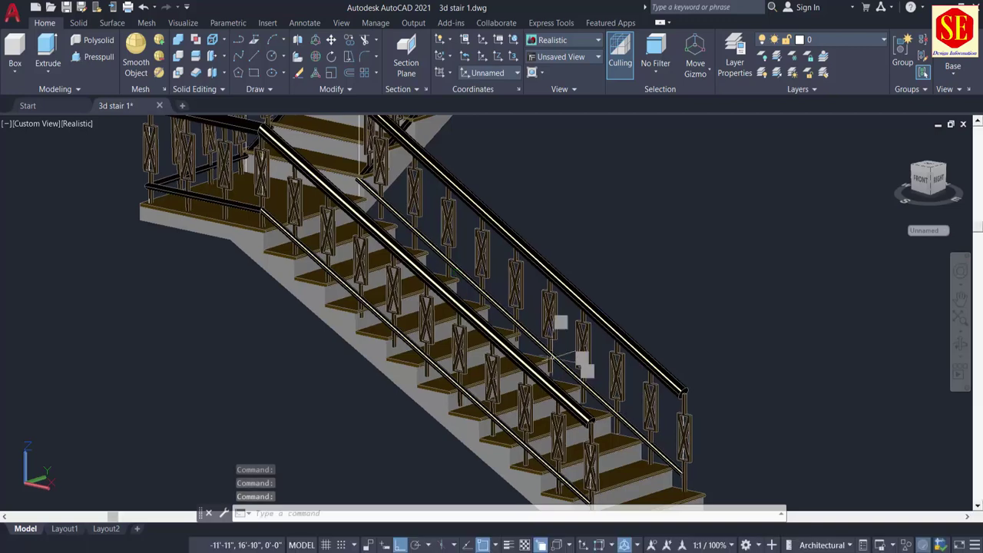
Orbit the stair model, then pan so the three titles sit centred in view.
{"action": "middle_click_drag", "start_coordinate": [560, 325], "coordinate": [621, 406], "text": "shift"}
{"action": "mouse_move", "coordinate": [592, 314]}
{"action": "middle_mouse_down", "text": "shift"}
{"action": "mouse_move", "coordinate": [616, 348]}
{"action": "mouse_move", "coordinate": [606, 325]}
{"action": "mouse_move", "coordinate": [617, 322]}
{"action": "middle_mouse_up", "text": "shift"}
{"action": "scroll", "coordinate": [622, 315], "scroll_direction": "down", "scroll_amount": 2}
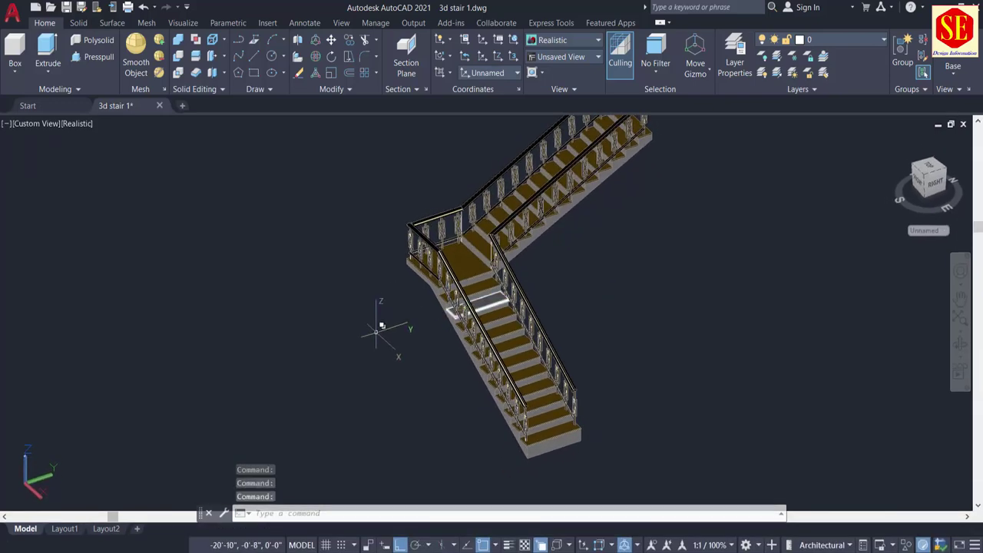
{"action": "scroll", "coordinate": [384, 325], "scroll_direction": "down", "scroll_amount": 2}
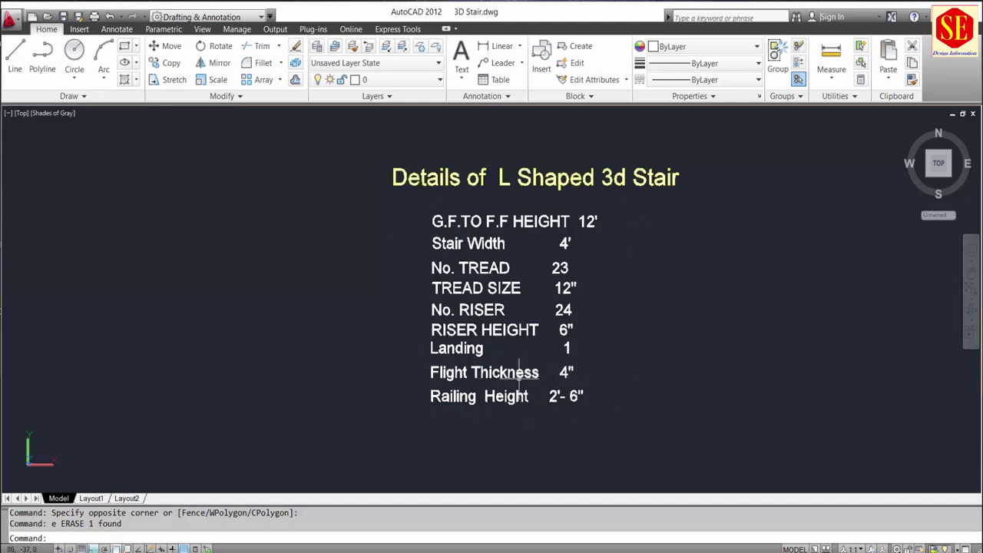
{"action": "scroll", "coordinate": [496, 235], "scroll_direction": "down", "scroll_amount": 3}
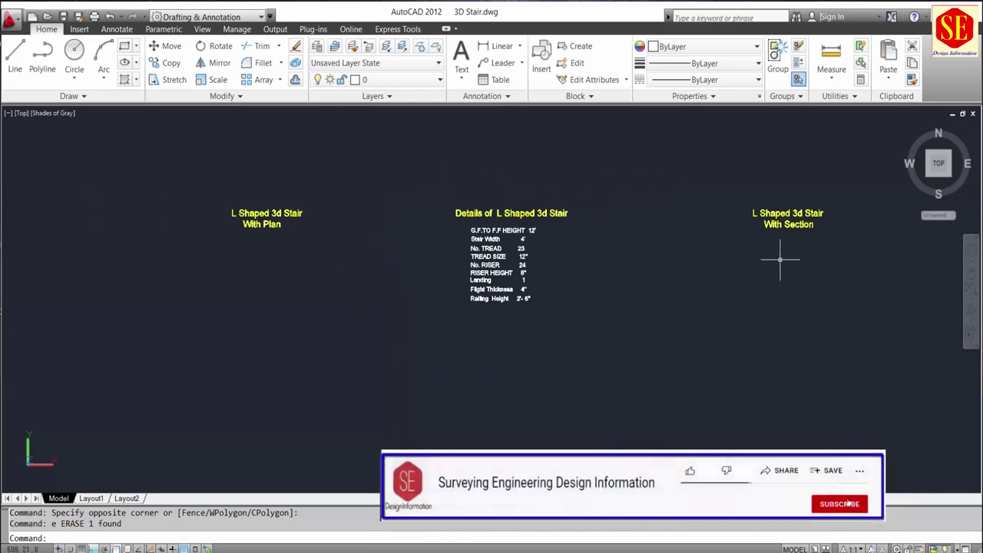
{"action": "scroll", "coordinate": [216, 235], "scroll_direction": "up", "scroll_amount": 2}
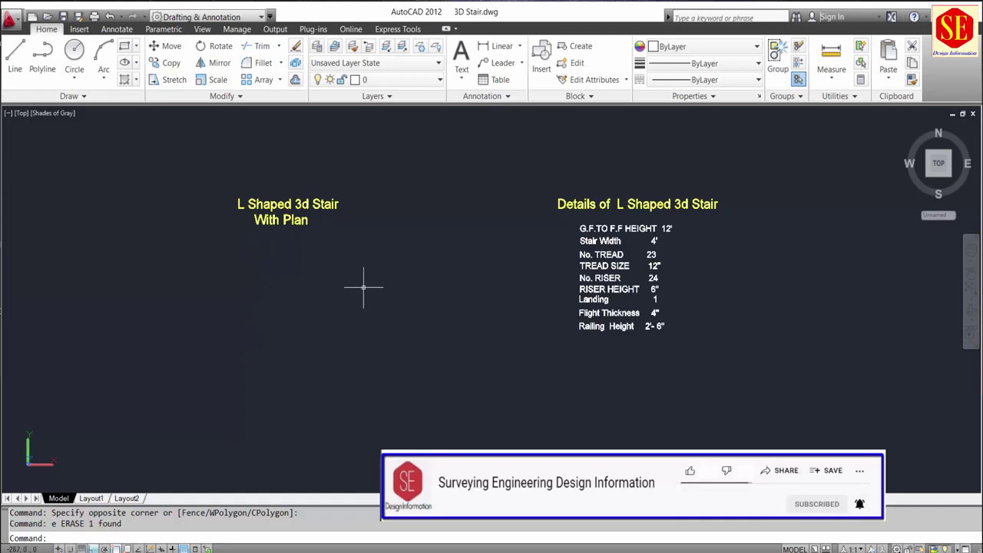
{"action": "middle_click_drag", "start_coordinate": [592, 257], "coordinate": [324, 249]}
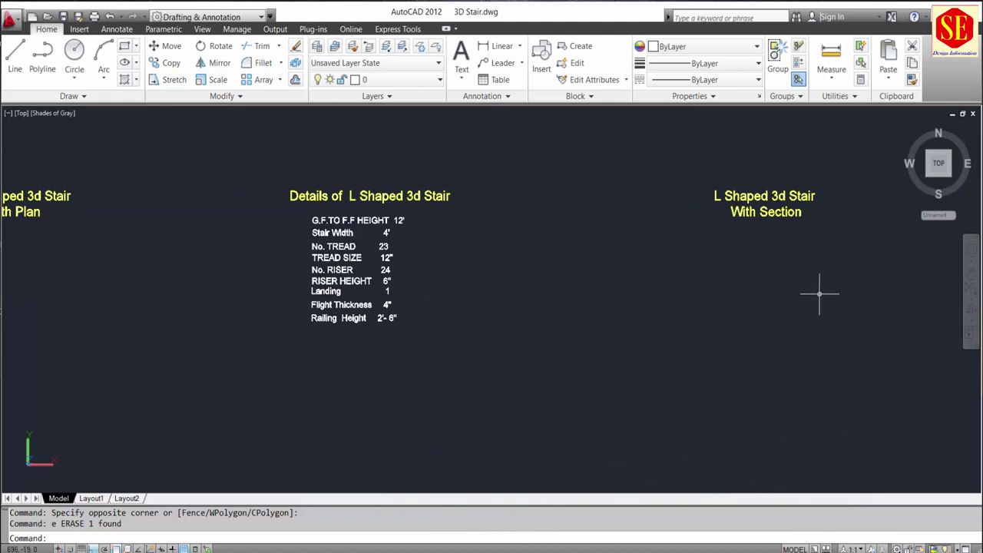
{"action": "middle_click_drag", "start_coordinate": [424, 252], "coordinate": [502, 259]}
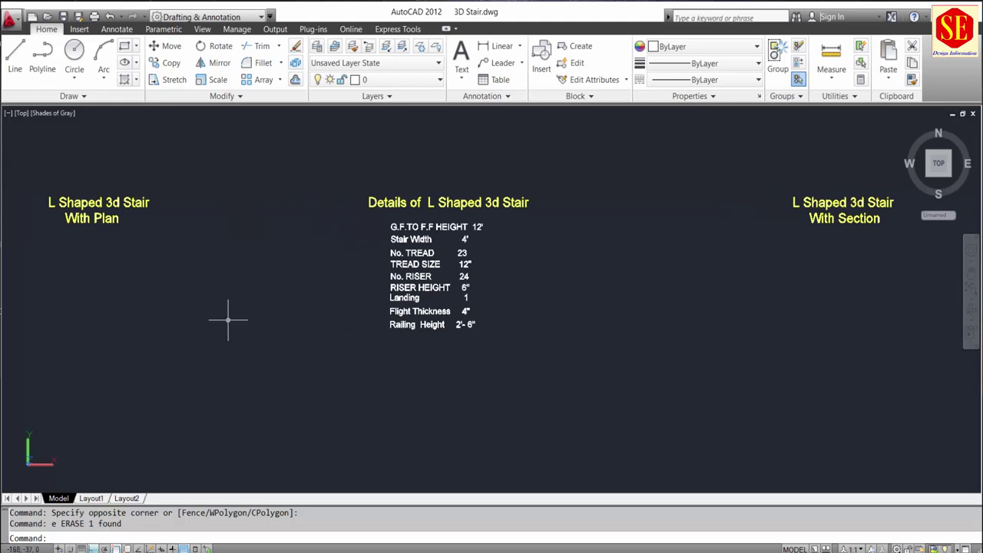
{"action": "middle_click_drag", "start_coordinate": [261, 301], "coordinate": [327, 304]}
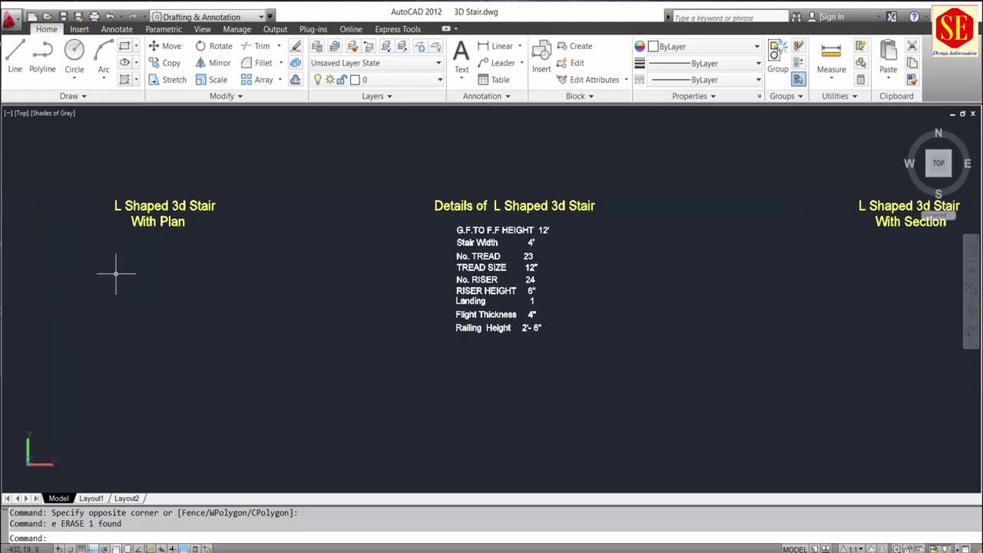
Switch to the 3D Modeling workspace and clear the mistyped command.
{"action": "left_click", "coordinate": [195, 19]}
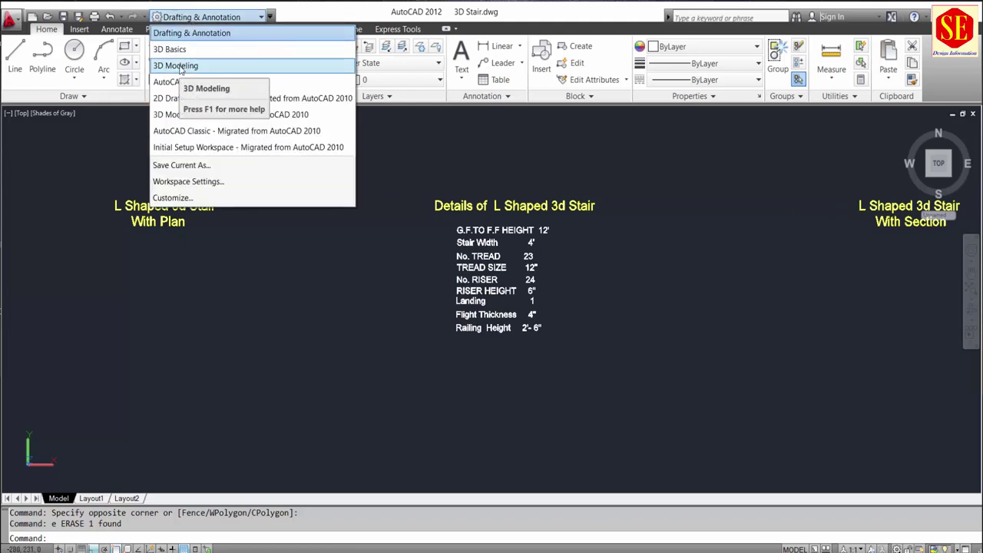
{"action": "left_click", "coordinate": [181, 67]}
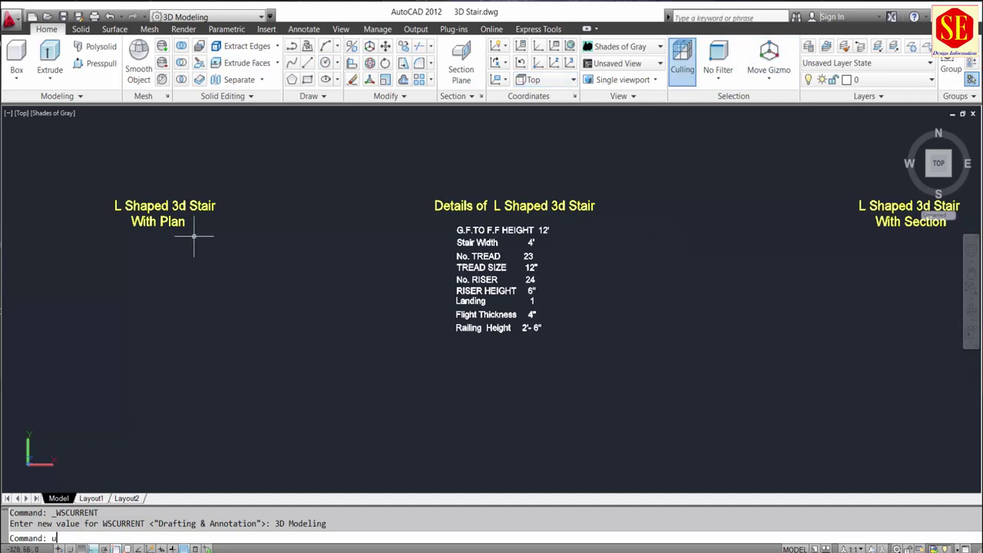
{"action": "type", "text": "ni"}
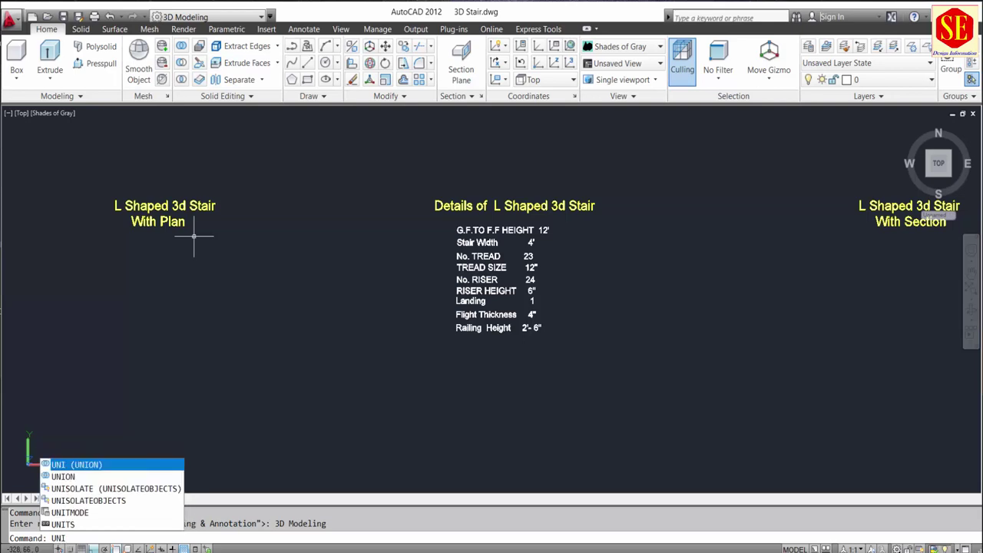
{"action": "type", "text": "t"}
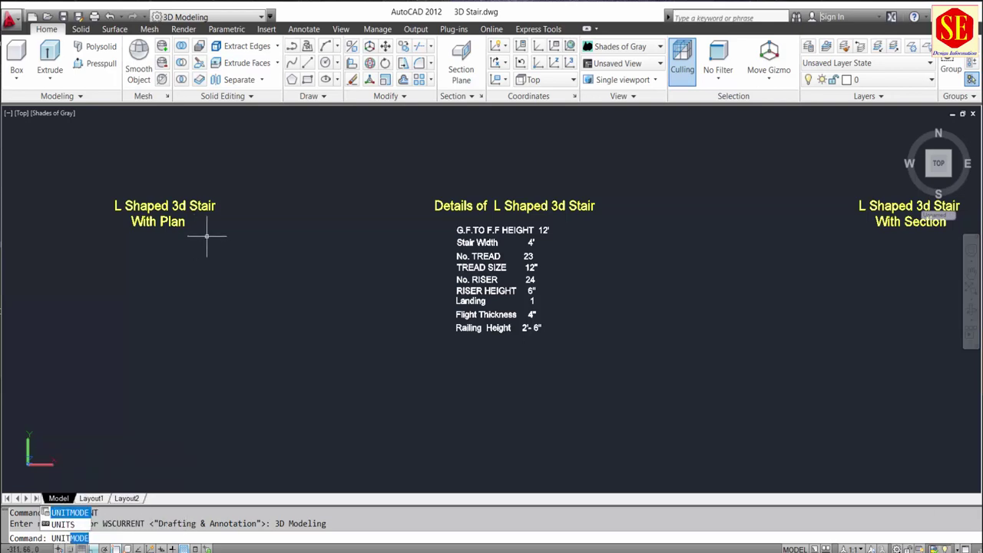
{"action": "key", "text": "BackSpace"}
{"action": "key", "text": "BackSpace"}
{"action": "key", "text": "BackSpace"}
{"action": "key", "text": "BackSpace"}
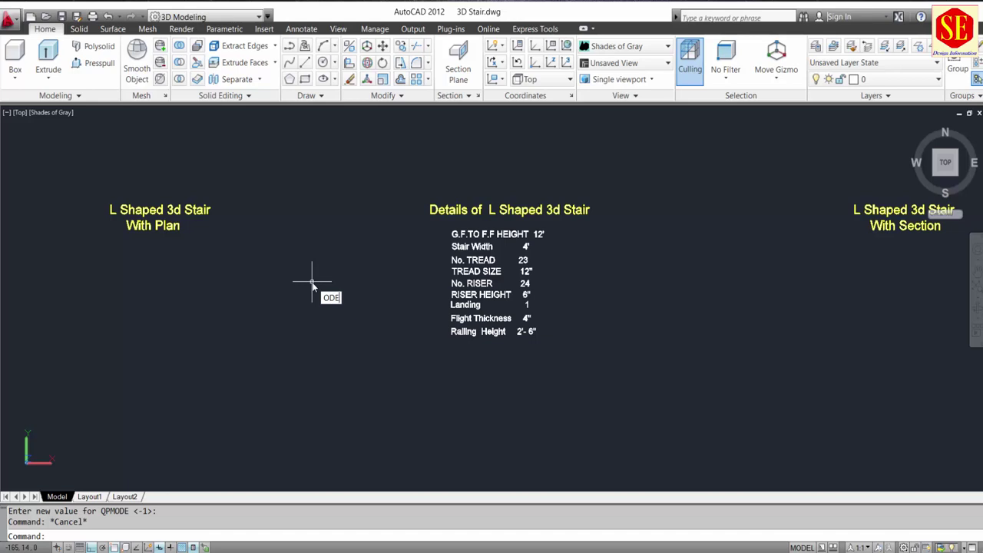
In the UNITS dialog, set length type to Architectural and insertion scale to Inches.
{"action": "type", "text": "UNIT"}
{"action": "left_click", "coordinate": [348, 325]}
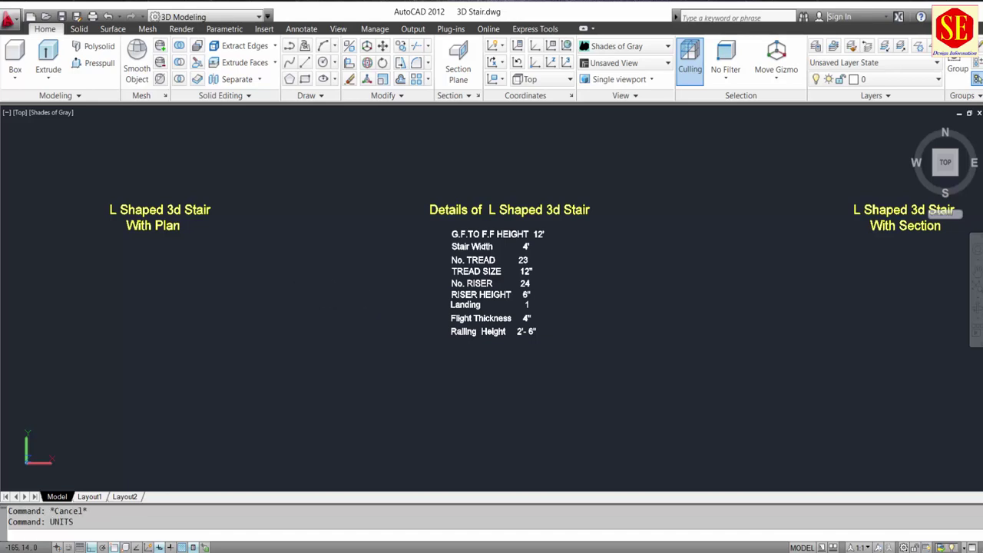
{"action": "left_click", "coordinate": [432, 191]}
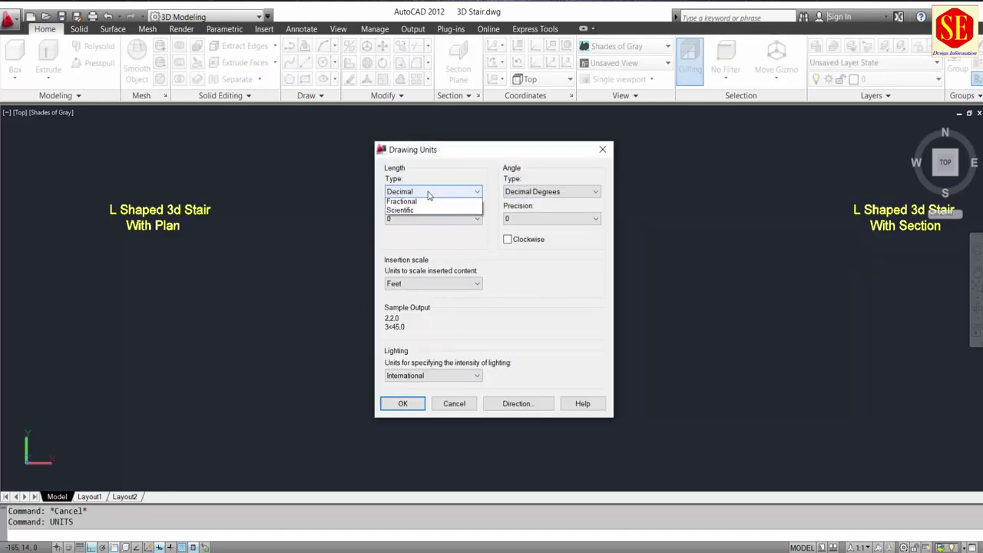
{"action": "left_click", "coordinate": [411, 204]}
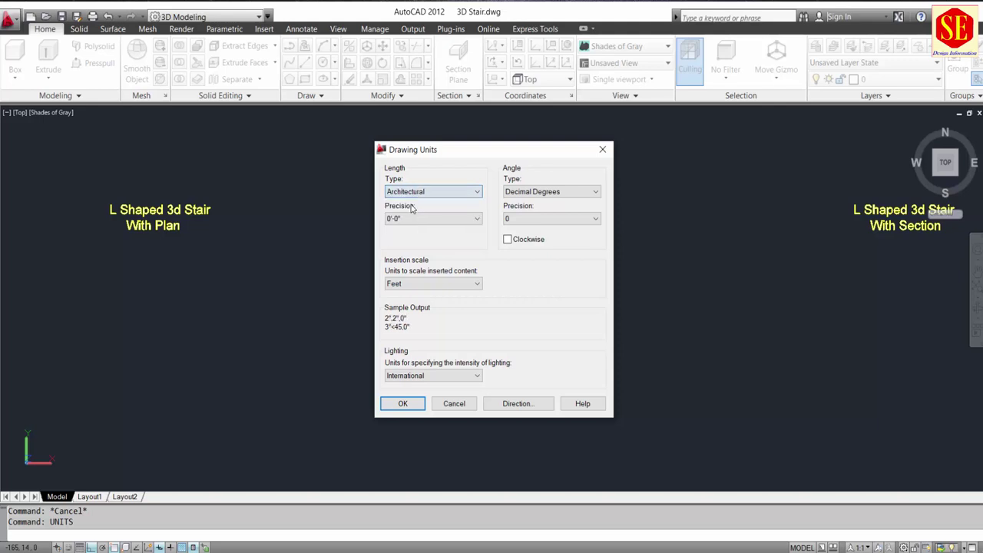
{"action": "left_click", "coordinate": [405, 286]}
{"action": "left_click", "coordinate": [395, 304]}
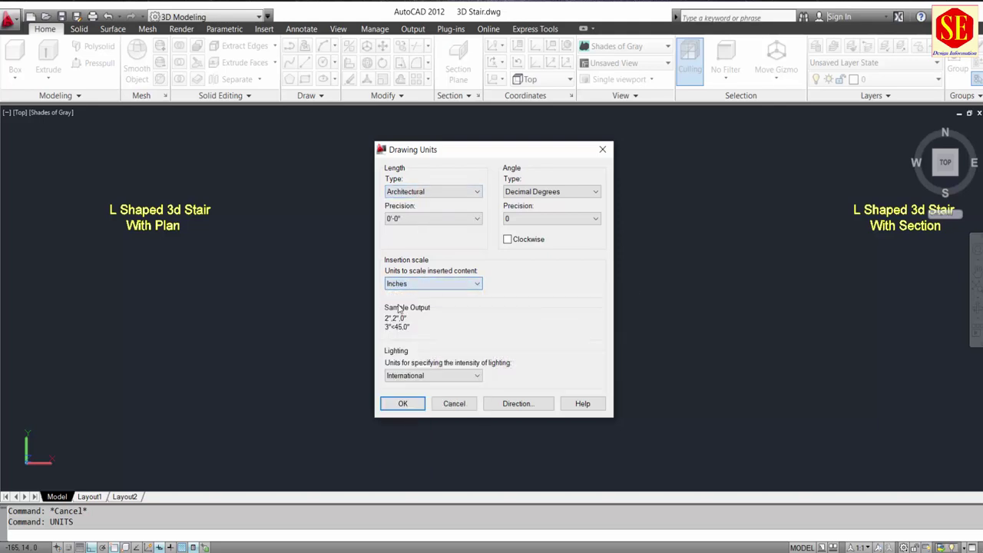
{"action": "left_click", "coordinate": [411, 406]}
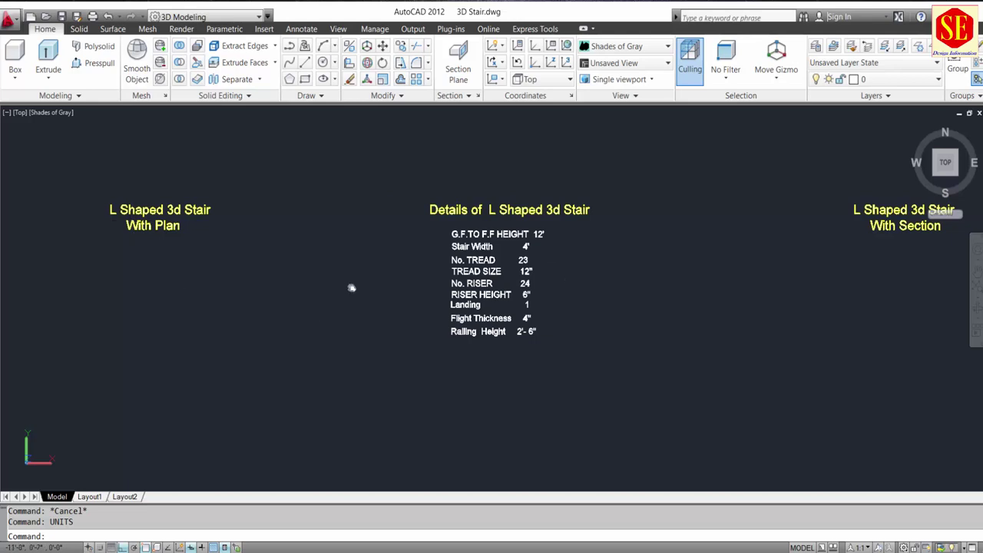
Frame the details table and inspect the Stair Width and Landing text properties.
{"action": "mouse_move", "coordinate": [352, 288]}
{"action": "middle_mouse_down"}
{"action": "mouse_move", "coordinate": [428, 292]}
{"action": "mouse_move", "coordinate": [459, 307]}
{"action": "mouse_move", "coordinate": [530, 301]}
{"action": "middle_mouse_up"}
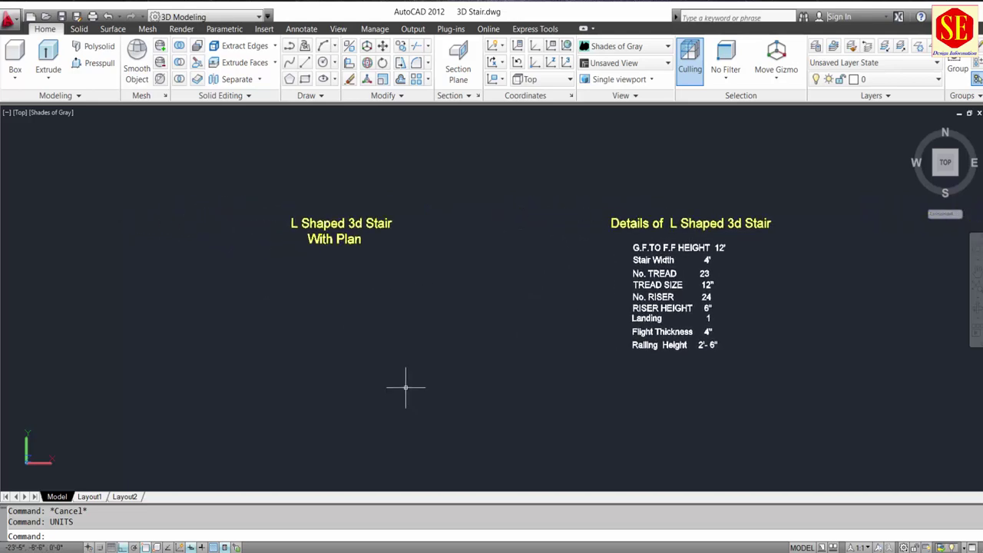
{"action": "middle_click_drag", "start_coordinate": [406, 387], "coordinate": [399, 345]}
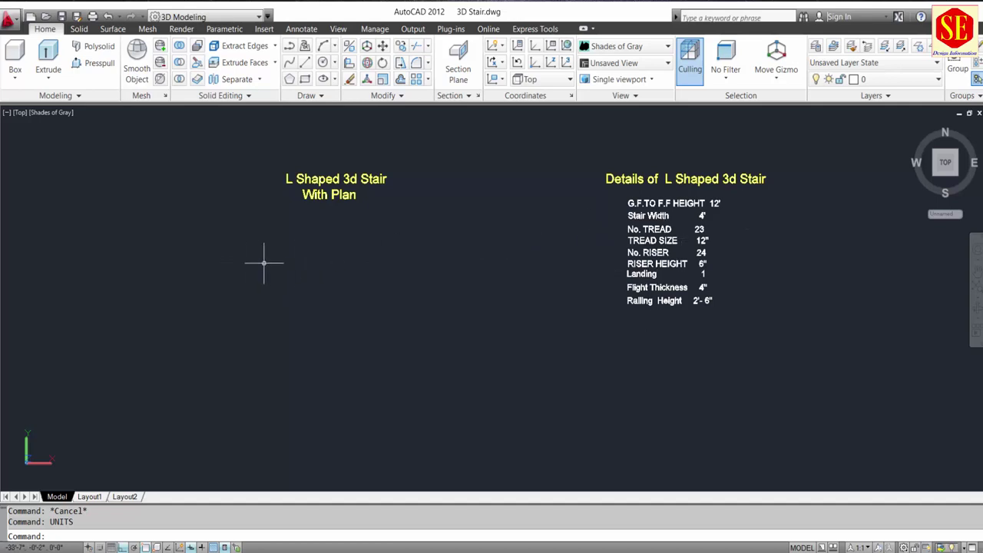
{"action": "scroll", "coordinate": [530, 238], "scroll_direction": "up", "scroll_amount": 1}
{"action": "type", "text": "e"}
{"action": "key", "text": "Return"}
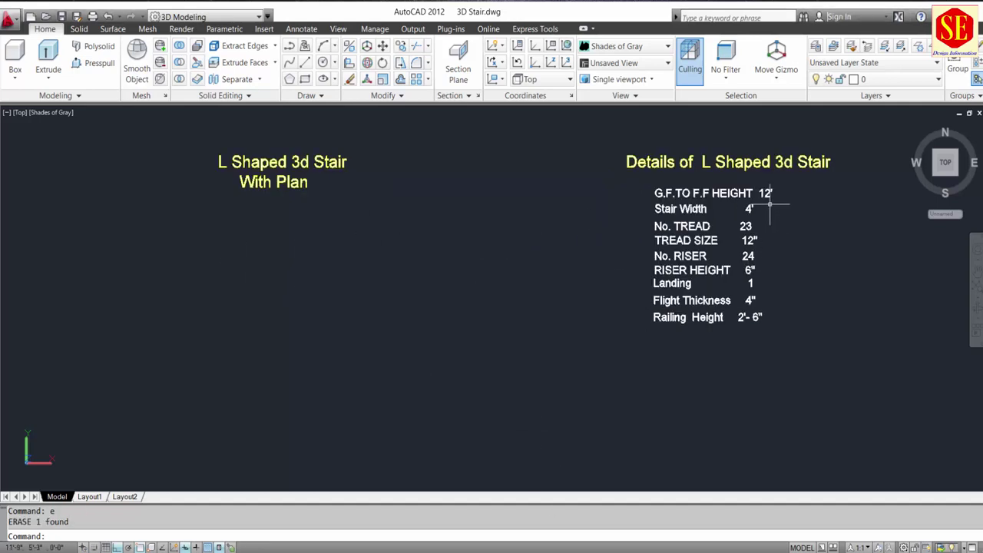
{"action": "left_click", "coordinate": [768, 192]}
{"action": "left_click", "coordinate": [749, 209]}
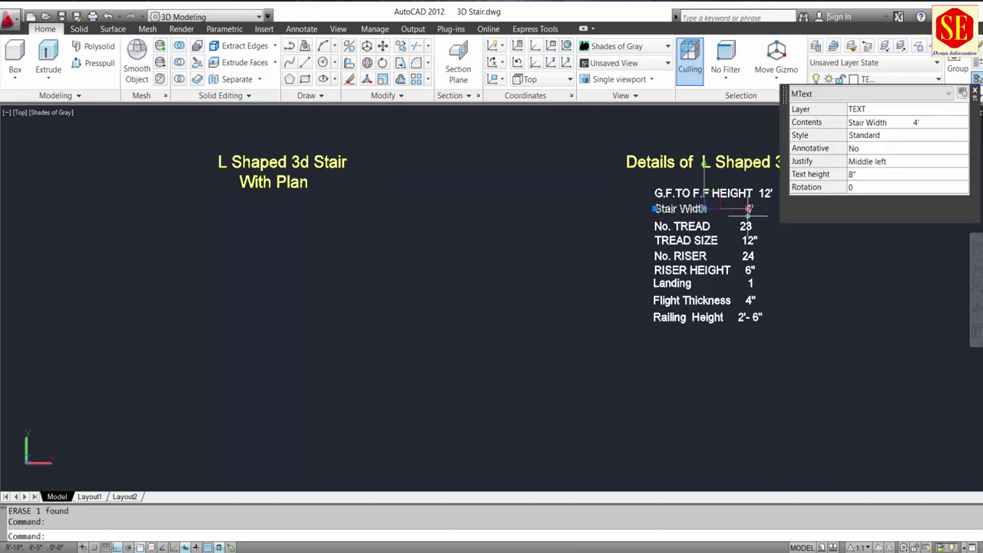
{"action": "scroll", "coordinate": [749, 209], "scroll_direction": "up", "scroll_amount": 1}
{"action": "scroll", "coordinate": [711, 219], "scroll_direction": "up", "scroll_amount": 1}
{"action": "key", "text": "Escape"}
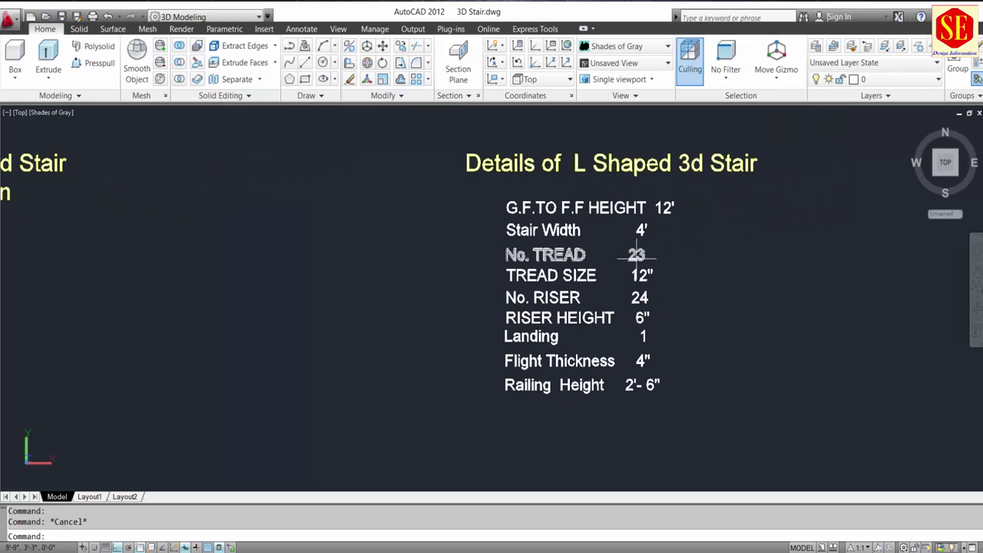
{"action": "left_click", "coordinate": [645, 337]}
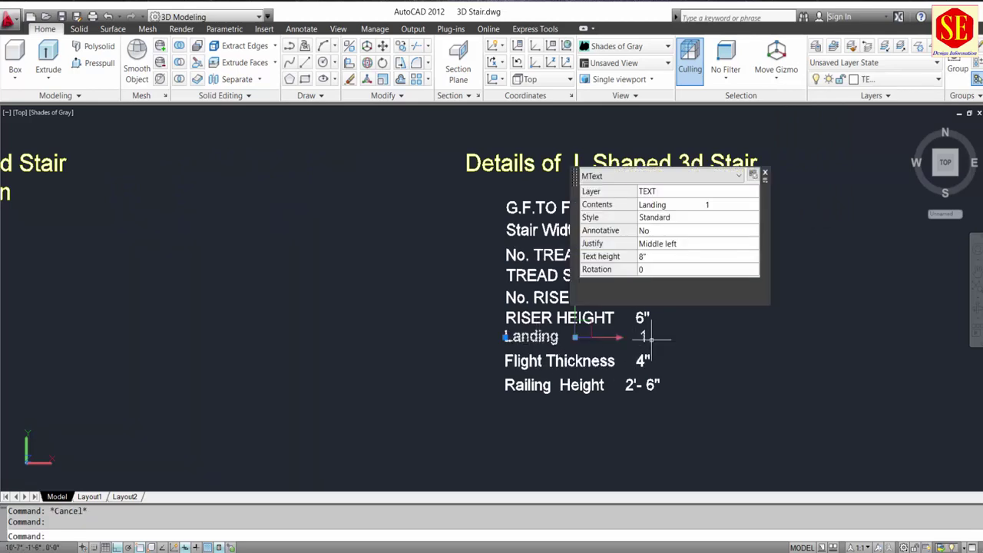
{"action": "key", "text": "Escape"}
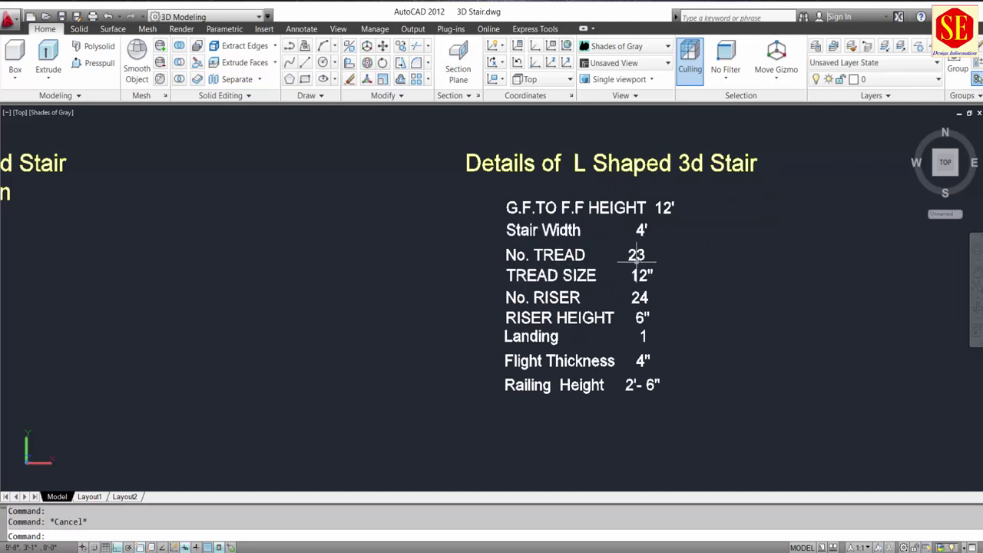
Delete the stray line crossing the TREAD rows.
{"action": "scroll", "coordinate": [636, 259], "scroll_direction": "down", "scroll_amount": 2}
{"action": "scroll", "coordinate": [597, 281], "scroll_direction": "down", "scroll_amount": 1}
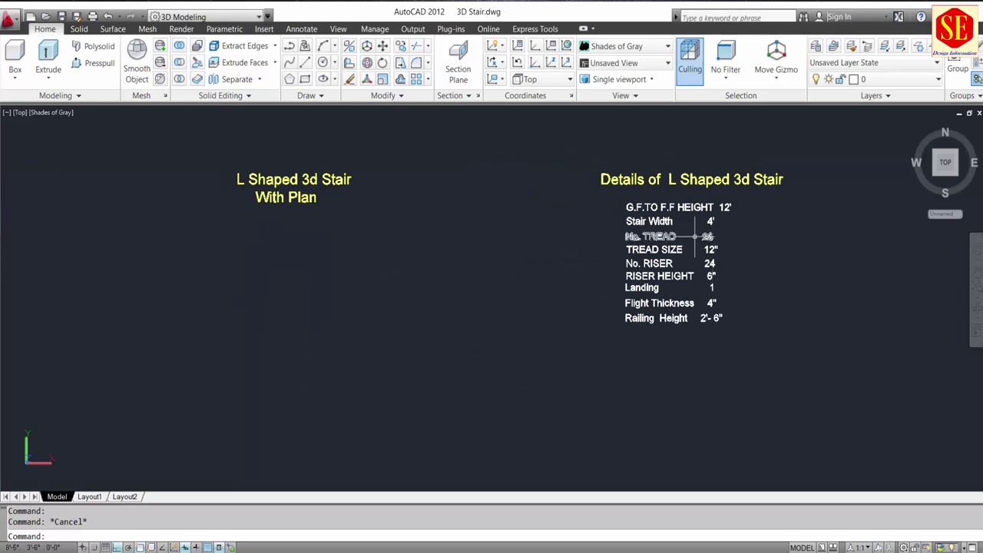
{"action": "left_click", "coordinate": [634, 243]}
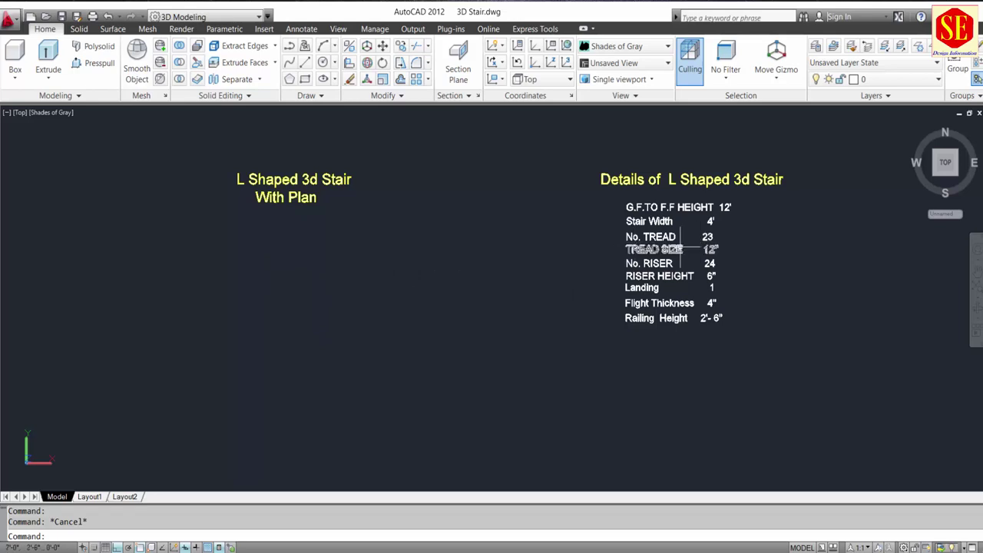
{"action": "key", "text": "Delete"}
{"action": "scroll", "coordinate": [351, 318], "scroll_direction": "down", "scroll_amount": 1}
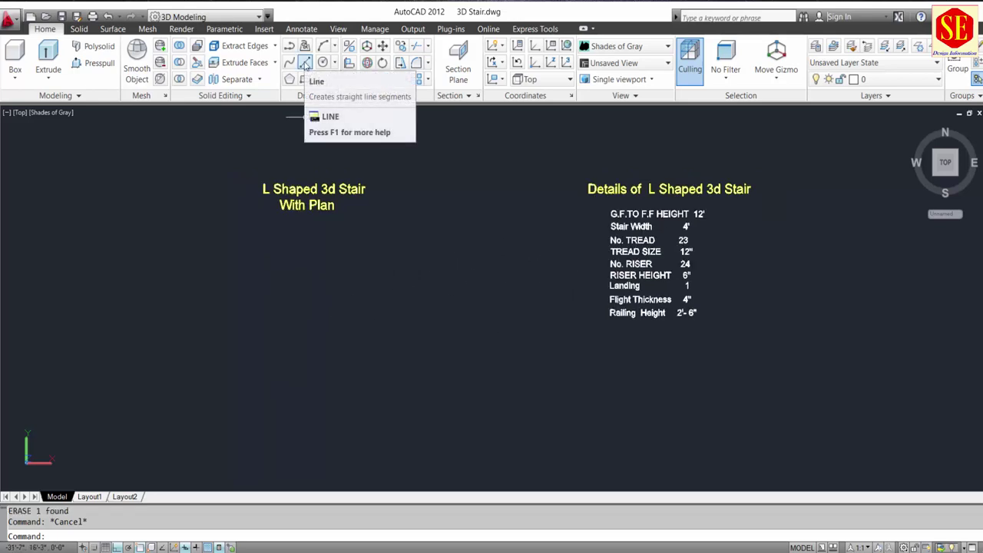
Draw a 4' vertical line as the first tread edge of the plan.
{"action": "left_click", "coordinate": [305, 64]}
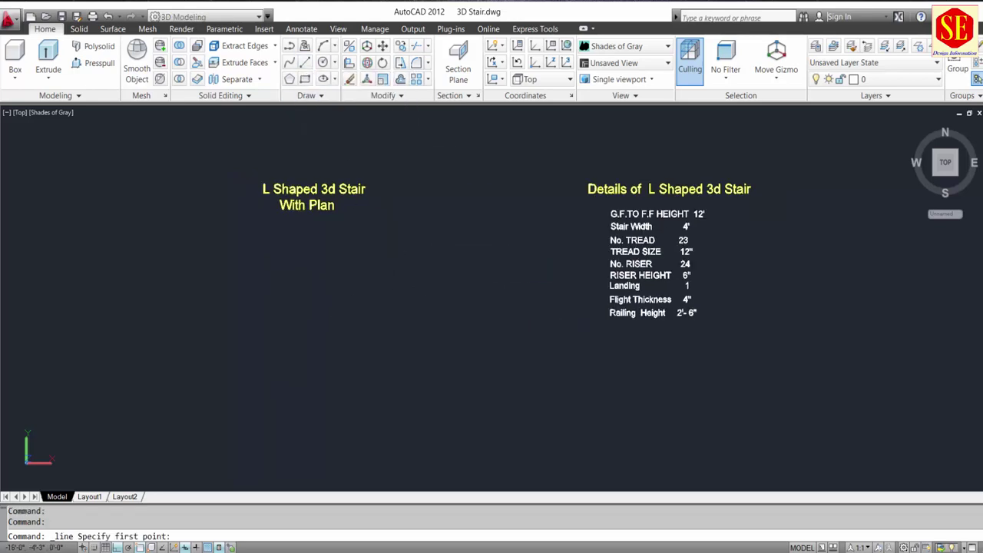
{"action": "left_click", "coordinate": [448, 315]}
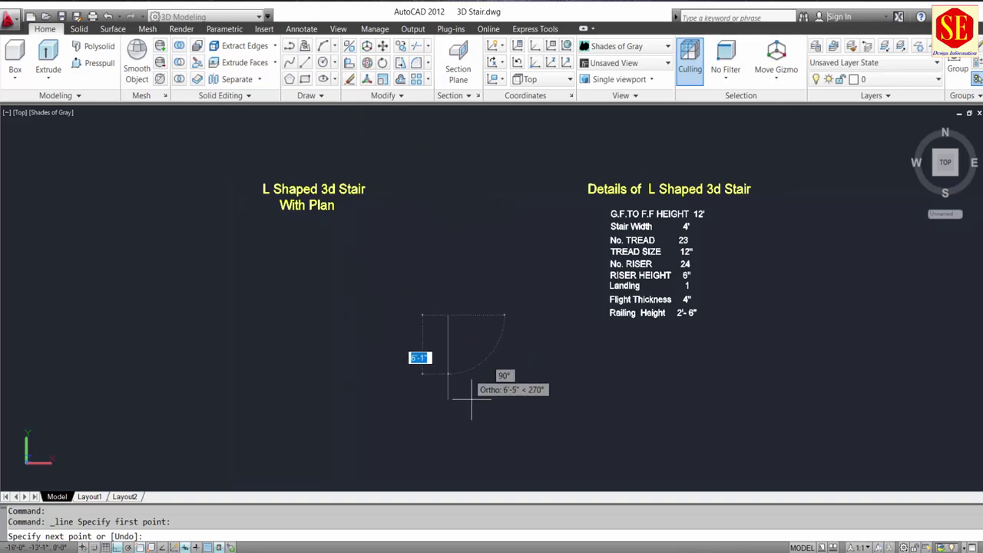
{"action": "type", "text": "4"}
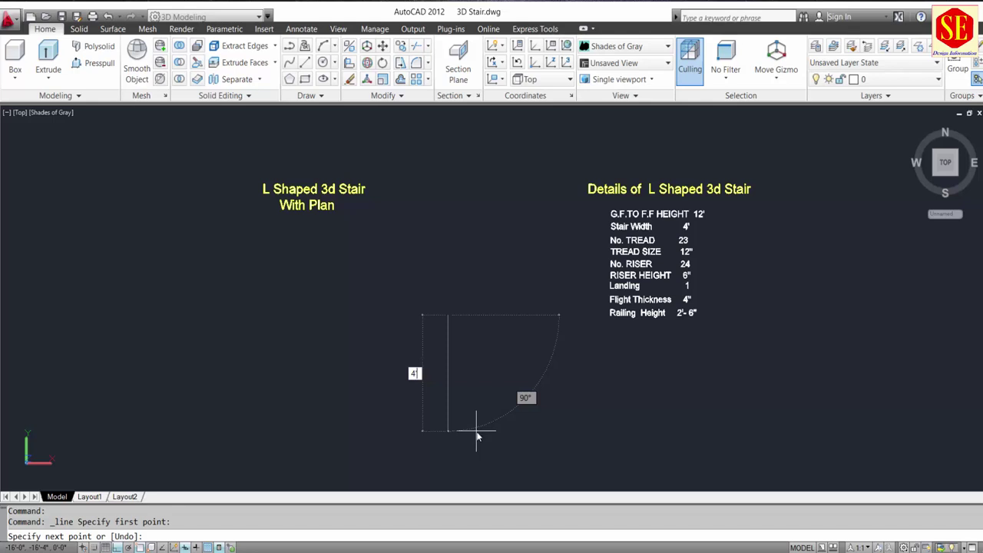
{"action": "key", "text": "Return"}
{"action": "key", "text": "Return"}
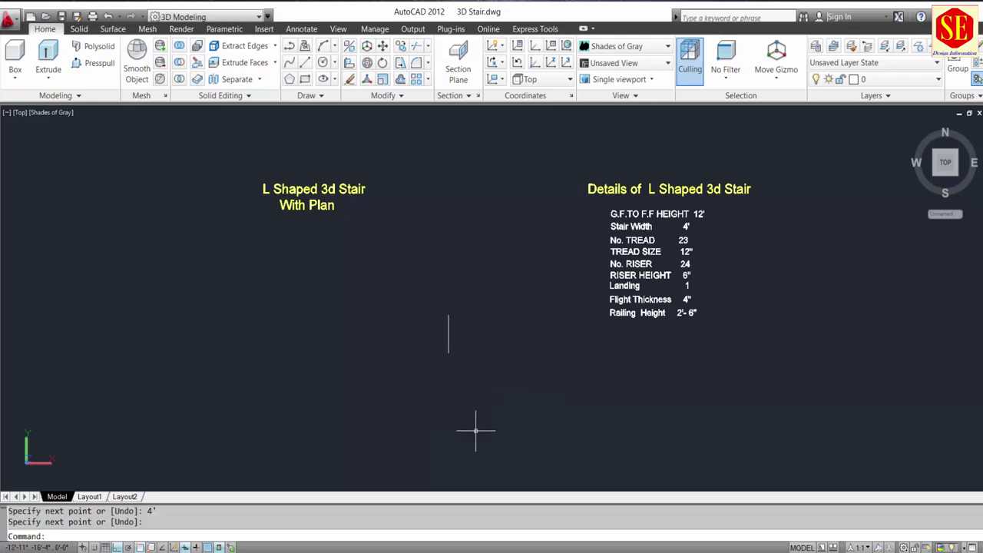
{"action": "scroll", "coordinate": [440, 350], "scroll_direction": "up", "scroll_amount": 2}
{"action": "type", "text": "O"}
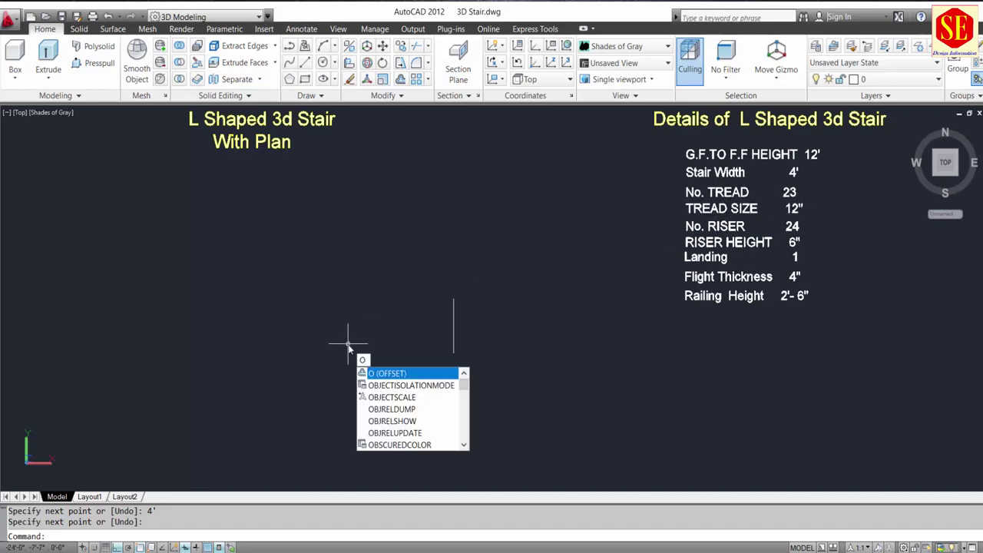
Offset the vertical line 1' leftward eleven times to form the row of tread lines.
{"action": "key", "text": "Return"}
{"action": "type", "text": "1"}
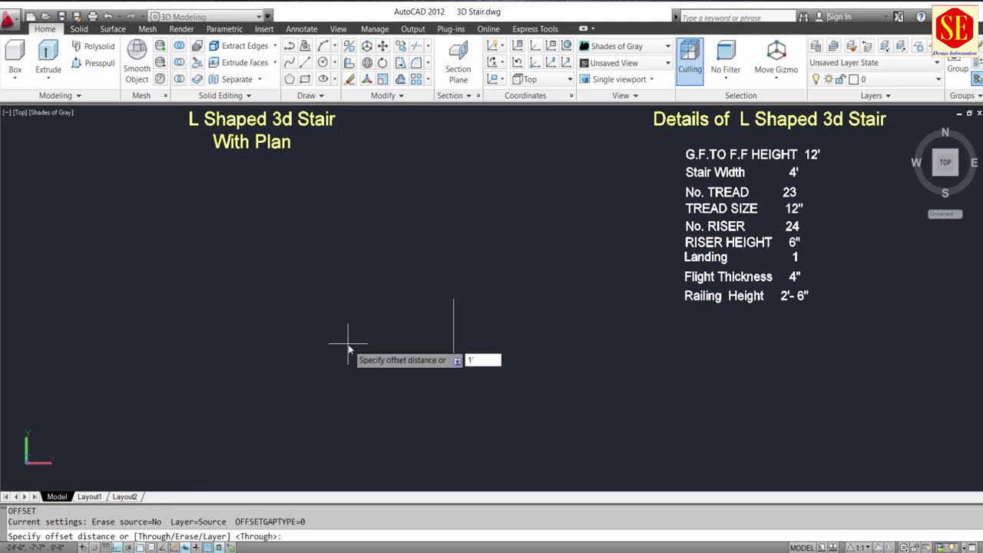
{"action": "key", "text": "Return"}
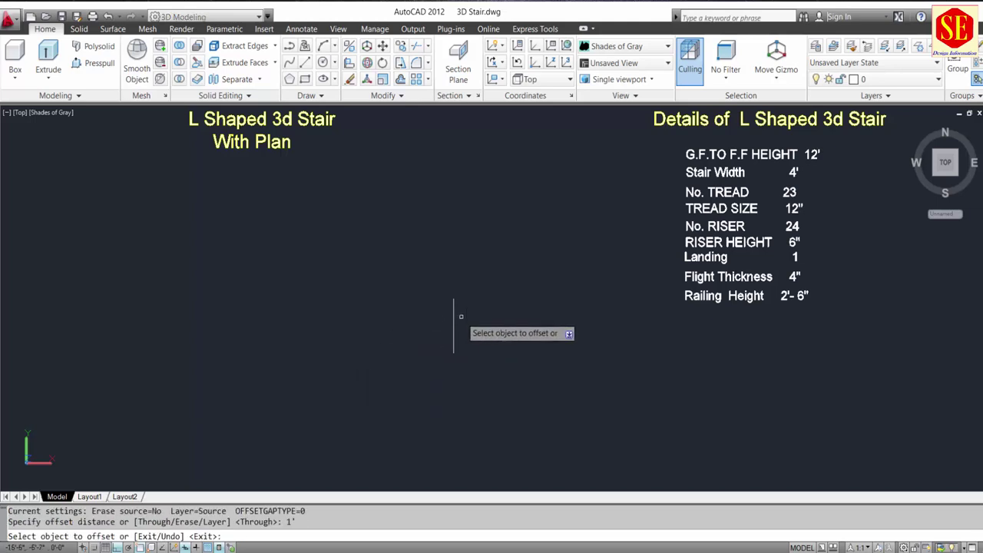
{"action": "left_click", "coordinate": [453, 324]}
{"action": "left_click", "coordinate": [442, 323]}
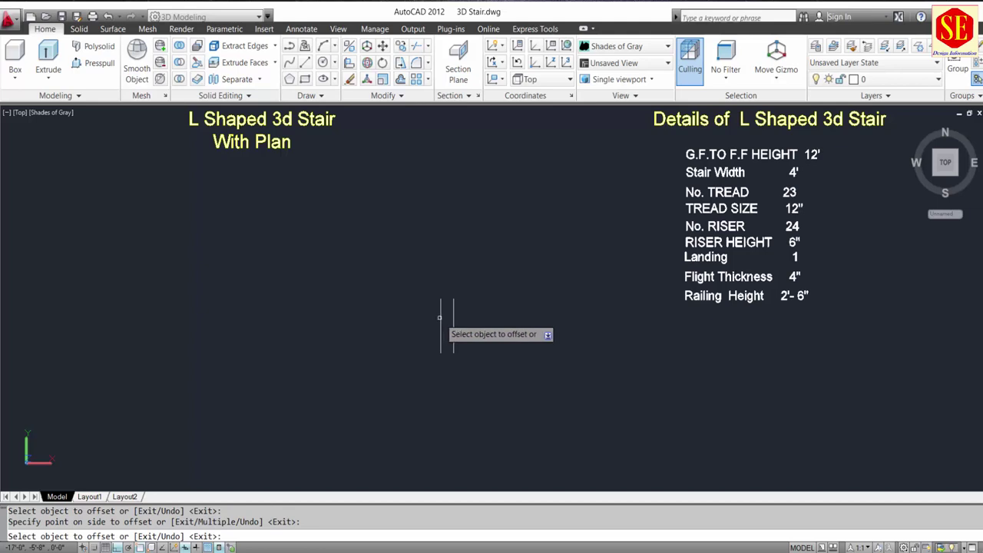
{"action": "left_click", "coordinate": [440, 318]}
{"action": "left_click", "coordinate": [428, 319]}
{"action": "left_click", "coordinate": [427, 319]}
{"action": "left_click", "coordinate": [409, 319]}
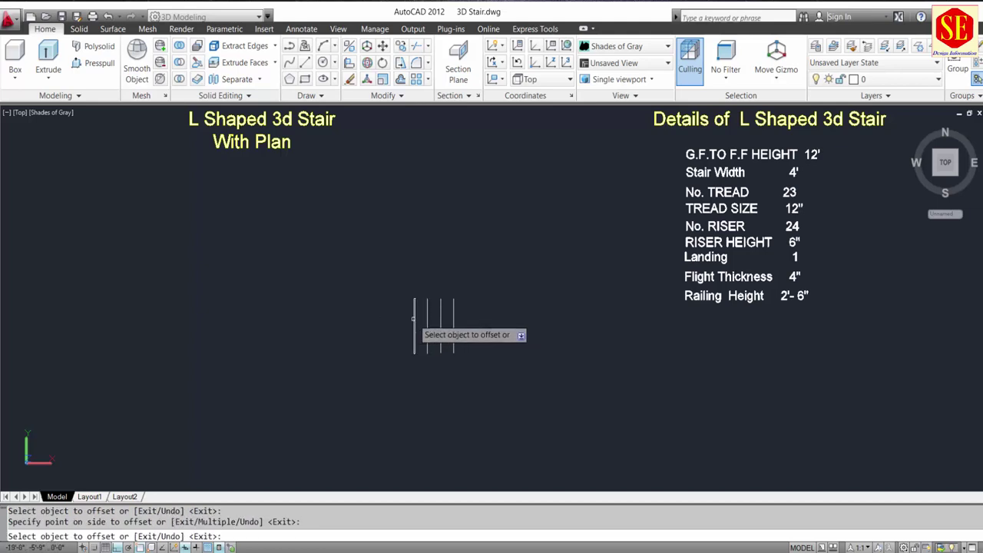
{"action": "left_click", "coordinate": [415, 318]}
{"action": "left_click", "coordinate": [398, 319]}
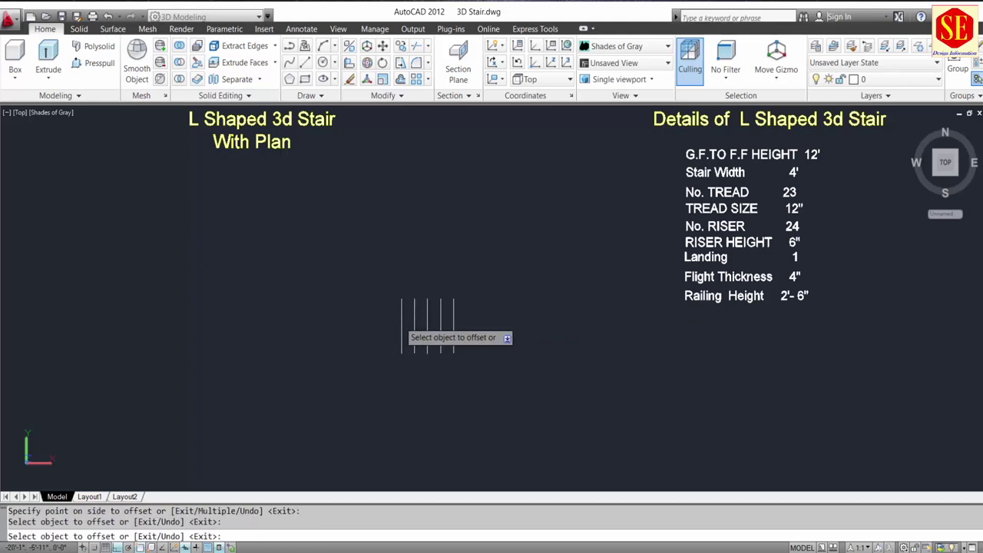
{"action": "left_click", "coordinate": [401, 322]}
{"action": "left_click", "coordinate": [392, 323]}
{"action": "left_click", "coordinate": [388, 324]}
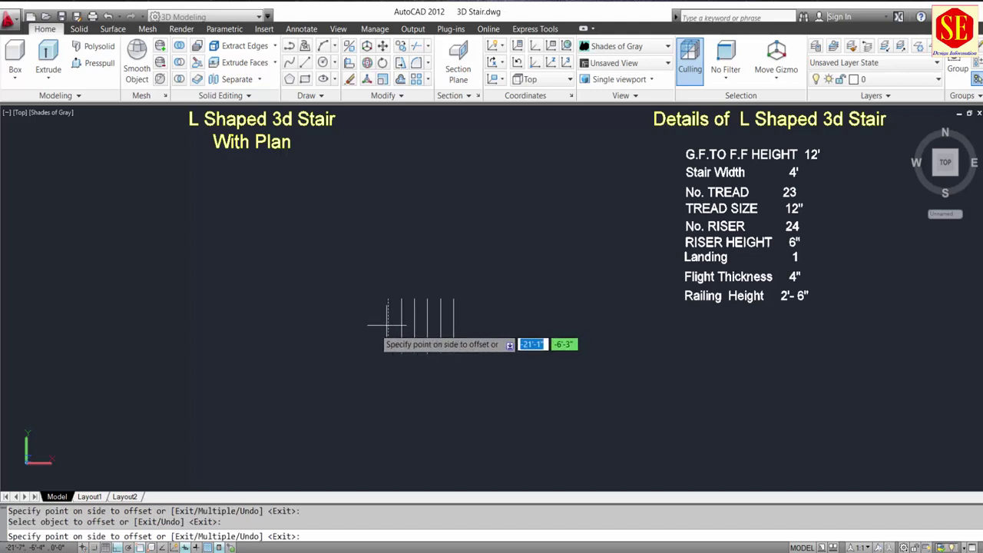
{"action": "left_click", "coordinate": [372, 328]}
{"action": "left_click", "coordinate": [375, 327]}
{"action": "left_click", "coordinate": [362, 323]}
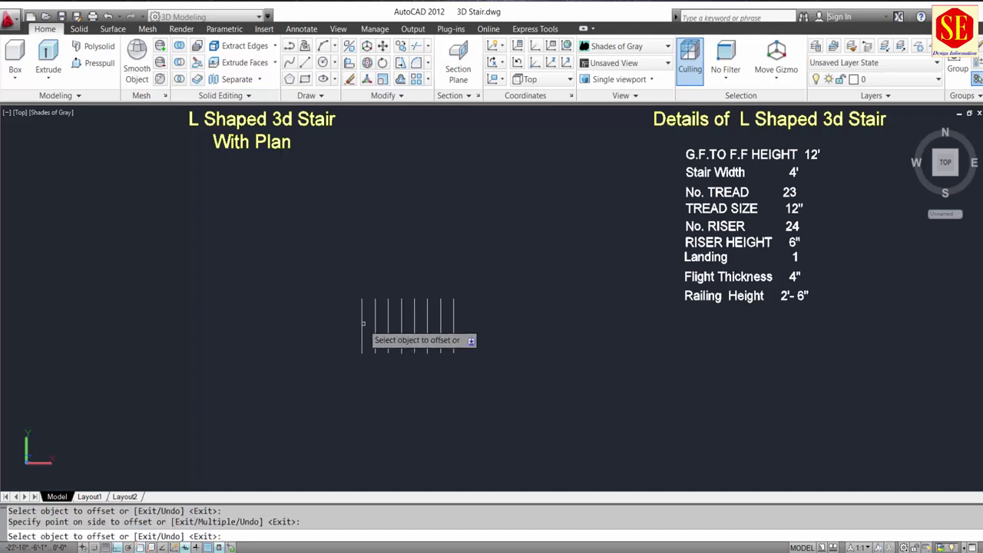
{"action": "left_click", "coordinate": [362, 324]}
{"action": "left_click", "coordinate": [353, 324]}
{"action": "left_click", "coordinate": [348, 324]}
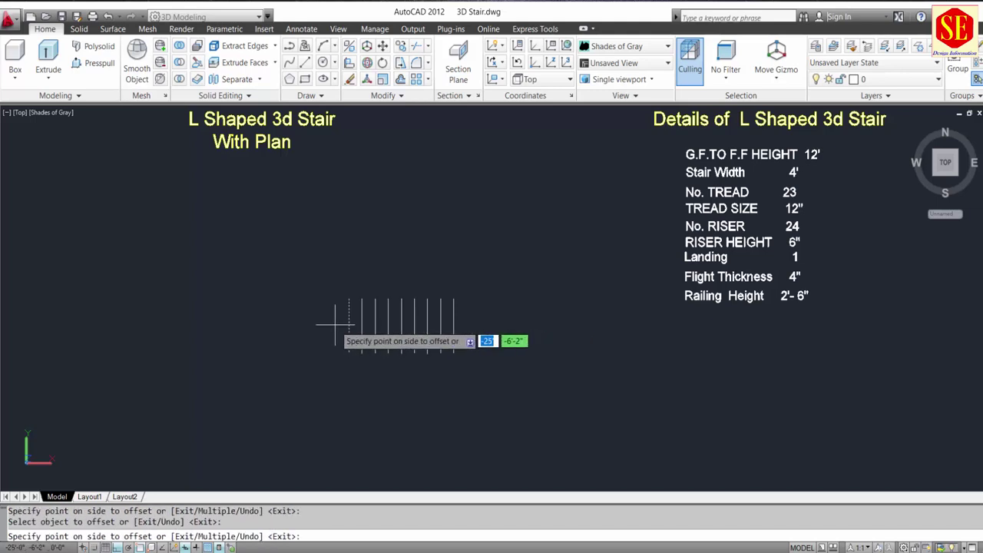
{"action": "left_click", "coordinate": [335, 324]}
{"action": "left_click", "coordinate": [336, 324]}
{"action": "left_click", "coordinate": [324, 324]}
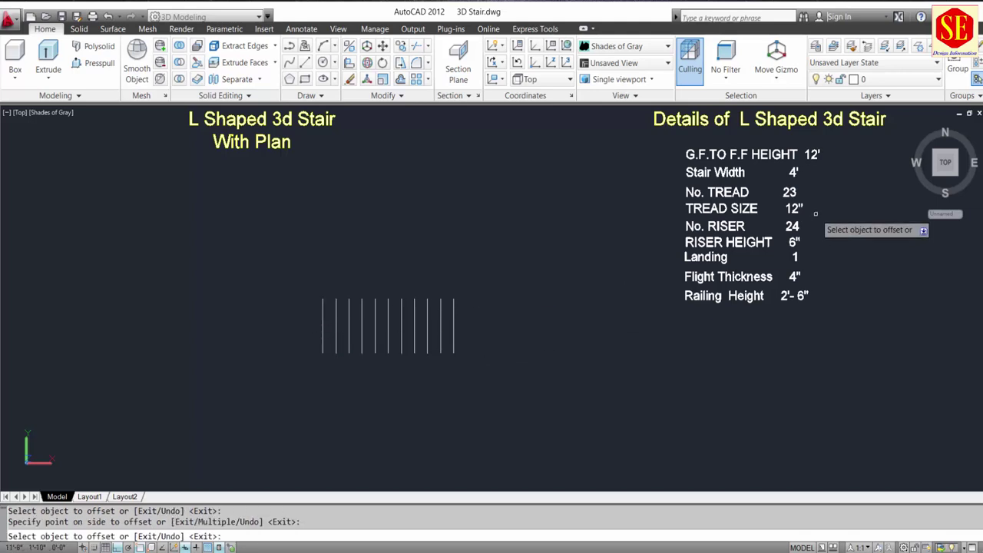
{"action": "left_click", "coordinate": [324, 315]}
{"action": "left_click", "coordinate": [308, 322]}
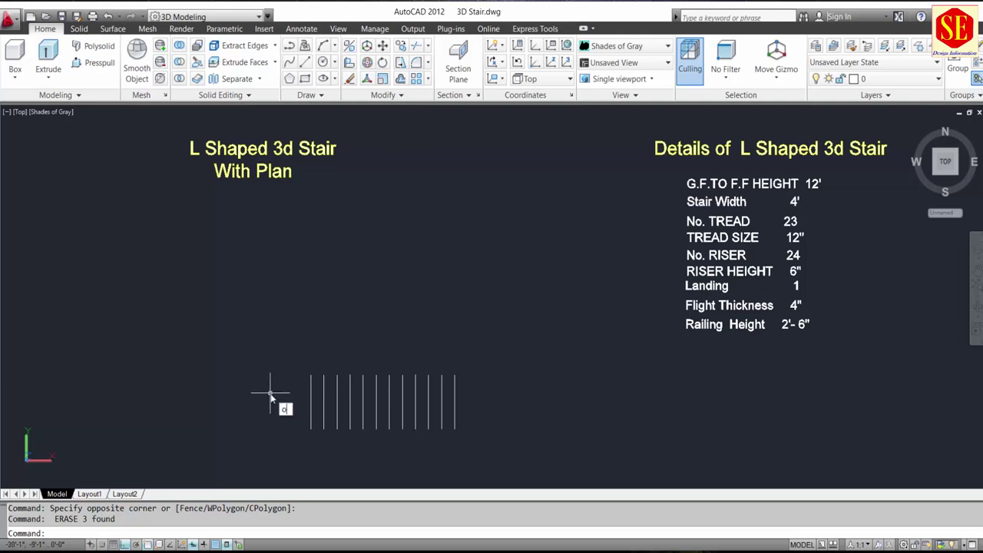
Offset the leftmost tread line 4' further left as the landing's edge.
{"action": "key", "text": "Return"}
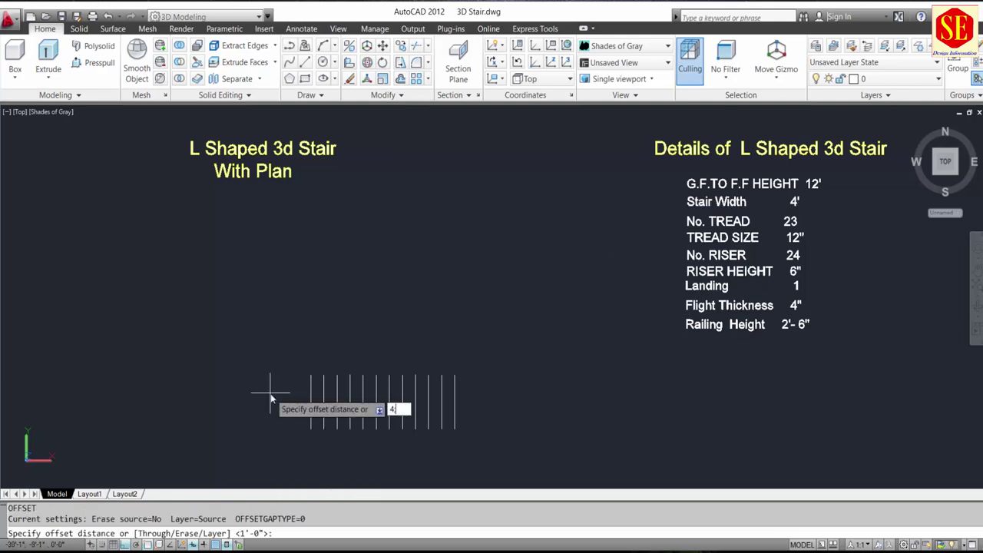
{"action": "key", "text": "Return"}
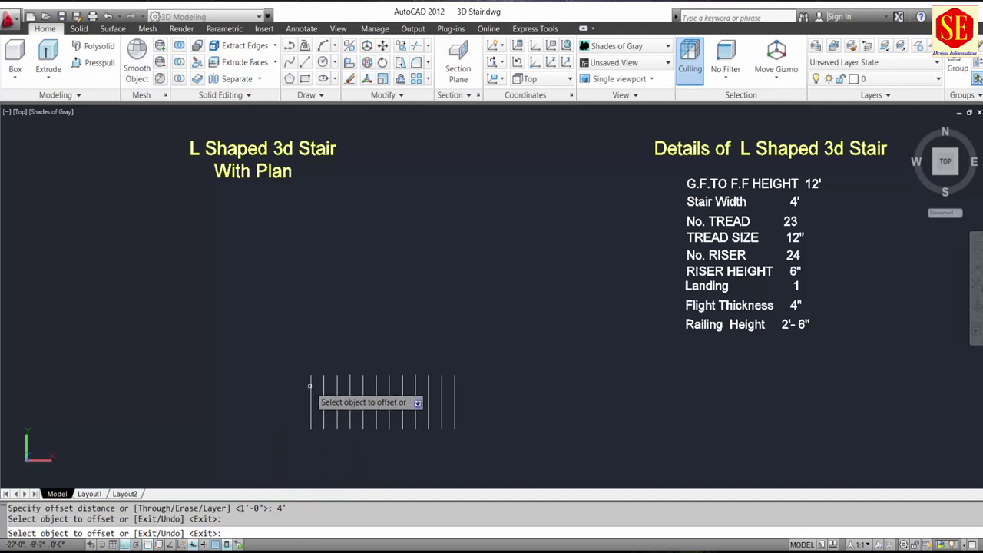
{"action": "left_click", "coordinate": [311, 402]}
{"action": "left_click", "coordinate": [262, 404]}
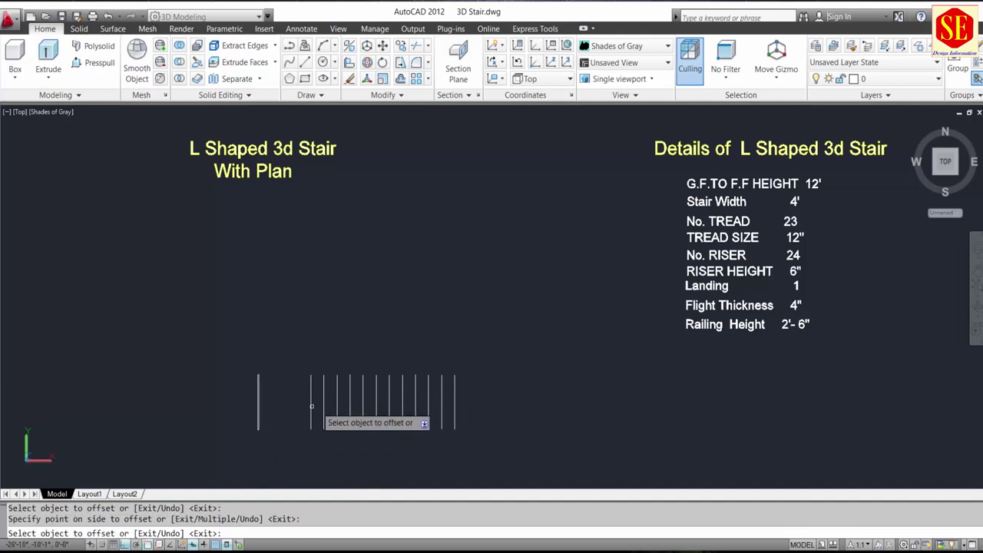
{"action": "key", "text": "Escape"}
Draw top and bottom edge lines spanning the landing and all tread lines.
{"action": "type", "text": "L"}
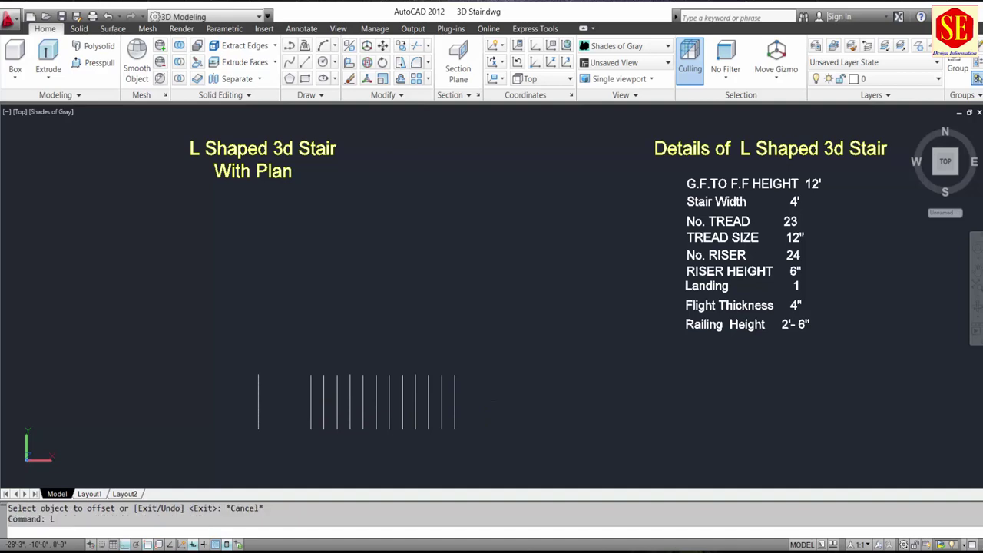
{"action": "key", "text": "Return"}
{"action": "left_click", "coordinate": [259, 375]}
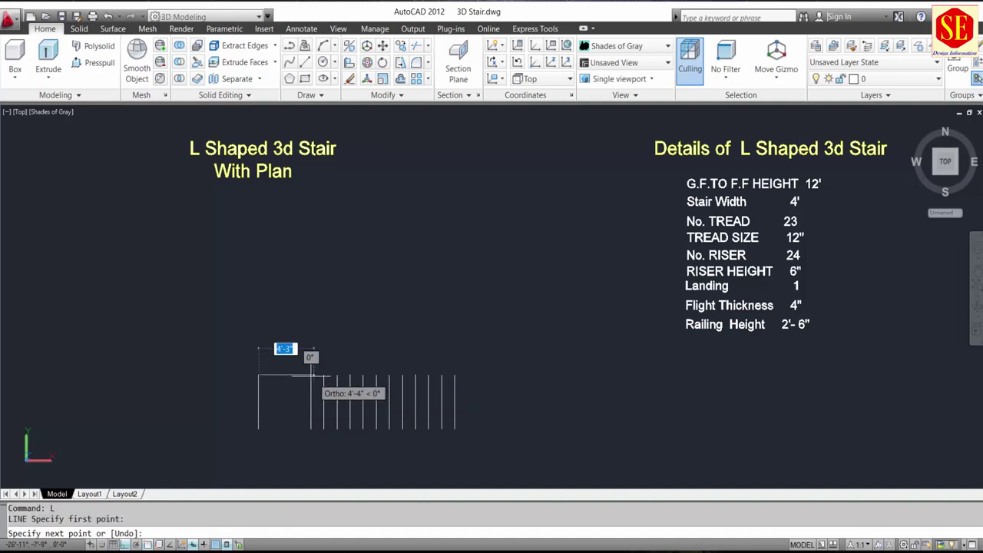
{"action": "left_click", "coordinate": [312, 376]}
{"action": "left_click", "coordinate": [454, 375]}
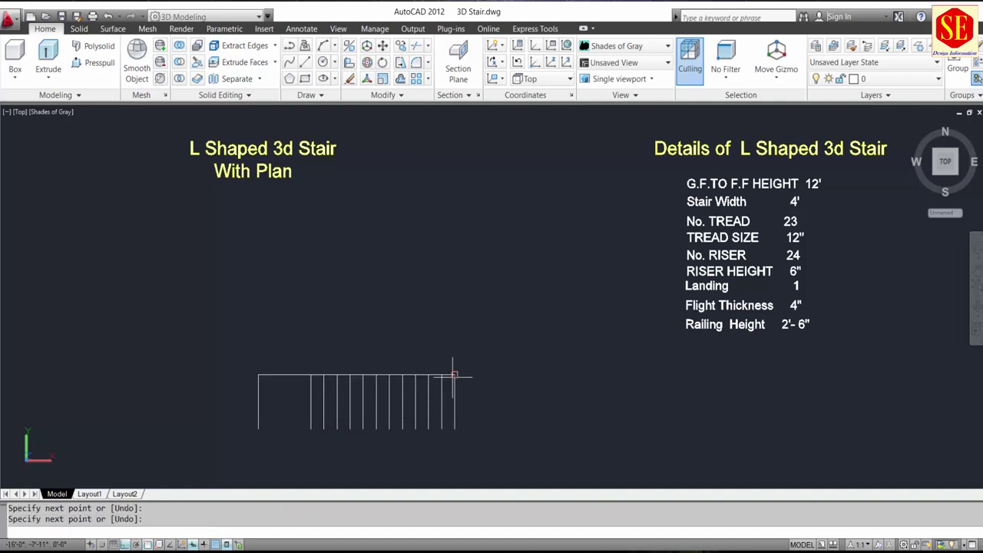
{"action": "key", "text": "Escape"}
{"action": "key", "text": "Return"}
{"action": "left_click", "coordinate": [454, 430]}
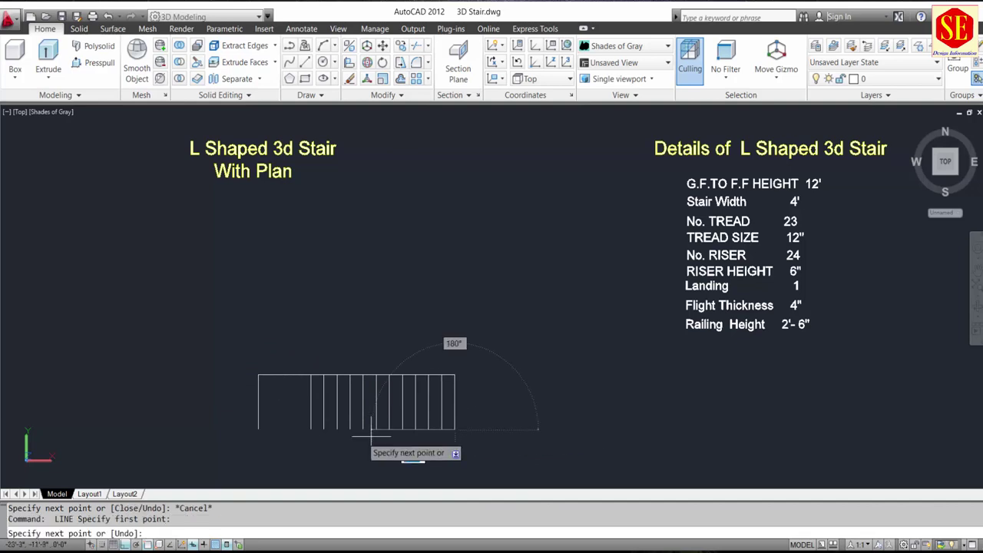
{"action": "left_click", "coordinate": [258, 429]}
{"action": "key", "text": "Escape"}
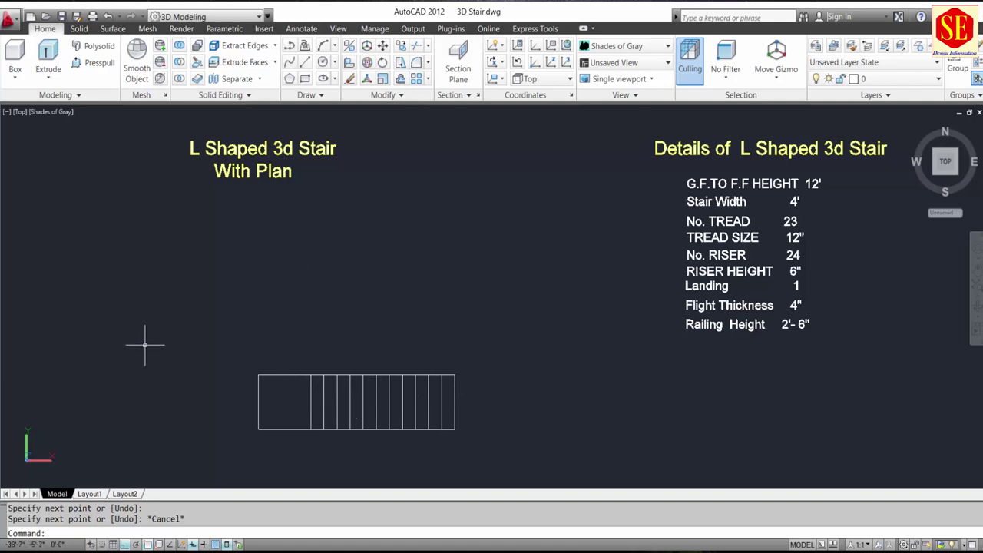
{"action": "type", "text": "O"}
{"action": "key", "text": "Return"}
{"action": "type", "text": "1'"}
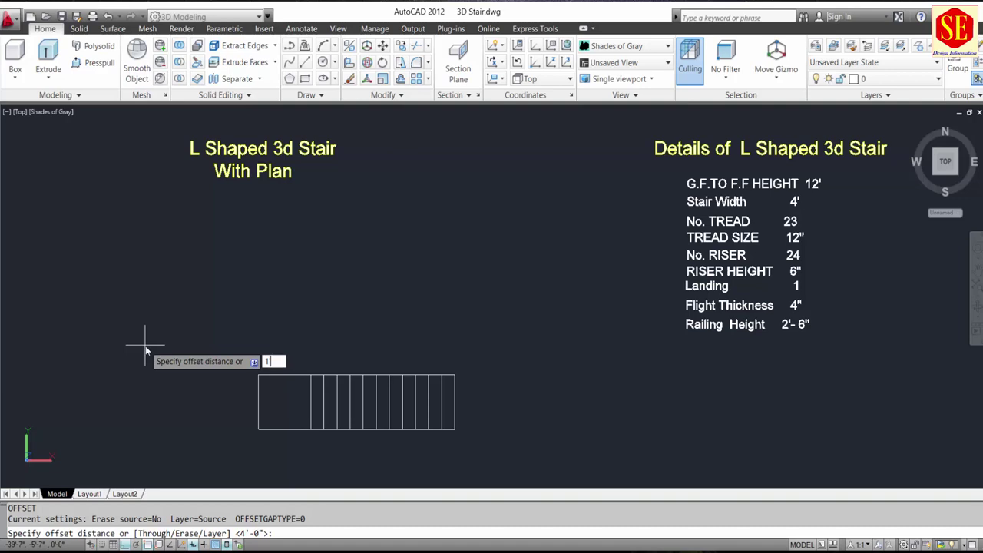
Offset the landing's top edge upward 1' ten times to stack the second flight's treads.
{"action": "key", "text": "Return"}
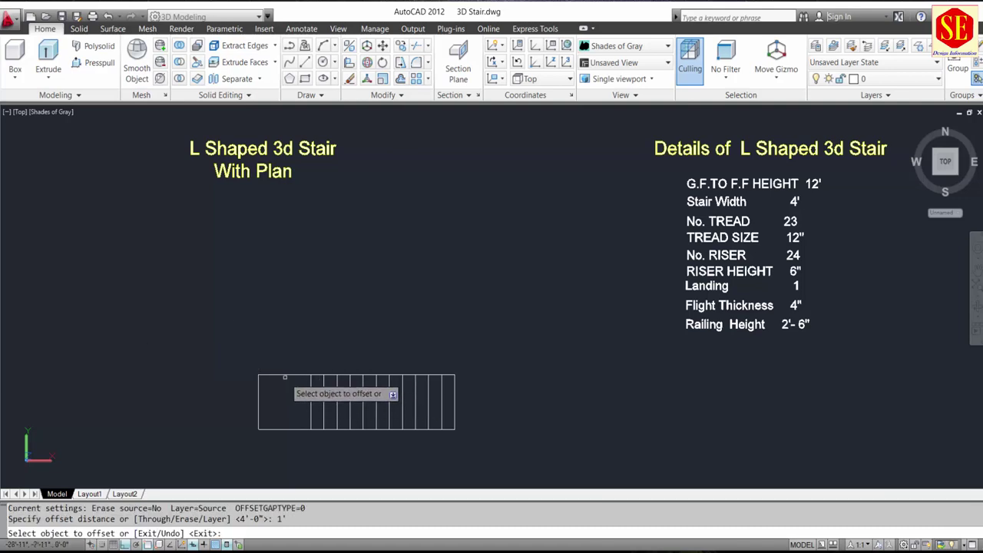
{"action": "left_click", "coordinate": [281, 375]}
{"action": "left_click", "coordinate": [277, 362]}
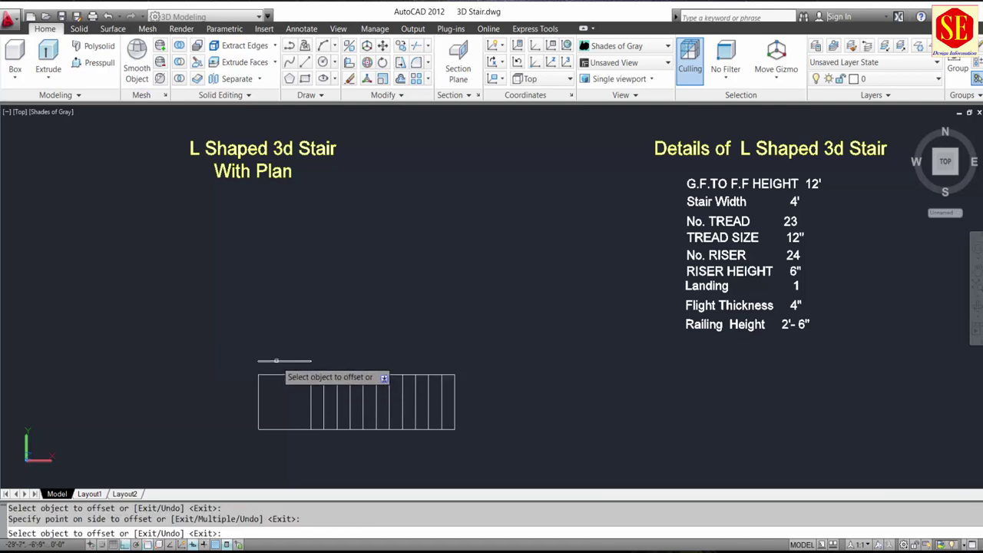
{"action": "left_click", "coordinate": [276, 360]}
{"action": "left_click", "coordinate": [275, 350]}
{"action": "left_click", "coordinate": [275, 347]}
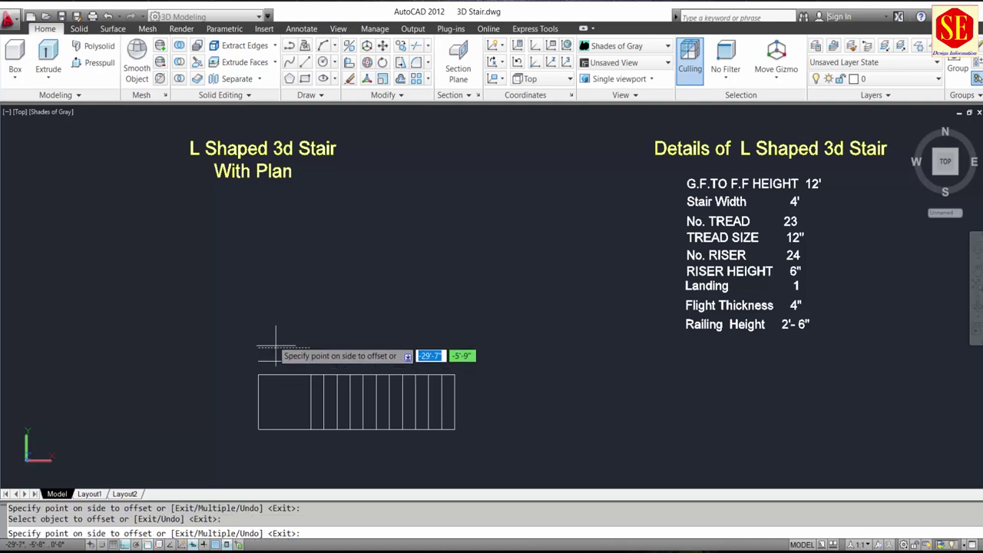
{"action": "left_click", "coordinate": [274, 332]}
{"action": "left_click", "coordinate": [273, 333]}
{"action": "left_click", "coordinate": [274, 316]}
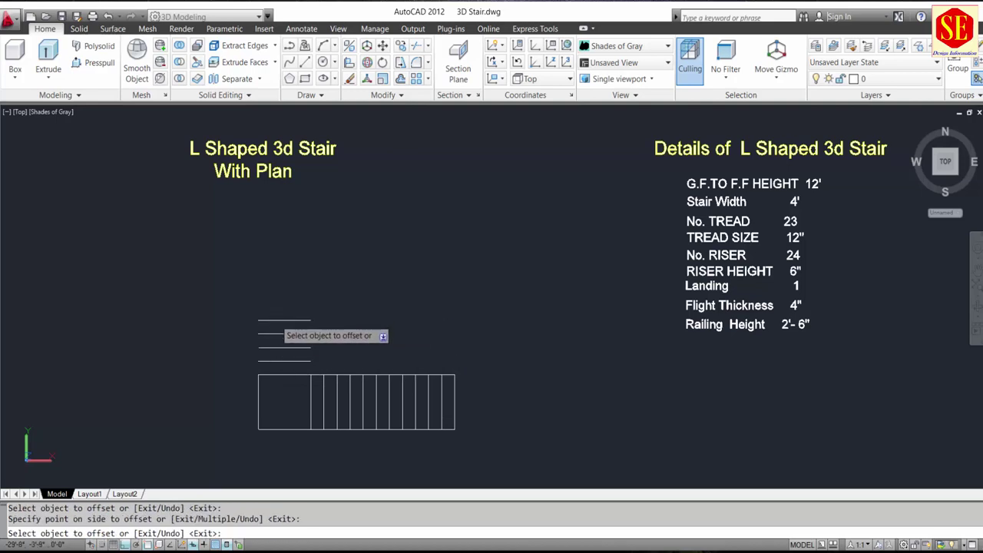
{"action": "left_click", "coordinate": [275, 318]}
{"action": "left_click", "coordinate": [276, 304]}
{"action": "left_click", "coordinate": [276, 304]}
{"action": "left_click", "coordinate": [277, 288]}
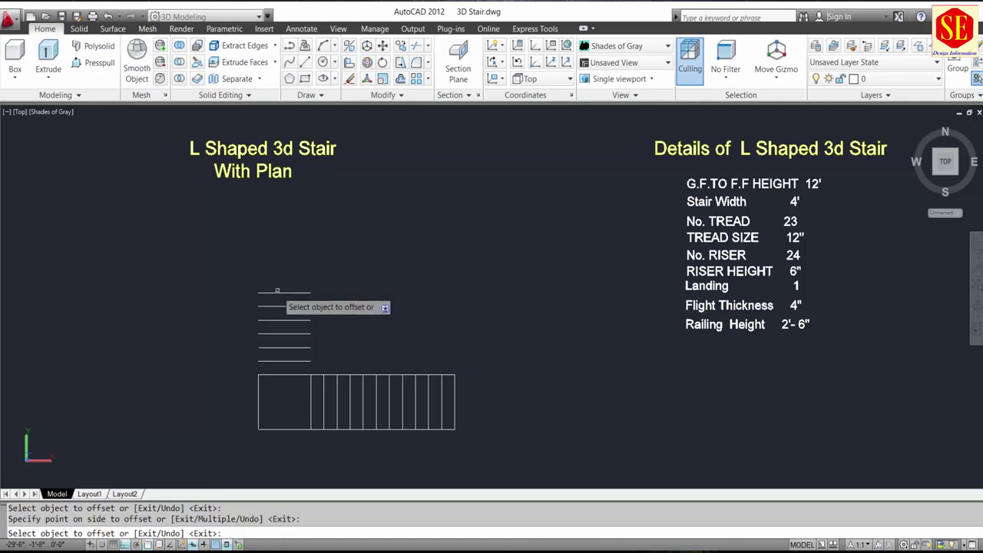
{"action": "left_click", "coordinate": [277, 292]}
{"action": "left_click", "coordinate": [277, 279]}
{"action": "left_click", "coordinate": [276, 278]}
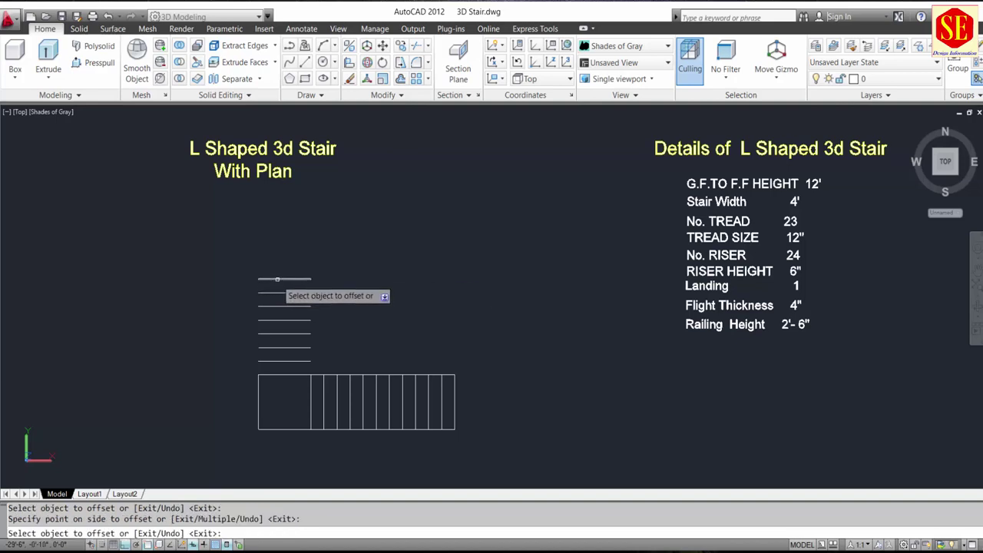
{"action": "left_click", "coordinate": [276, 262]}
{"action": "left_click", "coordinate": [277, 263]}
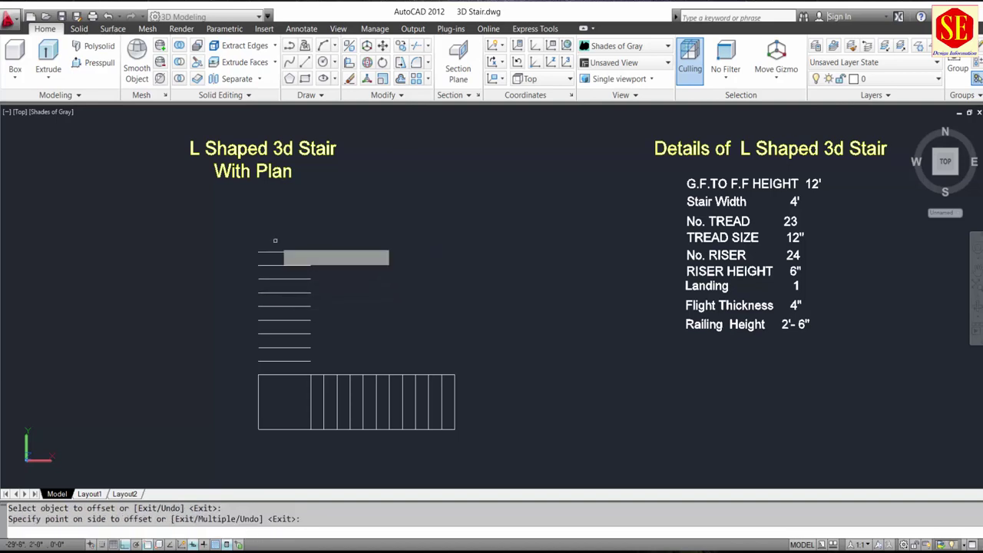
{"action": "left_click", "coordinate": [276, 252]}
{"action": "left_click", "coordinate": [277, 251]}
{"action": "left_click", "coordinate": [278, 224]}
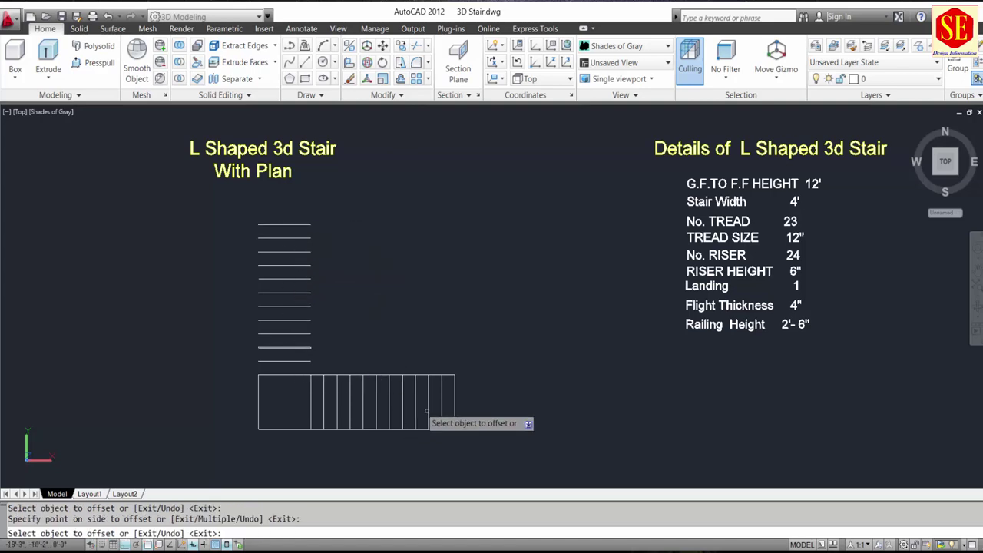
{"action": "key", "text": "Escape"}
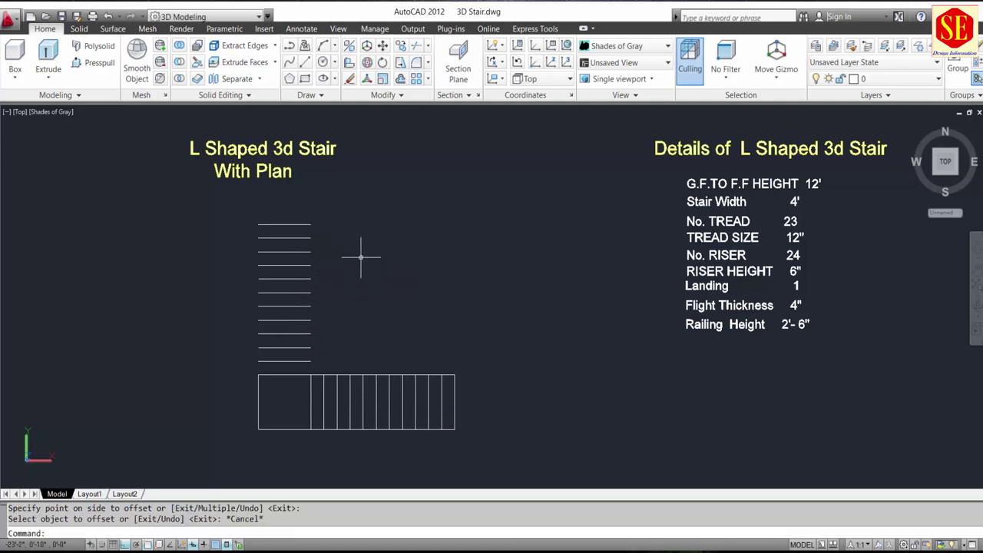
{"action": "type", "text": "L"}
{"action": "key", "text": "Return"}
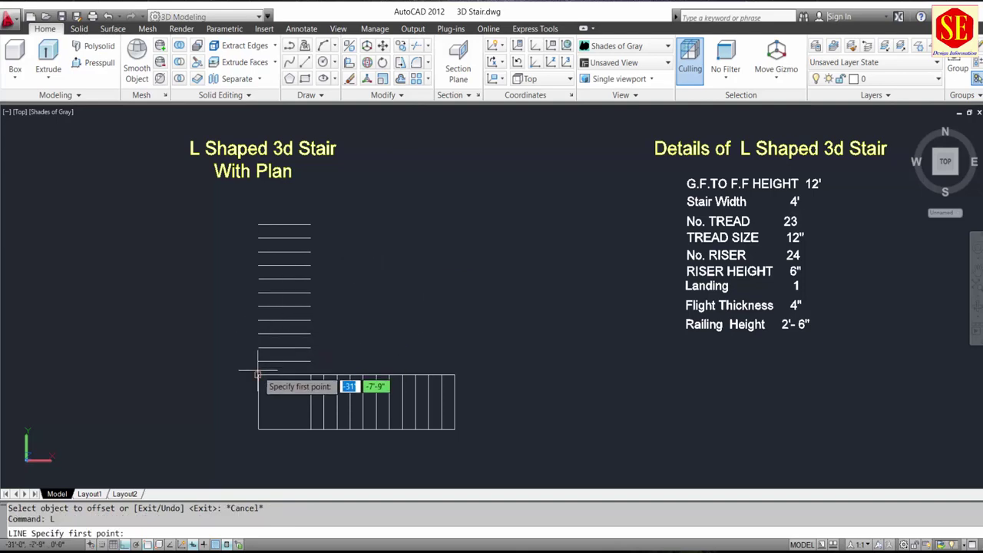
Start a line at the stair corner, then cancel it unfinished.
{"action": "left_click", "coordinate": [258, 375]}
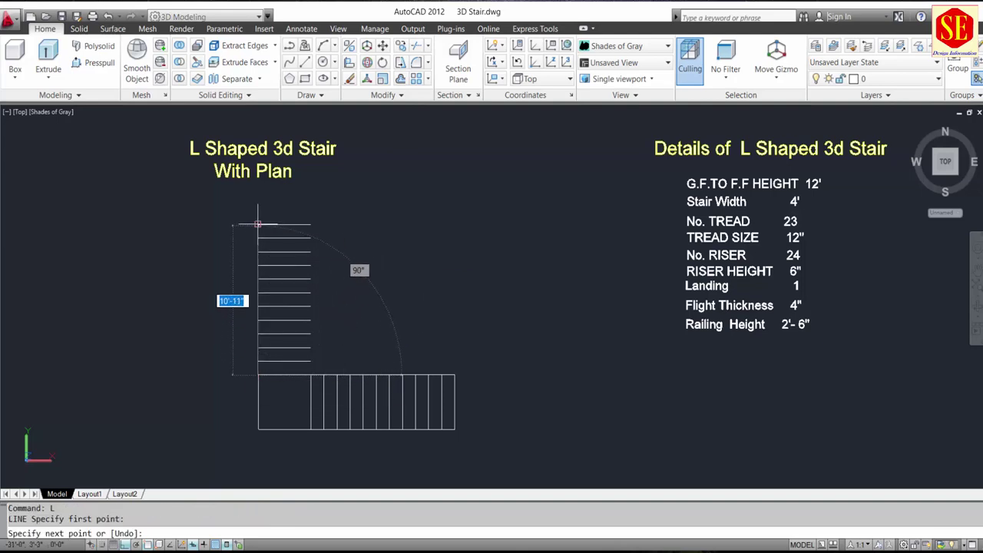
{"action": "key", "text": "Escape"}
{"action": "key", "text": "Return"}
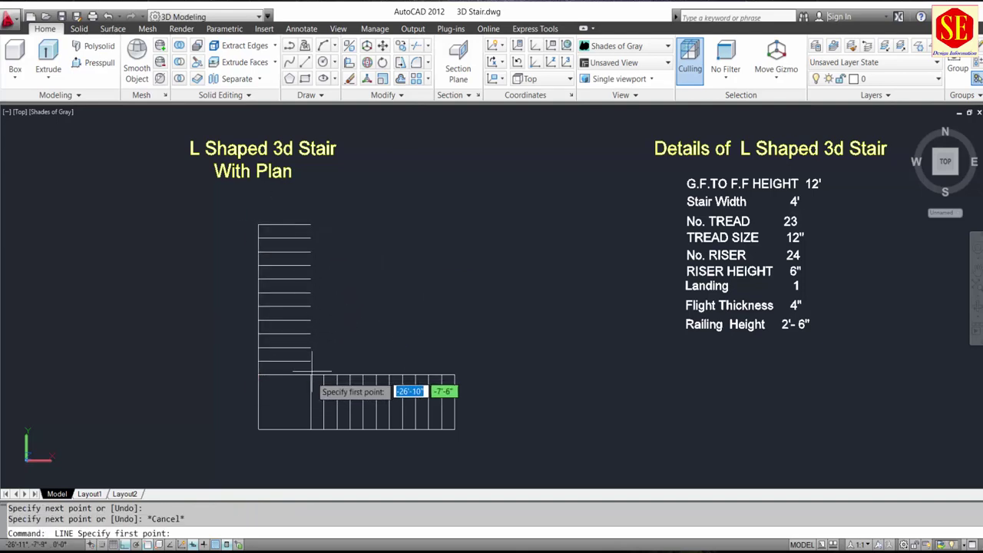
{"action": "key", "text": "Escape"}
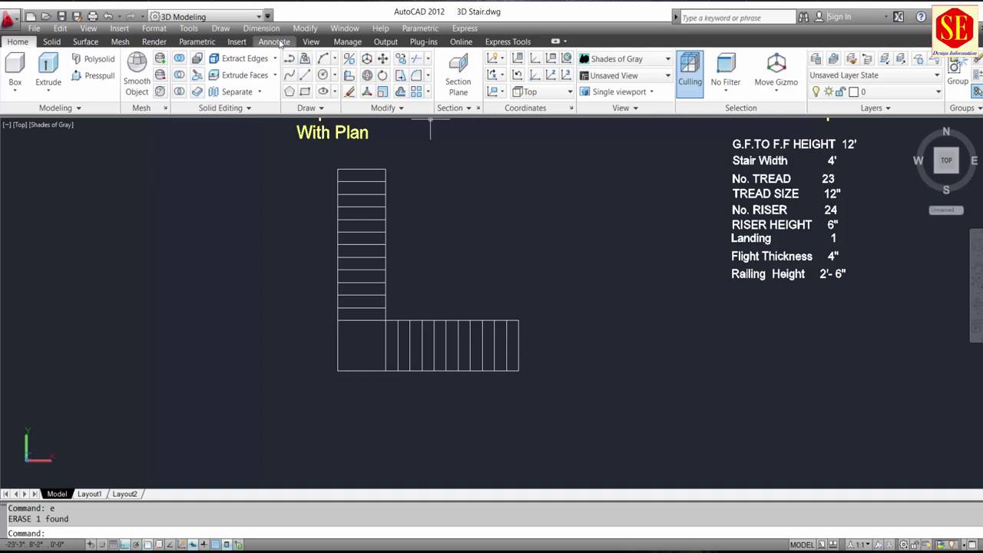
Add linear dimensions for the 11' flight, the 12' vertical flight and the 15' overall length.
{"action": "left_click", "coordinate": [261, 27]}
{"action": "left_click", "coordinate": [278, 61]}
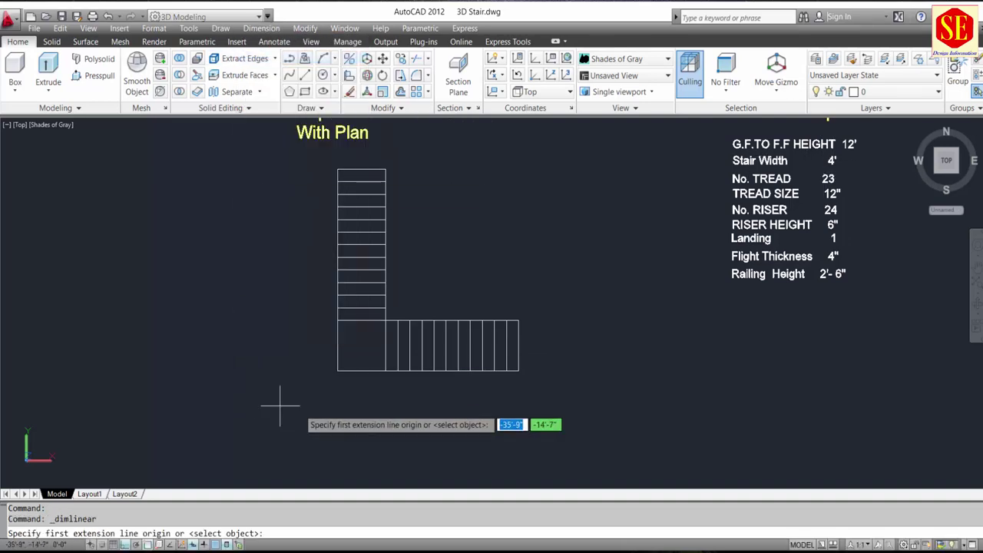
{"action": "left_click", "coordinate": [386, 371]}
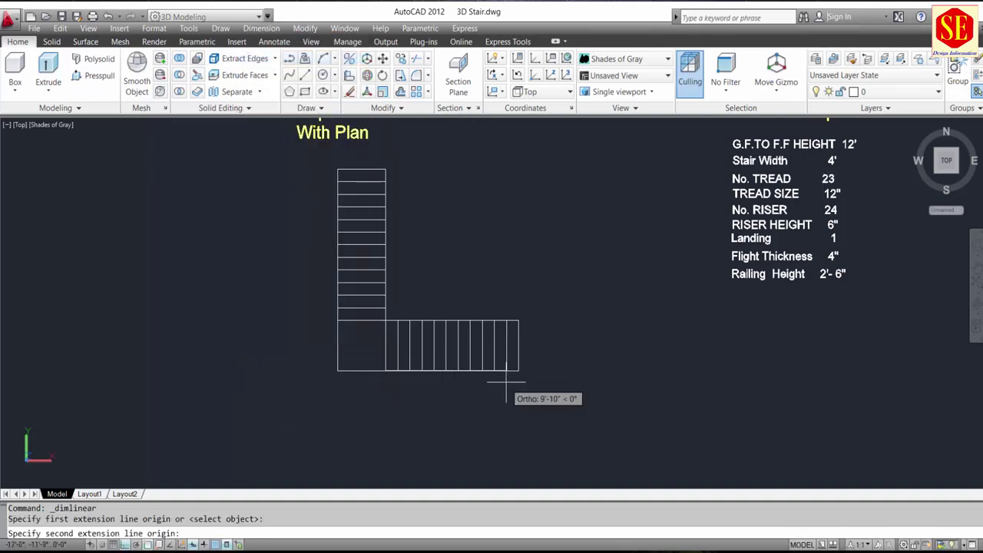
{"action": "left_click", "coordinate": [517, 371]}
{"action": "left_click", "coordinate": [517, 388]}
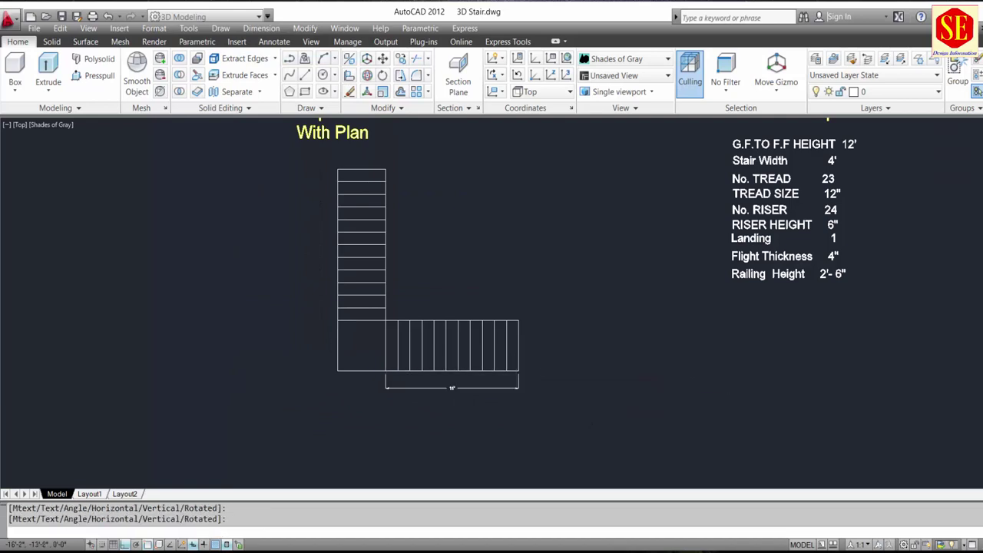
{"action": "key", "text": "Return"}
{"action": "left_click", "coordinate": [338, 319]}
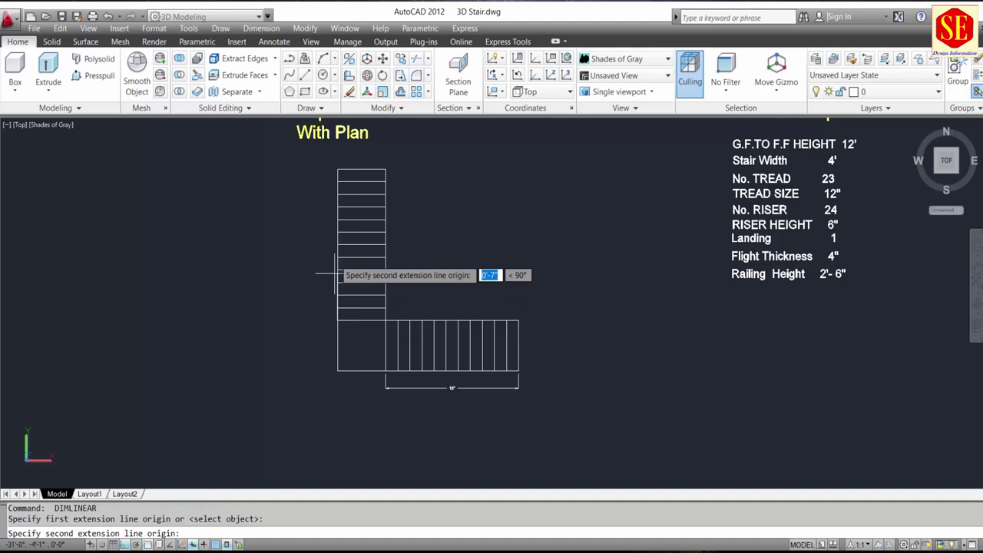
{"action": "left_click", "coordinate": [338, 169]}
{"action": "left_click", "coordinate": [332, 246]}
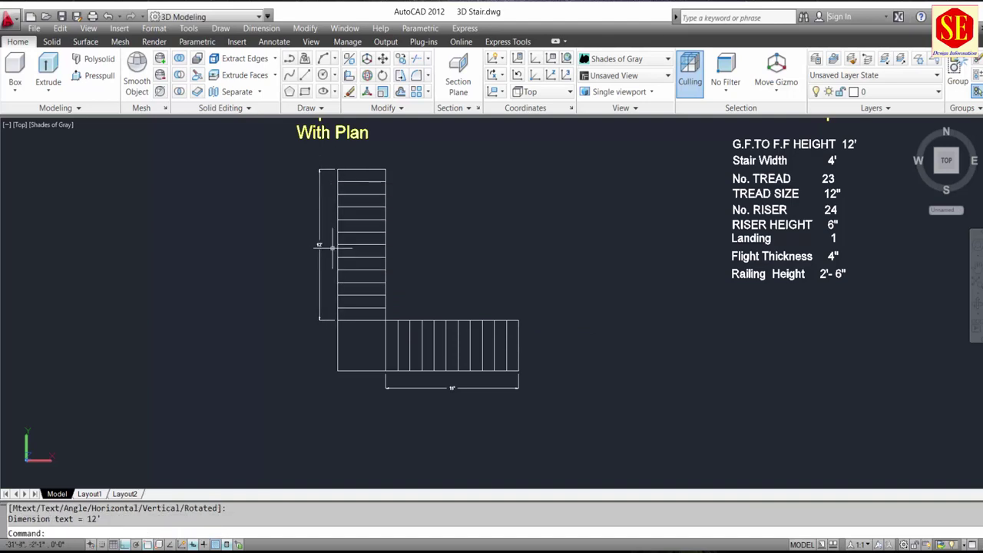
{"action": "key", "text": "Return"}
{"action": "left_click", "coordinate": [519, 370]}
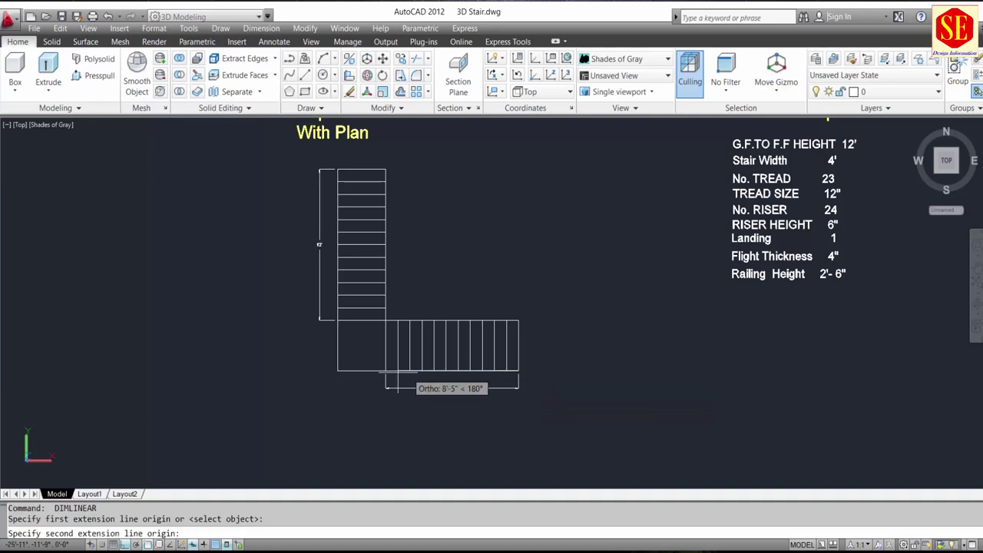
{"action": "left_click", "coordinate": [338, 370]}
{"action": "left_click", "coordinate": [425, 399]}
{"action": "scroll", "coordinate": [425, 408], "scroll_direction": "up", "scroll_amount": 2}
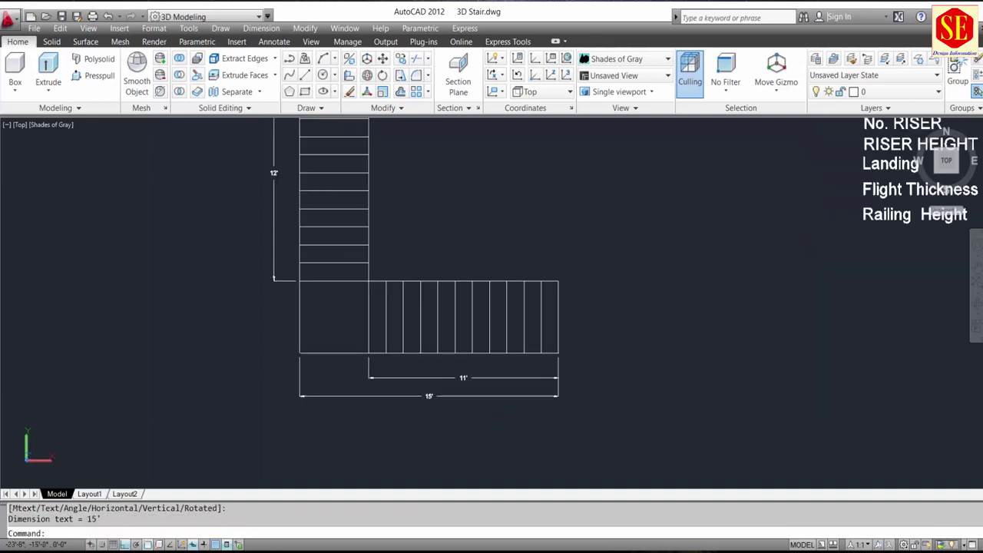
Dimension one 1' tread on each flight.
{"action": "key", "text": "Return"}
{"action": "left_click", "coordinate": [559, 318]}
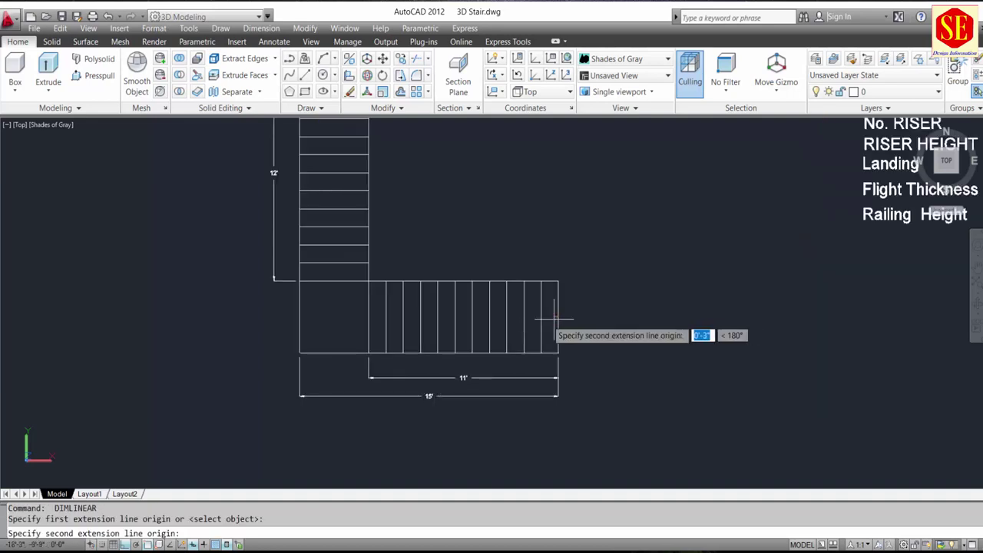
{"action": "left_click", "coordinate": [542, 317]}
{"action": "scroll", "coordinate": [541, 317], "scroll_direction": "up", "scroll_amount": 3}
{"action": "left_click", "coordinate": [526, 317]}
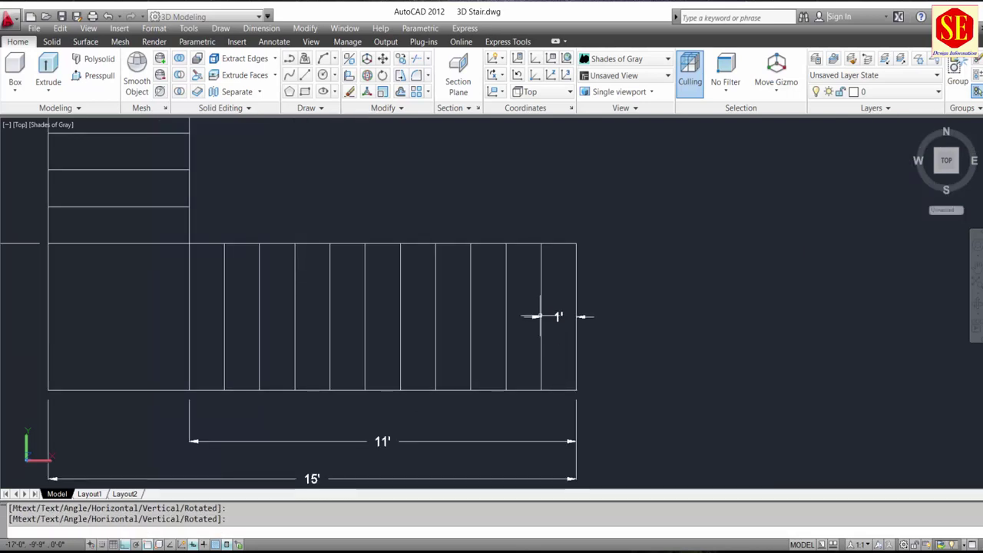
{"action": "key", "text": "Return"}
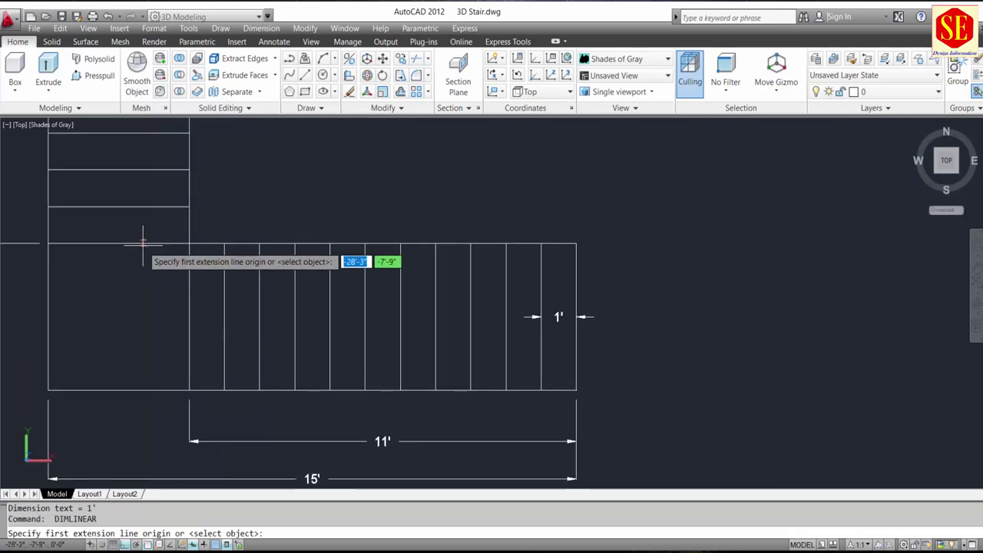
{"action": "left_click", "coordinate": [142, 243]}
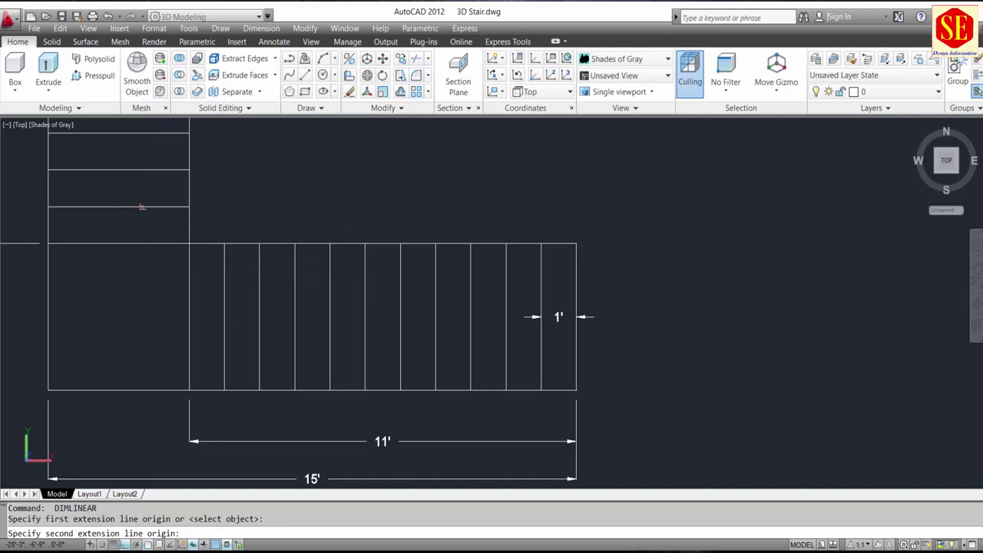
{"action": "left_click", "coordinate": [143, 206]}
{"action": "left_click", "coordinate": [143, 224]}
{"action": "scroll", "coordinate": [377, 243], "scroll_direction": "down", "scroll_amount": 2}
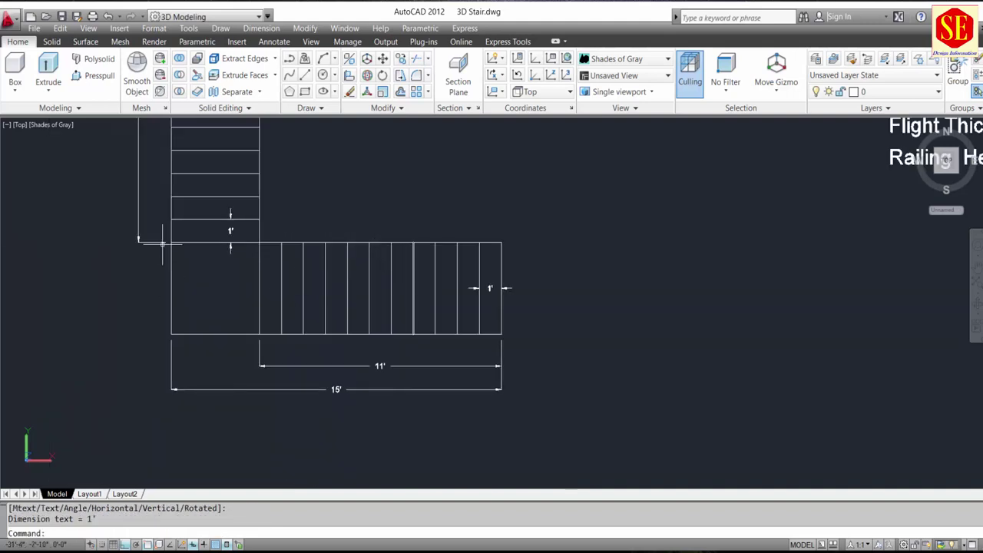
Dimension the landing's 4' width both horizontally and vertically, then recentre the plan.
{"action": "key", "text": "Return"}
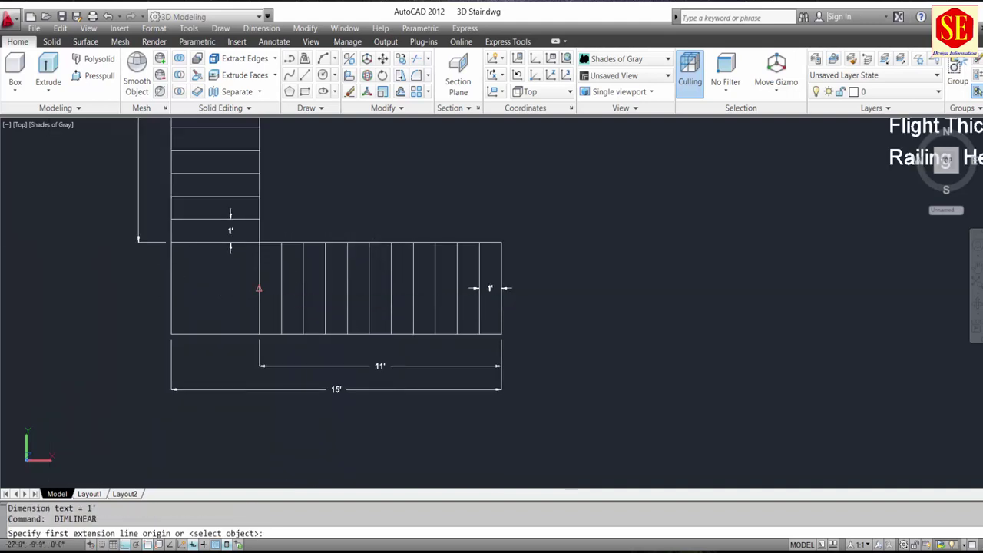
{"action": "left_click", "coordinate": [260, 288]}
{"action": "left_click", "coordinate": [171, 288]}
{"action": "left_click", "coordinate": [175, 294]}
{"action": "key", "text": "Return"}
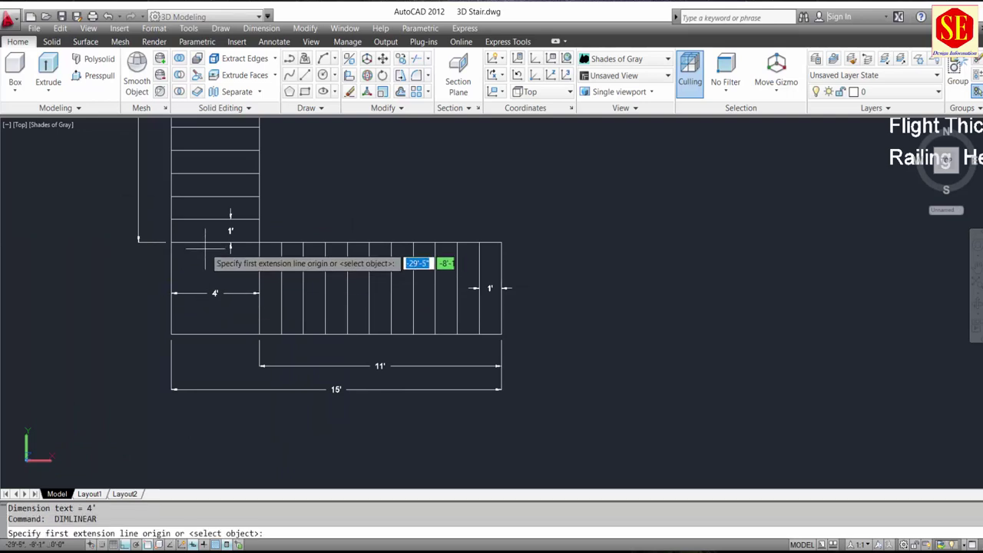
{"action": "left_click", "coordinate": [205, 243]}
{"action": "left_click", "coordinate": [206, 334]}
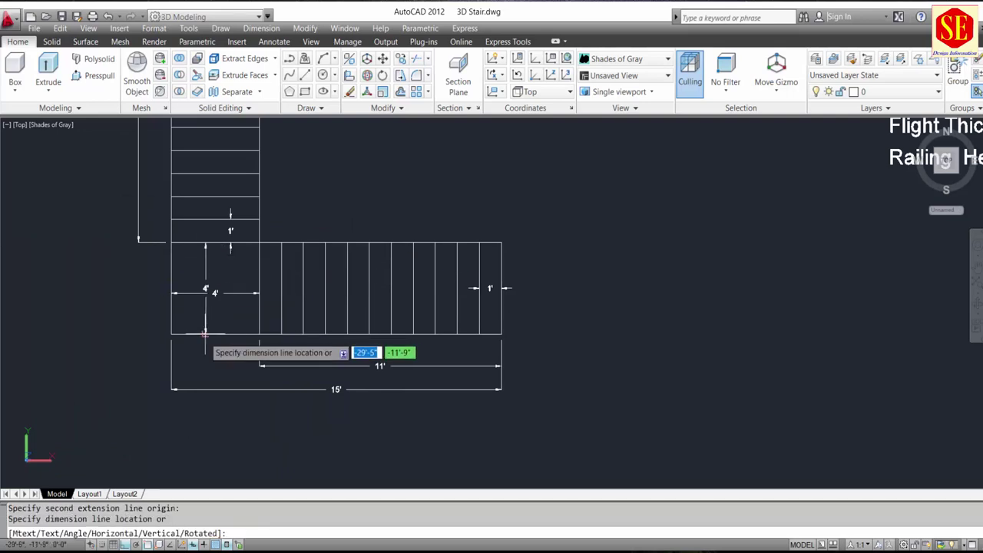
{"action": "left_click", "coordinate": [205, 311]}
{"action": "scroll", "coordinate": [222, 269], "scroll_direction": "down", "scroll_amount": 5}
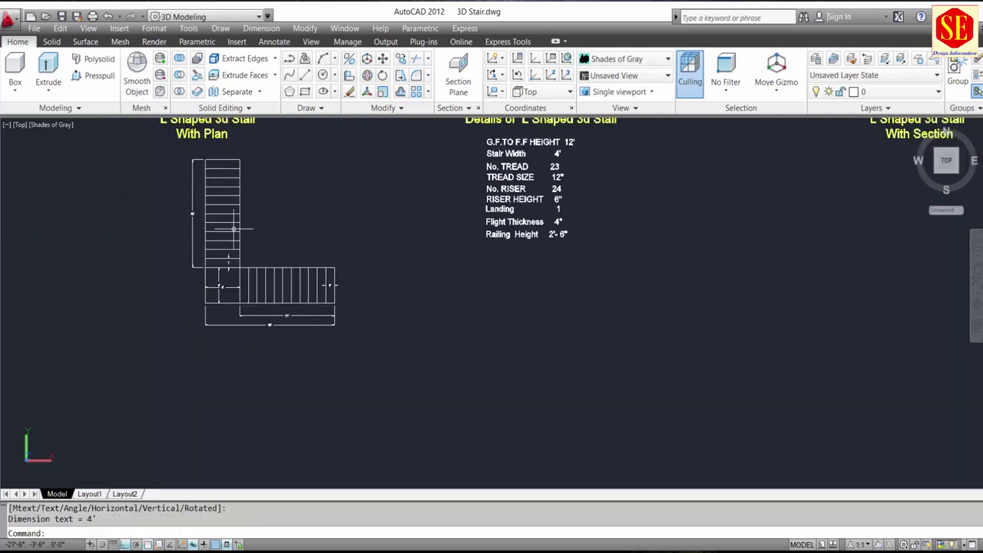
{"action": "scroll", "coordinate": [338, 298], "scroll_direction": "up", "scroll_amount": 5}
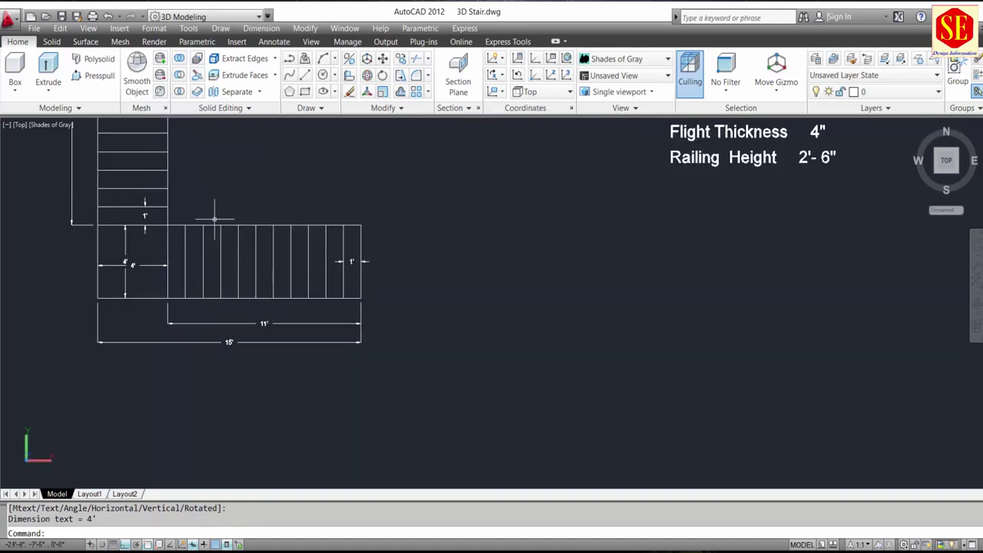
{"action": "middle_click_drag", "start_coordinate": [214, 219], "coordinate": [276, 341]}
{"action": "scroll", "coordinate": [280, 265], "scroll_direction": "down", "scroll_amount": 2}
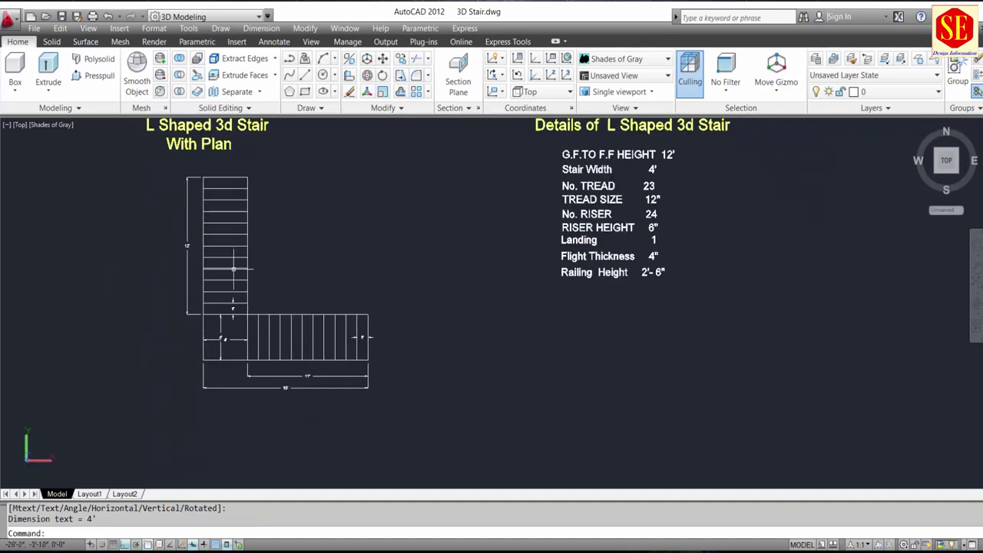
{"action": "scroll", "coordinate": [233, 268], "scroll_direction": "up", "scroll_amount": 2}
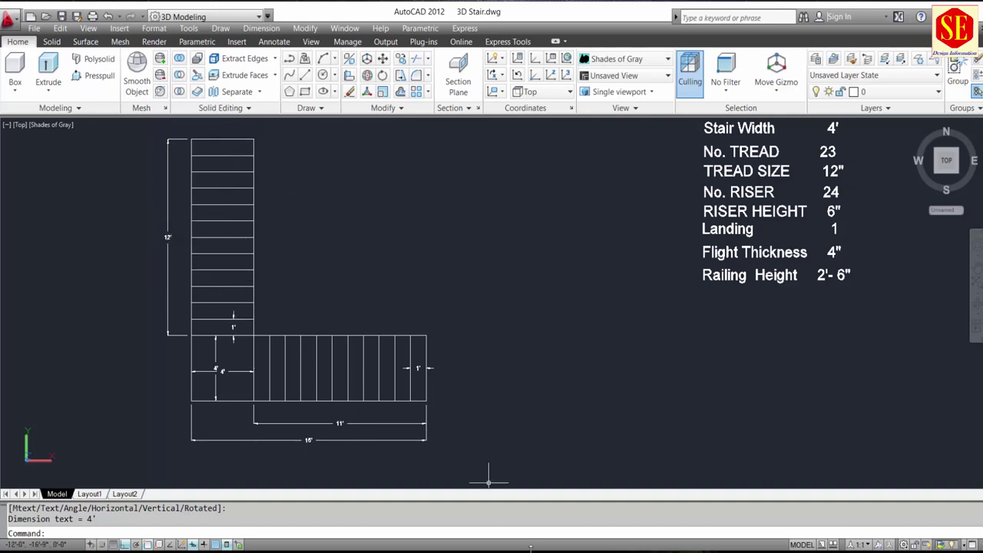
{"action": "key", "text": "Escape"}
{"action": "key", "text": "Escape"}
{"action": "scroll", "coordinate": [549, 307], "scroll_direction": "down", "scroll_amount": 2}
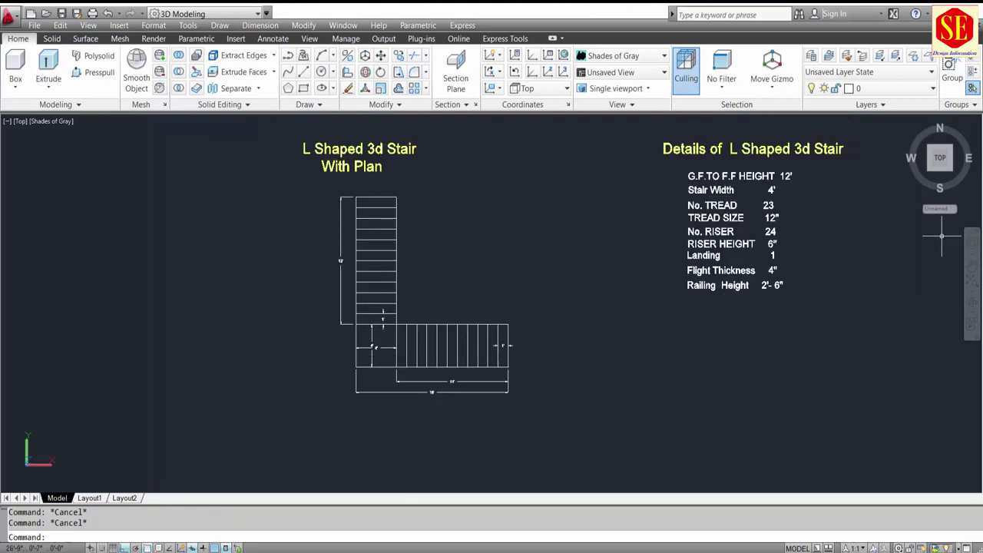
{"action": "mouse_move", "coordinate": [942, 163]}
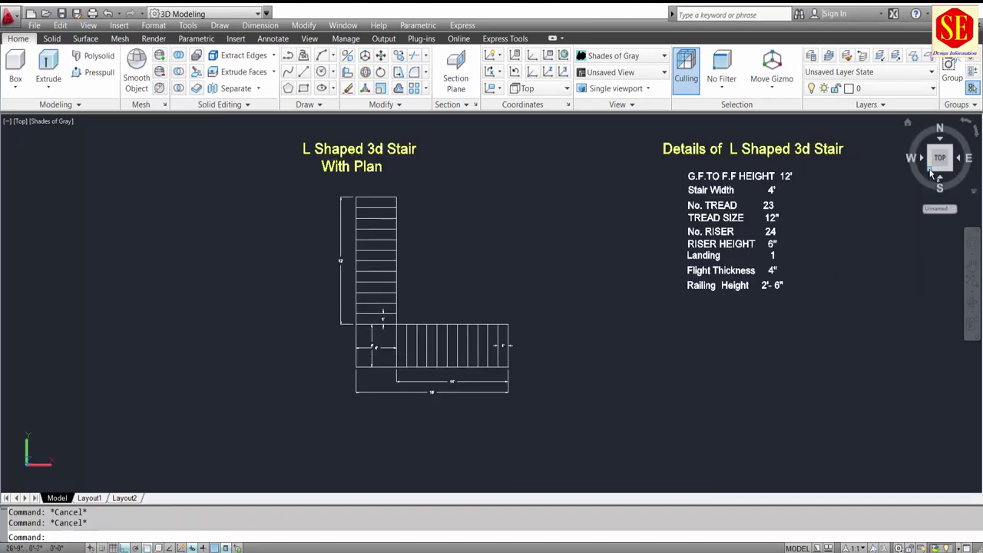
Try SW, SE and NE Isometric views, settle on SW Isometric, then orbit down onto the stair.
{"action": "left_click", "coordinate": [931, 173]}
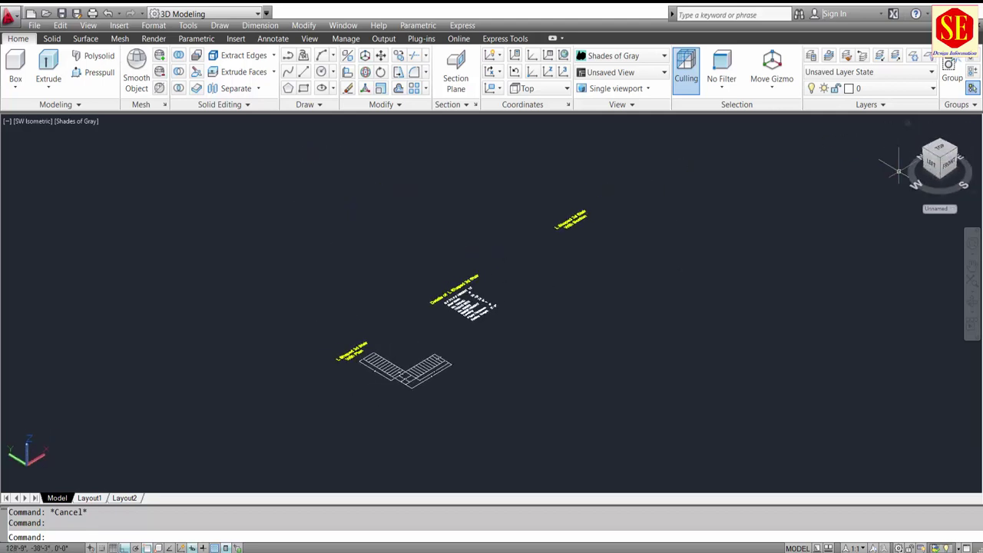
{"action": "left_click", "coordinate": [24, 123]}
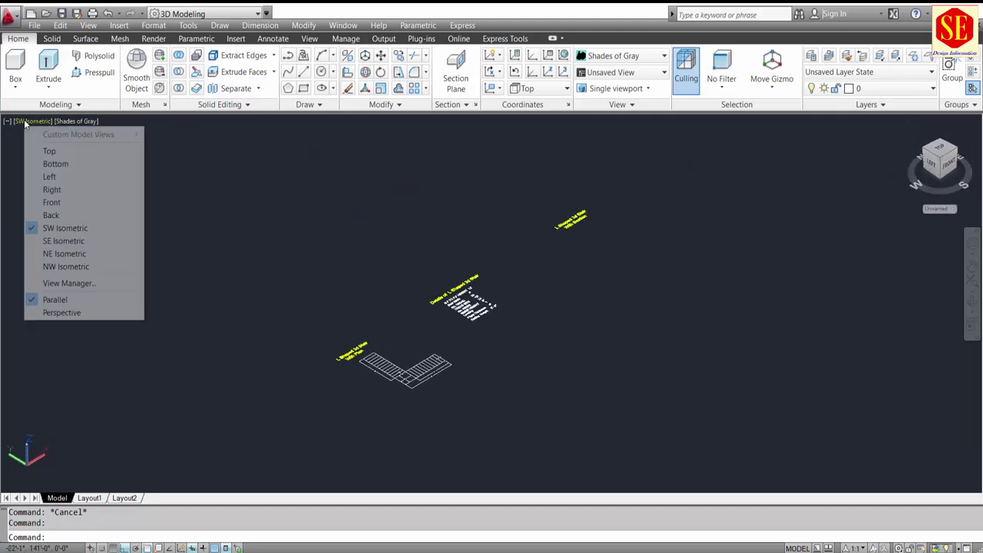
{"action": "left_click", "coordinate": [69, 240]}
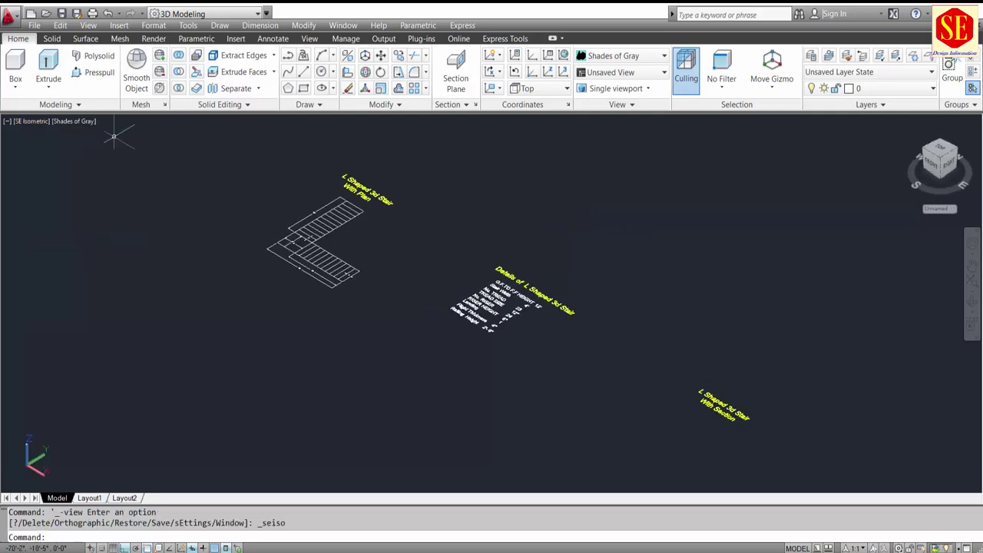
{"action": "left_click", "coordinate": [39, 121]}
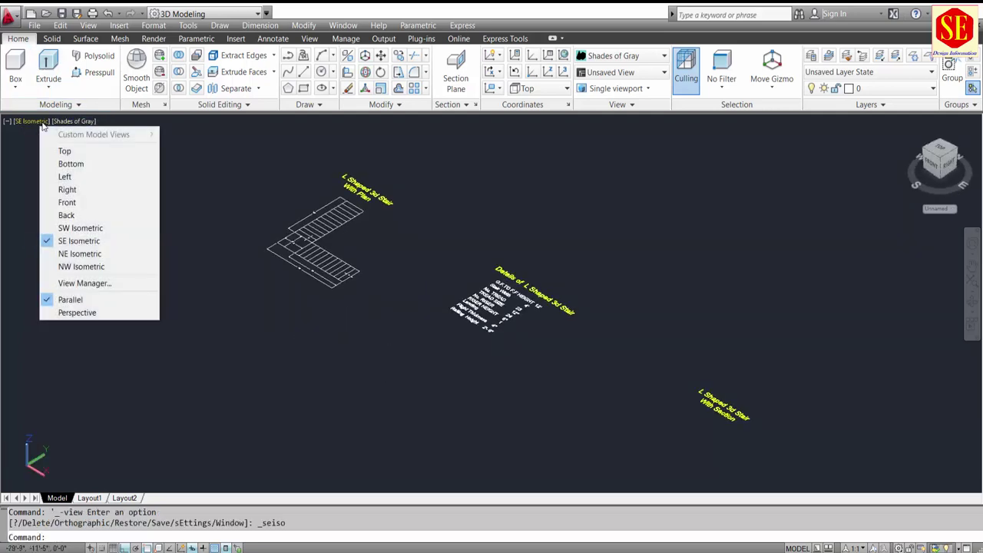
{"action": "left_click", "coordinate": [76, 254]}
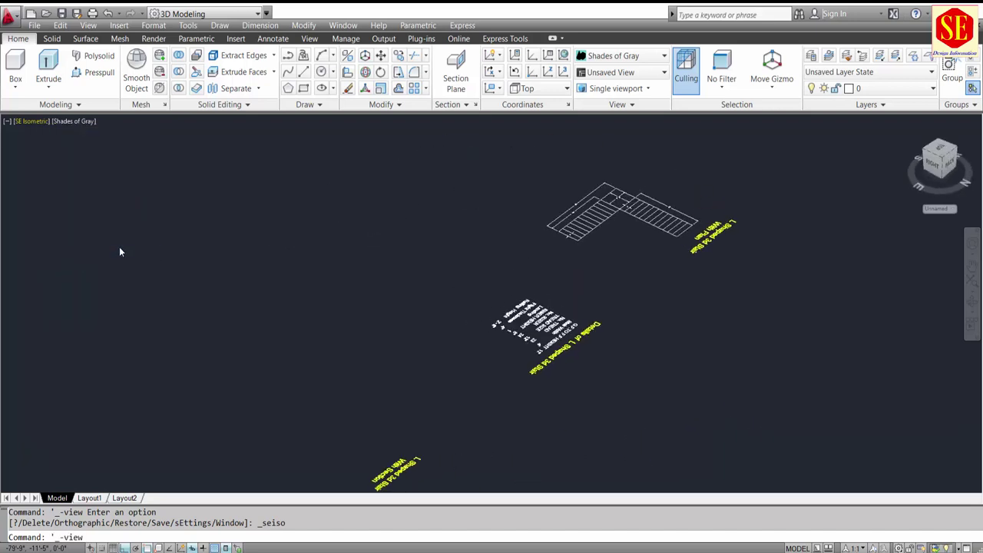
{"action": "left_click", "coordinate": [36, 120]}
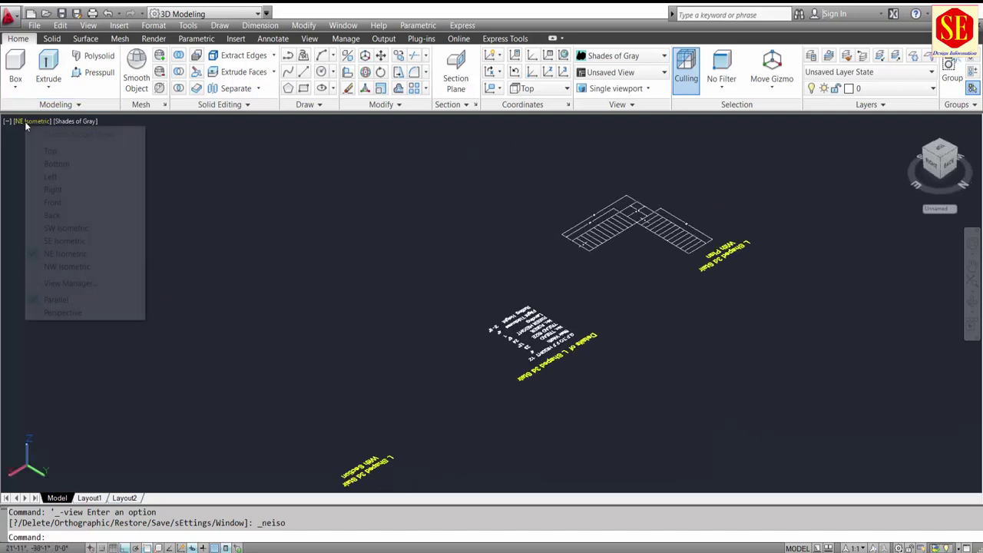
{"action": "left_click", "coordinate": [76, 228]}
{"action": "middle_click_drag", "start_coordinate": [260, 371], "coordinate": [250, 320]}
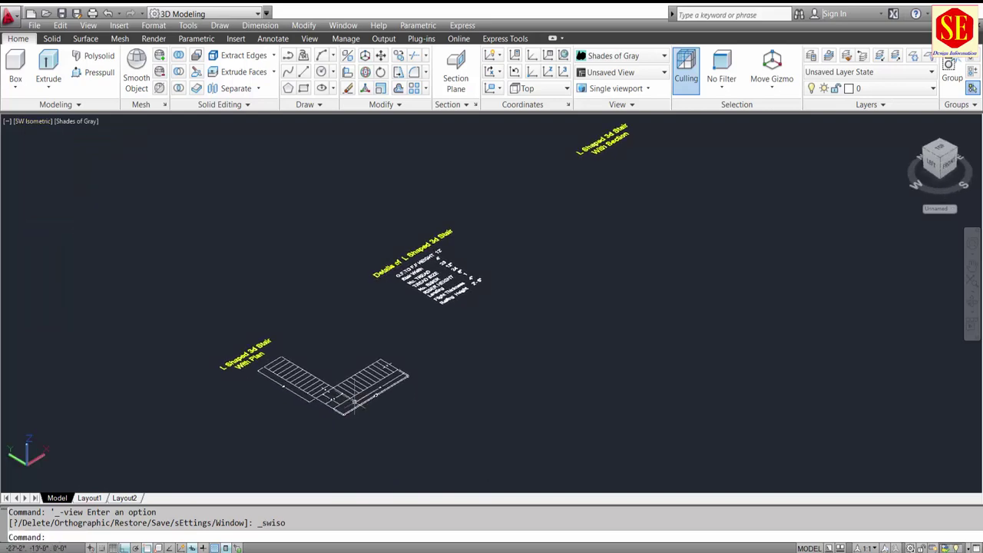
{"action": "mouse_move", "coordinate": [402, 351]}
{"action": "middle_mouse_down", "text": "shift"}
{"action": "mouse_move", "coordinate": [402, 252]}
{"action": "mouse_move", "coordinate": [305, 264]}
{"action": "mouse_move", "coordinate": [331, 188]}
{"action": "middle_mouse_up", "text": "shift"}
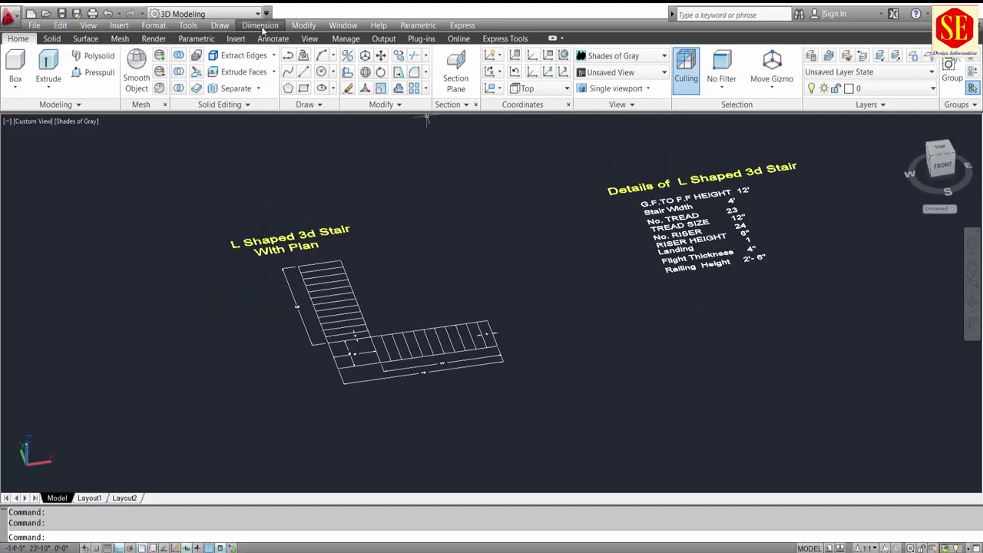
Show the Orbit toolbar floating over the drawing and move it aside.
{"action": "left_click", "coordinate": [192, 26]}
{"action": "mouse_move", "coordinate": [206, 66]}
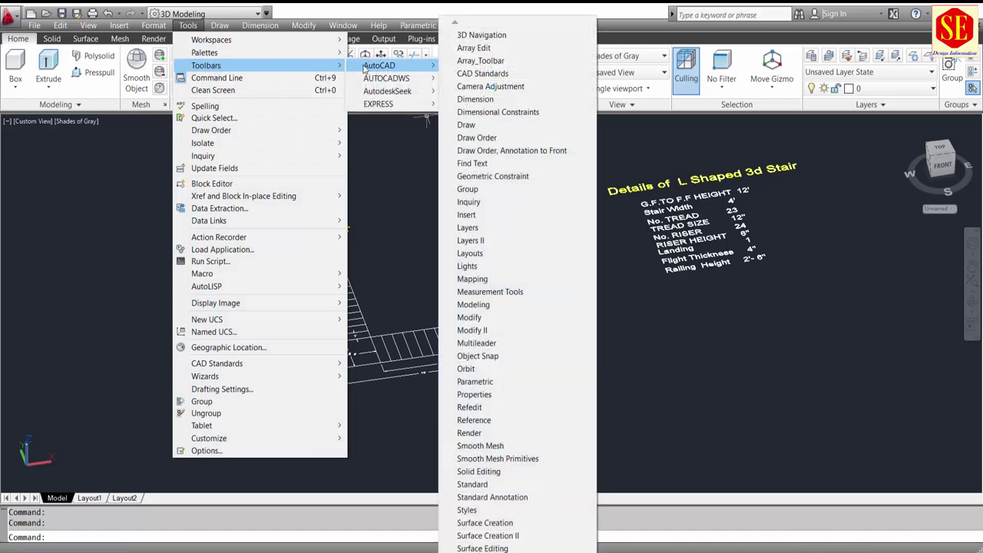
{"action": "mouse_move", "coordinate": [379, 65]}
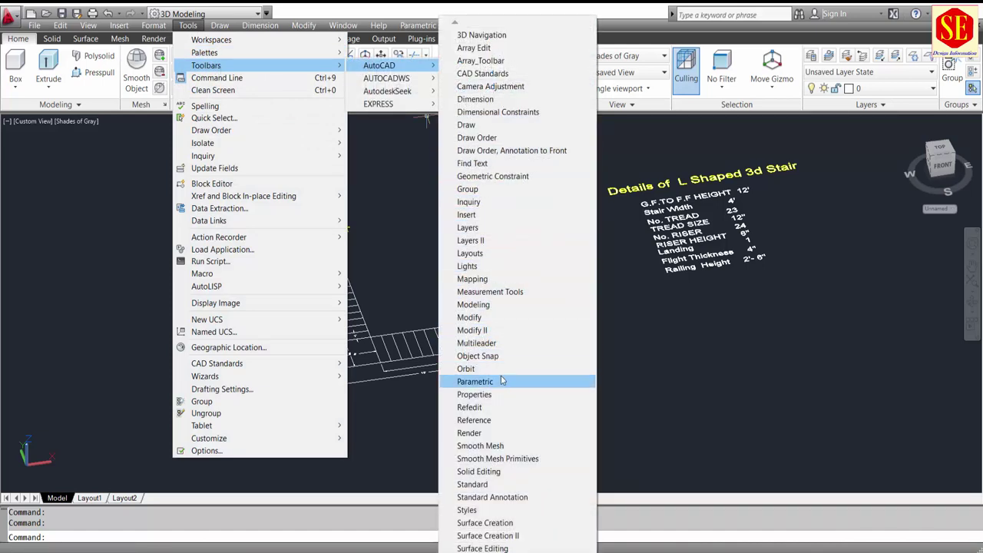
{"action": "left_click", "coordinate": [465, 373]}
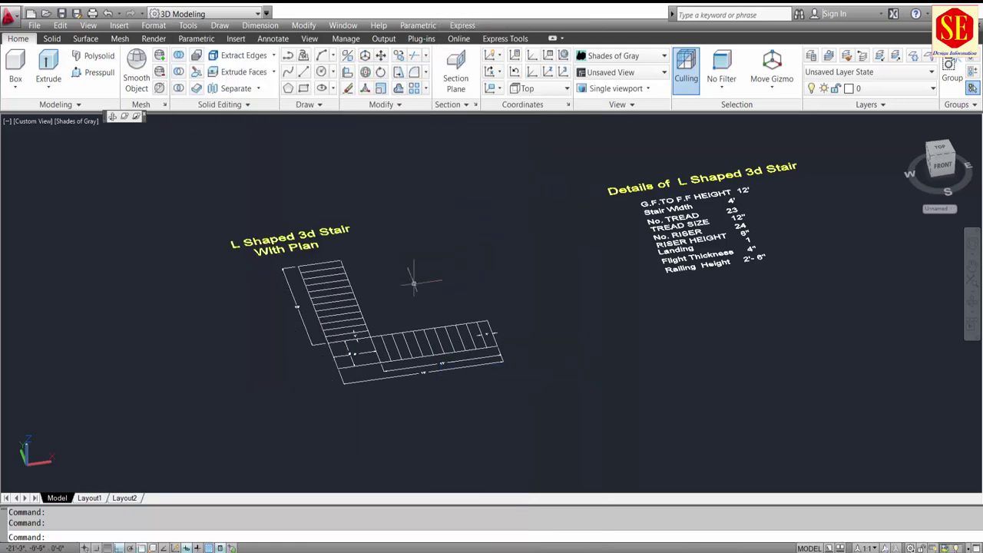
{"action": "left_click_drag", "start_coordinate": [109, 117], "coordinate": [95, 170]}
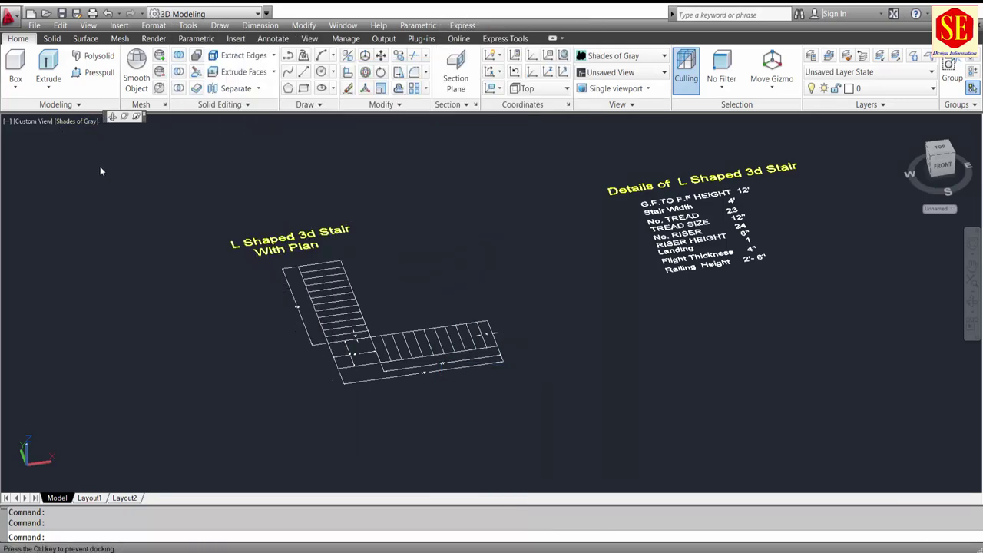
Rotate the view with Free Orbit and 3D Orbit to tilt the stair plan.
{"action": "left_click", "coordinate": [115, 171]}
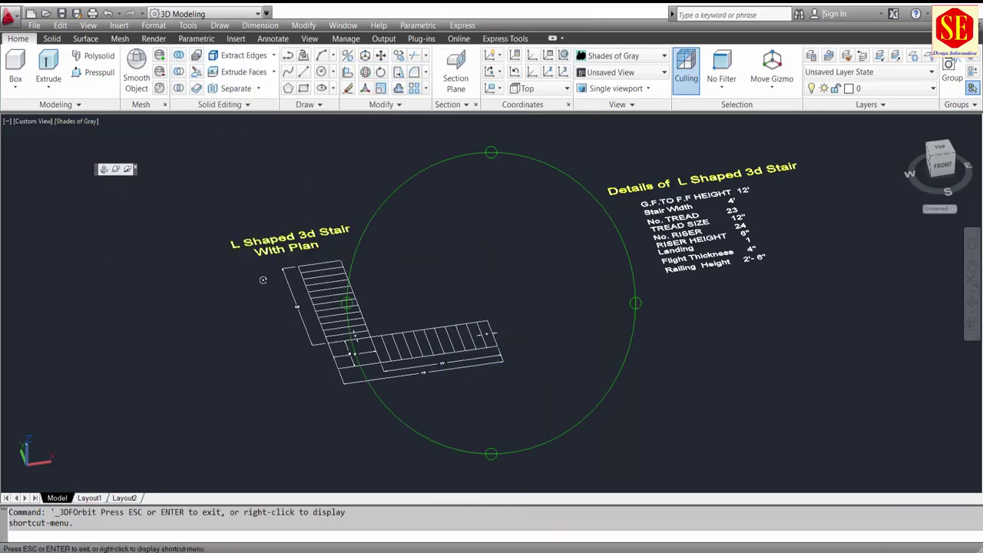
{"action": "left_click_drag", "start_coordinate": [371, 328], "coordinate": [514, 329]}
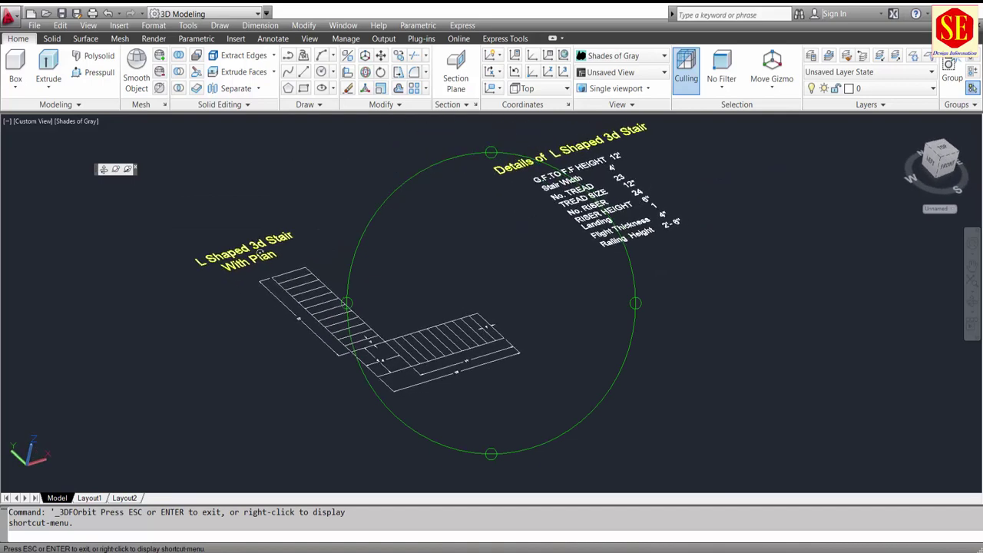
{"action": "left_click", "coordinate": [104, 169]}
{"action": "mouse_move", "coordinate": [351, 348]}
{"action": "left_mouse_down"}
{"action": "mouse_move", "coordinate": [439, 364]}
{"action": "mouse_move", "coordinate": [312, 340]}
{"action": "left_mouse_up"}
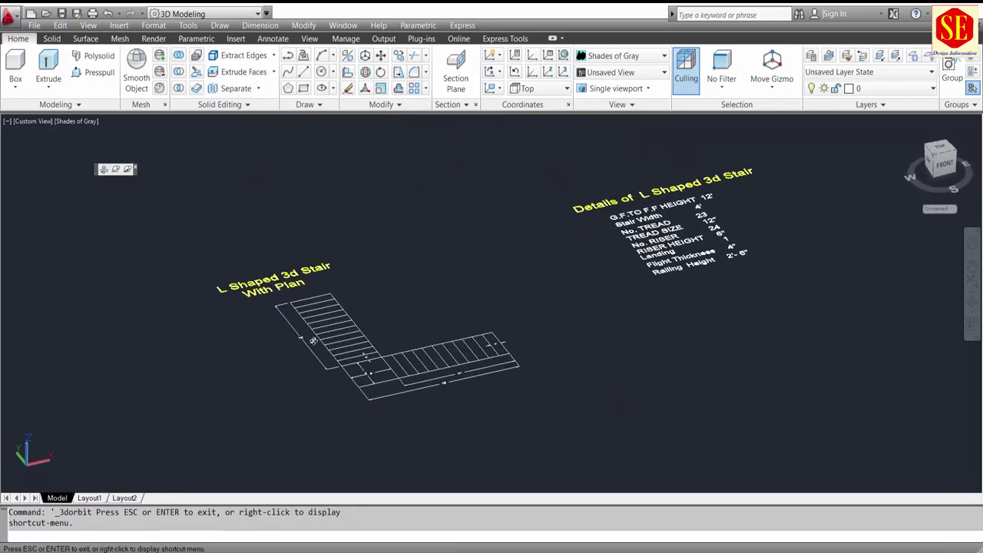
{"action": "key", "text": "Escape"}
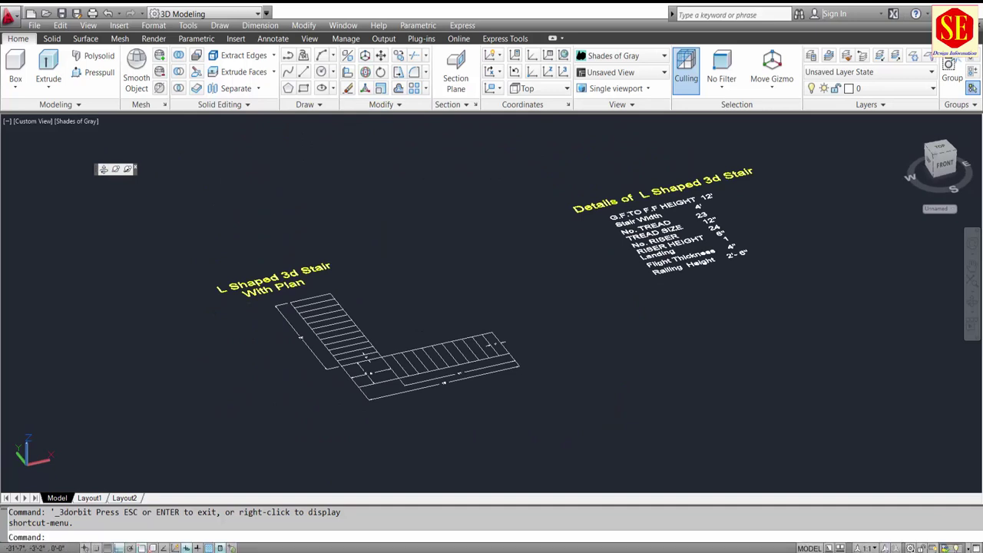
{"action": "key", "text": "Escape"}
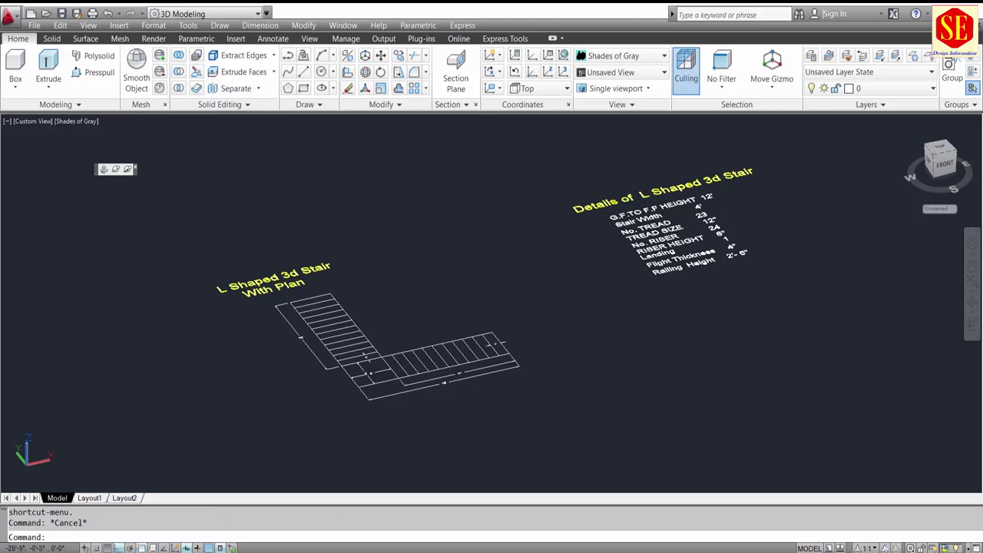
{"action": "middle_click_drag", "start_coordinate": [537, 346], "coordinate": [584, 331], "text": "shift"}
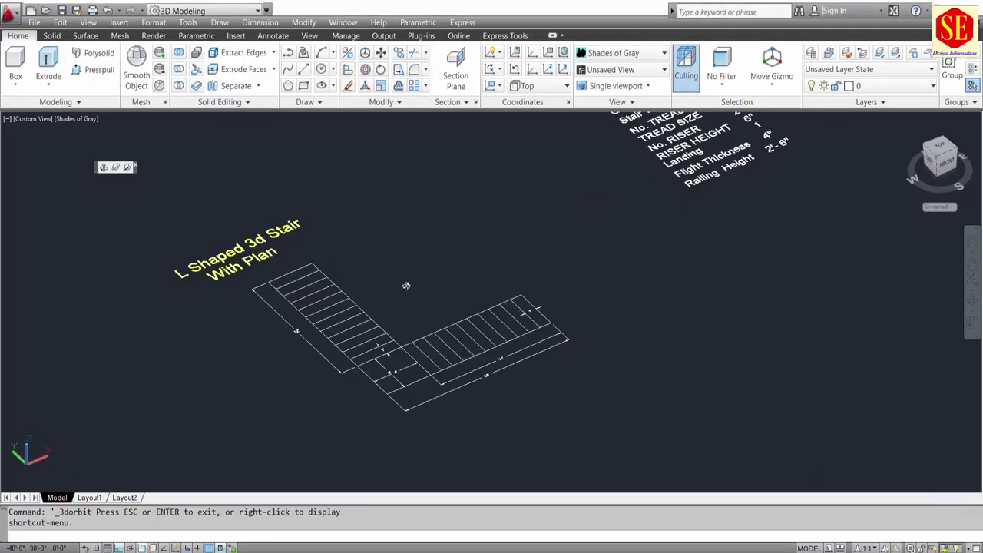
{"action": "mouse_move", "coordinate": [402, 281]}
{"action": "middle_mouse_down", "text": "shift"}
{"action": "mouse_move", "coordinate": [505, 253]}
{"action": "mouse_move", "coordinate": [491, 287]}
{"action": "mouse_move", "coordinate": [506, 414]}
{"action": "mouse_move", "coordinate": [507, 387]}
{"action": "mouse_move", "coordinate": [485, 345]}
{"action": "middle_mouse_up", "text": "shift"}
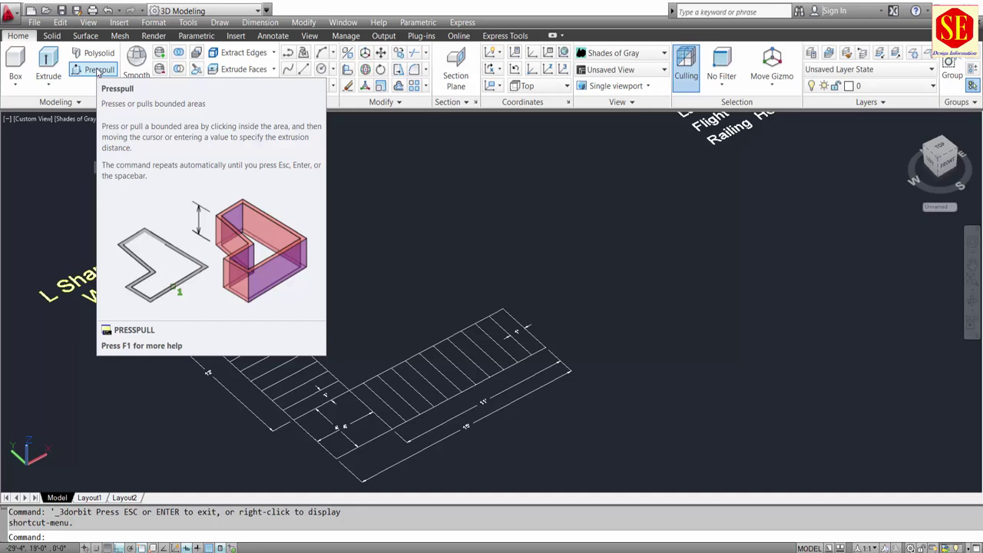
Presspull the four outermost treads of the 11' flight to 6, 12, 18 and 24 inches.
{"action": "left_click", "coordinate": [98, 71]}
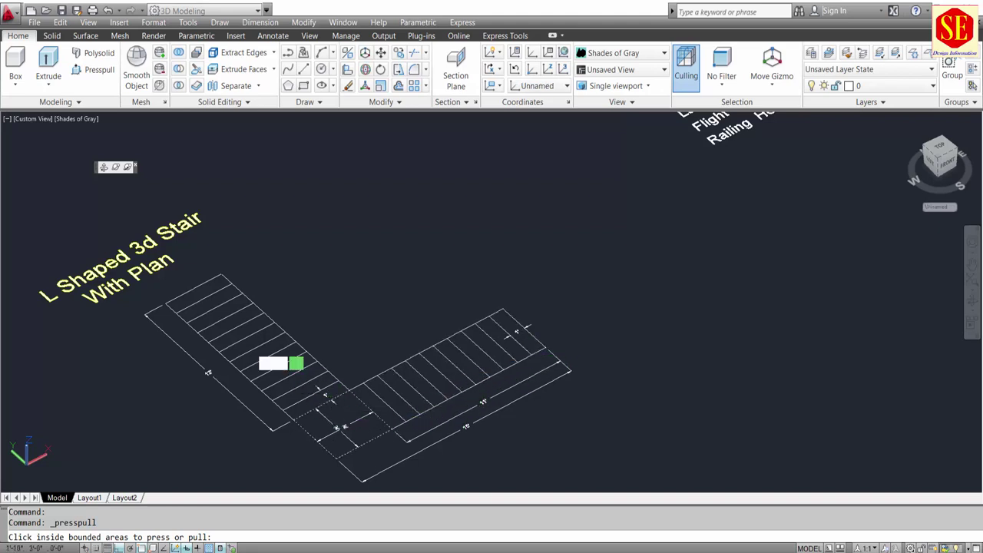
{"action": "middle_click_drag", "start_coordinate": [583, 265], "coordinate": [512, 384]}
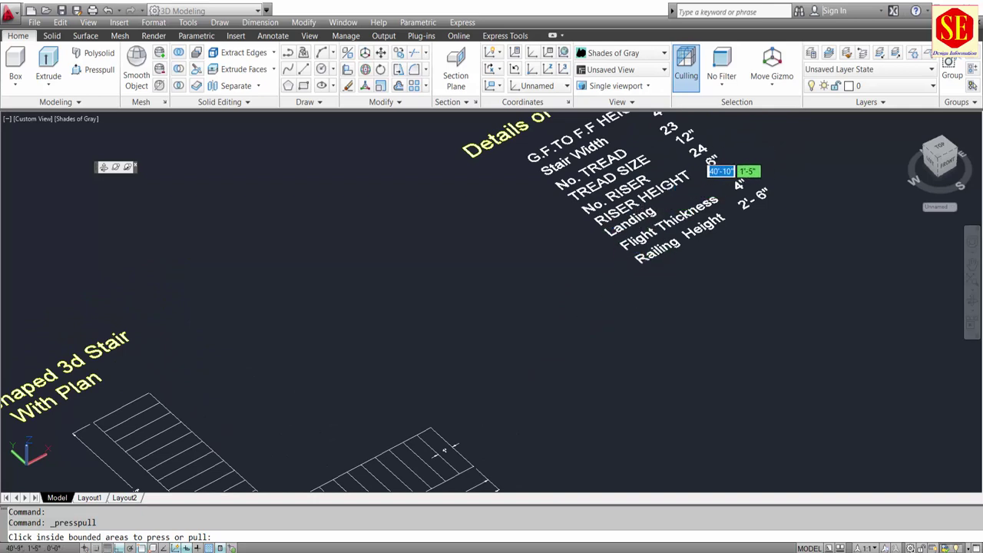
{"action": "middle_click_drag", "start_coordinate": [449, 417], "coordinate": [499, 298]}
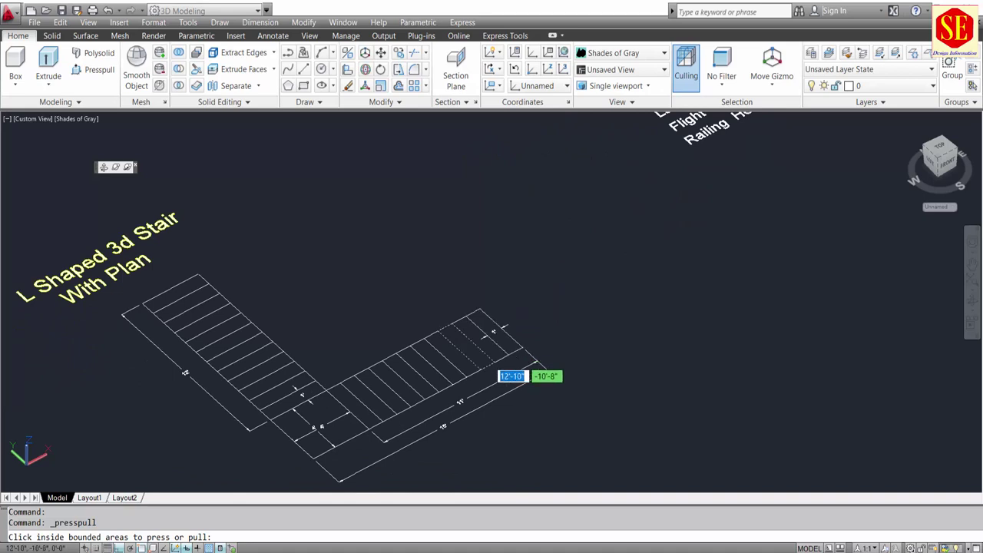
{"action": "left_click", "coordinate": [494, 330]}
{"action": "type", "text": "6"}
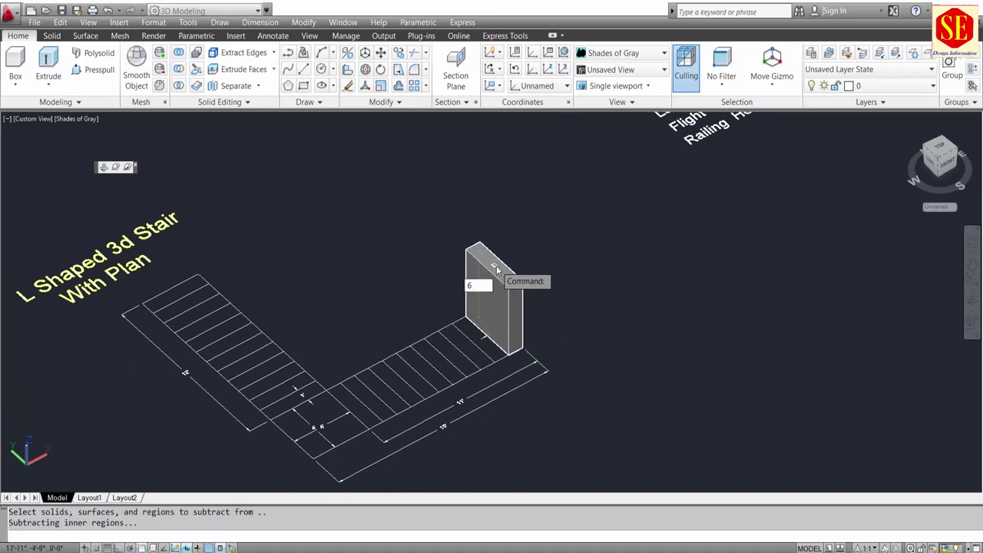
{"action": "key", "text": "Return"}
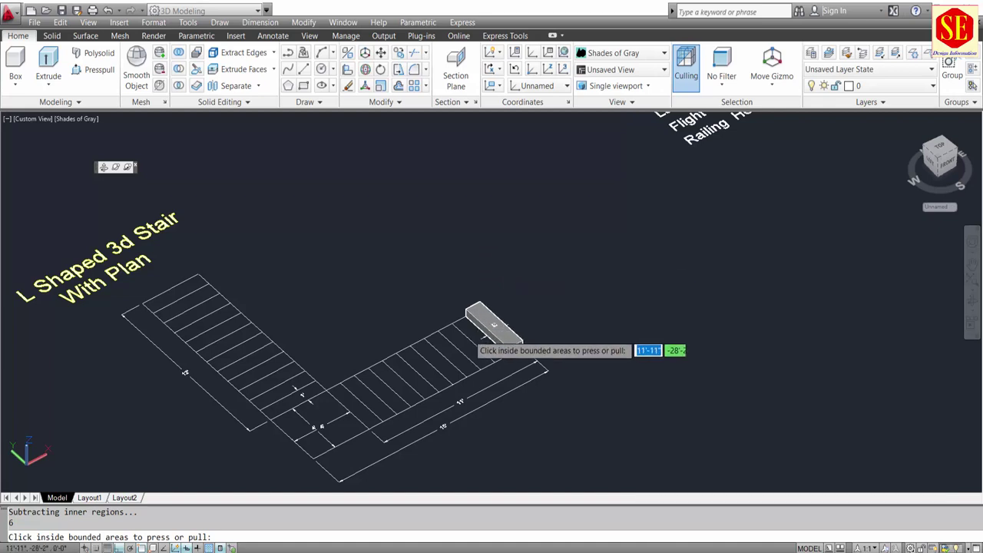
{"action": "scroll", "coordinate": [475, 342], "scroll_direction": "up", "scroll_amount": 1}
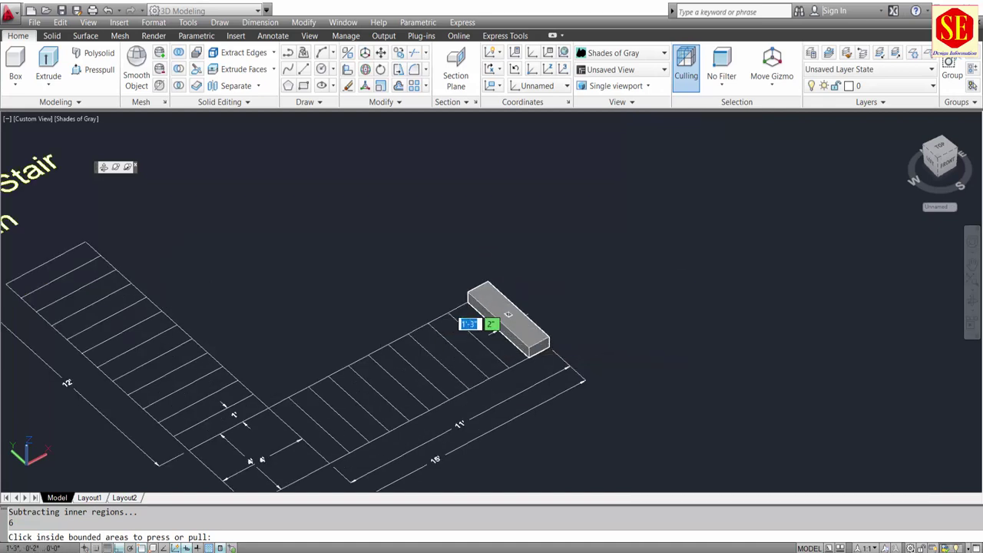
{"action": "left_click", "coordinate": [507, 314]}
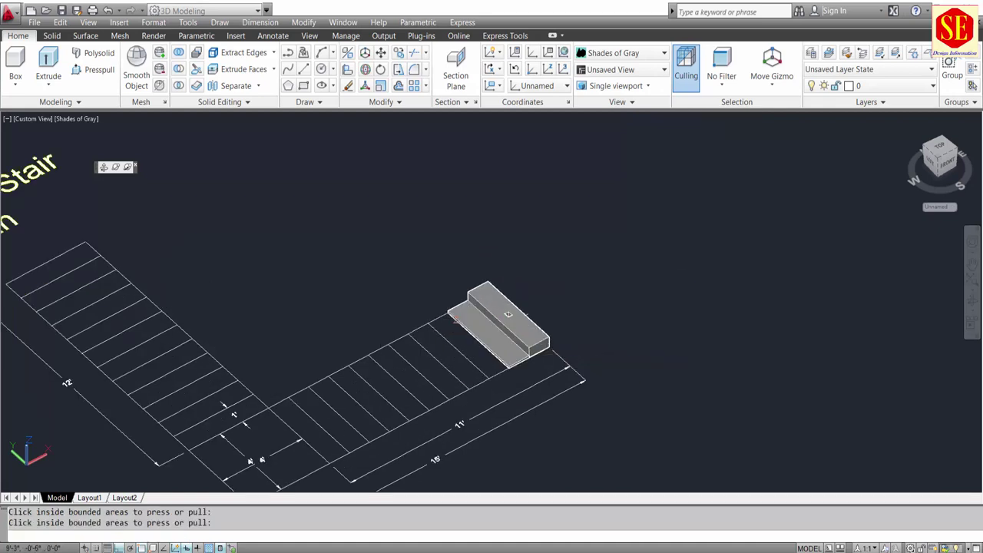
{"action": "type", "text": "12"}
{"action": "key", "text": "Return"}
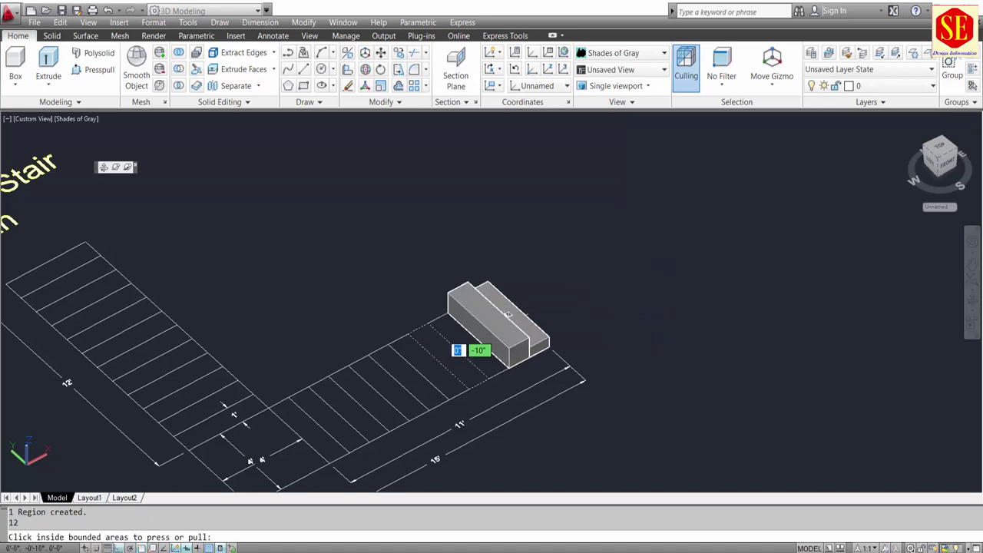
{"action": "left_click", "coordinate": [508, 314]}
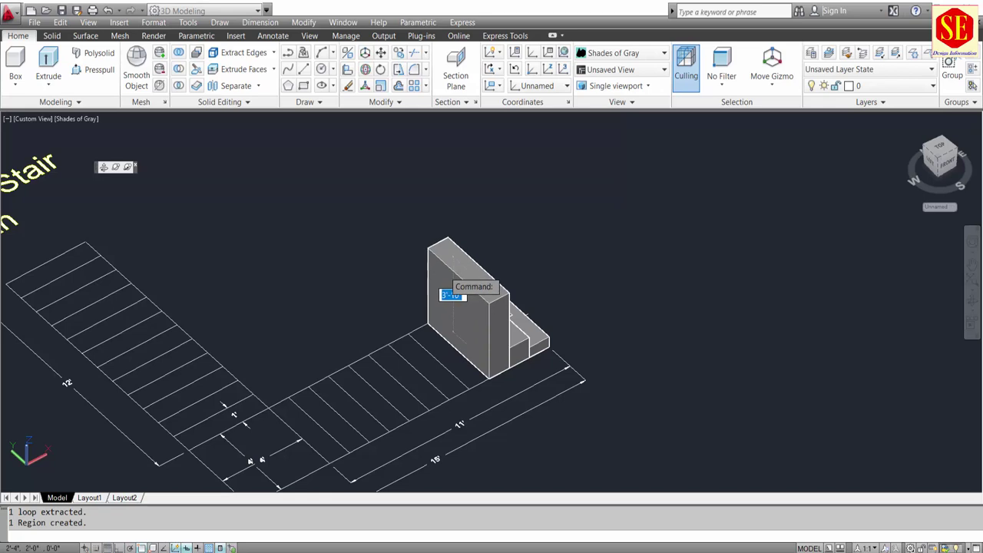
{"action": "key", "text": "Return"}
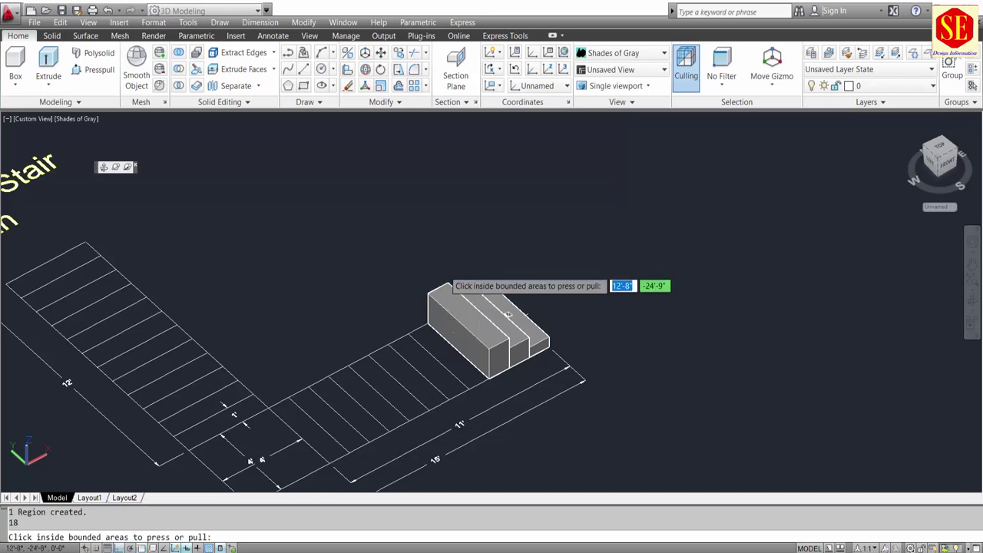
{"action": "left_click", "coordinate": [508, 314]}
{"action": "type", "text": "24"}
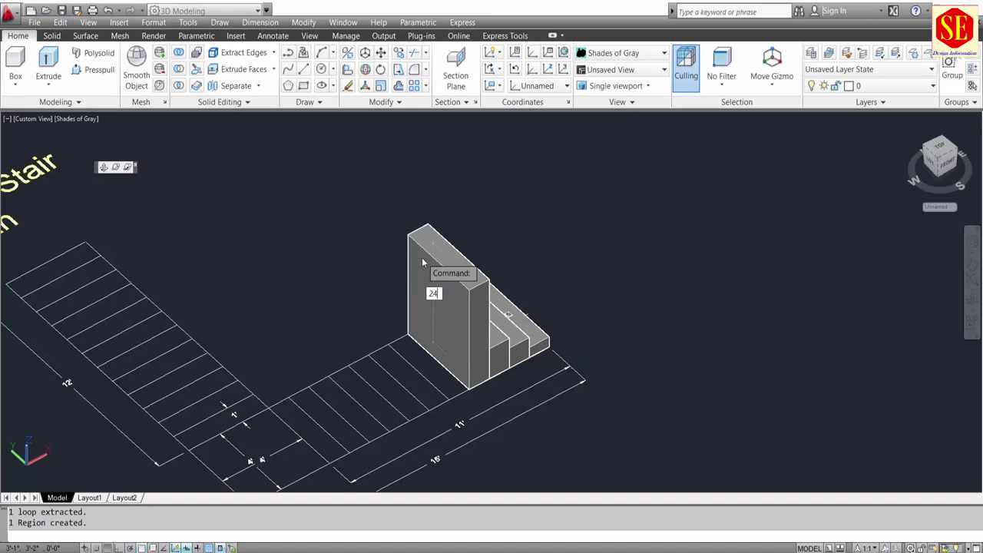
{"action": "key", "text": "Return"}
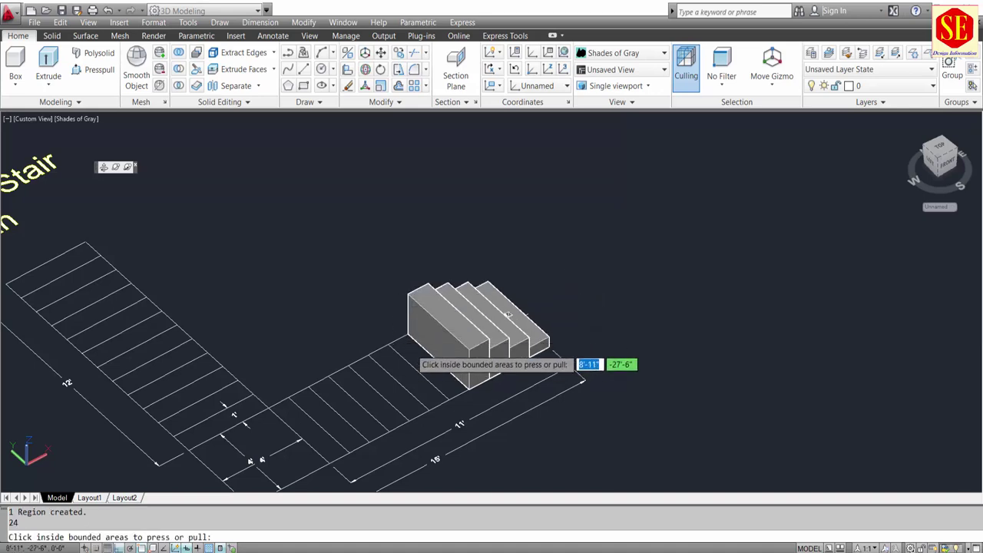
Presspull the fifth through eighth treads to 30, 36, 42 and 48 inches.
{"action": "left_click", "coordinate": [508, 314]}
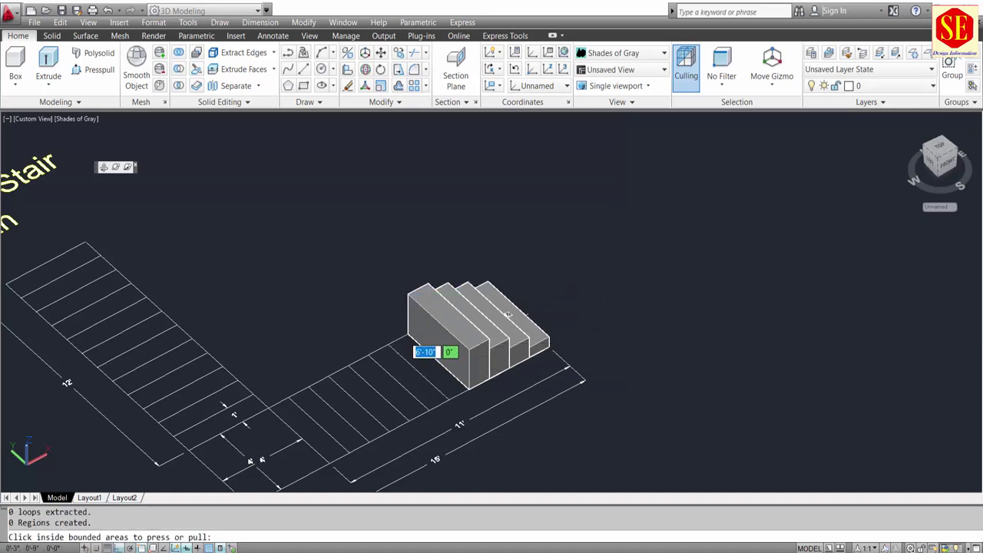
{"action": "left_click", "coordinate": [397, 340]}
{"action": "left_click", "coordinate": [397, 340]}
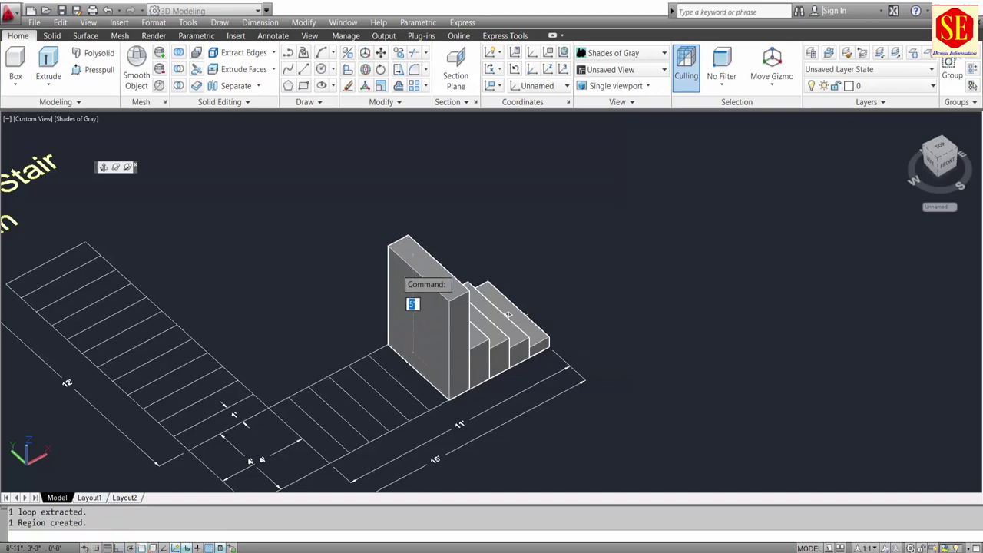
{"action": "key", "text": "Return"}
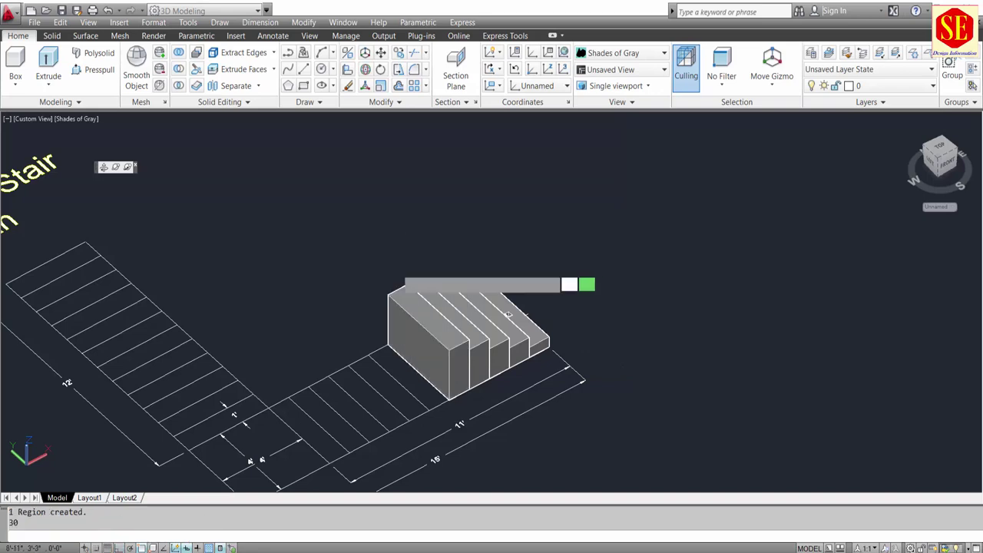
{"action": "left_click", "coordinate": [393, 311]}
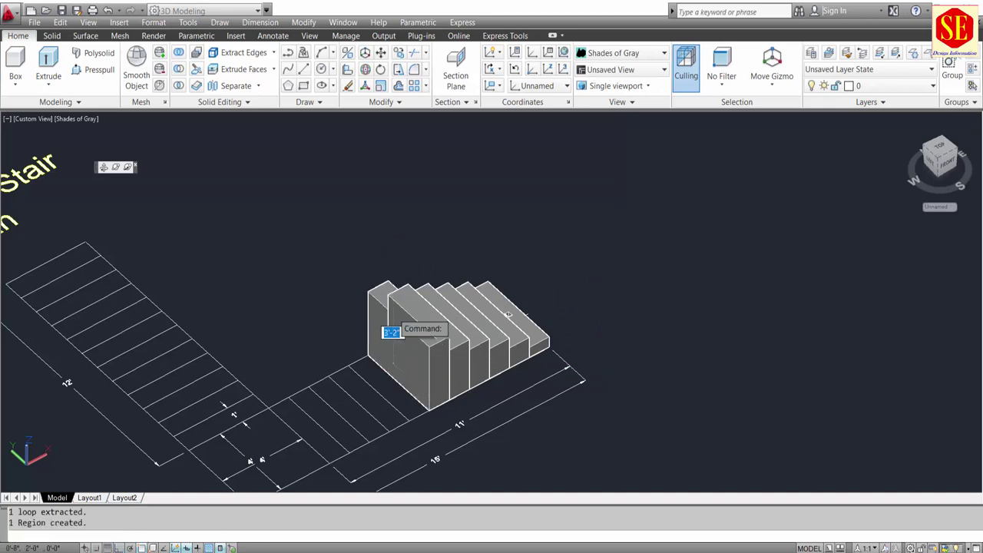
{"action": "key", "text": "Return"}
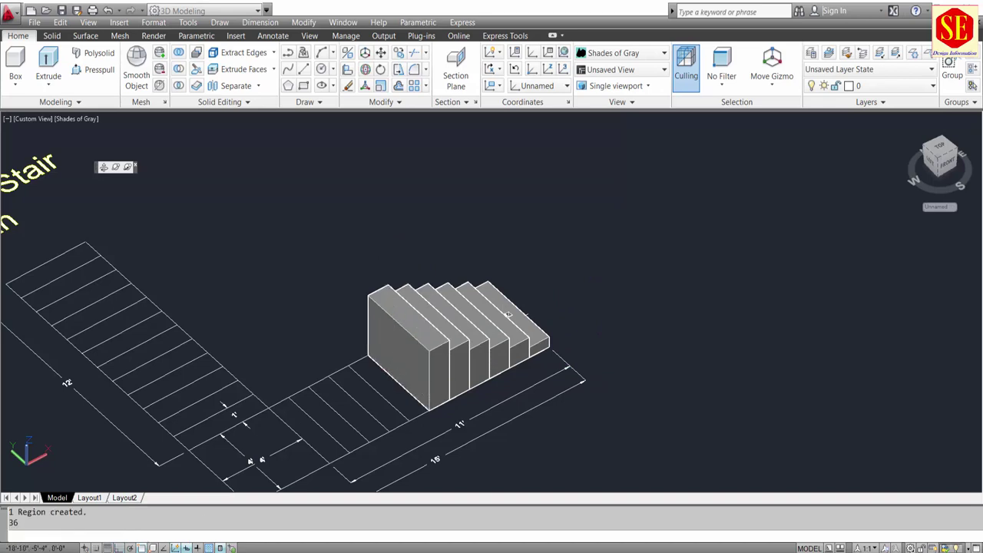
{"action": "left_click", "coordinate": [376, 385]}
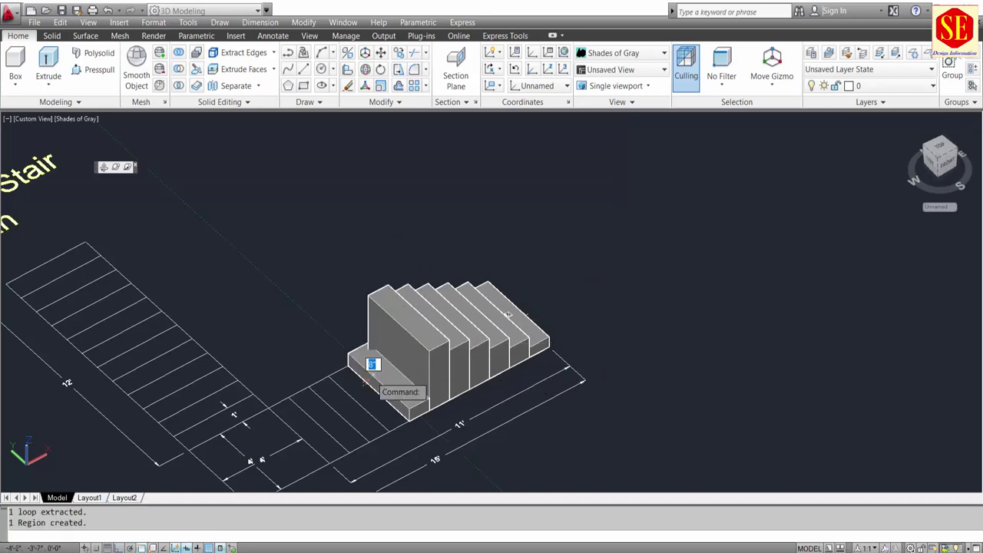
{"action": "key", "text": "Return"}
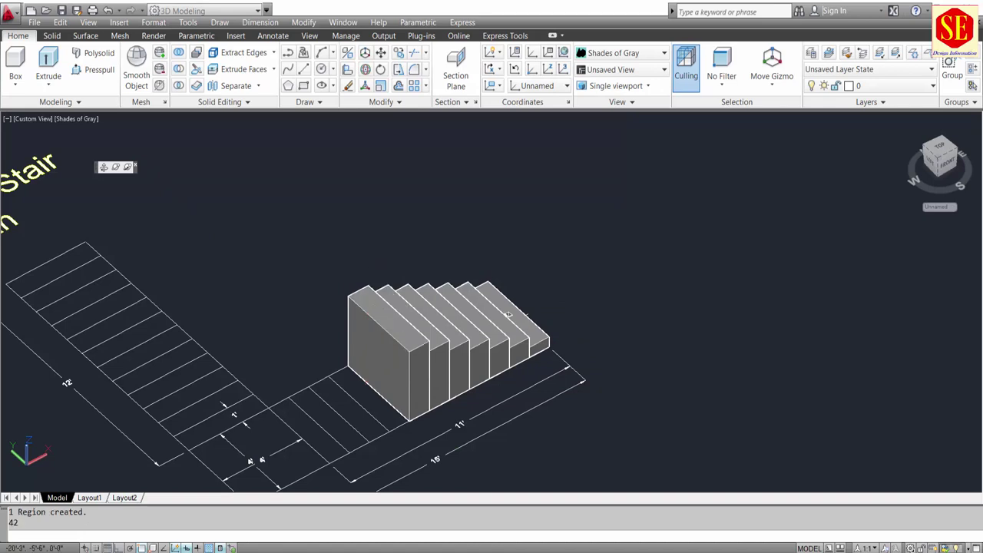
{"action": "left_click", "coordinate": [355, 384]}
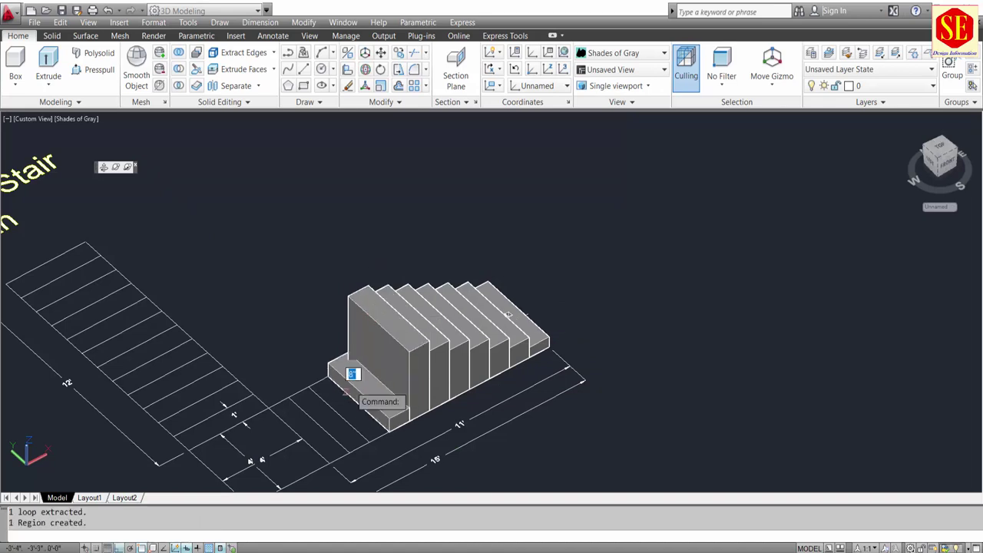
{"action": "type", "text": "48"}
{"action": "key", "text": "Return"}
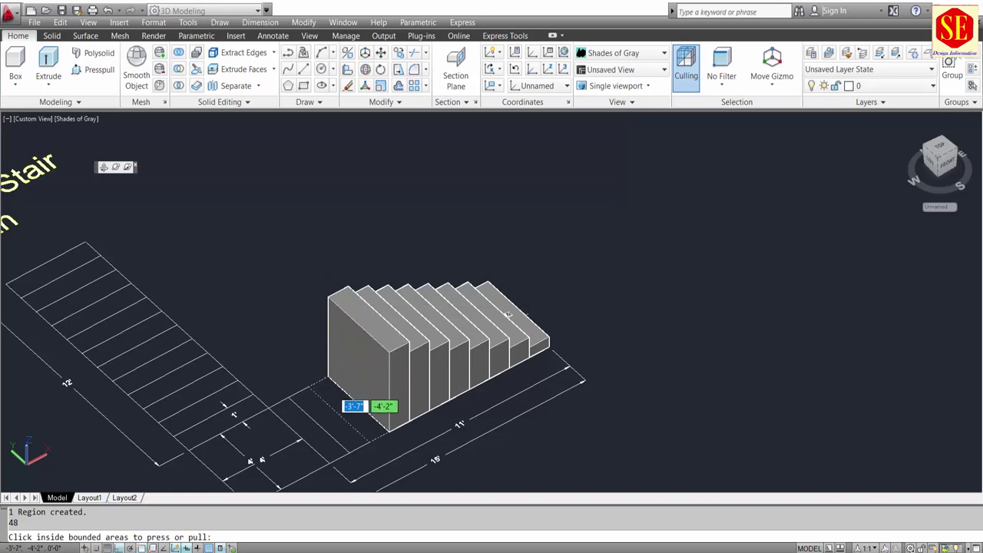
Raise the next steps to 54, 60 and 66 inches and the landing to 72 inches.
{"action": "scroll", "coordinate": [353, 393], "scroll_direction": "up", "scroll_amount": 3}
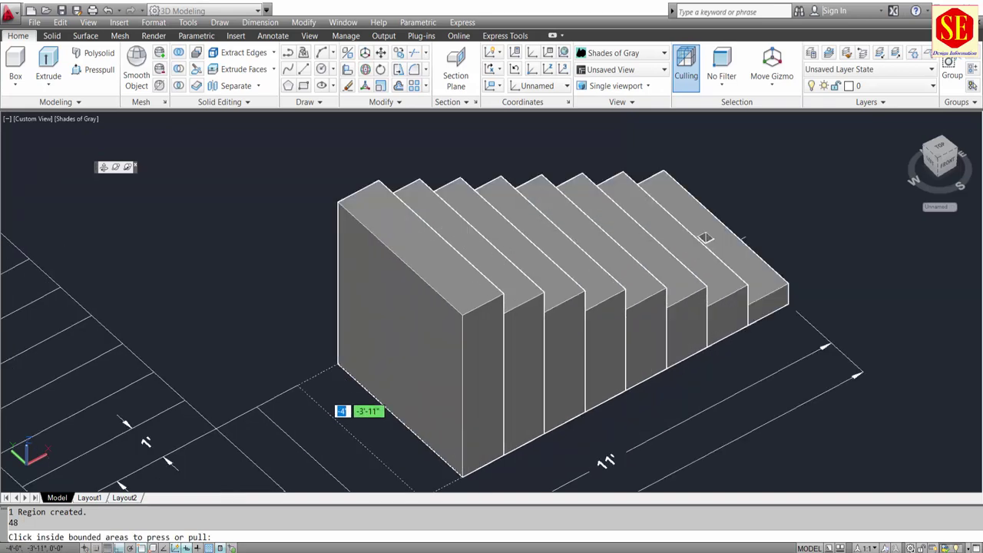
{"action": "left_click", "coordinate": [360, 355]}
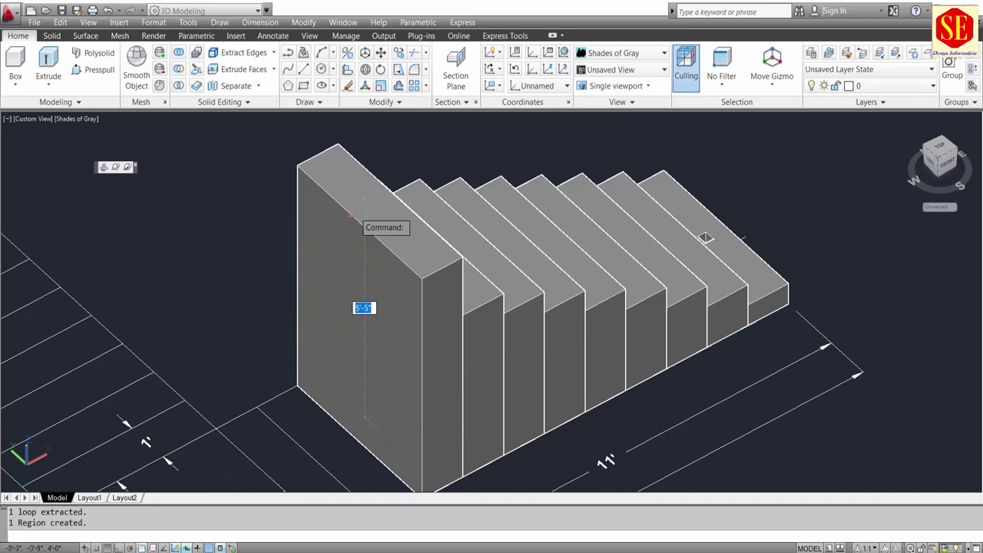
{"action": "key", "text": "Return"}
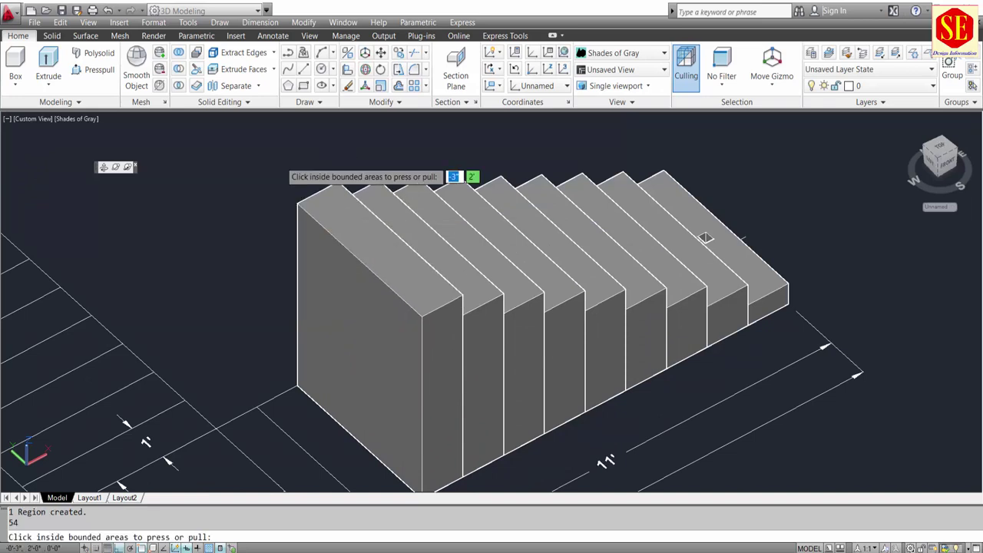
{"action": "scroll", "coordinate": [356, 217], "scroll_direction": "down", "scroll_amount": 3}
{"action": "scroll", "coordinate": [402, 240], "scroll_direction": "up", "scroll_amount": 2}
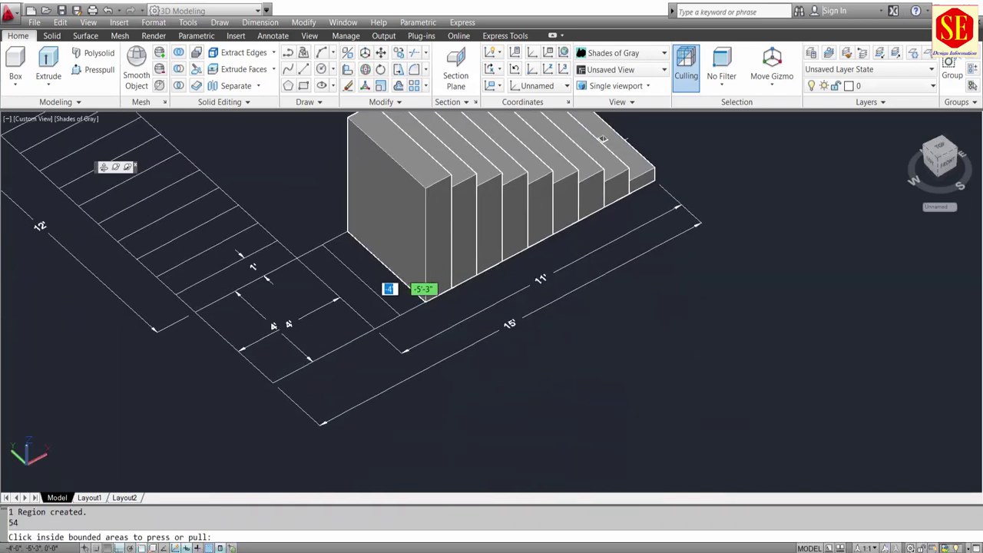
{"action": "left_click", "coordinate": [387, 285]}
{"action": "type", "text": "60"}
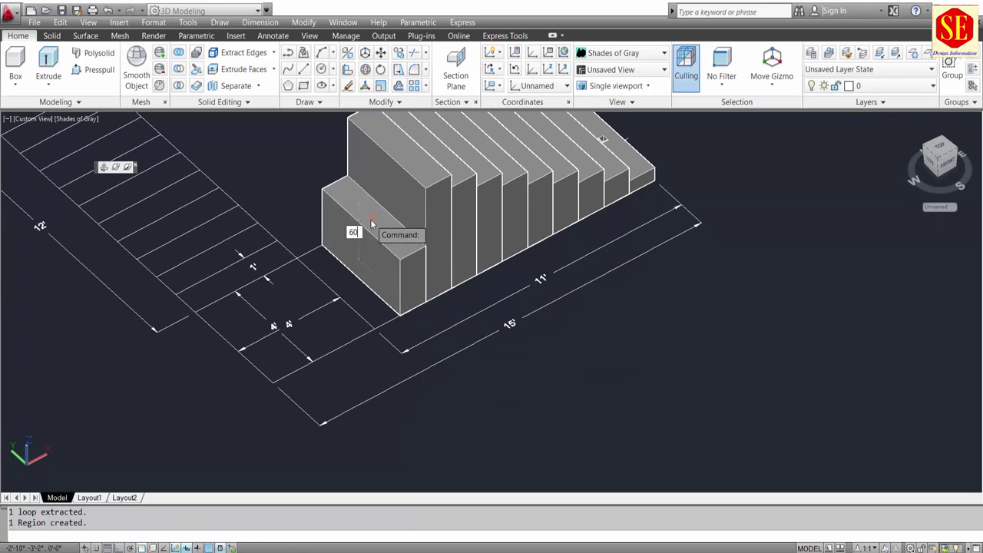
{"action": "key", "text": "Return"}
{"action": "scroll", "coordinate": [388, 277], "scroll_direction": "down", "scroll_amount": 2}
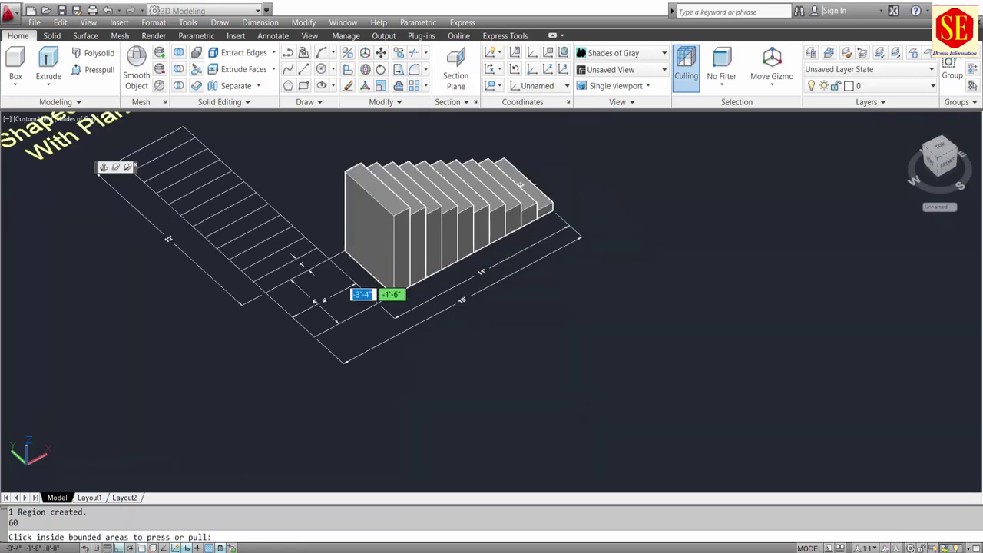
{"action": "left_click", "coordinate": [390, 290]}
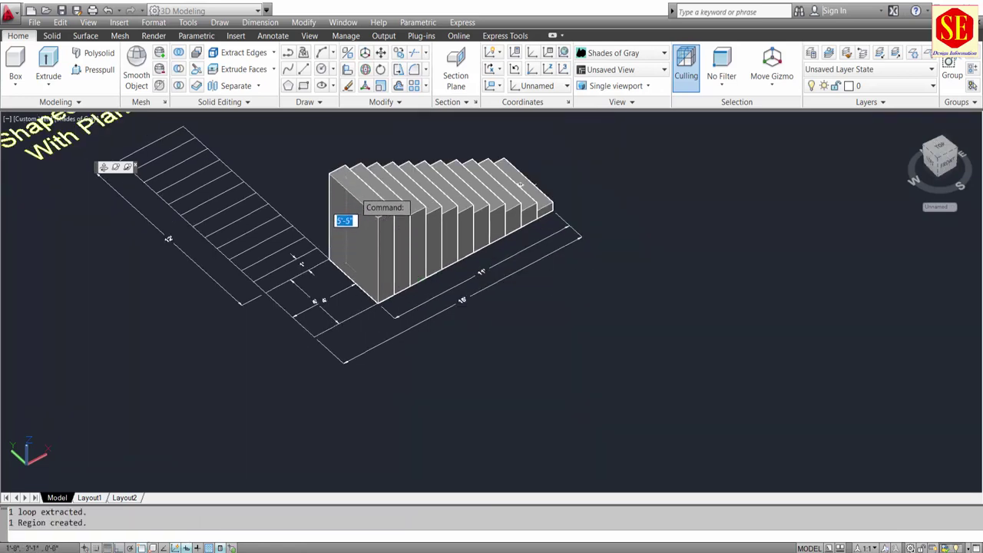
{"action": "type", "text": "66"}
{"action": "key", "text": "Return"}
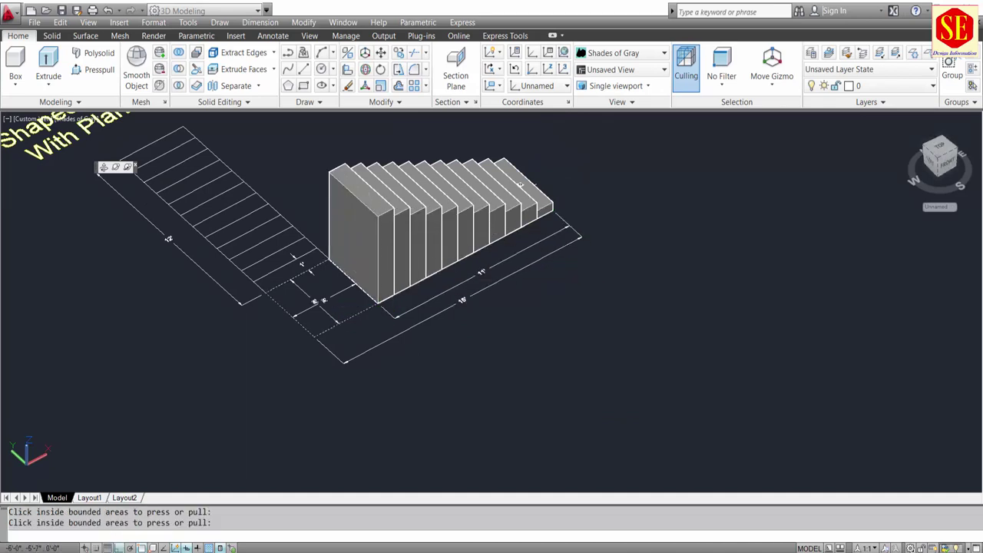
{"action": "left_click", "coordinate": [338, 316]}
{"action": "type", "text": "5"}
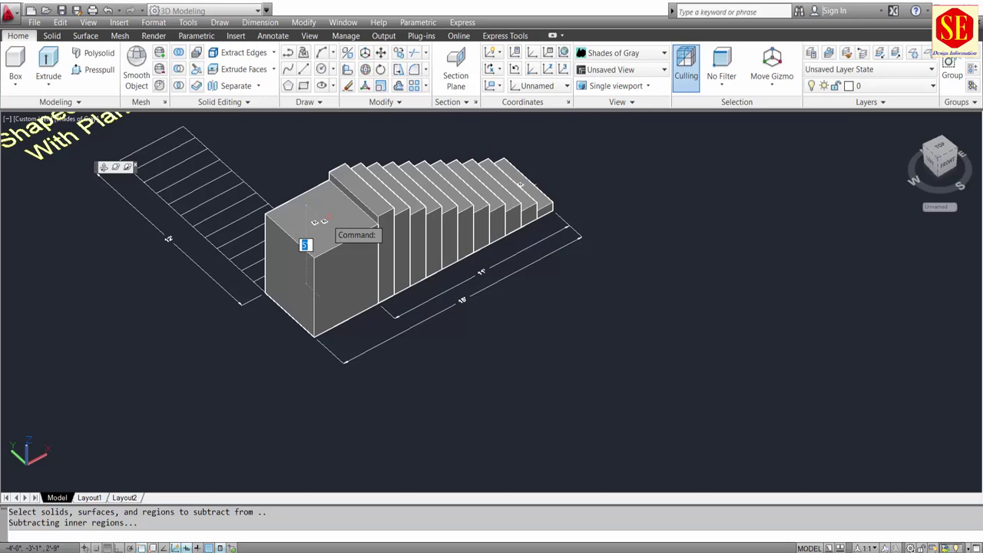
{"action": "key", "text": "Return"}
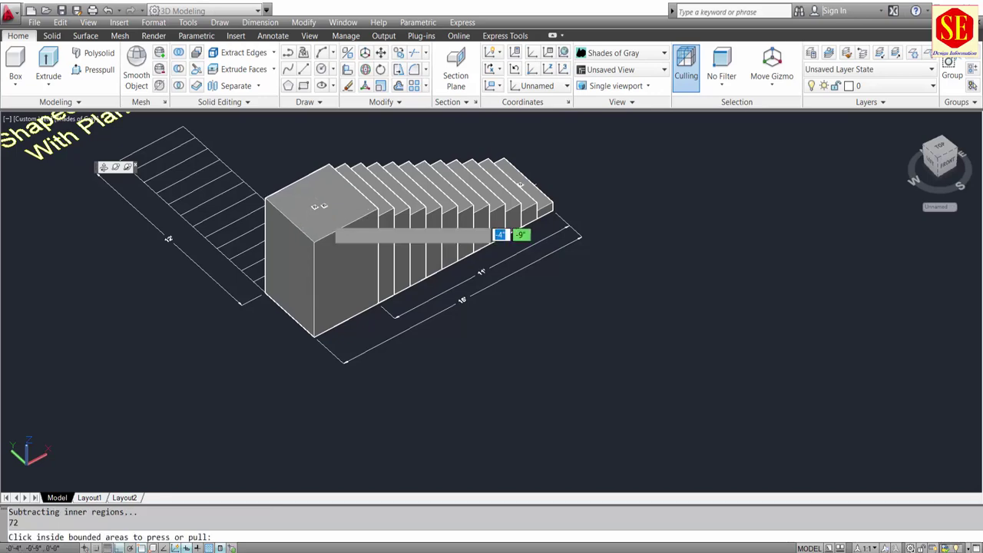
Presspull the second flight's first six steps to 78, 84, 90, 96, 102 and 108 inches.
{"action": "mouse_move", "coordinate": [271, 331]}
{"action": "middle_mouse_down", "text": "shift"}
{"action": "mouse_move", "coordinate": [428, 246]}
{"action": "mouse_move", "coordinate": [448, 219]}
{"action": "middle_mouse_up", "text": "shift"}
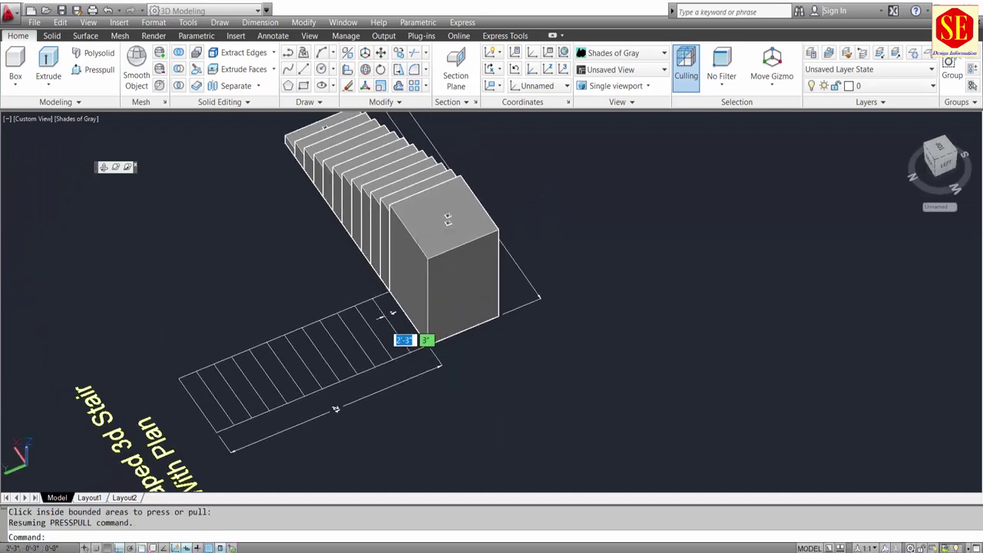
{"action": "left_click", "coordinate": [393, 327]}
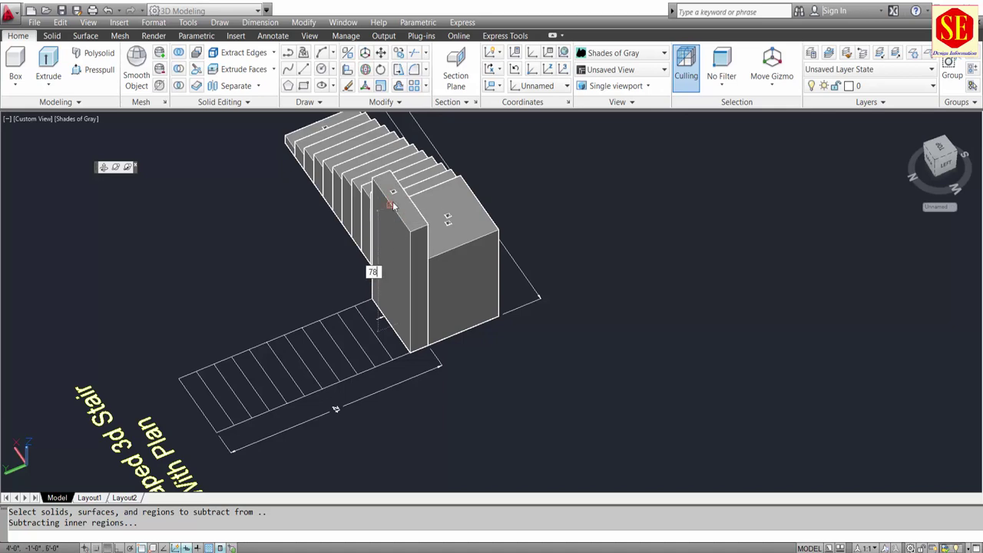
{"action": "key", "text": "Return"}
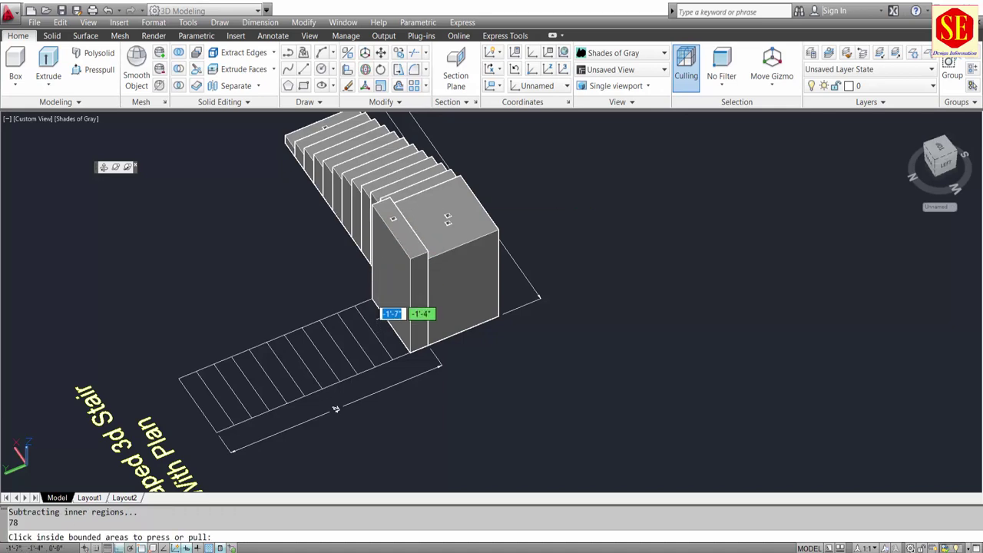
{"action": "left_click", "coordinate": [384, 334]}
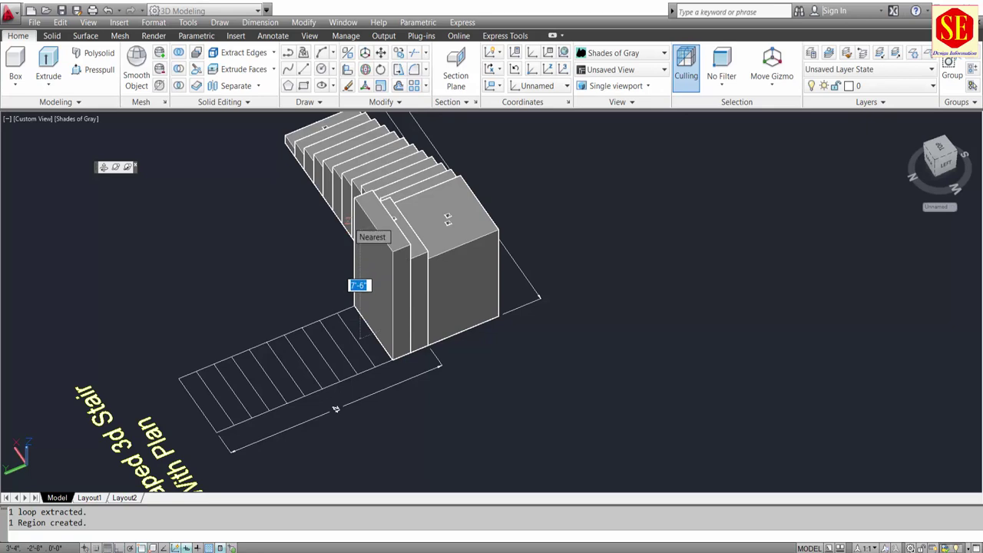
{"action": "key", "text": "Return"}
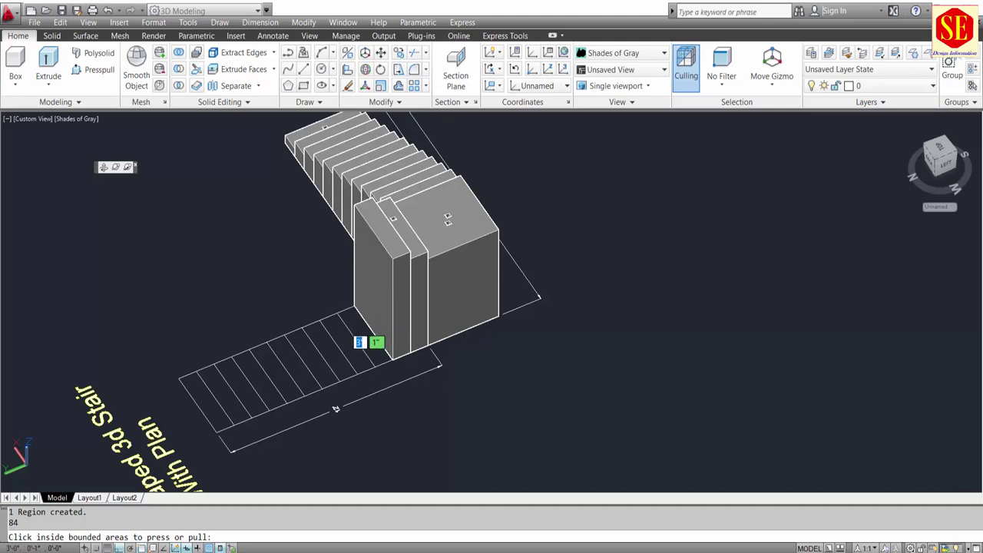
{"action": "left_click", "coordinate": [361, 332]}
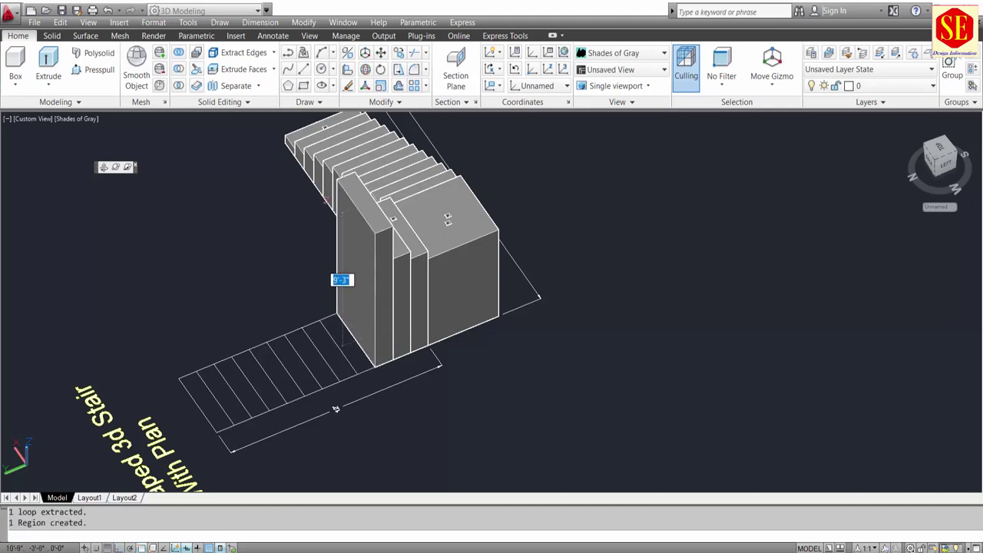
{"action": "type", "text": "90"}
{"action": "key", "text": "Return"}
{"action": "key", "text": "Return"}
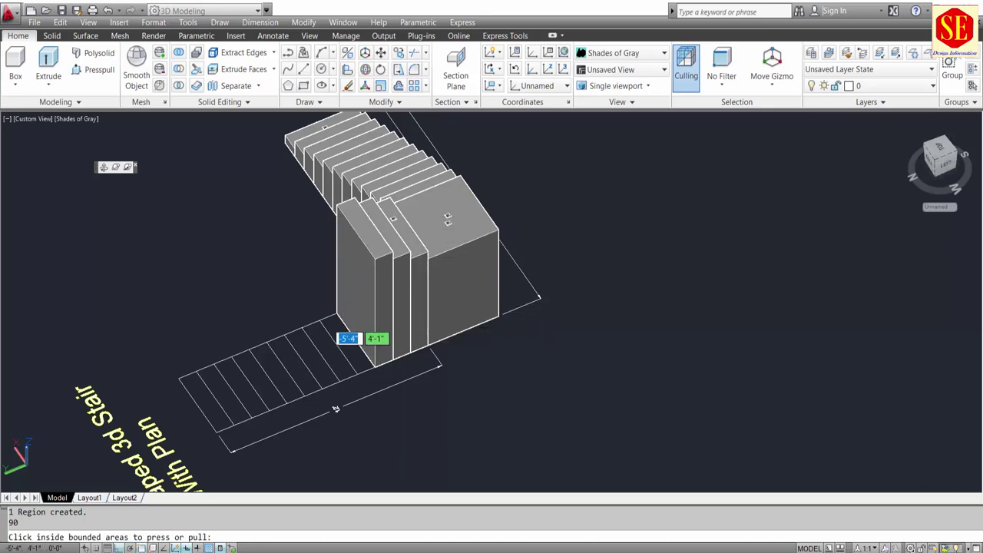
{"action": "left_click", "coordinate": [347, 342]}
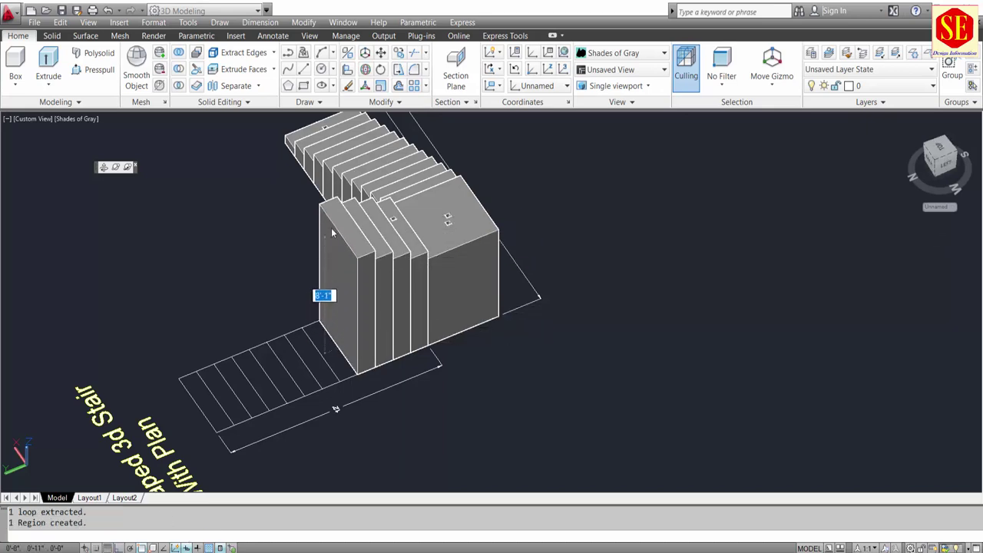
{"action": "key", "text": "Return"}
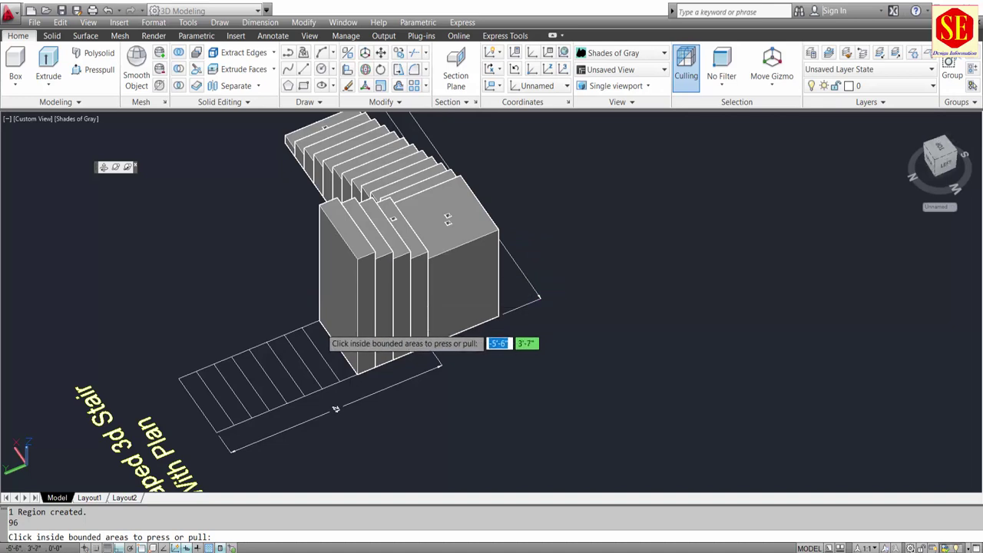
{"action": "left_click", "coordinate": [323, 352]}
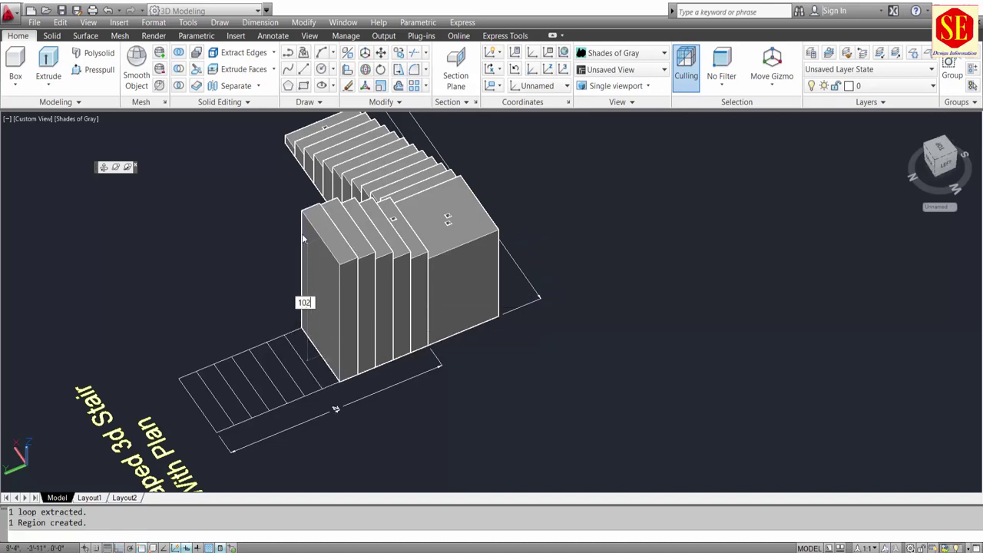
{"action": "key", "text": "Return"}
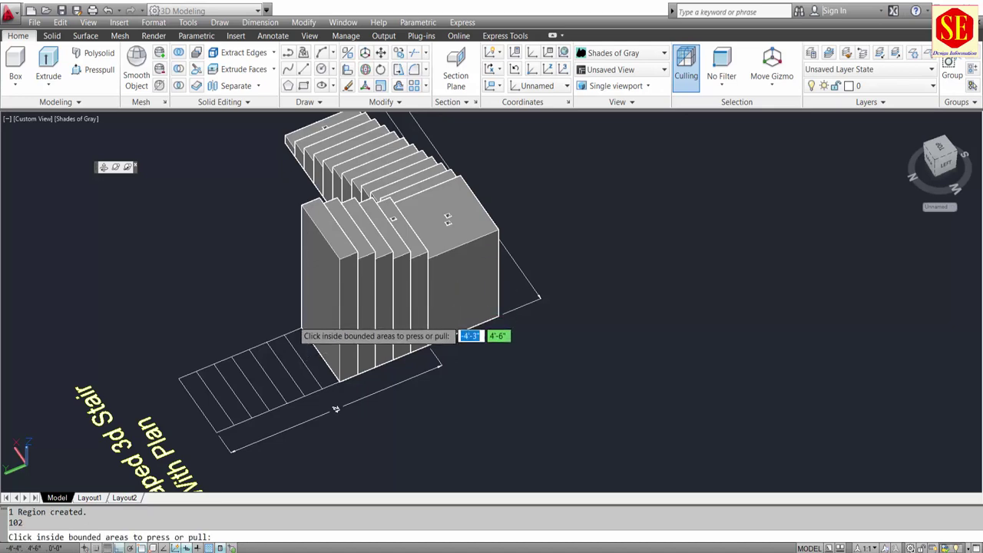
{"action": "left_click", "coordinate": [304, 368]}
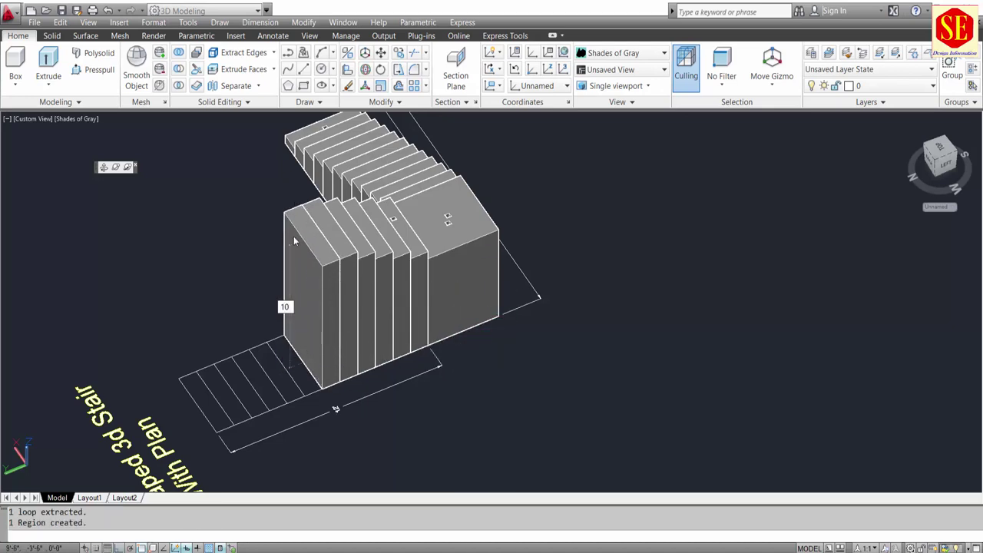
{"action": "type", "text": "08"}
{"action": "key", "text": "Return"}
Raise the remaining step strips to 114, 120, 126, 132 and 138 inches.
{"action": "left_click", "coordinate": [304, 365]}
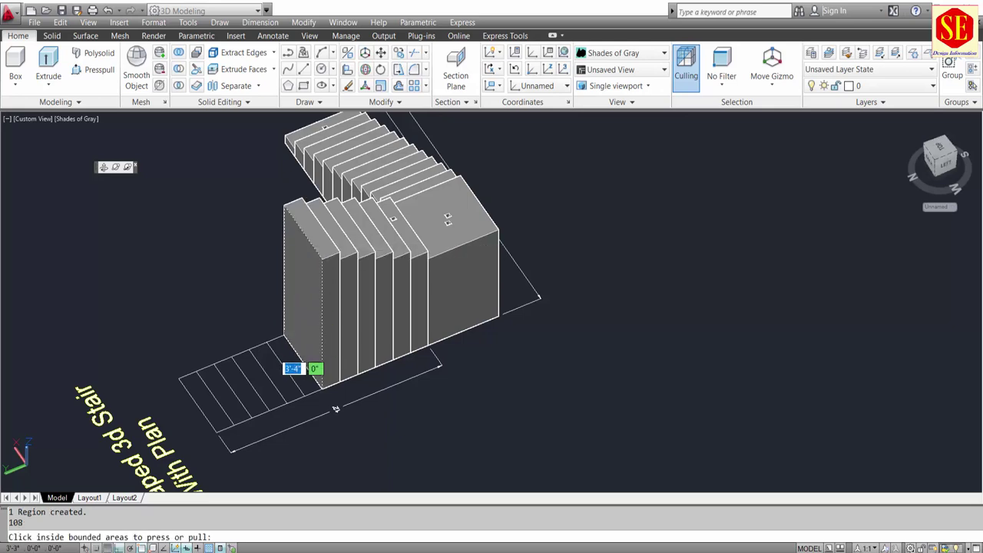
{"action": "left_click", "coordinate": [298, 366]}
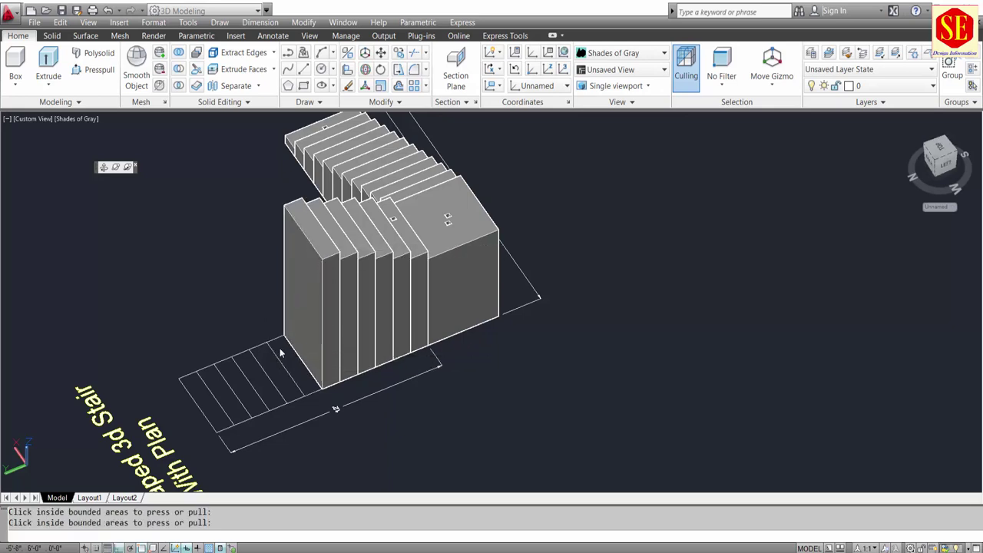
{"action": "left_click", "coordinate": [297, 367]}
{"action": "left_click", "coordinate": [296, 371]}
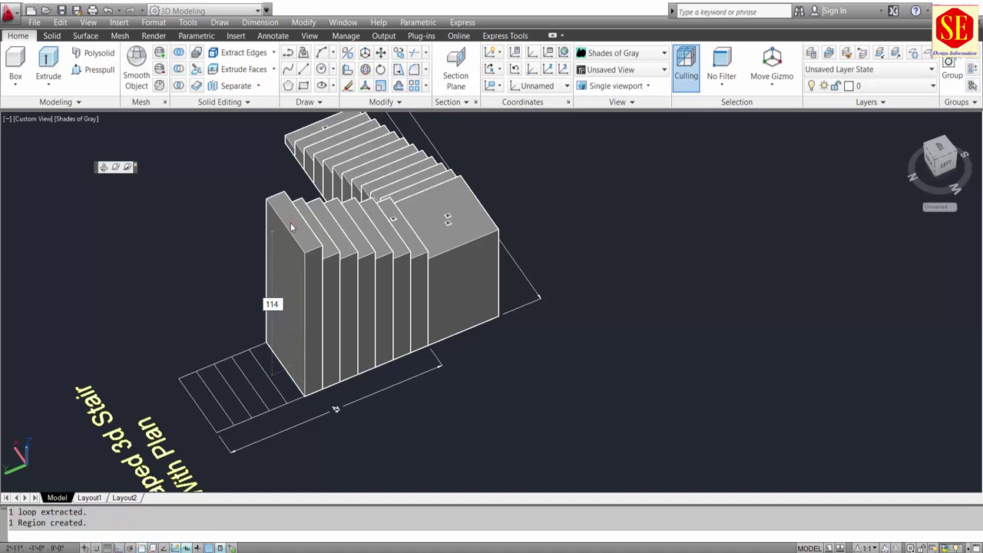
{"action": "key", "text": "Return"}
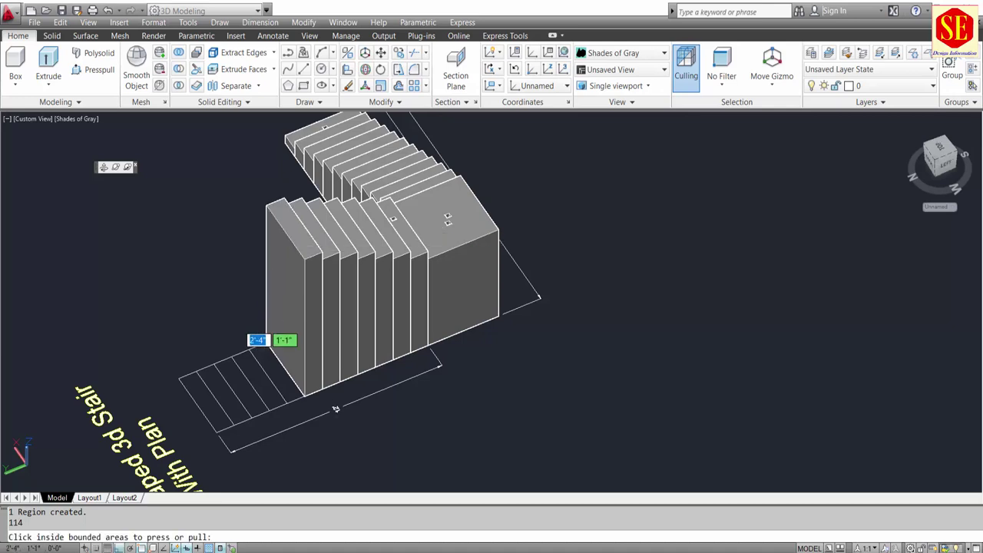
{"action": "left_click", "coordinate": [273, 375]}
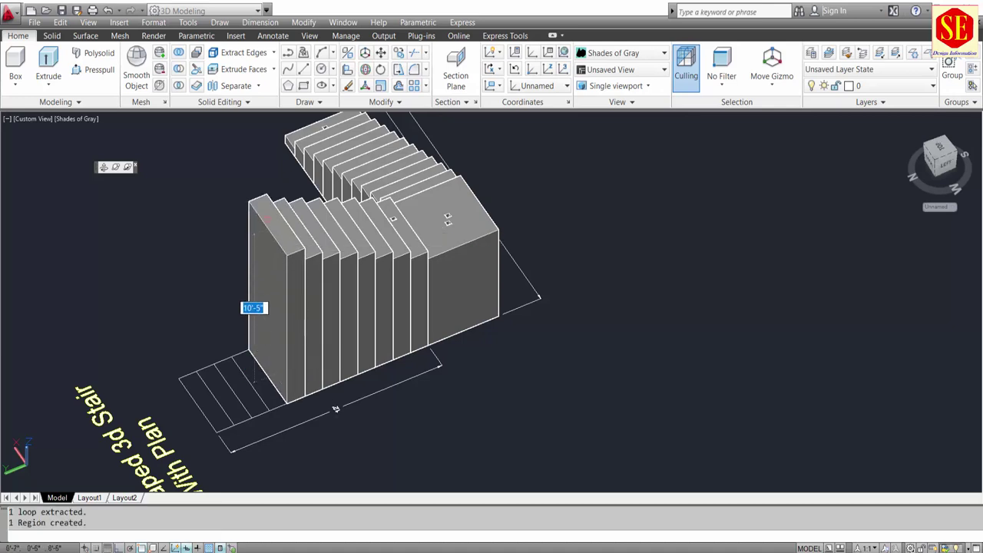
{"action": "type", "text": "120"}
{"action": "key", "text": "Return"}
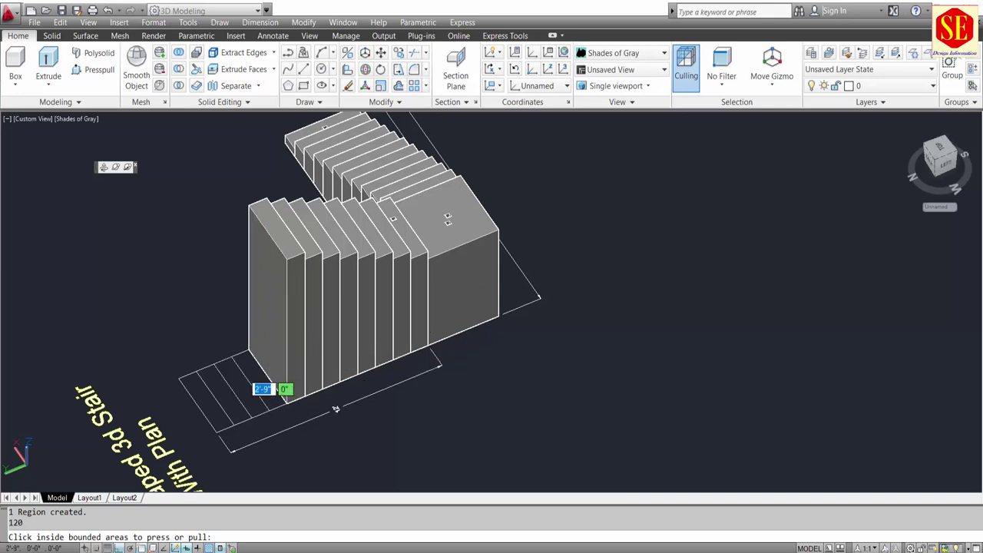
{"action": "left_click", "coordinate": [236, 384]}
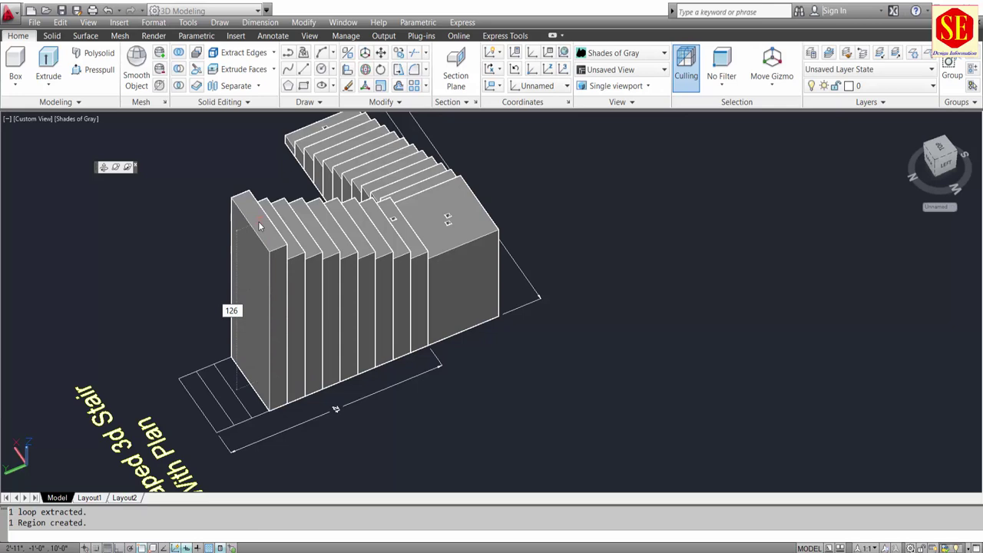
{"action": "key", "text": "Return"}
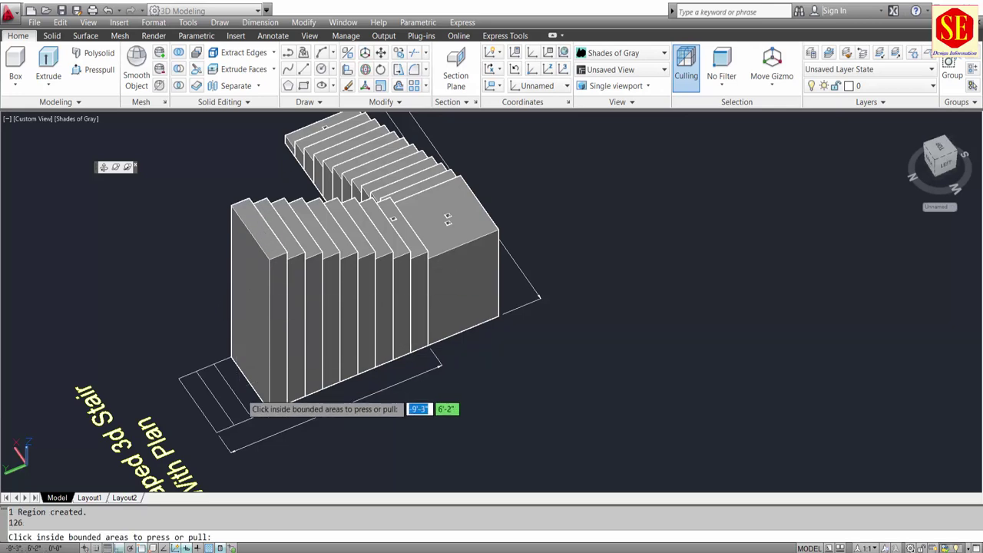
{"action": "left_click", "coordinate": [217, 392]}
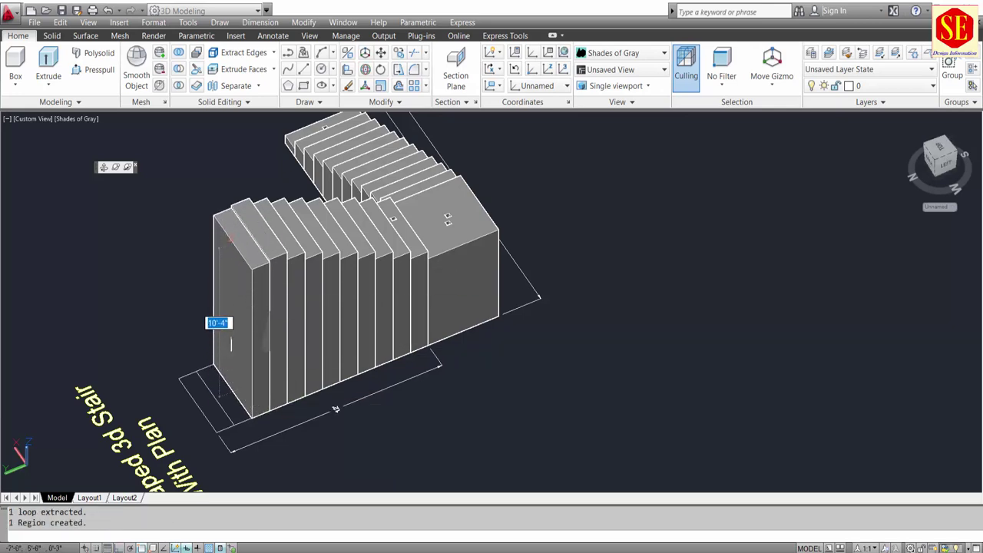
{"action": "type", "text": "132"}
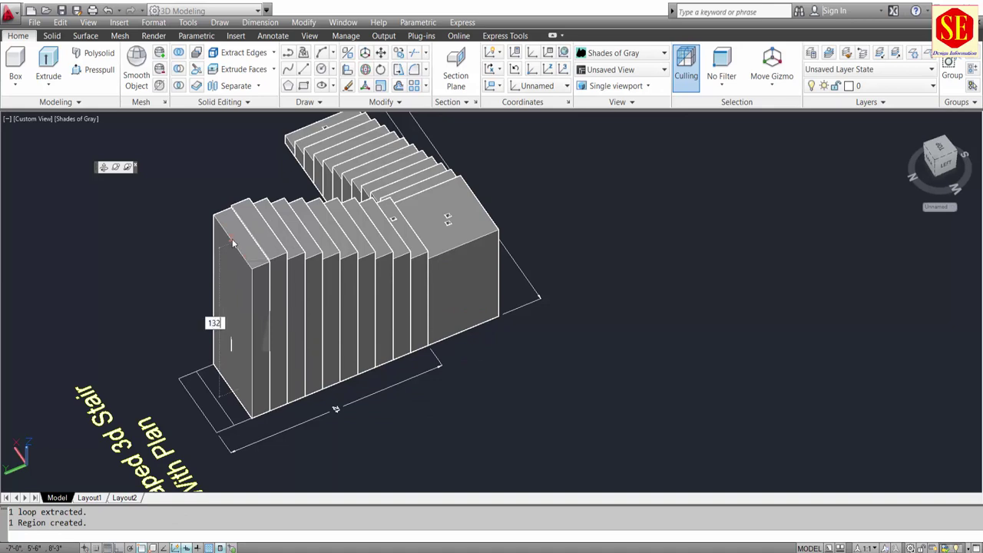
{"action": "key", "text": "Return"}
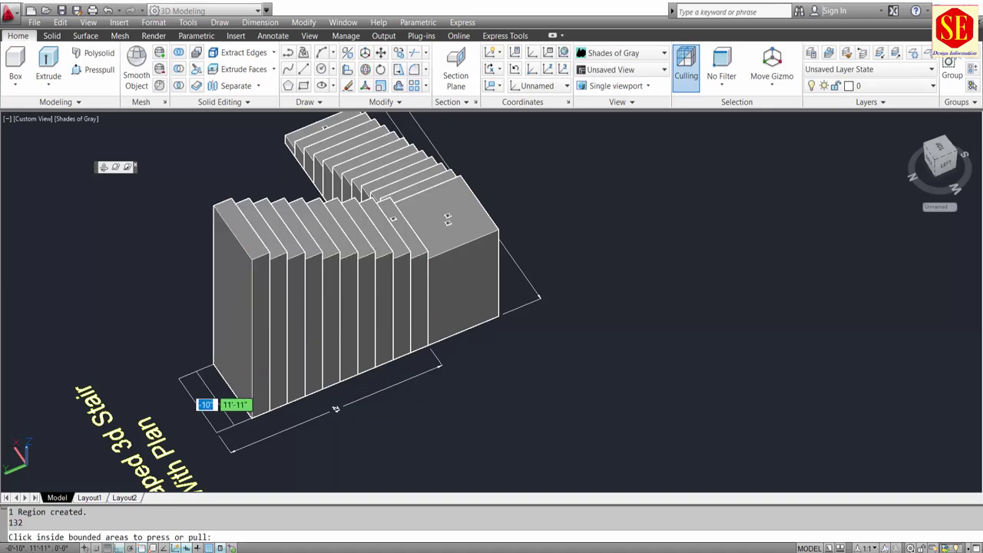
{"action": "left_click", "coordinate": [202, 394]}
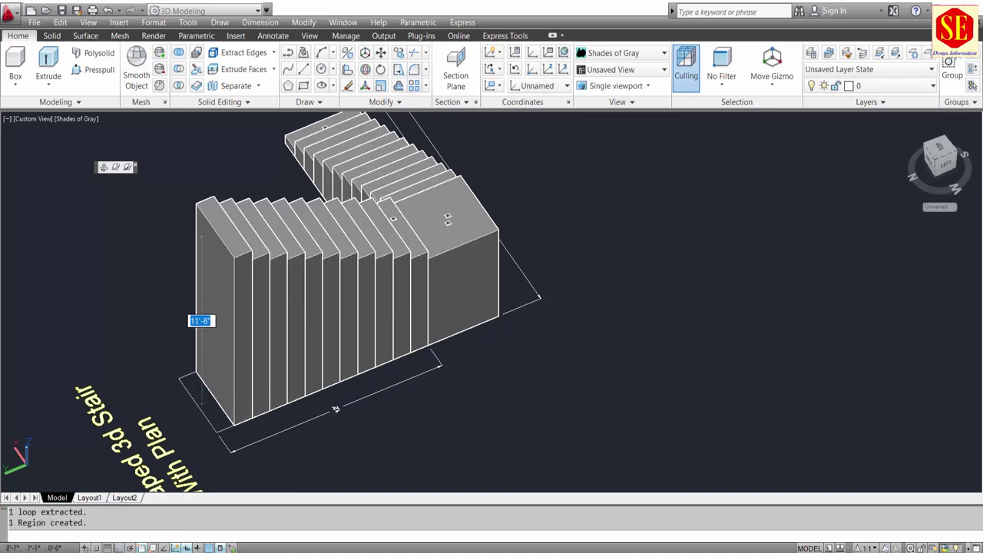
{"action": "type", "text": "138"}
{"action": "key", "text": "Return"}
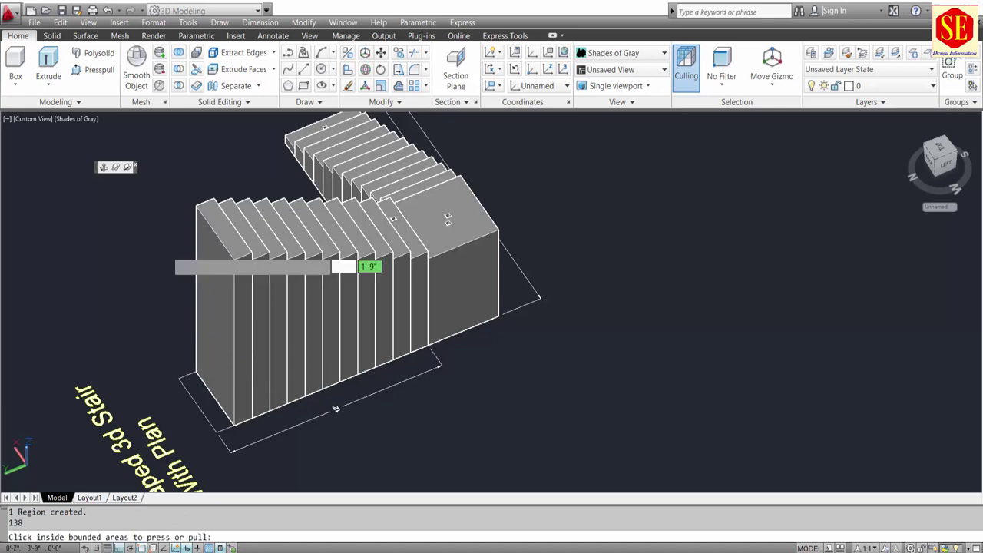
{"action": "key", "text": "Return"}
{"action": "key", "text": "Return"}
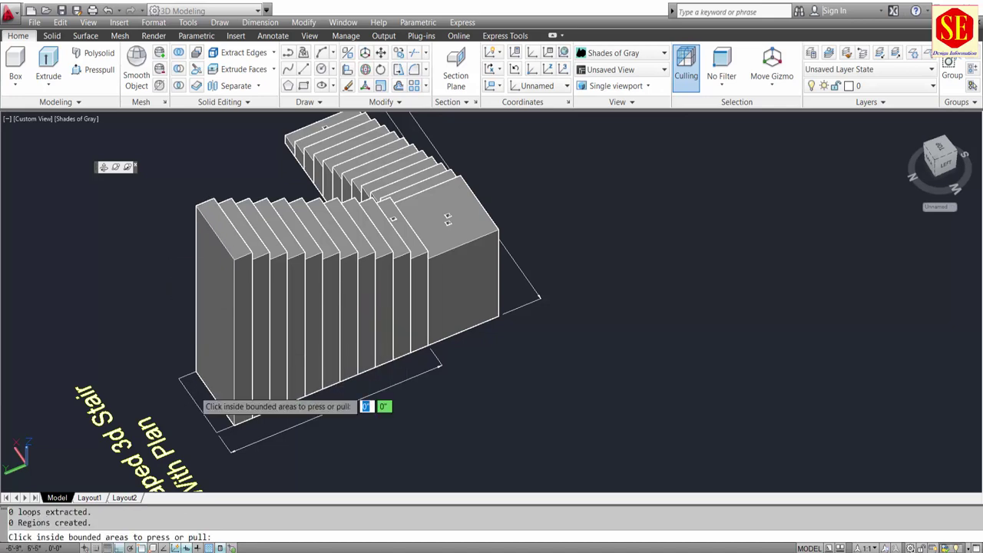
{"action": "scroll", "coordinate": [183, 367], "scroll_direction": "up", "scroll_amount": 5}
Presspull the low step block's top face up to a height of 144.
{"action": "left_click", "coordinate": [183, 358]}
{"action": "type", "text": "144"}
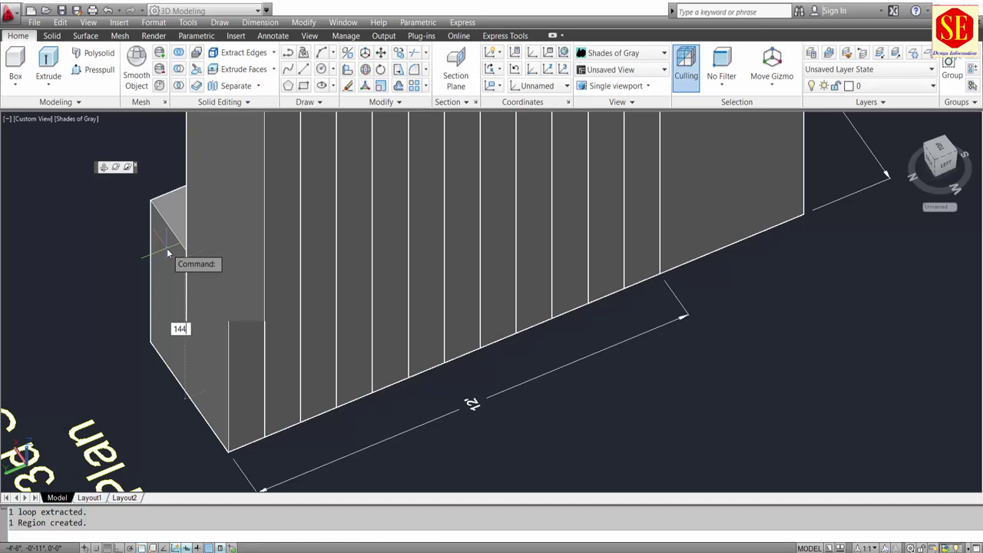
{"action": "scroll", "coordinate": [167, 252], "scroll_direction": "down", "scroll_amount": 4}
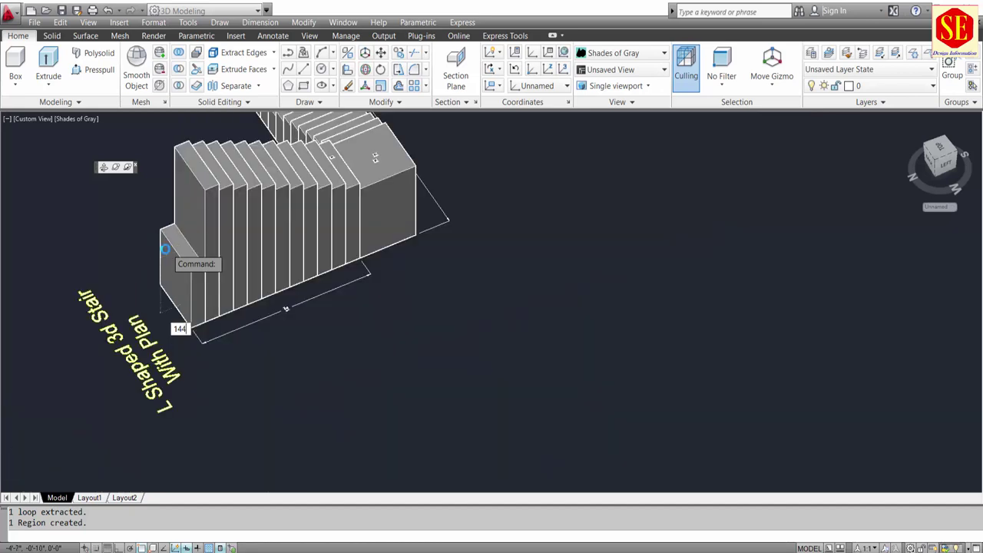
{"action": "scroll", "coordinate": [165, 248], "scroll_direction": "down", "scroll_amount": 2}
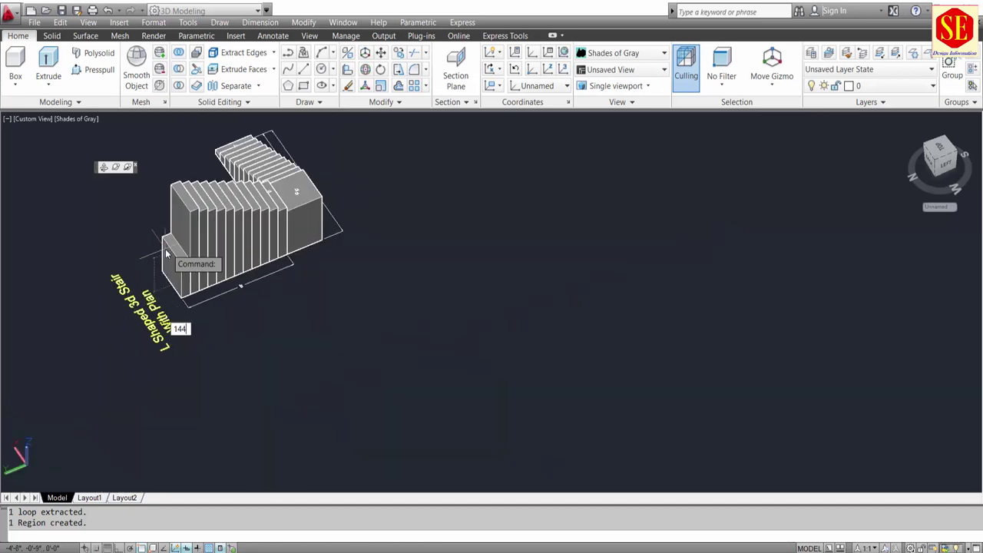
{"action": "key", "text": "Return"}
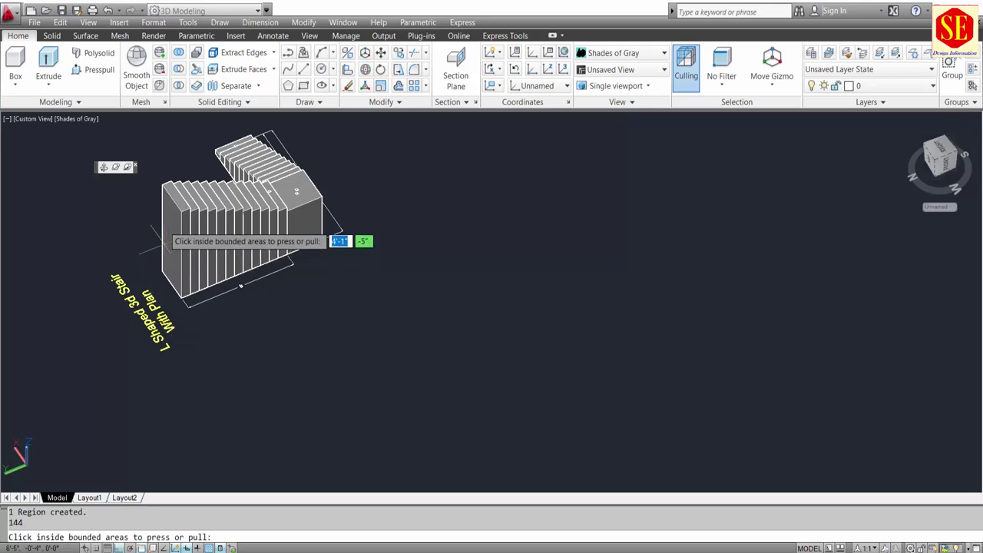
Orbit and pan around the stair, pick the flight slabs to inspect them, then clear the selection.
{"action": "mouse_move", "coordinate": [185, 306]}
{"action": "middle_mouse_down", "text": "shift"}
{"action": "mouse_move", "coordinate": [322, 334]}
{"action": "mouse_move", "coordinate": [362, 285]}
{"action": "mouse_move", "coordinate": [448, 279]}
{"action": "middle_mouse_up", "text": "shift"}
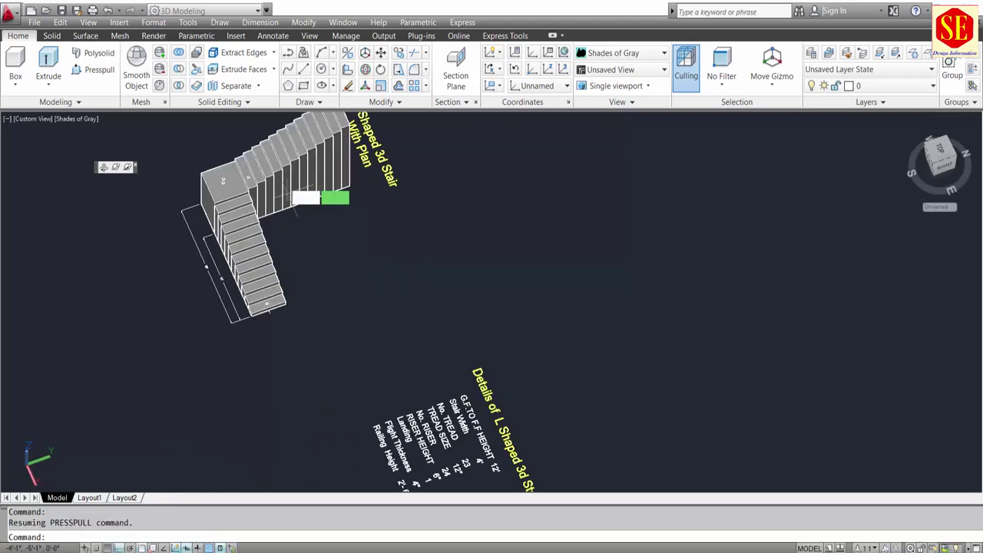
{"action": "scroll", "coordinate": [253, 265], "scroll_direction": "up", "scroll_amount": 3}
{"action": "mouse_move", "coordinate": [239, 266]}
{"action": "middle_mouse_down", "text": "shift"}
{"action": "mouse_move", "coordinate": [271, 305]}
{"action": "mouse_move", "coordinate": [327, 294]}
{"action": "mouse_move", "coordinate": [338, 277]}
{"action": "middle_mouse_up", "text": "shift"}
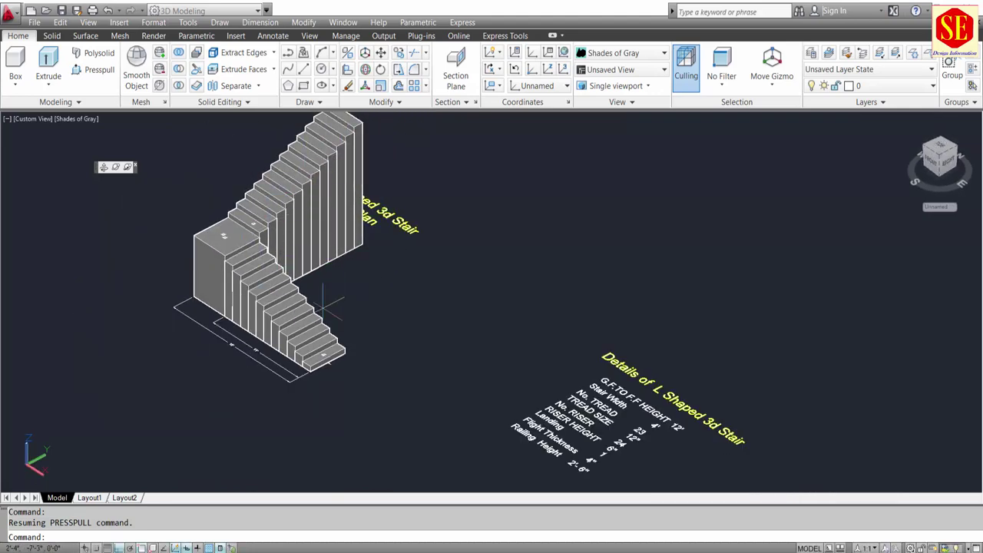
{"action": "scroll", "coordinate": [322, 307], "scroll_direction": "up", "scroll_amount": 2}
{"action": "mouse_move", "coordinate": [326, 285]}
{"action": "middle_mouse_down"}
{"action": "mouse_move", "coordinate": [353, 324]}
{"action": "mouse_move", "coordinate": [450, 324]}
{"action": "mouse_move", "coordinate": [479, 308]}
{"action": "mouse_move", "coordinate": [245, 237]}
{"action": "middle_mouse_up"}
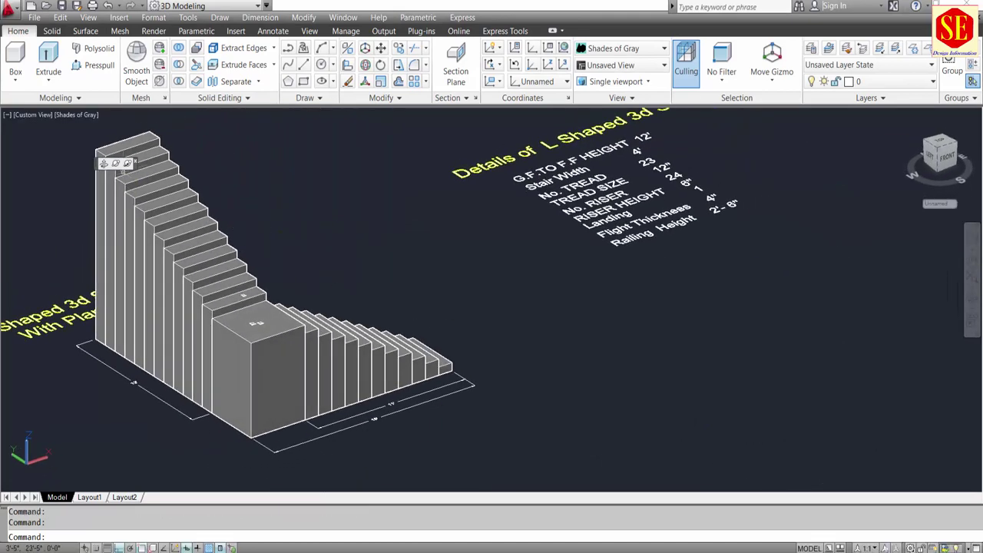
{"action": "left_click", "coordinate": [123, 230]}
{"action": "left_click", "coordinate": [146, 230]}
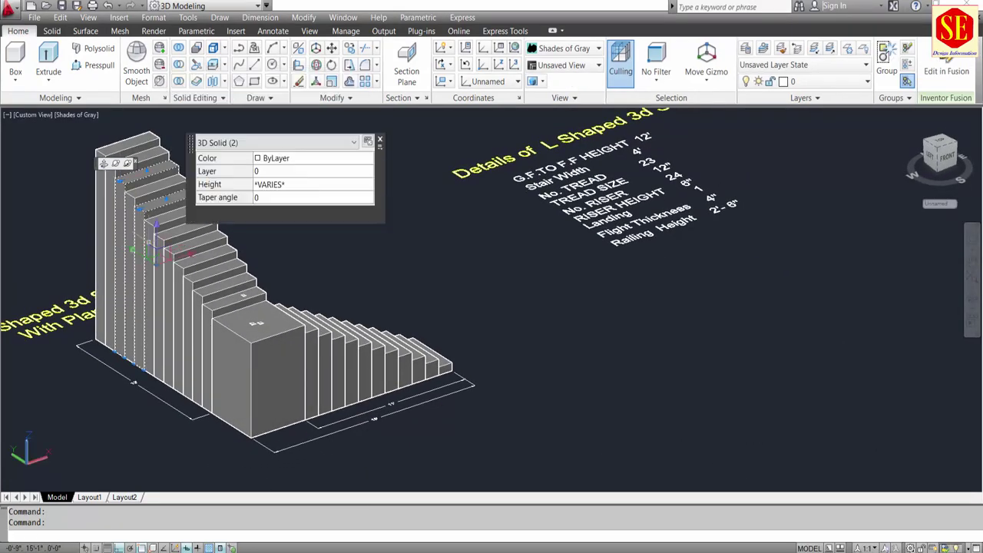
{"action": "left_click", "coordinate": [157, 249]}
{"action": "left_click", "coordinate": [168, 257]}
{"action": "left_click", "coordinate": [178, 265]}
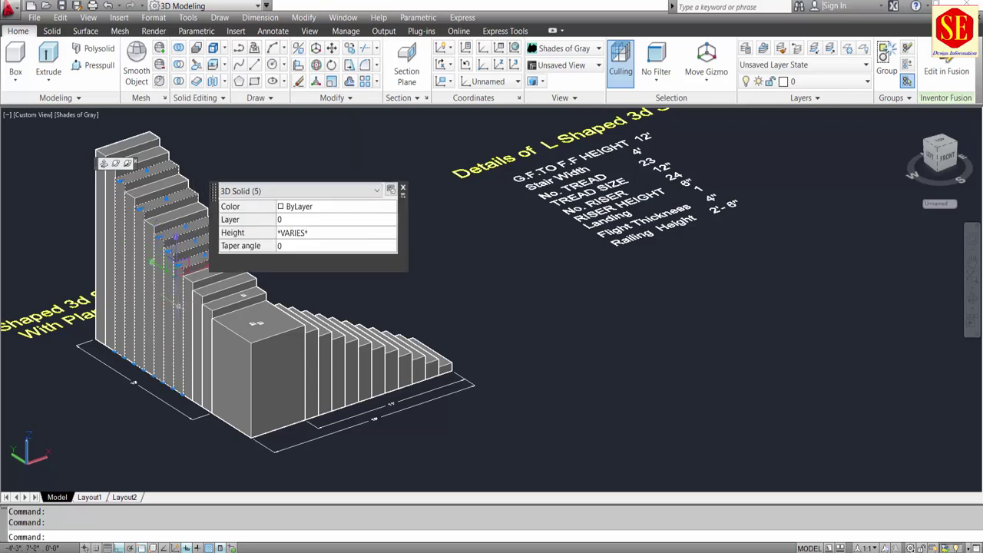
{"action": "key", "text": "Escape"}
{"action": "scroll", "coordinate": [225, 297], "scroll_direction": "down", "scroll_amount": 2}
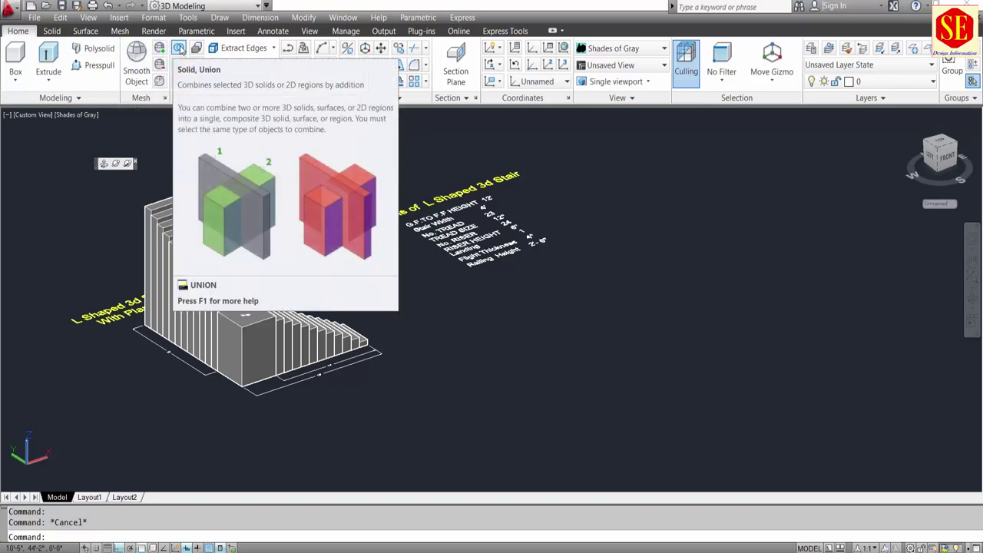
Union all the stair step and landing solids from a window selection, then check the merged result.
{"action": "left_click", "coordinate": [179, 48]}
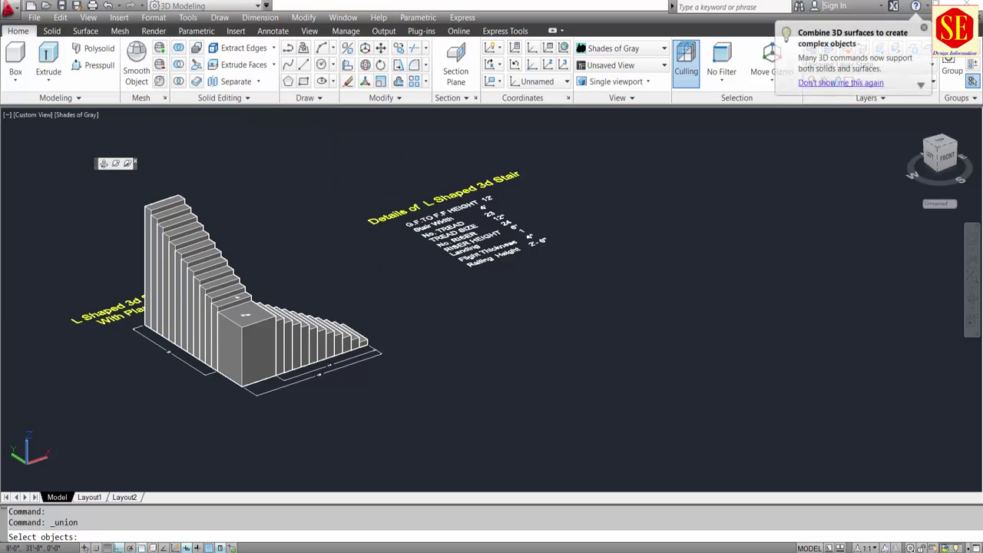
{"action": "left_click", "coordinate": [150, 175]}
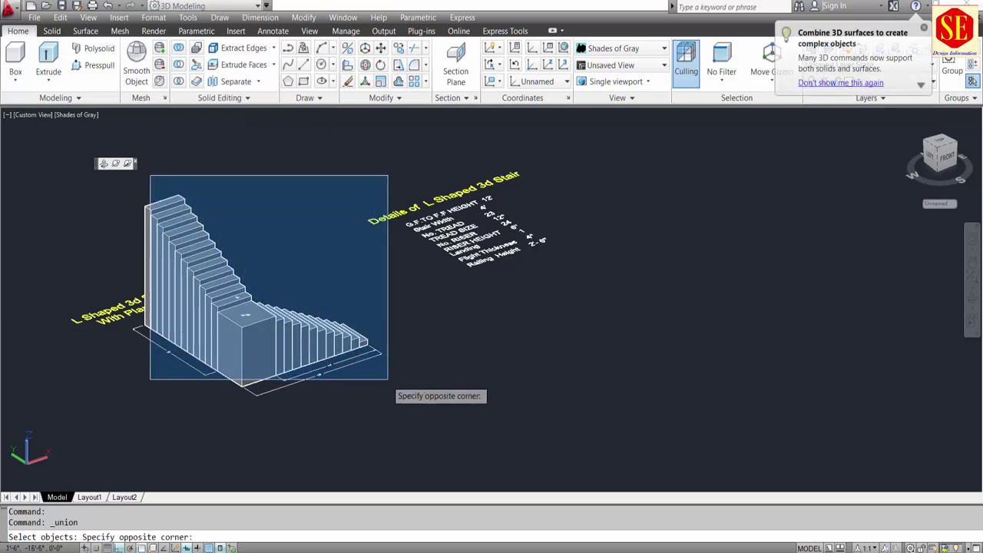
{"action": "left_click", "coordinate": [378, 382]}
{"action": "left_click", "coordinate": [151, 243]}
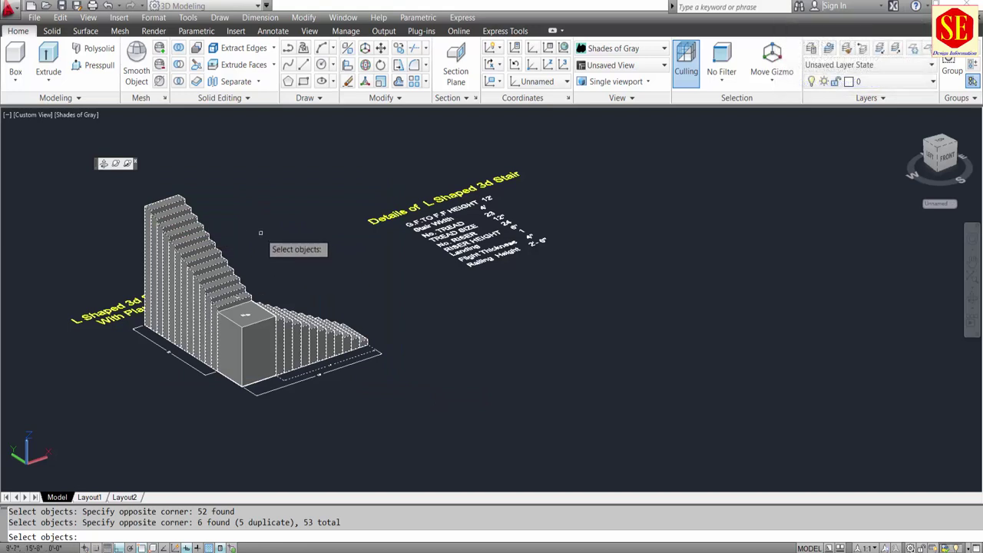
{"action": "key", "text": "Return"}
{"action": "left_click", "coordinate": [245, 315]}
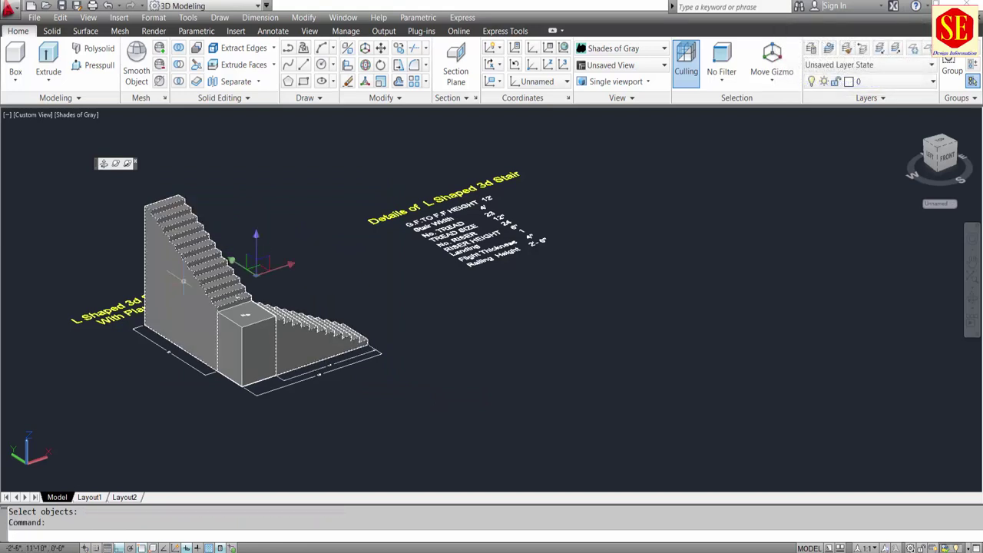
{"action": "scroll", "coordinate": [254, 330], "scroll_direction": "up", "scroll_amount": 2}
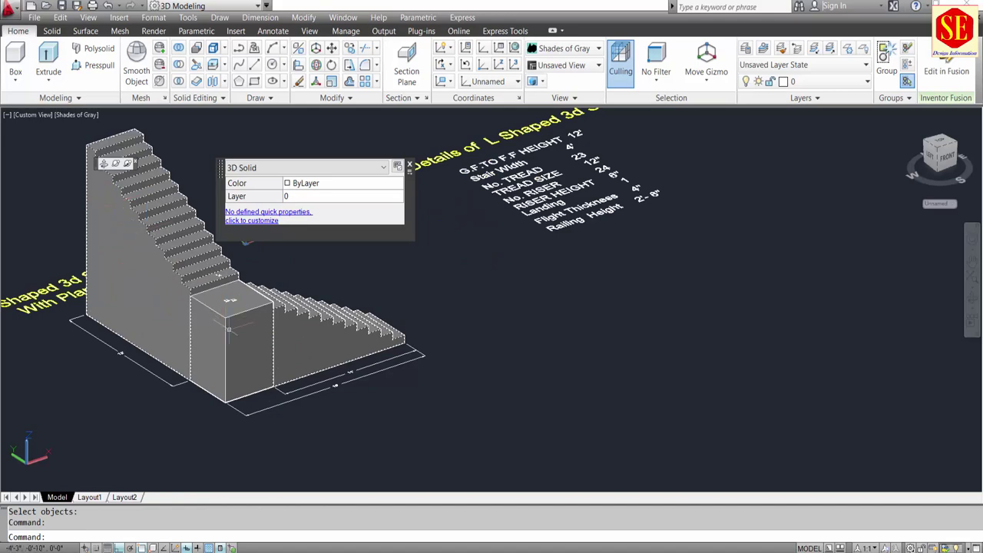
{"action": "mouse_move", "coordinate": [228, 329]}
{"action": "middle_mouse_down"}
{"action": "mouse_move", "coordinate": [321, 374]}
{"action": "mouse_move", "coordinate": [312, 348]}
{"action": "middle_mouse_up"}
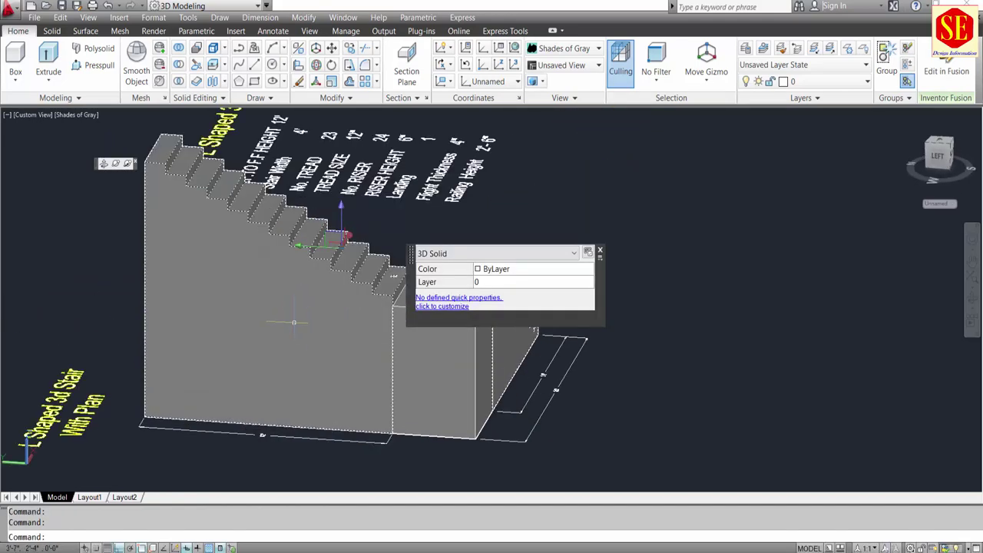
{"action": "key", "text": "Escape"}
{"action": "scroll", "coordinate": [143, 182], "scroll_direction": "up", "scroll_amount": 3}
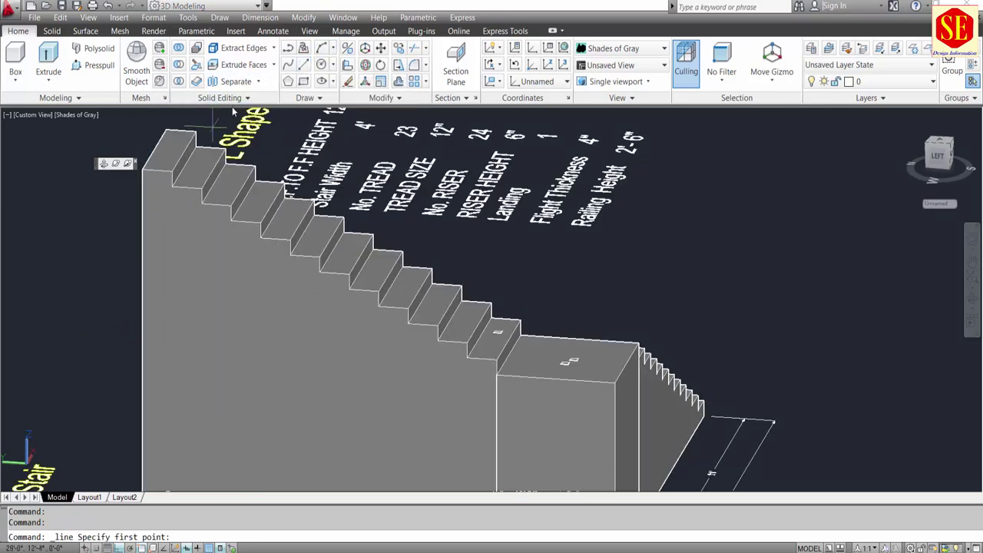
Draw a guide line from above the flight to the stair corner by the landing, then switch to Top view.
{"action": "left_click", "coordinate": [143, 170]}
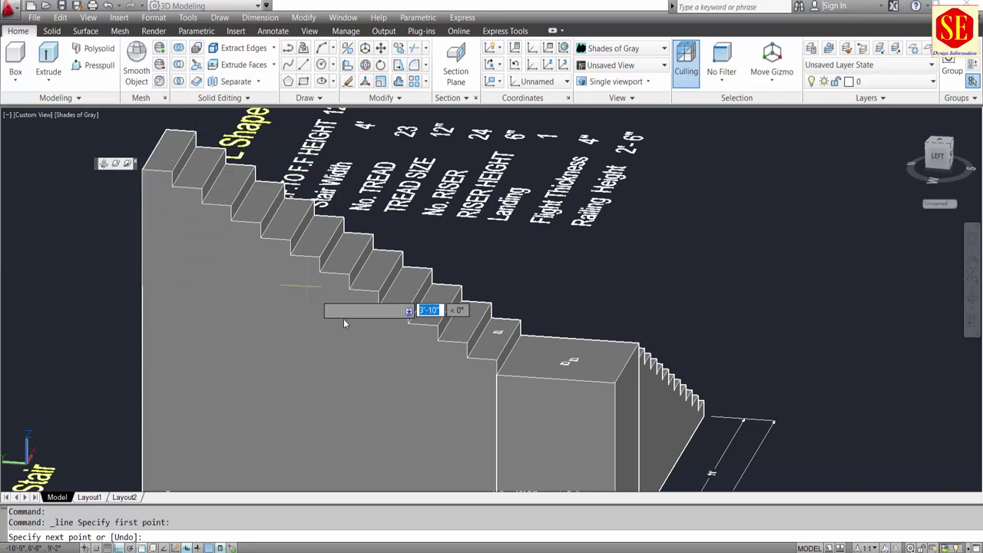
{"action": "left_click", "coordinate": [498, 375]}
{"action": "key", "text": "Escape"}
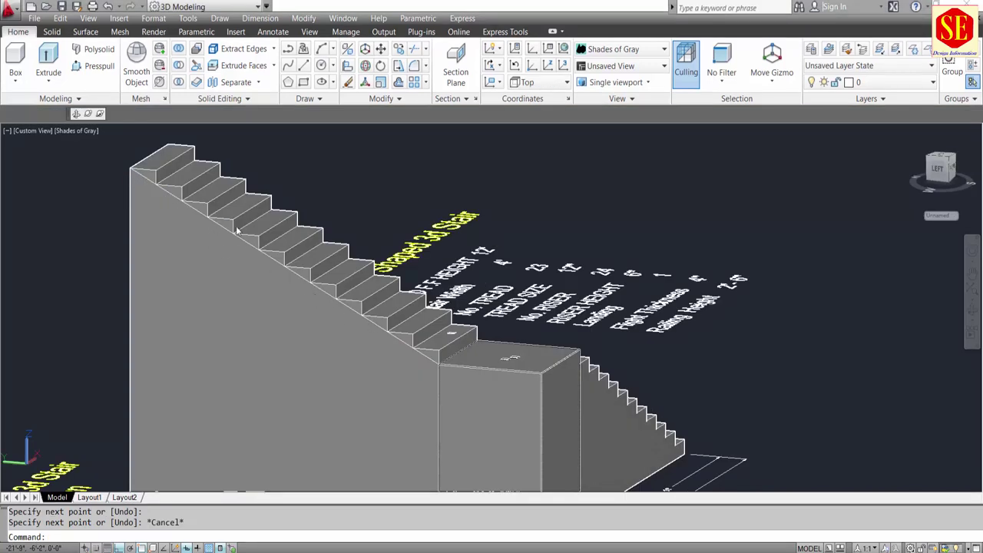
{"action": "left_click", "coordinate": [31, 134]}
{"action": "left_click", "coordinate": [51, 160]}
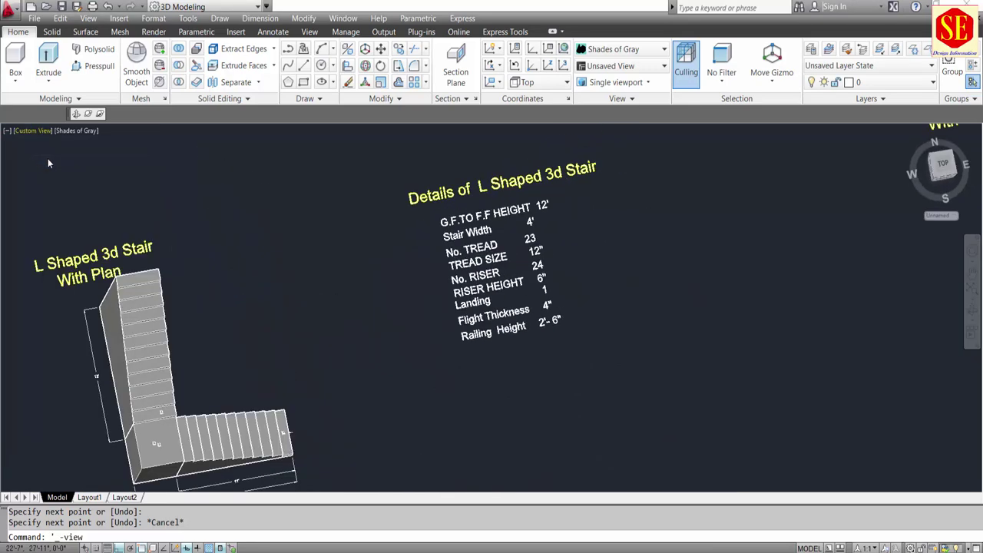
Check the 4" Flight Thickness entry in the details table, then switch to NW Isometric view.
{"action": "scroll", "coordinate": [407, 281], "scroll_direction": "up", "scroll_amount": 2}
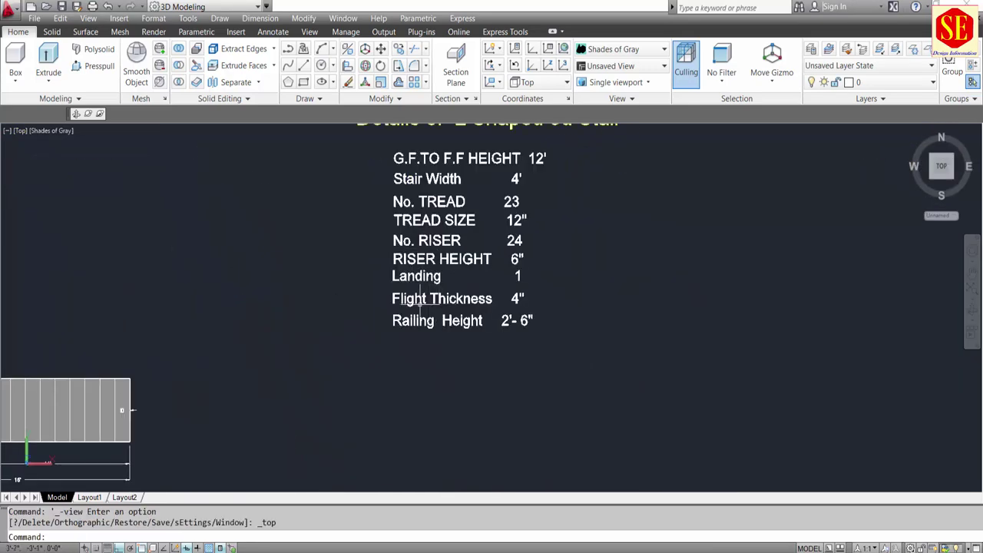
{"action": "left_click", "coordinate": [514, 298]}
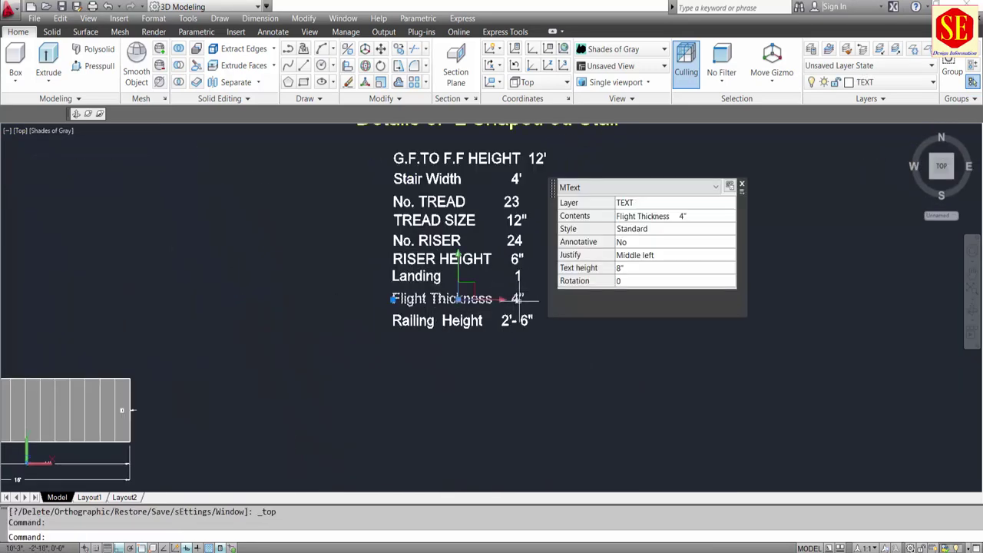
{"action": "key", "text": "Escape"}
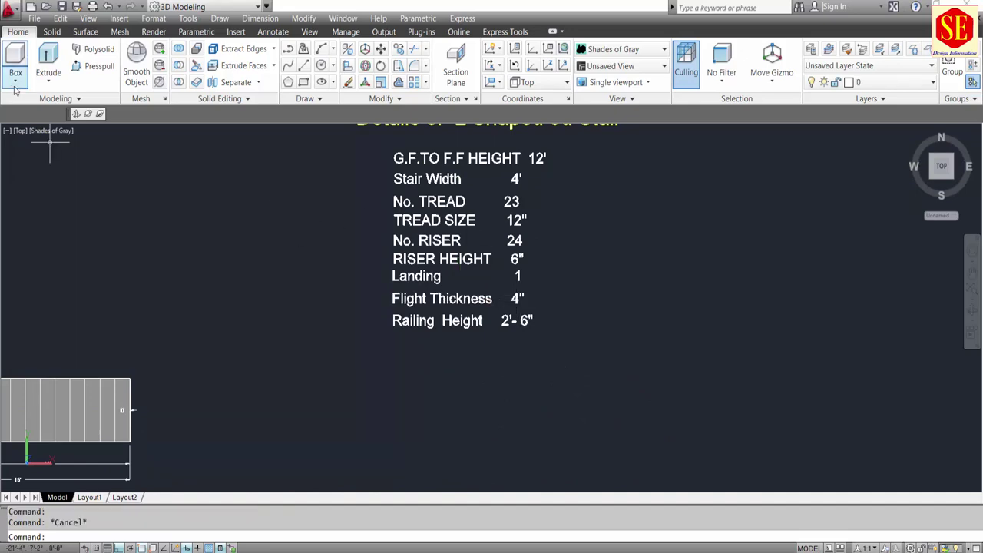
{"action": "left_click", "coordinate": [20, 132]}
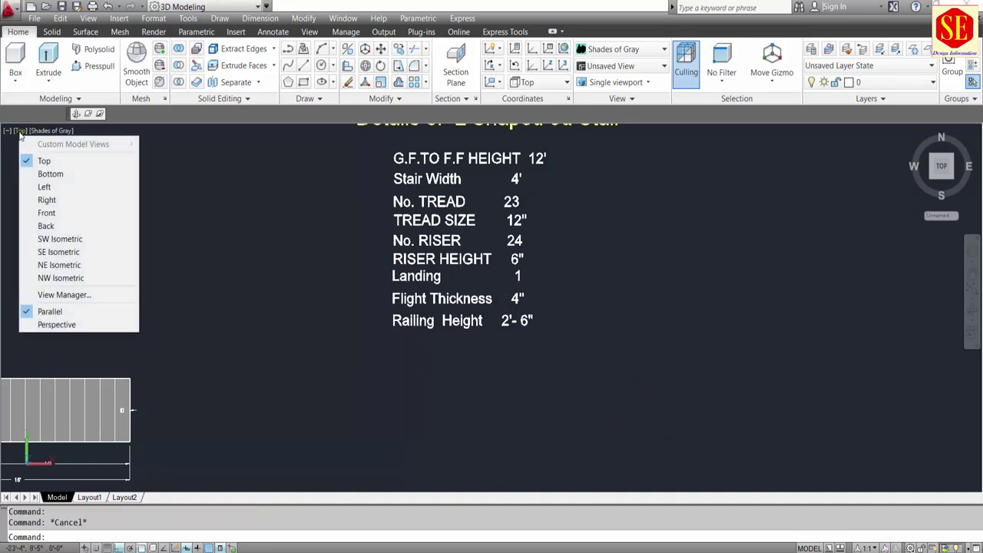
{"action": "left_click", "coordinate": [79, 278]}
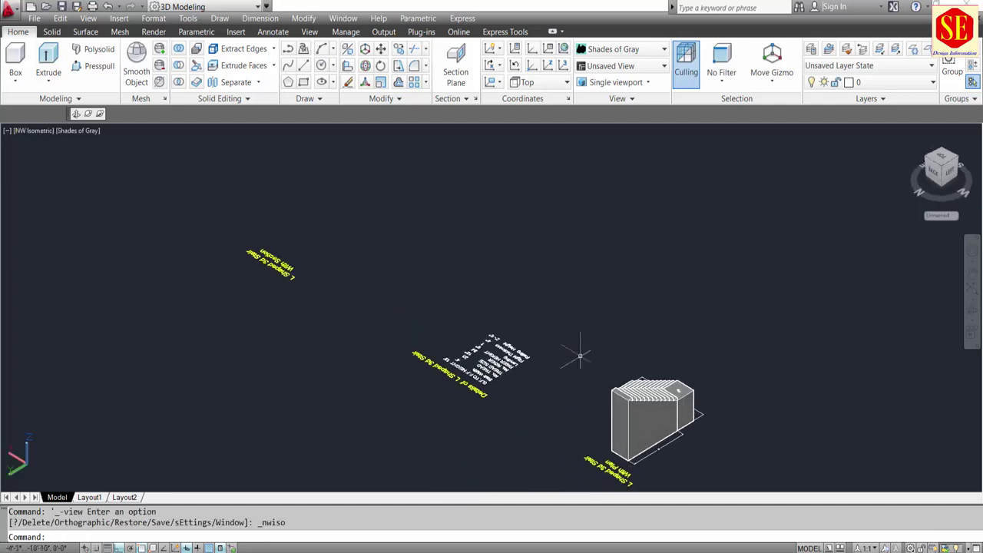
Orbit and zoom onto the 3D stair, then clear any selection.
{"action": "middle_click_drag", "start_coordinate": [698, 441], "coordinate": [643, 417], "text": "shift"}
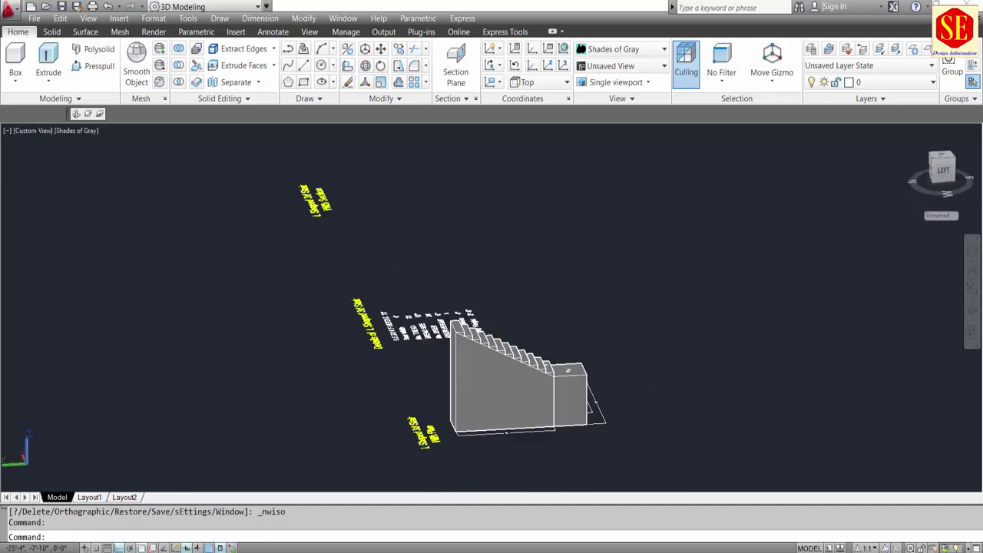
{"action": "scroll", "coordinate": [557, 367], "scroll_direction": "up", "scroll_amount": 7}
{"action": "scroll", "coordinate": [534, 300], "scroll_direction": "up", "scroll_amount": 2}
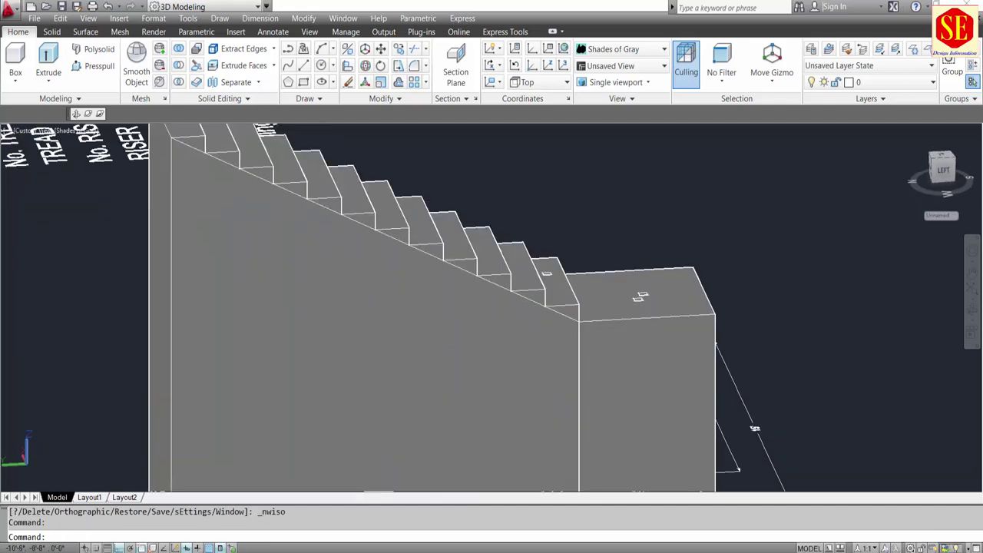
{"action": "left_click", "coordinate": [495, 246]}
{"action": "key", "text": "Escape"}
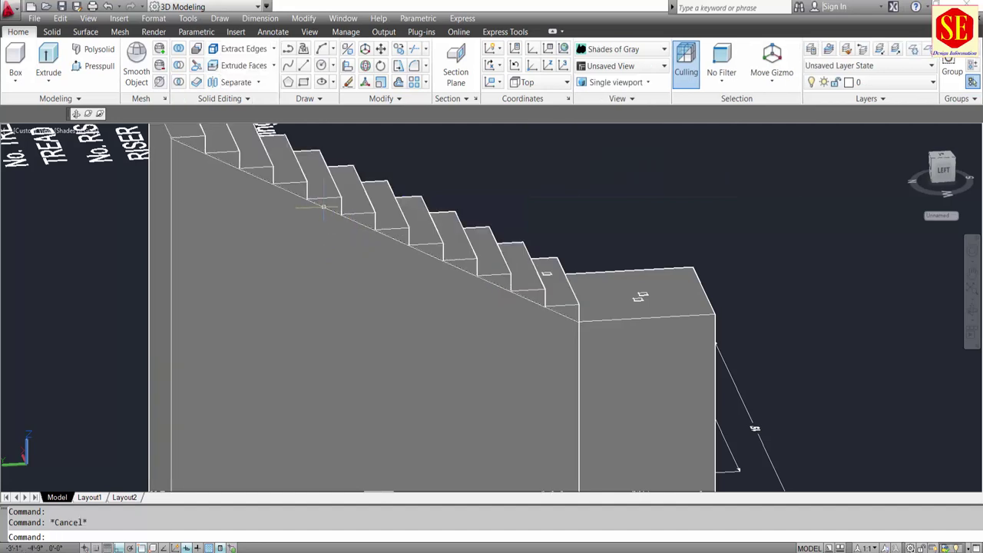
{"action": "key", "text": "Escape"}
Move the stair flight object 4 inches straight down (-Z) with MOVE.
{"action": "type", "text": "M"}
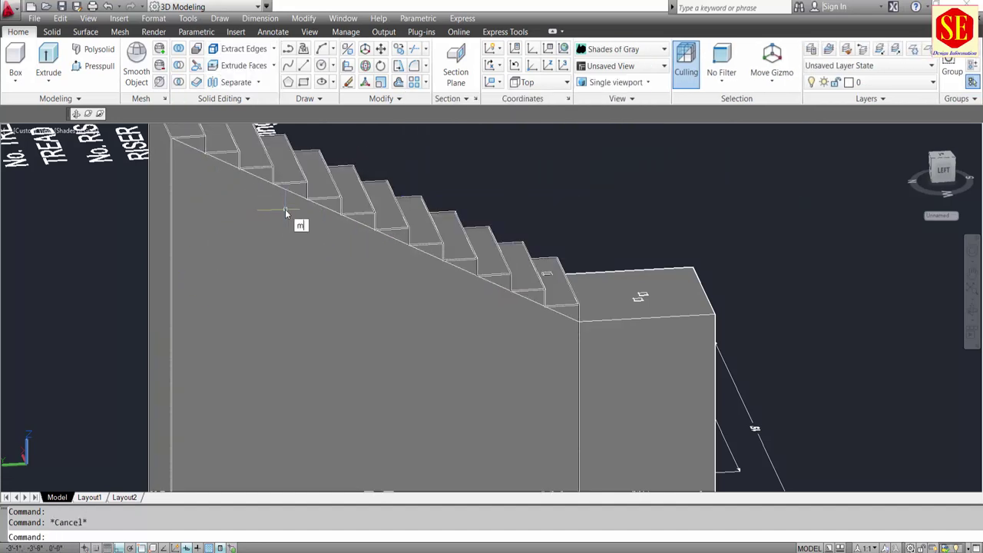
{"action": "key", "text": "Return"}
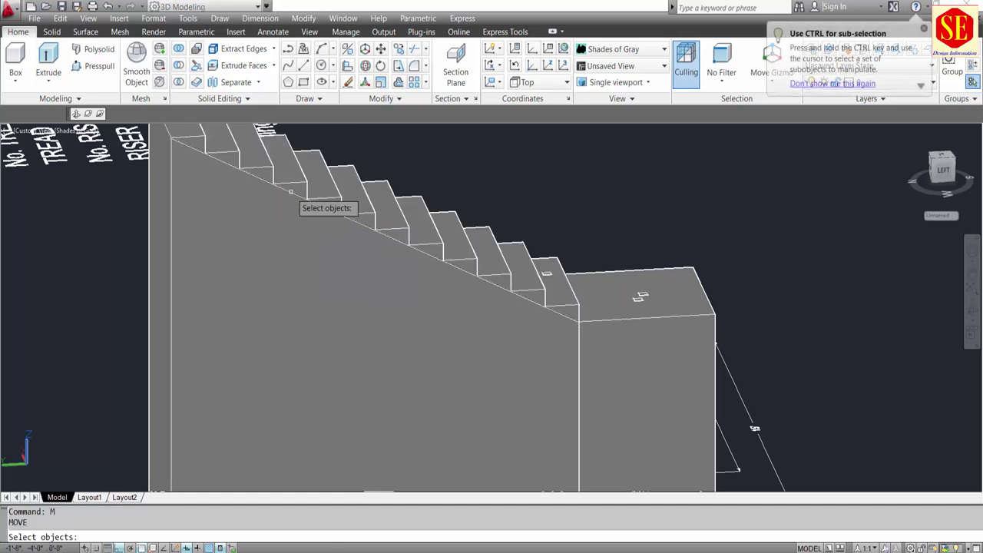
{"action": "left_click", "coordinate": [289, 191]}
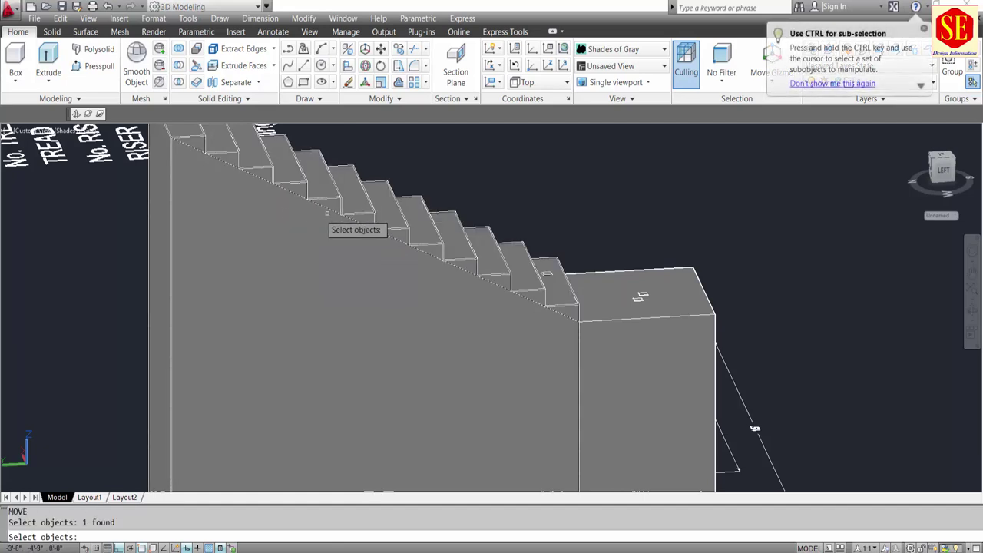
{"action": "key", "text": "Return"}
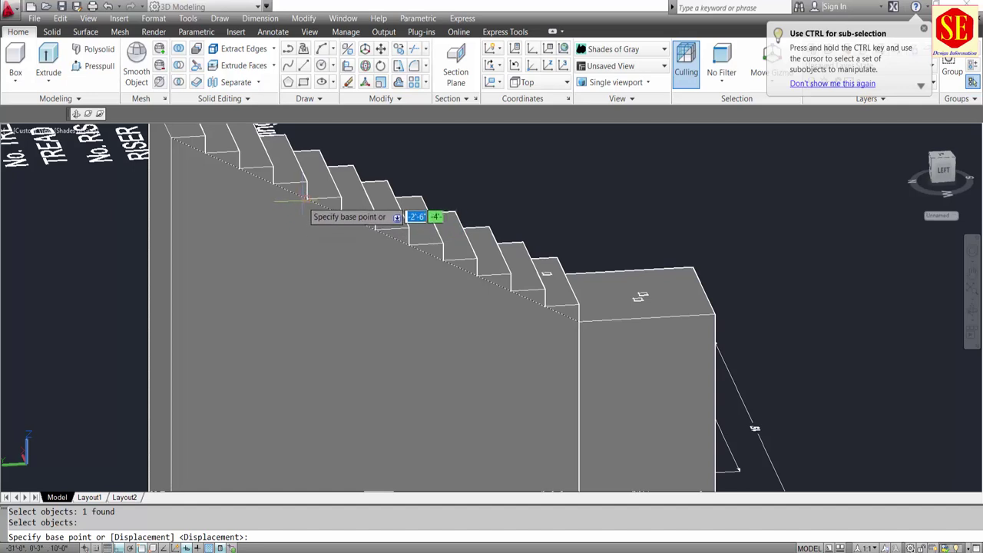
{"action": "left_click", "coordinate": [306, 201]}
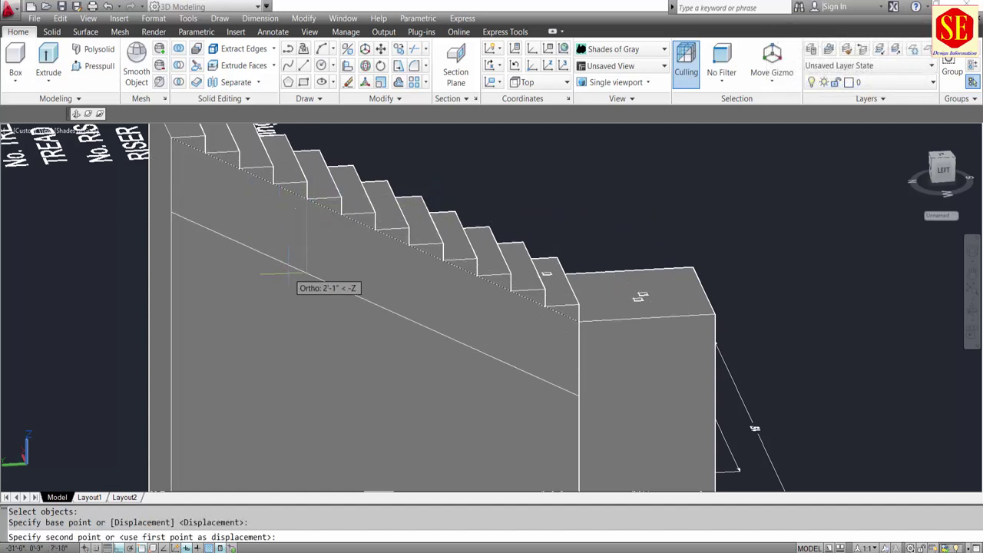
{"action": "type", "text": "4"}
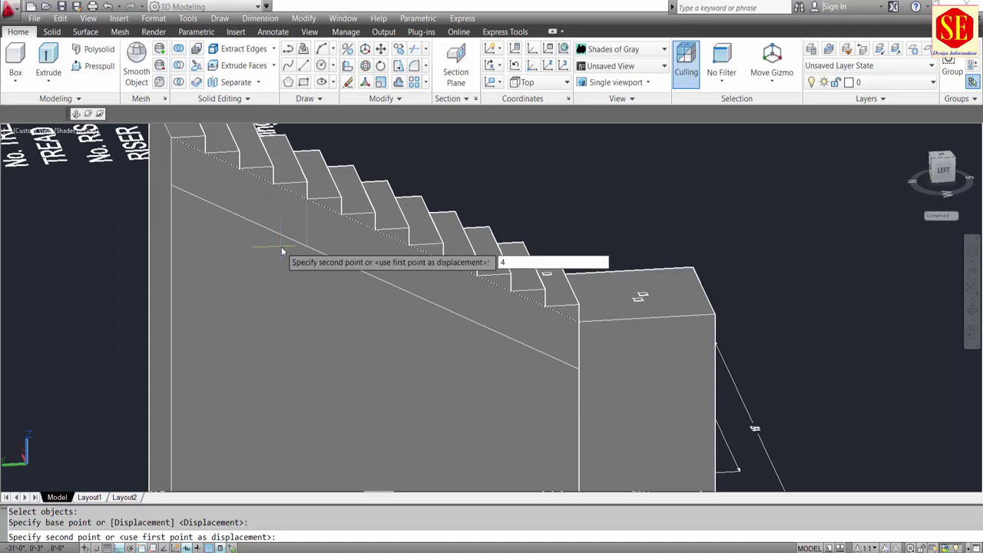
{"action": "key", "text": "Return"}
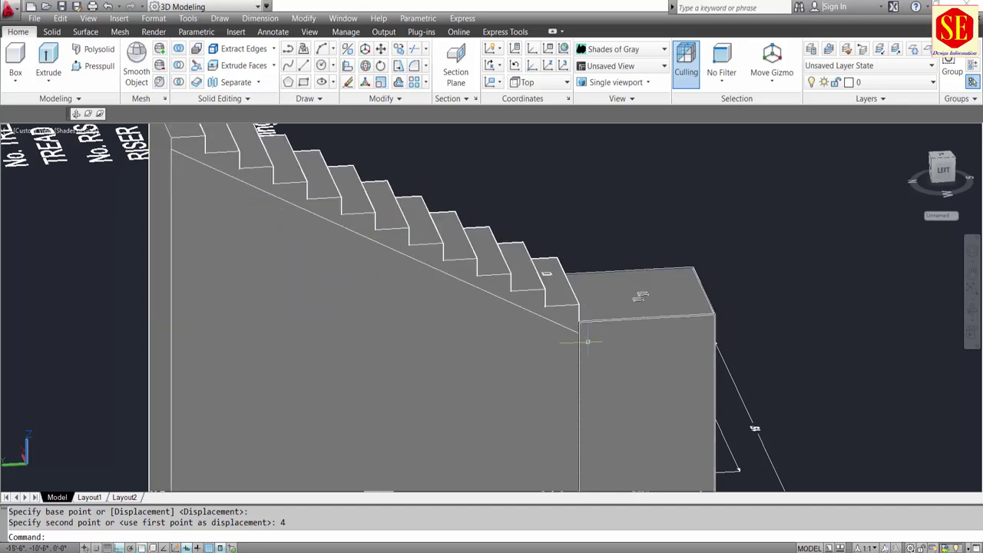
{"action": "scroll", "coordinate": [471, 285], "scroll_direction": "up", "scroll_amount": 2}
{"action": "scroll", "coordinate": [446, 272], "scroll_direction": "up", "scroll_amount": 2}
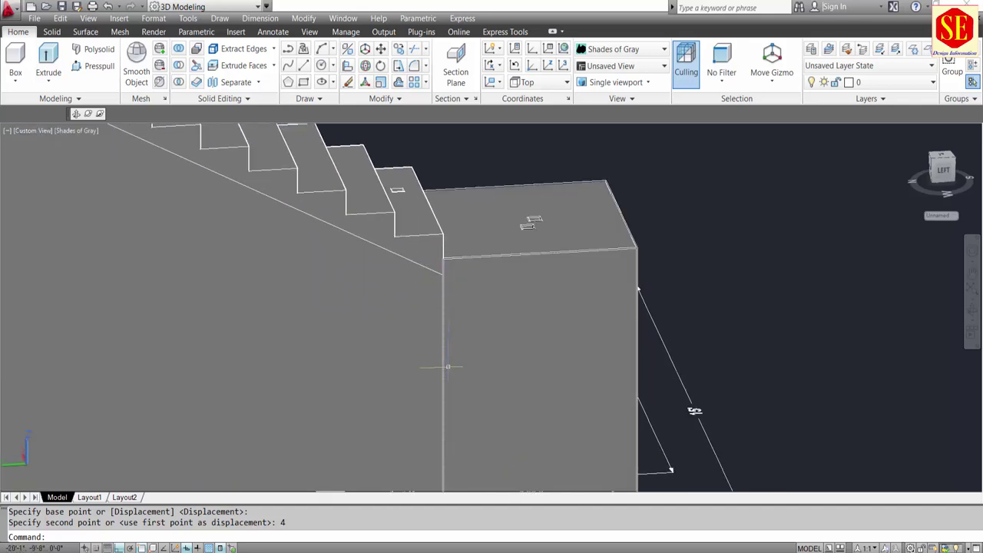
{"action": "middle_click_drag", "start_coordinate": [436, 444], "coordinate": [420, 371]}
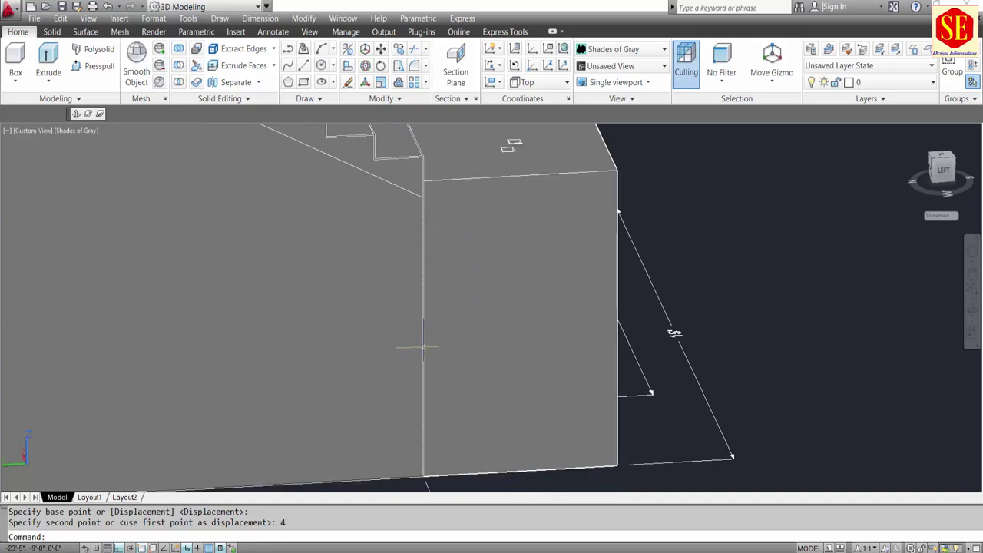
Start a line at the landing block corner, toggle Ortho with F8, then cancel it.
{"action": "type", "text": "l"}
{"action": "key", "text": "Return"}
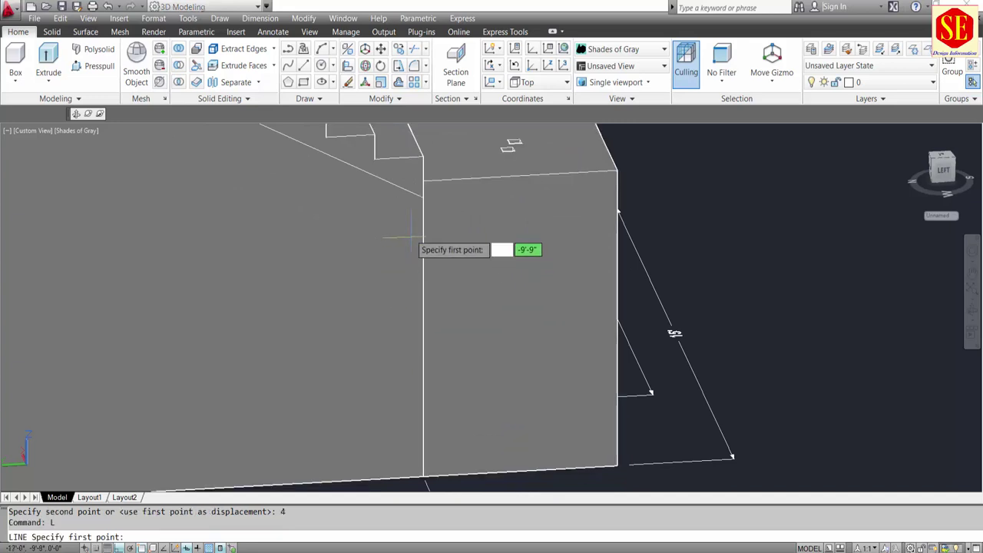
{"action": "scroll", "coordinate": [421, 194], "scroll_direction": "up", "scroll_amount": 2}
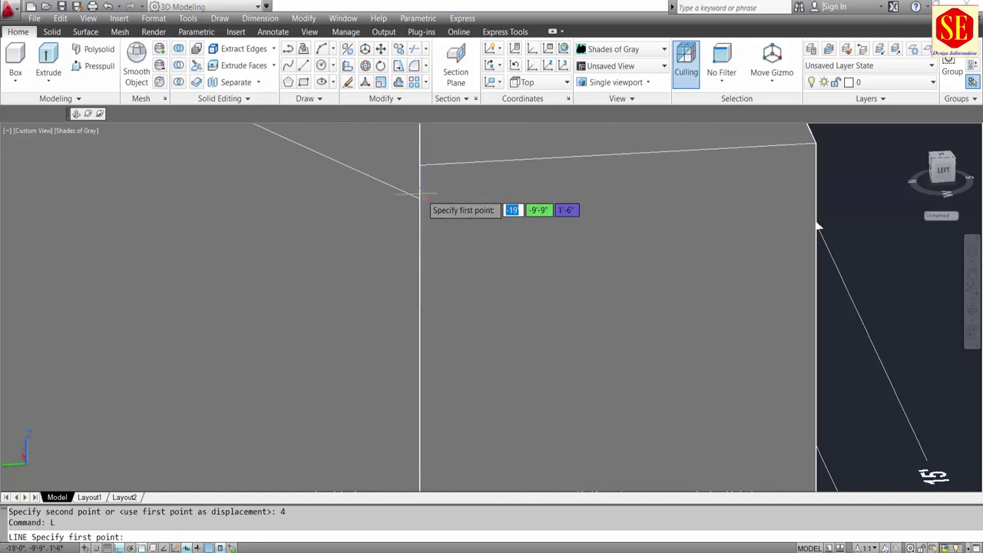
{"action": "left_click", "coordinate": [421, 194]}
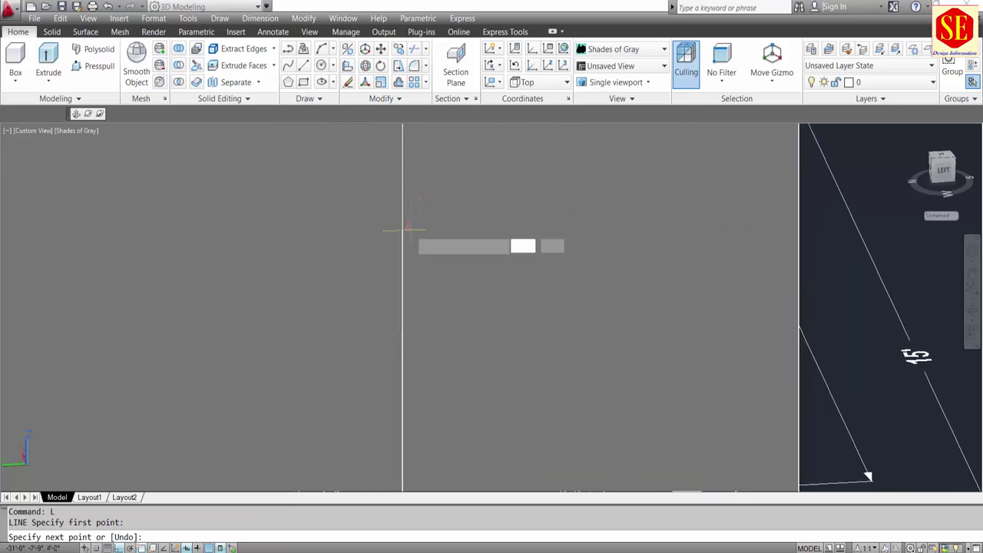
{"action": "scroll", "coordinate": [402, 246], "scroll_direction": "down", "scroll_amount": 2}
{"action": "scroll", "coordinate": [392, 322], "scroll_direction": "down", "scroll_amount": 2}
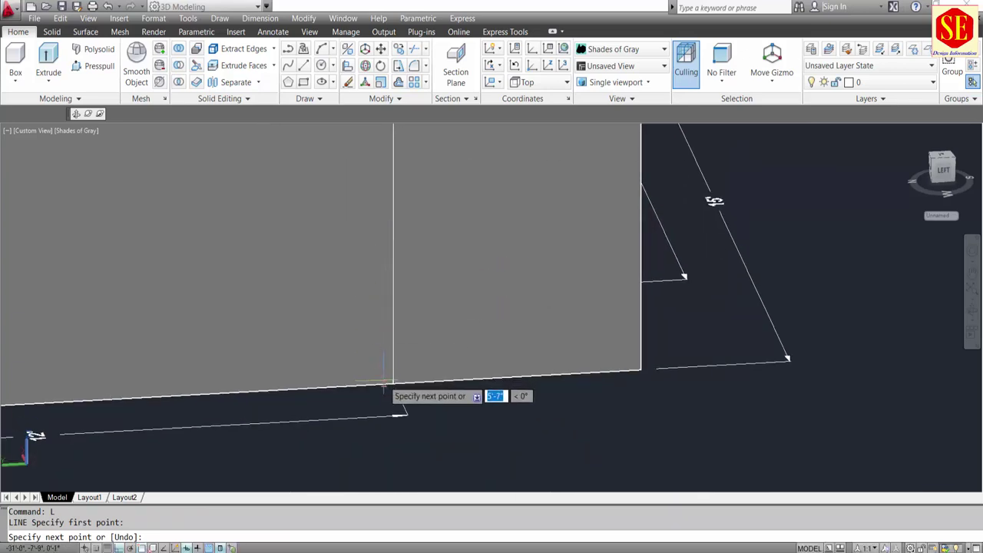
{"action": "key", "text": "F8"}
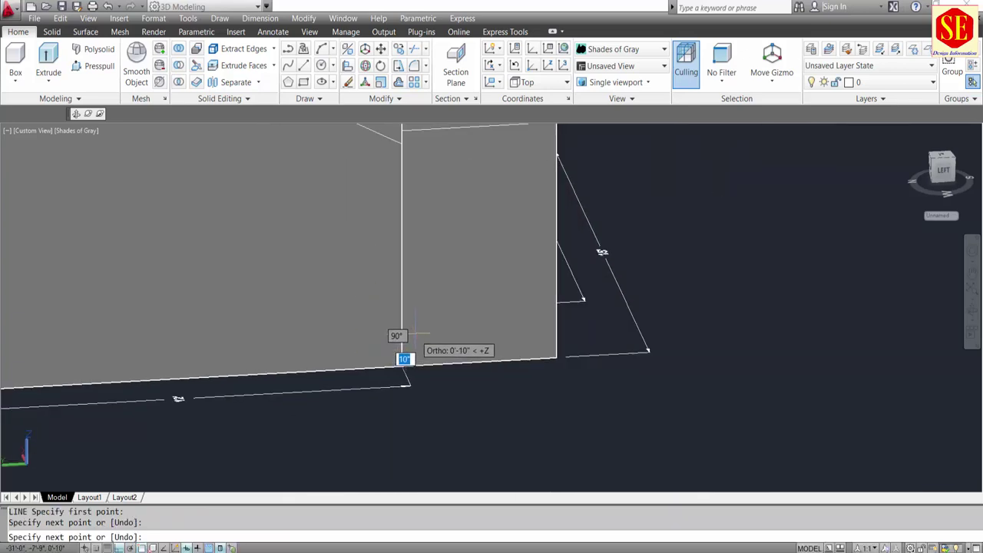
{"action": "key", "text": "Escape"}
{"action": "middle_click_drag", "start_coordinate": [446, 237], "coordinate": [423, 389], "text": "shift"}
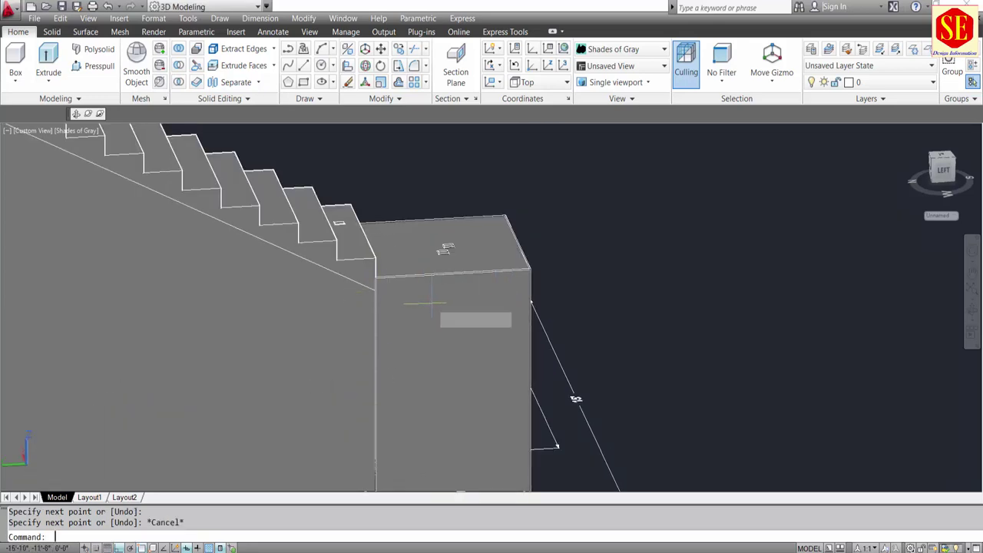
Draw a line across the landing block's side face from its edge to its corner.
{"action": "key", "text": "Return"}
{"action": "left_click", "coordinate": [376, 290]}
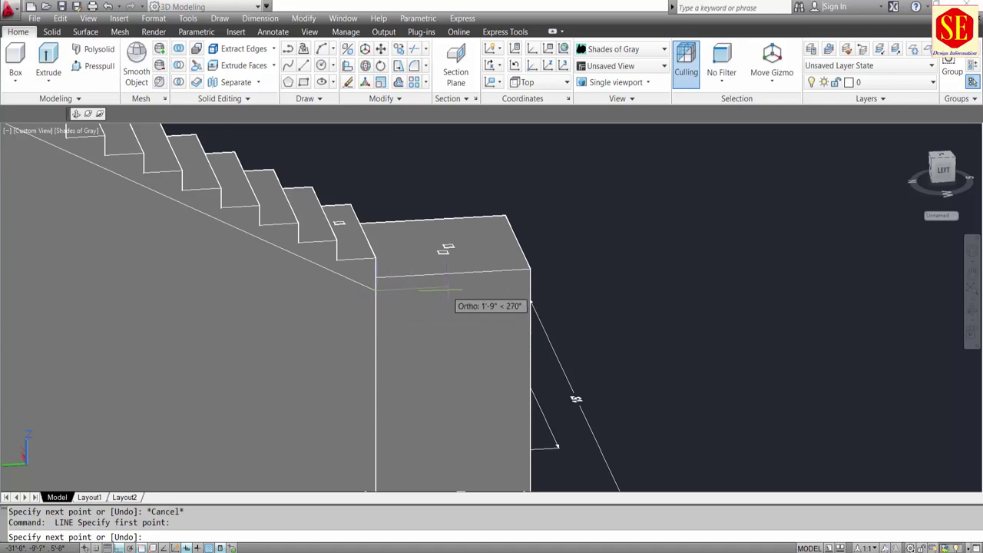
{"action": "scroll", "coordinate": [530, 288], "scroll_direction": "up", "scroll_amount": 3}
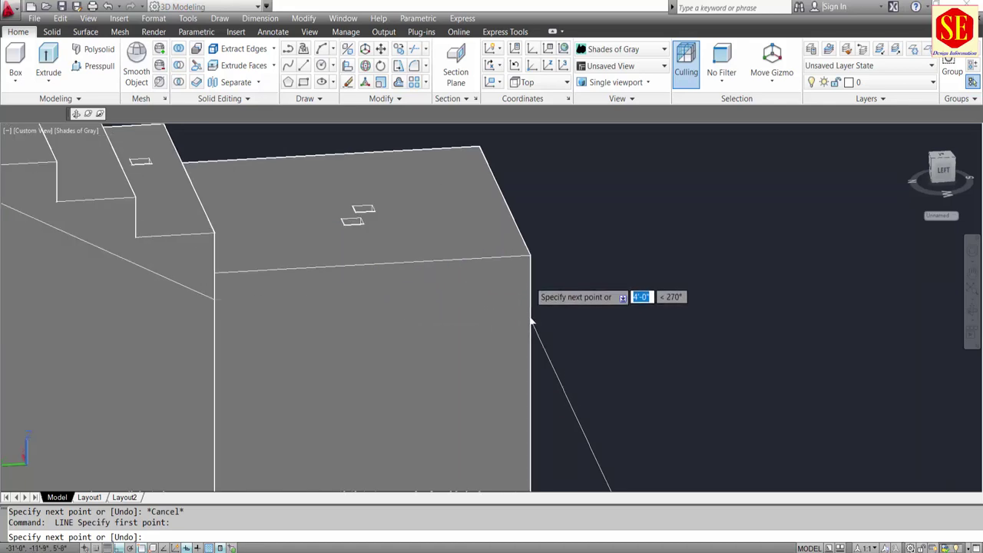
{"action": "left_click", "coordinate": [530, 284]}
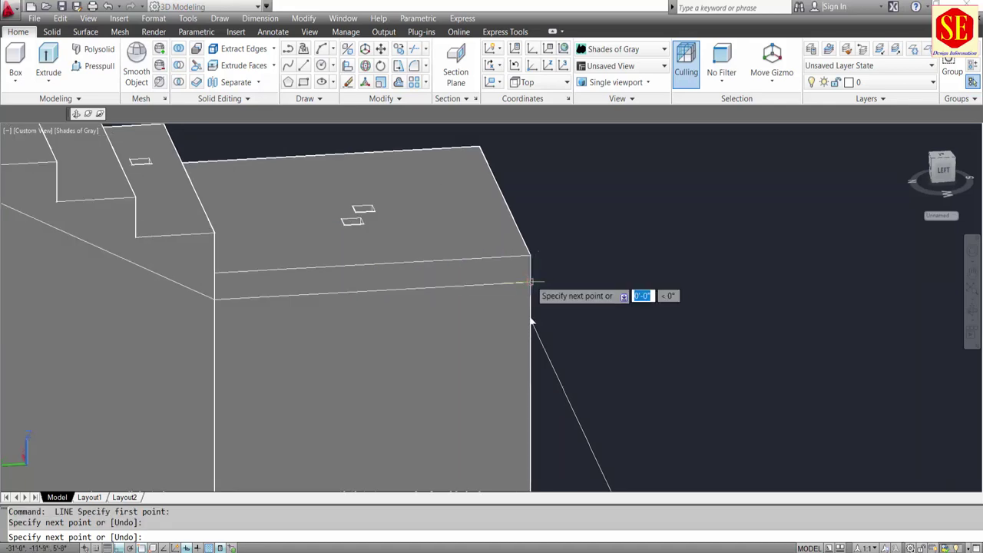
{"action": "key", "text": "Escape"}
{"action": "scroll", "coordinate": [325, 294], "scroll_direction": "down", "scroll_amount": 2}
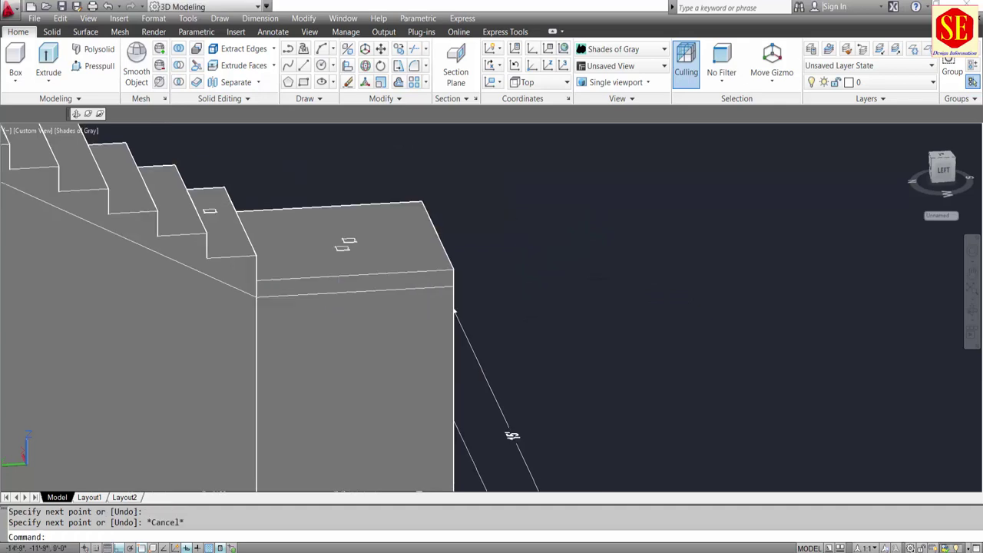
{"action": "scroll", "coordinate": [462, 308], "scroll_direction": "down", "scroll_amount": 3}
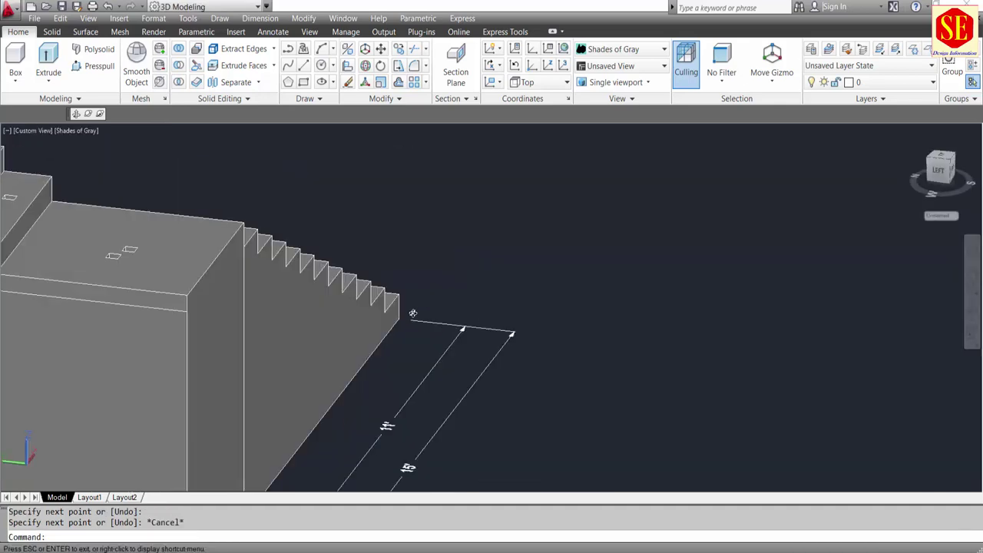
{"action": "mouse_move", "coordinate": [407, 314]}
{"action": "middle_mouse_down", "text": "shift"}
{"action": "mouse_move", "coordinate": [446, 329]}
{"action": "mouse_move", "coordinate": [548, 324]}
{"action": "mouse_move", "coordinate": [527, 381]}
{"action": "mouse_move", "coordinate": [518, 362]}
{"action": "middle_mouse_up", "text": "shift"}
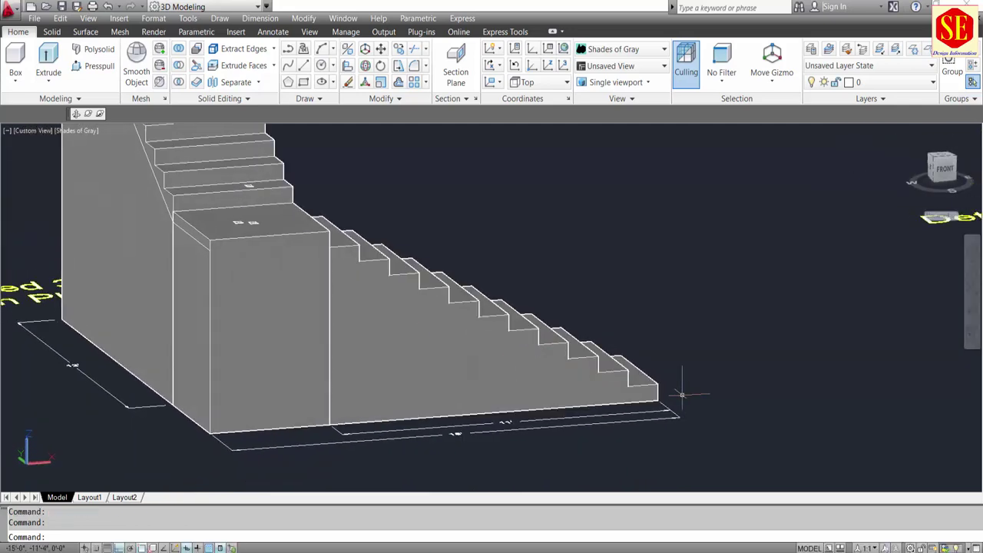
Begin a line at the stair flight's corner, then cancel it.
{"action": "left_click", "coordinate": [305, 67]}
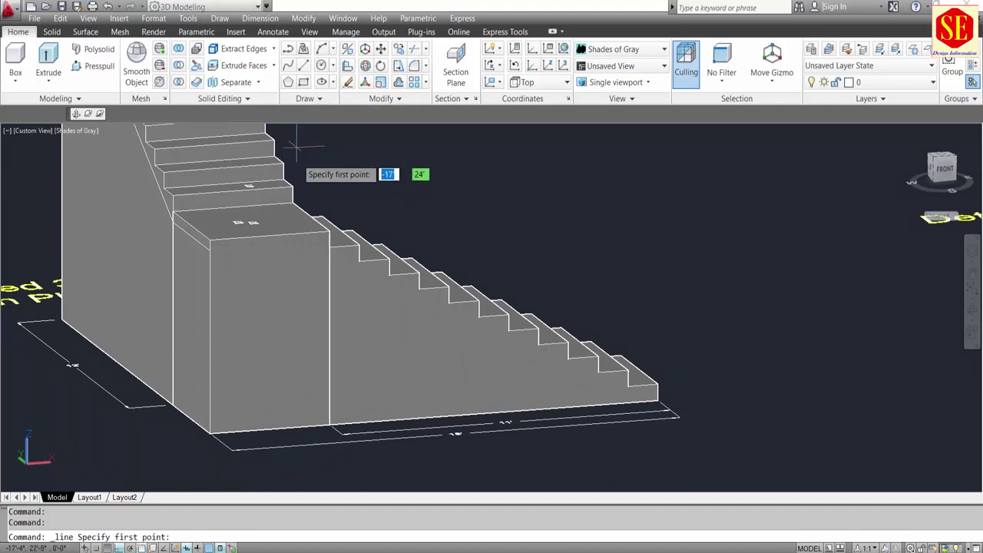
{"action": "left_click", "coordinate": [328, 248]}
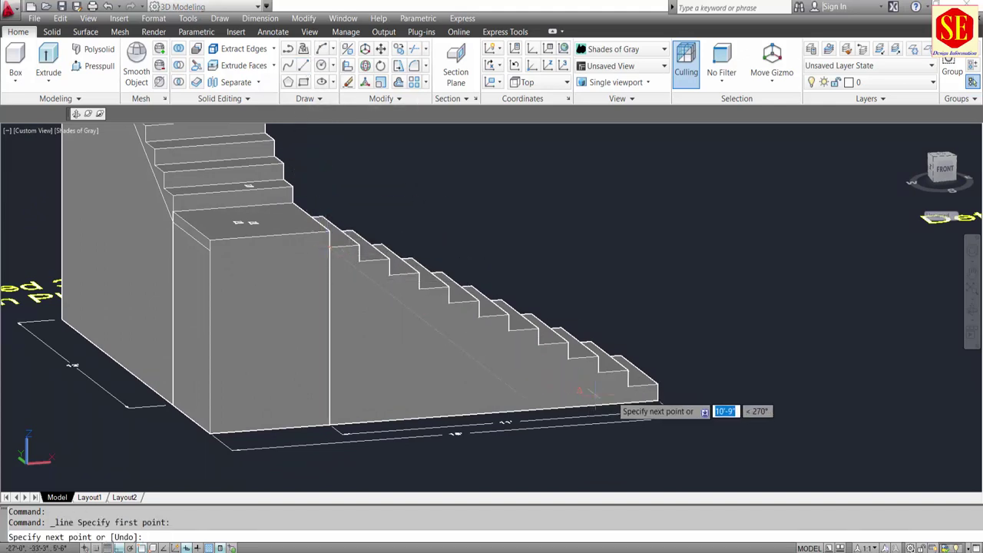
{"action": "scroll", "coordinate": [657, 399], "scroll_direction": "up", "scroll_amount": 4}
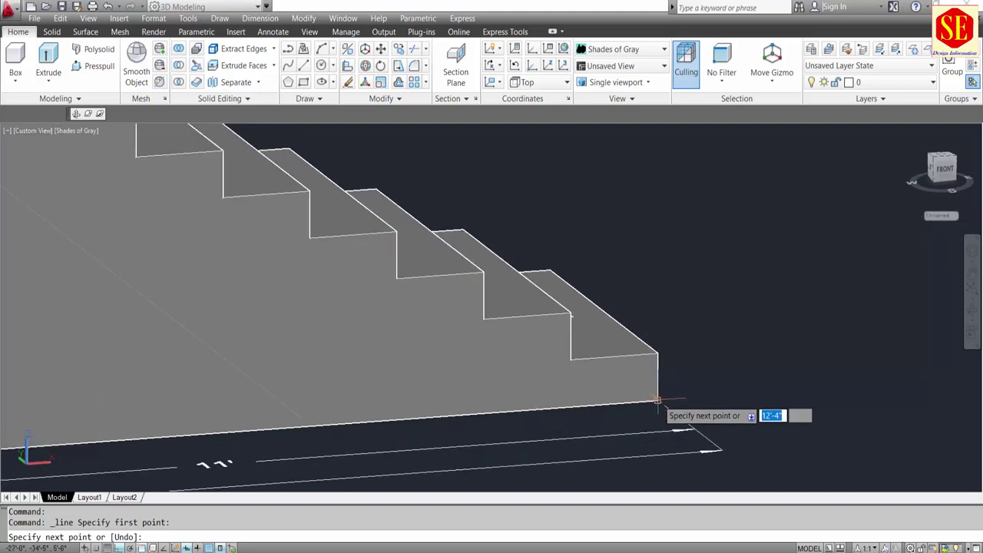
{"action": "key", "text": "Escape"}
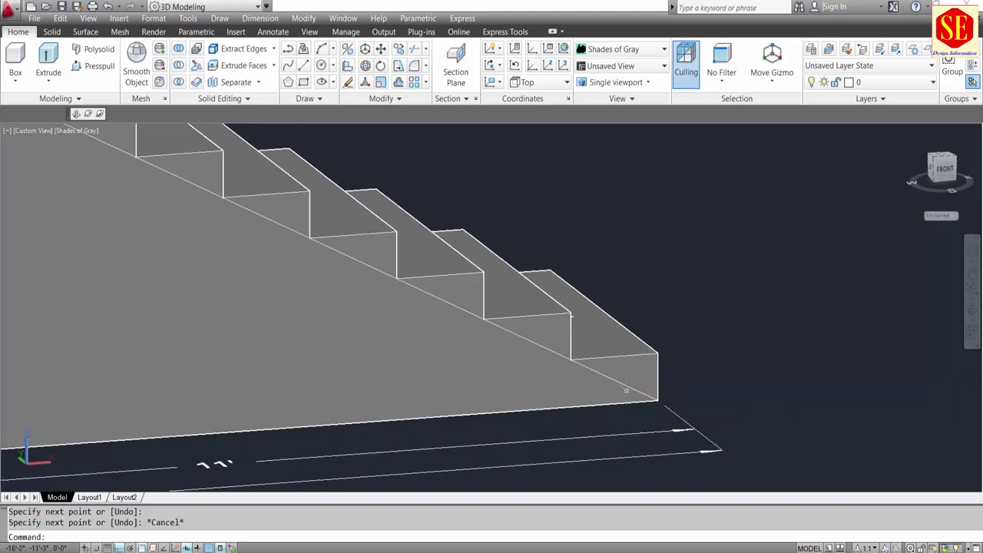
{"action": "scroll", "coordinate": [634, 399], "scroll_direction": "down", "scroll_amount": 2}
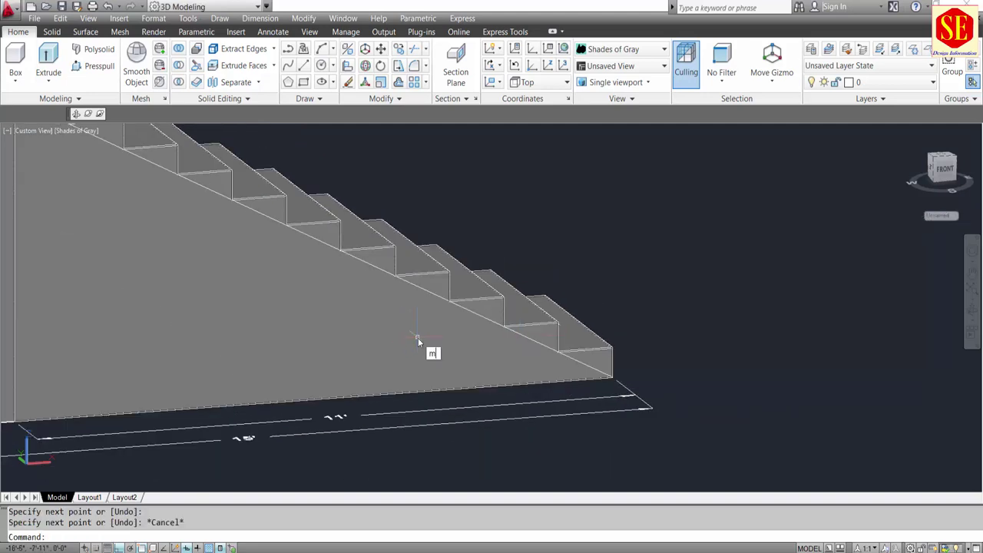
Move the lower stair flight 4 inches down along -Z.
{"action": "key", "text": "Return"}
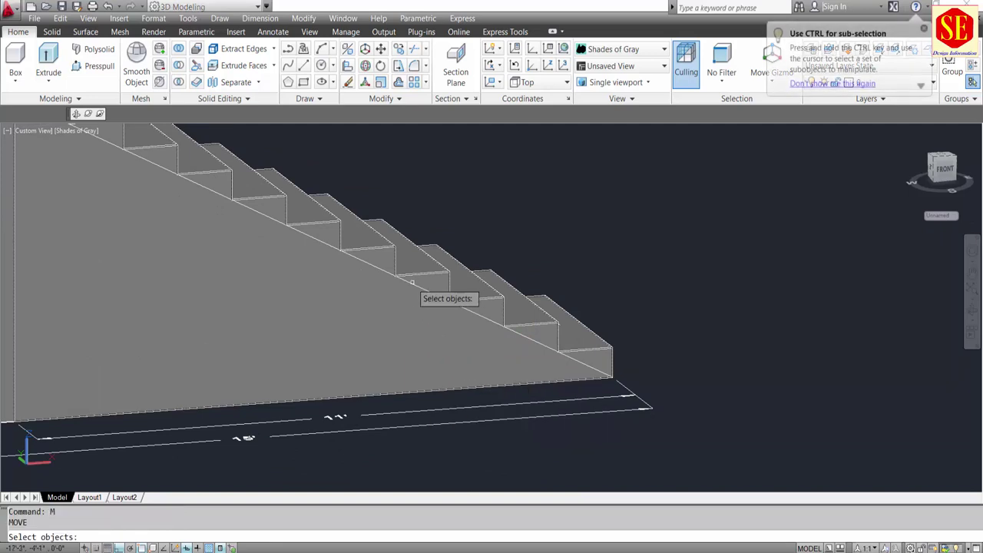
{"action": "left_click", "coordinate": [409, 284]}
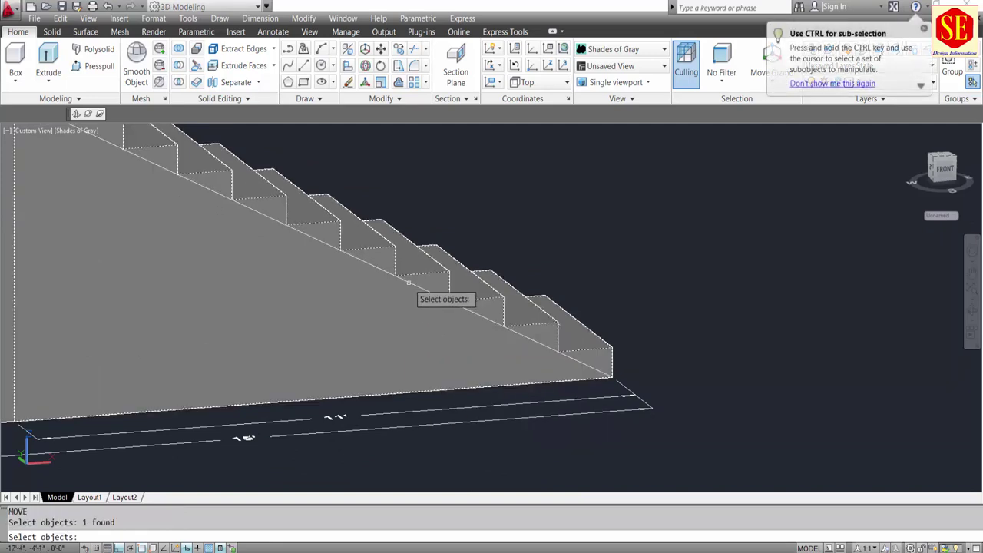
{"action": "key", "text": "Escape"}
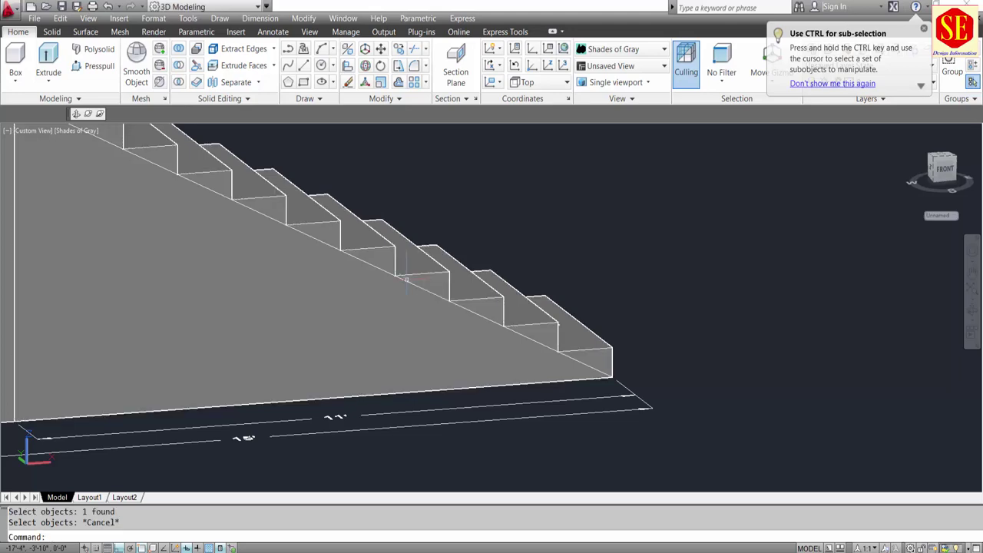
{"action": "key", "text": "Return"}
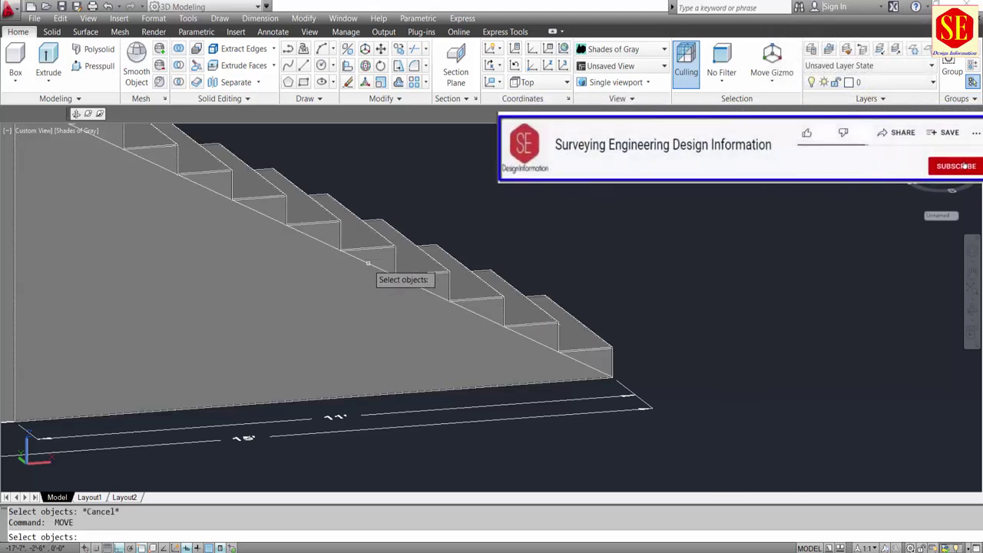
{"action": "left_click", "coordinate": [367, 264]}
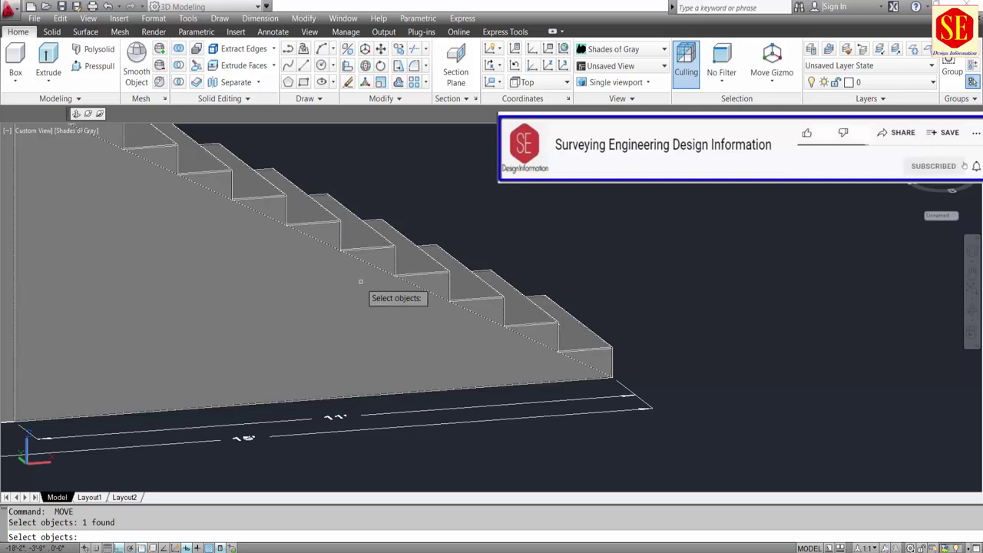
{"action": "key", "text": "Return"}
{"action": "left_click", "coordinate": [361, 286]}
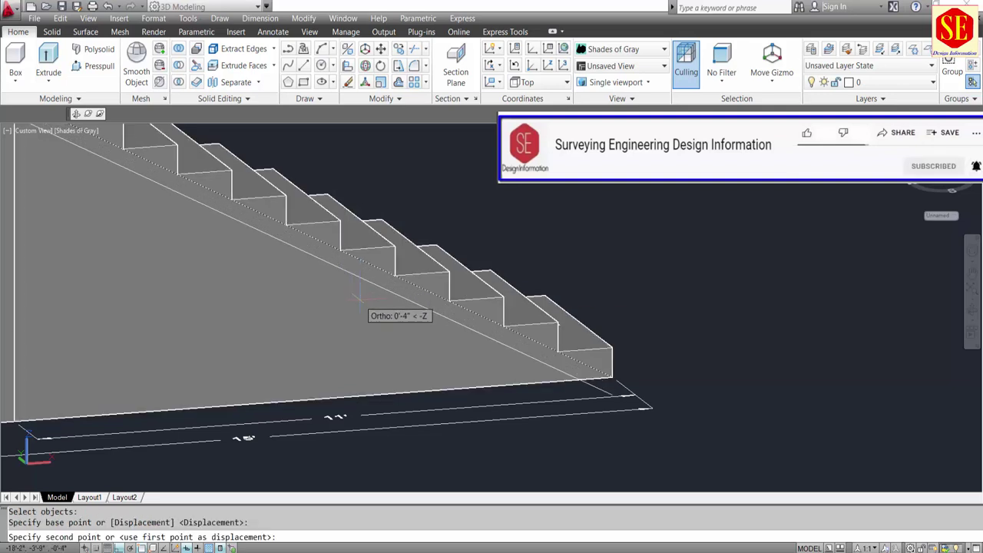
{"action": "type", "text": "4"}
{"action": "key", "text": "Return"}
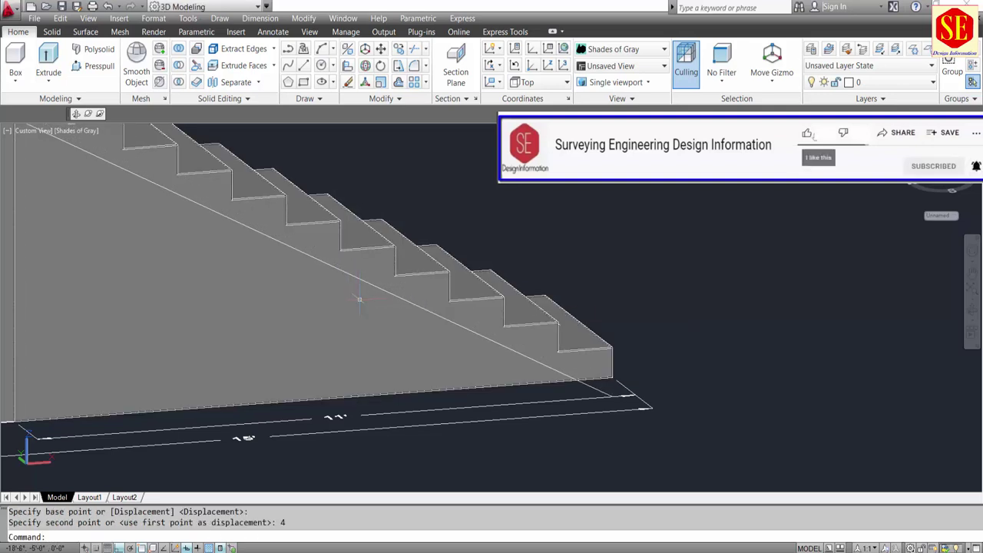
{"action": "middle_click_drag", "start_coordinate": [359, 298], "coordinate": [489, 336], "text": "shift"}
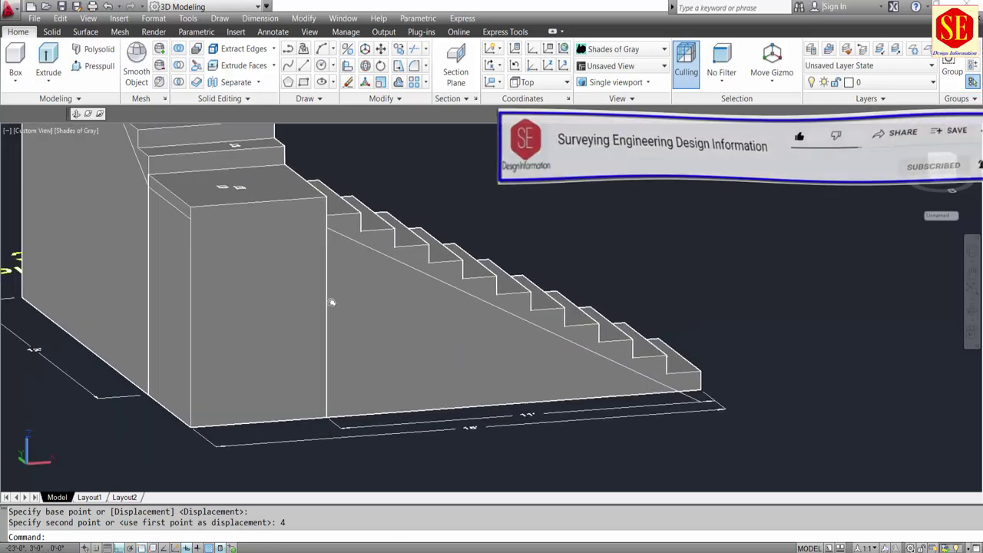
Draw a line across the landing block's side face from corner to far corner.
{"action": "left_click", "coordinate": [303, 65]}
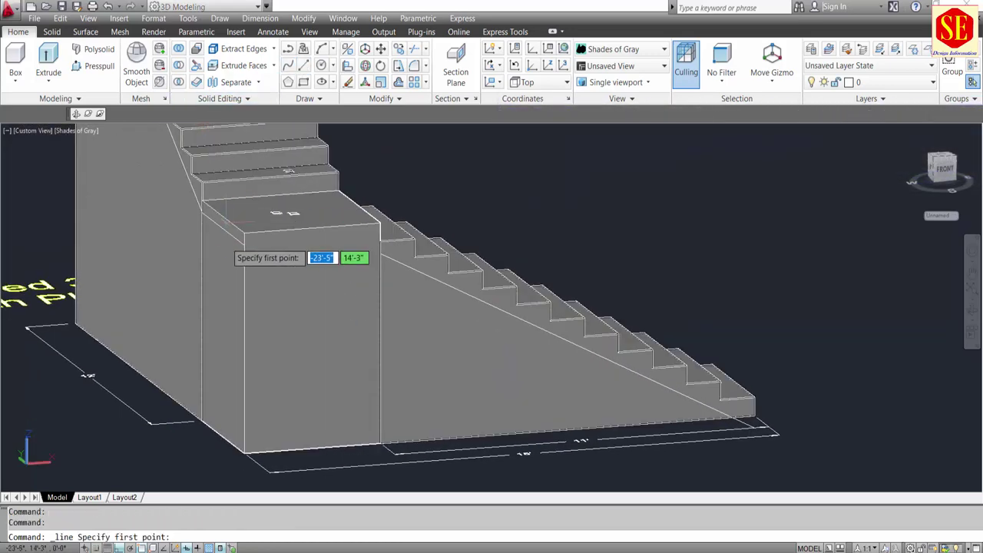
{"action": "scroll", "coordinate": [242, 245], "scroll_direction": "up", "scroll_amount": 3}
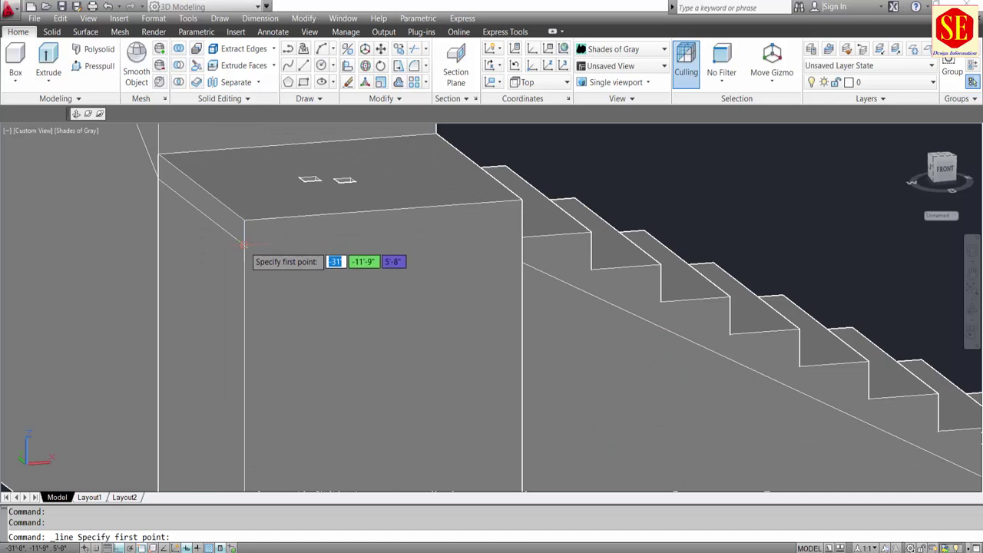
{"action": "left_click", "coordinate": [244, 244]}
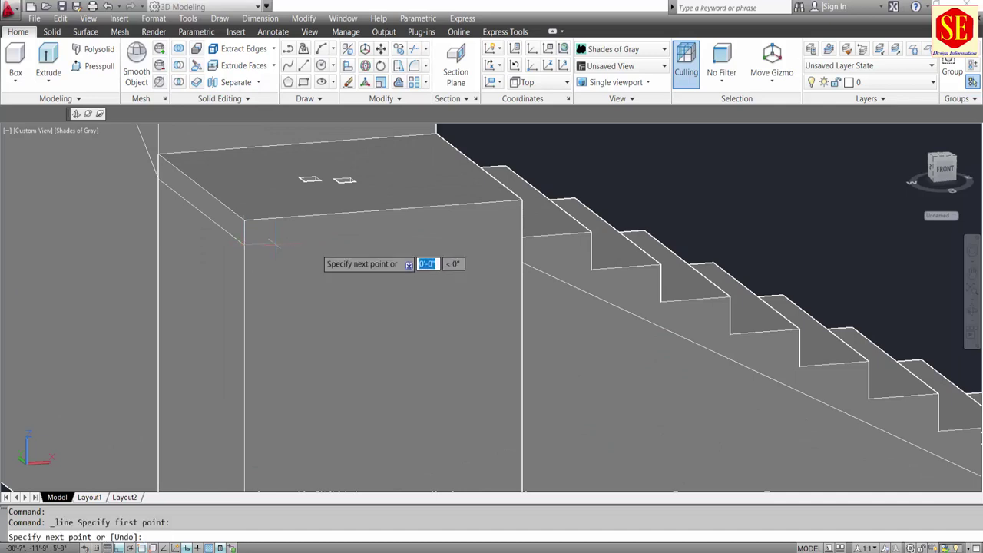
{"action": "left_click", "coordinate": [521, 223]}
{"action": "right_click", "coordinate": [516, 222]}
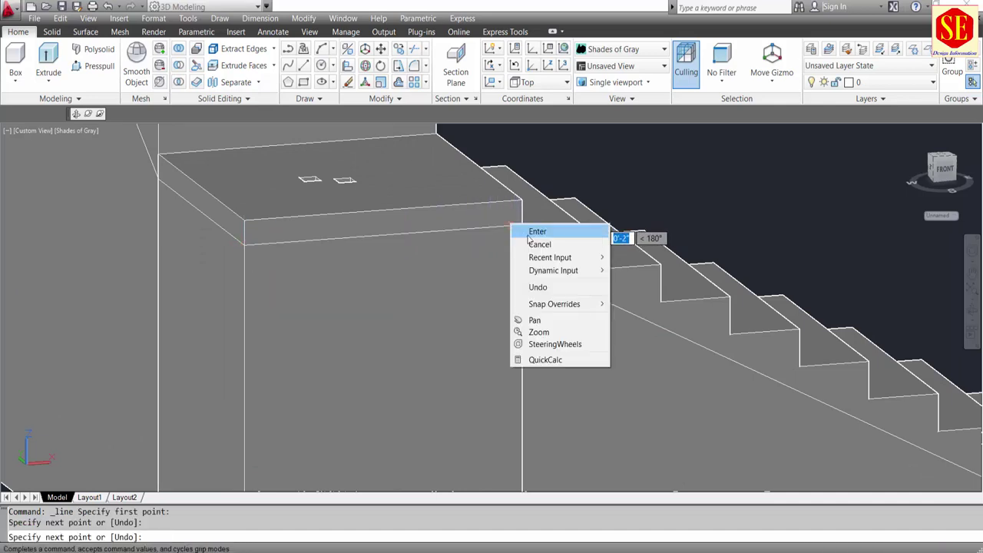
{"action": "left_click", "coordinate": [537, 229]}
{"action": "middle_click_drag", "start_coordinate": [434, 289], "coordinate": [114, 432], "text": "shift"}
{"action": "type", "text": "F"}
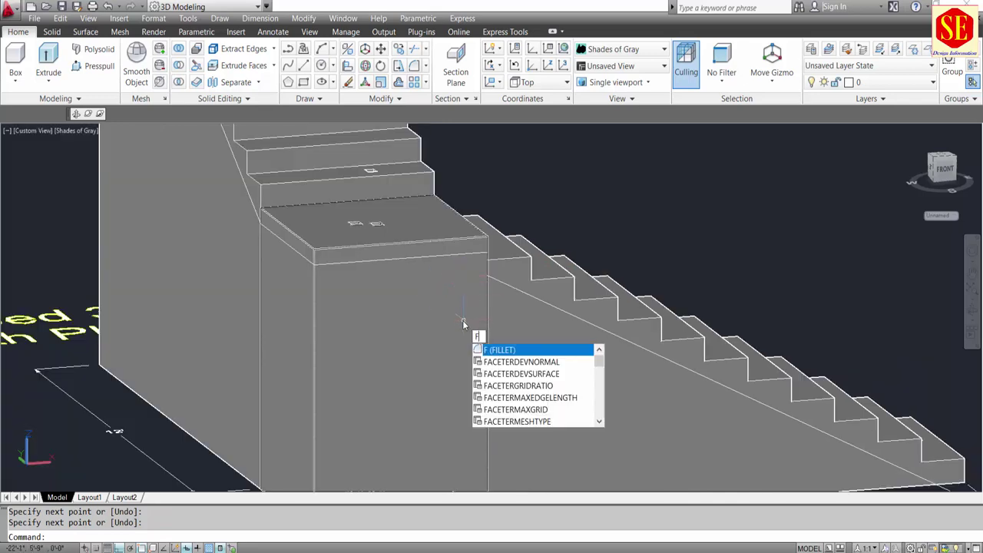
Fillet the new landing line with the flight's sloped edge at radius 0 to close the corner.
{"action": "key", "text": "Return"}
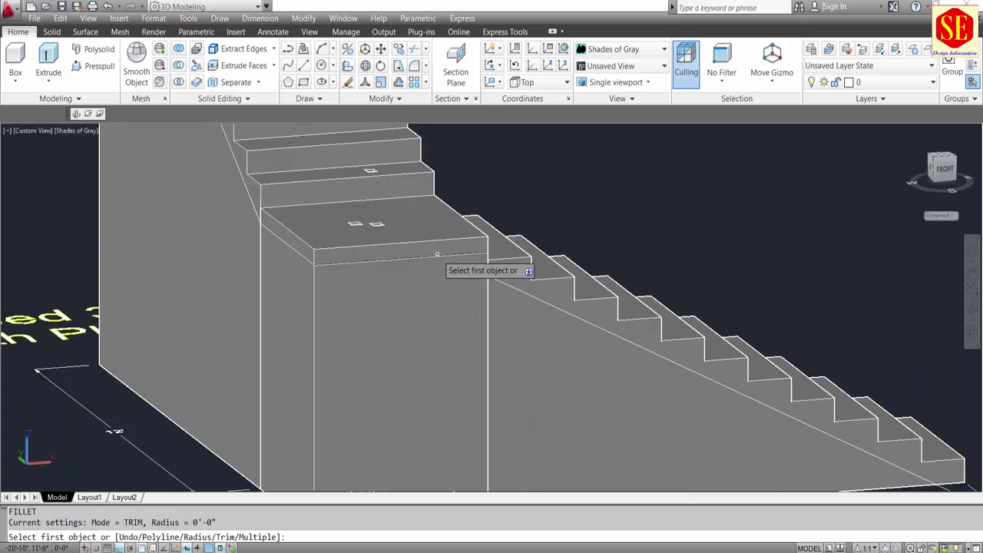
{"action": "left_click", "coordinate": [437, 255]}
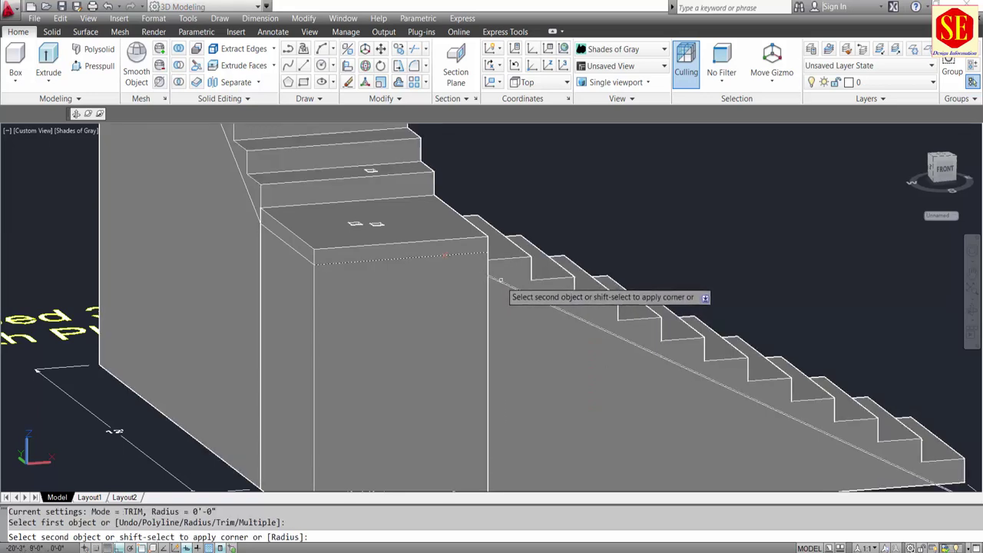
{"action": "left_click", "coordinate": [500, 281]}
{"action": "scroll", "coordinate": [468, 282], "scroll_direction": "down", "scroll_amount": 2}
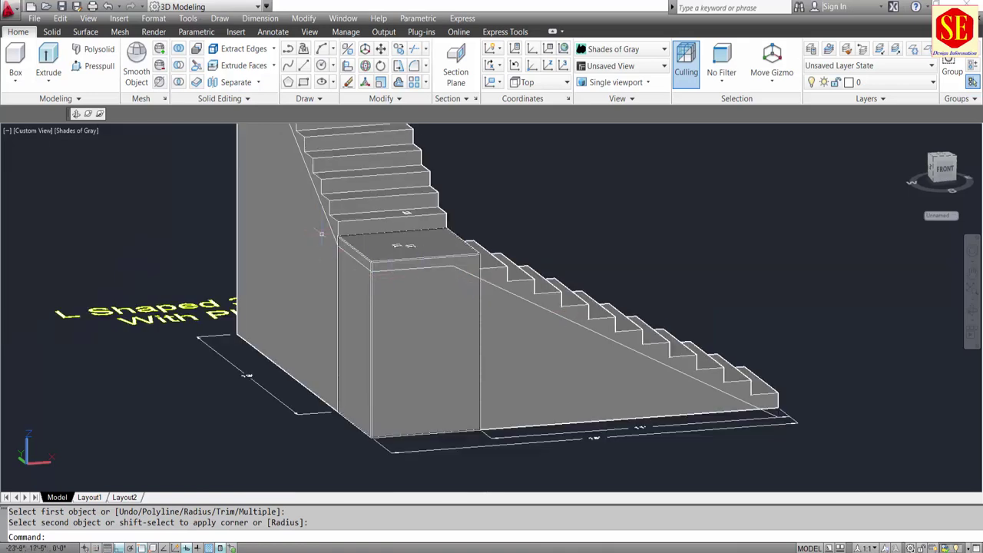
{"action": "middle_click_drag", "start_coordinate": [321, 233], "coordinate": [332, 275]}
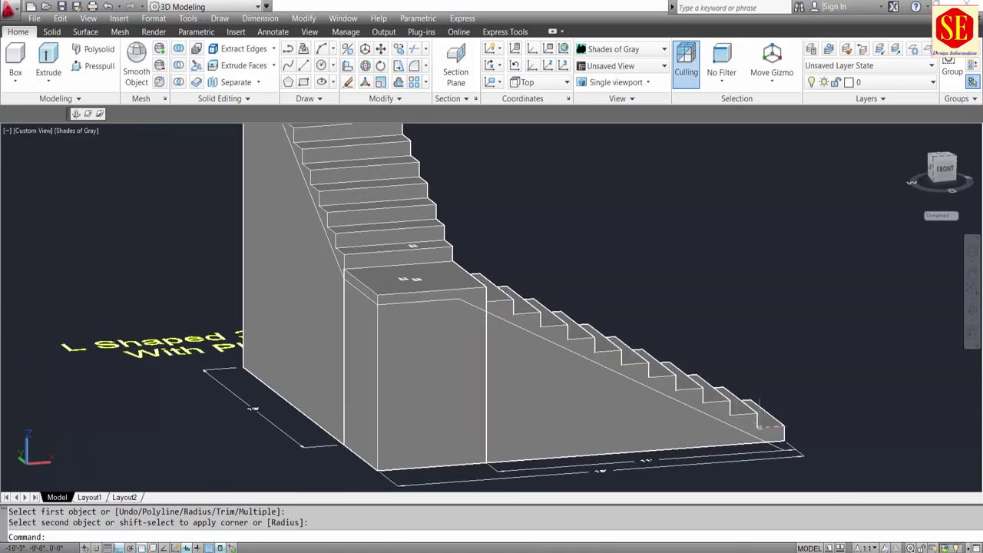
{"action": "mouse_move", "coordinate": [259, 278]}
{"action": "middle_mouse_down"}
{"action": "mouse_move", "coordinate": [286, 369]}
{"action": "mouse_move", "coordinate": [358, 350]}
{"action": "middle_mouse_up"}
{"action": "scroll", "coordinate": [359, 350], "scroll_direction": "down", "scroll_amount": 3}
{"action": "key", "text": "Escape"}
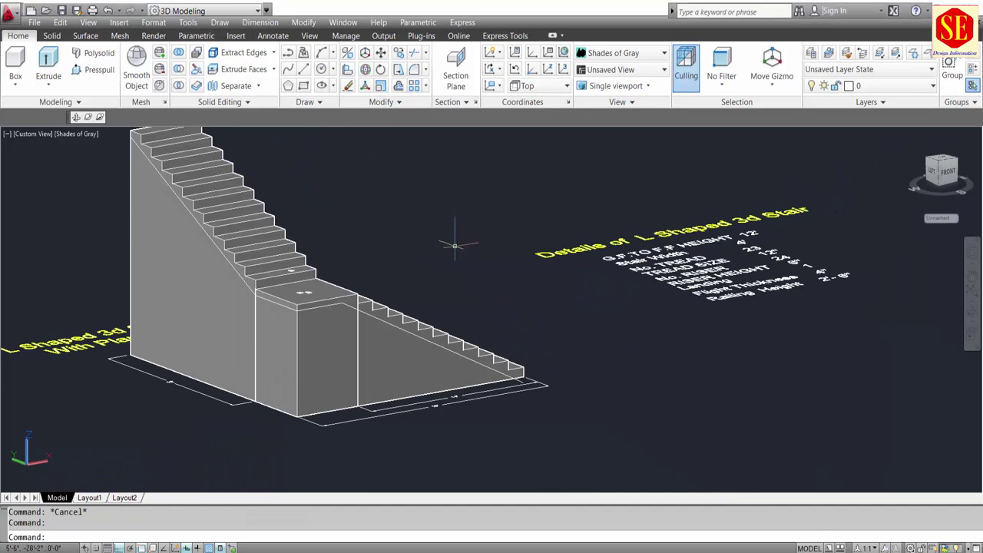
{"action": "scroll", "coordinate": [455, 258], "scroll_direction": "down", "scroll_amount": 2}
{"action": "mouse_move", "coordinate": [439, 268]}
{"action": "middle_mouse_down", "text": "shift"}
{"action": "mouse_move", "coordinate": [433, 275]}
{"action": "mouse_move", "coordinate": [448, 279]}
{"action": "mouse_move", "coordinate": [438, 285]}
{"action": "middle_mouse_up", "text": "shift"}
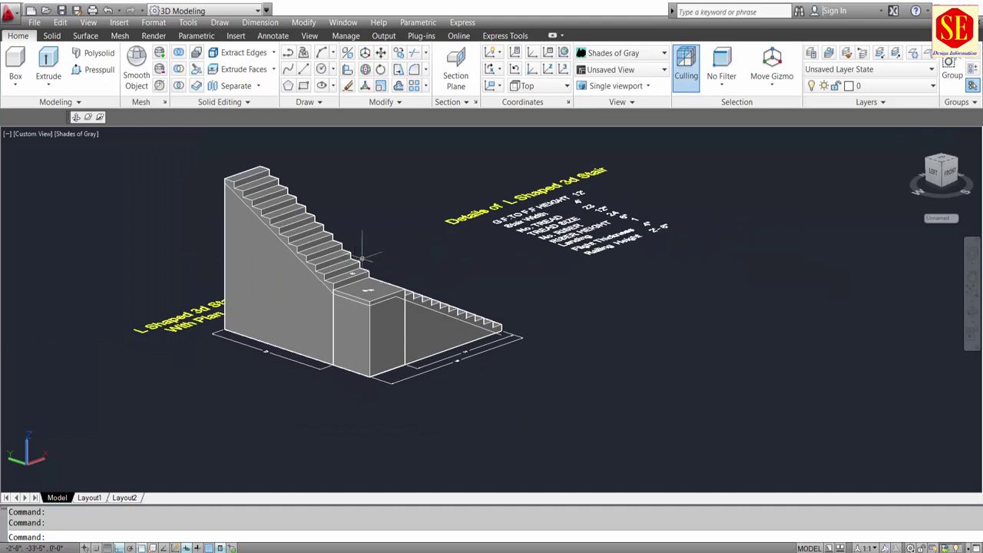
Presspull away the regions beneath the upper flight and beneath the landing.
{"action": "left_click", "coordinate": [79, 71]}
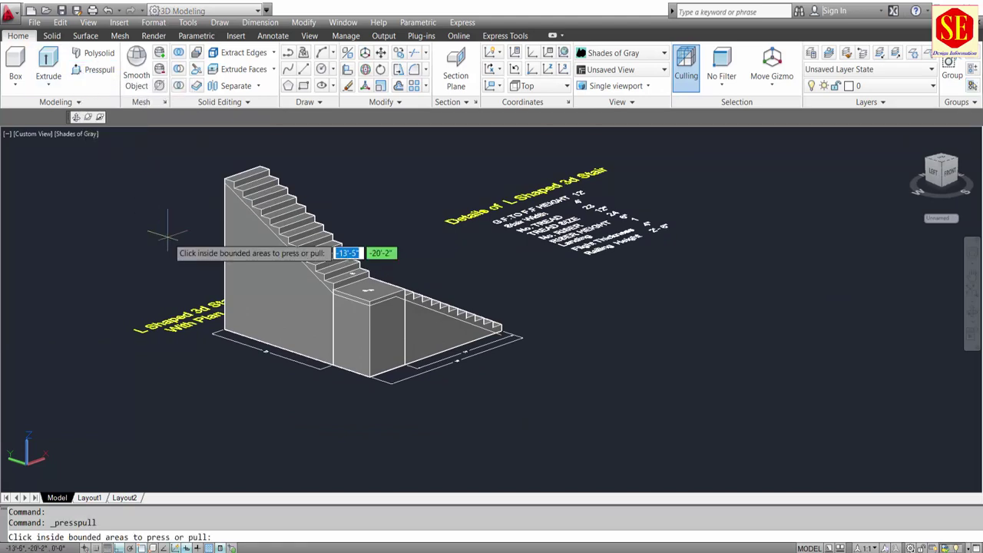
{"action": "left_click", "coordinate": [262, 263]}
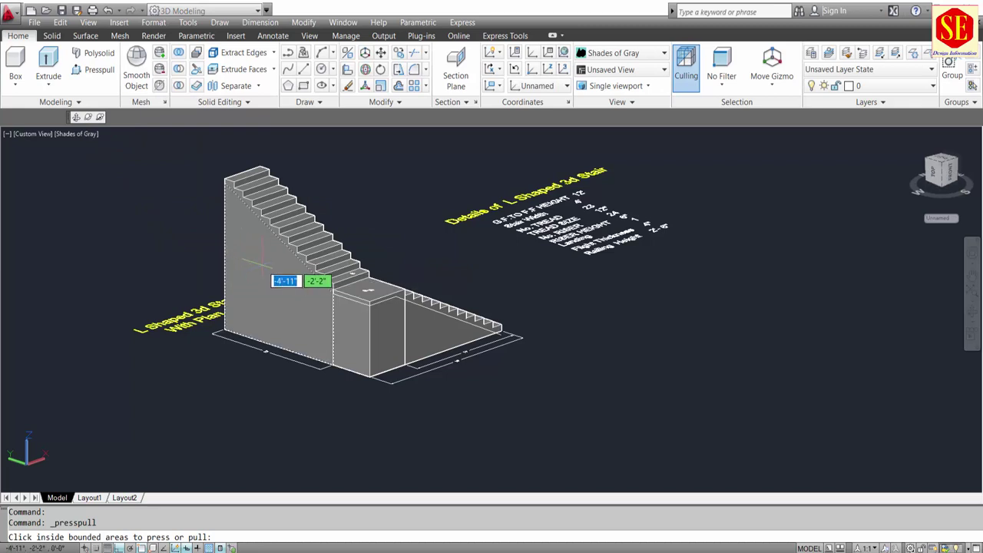
{"action": "left_click", "coordinate": [263, 269]}
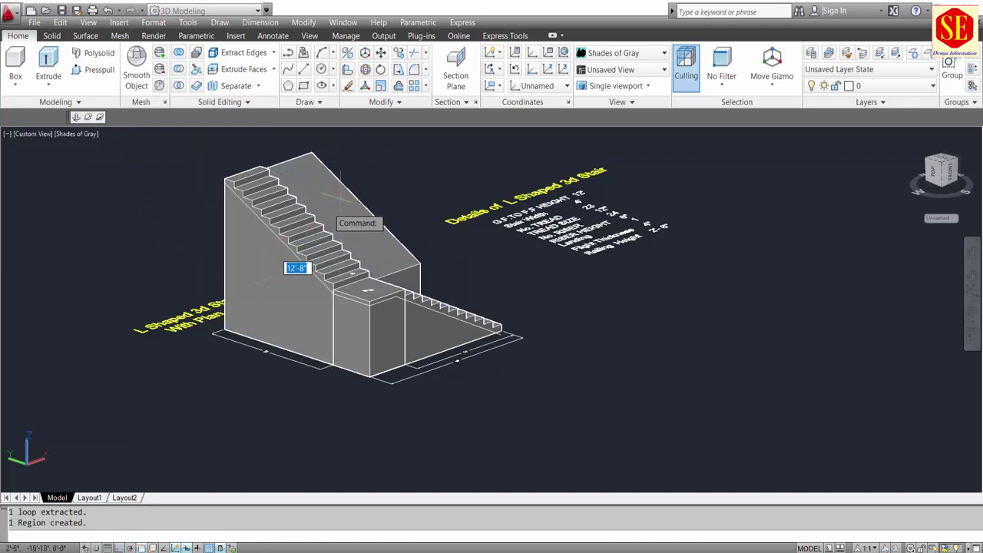
{"action": "left_click", "coordinate": [140, 286]}
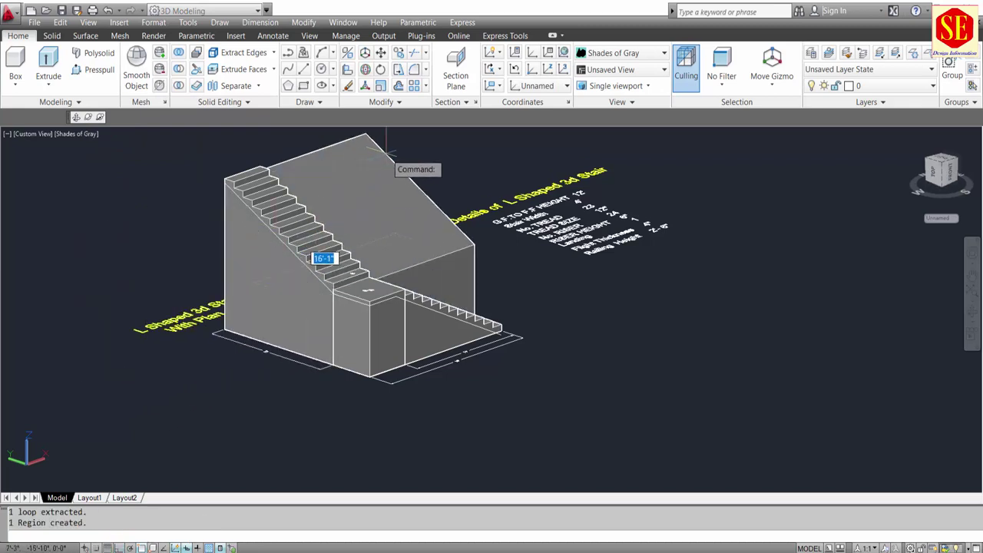
{"action": "key", "text": "Escape"}
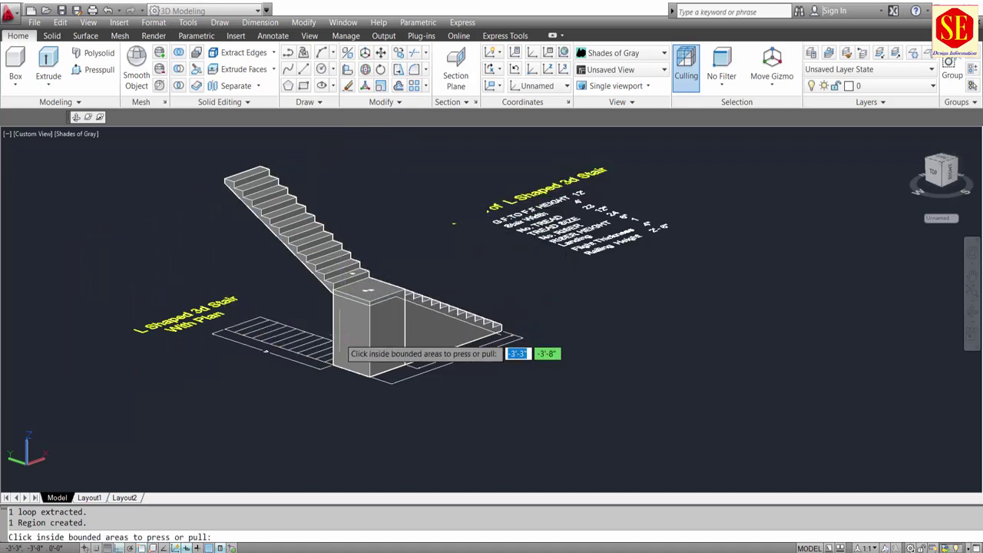
{"action": "left_click", "coordinate": [369, 290]}
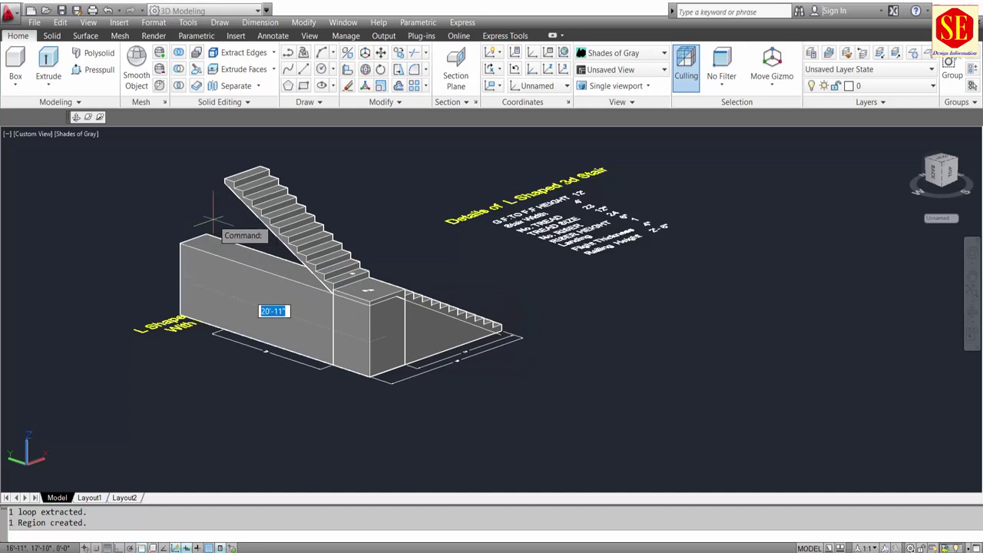
{"action": "left_click", "coordinate": [265, 311]}
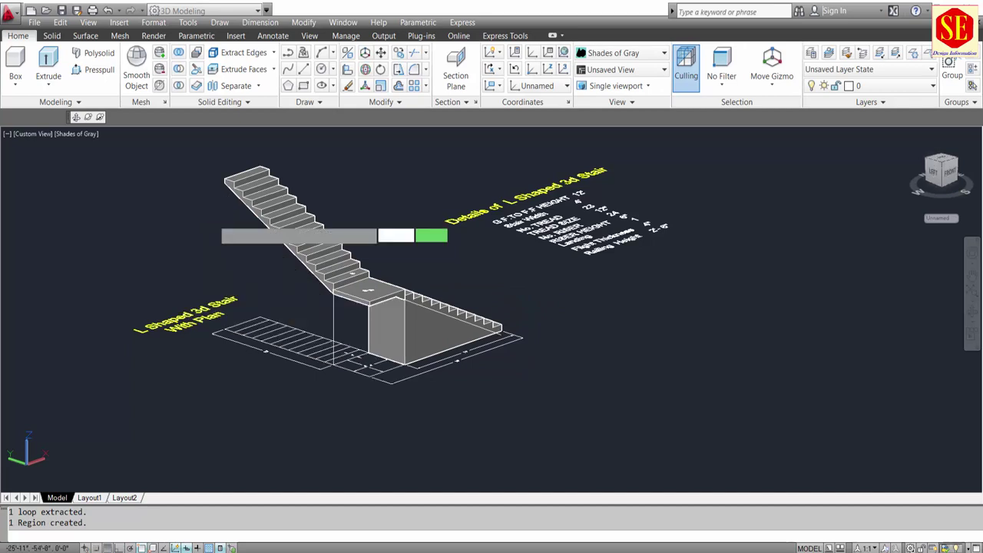
Presspull away the region beneath the lower flight, then end the command.
{"action": "left_click", "coordinate": [421, 329]}
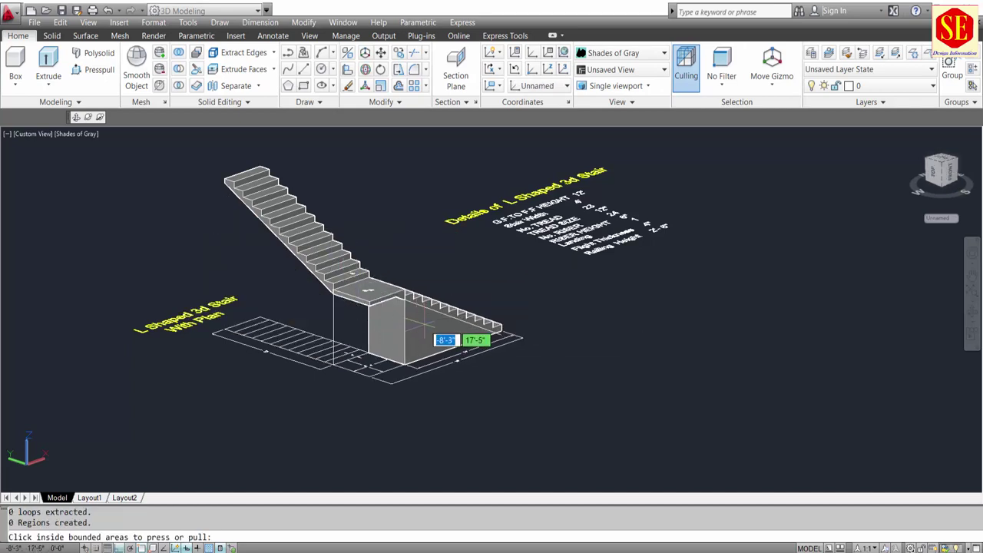
{"action": "scroll", "coordinate": [421, 328], "scroll_direction": "up", "scroll_amount": 1}
{"action": "scroll", "coordinate": [434, 325], "scroll_direction": "up", "scroll_amount": 1}
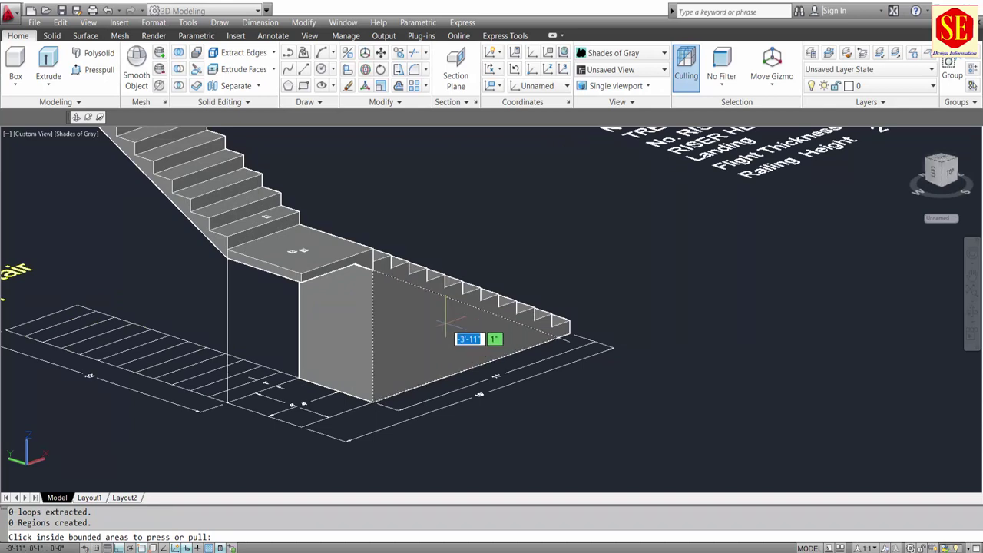
{"action": "left_click", "coordinate": [434, 308]}
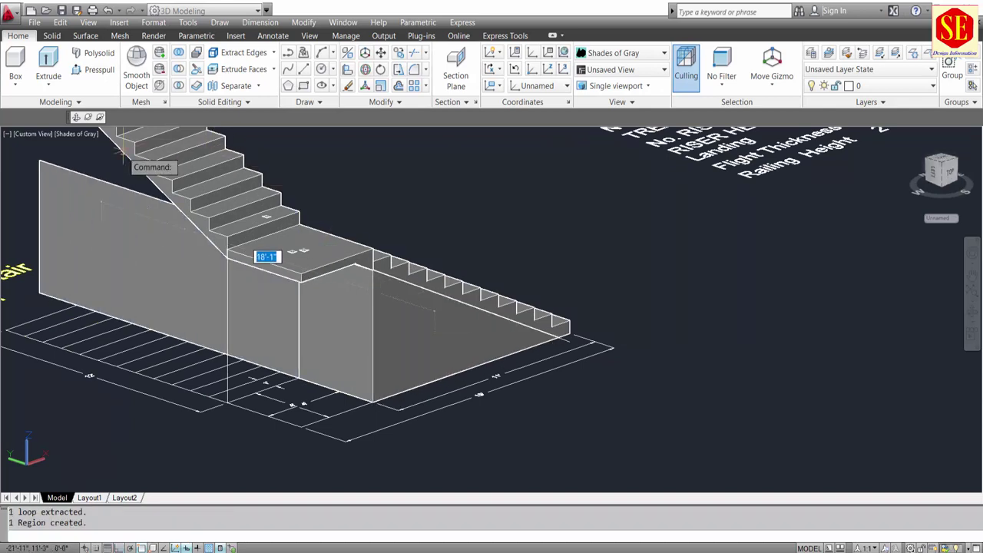
{"action": "key", "text": "Escape"}
{"action": "scroll", "coordinate": [307, 292], "scroll_direction": "down", "scroll_amount": 2}
{"action": "key", "text": "Return"}
{"action": "scroll", "coordinate": [403, 326], "scroll_direction": "down", "scroll_amount": 1}
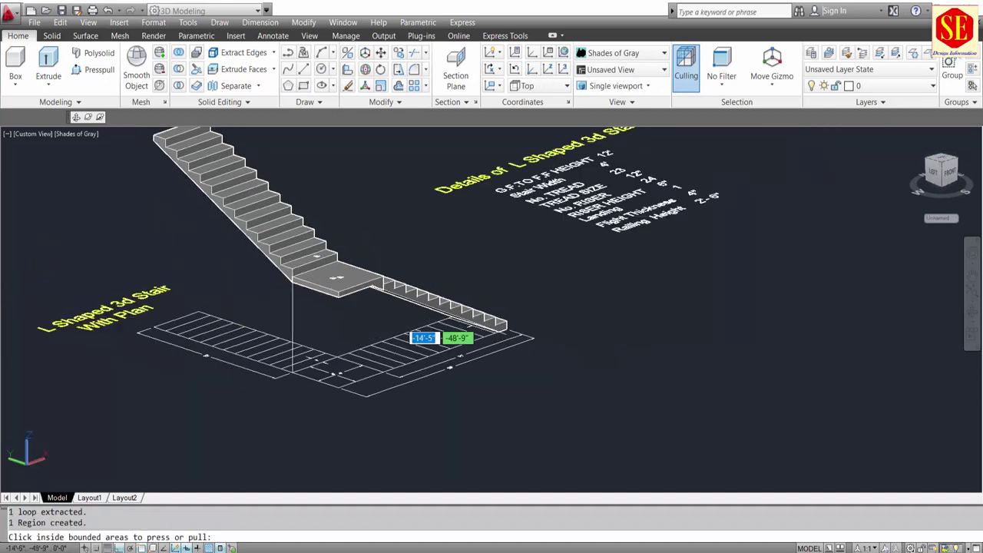
{"action": "key", "text": "Return"}
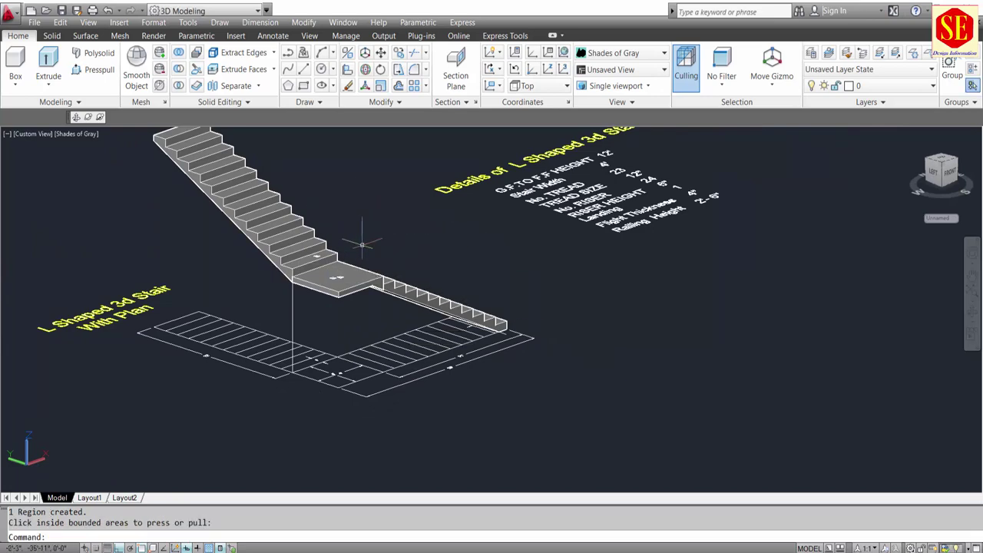
{"action": "middle_click_drag", "start_coordinate": [427, 269], "coordinate": [284, 267], "text": "shift"}
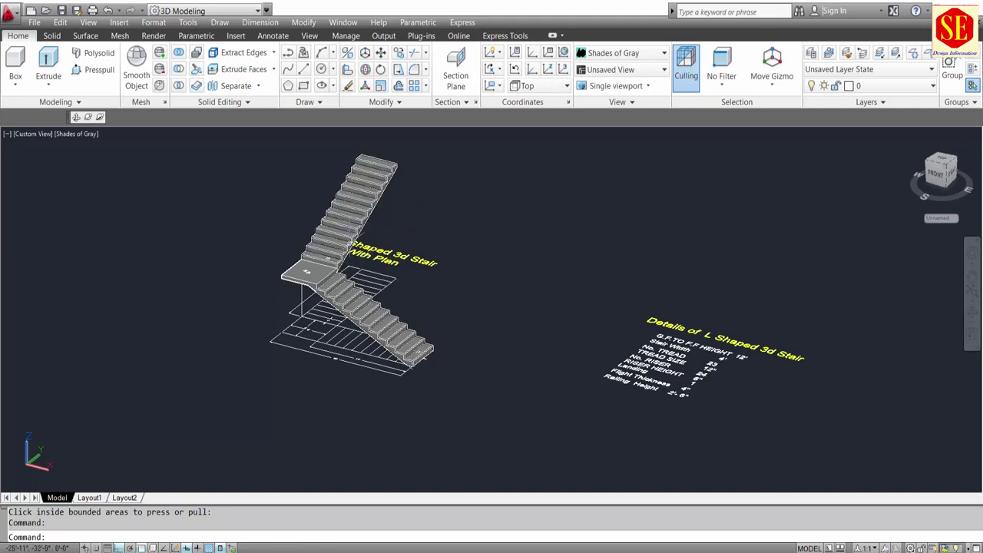
Move the 3D stair to the left of the plan.
{"action": "left_click", "coordinate": [361, 215]}
{"action": "key", "text": "Return"}
{"action": "left_click", "coordinate": [441, 281]}
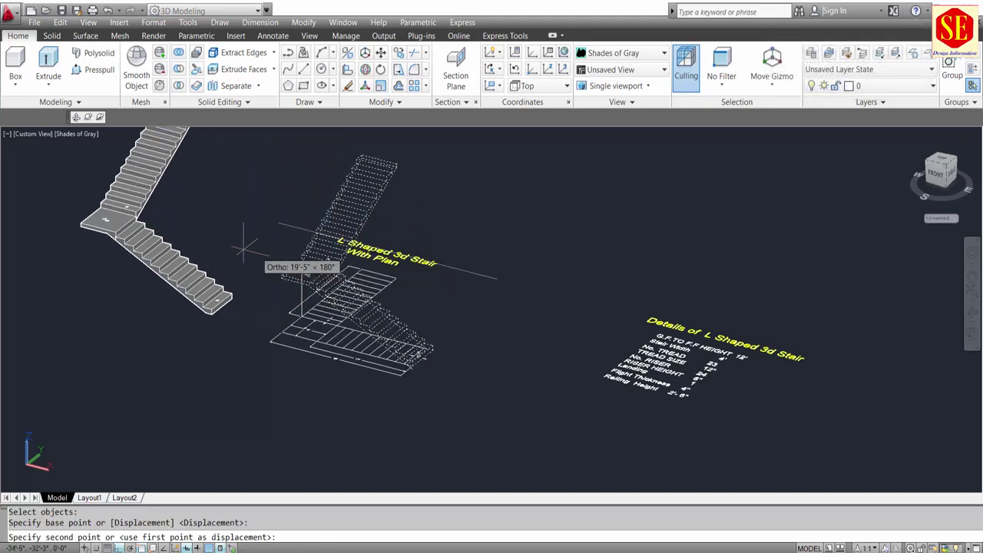
{"action": "left_click", "coordinate": [198, 211]}
{"action": "middle_click_drag", "start_coordinate": [287, 228], "coordinate": [444, 311]}
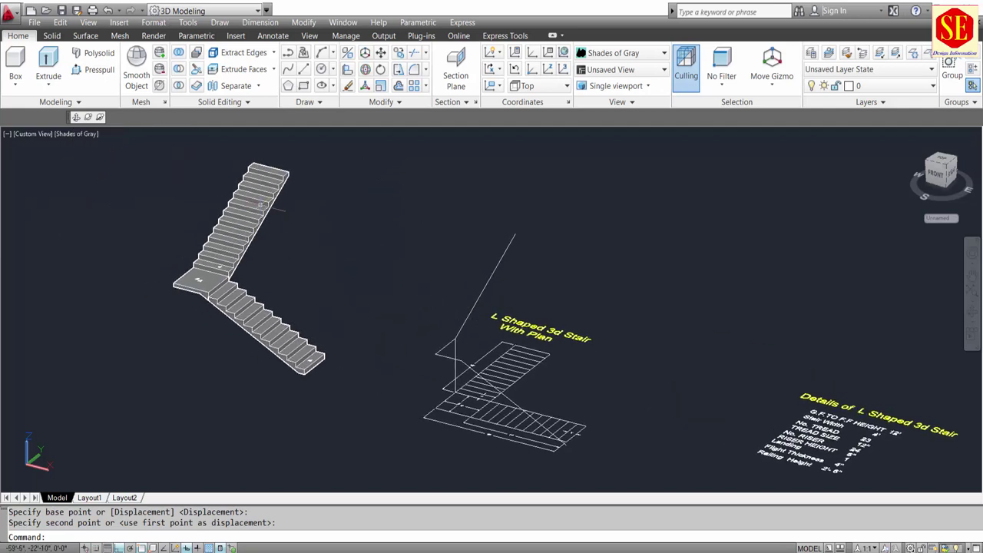
Erase the two sloped construction lines across the stair plan.
{"action": "left_click", "coordinate": [553, 227]}
{"action": "left_click", "coordinate": [467, 254]}
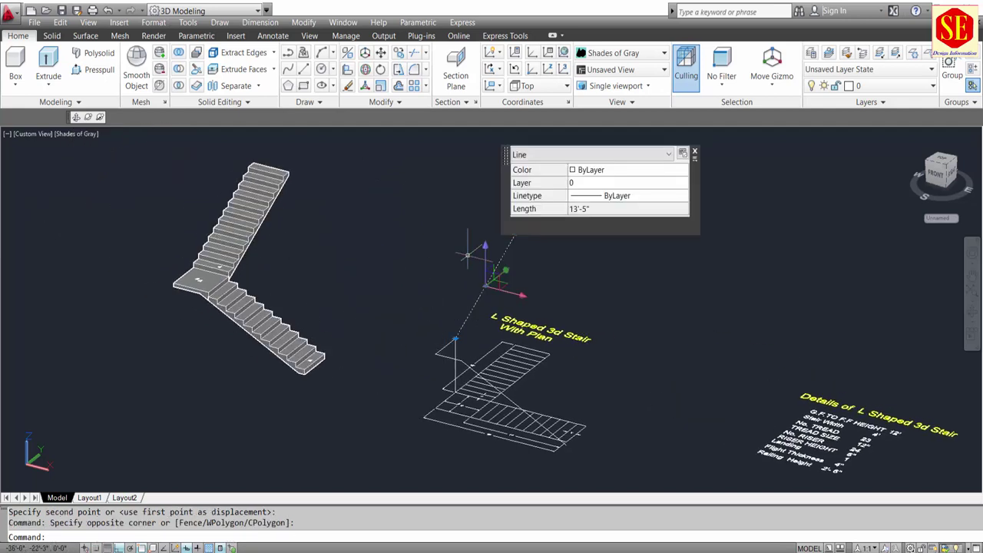
{"action": "key", "text": "Delete"}
{"action": "scroll", "coordinate": [466, 334], "scroll_direction": "up", "scroll_amount": 2}
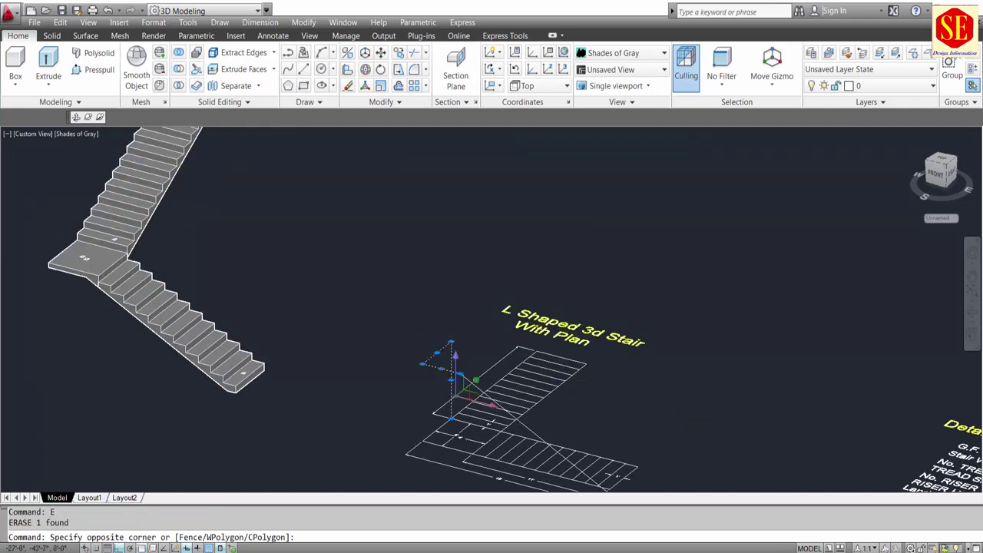
{"action": "middle_click_drag", "start_coordinate": [470, 370], "coordinate": [444, 285]}
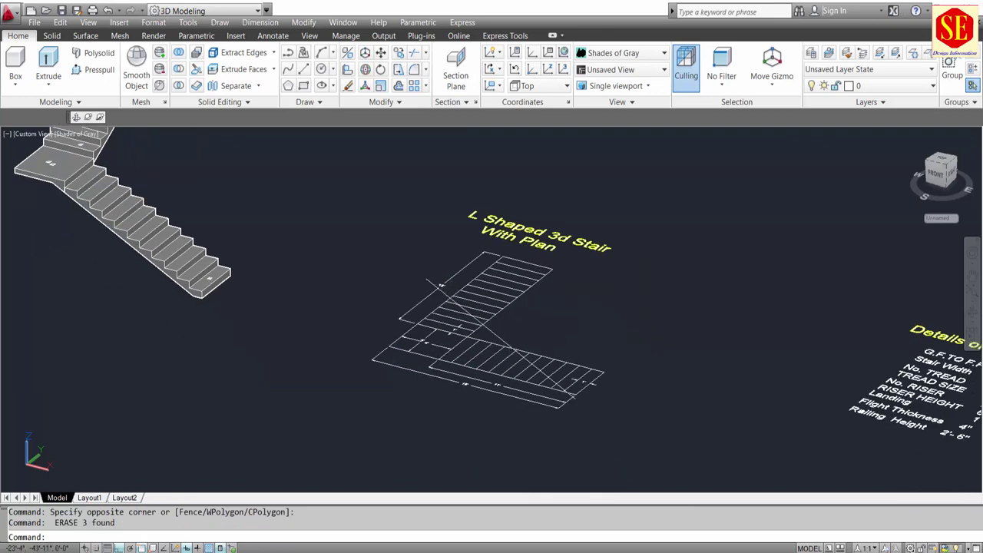
{"action": "left_click", "coordinate": [440, 286]}
{"action": "key", "text": "Delete"}
{"action": "scroll", "coordinate": [440, 286], "scroll_direction": "down", "scroll_amount": 3}
{"action": "scroll", "coordinate": [461, 307], "scroll_direction": "down", "scroll_amount": 1}
{"action": "scroll", "coordinate": [345, 265], "scroll_direction": "up", "scroll_amount": 2}
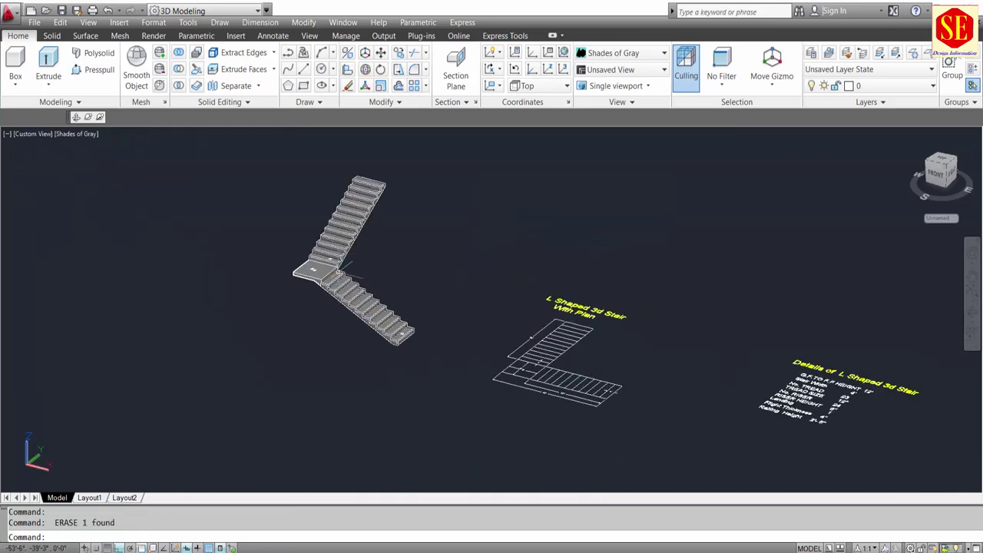
{"action": "scroll", "coordinate": [350, 265], "scroll_direction": "up", "scroll_amount": 2}
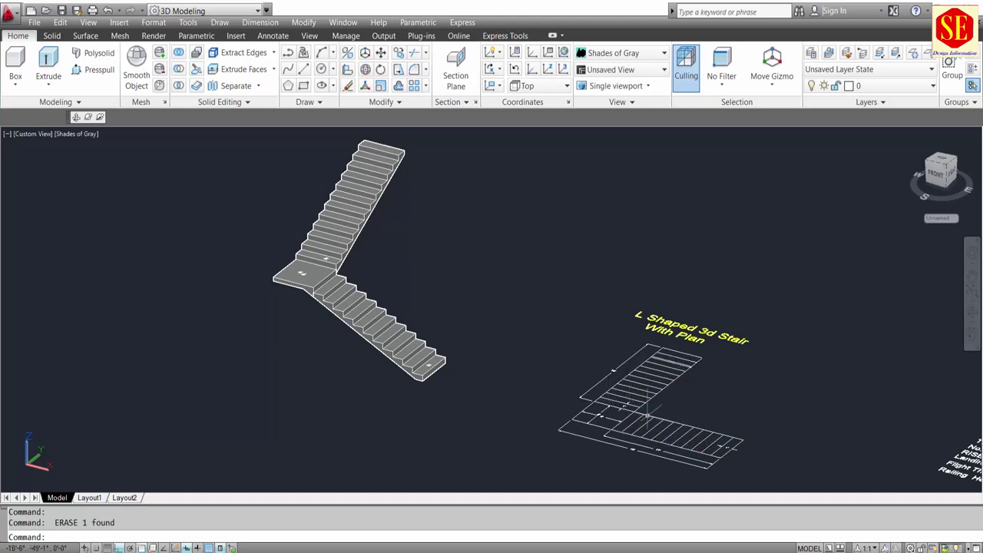
{"action": "middle_click_drag", "start_coordinate": [554, 338], "coordinate": [424, 349]}
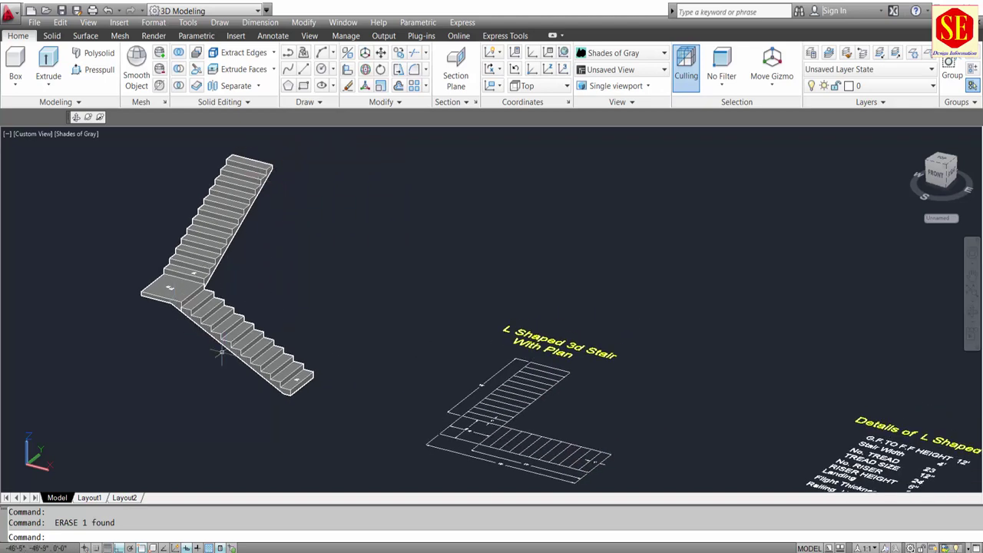
Switch the viewport to the Top preset view and zoom out over the drawing.
{"action": "left_click", "coordinate": [31, 133]}
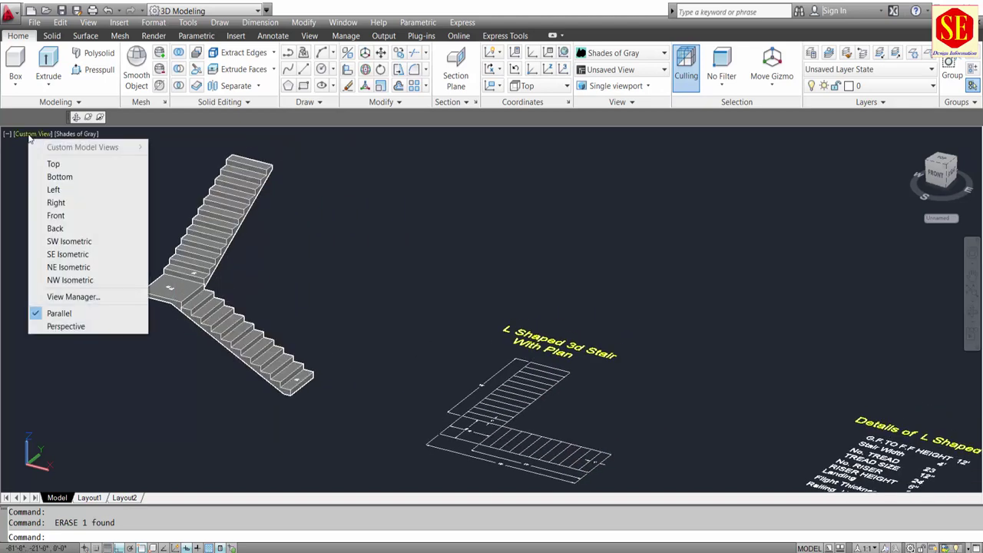
{"action": "left_click", "coordinate": [52, 163]}
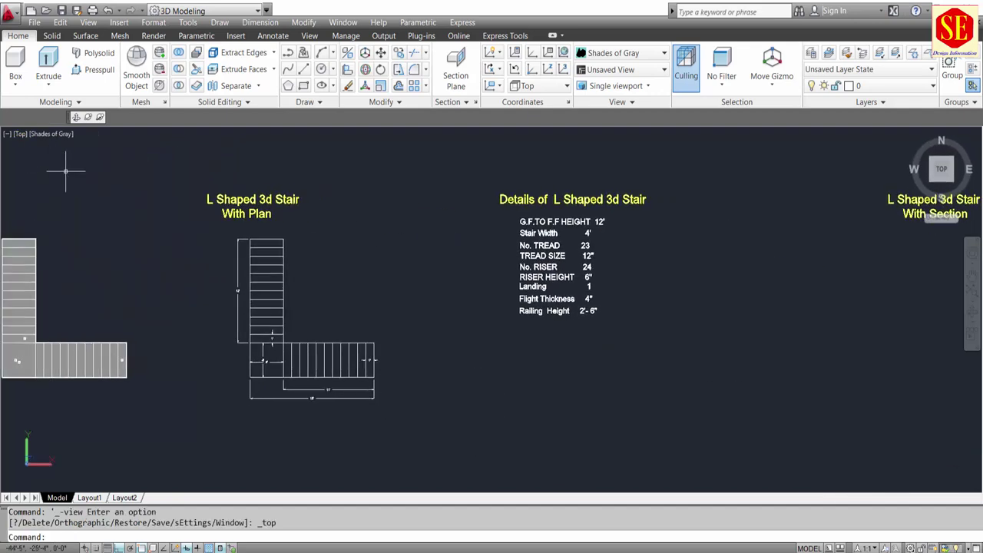
{"action": "scroll", "coordinate": [482, 350], "scroll_direction": "down", "scroll_amount": 2}
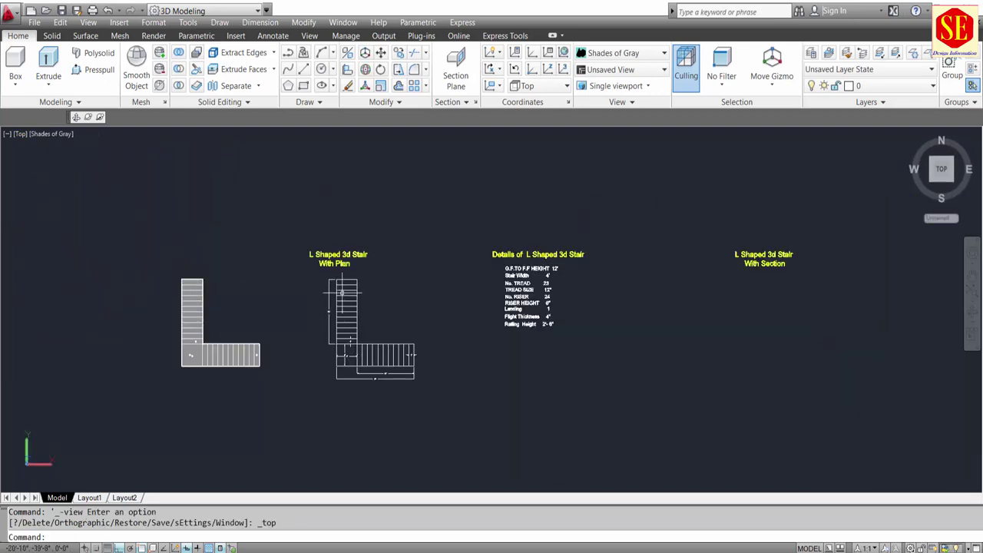
{"action": "middle_click_drag", "start_coordinate": [808, 281], "coordinate": [692, 285]}
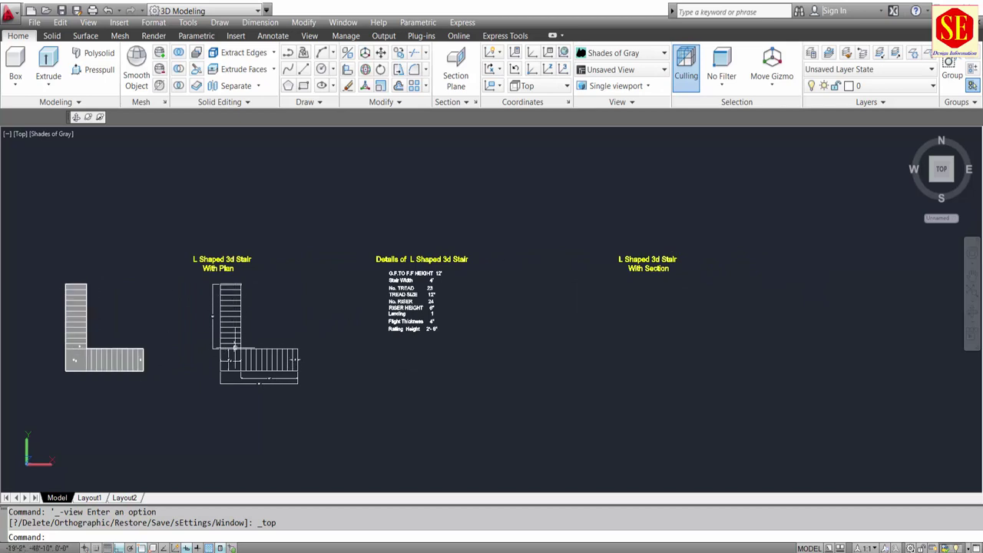
{"action": "scroll", "coordinate": [615, 315], "scroll_direction": "up", "scroll_amount": 3}
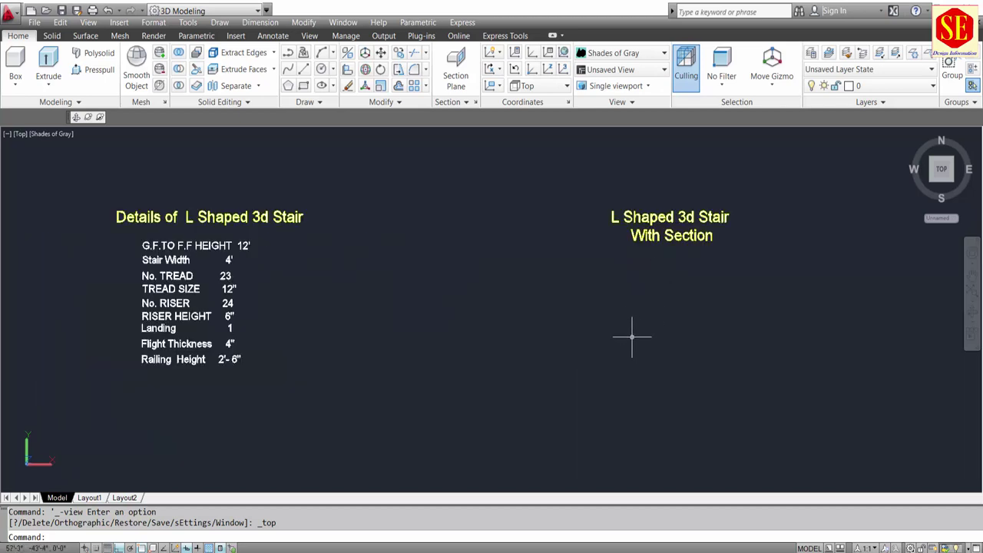
{"action": "scroll", "coordinate": [632, 335], "scroll_direction": "down", "scroll_amount": 2}
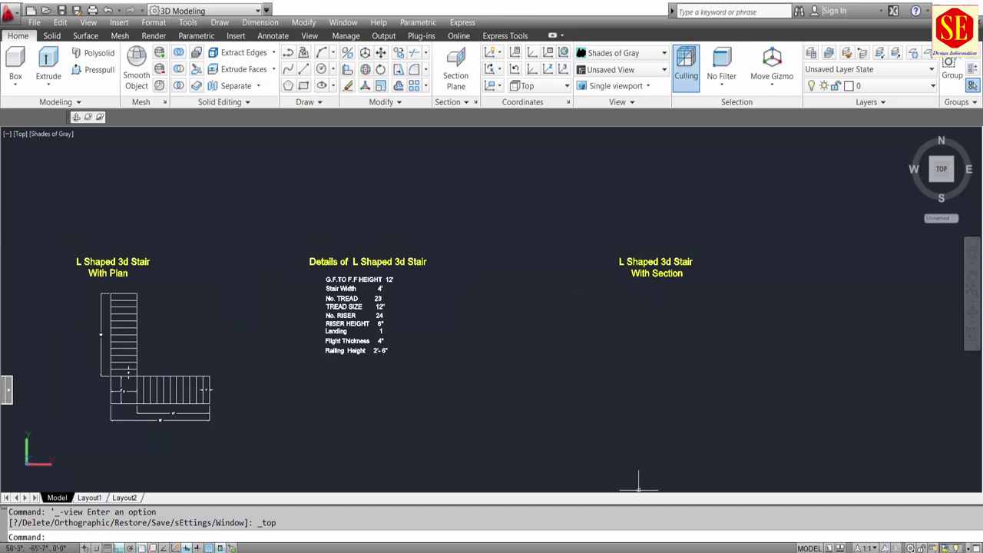
{"action": "scroll", "coordinate": [230, 380], "scroll_direction": "up", "scroll_amount": 2}
{"action": "scroll", "coordinate": [285, 340], "scroll_direction": "down", "scroll_amount": 2}
Centre the view on the empty With Section area beside the stair details table.
{"action": "middle_click_drag", "start_coordinate": [112, 347], "coordinate": [274, 354]}
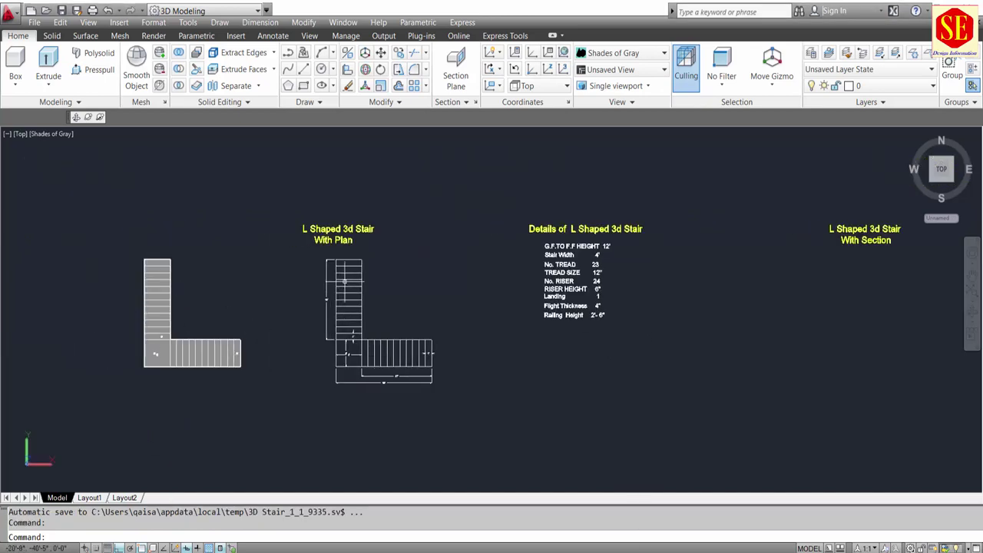
{"action": "scroll", "coordinate": [398, 374], "scroll_direction": "up", "scroll_amount": 3}
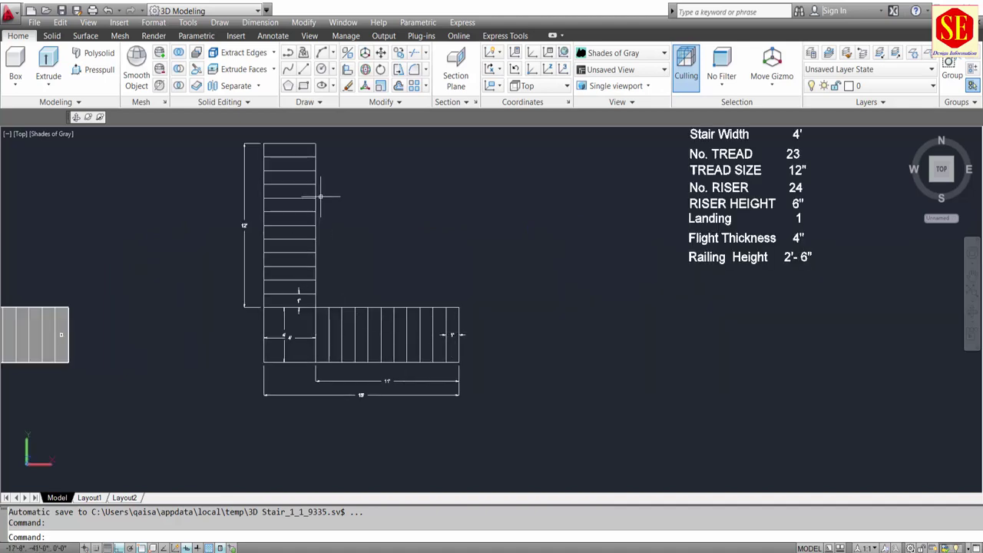
{"action": "middle_click_drag", "start_coordinate": [364, 224], "coordinate": [292, 248]}
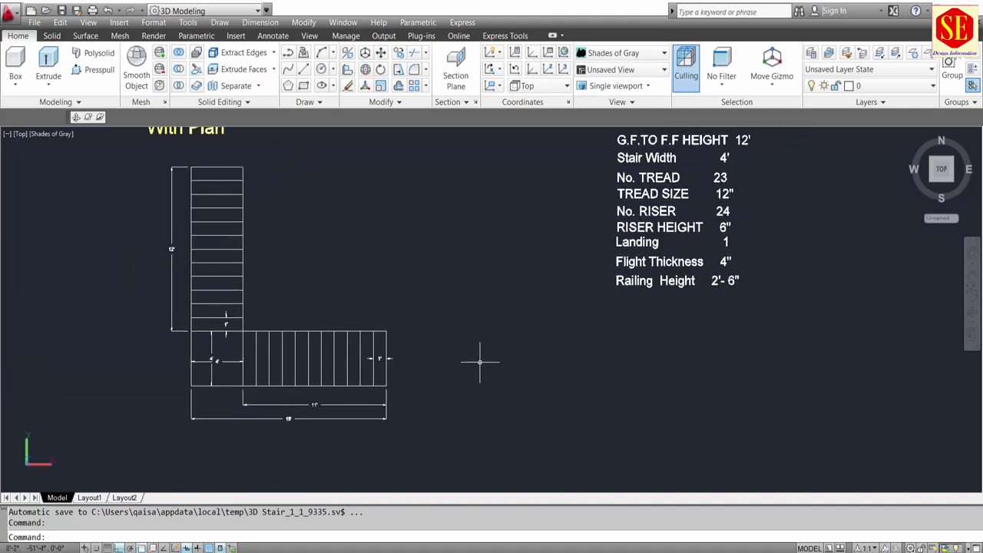
{"action": "middle_click_drag", "start_coordinate": [479, 361], "coordinate": [294, 415]}
{"action": "scroll", "coordinate": [309, 390], "scroll_direction": "down", "scroll_amount": 4}
{"action": "scroll", "coordinate": [630, 328], "scroll_direction": "up", "scroll_amount": 3}
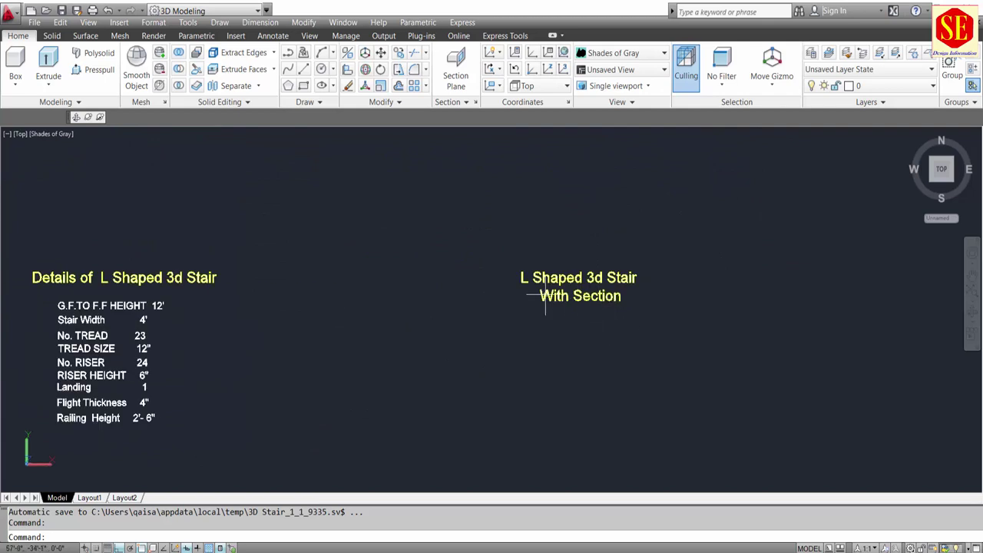
{"action": "mouse_move", "coordinate": [572, 387]}
{"action": "middle_mouse_down"}
{"action": "mouse_move", "coordinate": [575, 356]}
{"action": "mouse_move", "coordinate": [625, 314]}
{"action": "middle_mouse_up"}
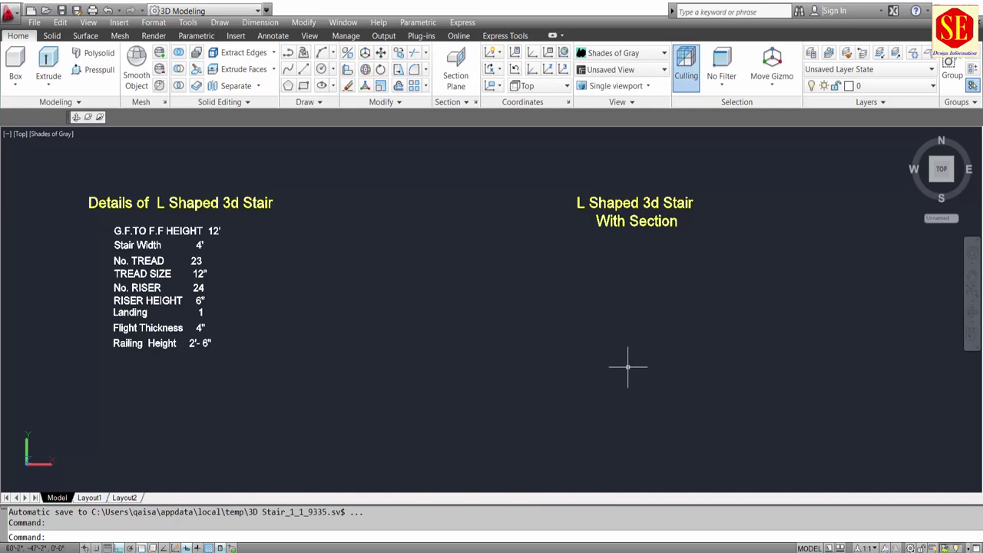
Draw a horizontal base line below the With Section title with LINE.
{"action": "type", "text": "L"}
{"action": "key", "text": "Return"}
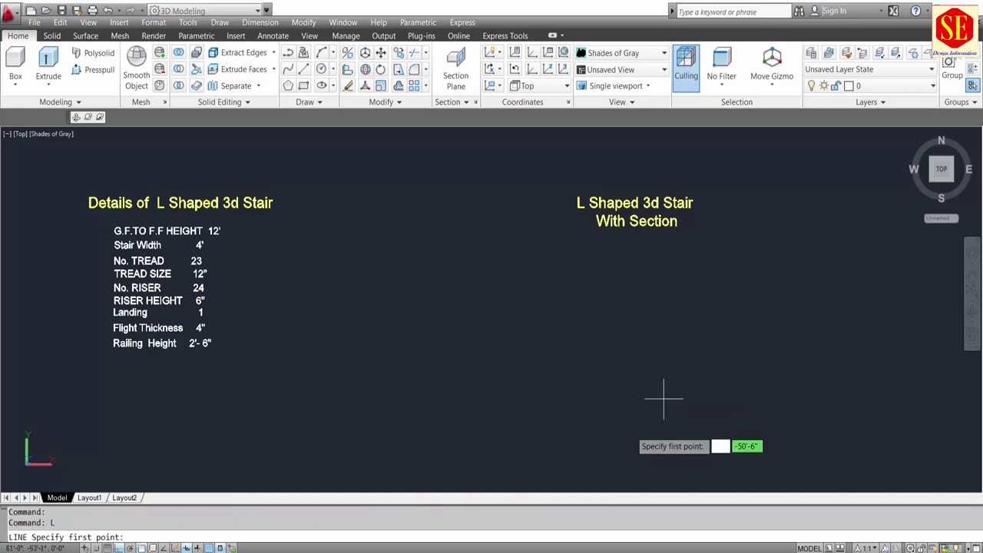
{"action": "left_click", "coordinate": [462, 431]}
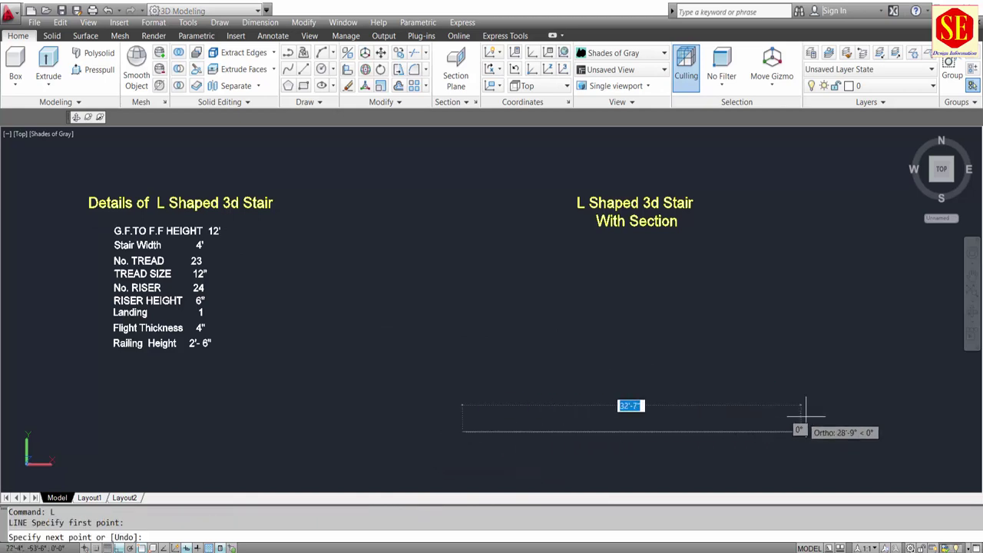
{"action": "left_click", "coordinate": [898, 431]}
{"action": "key", "text": "Escape"}
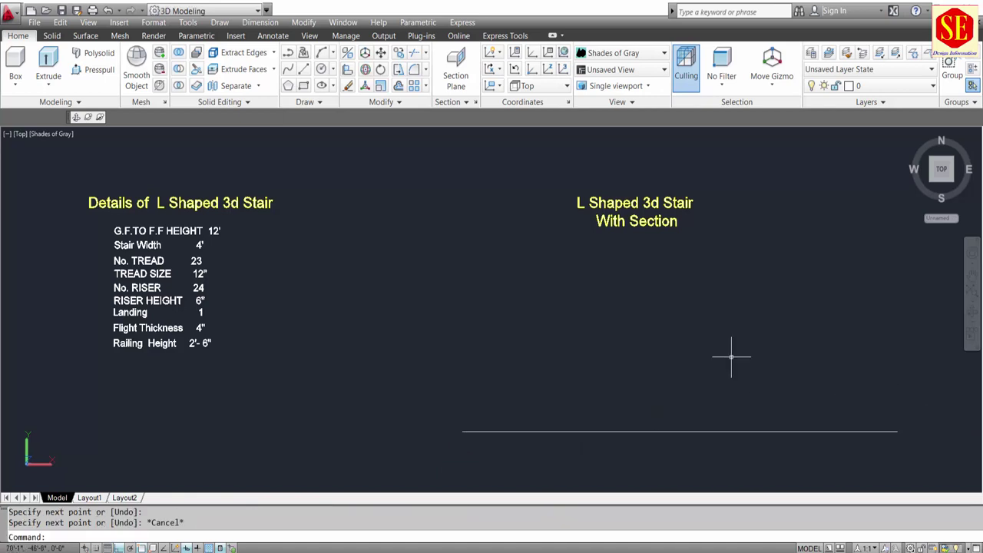
{"action": "type", "text": "O"}
Offset the base line upward twice at 6' spacing, giving three parallel lines.
{"action": "key", "text": "Return"}
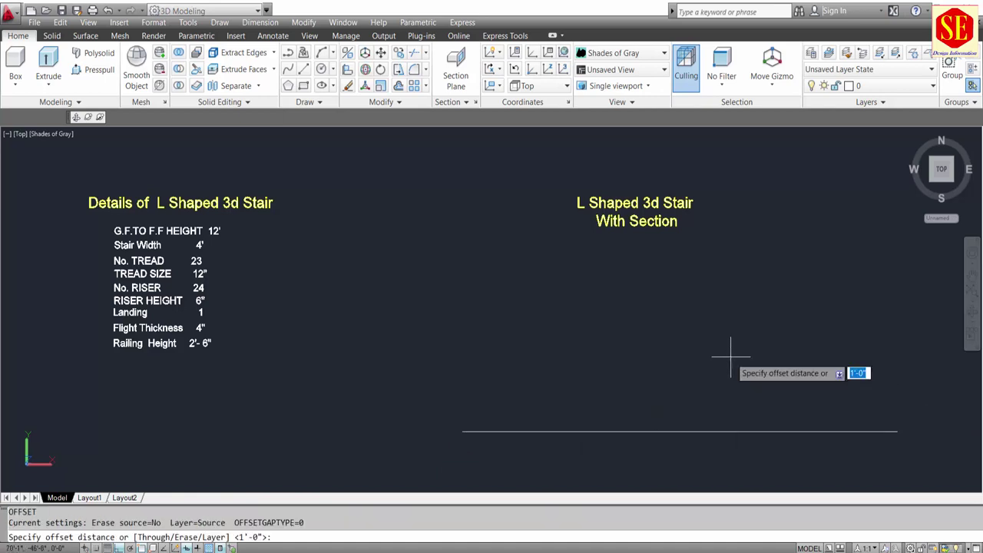
{"action": "type", "text": "6'"}
{"action": "key", "text": "Return"}
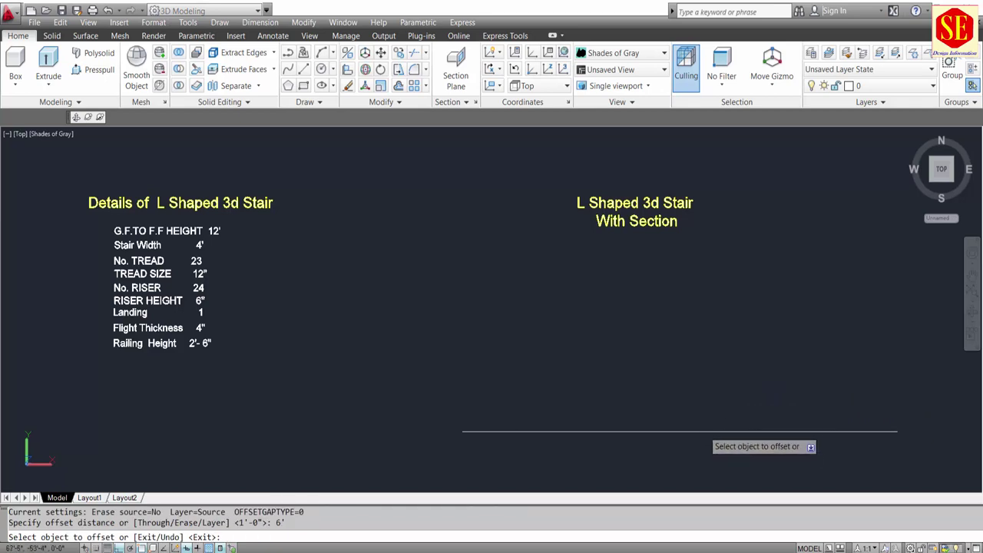
{"action": "left_click", "coordinate": [704, 430]}
{"action": "left_click", "coordinate": [690, 377]}
{"action": "left_click", "coordinate": [682, 367]}
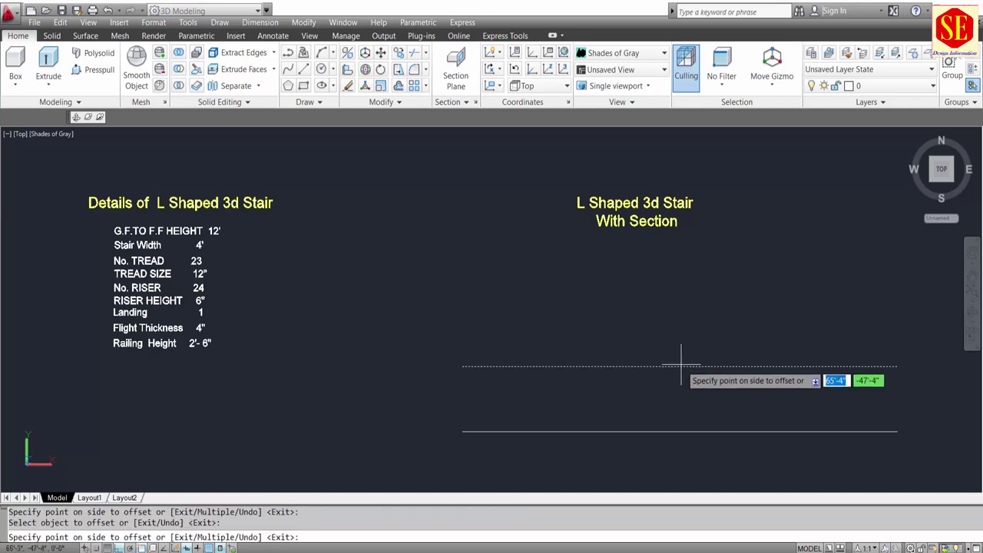
{"action": "left_click", "coordinate": [669, 333]}
{"action": "key", "text": "Escape"}
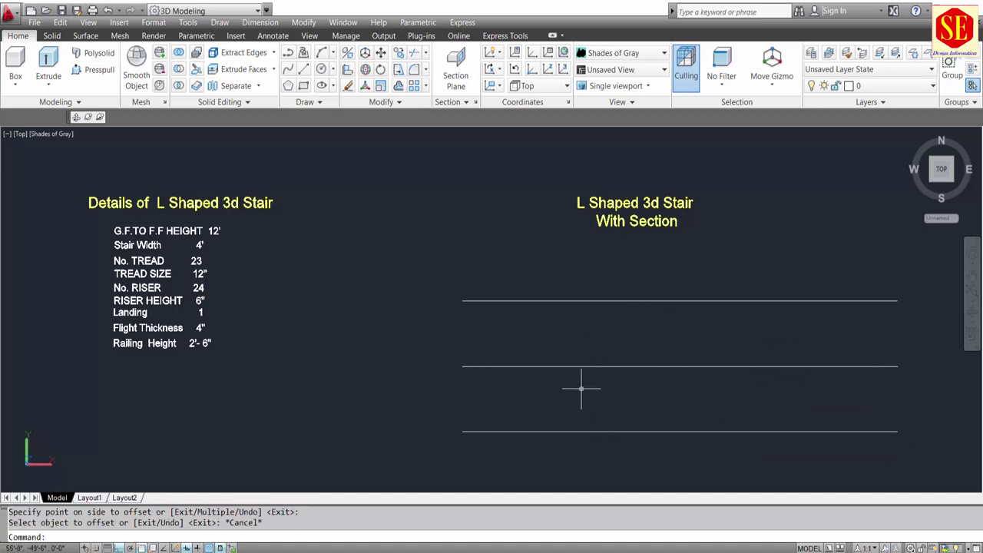
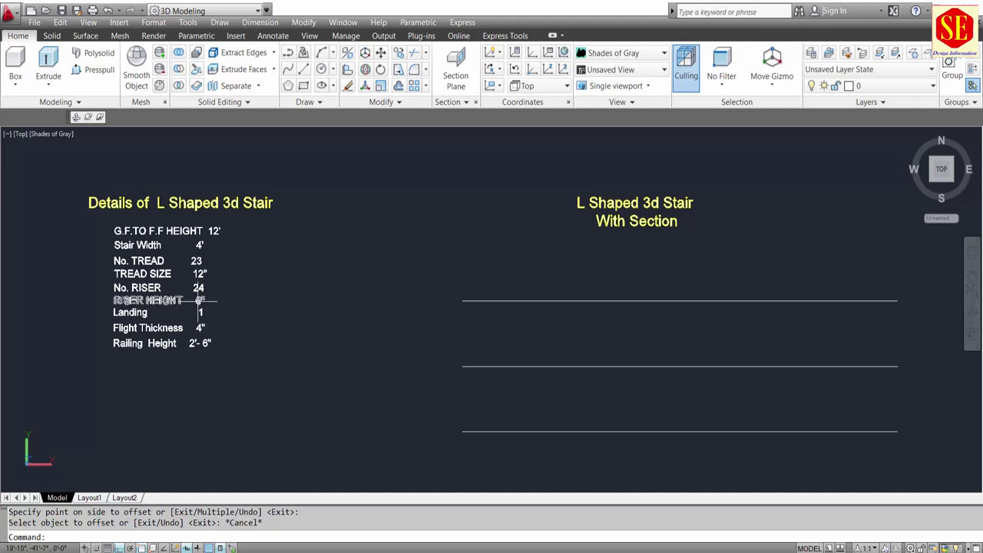
Start a polyline at the lower line's left end, drawing the first alternating 6" risers and 12" treads.
{"action": "scroll", "coordinate": [459, 443], "scroll_direction": "up", "scroll_amount": 2}
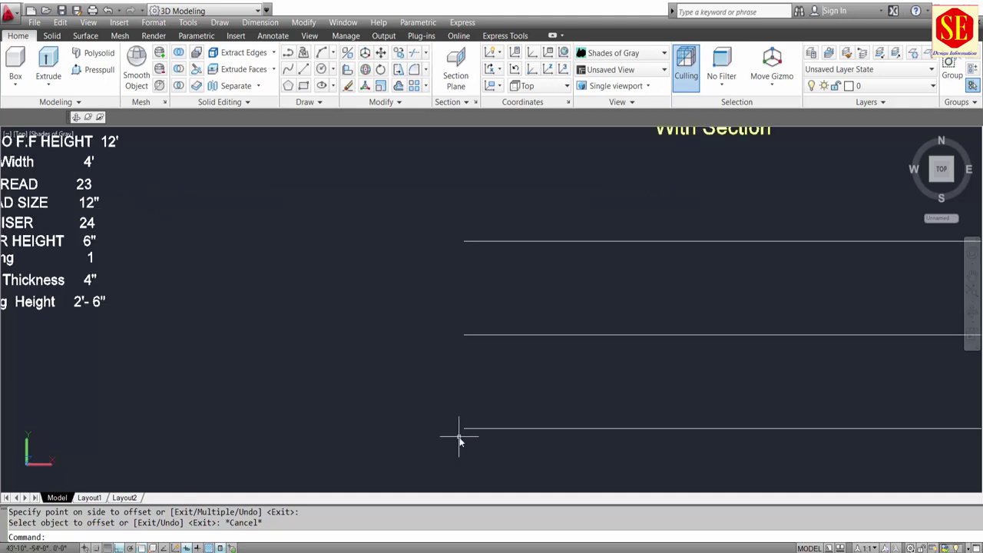
{"action": "type", "text": "l"}
{"action": "key", "text": "Escape"}
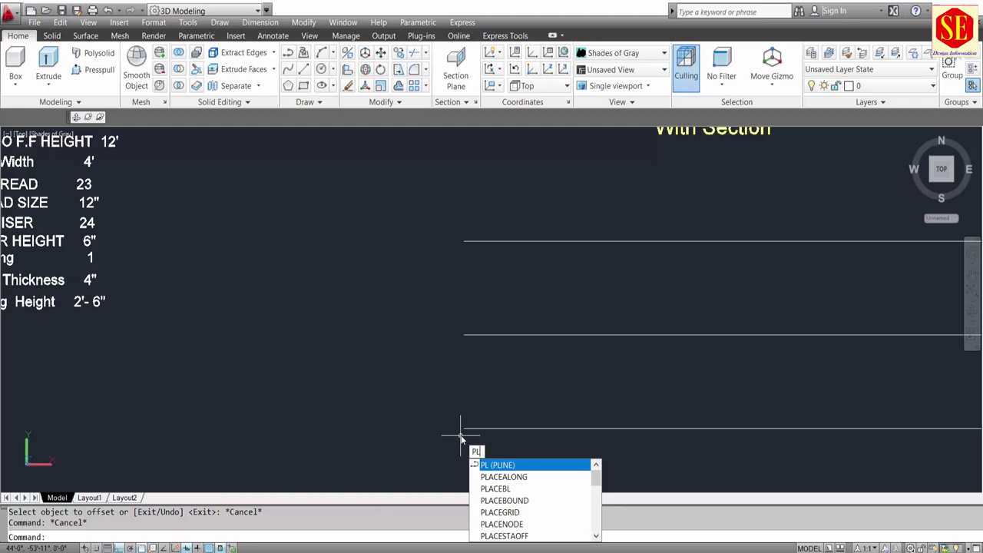
{"action": "key", "text": "Return"}
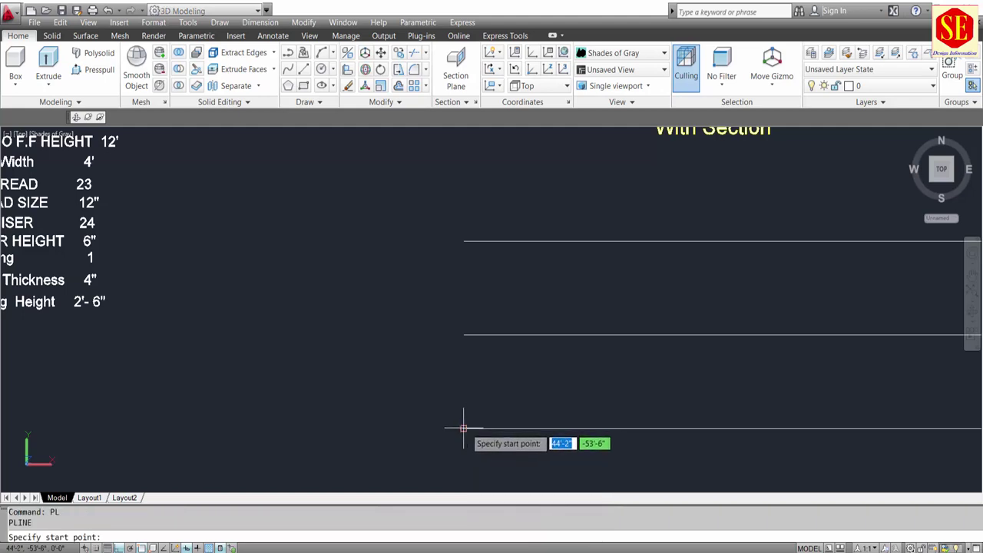
{"action": "left_click", "coordinate": [463, 428]}
{"action": "type", "text": "6"}
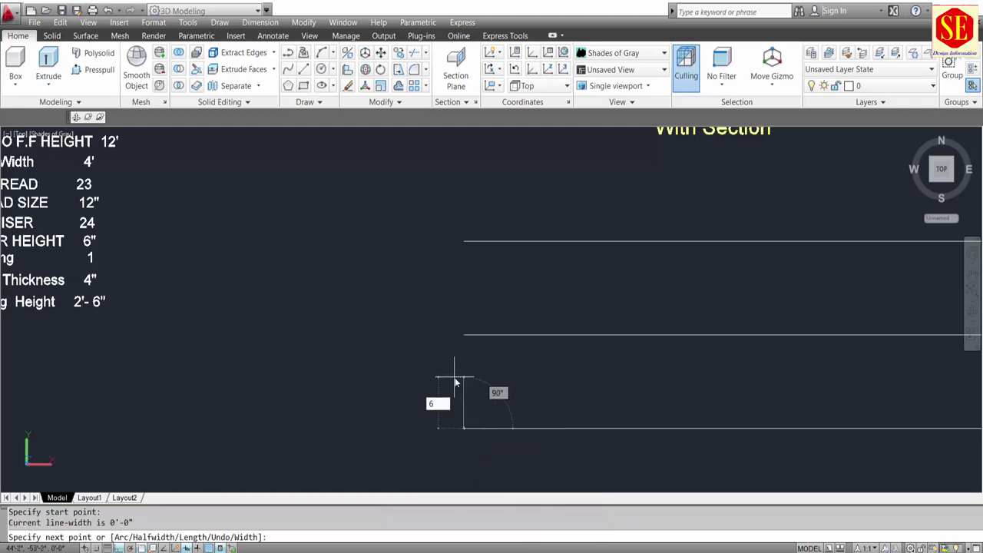
{"action": "key", "text": "Return"}
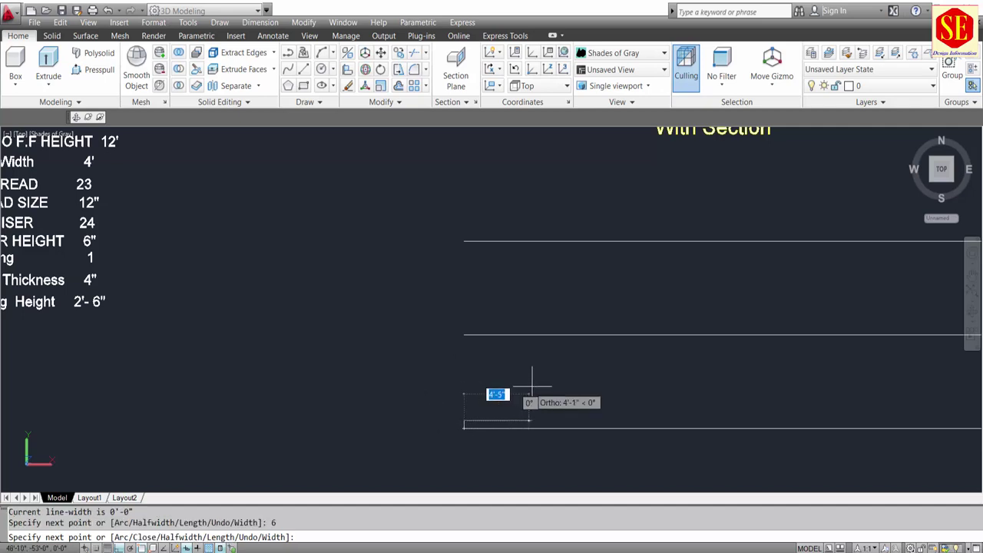
{"action": "type", "text": "12"}
{"action": "key", "text": "Return"}
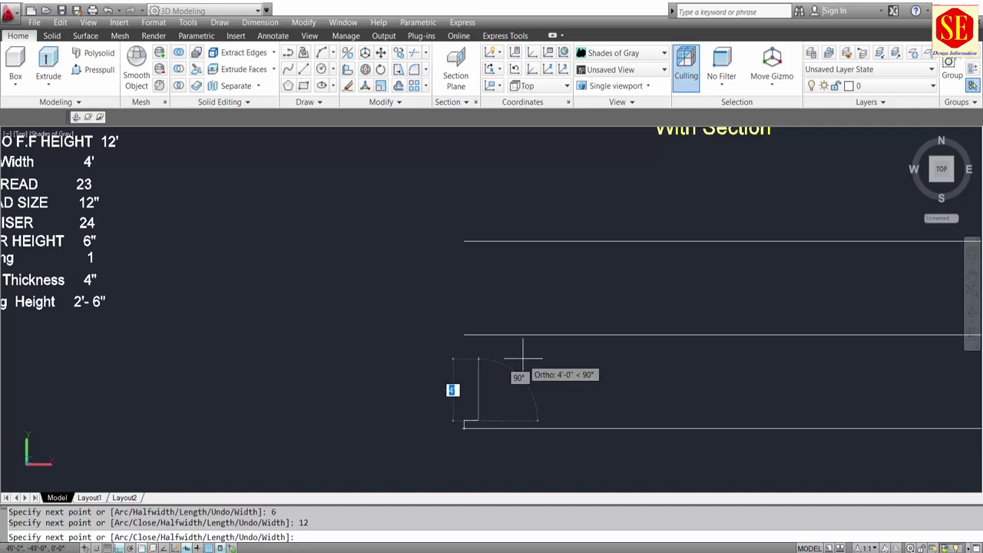
{"action": "type", "text": "6"}
{"action": "key", "text": "Return"}
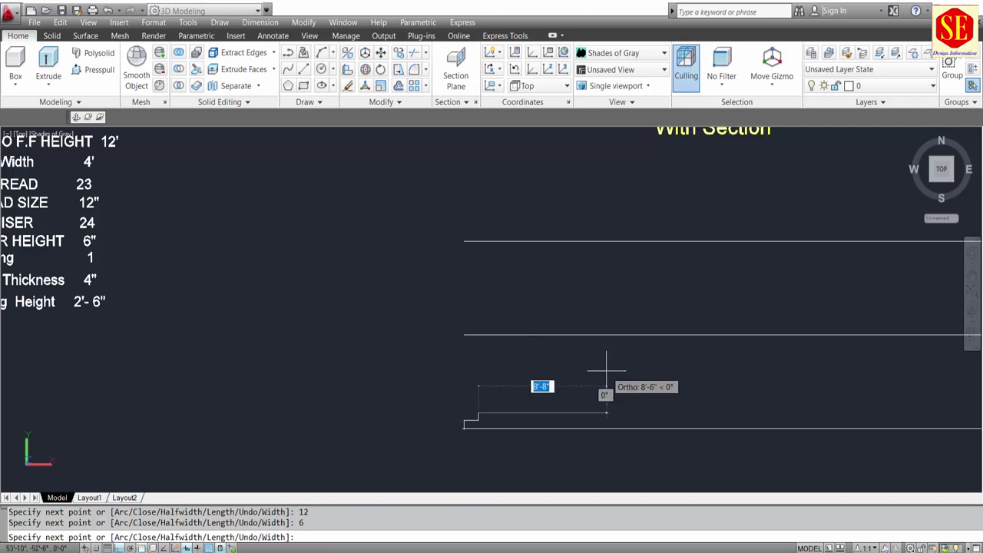
{"action": "key", "text": "Return"}
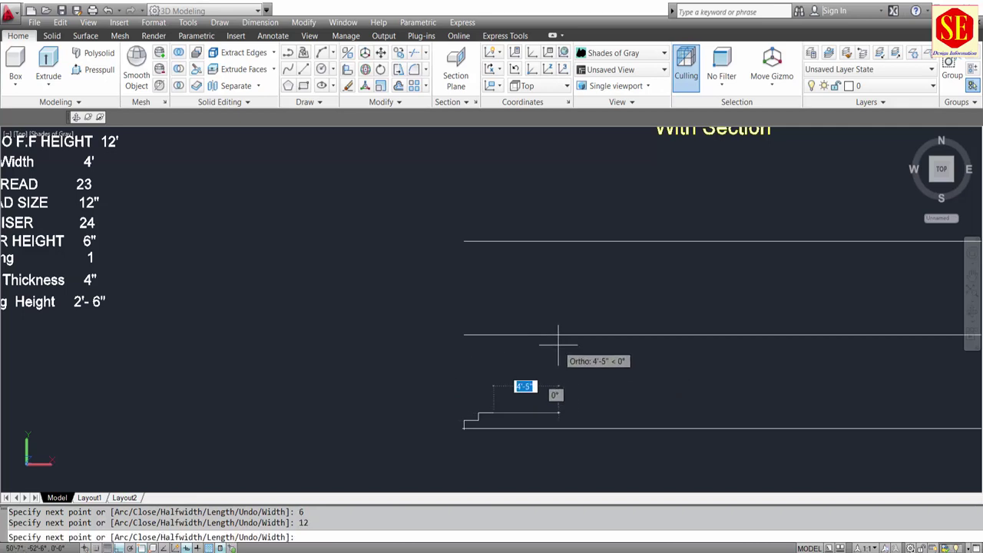
{"action": "key", "text": "Return"}
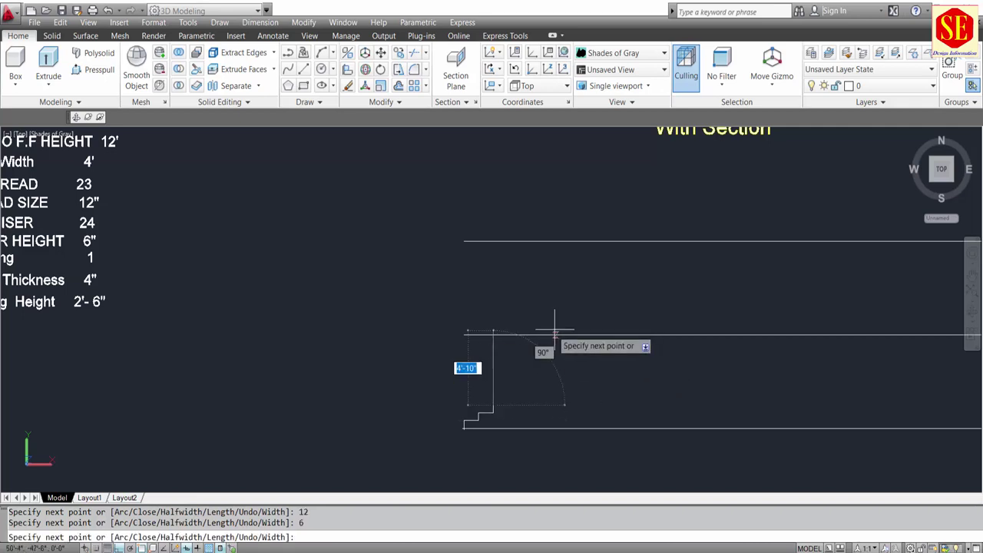
{"action": "type", "text": "12"}
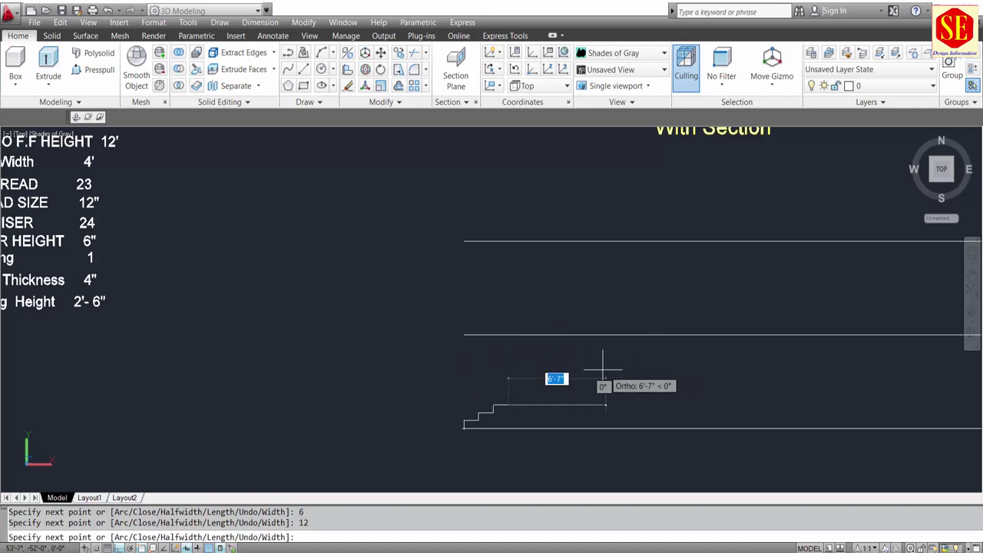
{"action": "key", "text": "Return"}
{"action": "type", "text": "6"}
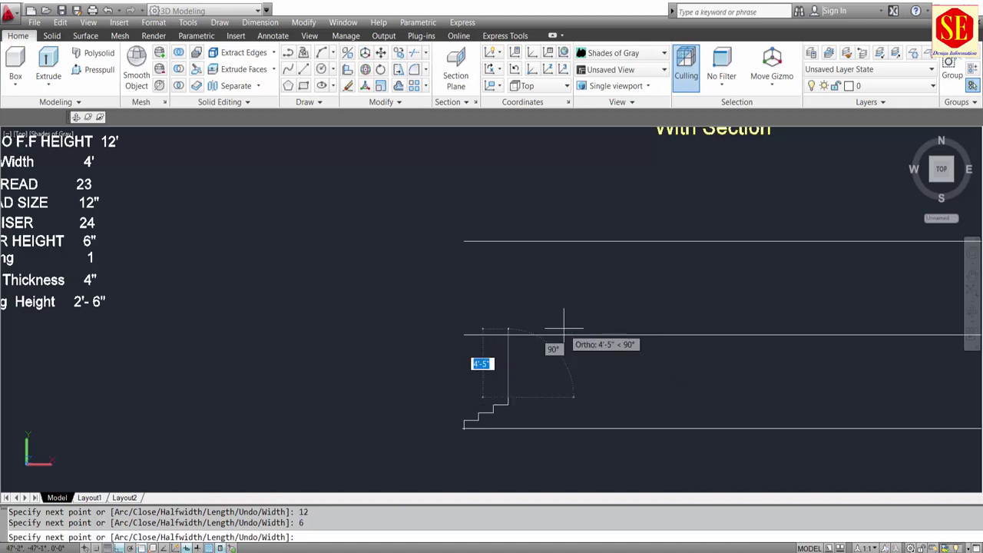
{"action": "key", "text": "Return"}
{"action": "type", "text": "12"}
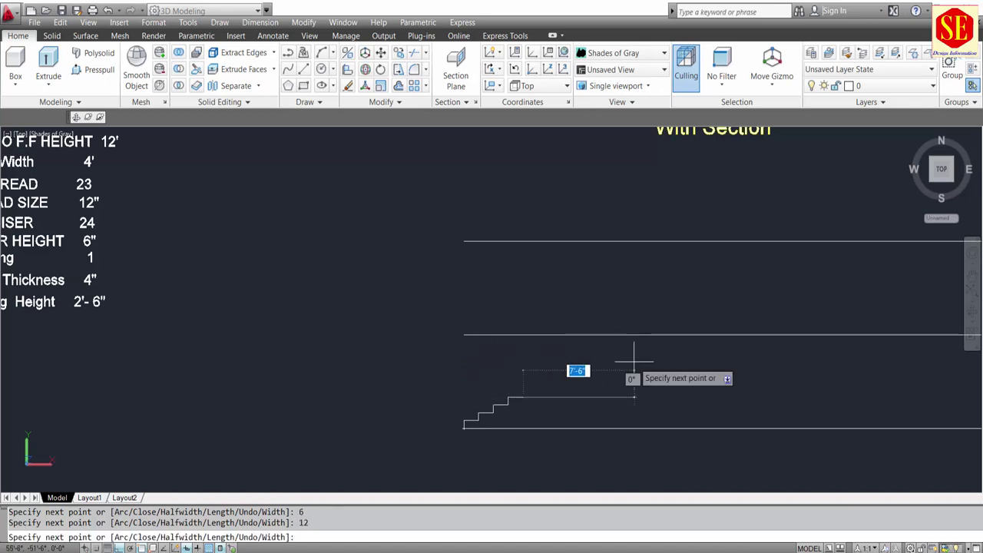
{"action": "key", "text": "Return"}
{"action": "type", "text": "6"}
{"action": "key", "text": "Return"}
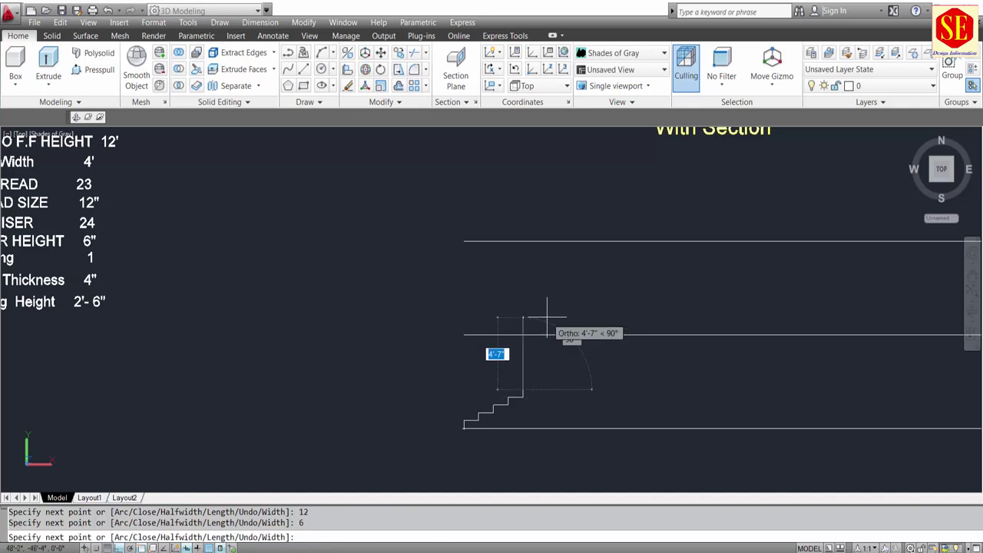
{"action": "type", "text": "12"}
{"action": "key", "text": "Return"}
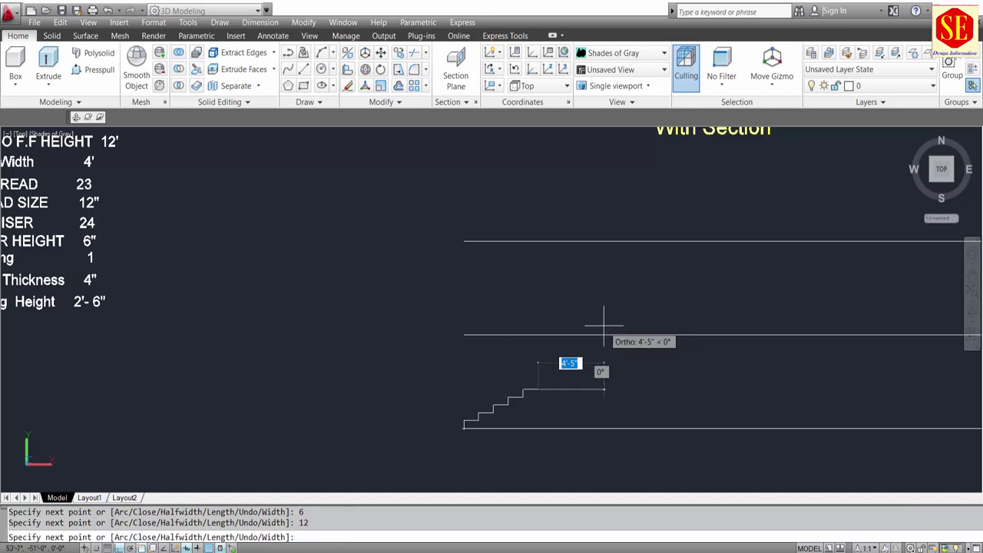
Continue the 6" riser and 12" tread steps up to the middle line and finish the polyline.
{"action": "type", "text": "6"}
{"action": "key", "text": "Return"}
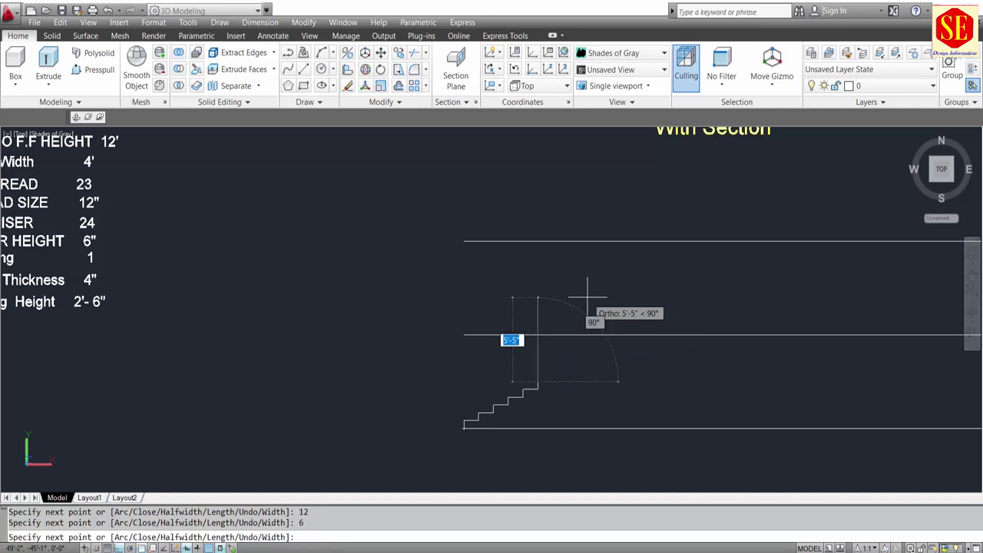
{"action": "key", "text": "Return"}
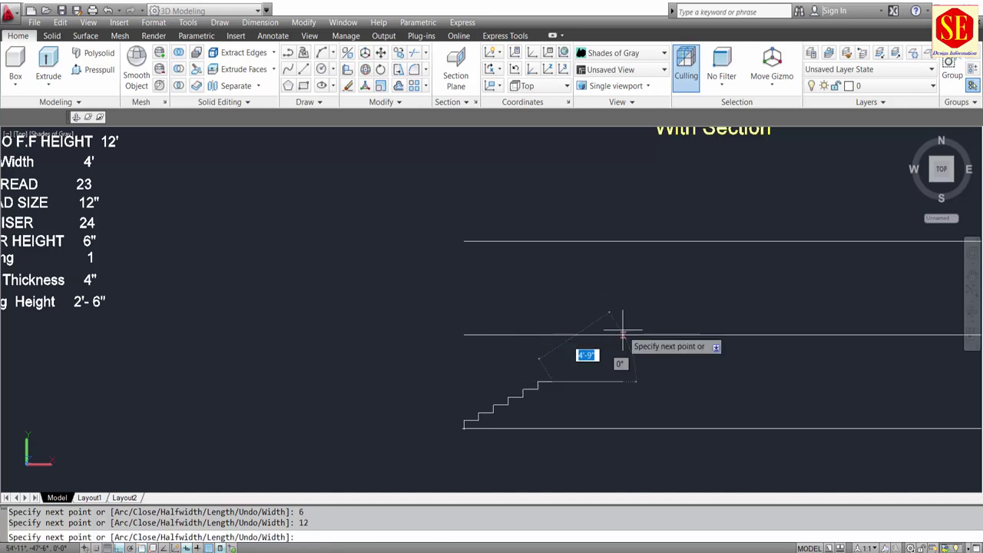
{"action": "type", "text": "1"}
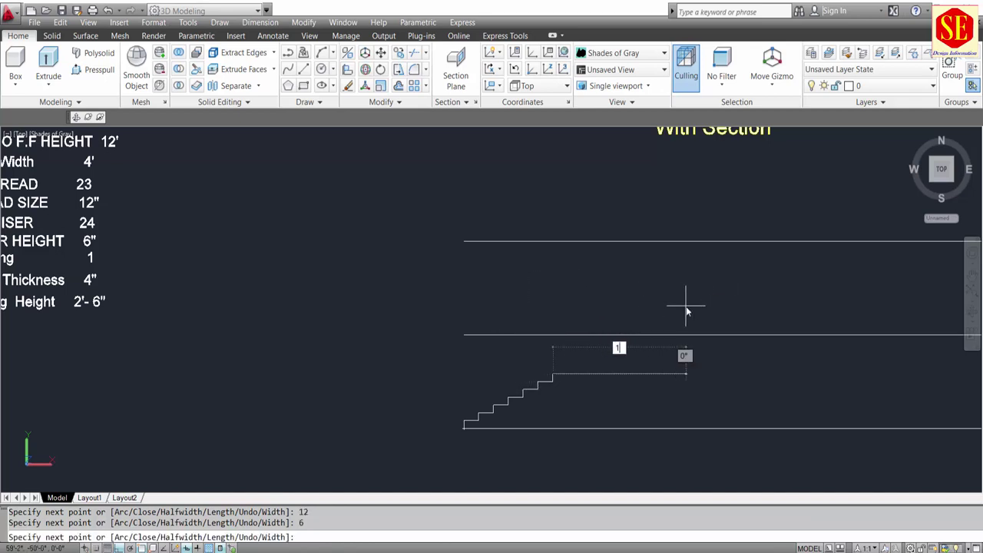
{"action": "type", "text": "2"}
{"action": "key", "text": "Return"}
{"action": "type", "text": "6"}
{"action": "key", "text": "Return"}
{"action": "type", "text": "12"}
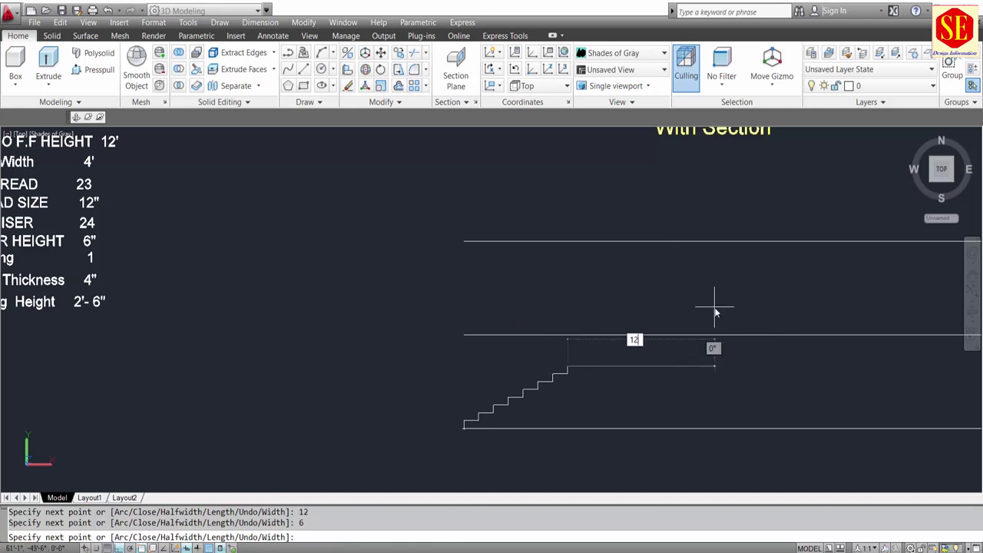
{"action": "key", "text": "Return"}
{"action": "type", "text": "6"}
{"action": "key", "text": "Return"}
{"action": "type", "text": "12"}
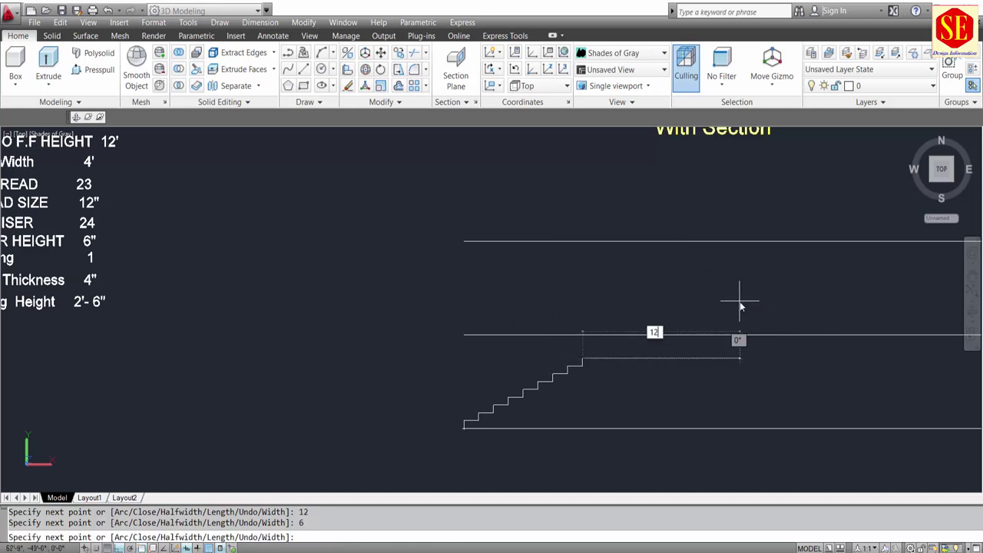
{"action": "key", "text": "Return"}
{"action": "type", "text": "6"}
{"action": "key", "text": "Return"}
{"action": "type", "text": "12"}
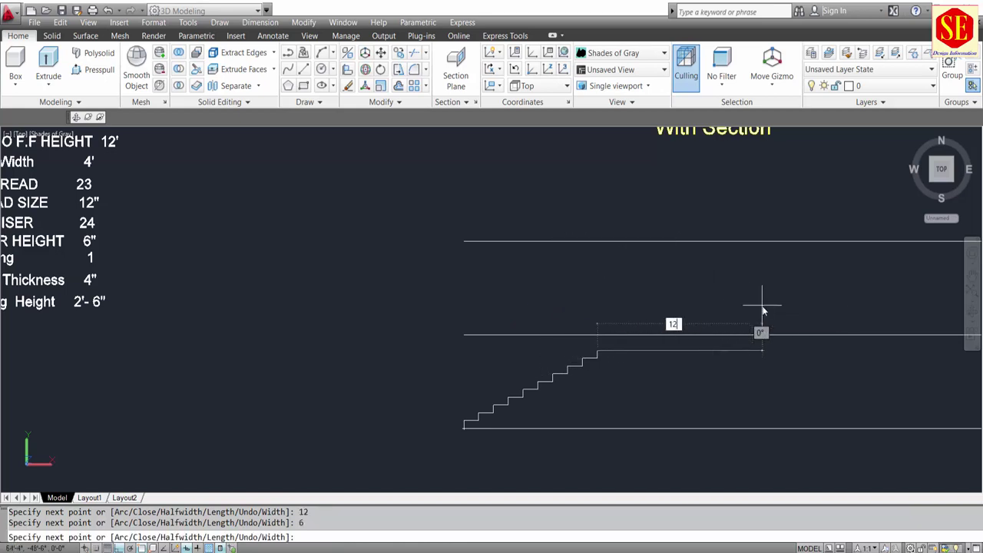
{"action": "key", "text": "Return"}
{"action": "type", "text": "6"}
{"action": "key", "text": "Return"}
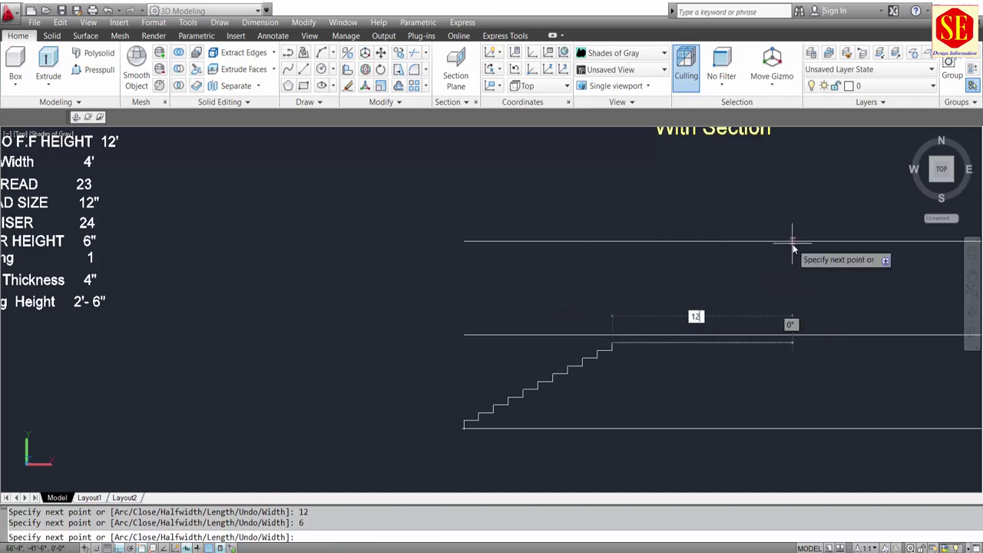
{"action": "type", "text": "12"}
{"action": "key", "text": "Return"}
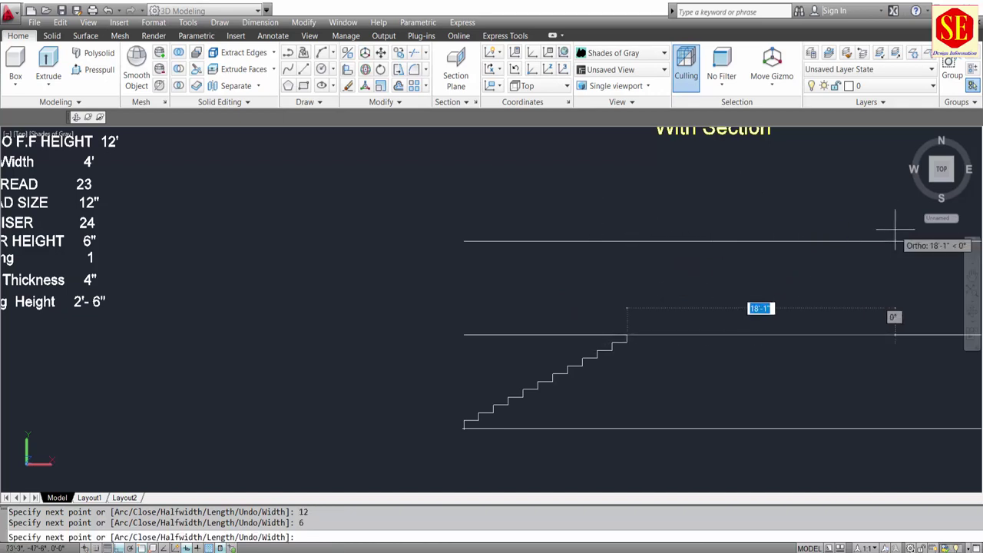
{"action": "key", "text": "Return"}
Begin the upper flight polyline at the top stair corner with the first 6" risers and 12" treads.
{"action": "scroll", "coordinate": [632, 326], "scroll_direction": "up", "scroll_amount": 2}
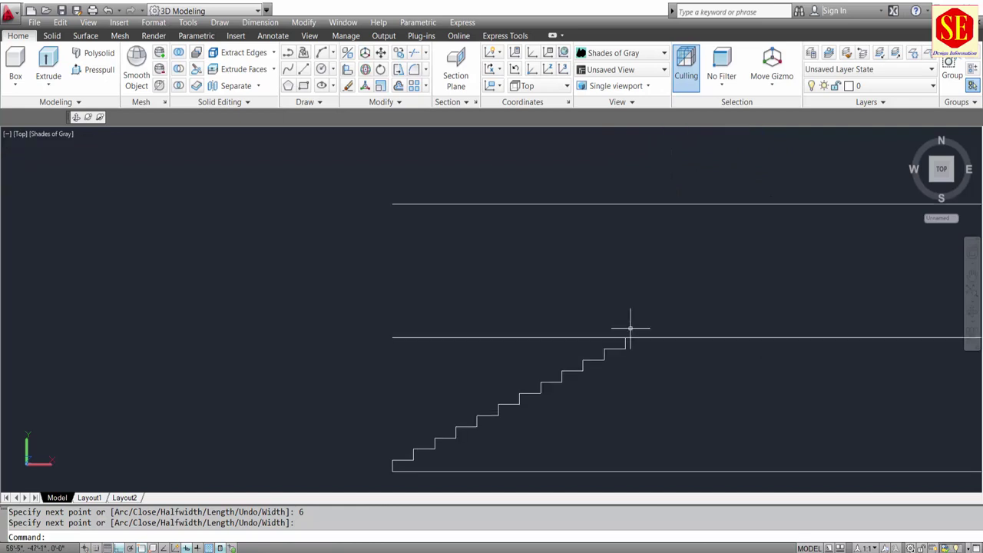
{"action": "scroll", "coordinate": [637, 338], "scroll_direction": "up", "scroll_amount": 2}
{"action": "scroll", "coordinate": [633, 296], "scroll_direction": "down", "scroll_amount": 1}
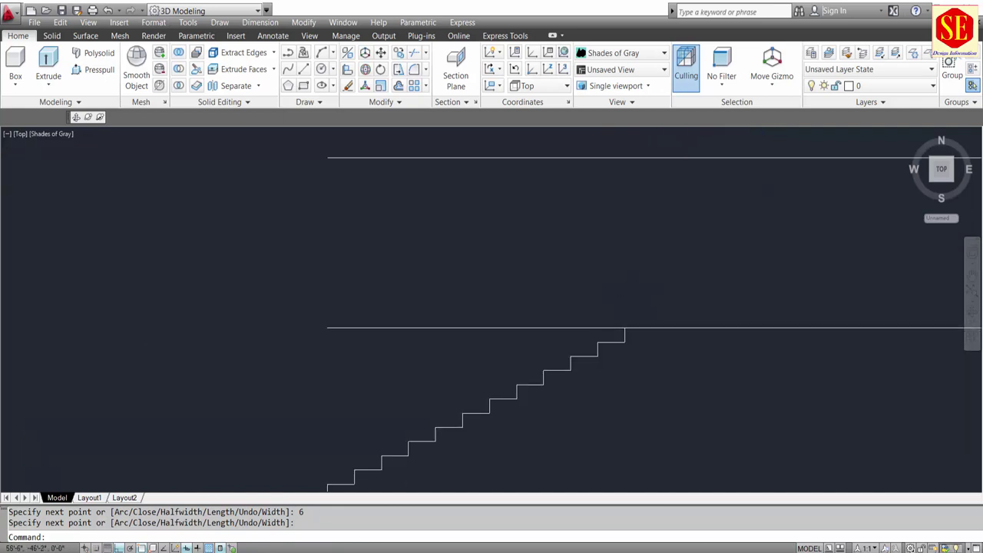
{"action": "scroll", "coordinate": [633, 289], "scroll_direction": "down", "scroll_amount": 2}
{"action": "type", "text": "L"}
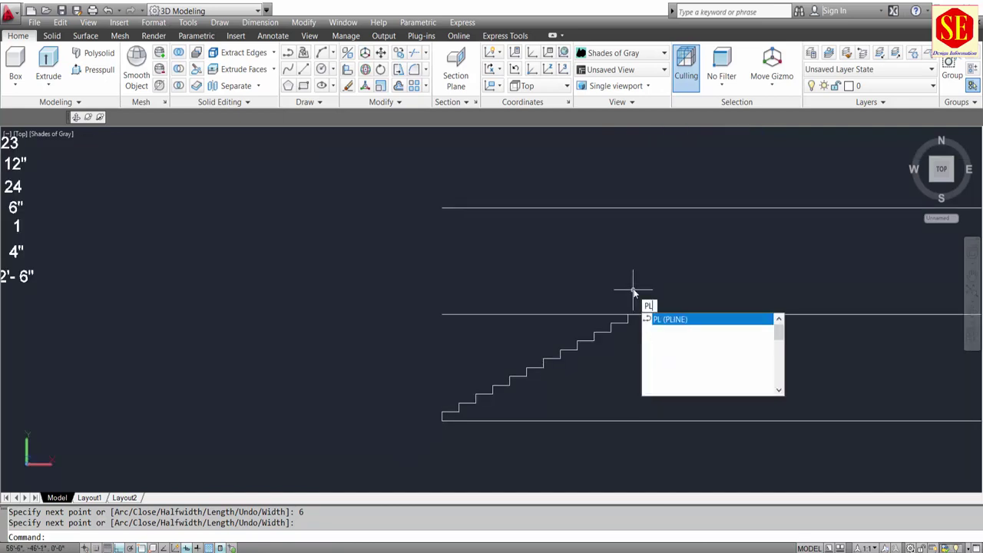
{"action": "key", "text": "Return"}
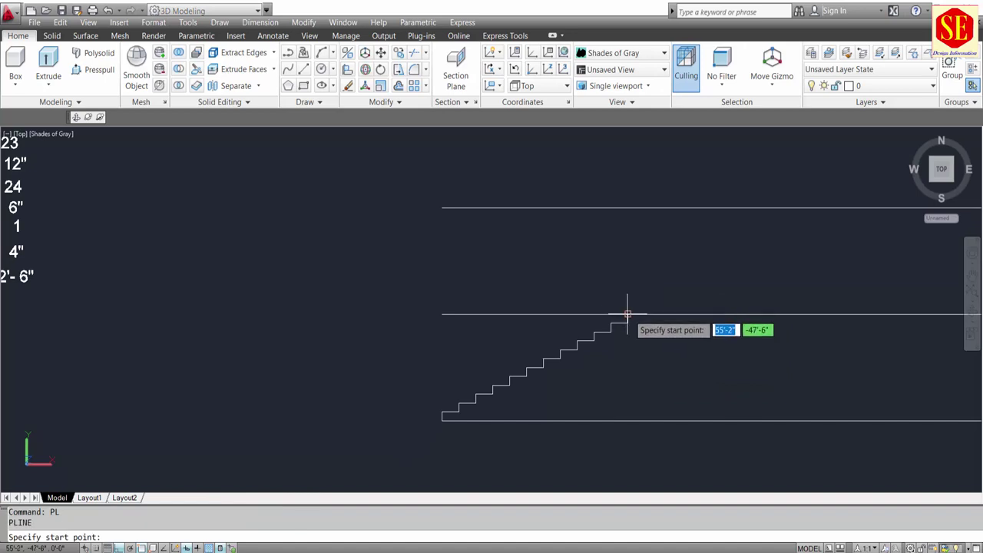
{"action": "left_click", "coordinate": [628, 313]}
{"action": "type", "text": "6"}
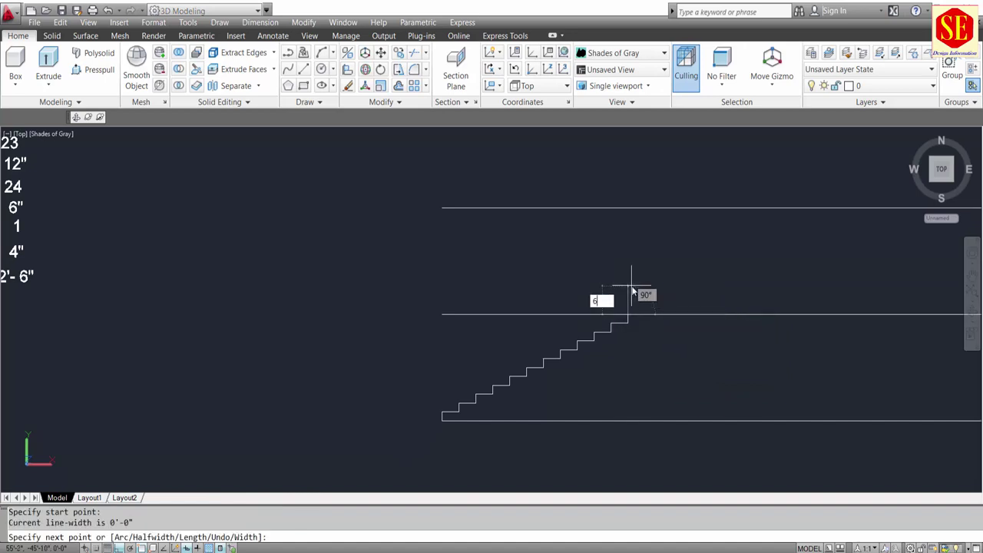
{"action": "key", "text": "Return"}
{"action": "type", "text": "12"}
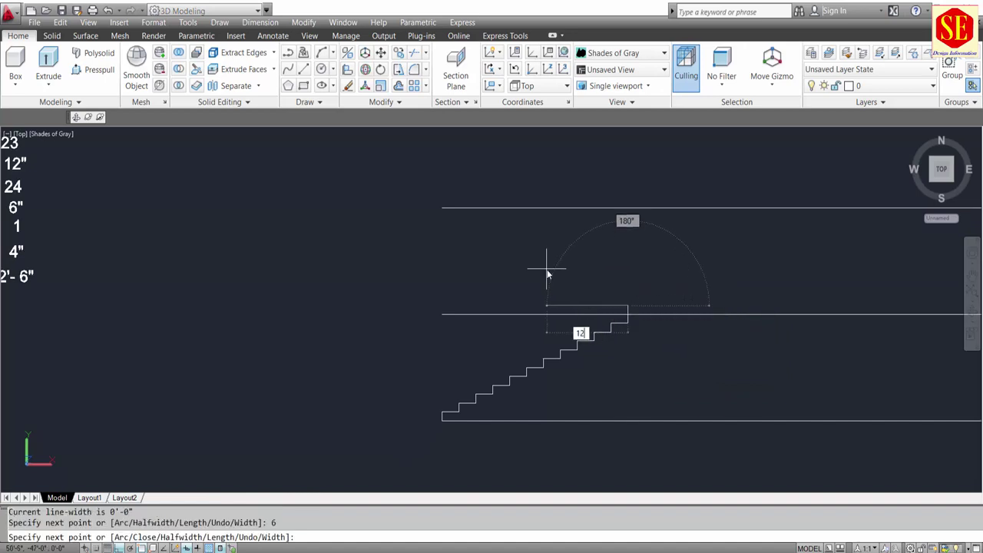
{"action": "key", "text": "Return"}
{"action": "type", "text": "6"}
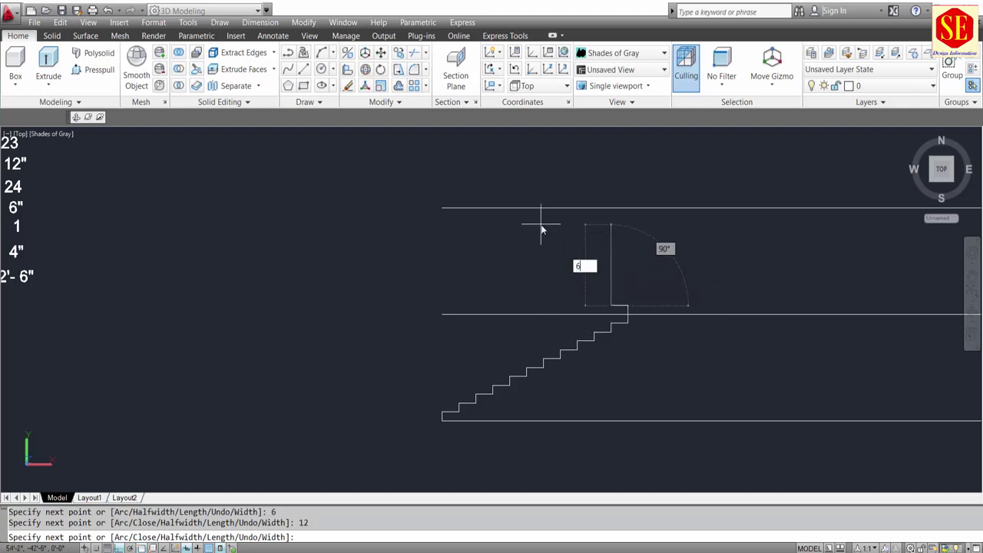
{"action": "key", "text": "Return"}
{"action": "type", "text": "12"}
{"action": "key", "text": "Return"}
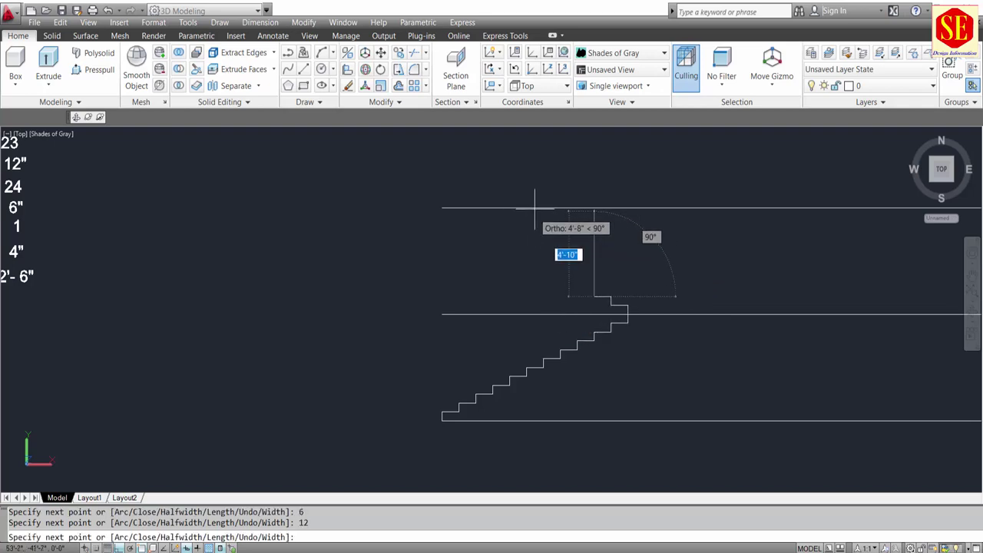
{"action": "type", "text": "6"}
{"action": "key", "text": "Return"}
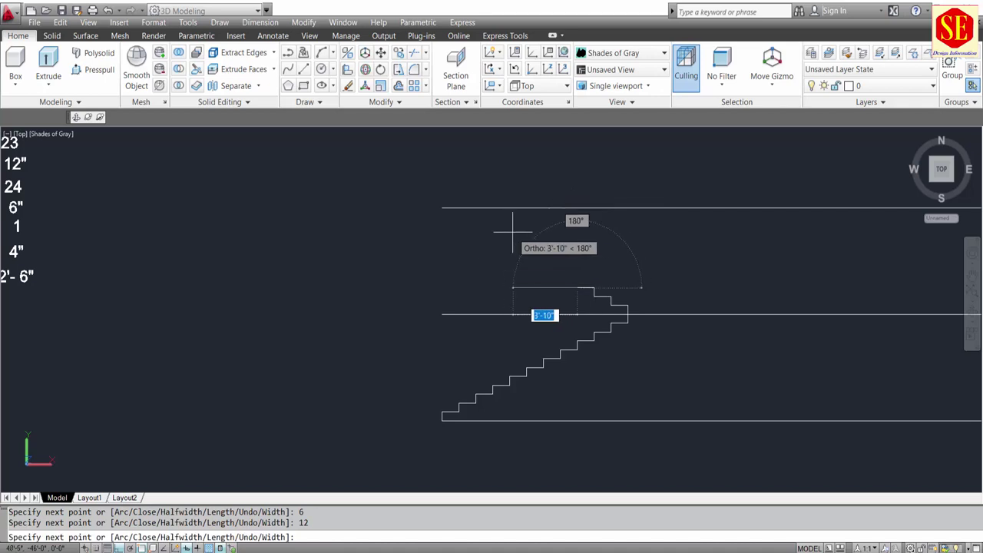
{"action": "type", "text": "6"}
{"action": "key", "text": "Return"}
{"action": "type", "text": "12"}
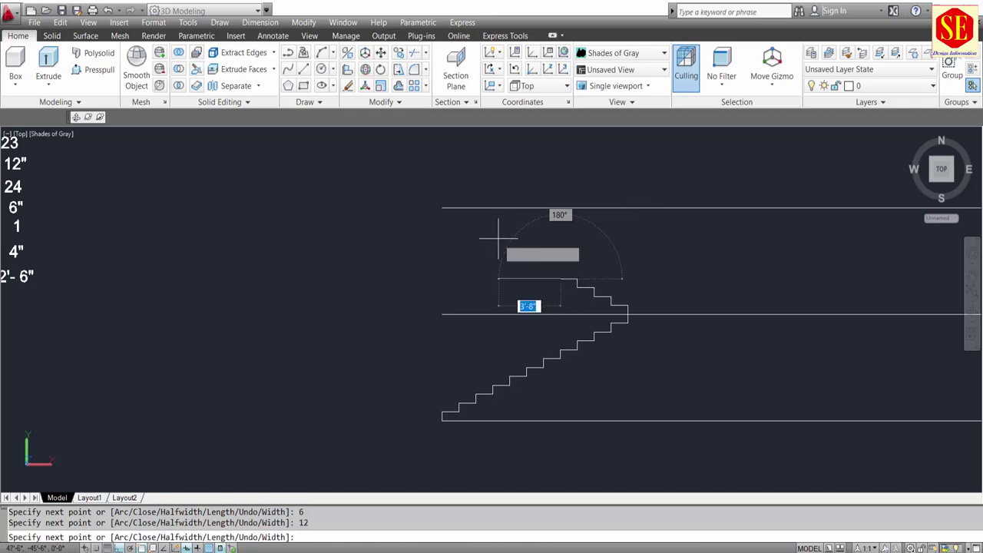
{"action": "key", "text": "Return"}
{"action": "type", "text": "6"}
{"action": "key", "text": "Return"}
{"action": "type", "text": "12"}
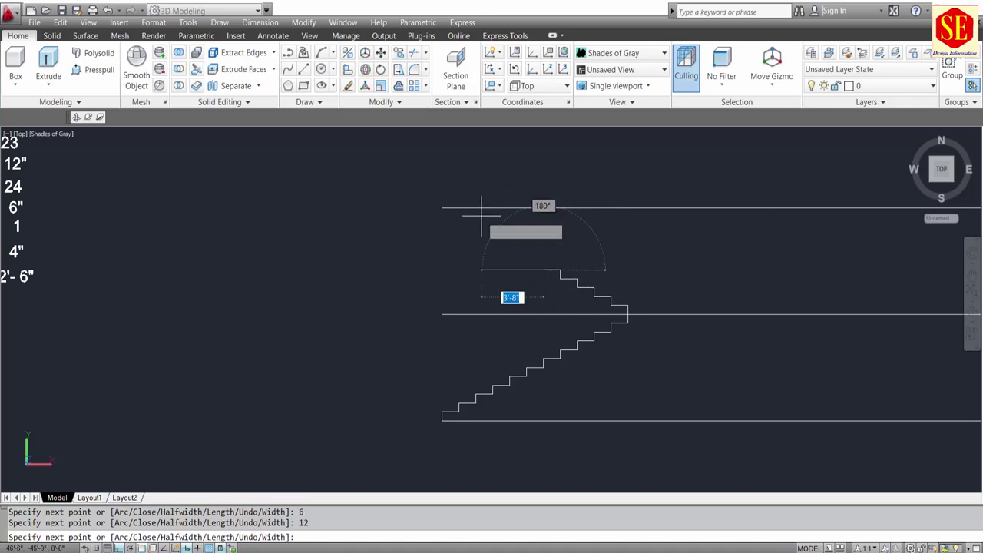
{"action": "key", "text": "Return"}
Continue alternating 6" risers and 12" treads up to the top line and finish the polyline.
{"action": "type", "text": "6"}
{"action": "key", "text": "Return"}
{"action": "type", "text": "12"}
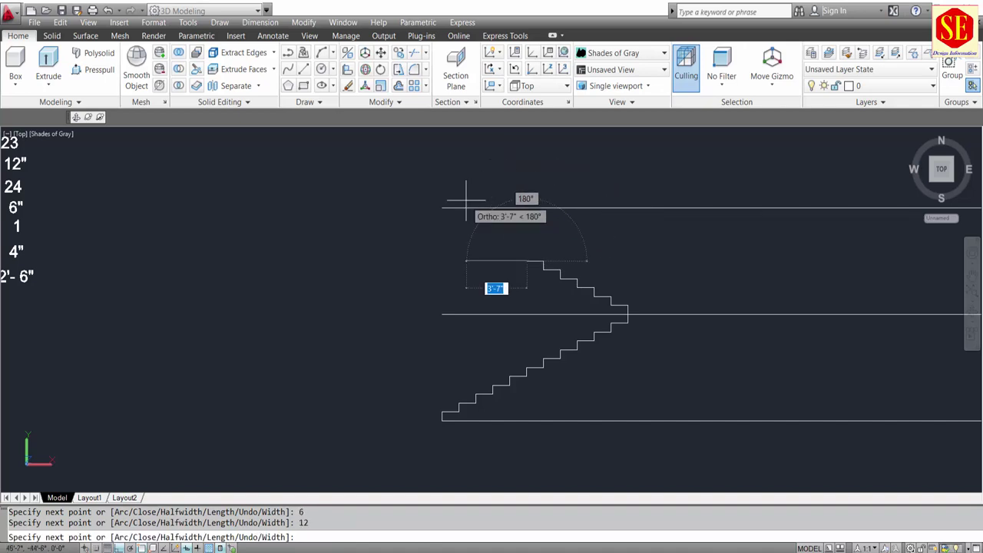
{"action": "key", "text": "Return"}
{"action": "type", "text": "6"}
{"action": "key", "text": "Return"}
{"action": "type", "text": "12"}
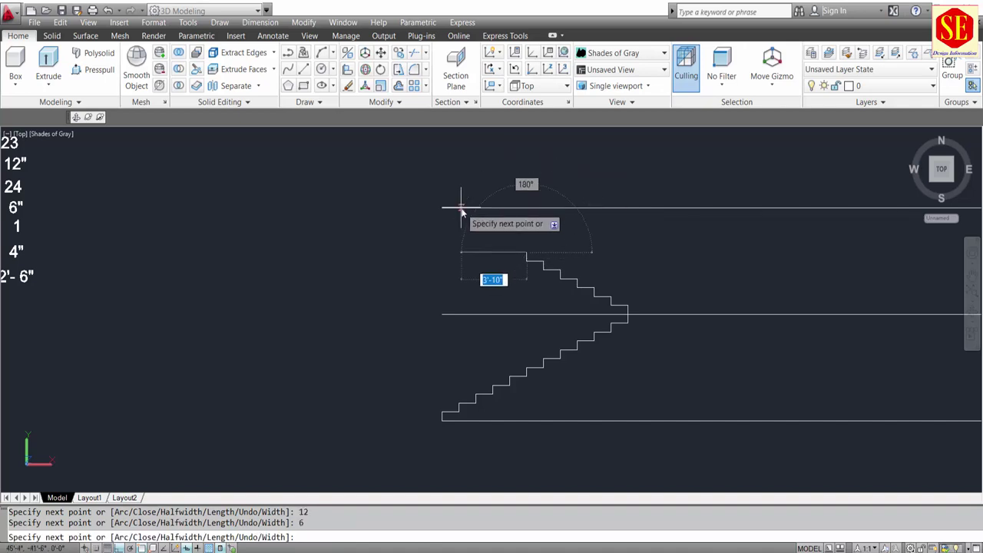
{"action": "key", "text": "Return"}
{"action": "type", "text": "6"}
{"action": "key", "text": "Return"}
{"action": "type", "text": "12"}
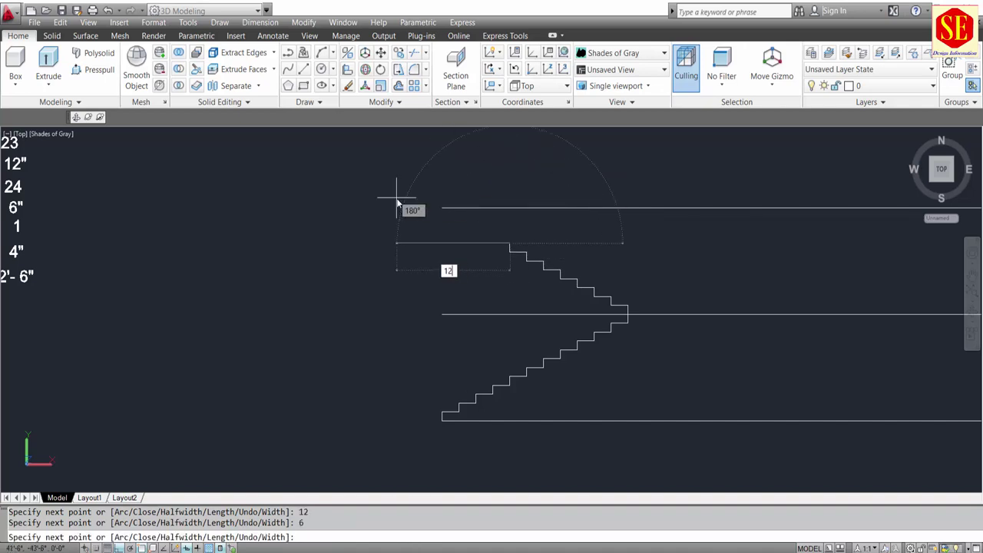
{"action": "key", "text": "Return"}
{"action": "type", "text": "6"}
{"action": "key", "text": "Return"}
{"action": "type", "text": "12"}
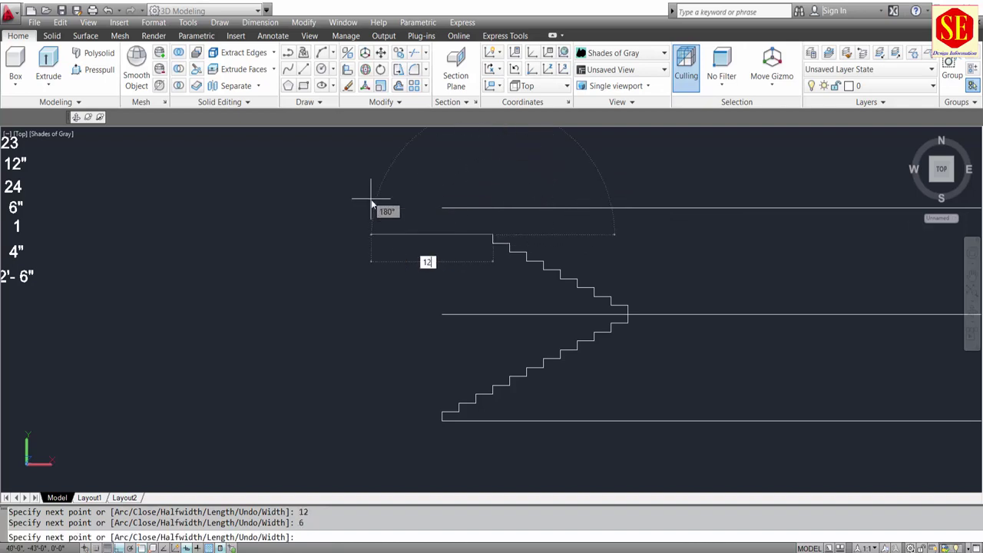
{"action": "key", "text": "Return"}
{"action": "type", "text": "6"}
{"action": "key", "text": "Return"}
{"action": "type", "text": "12"}
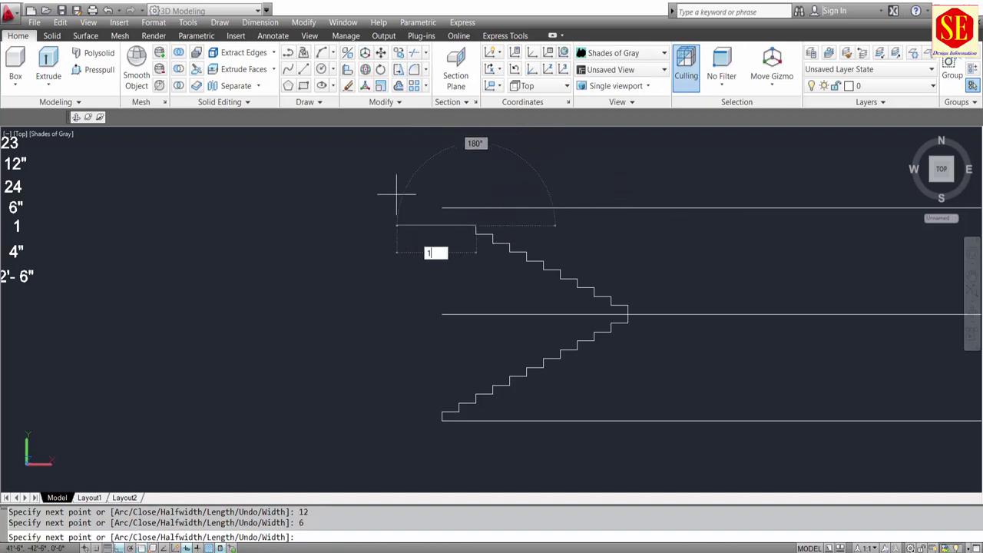
{"action": "key", "text": "Return"}
{"action": "type", "text": "6"}
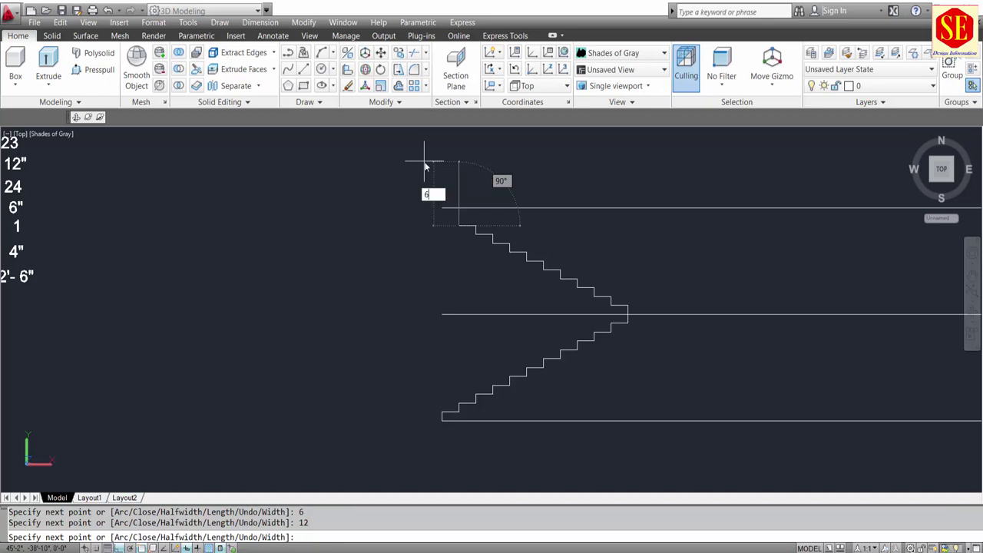
{"action": "key", "text": "Return"}
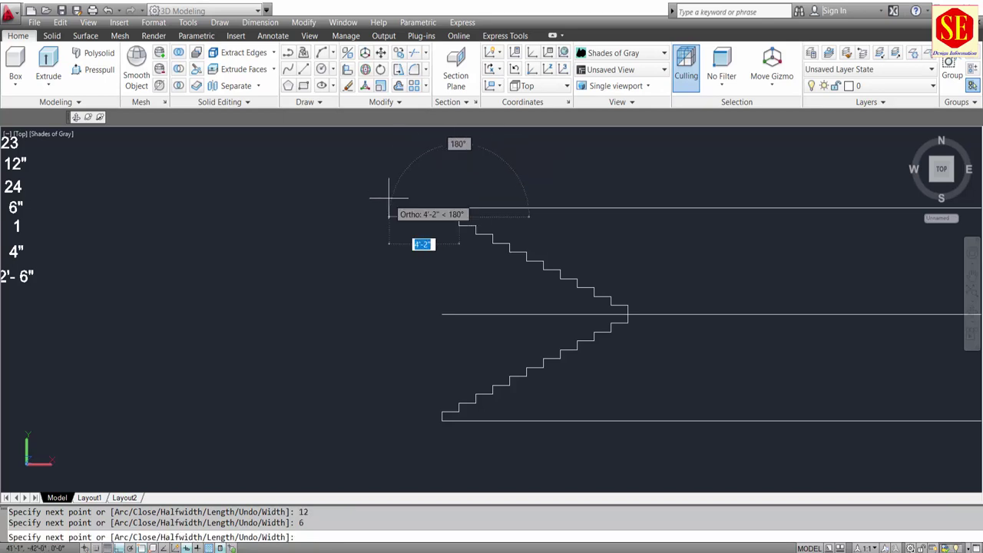
{"action": "key", "text": "Return"}
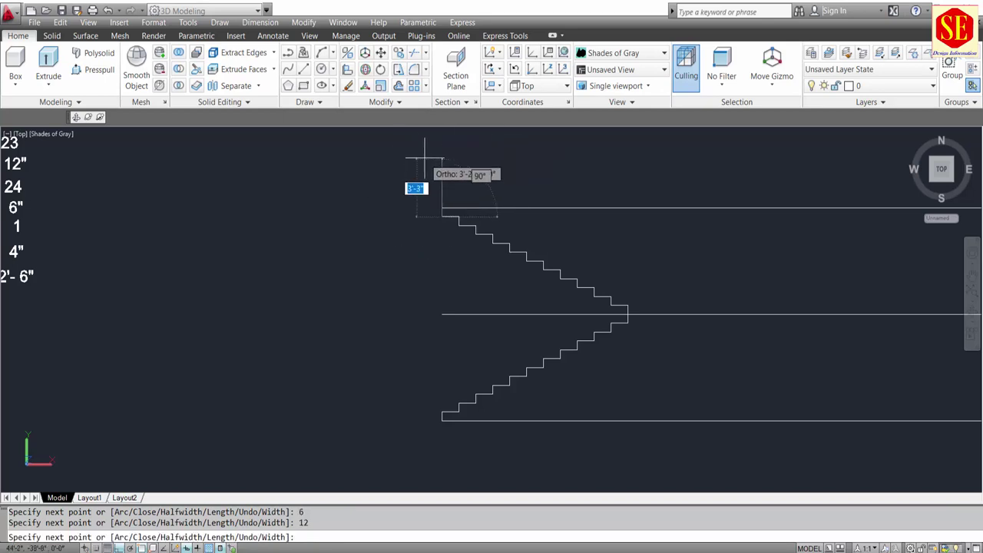
{"action": "type", "text": "6"}
{"action": "key", "text": "Return"}
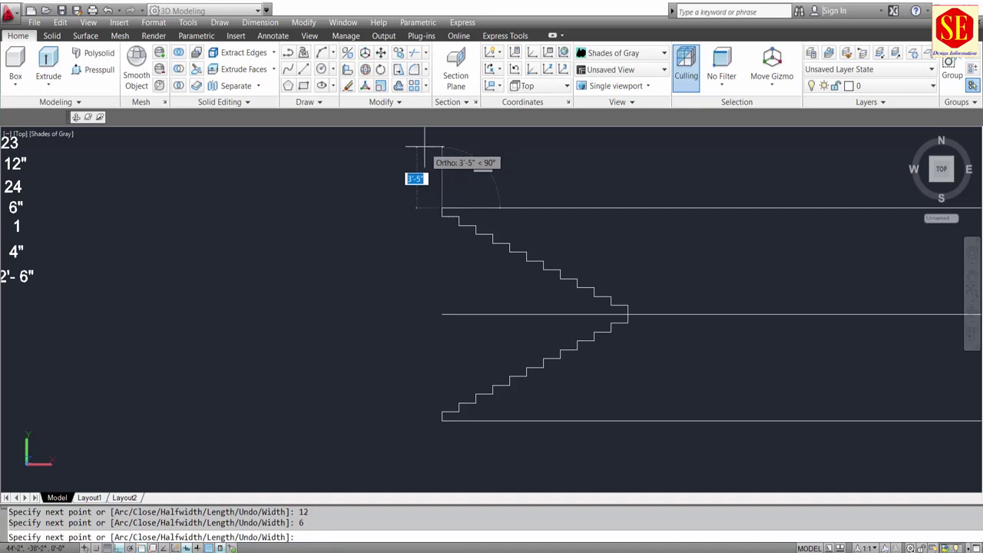
{"action": "type", "text": "1"}
{"action": "key", "text": "Return"}
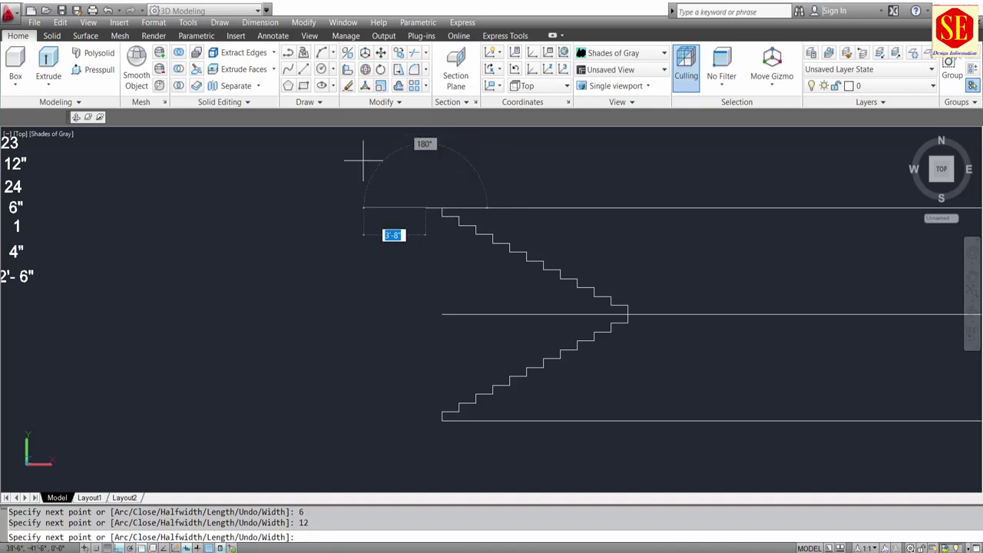
{"action": "key", "text": "Return"}
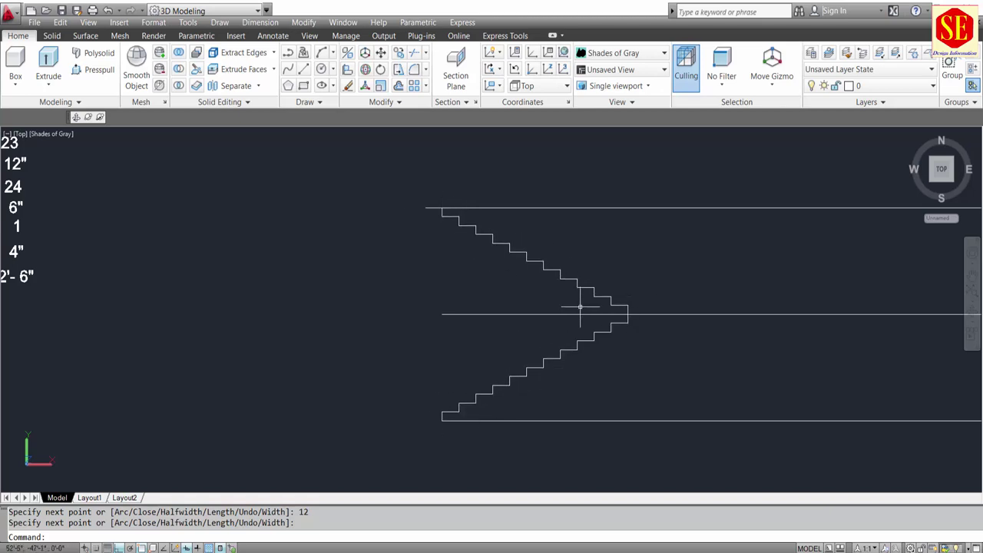
{"action": "scroll", "coordinate": [580, 307], "scroll_direction": "down", "scroll_amount": 3}
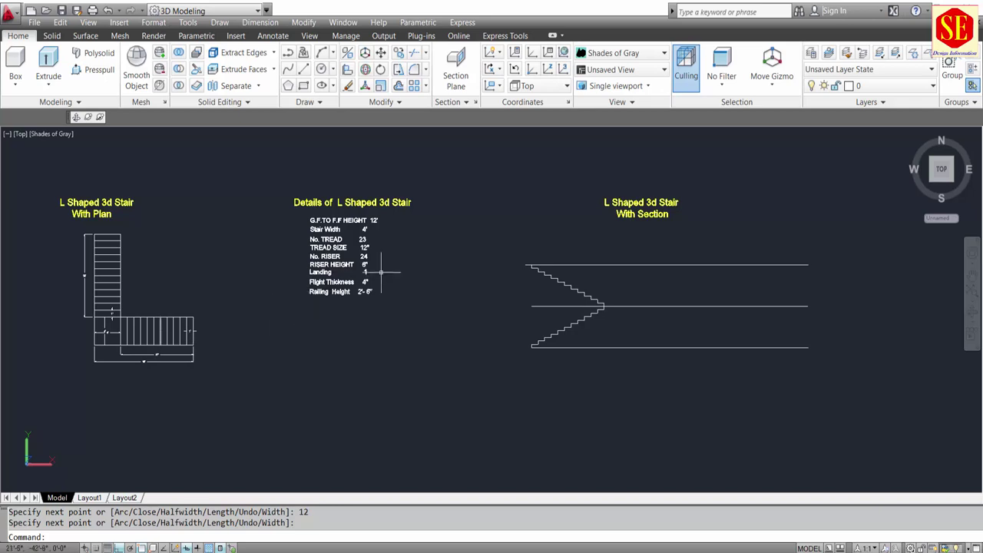
{"action": "scroll", "coordinate": [380, 272], "scroll_direction": "up", "scroll_amount": 2}
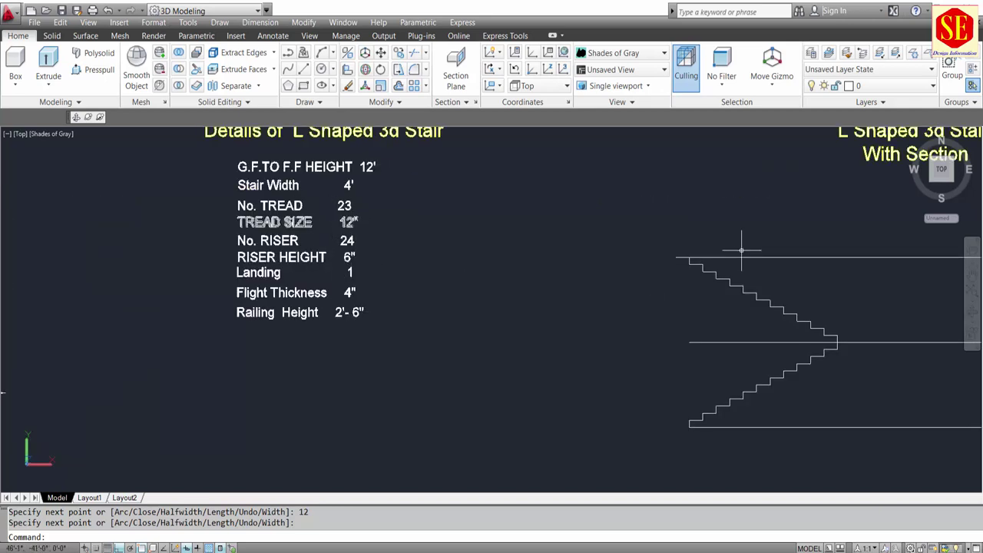
{"action": "middle_click_drag", "start_coordinate": [742, 250], "coordinate": [452, 262]}
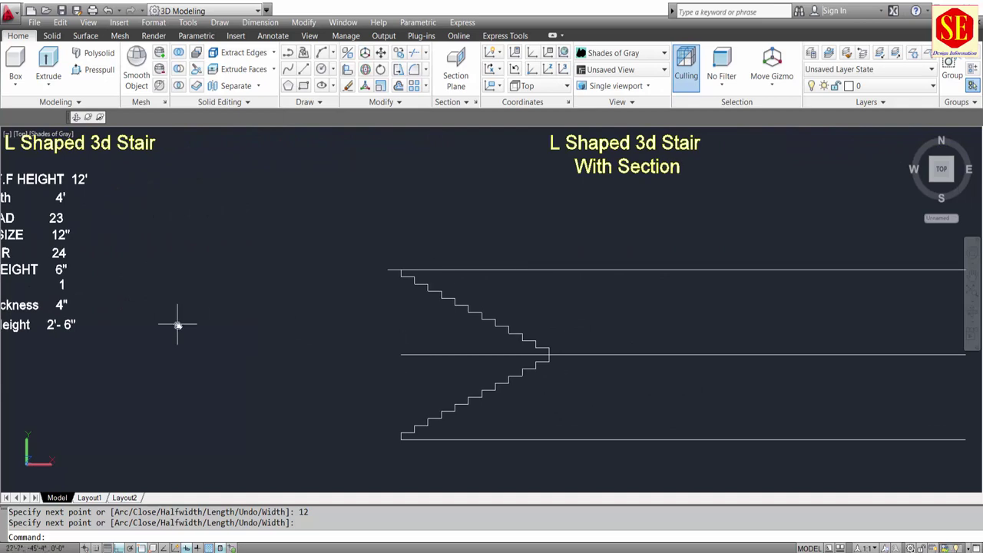
{"action": "middle_click_drag", "start_coordinate": [177, 324], "coordinate": [347, 297]}
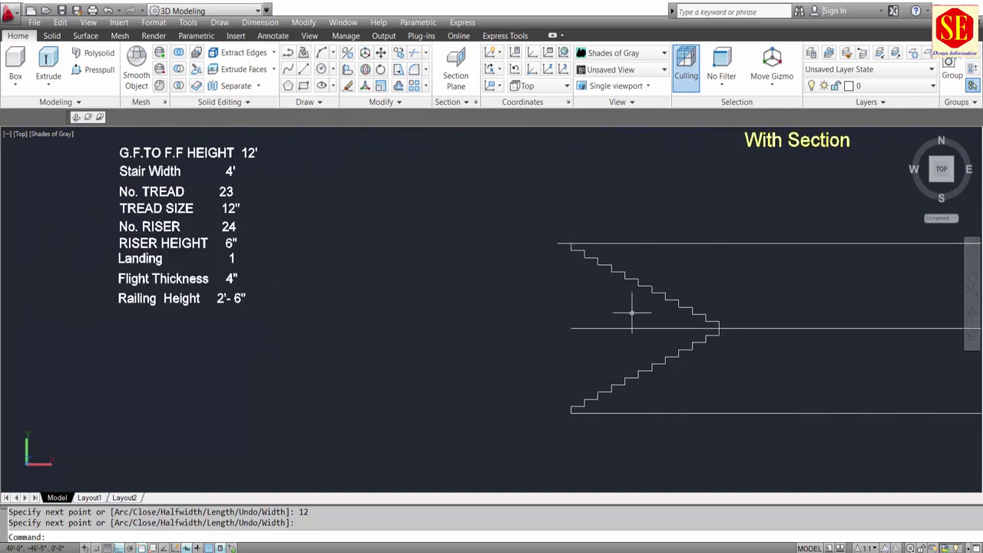
{"action": "middle_click_drag", "start_coordinate": [227, 242], "coordinate": [235, 278]}
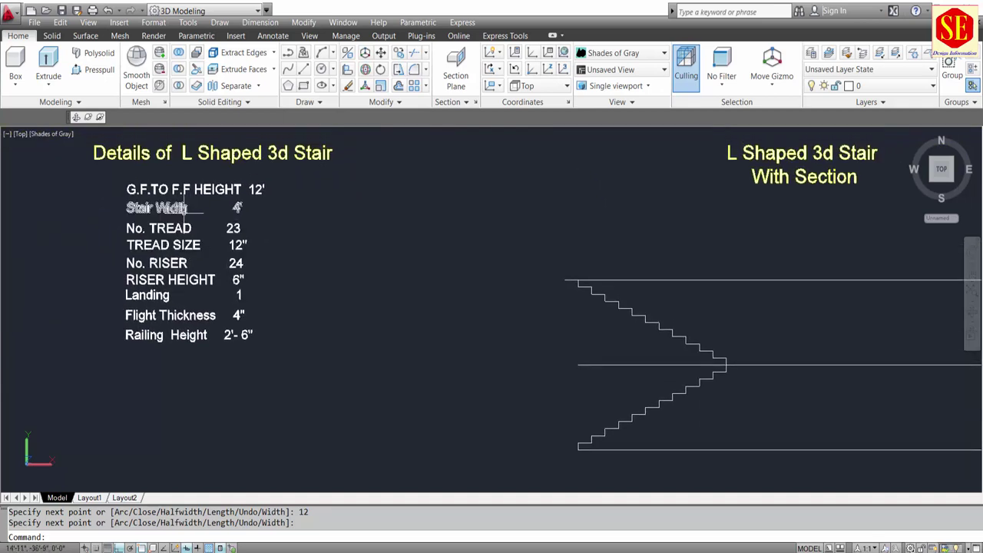
{"action": "middle_click_drag", "start_coordinate": [528, 286], "coordinate": [351, 263]}
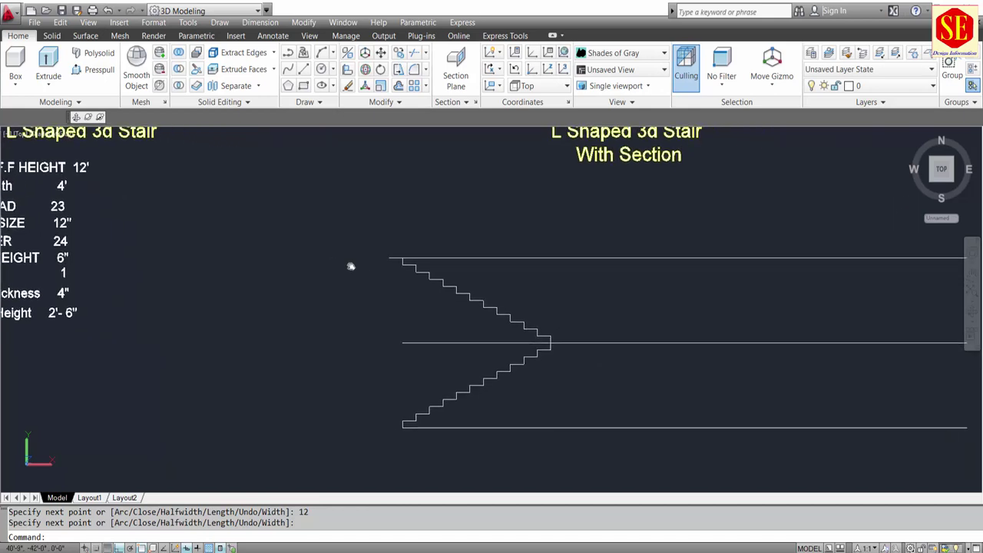
{"action": "scroll", "coordinate": [604, 353], "scroll_direction": "up", "scroll_amount": 2}
Erase the middle horizontal line.
{"action": "left_click", "coordinate": [596, 326]}
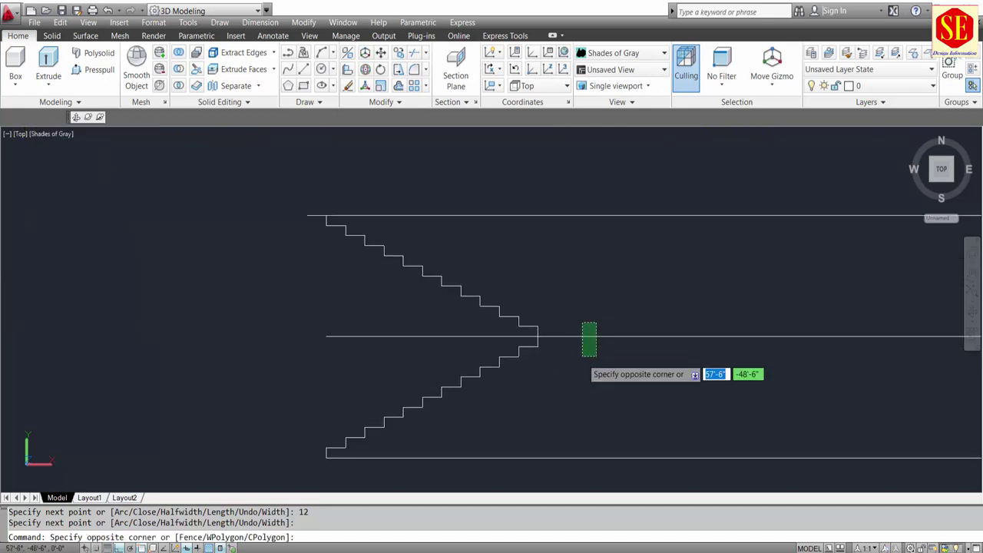
{"action": "left_click", "coordinate": [582, 363]}
{"action": "key", "text": "Return"}
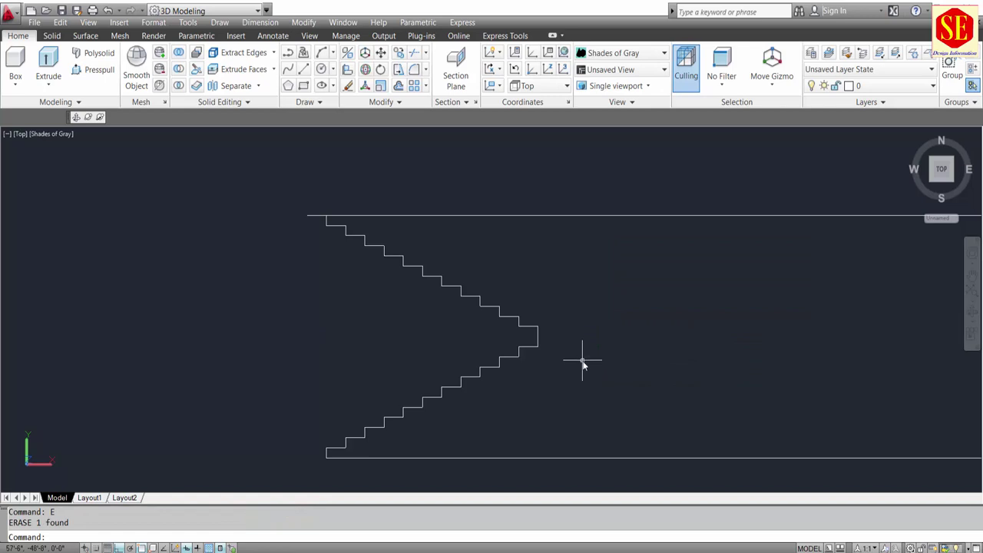
{"action": "type", "text": "L"}
Draw a 4' landing line from the stair's middle corner.
{"action": "key", "text": "Return"}
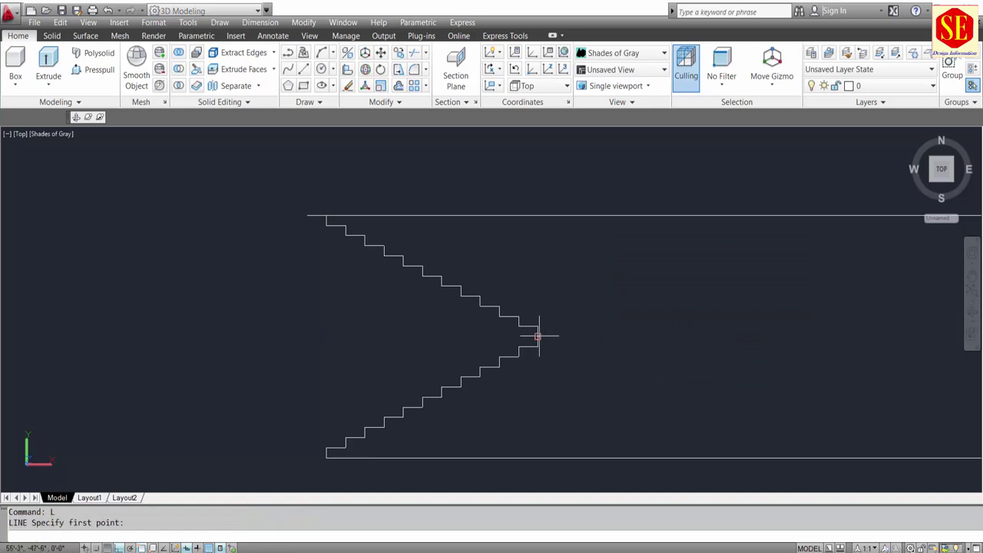
{"action": "left_click", "coordinate": [537, 336]}
{"action": "type", "text": "4"}
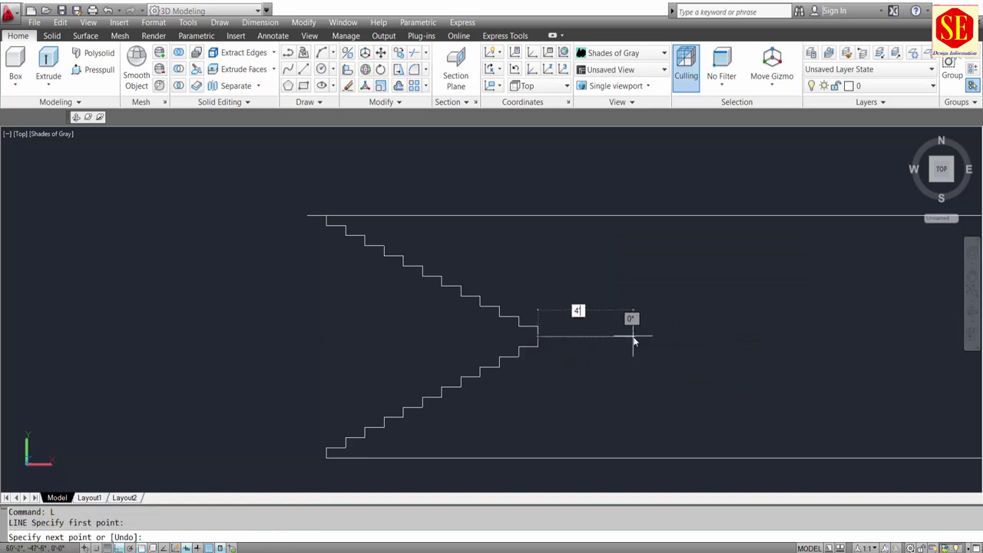
{"action": "type", "text": "'"}
{"action": "key", "text": "Return"}
{"action": "key", "text": "Return"}
Erase the top and bottom horizontal floor lines with a crossing selection.
{"action": "scroll", "coordinate": [640, 306], "scroll_direction": "down", "scroll_amount": 2}
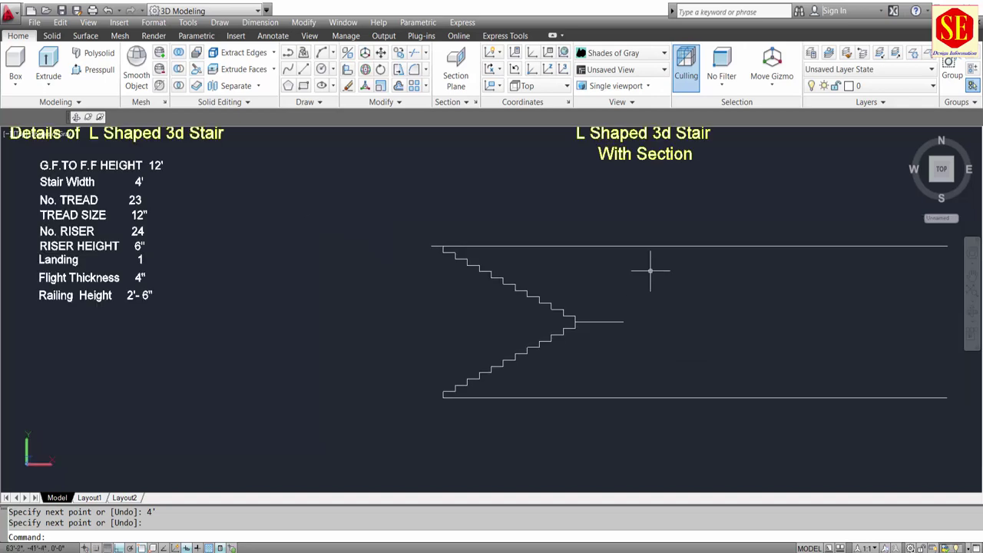
{"action": "left_click", "coordinate": [758, 224]}
{"action": "left_click", "coordinate": [742, 411]}
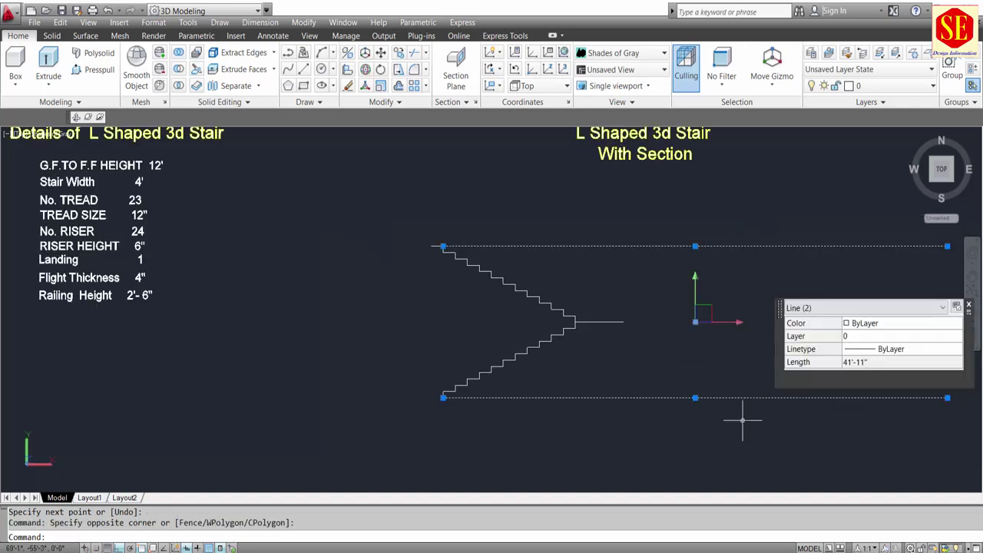
{"action": "type", "text": "E"}
{"action": "key", "text": "Return"}
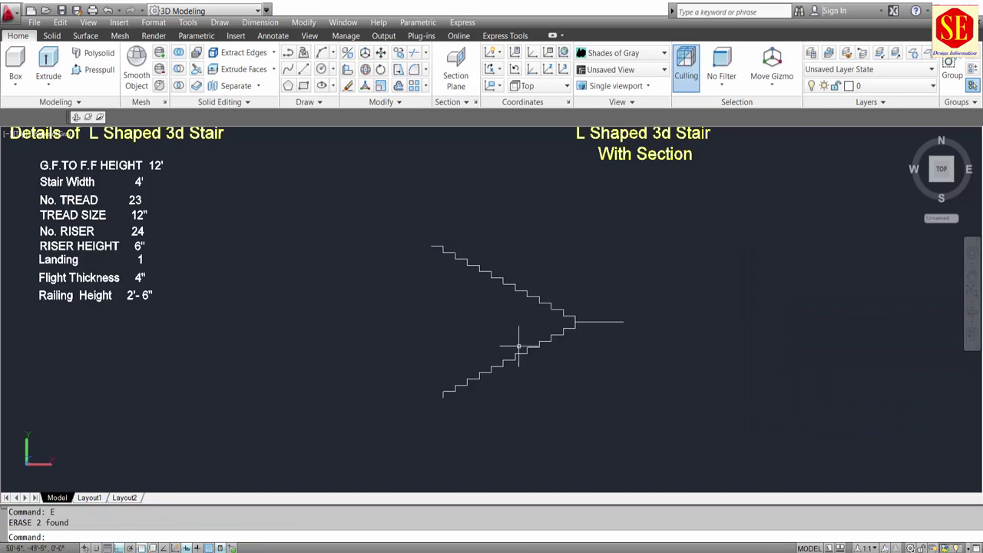
{"action": "scroll", "coordinate": [730, 386], "scroll_direction": "down", "scroll_amount": 2}
{"action": "type", "text": "PL"}
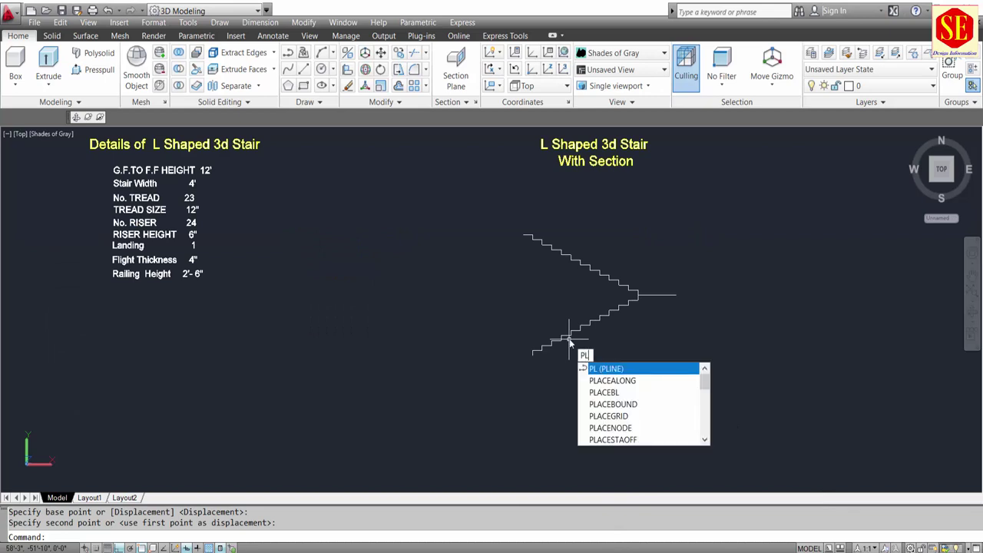
Draw a diagonal polyline beneath the lower flight from its bottom to its top.
{"action": "key", "text": "Return"}
{"action": "left_click", "coordinate": [531, 355]}
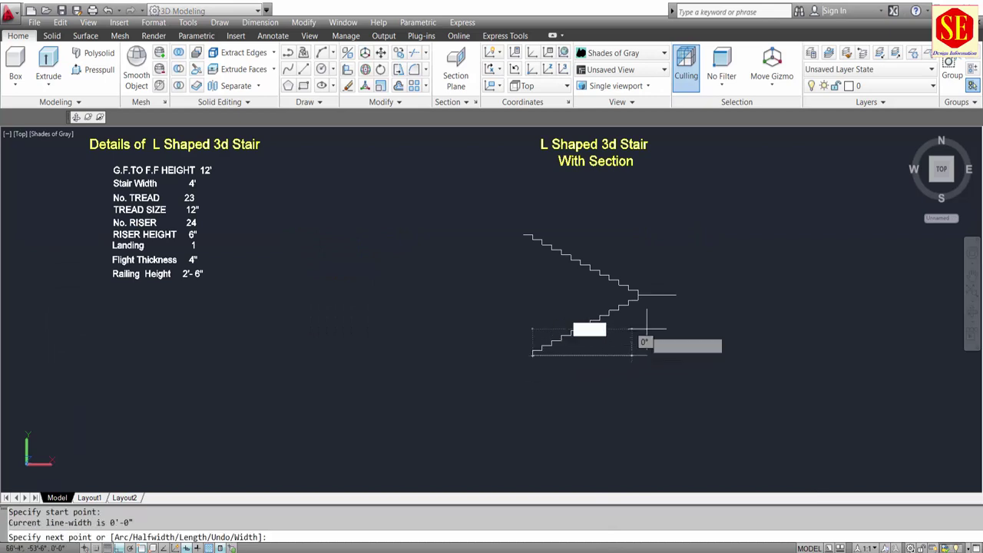
{"action": "scroll", "coordinate": [644, 331], "scroll_direction": "up", "scroll_amount": 3}
{"action": "left_click", "coordinate": [628, 270]}
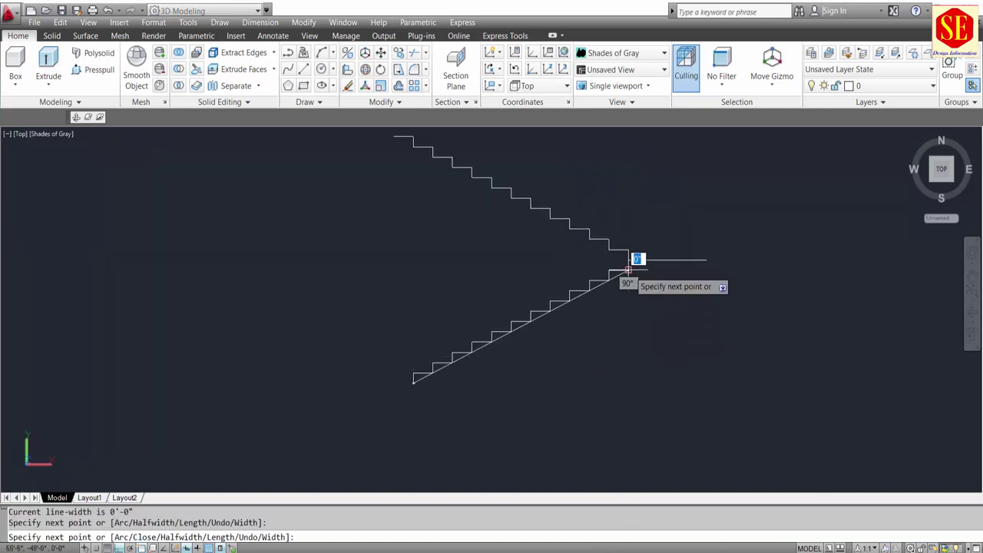
{"action": "key", "text": "Escape"}
Draw a diagonal beneath the upper flight from the landing corner to its top.
{"action": "key", "text": "Return"}
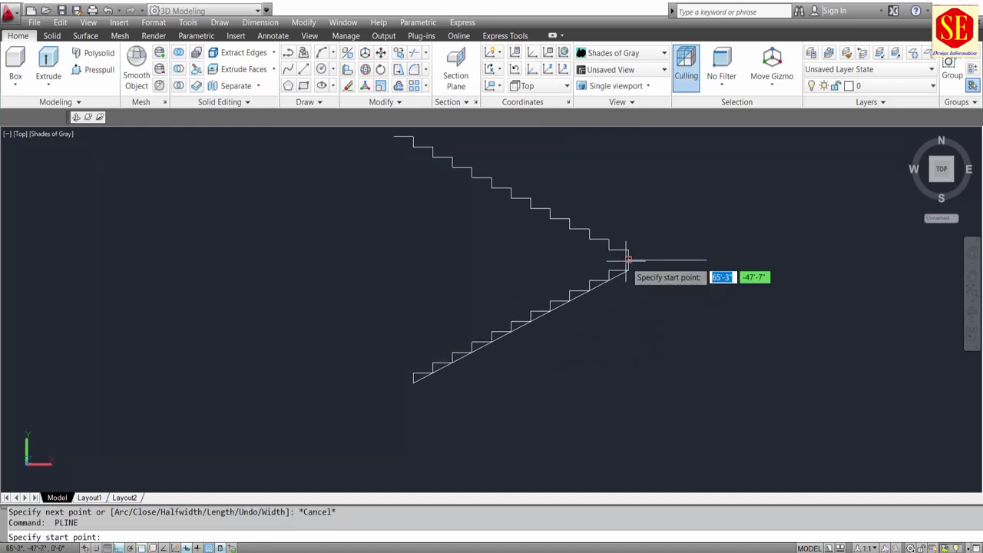
{"action": "left_click", "coordinate": [608, 249]}
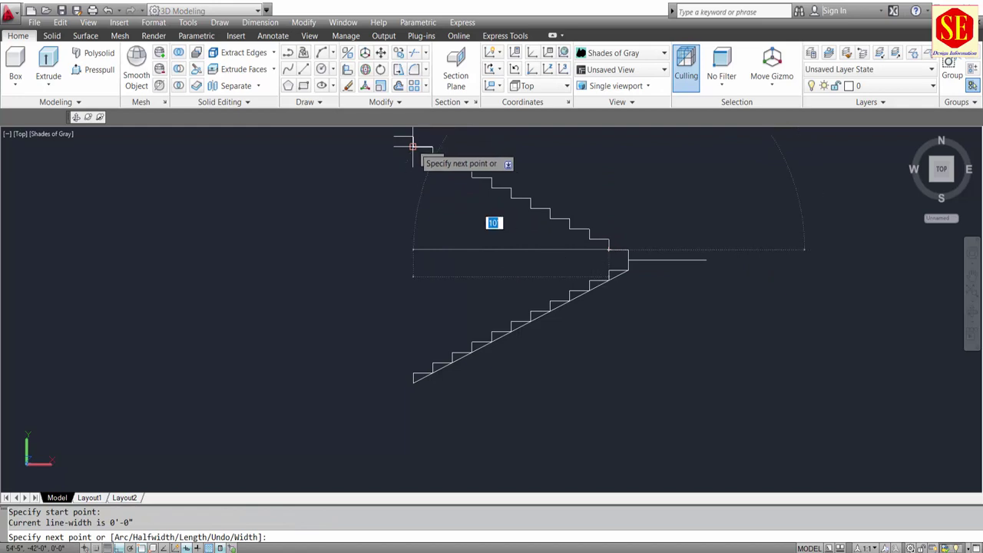
{"action": "left_click", "coordinate": [413, 145]}
{"action": "key", "text": "Escape"}
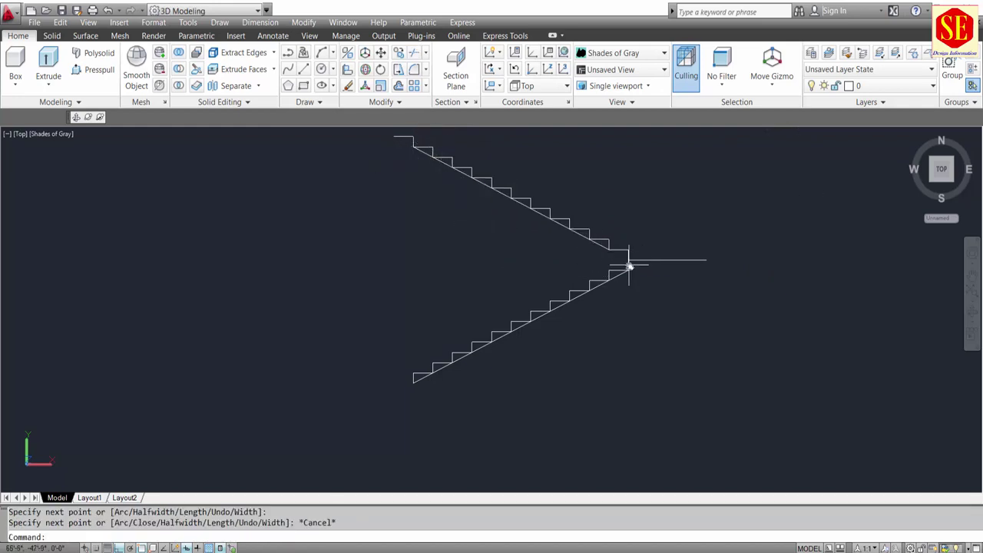
{"action": "mouse_move", "coordinate": [628, 267]}
{"action": "middle_mouse_down"}
{"action": "mouse_move", "coordinate": [659, 341]}
{"action": "mouse_move", "coordinate": [657, 329]}
{"action": "middle_mouse_up"}
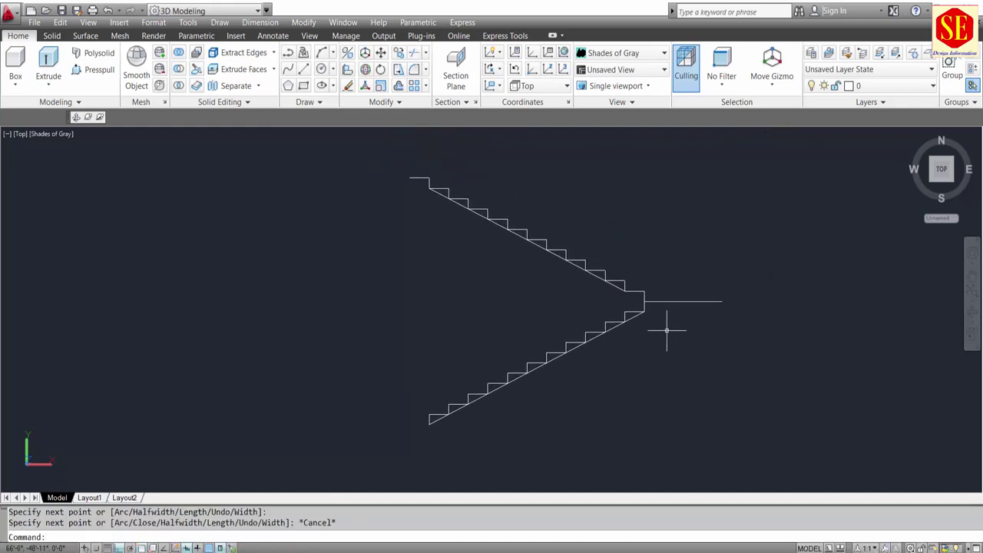
{"action": "scroll", "coordinate": [613, 329], "scroll_direction": "down", "scroll_amount": 3}
{"action": "middle_click_drag", "start_coordinate": [527, 308], "coordinate": [595, 345]}
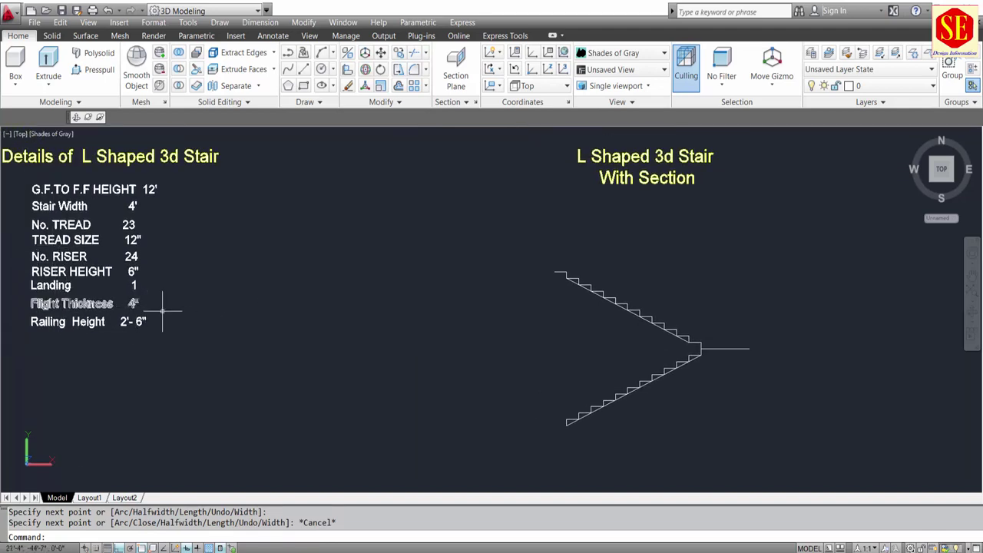
{"action": "middle_click_drag", "start_coordinate": [660, 405], "coordinate": [636, 378]}
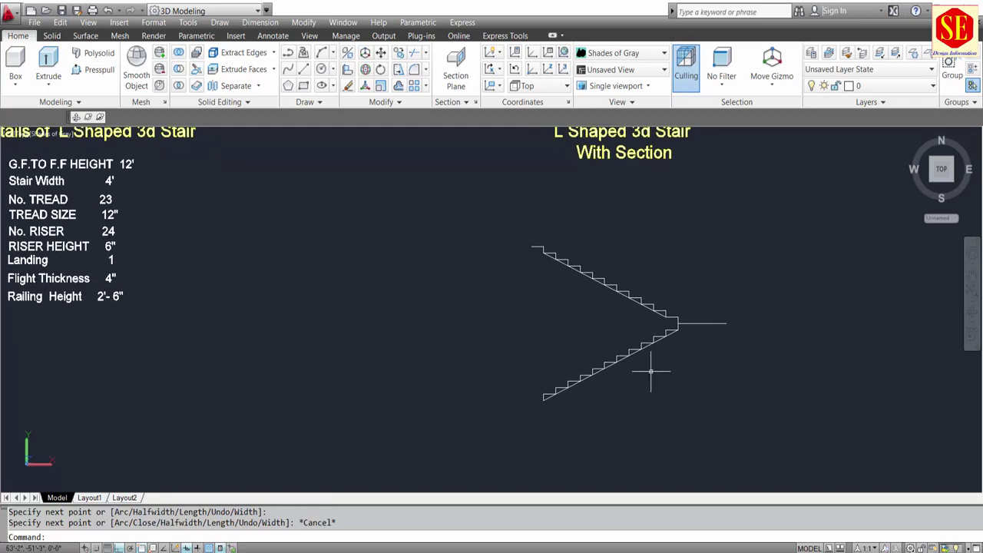
Offset both flight diagonals and the landing line 4 inches downward.
{"action": "scroll", "coordinate": [651, 372], "scroll_direction": "up", "scroll_amount": 2}
{"action": "type", "text": "o"}
{"action": "key", "text": "Return"}
{"action": "type", "text": "4"}
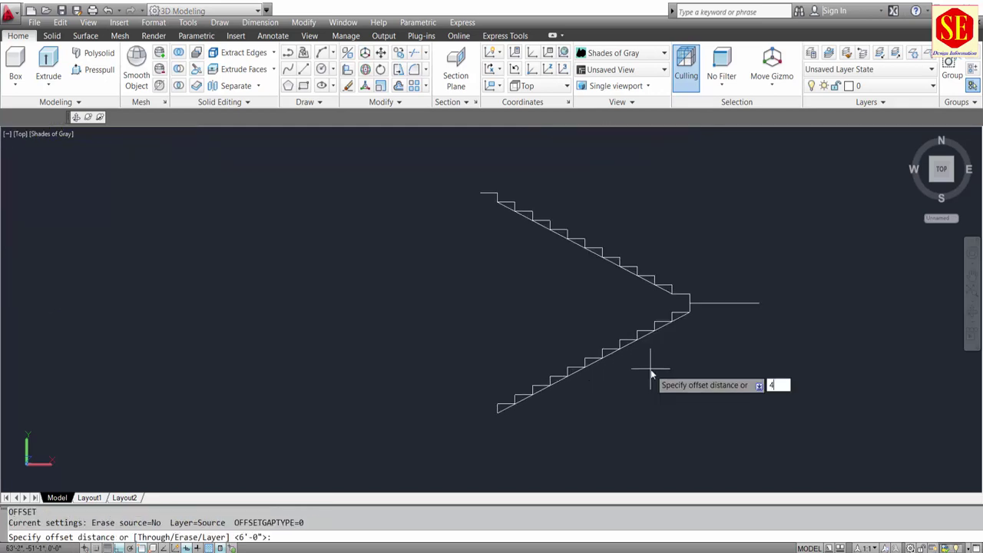
{"action": "key", "text": "Return"}
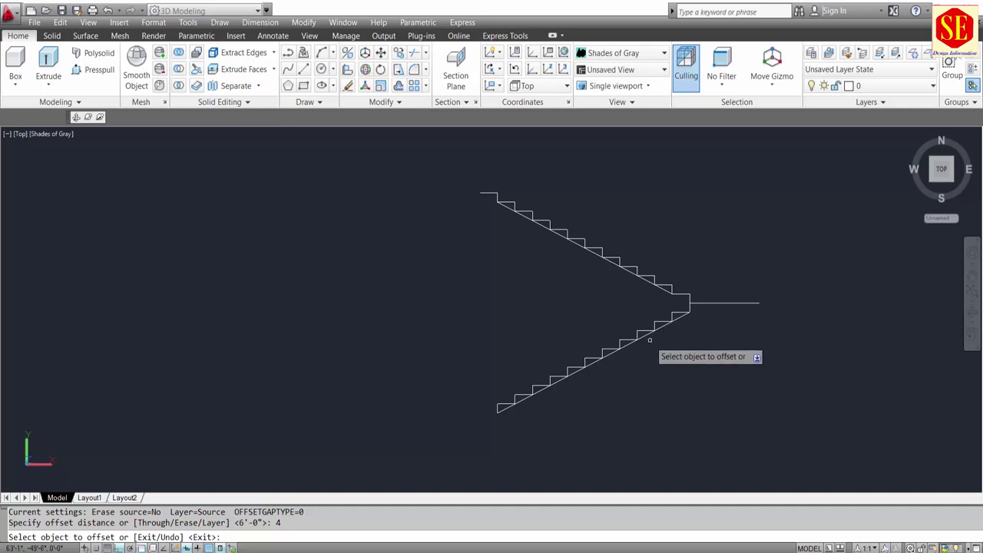
{"action": "left_click", "coordinate": [645, 335]}
{"action": "left_click", "coordinate": [658, 351]}
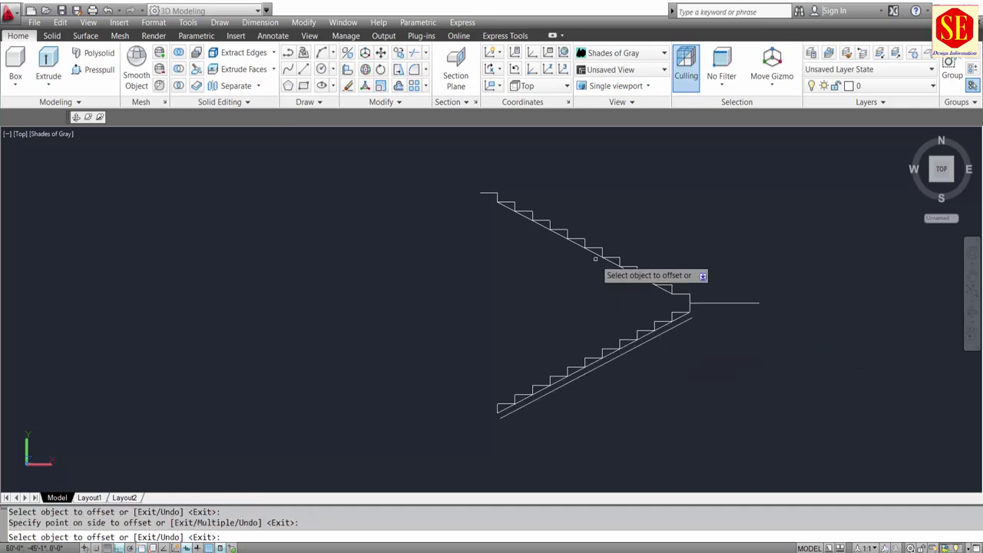
{"action": "left_click", "coordinate": [595, 253]}
{"action": "left_click", "coordinate": [623, 281]}
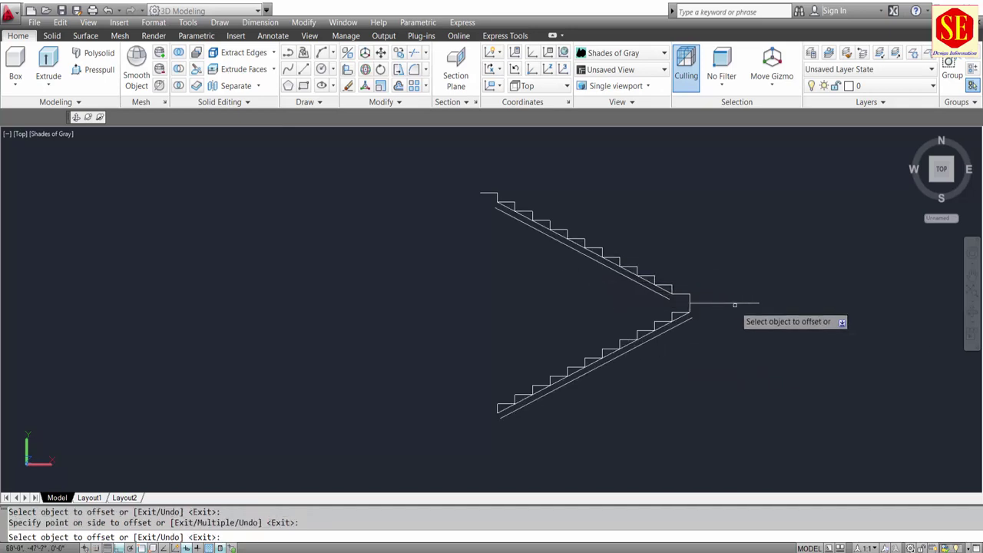
{"action": "left_click", "coordinate": [735, 305]}
{"action": "left_click", "coordinate": [731, 325]}
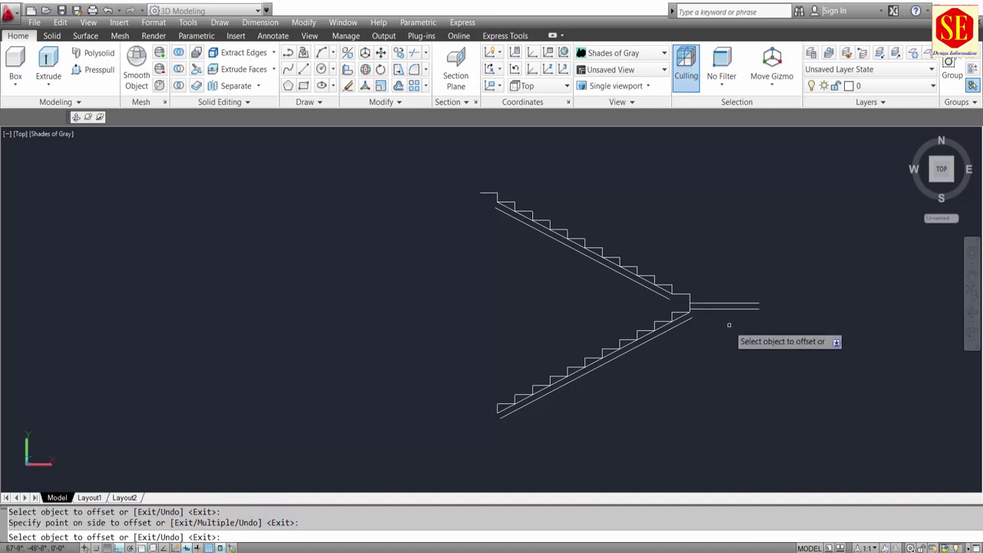
{"action": "key", "text": "Escape"}
{"action": "type", "text": "EX"}
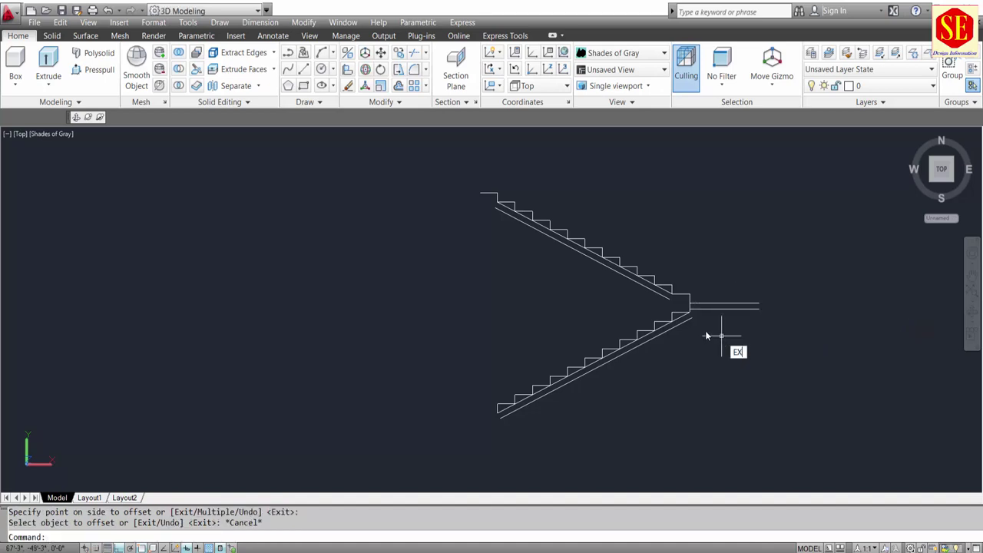
{"action": "key", "text": "Return"}
{"action": "key", "text": "Return"}
Try TRIM and EXTEND with all objects as edges, cancelling each without changes.
{"action": "key", "text": "Escape"}
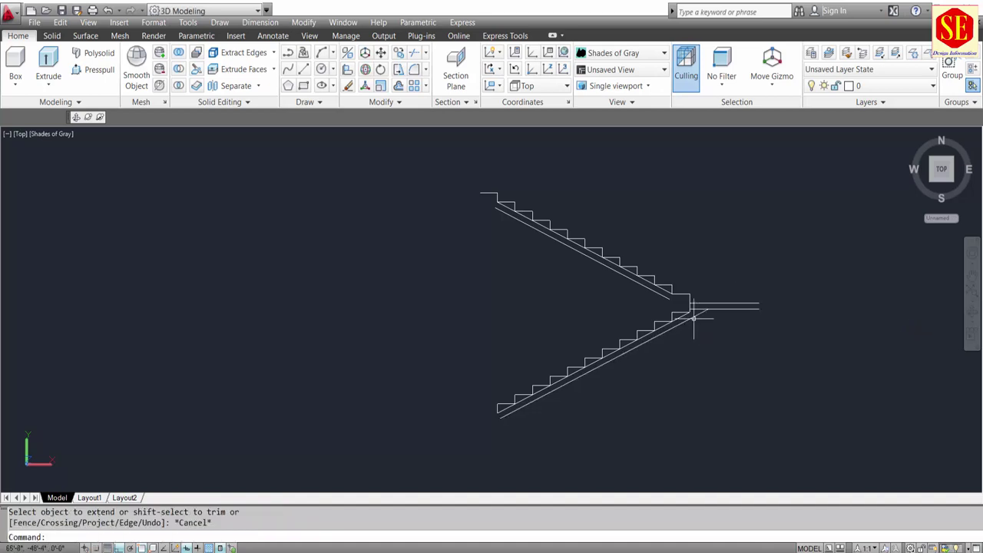
{"action": "type", "text": "T"}
{"action": "key", "text": "Return"}
{"action": "scroll", "coordinate": [695, 317], "scroll_direction": "up", "scroll_amount": 2}
{"action": "key", "text": "Return"}
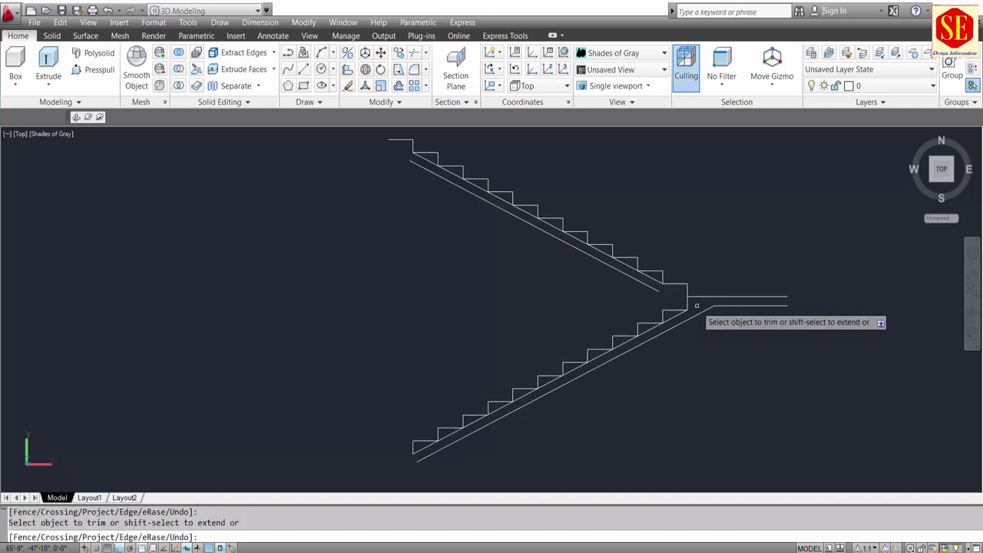
{"action": "key", "text": "Escape"}
{"action": "type", "text": "EX"}
{"action": "key", "text": "Return"}
{"action": "key", "text": "Return"}
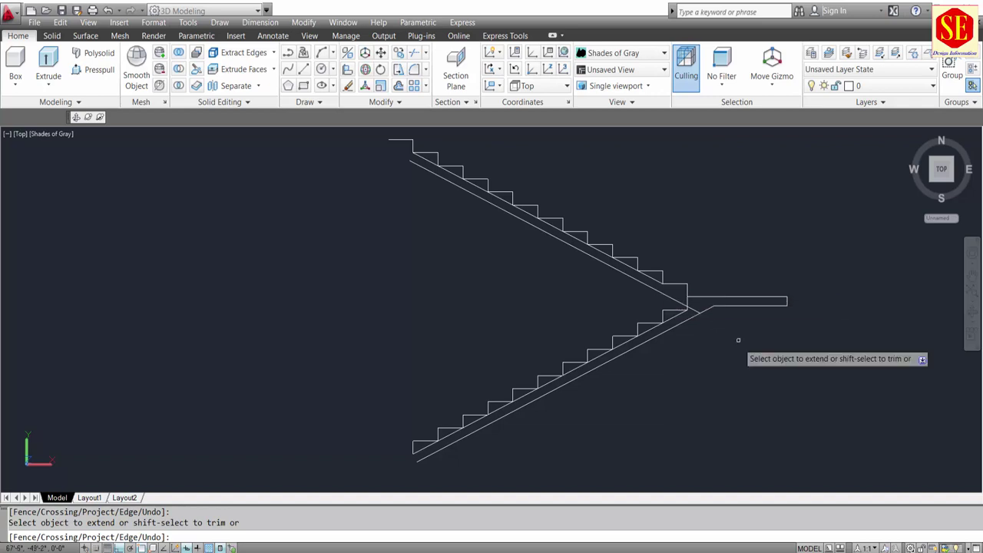
{"action": "key", "text": "Escape"}
{"action": "type", "text": "TR"}
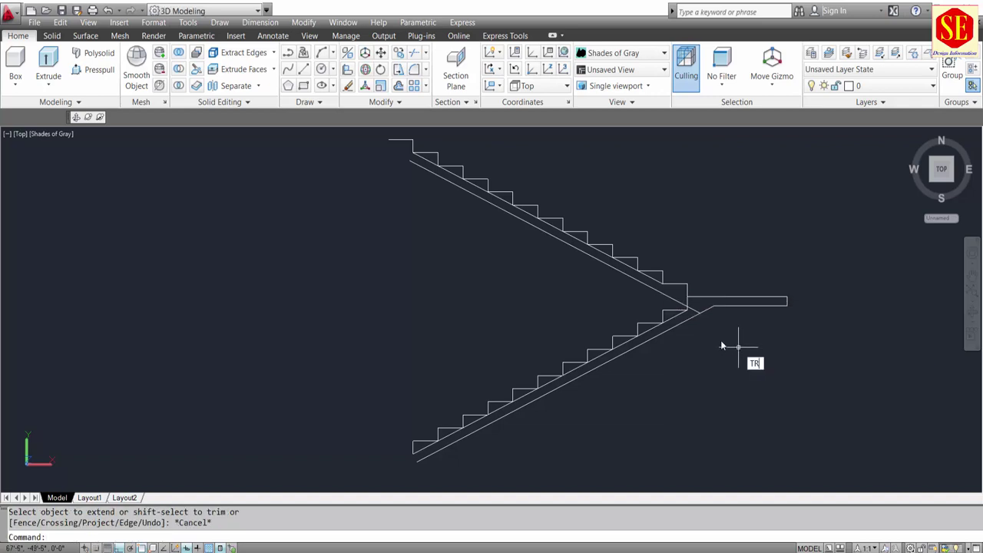
{"action": "key", "text": "Return"}
{"action": "key", "text": "Return"}
{"action": "scroll", "coordinate": [724, 340], "scroll_direction": "up", "scroll_amount": 1}
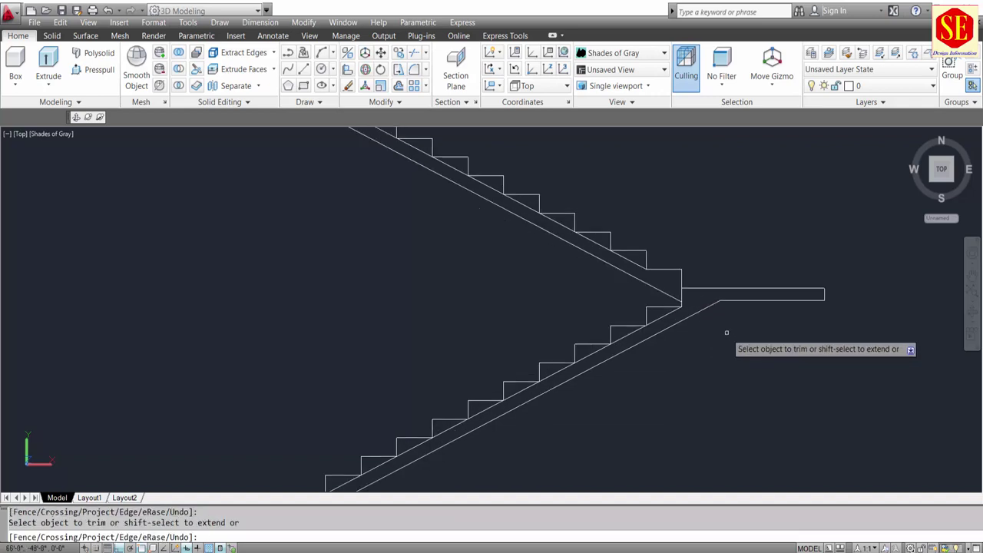
{"action": "scroll", "coordinate": [726, 333], "scroll_direction": "down", "scroll_amount": 2}
{"action": "key", "text": "Escape"}
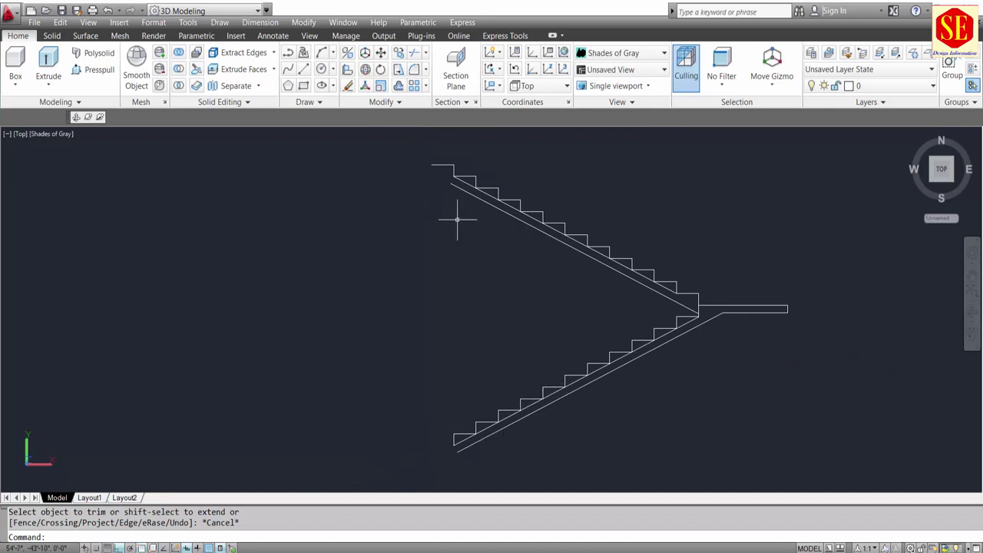
{"action": "type", "text": "L"}
Draw a vertical line down from the upper flight's top end.
{"action": "key", "text": "Return"}
{"action": "left_click", "coordinate": [431, 164]}
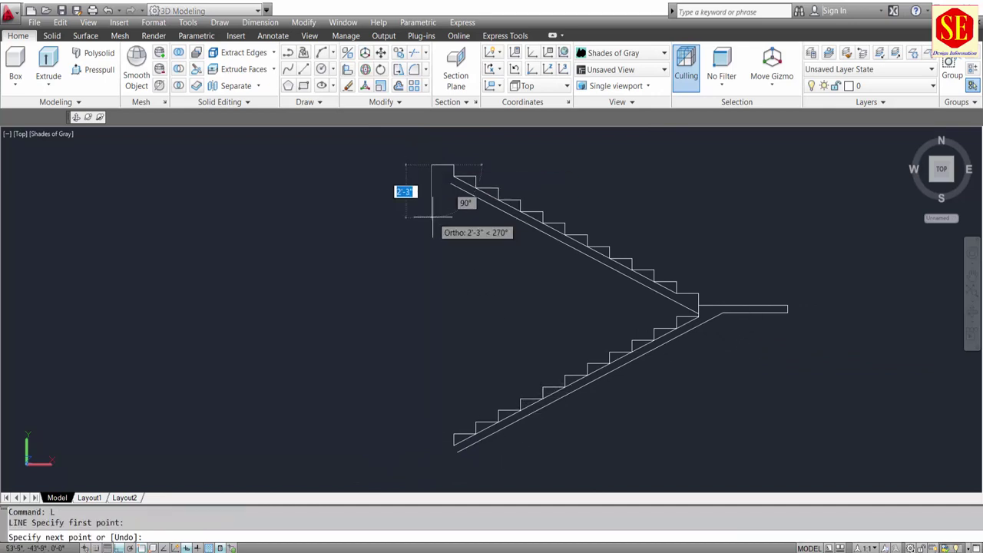
{"action": "left_click", "coordinate": [432, 221]}
{"action": "key", "text": "Escape"}
{"action": "type", "text": "EX"}
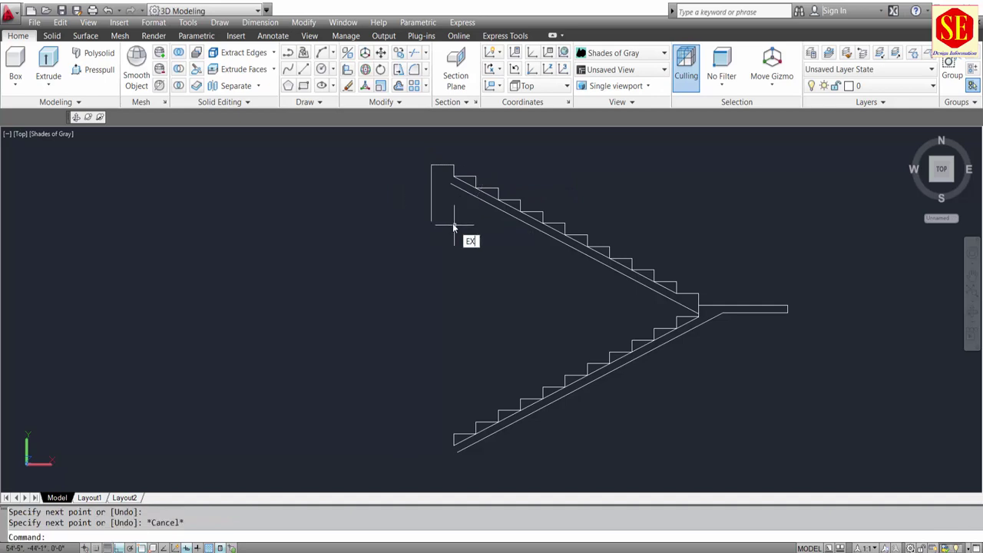
Draw a vertical line down from the lower flight's bottom corner.
{"action": "key", "text": "Return"}
{"action": "key", "text": "Return"}
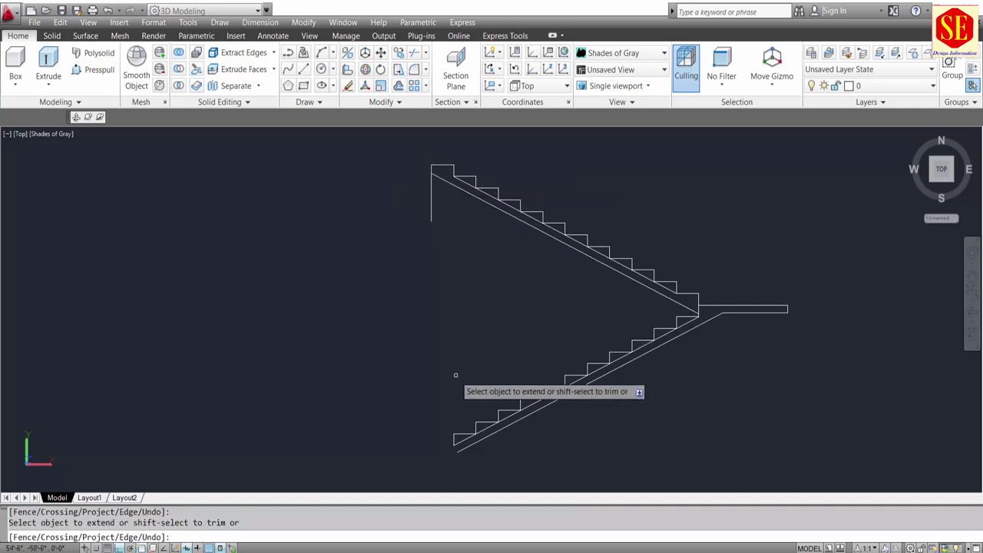
{"action": "middle_click_drag", "start_coordinate": [456, 375], "coordinate": [452, 319]}
{"action": "key", "text": "Escape"}
{"action": "type", "text": "L"}
{"action": "key", "text": "Return"}
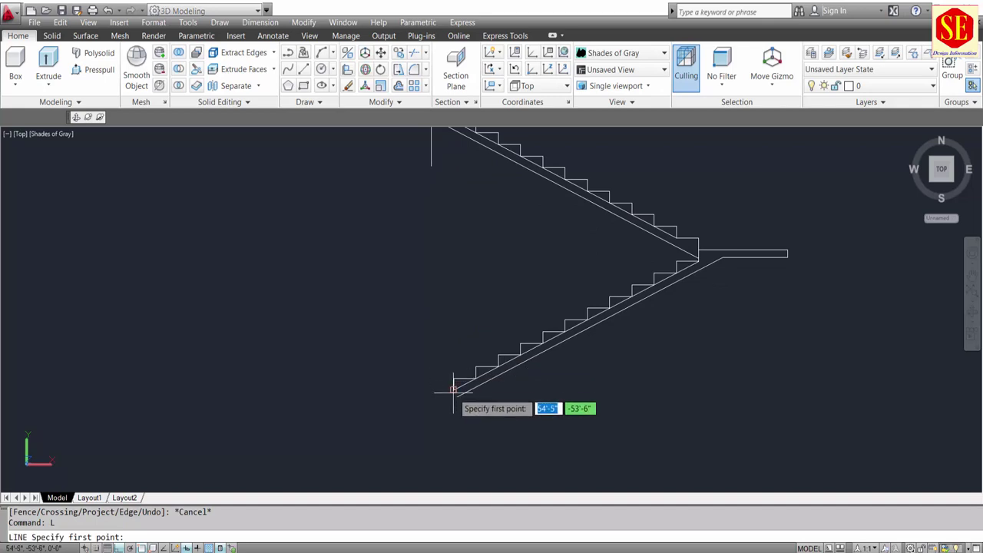
{"action": "left_click", "coordinate": [455, 390]}
{"action": "left_click", "coordinate": [458, 428]}
{"action": "key", "text": "Escape"}
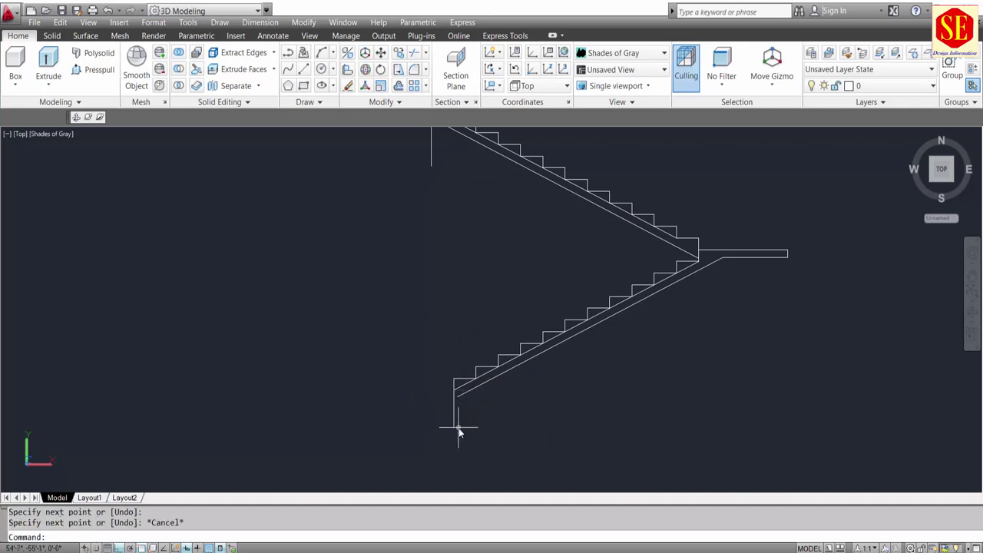
Extend the lower flight's lines to the new vertical with a crossing selection.
{"action": "type", "text": "ex"}
{"action": "key", "text": "Return"}
{"action": "key", "text": "Return"}
{"action": "left_click", "coordinate": [459, 394]}
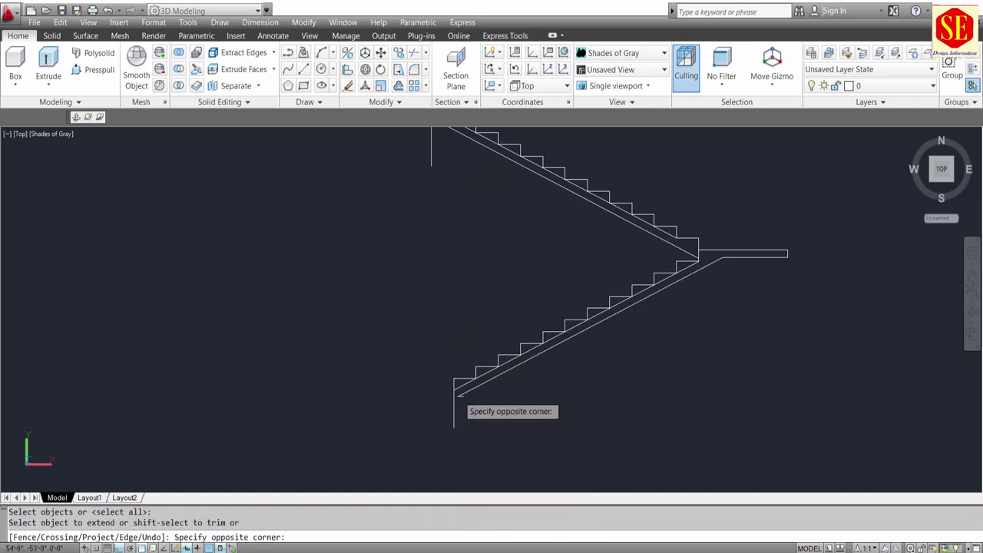
{"action": "left_click", "coordinate": [465, 409]}
{"action": "key", "text": "Escape"}
{"action": "type", "text": "r"}
Trim the excess of both vertical closing lines at the flight ends.
{"action": "key", "text": "Return"}
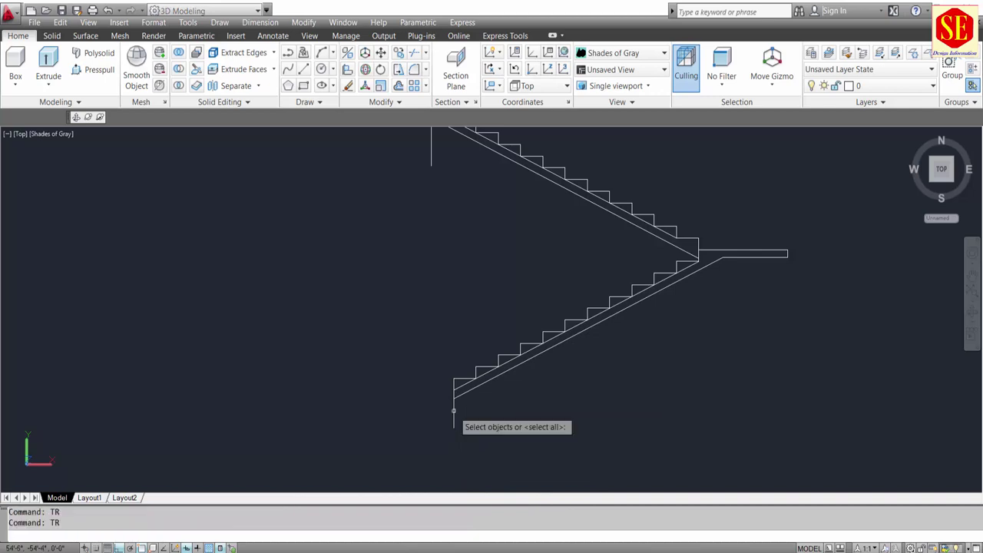
{"action": "key", "text": "Return"}
{"action": "left_click", "coordinate": [455, 415]}
{"action": "middle_click_drag", "start_coordinate": [413, 285], "coordinate": [410, 325]}
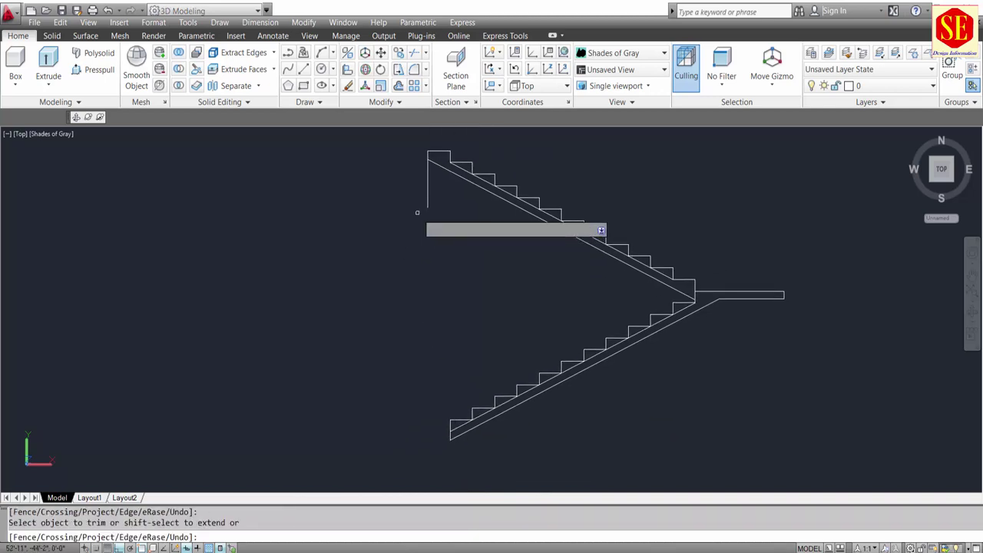
{"action": "left_click", "coordinate": [428, 196]}
{"action": "key", "text": "Escape"}
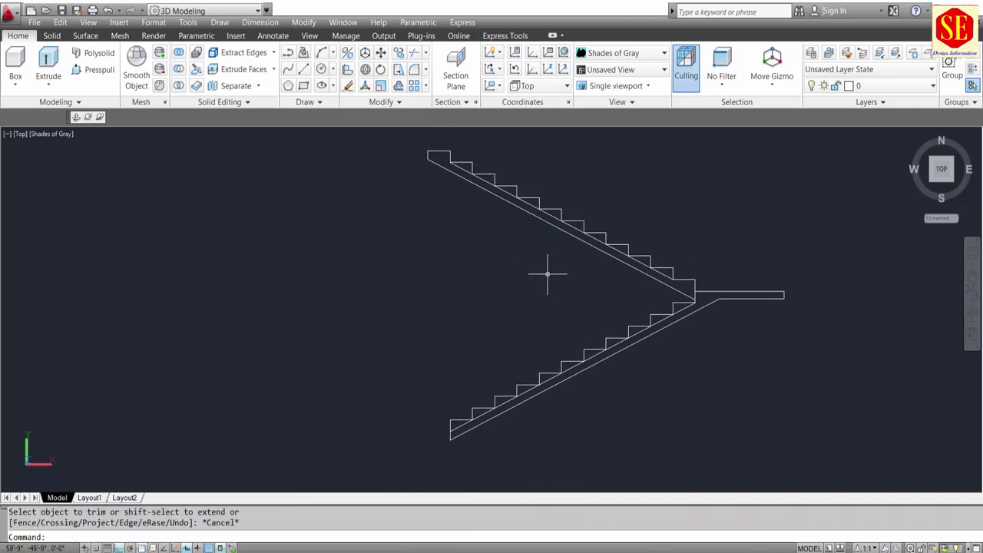
Erase the extra parallel line under each flight, leaving single diagonals.
{"action": "left_click", "coordinate": [465, 170]}
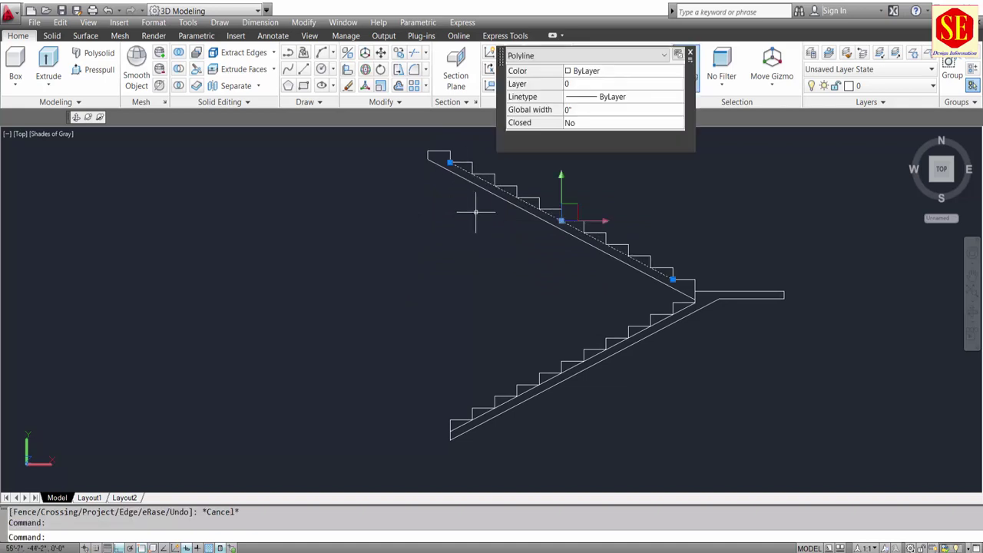
{"action": "type", "text": "R"}
{"action": "key", "text": "Escape"}
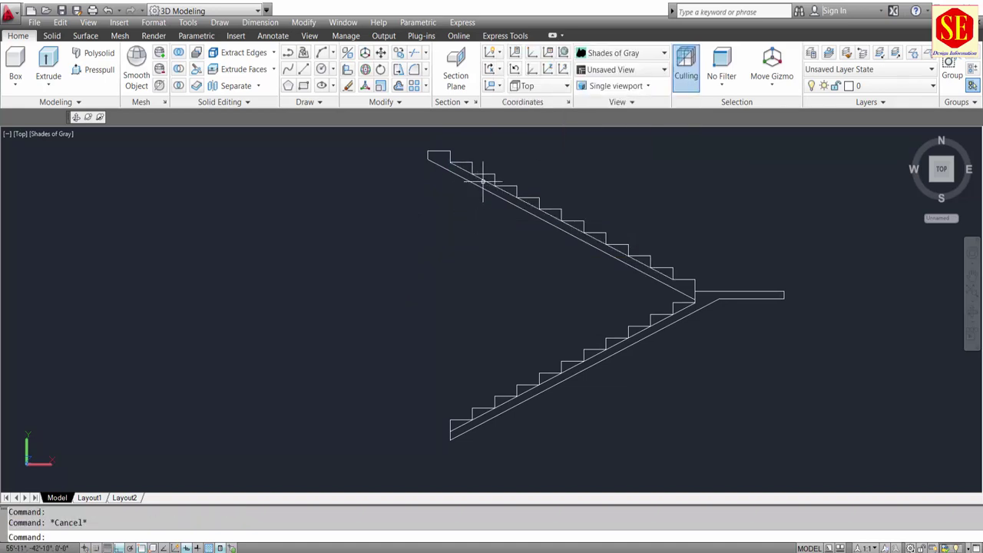
{"action": "left_click", "coordinate": [483, 181]}
{"action": "type", "text": "E"}
{"action": "key", "text": "Return"}
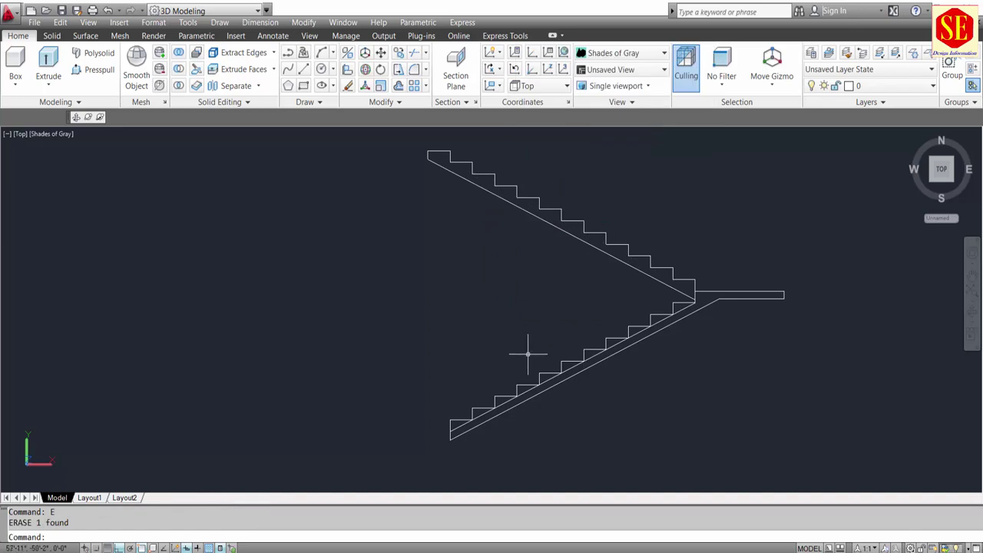
{"action": "left_click", "coordinate": [526, 391]}
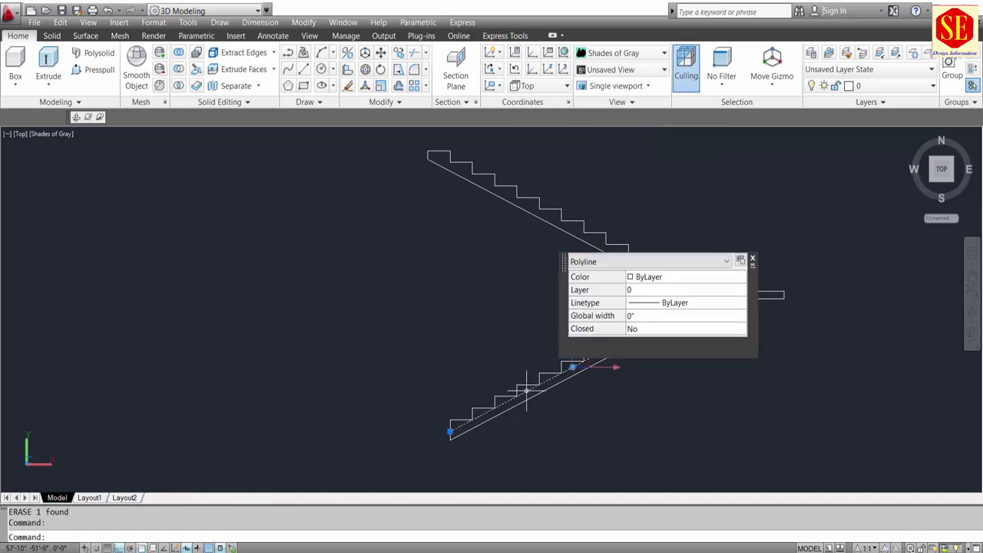
{"action": "type", "text": "E"}
{"action": "key", "text": "Return"}
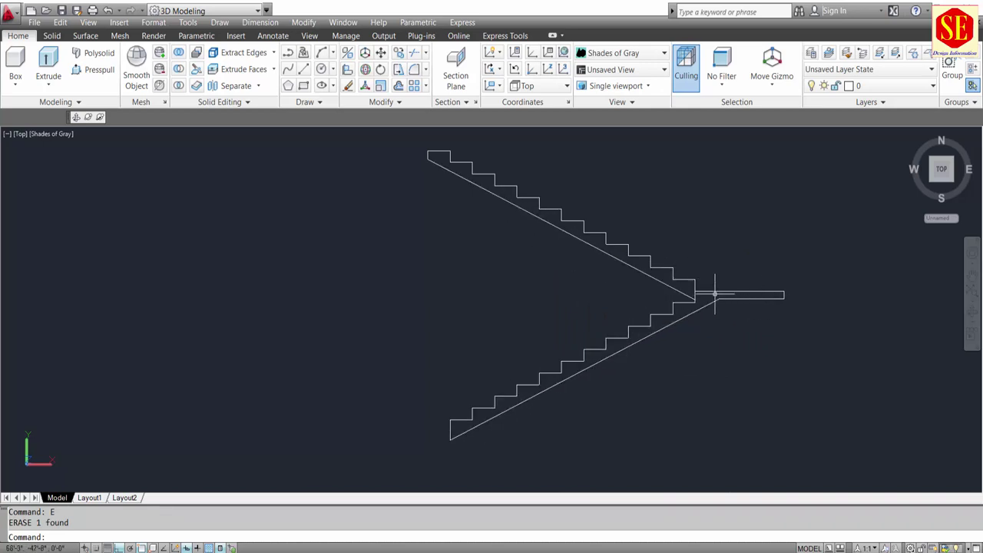
{"action": "scroll", "coordinate": [576, 299], "scroll_direction": "down", "scroll_amount": 2}
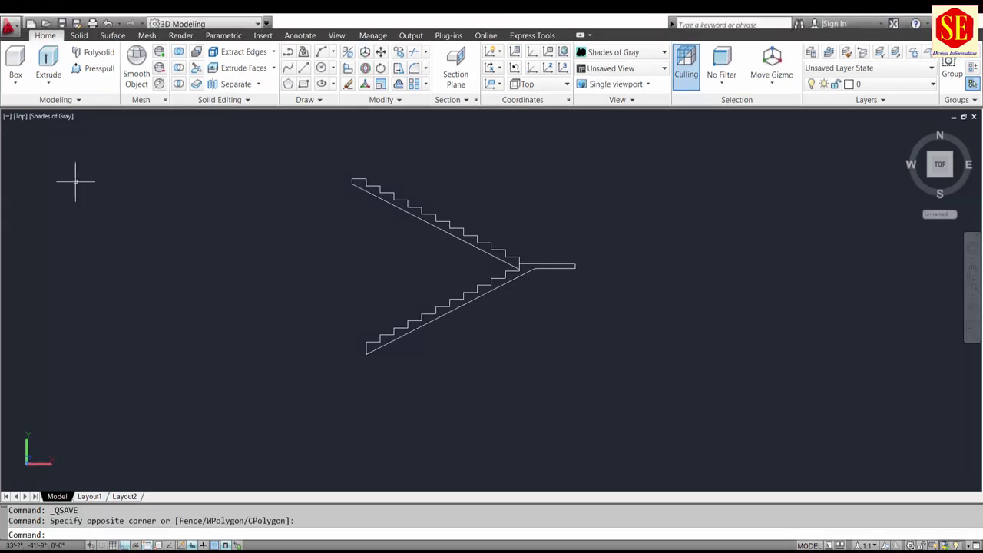
{"action": "left_click", "coordinate": [23, 117]}
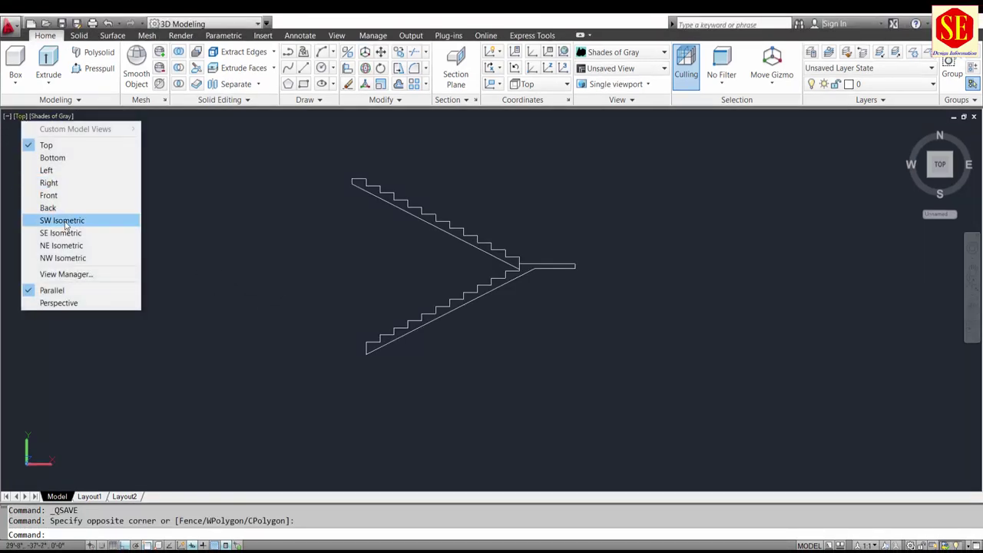
{"action": "left_click", "coordinate": [65, 258]}
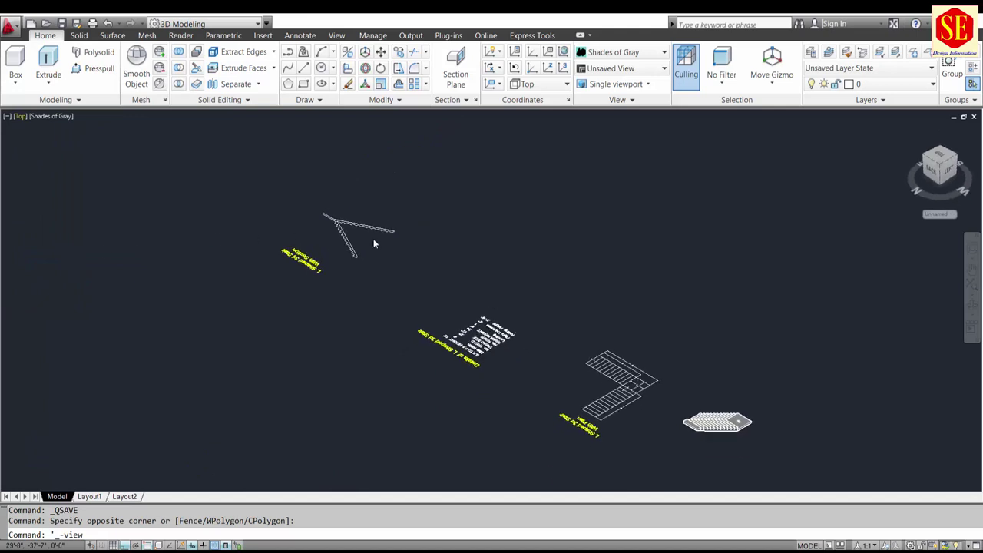
{"action": "mouse_move", "coordinate": [585, 331]}
{"action": "middle_mouse_down", "text": "shift"}
{"action": "mouse_move", "coordinate": [427, 340]}
{"action": "mouse_move", "coordinate": [351, 307]}
{"action": "middle_mouse_up", "text": "shift"}
{"action": "scroll", "coordinate": [181, 286], "scroll_direction": "up", "scroll_amount": 2}
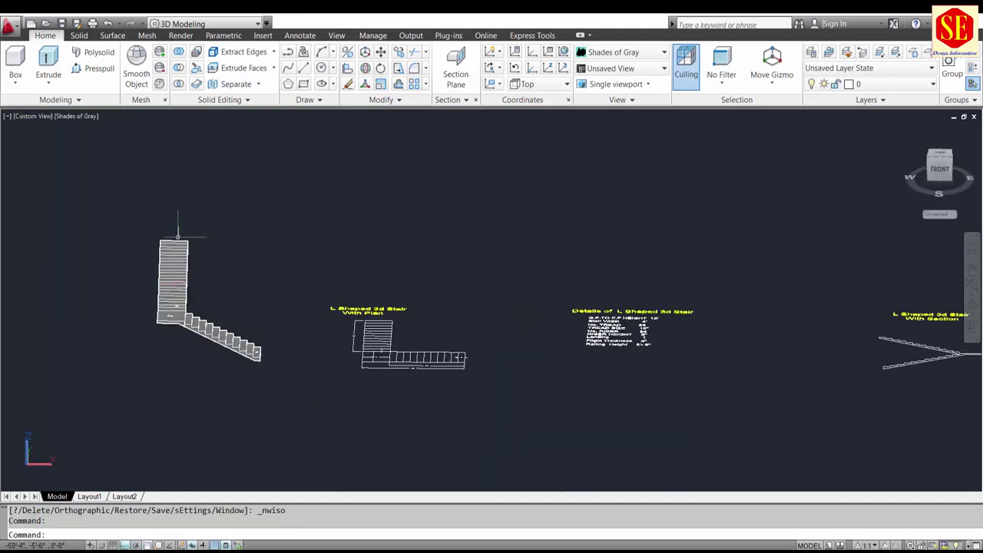
{"action": "middle_click_drag", "start_coordinate": [697, 295], "coordinate": [512, 296]}
{"action": "scroll", "coordinate": [799, 311], "scroll_direction": "up", "scroll_amount": 2}
{"action": "scroll", "coordinate": [772, 347], "scroll_direction": "up", "scroll_amount": 3}
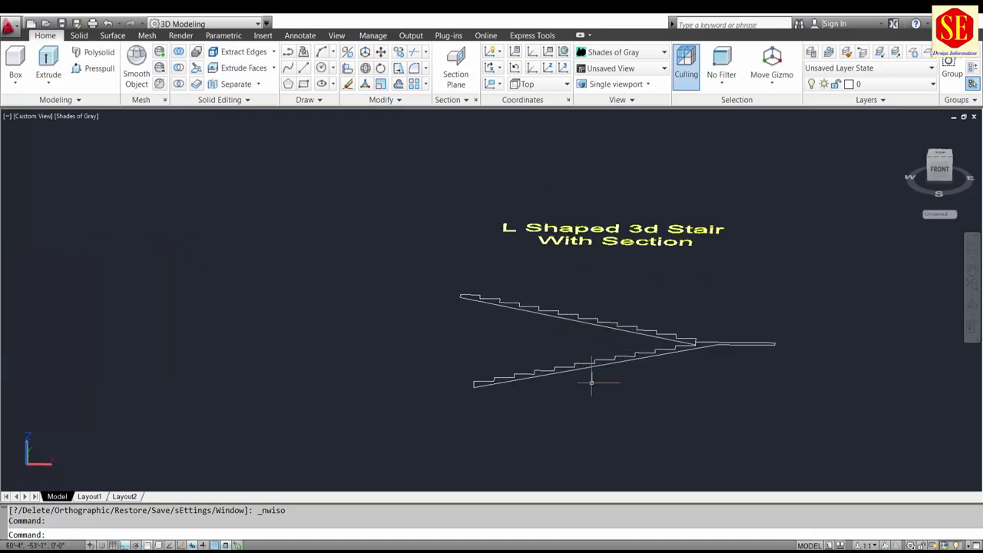
{"action": "scroll", "coordinate": [669, 358], "scroll_direction": "down", "scroll_amount": 4}
{"action": "scroll", "coordinate": [326, 338], "scroll_direction": "up", "scroll_amount": 5}
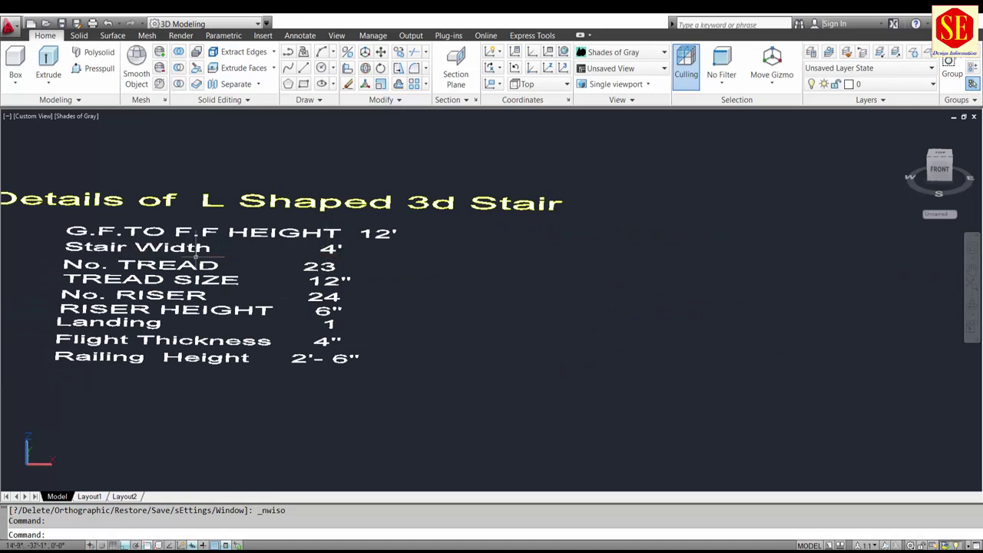
{"action": "scroll", "coordinate": [304, 247], "scroll_direction": "down", "scroll_amount": 3}
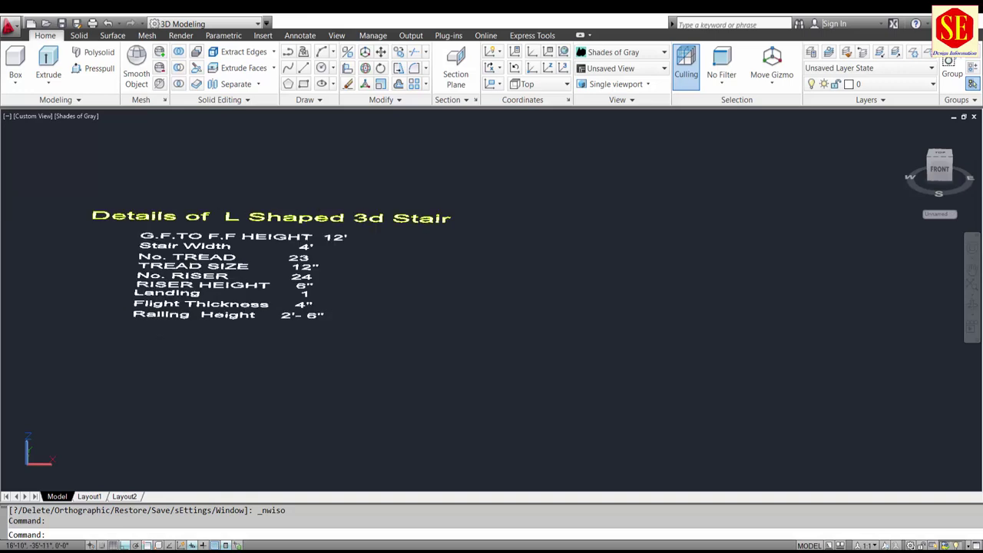
{"action": "scroll", "coordinate": [358, 235], "scroll_direction": "down", "scroll_amount": 3}
{"action": "scroll", "coordinate": [473, 282], "scroll_direction": "up", "scroll_amount": 2}
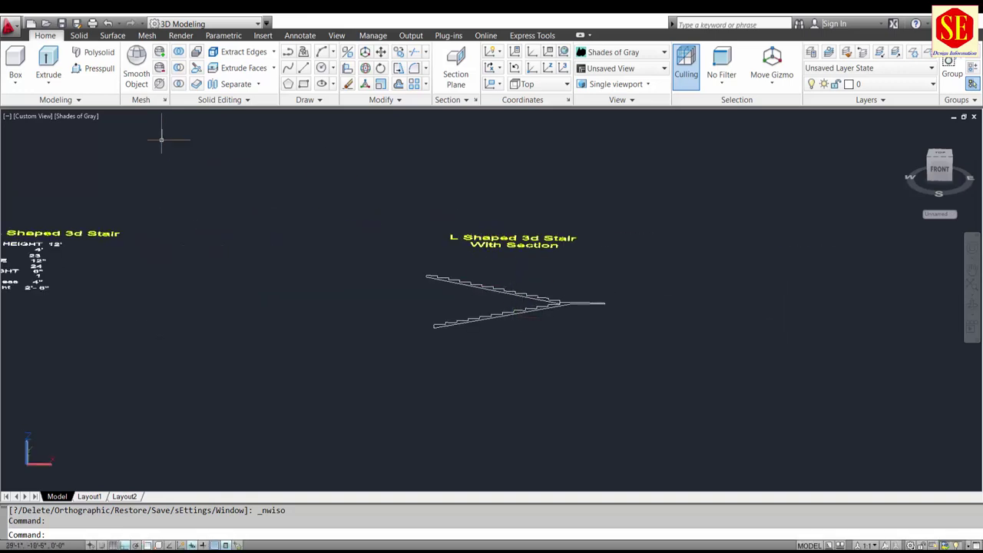
Press-pull the lower stair outline 4' into a solid flight.
{"action": "left_click", "coordinate": [96, 75]}
{"action": "scroll", "coordinate": [438, 311], "scroll_direction": "up", "scroll_amount": 3}
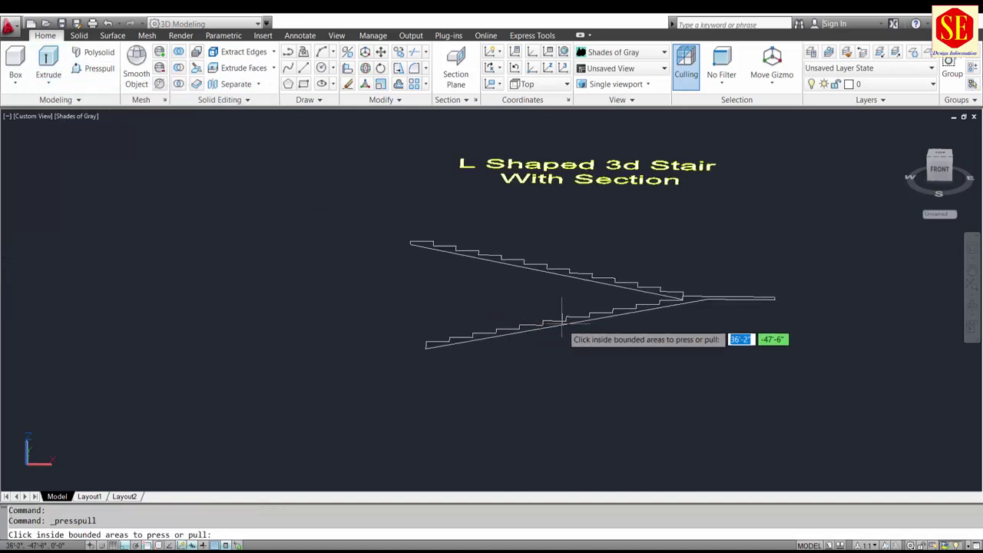
{"action": "left_click", "coordinate": [557, 328]}
{"action": "type", "text": "4"}
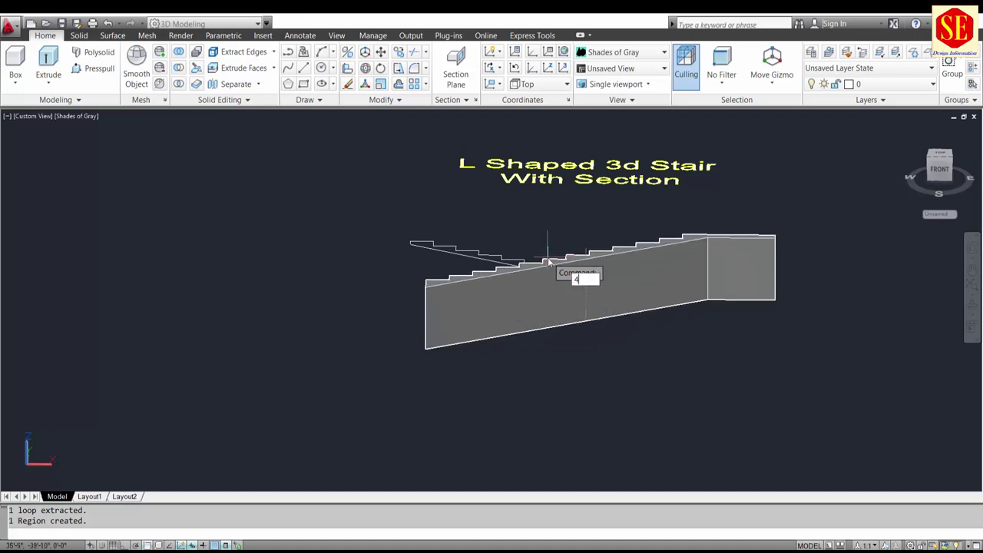
{"action": "key", "text": "Return"}
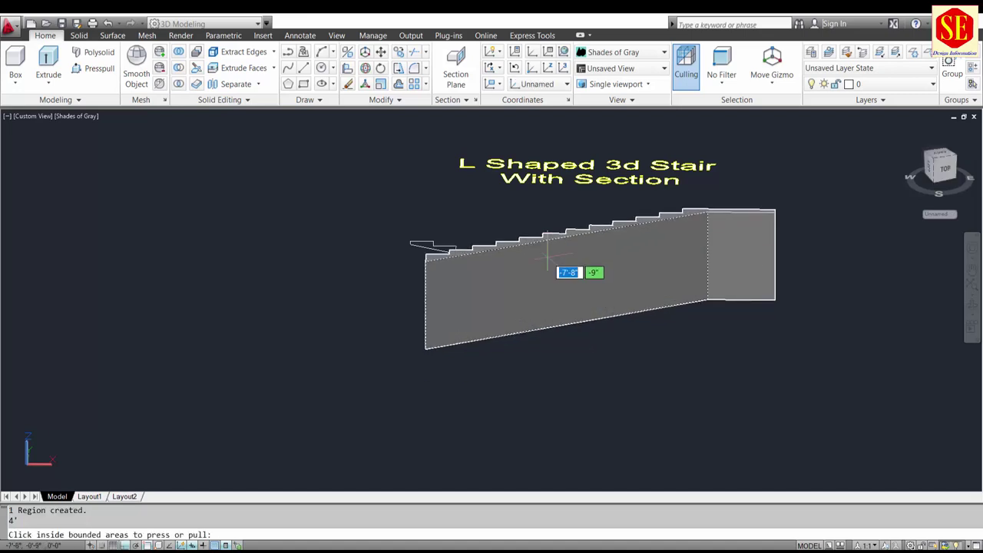
Press-pull the second stair profile 4' into a solid as well.
{"action": "middle_click_drag", "start_coordinate": [402, 316], "coordinate": [546, 331], "text": "shift"}
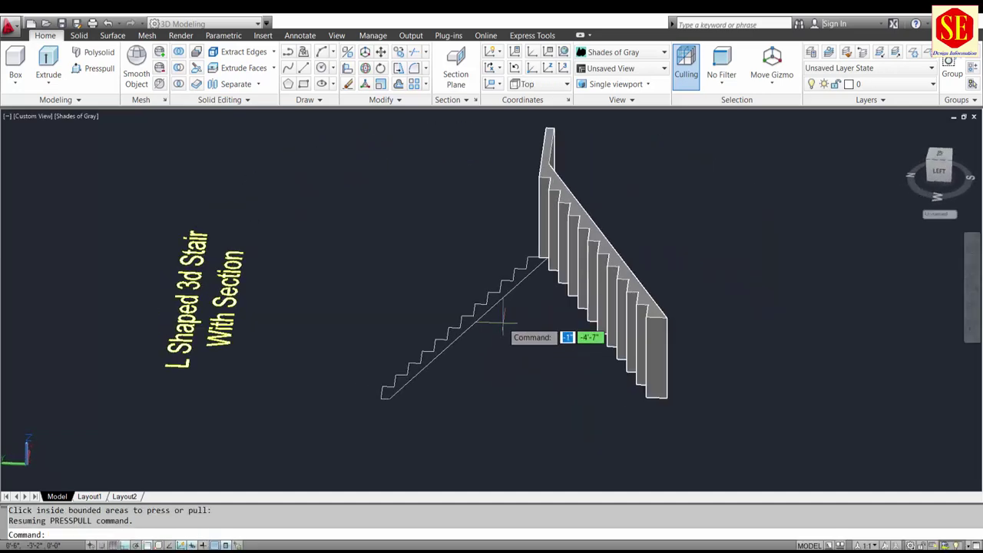
{"action": "left_click", "coordinate": [99, 68]}
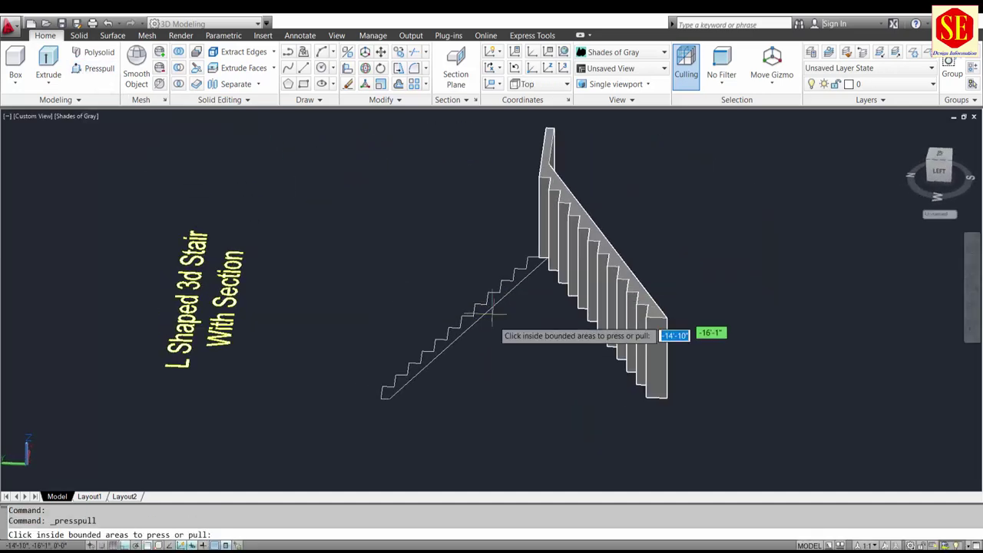
{"action": "left_click", "coordinate": [449, 319]}
{"action": "type", "text": "4'"}
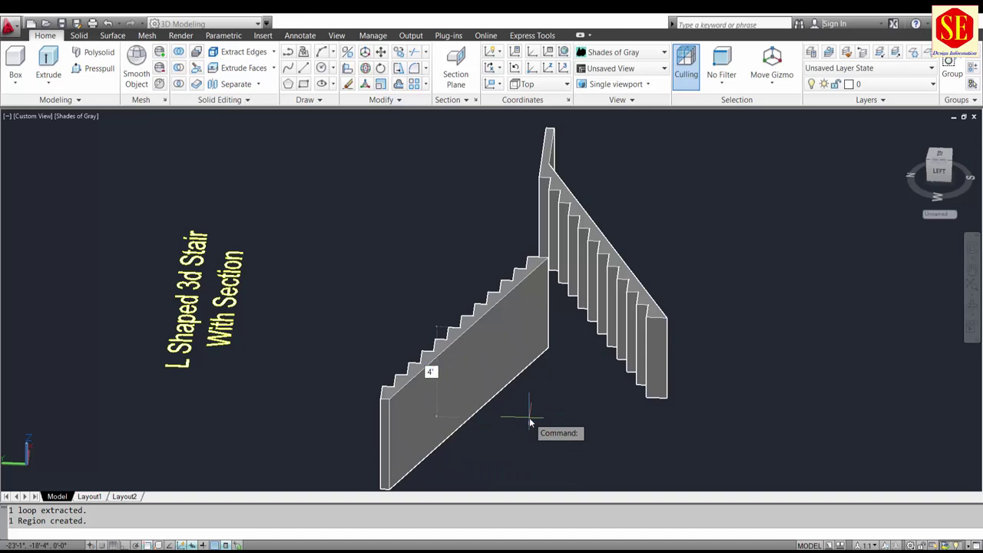
{"action": "key", "text": "Return"}
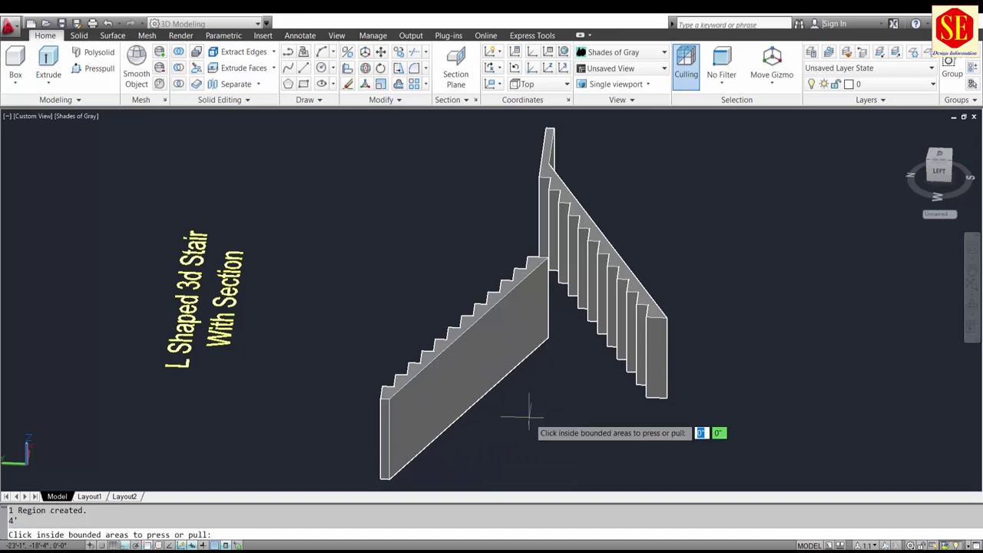
{"action": "scroll", "coordinate": [419, 322], "scroll_direction": "down", "scroll_amount": 3}
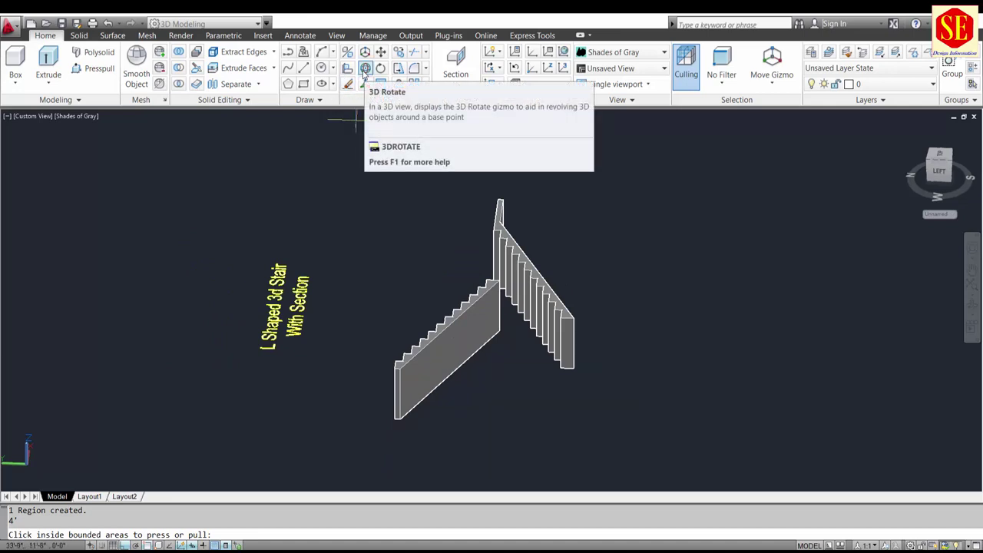
Start a 3D rotation on the window-selected stair solids, then cancel it.
{"action": "left_click", "coordinate": [365, 69]}
{"action": "left_click", "coordinate": [569, 199]}
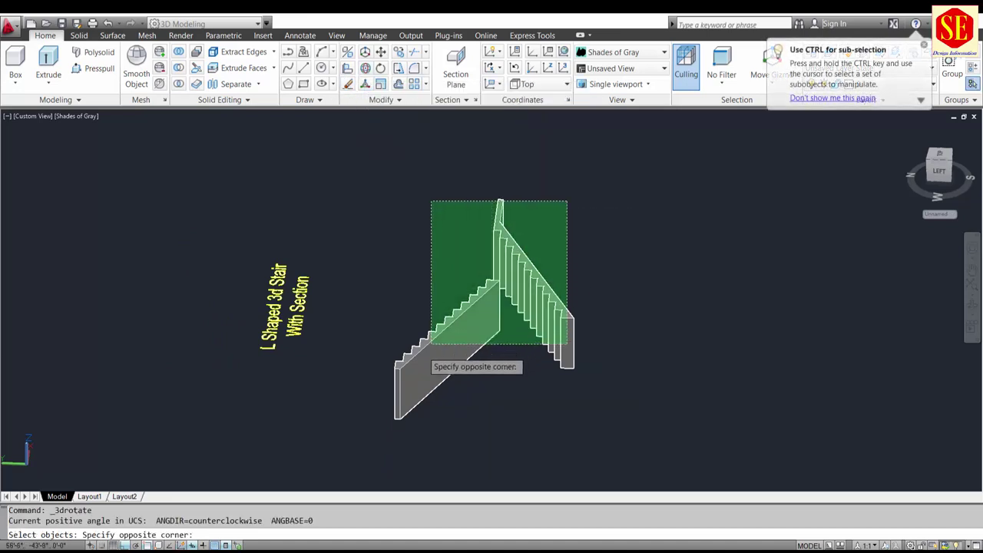
{"action": "left_click", "coordinate": [374, 408]}
{"action": "key", "text": "Return"}
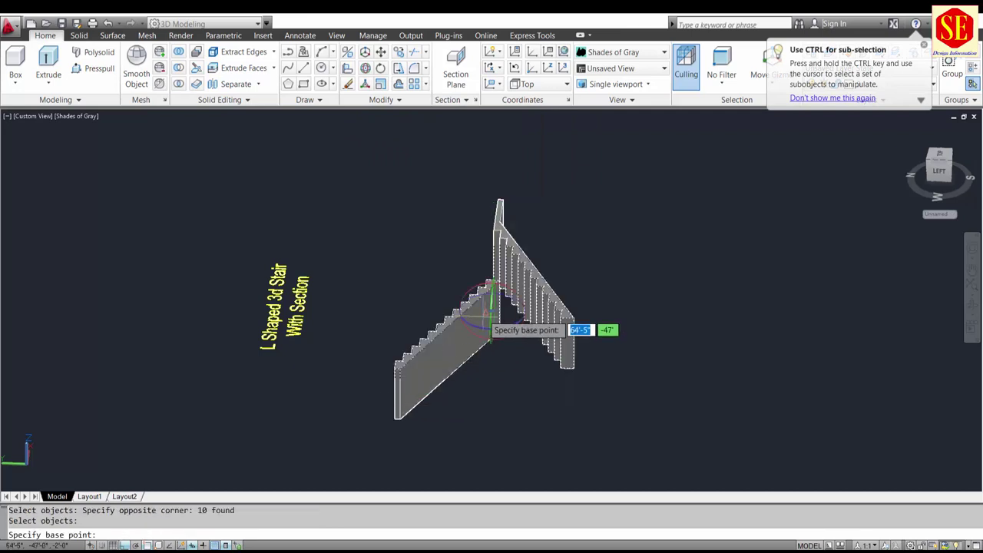
{"action": "left_click", "coordinate": [491, 308]}
{"action": "left_click", "coordinate": [472, 299]}
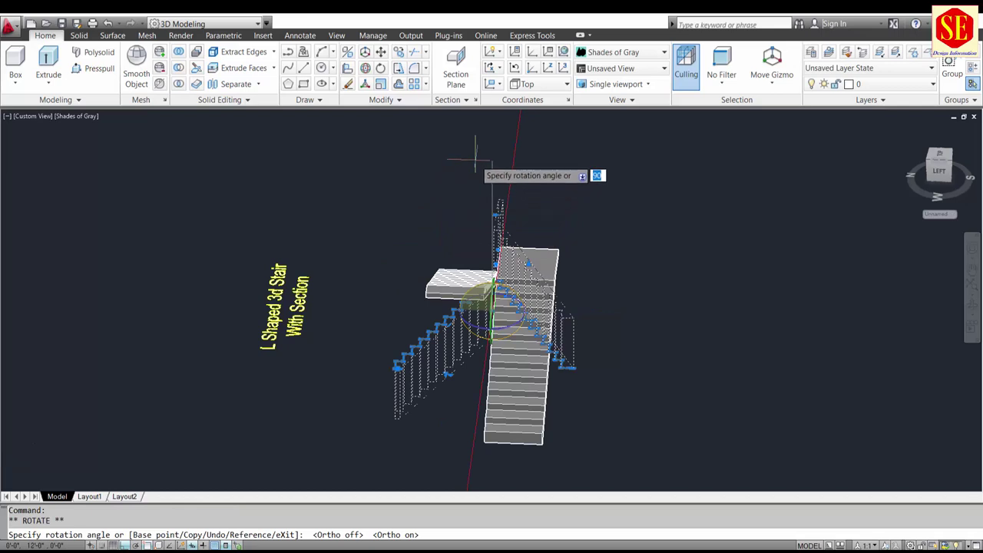
{"action": "key", "text": "Escape"}
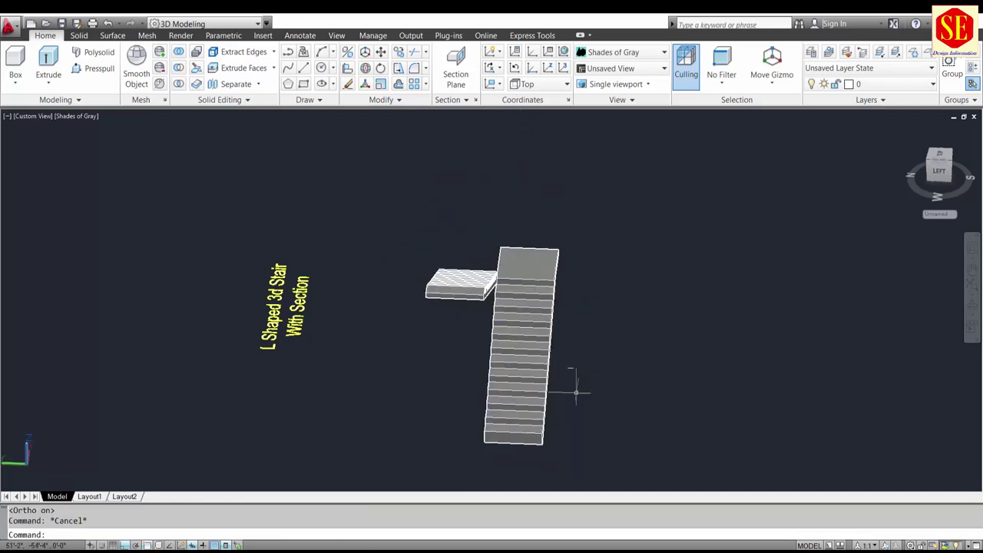
{"action": "middle_click_drag", "start_coordinate": [577, 394], "coordinate": [530, 332], "text": "shift"}
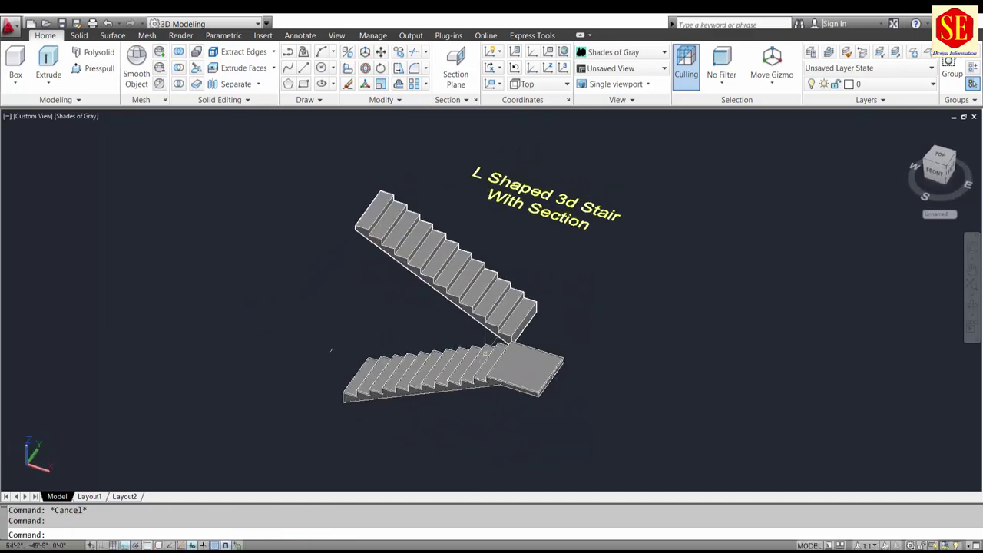
Rotate the upper flight 270° about the vertical Z axis.
{"action": "left_click", "coordinate": [368, 70]}
{"action": "left_click", "coordinate": [438, 234]}
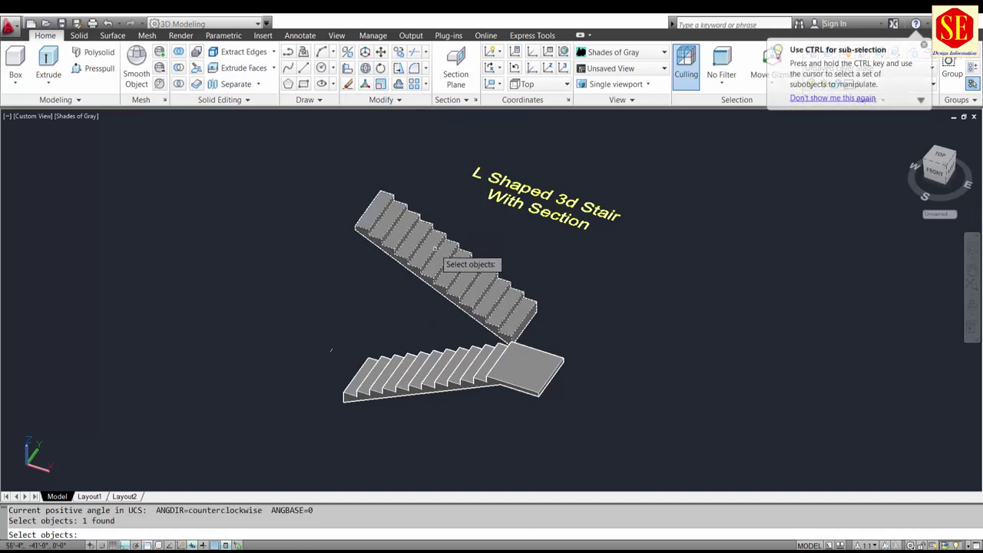
{"action": "key", "text": "Return"}
{"action": "left_click", "coordinate": [441, 265]}
{"action": "left_click", "coordinate": [461, 257]}
{"action": "key", "text": "Escape"}
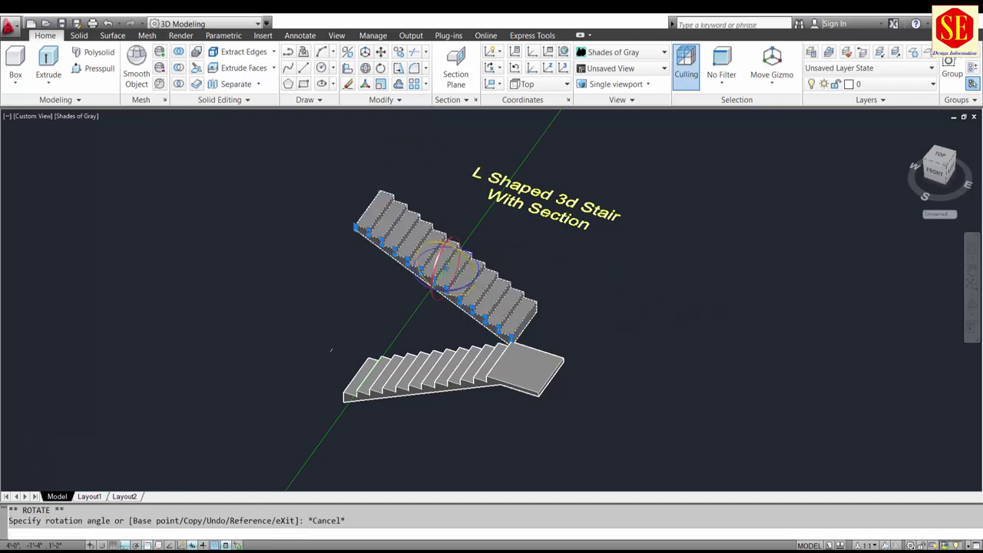
{"action": "left_click", "coordinate": [463, 292]}
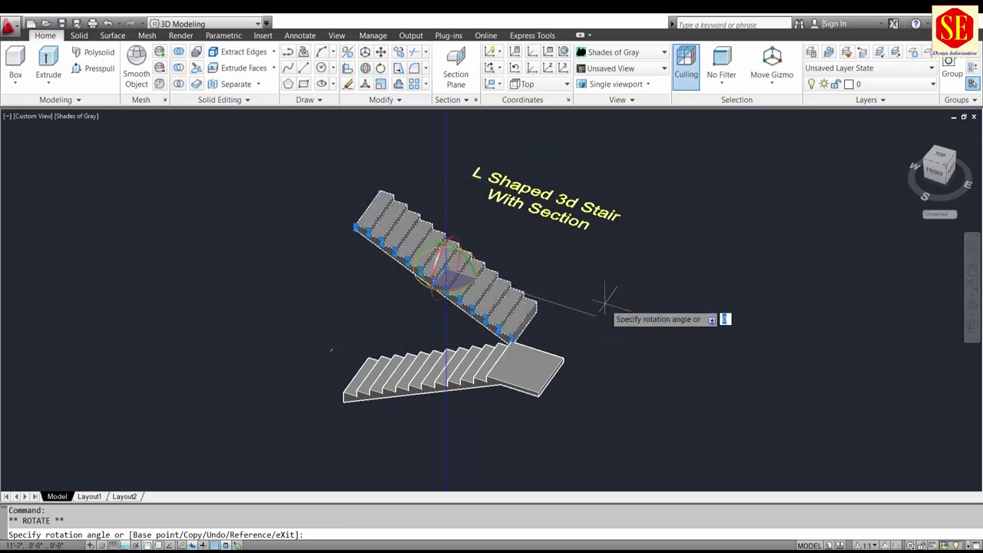
{"action": "left_click", "coordinate": [363, 353]}
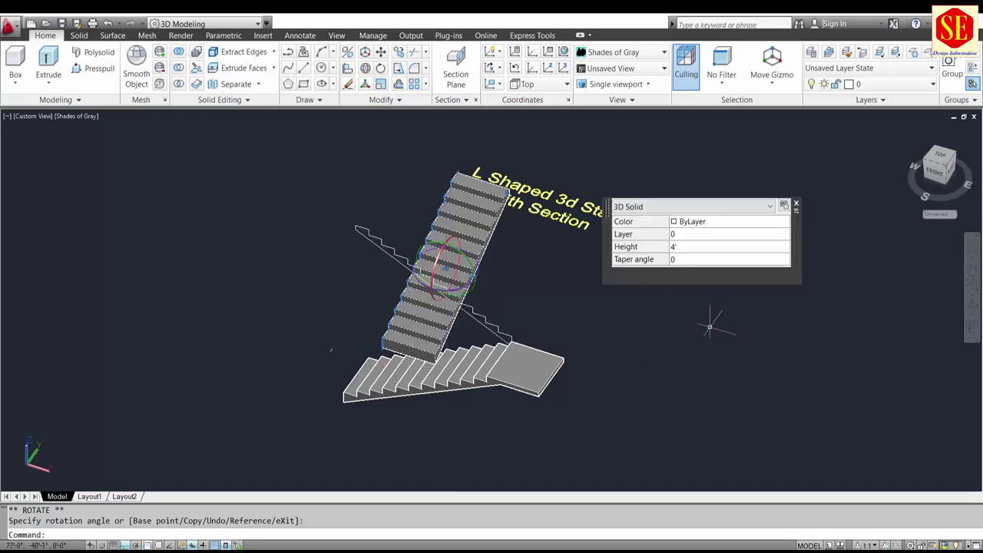
{"action": "key", "text": "Escape"}
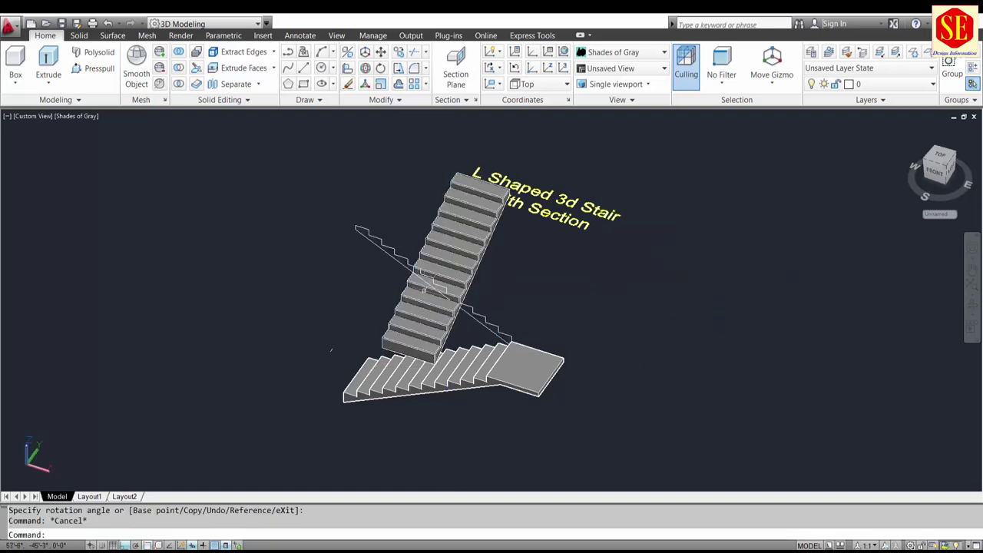
{"action": "type", "text": "M"}
Move the upper flight from its corner onto the landing to form the L-shape.
{"action": "key", "text": "Return"}
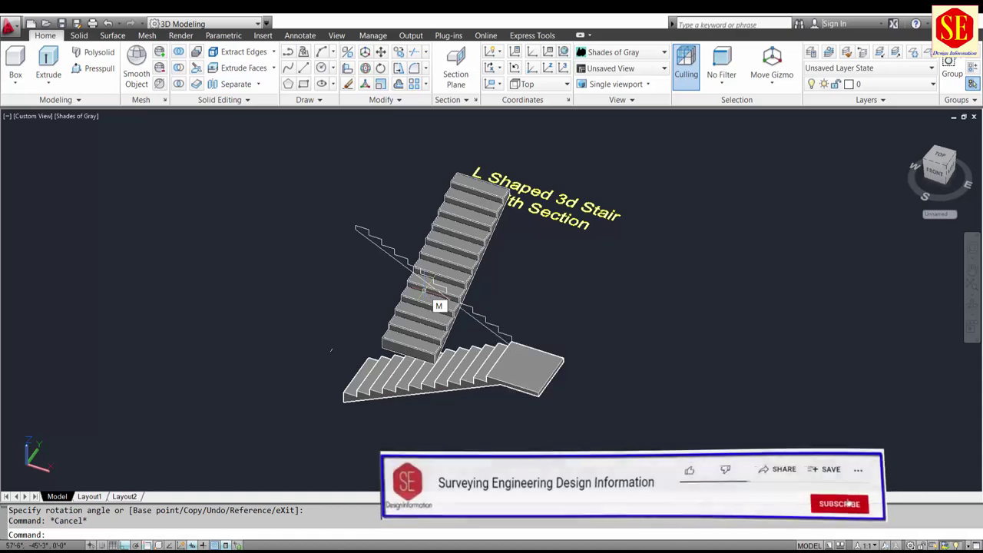
{"action": "left_click", "coordinate": [434, 301]}
{"action": "scroll", "coordinate": [428, 358], "scroll_direction": "up", "scroll_amount": 1}
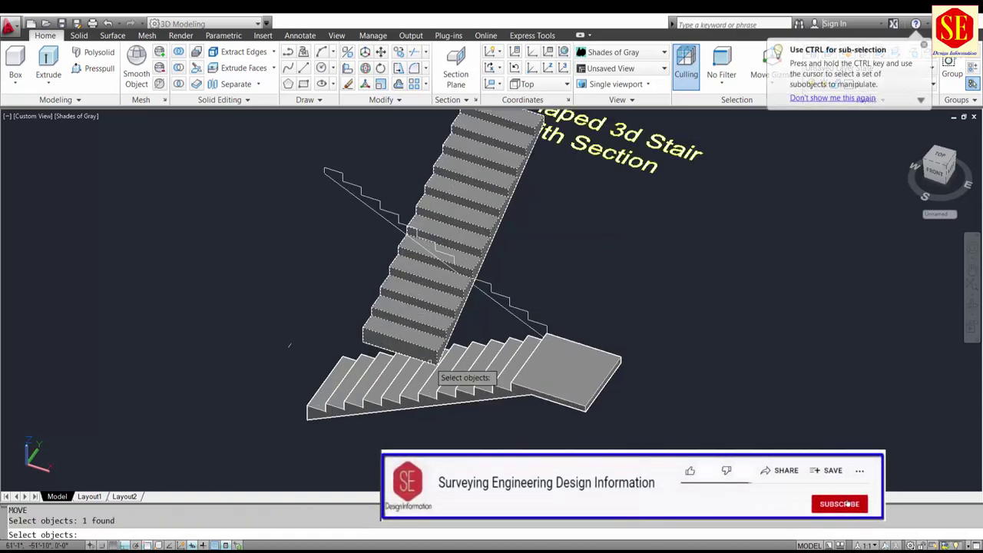
{"action": "scroll", "coordinate": [434, 361], "scroll_direction": "up", "scroll_amount": 2}
{"action": "key", "text": "Return"}
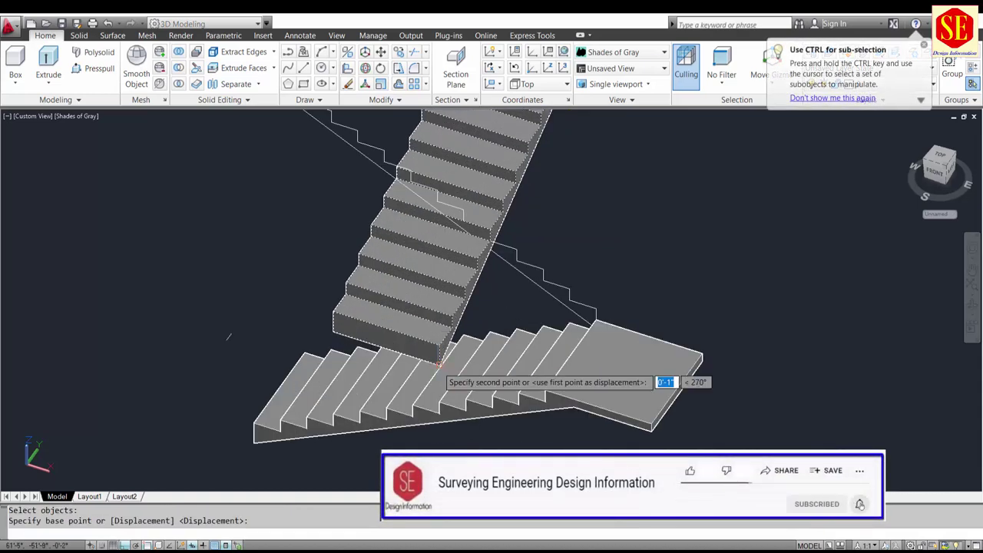
{"action": "left_click", "coordinate": [440, 364]}
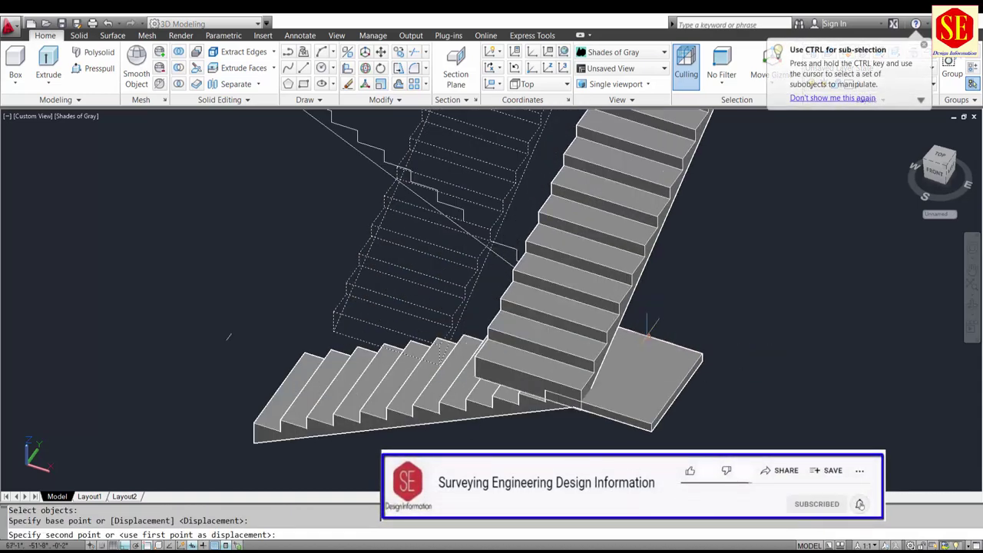
{"action": "left_click", "coordinate": [695, 352]}
{"action": "scroll", "coordinate": [599, 336], "scroll_direction": "down", "scroll_amount": 2}
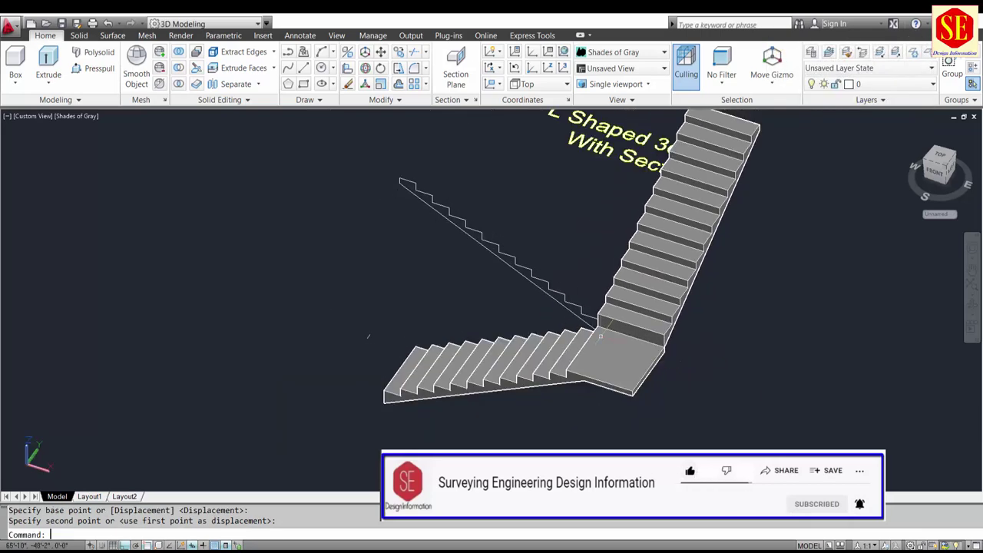
{"action": "key", "text": "Escape"}
Orbit and zoom to see the L-shaped stair and the section outline together.
{"action": "middle_click_drag", "start_coordinate": [553, 338], "coordinate": [683, 305], "text": "shift"}
{"action": "scroll", "coordinate": [658, 278], "scroll_direction": "down", "scroll_amount": 4}
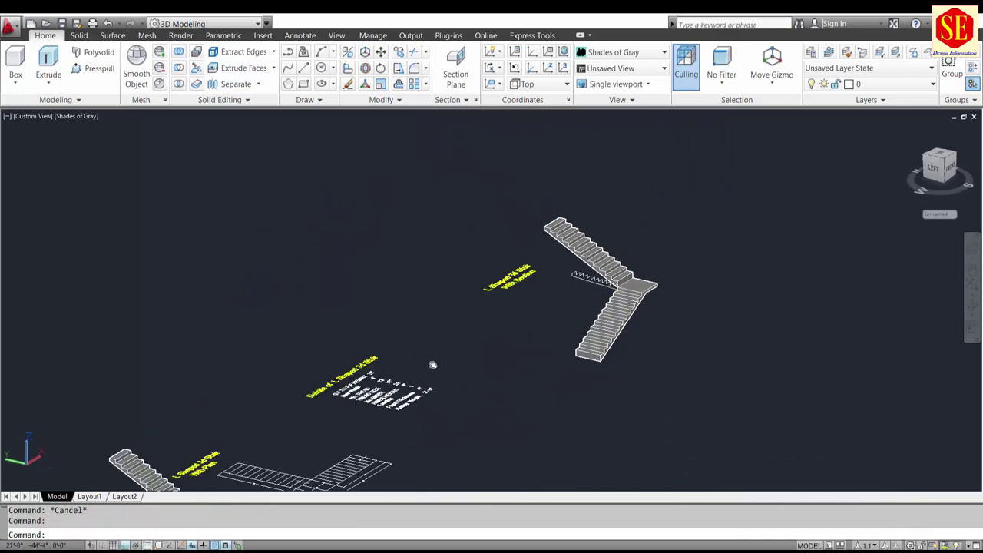
{"action": "middle_click_drag", "start_coordinate": [432, 366], "coordinate": [463, 270]}
{"action": "middle_click_drag", "start_coordinate": [265, 421], "coordinate": [165, 346], "text": "shift"}
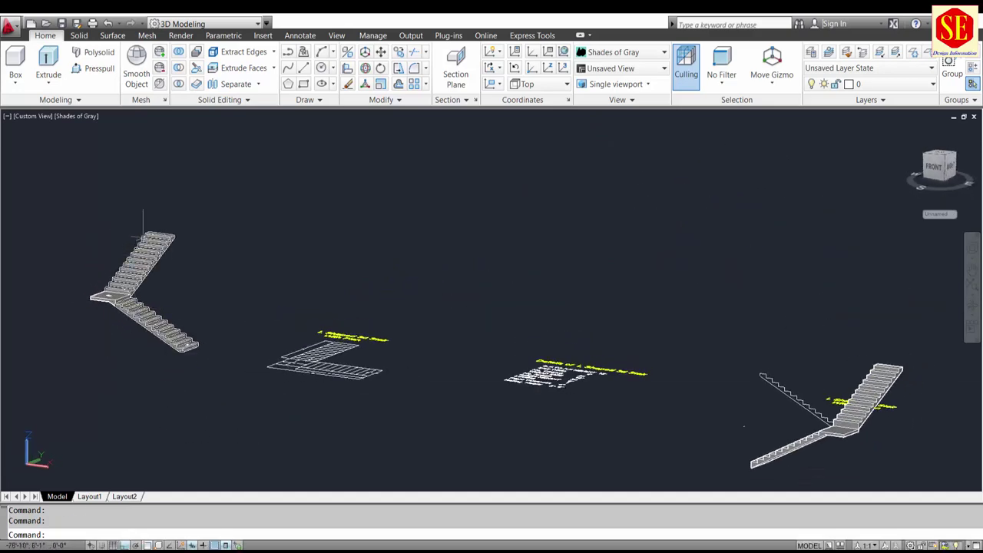
{"action": "mouse_move", "coordinate": [619, 369]}
{"action": "middle_mouse_down", "text": "shift"}
{"action": "mouse_move", "coordinate": [716, 373]}
{"action": "mouse_move", "coordinate": [760, 338]}
{"action": "mouse_move", "coordinate": [603, 367]}
{"action": "middle_mouse_up", "text": "shift"}
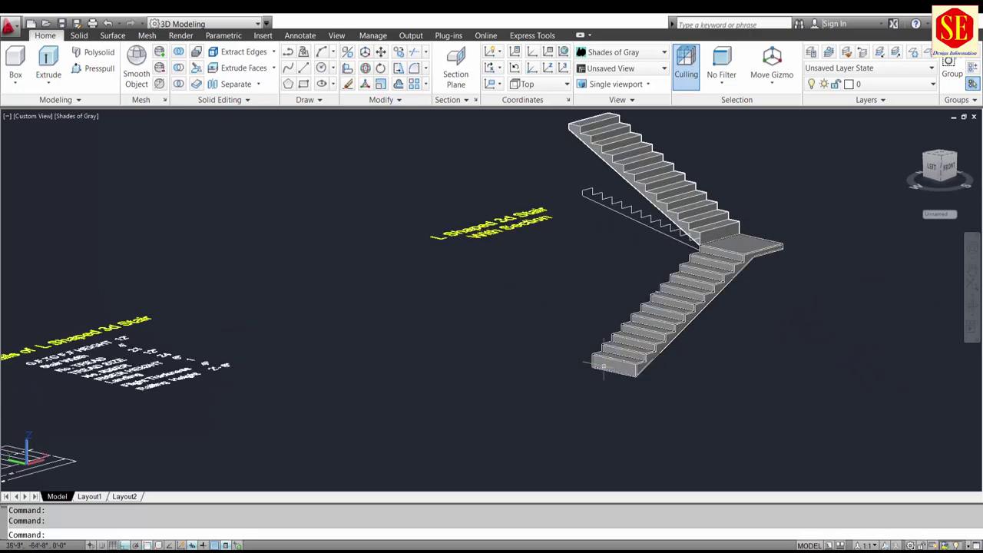
{"action": "scroll", "coordinate": [720, 266], "scroll_direction": "up", "scroll_amount": 2}
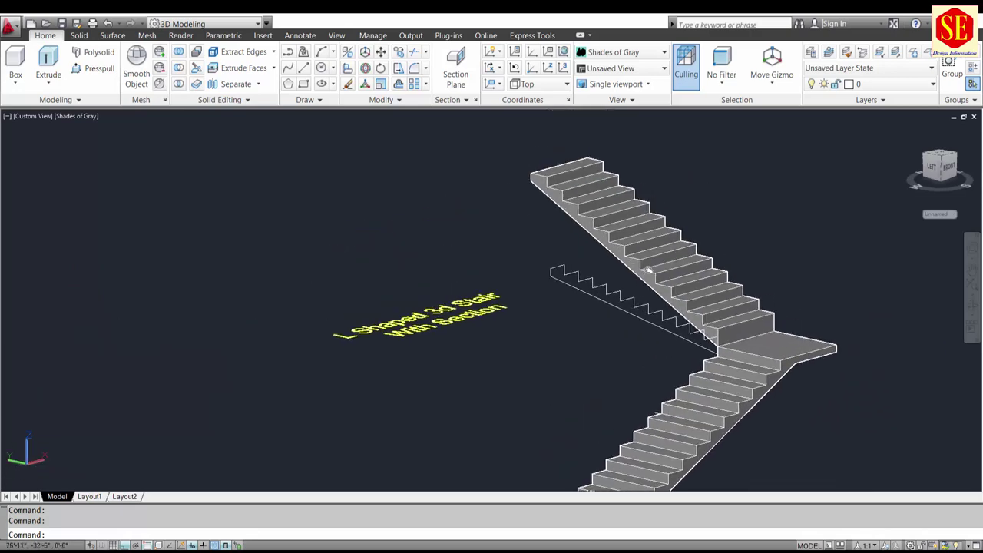
{"action": "scroll", "coordinate": [615, 162], "scroll_direction": "up", "scroll_amount": 2}
{"action": "scroll", "coordinate": [566, 307], "scroll_direction": "down", "scroll_amount": 2}
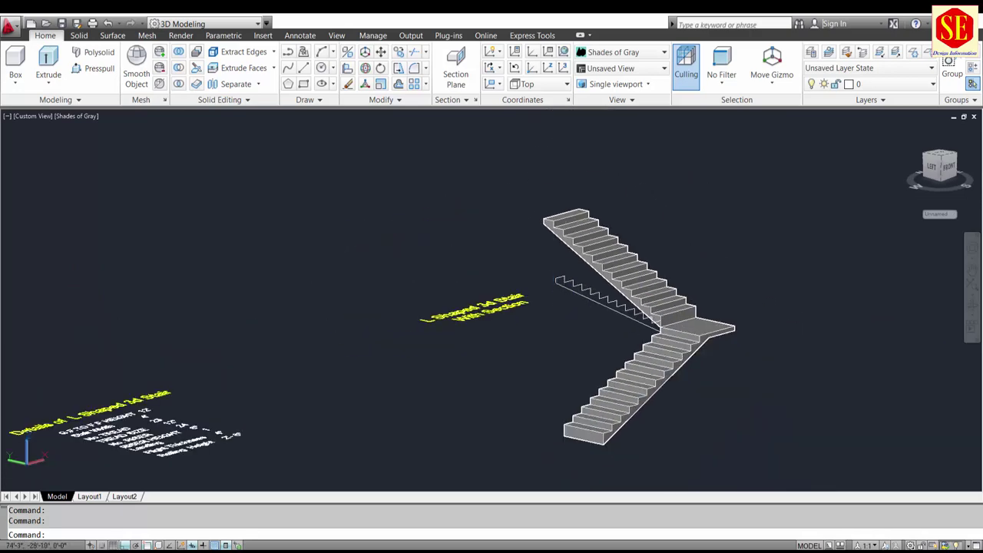
Move both stair flights to the right of the section outline.
{"action": "left_click", "coordinate": [596, 271]}
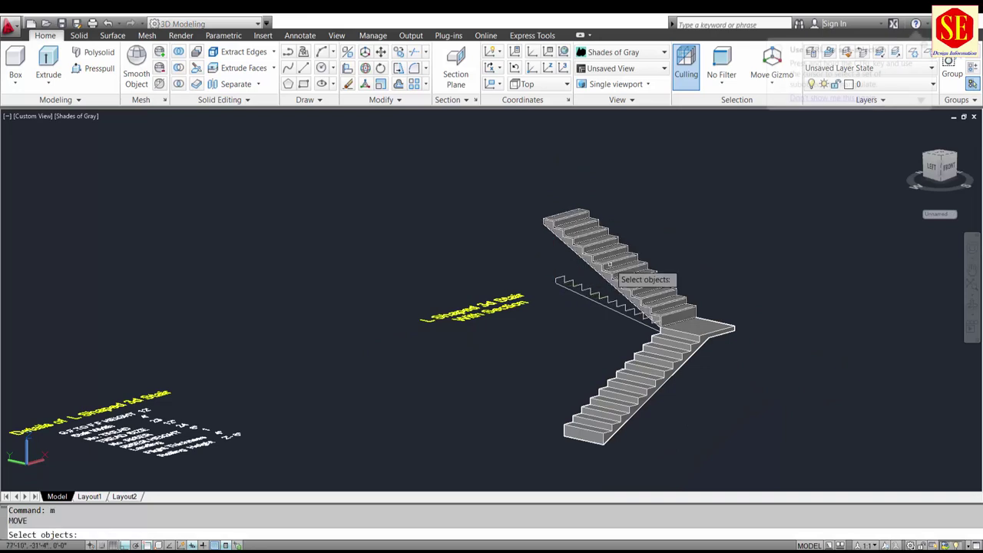
{"action": "left_click", "coordinate": [690, 323]}
{"action": "key", "text": "Return"}
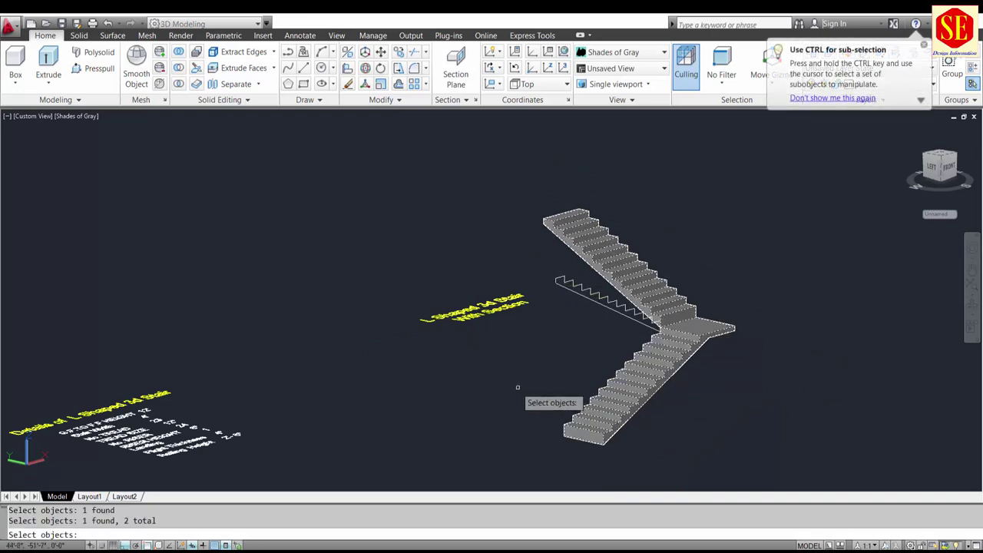
{"action": "left_click", "coordinate": [516, 386]}
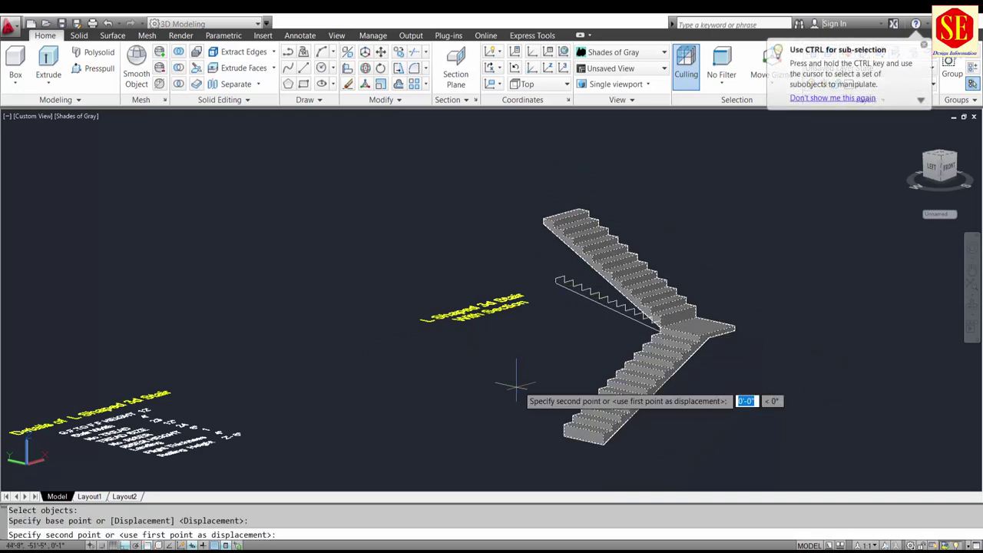
{"action": "left_click", "coordinate": [771, 349]}
{"action": "key", "text": "Escape"}
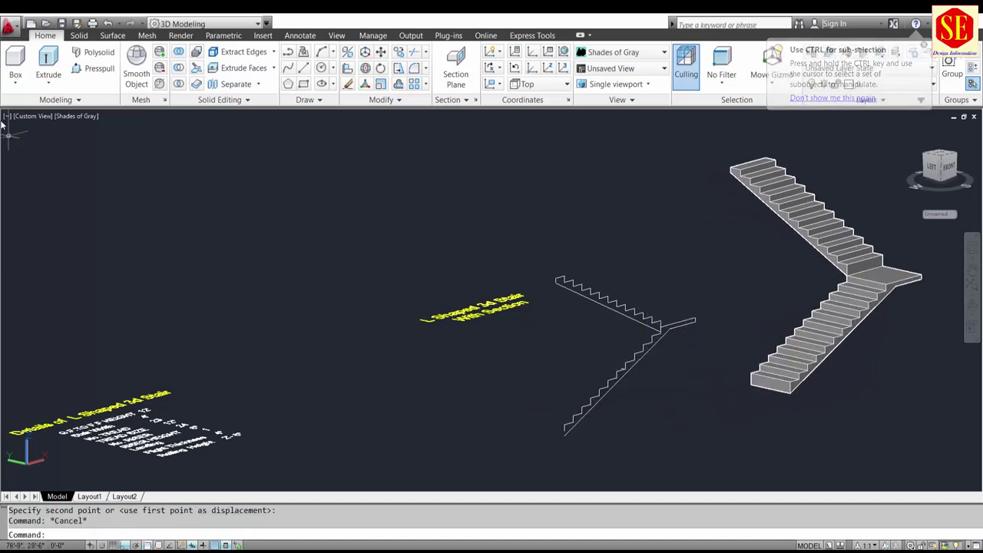
Switch the viewport to the Top view.
{"action": "left_click", "coordinate": [32, 116]}
{"action": "left_click", "coordinate": [55, 145]}
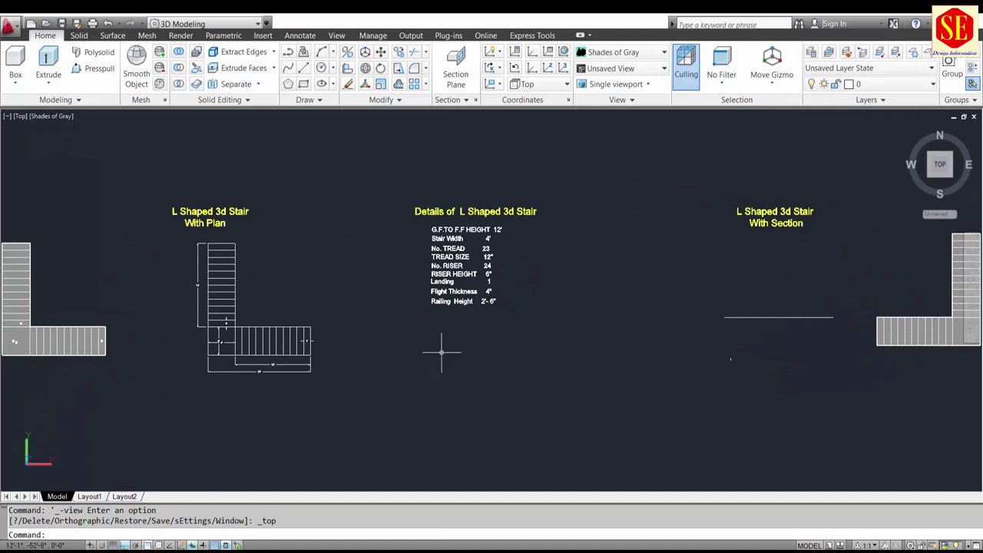
{"action": "scroll", "coordinate": [800, 330], "scroll_direction": "up", "scroll_amount": 5}
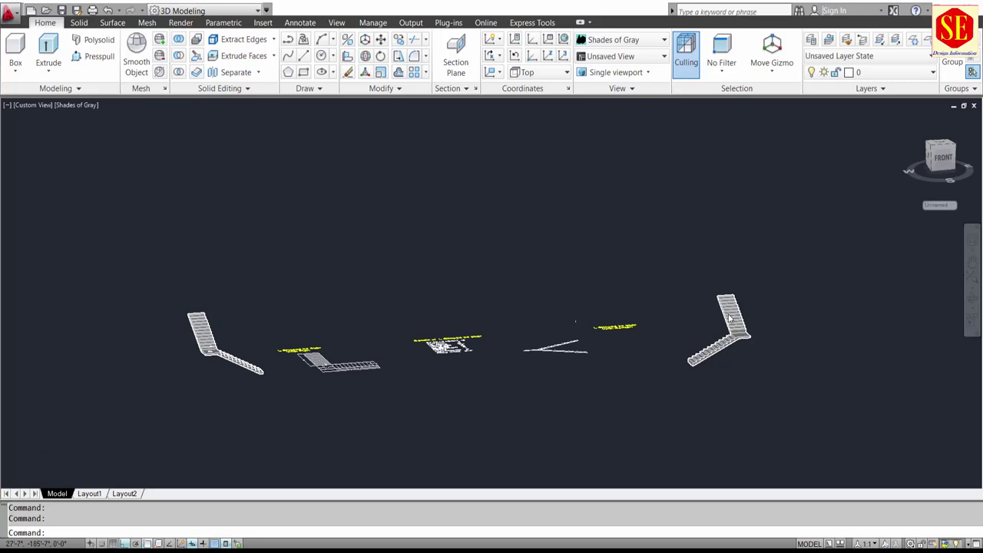
Orbit, pan and zoom around the stair models to inspect them.
{"action": "scroll", "coordinate": [660, 338], "scroll_direction": "up", "scroll_amount": 2}
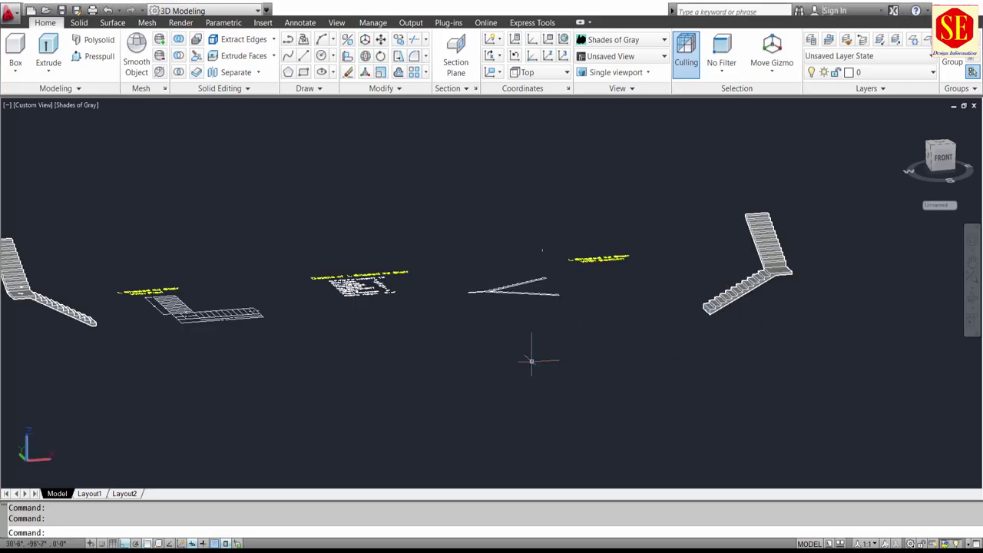
{"action": "middle_click_drag", "start_coordinate": [531, 361], "coordinate": [619, 343], "text": "shift"}
{"action": "scroll", "coordinate": [373, 285], "scroll_direction": "up", "scroll_amount": 5}
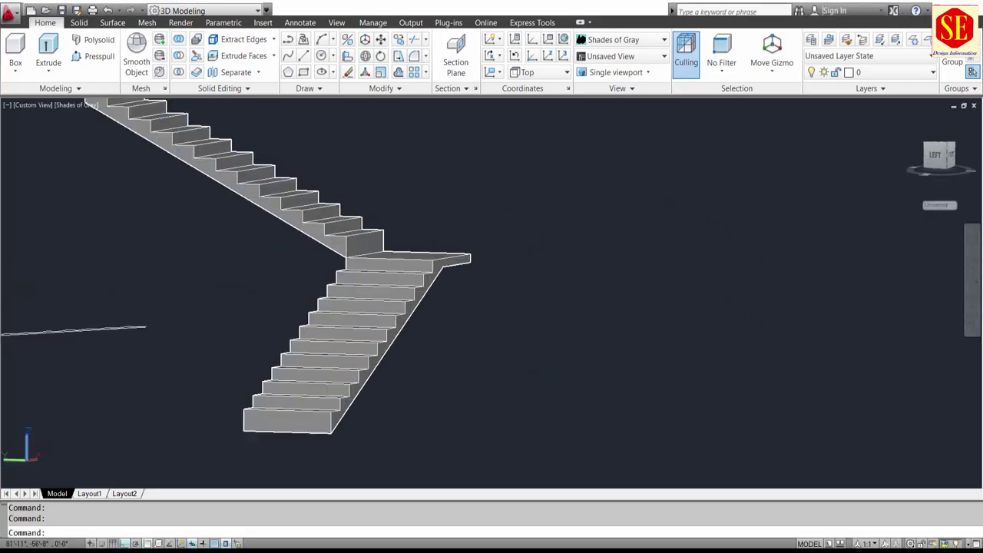
{"action": "middle_click_drag", "start_coordinate": [407, 316], "coordinate": [418, 350], "text": "shift"}
{"action": "scroll", "coordinate": [417, 345], "scroll_direction": "down", "scroll_amount": 3}
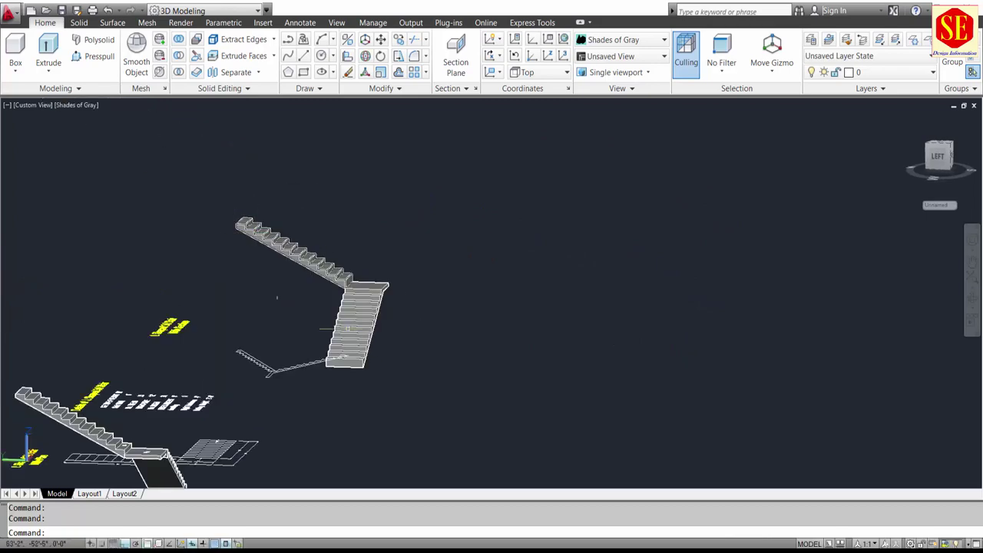
{"action": "middle_click_drag", "start_coordinate": [301, 380], "coordinate": [466, 281]}
{"action": "mouse_move", "coordinate": [281, 417]}
{"action": "middle_mouse_down", "text": "shift"}
{"action": "mouse_move", "coordinate": [171, 423]}
{"action": "mouse_move", "coordinate": [197, 301]}
{"action": "mouse_move", "coordinate": [206, 401]}
{"action": "mouse_move", "coordinate": [132, 435]}
{"action": "middle_mouse_up", "text": "shift"}
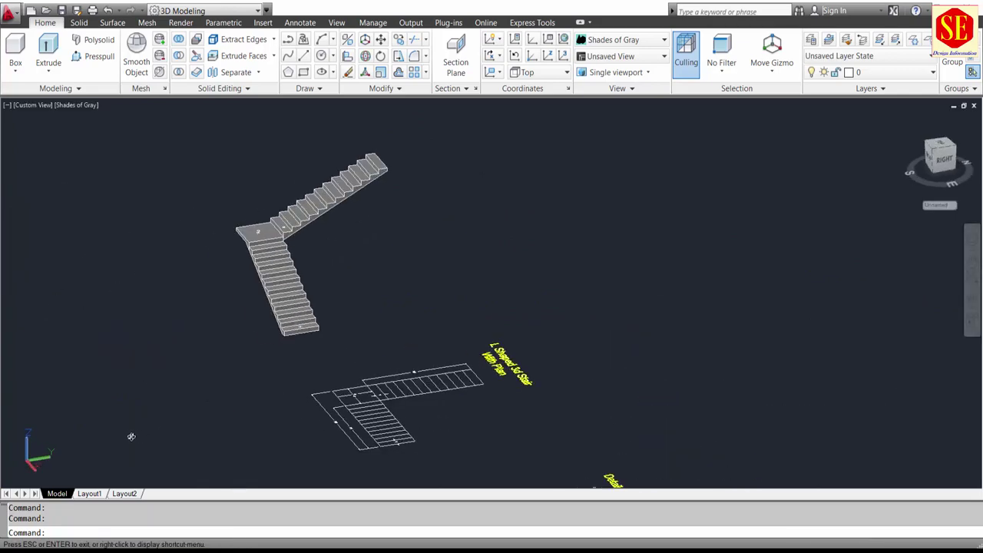
{"action": "scroll", "coordinate": [250, 254], "scroll_direction": "up", "scroll_amount": 3}
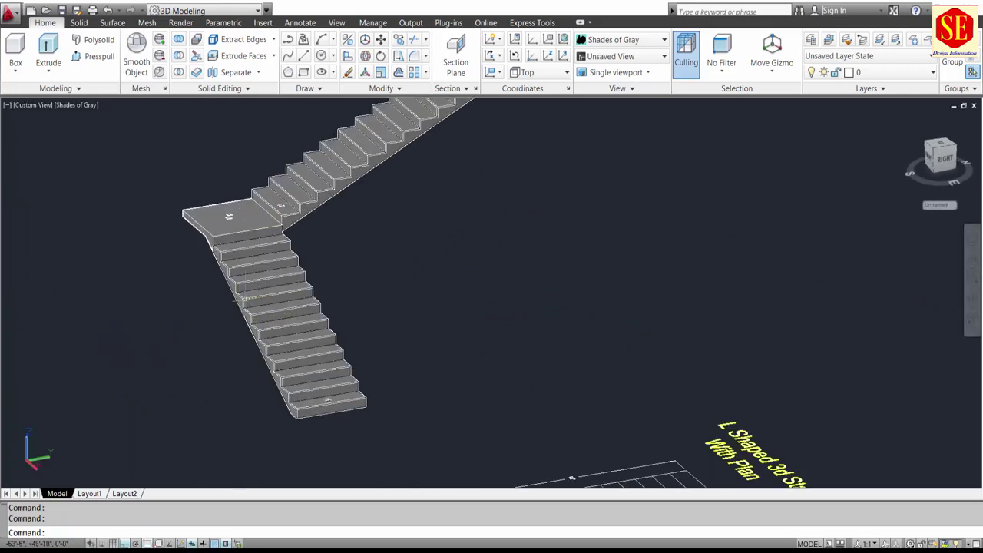
{"action": "scroll", "coordinate": [241, 203], "scroll_direction": "down", "scroll_amount": 2}
{"action": "scroll", "coordinate": [246, 203], "scroll_direction": "down", "scroll_amount": 2}
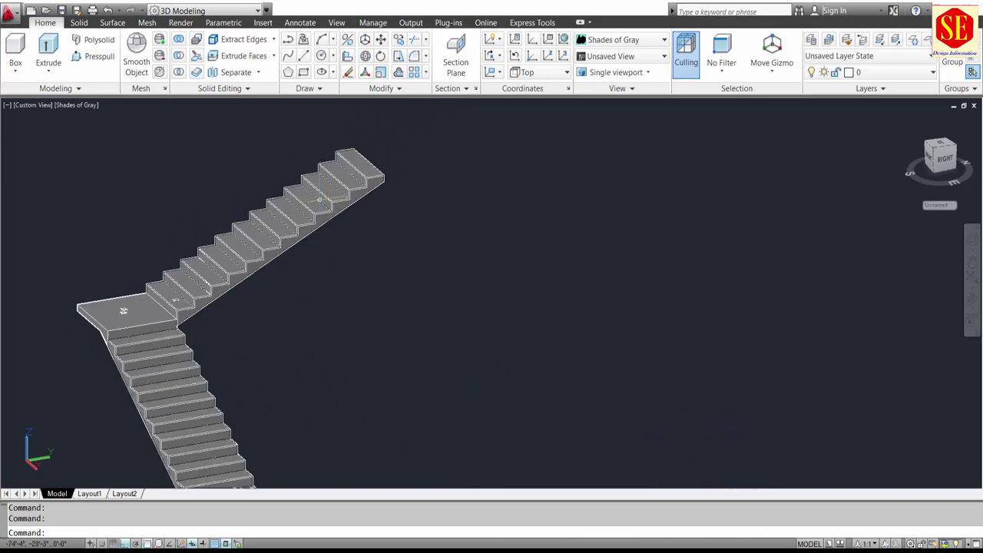
{"action": "scroll", "coordinate": [329, 184], "scroll_direction": "down", "scroll_amount": 2}
{"action": "middle_click_drag", "start_coordinate": [434, 407], "coordinate": [424, 364]}
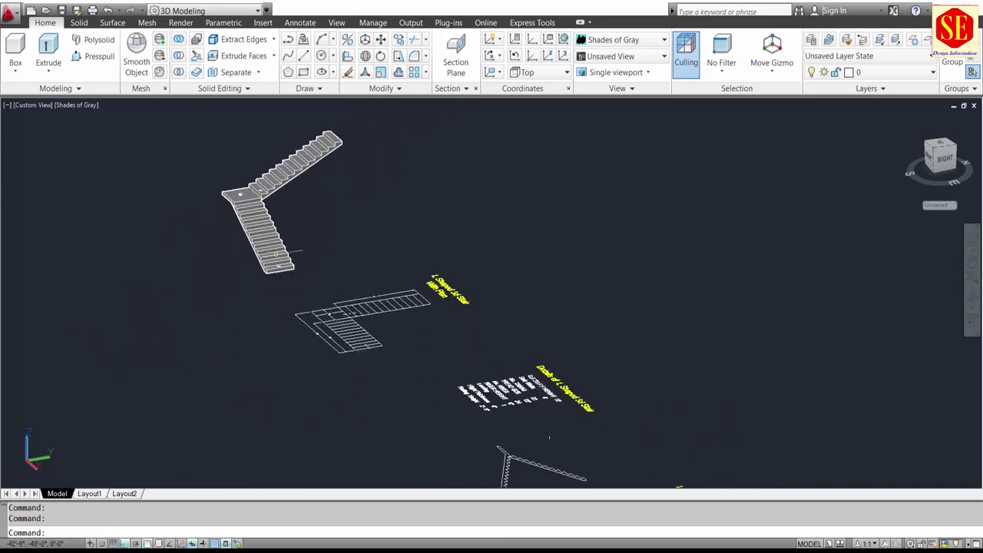
Return to the Top view and pan so all drawings sit side by side.
{"action": "left_click", "coordinate": [25, 109]}
{"action": "left_click", "coordinate": [43, 132]}
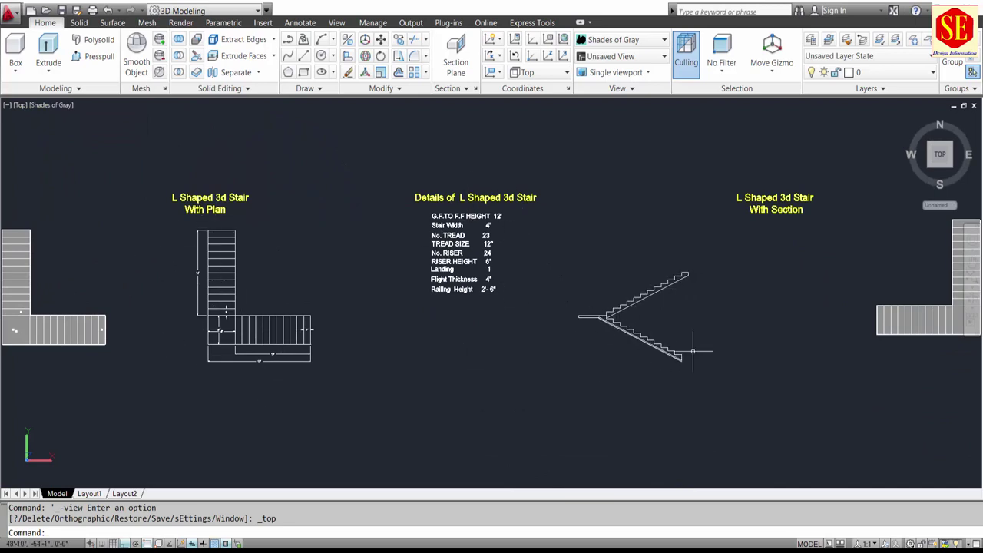
{"action": "middle_click_drag", "start_coordinate": [744, 294], "coordinate": [680, 291]}
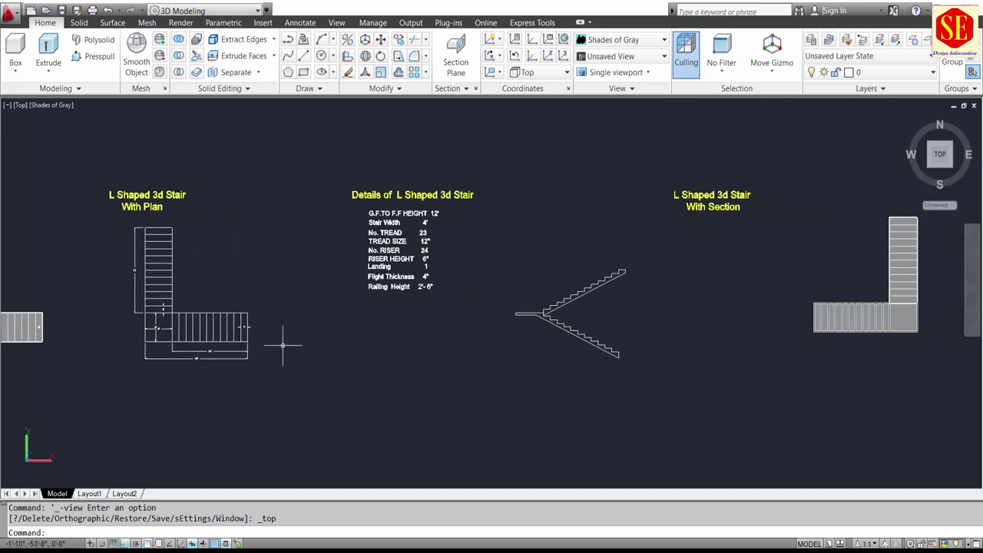
{"action": "scroll", "coordinate": [281, 340], "scroll_direction": "down", "scroll_amount": 2}
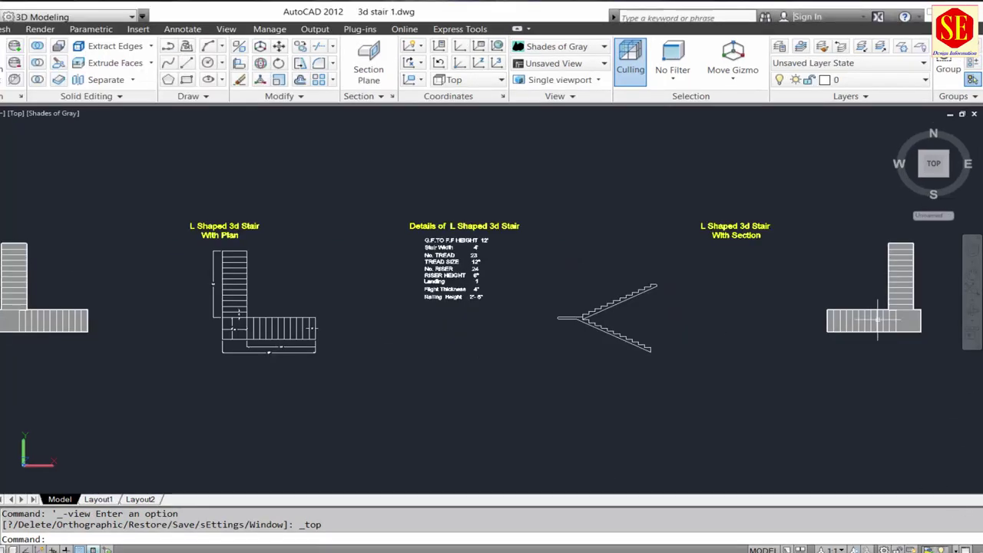
Window-select and erase the section stair.
{"action": "middle_click_drag", "start_coordinate": [940, 234], "coordinate": [830, 206]}
{"action": "left_click", "coordinate": [854, 168]}
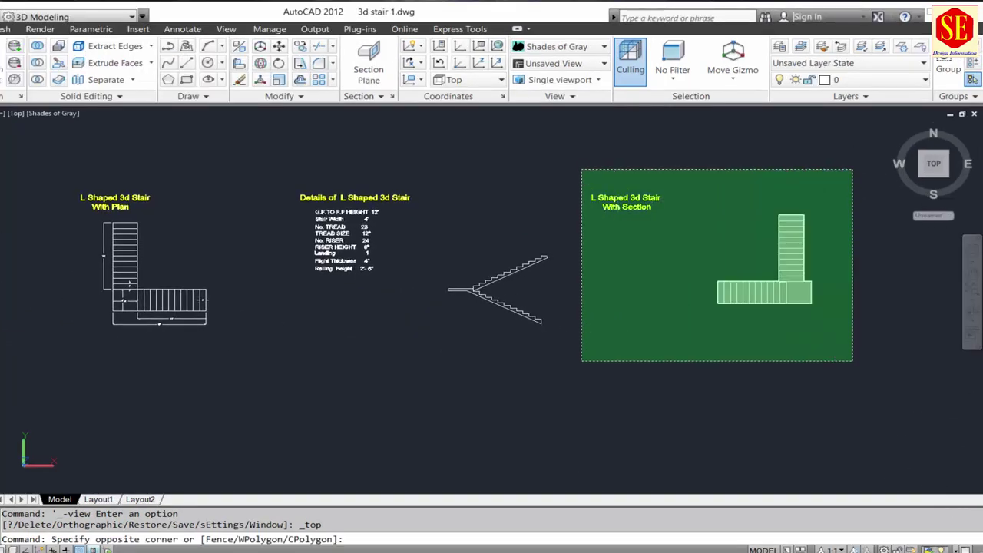
{"action": "left_click", "coordinate": [450, 374]}
{"action": "type", "text": "e"}
{"action": "key", "text": "Return"}
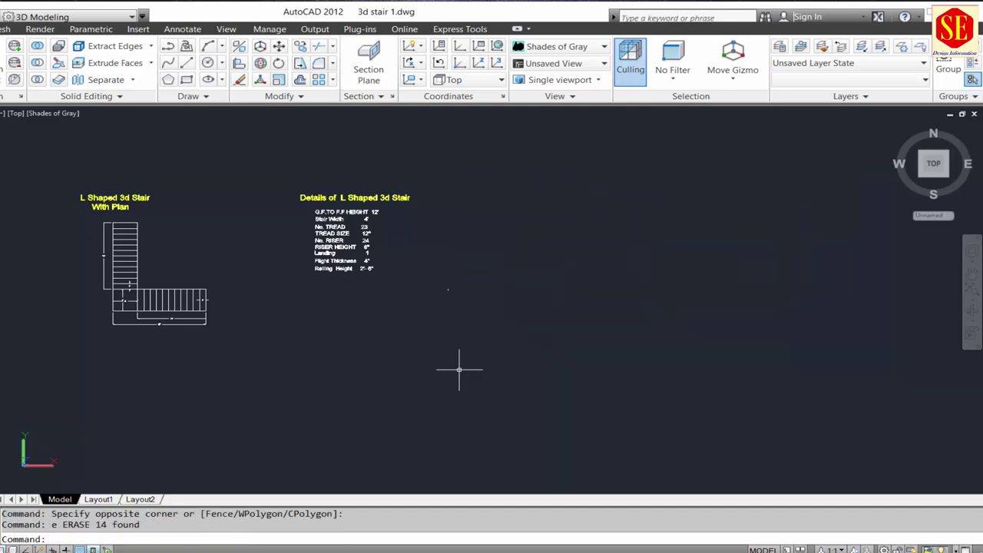
Delete the plan drawing and a small leftover object beside it.
{"action": "middle_click_drag", "start_coordinate": [166, 221], "coordinate": [248, 206]}
{"action": "key", "text": "Escape"}
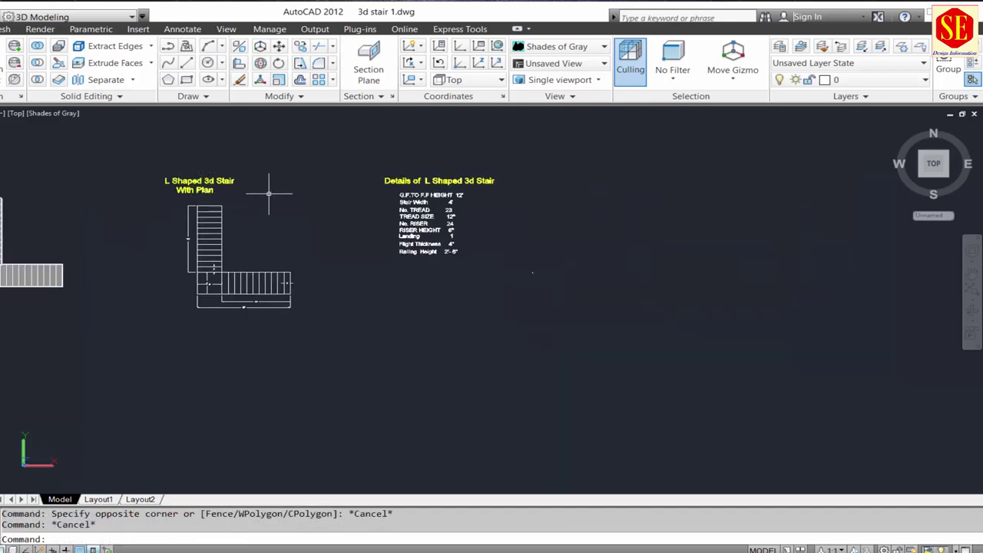
{"action": "left_click", "coordinate": [278, 160]}
{"action": "left_click", "coordinate": [156, 329]}
{"action": "key", "text": "Delete"}
{"action": "scroll", "coordinate": [419, 215], "scroll_direction": "up", "scroll_amount": 3}
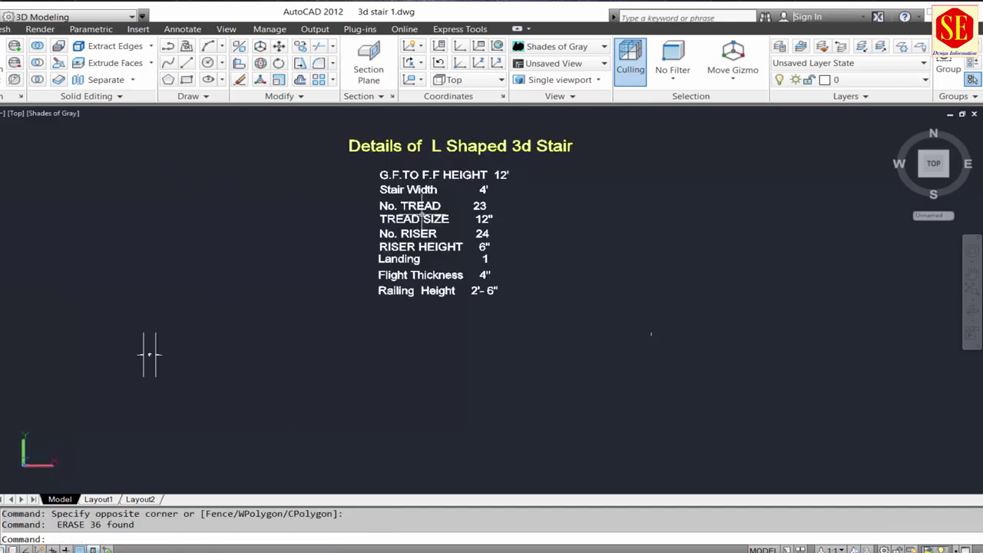
{"action": "left_click", "coordinate": [149, 349]}
{"action": "key", "text": "Delete"}
Delete the stray line and erase the details text.
{"action": "left_click_drag", "start_coordinate": [750, 296], "coordinate": [582, 366]}
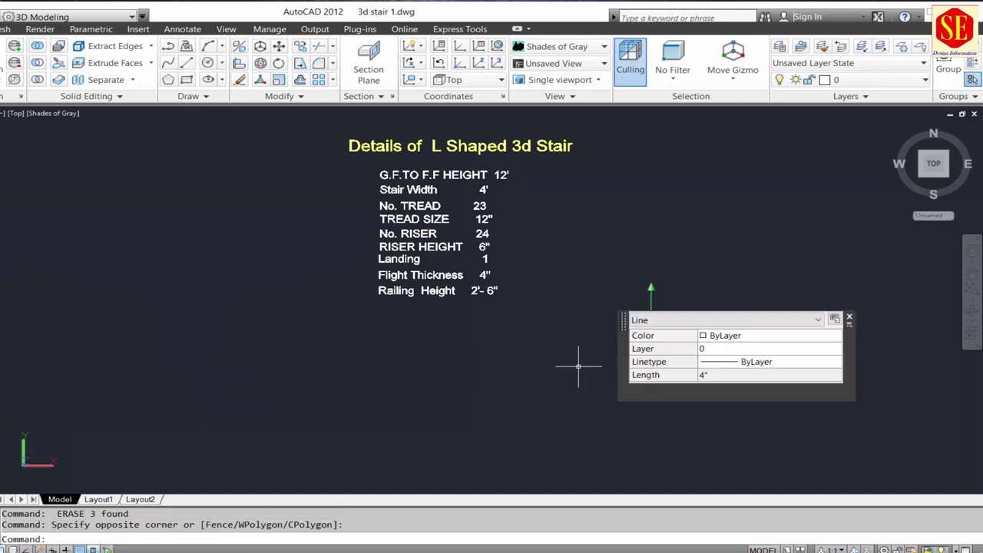
{"action": "key", "text": "Delete"}
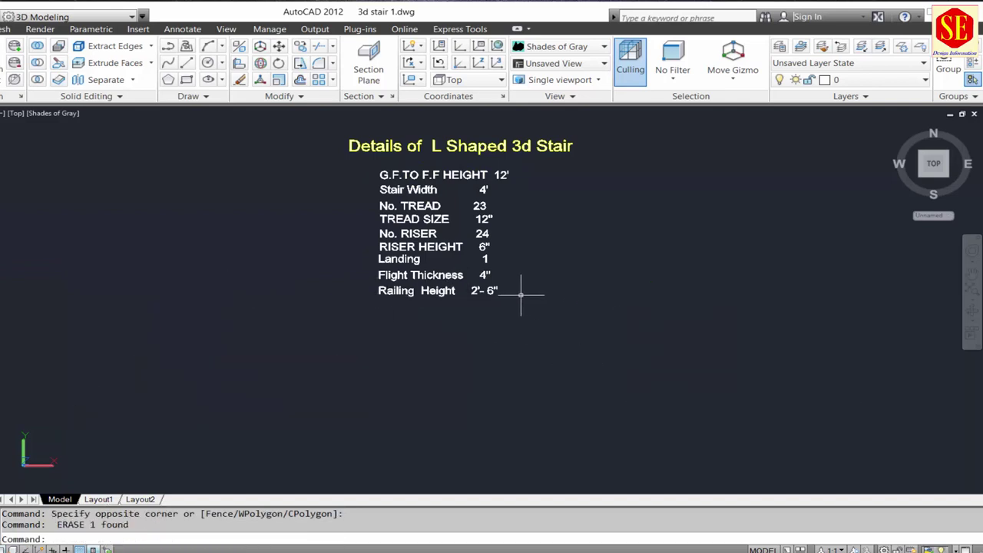
{"action": "left_click", "coordinate": [617, 158]}
{"action": "left_click", "coordinate": [332, 315]}
{"action": "type", "text": "e"}
{"action": "key", "text": "Return"}
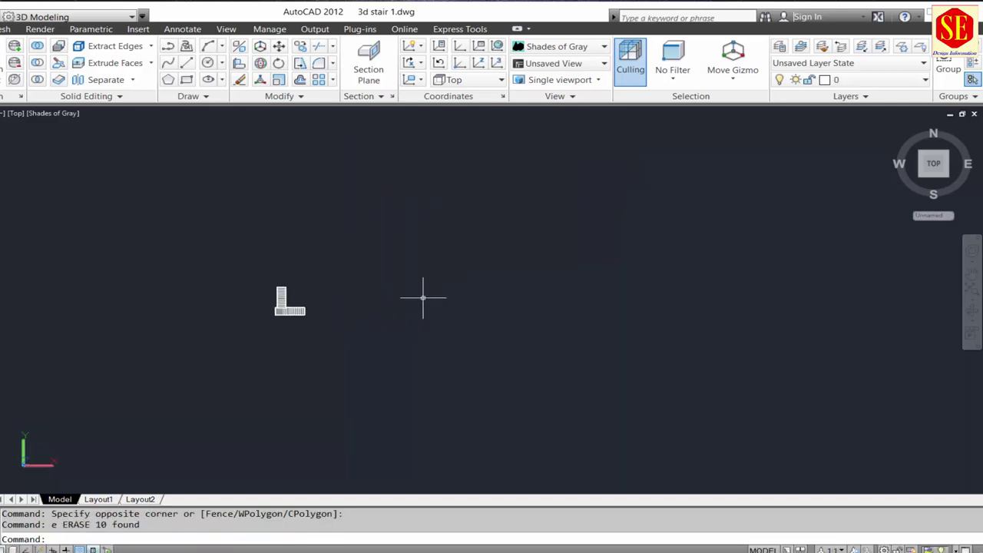
View the remaining stair in NW Isometric, then NE Isometric, and orbit it.
{"action": "scroll", "coordinate": [257, 313], "scroll_direction": "up", "scroll_amount": 5}
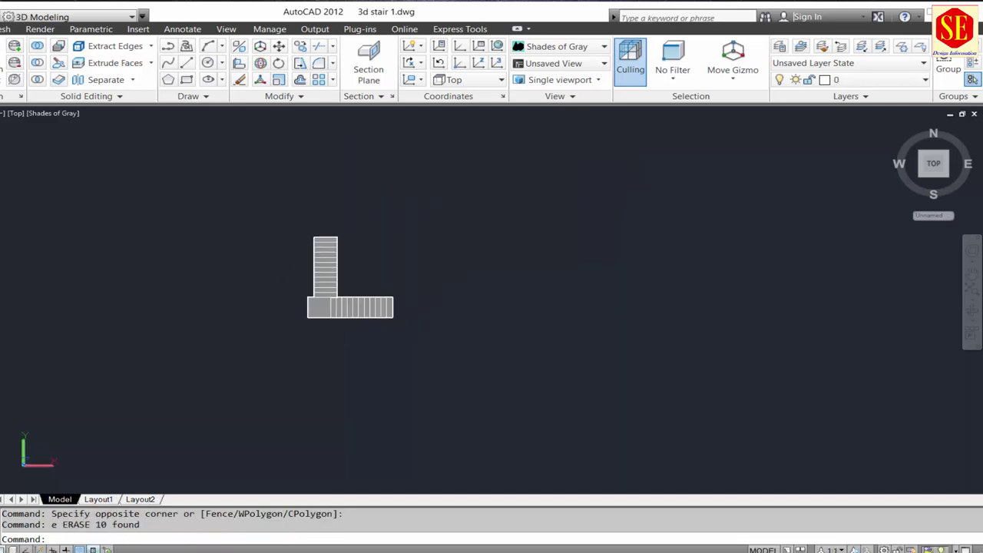
{"action": "left_click", "coordinate": [15, 114]}
{"action": "left_click", "coordinate": [50, 262]}
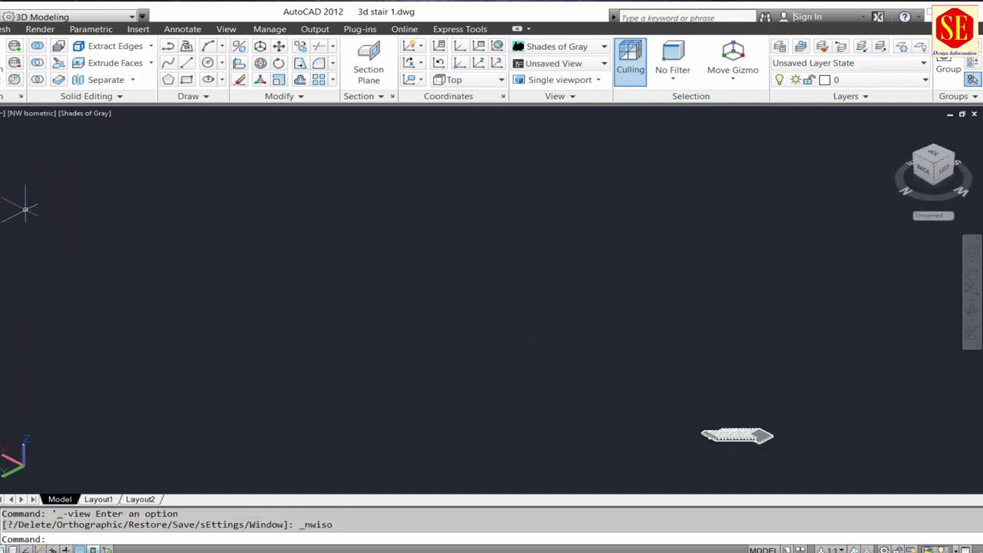
{"action": "left_click", "coordinate": [28, 117]}
{"action": "left_click", "coordinate": [66, 248]}
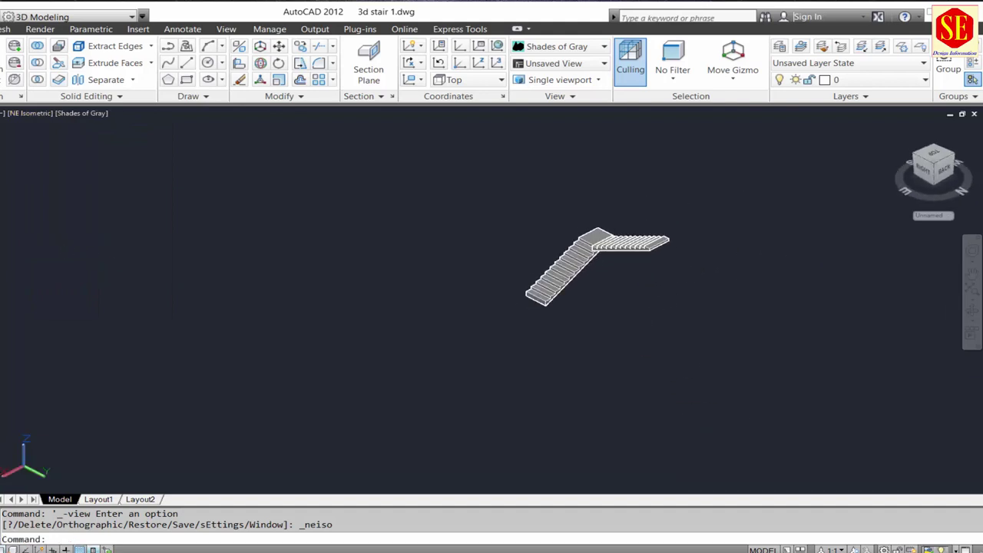
{"action": "mouse_move", "coordinate": [613, 261]}
{"action": "middle_mouse_down", "text": "shift"}
{"action": "mouse_move", "coordinate": [504, 341]}
{"action": "mouse_move", "coordinate": [518, 351]}
{"action": "middle_mouse_up", "text": "shift"}
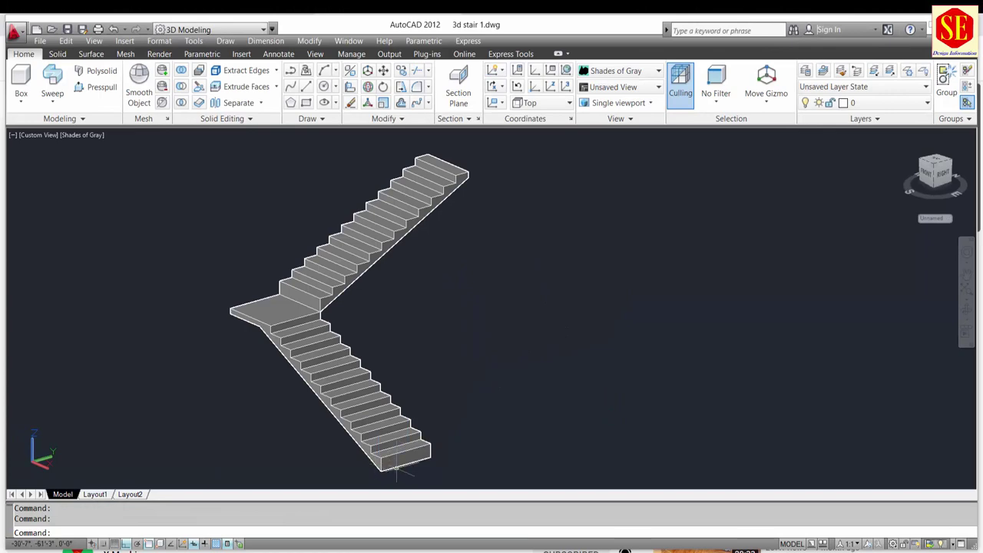
Draw a 2'6 vertical post at the stair's bottom corner and move it 2 units inward.
{"action": "scroll", "coordinate": [401, 469], "scroll_direction": "up", "scroll_amount": 3}
{"action": "scroll", "coordinate": [388, 459], "scroll_direction": "up", "scroll_amount": 2}
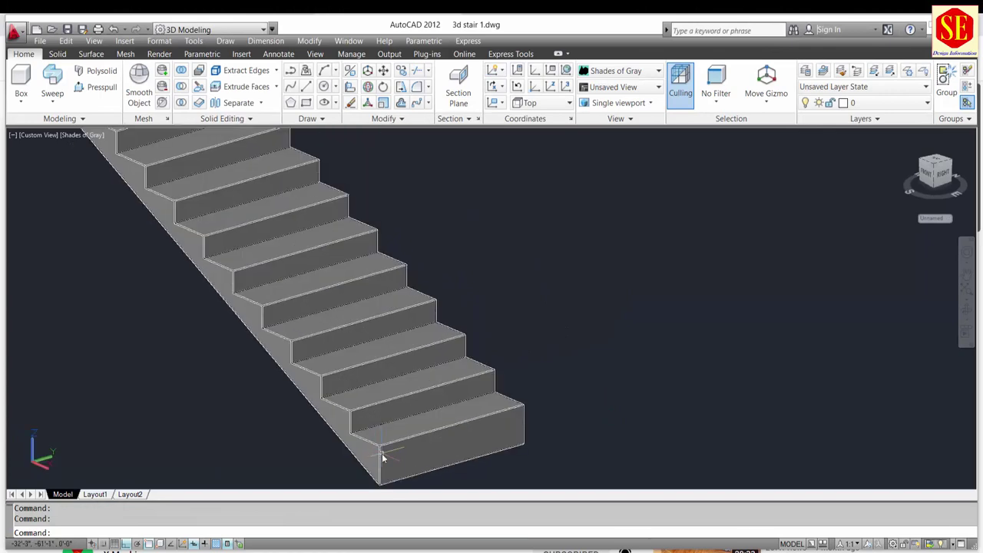
{"action": "type", "text": "L"}
{"action": "key", "text": "Return"}
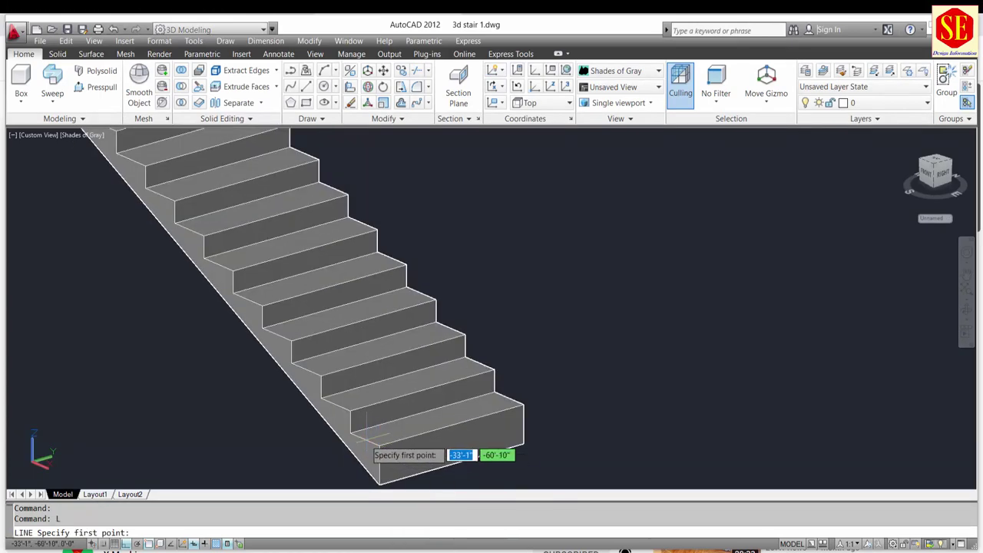
{"action": "left_click", "coordinate": [365, 435]}
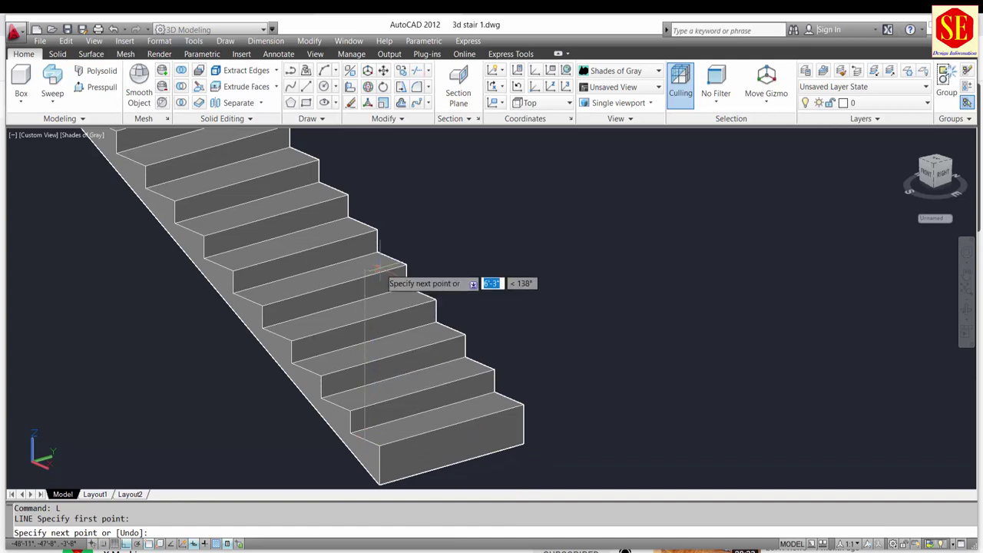
{"action": "key", "text": "Return"}
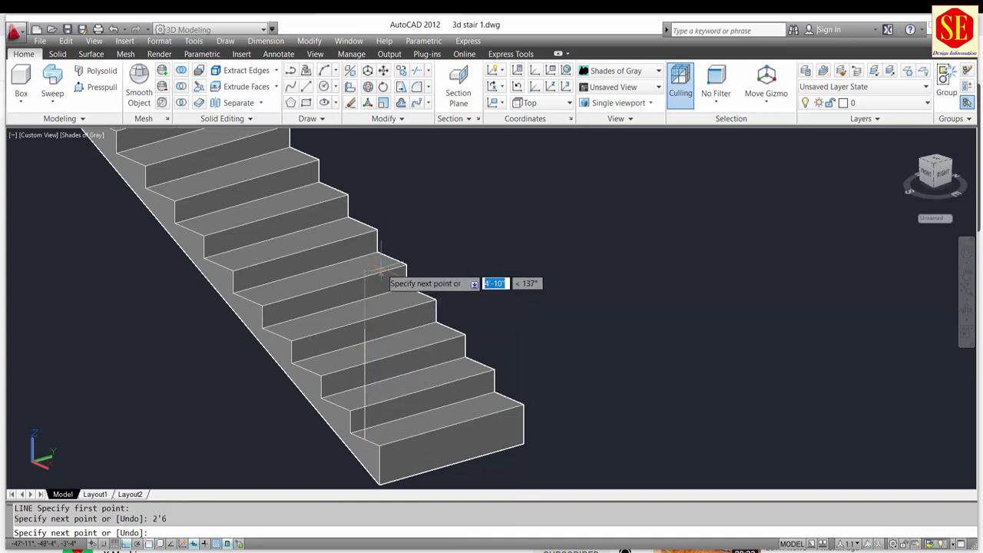
{"action": "key", "text": "Escape"}
{"action": "scroll", "coordinate": [366, 450], "scroll_direction": "up", "scroll_amount": 1}
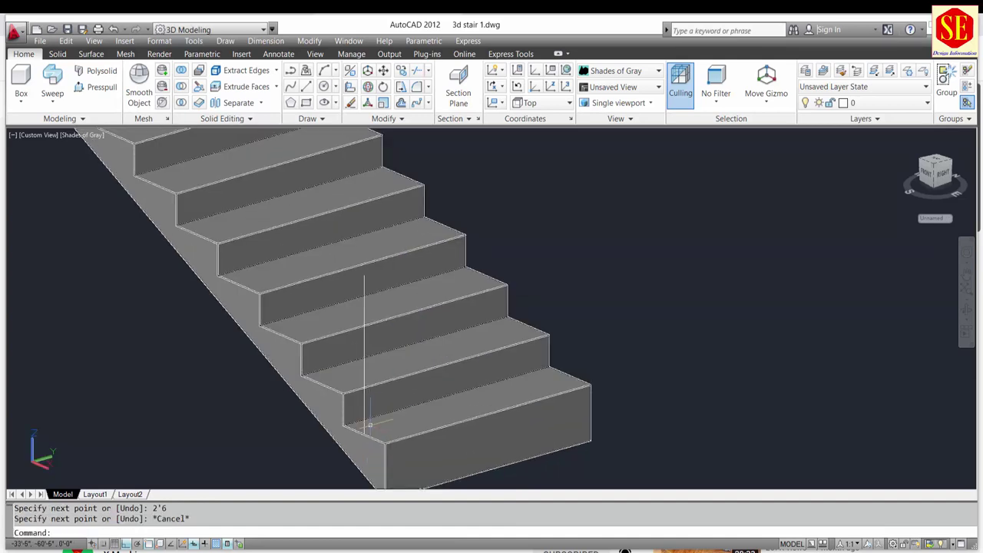
{"action": "type", "text": "M"}
{"action": "key", "text": "Return"}
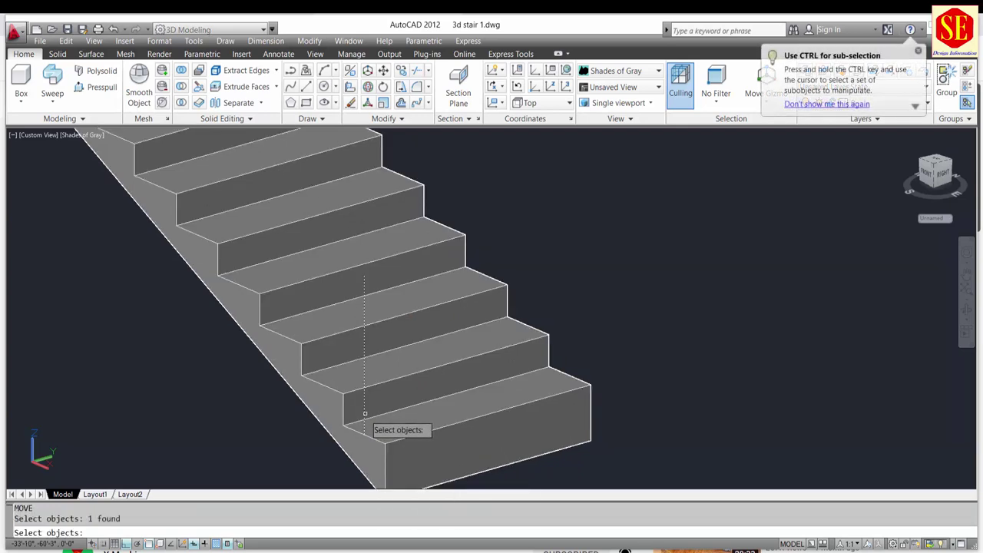
{"action": "key", "text": "Return"}
{"action": "left_click", "coordinate": [383, 427]}
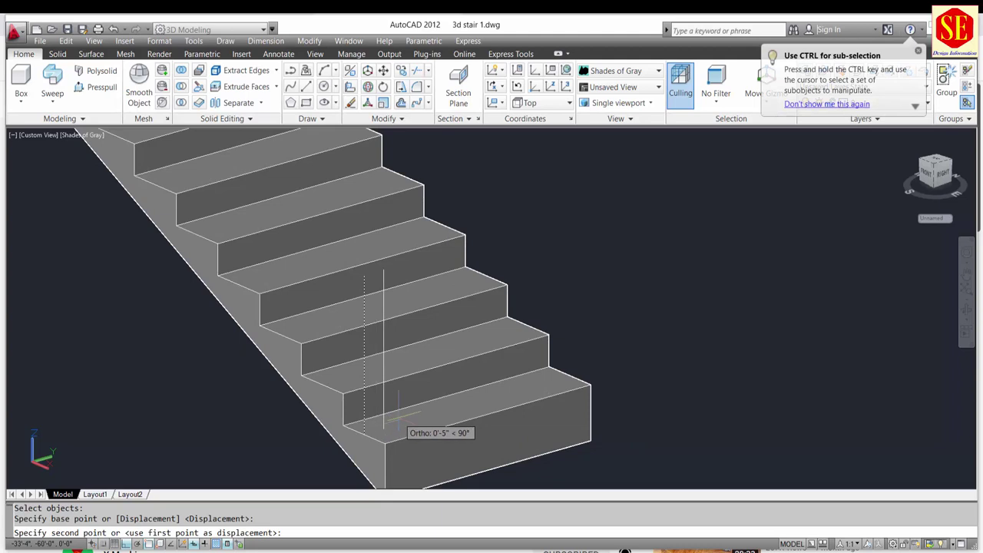
{"action": "type", "text": "2"}
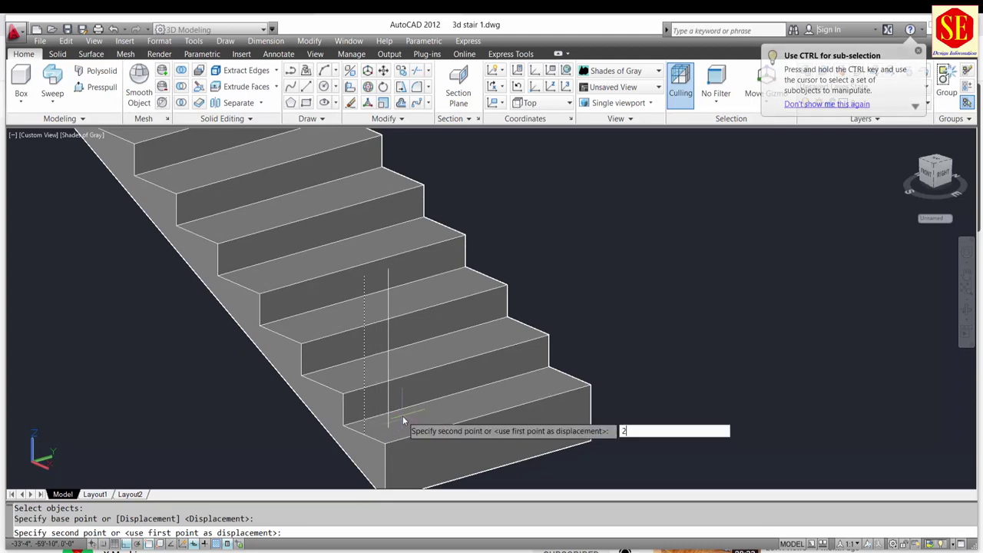
{"action": "key", "text": "Return"}
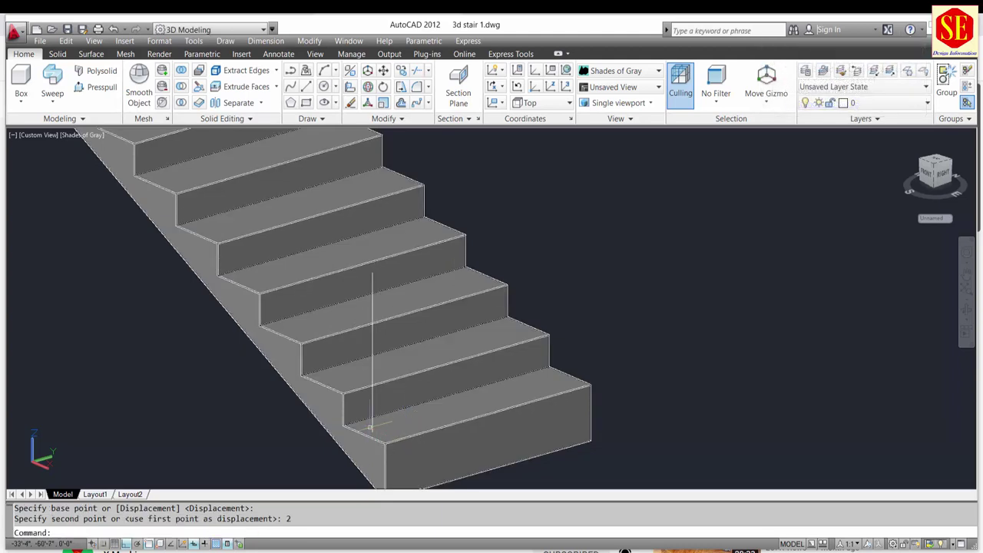
Add a second 2'6 post at the step corner and shift it 2 units inward.
{"action": "scroll", "coordinate": [370, 427], "scroll_direction": "up", "scroll_amount": 2}
{"action": "type", "text": "l"}
{"action": "key", "text": "Return"}
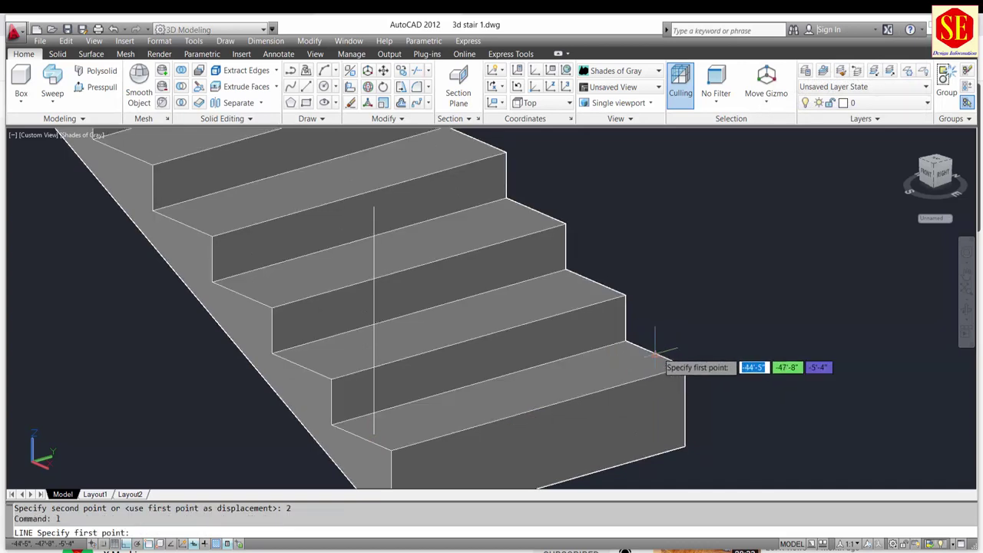
{"action": "left_click", "coordinate": [660, 355]}
{"action": "type", "text": "2'6"}
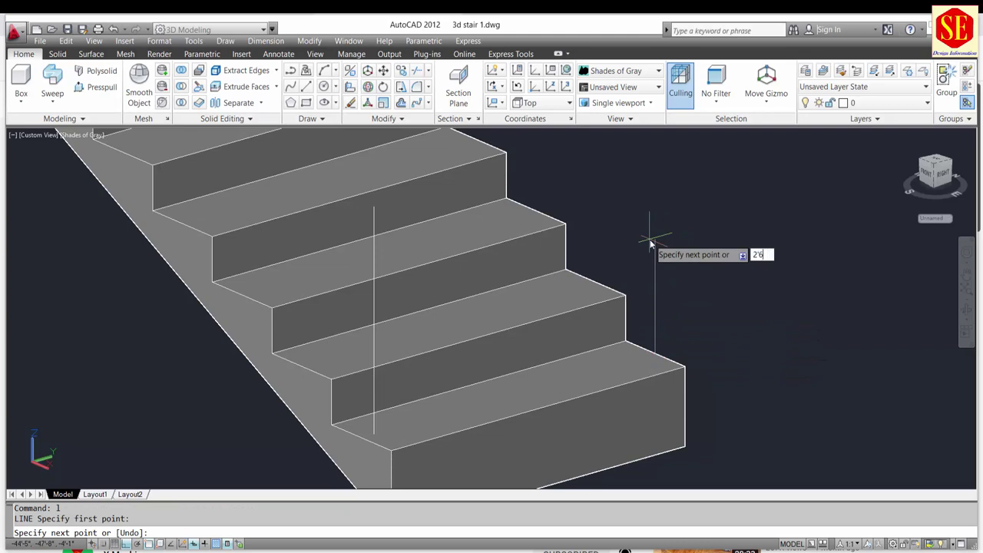
{"action": "key", "text": "Return"}
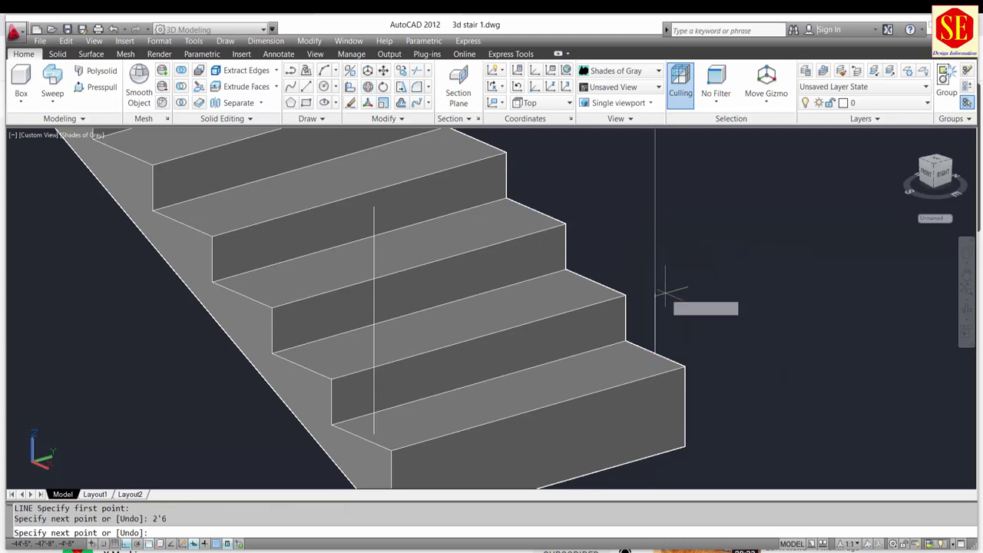
{"action": "key", "text": "Return"}
{"action": "scroll", "coordinate": [681, 288], "scroll_direction": "down", "scroll_amount": 2}
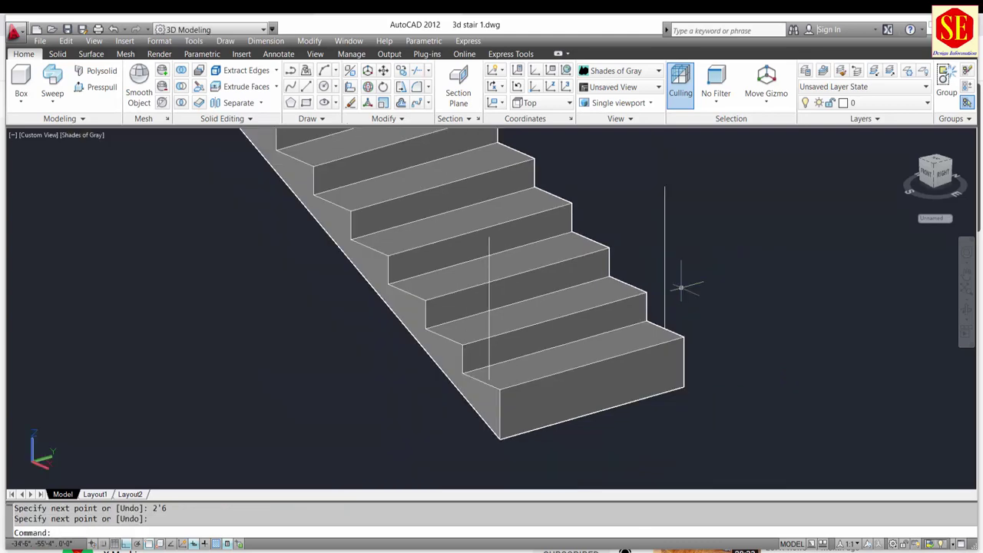
{"action": "type", "text": "m"}
{"action": "key", "text": "Return"}
{"action": "left_click", "coordinate": [665, 270]}
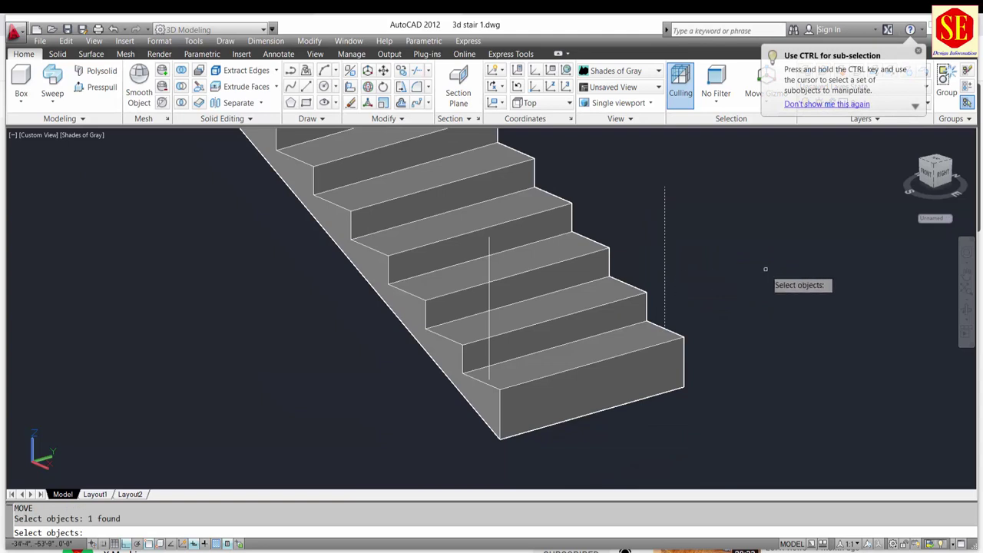
{"action": "key", "text": "Return"}
{"action": "left_click", "coordinate": [754, 265]}
{"action": "type", "text": "2"}
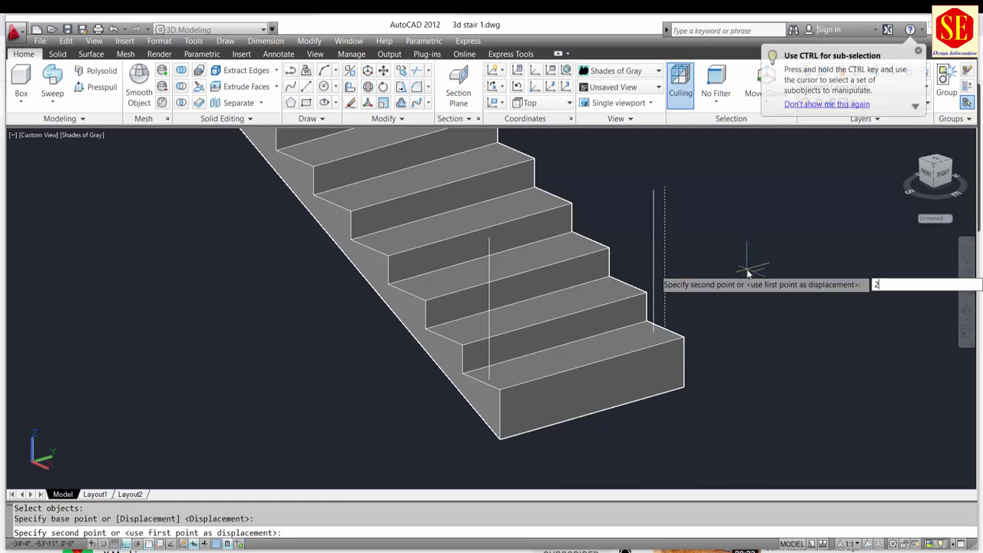
{"action": "key", "text": "Return"}
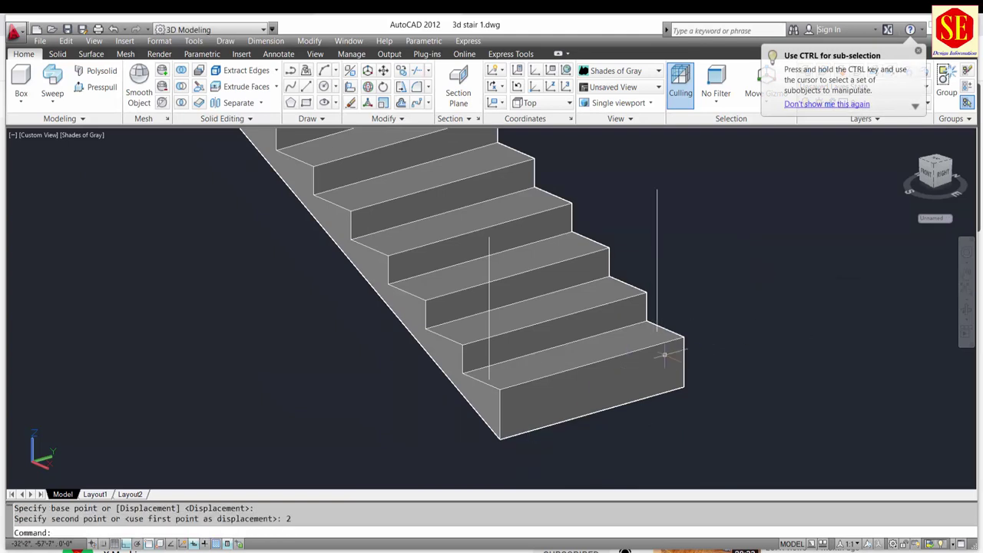
Draw a 2'6 post at the landing corner and move it 2 units.
{"action": "middle_click_drag", "start_coordinate": [554, 395], "coordinate": [639, 400], "text": "shift"}
{"action": "scroll", "coordinate": [647, 397], "scroll_direction": "down", "scroll_amount": 2}
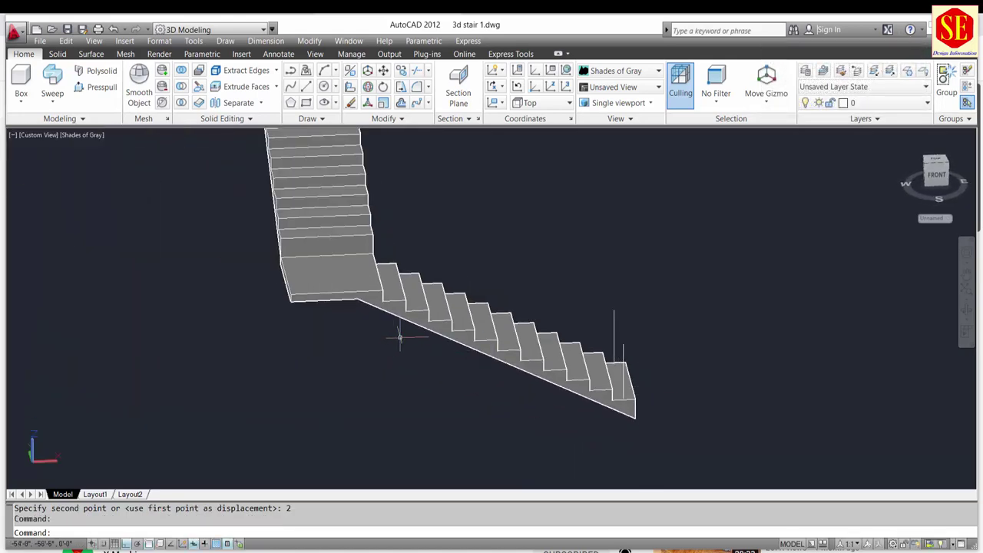
{"action": "scroll", "coordinate": [399, 337], "scroll_direction": "up", "scroll_amount": 3}
{"action": "scroll", "coordinate": [330, 325], "scroll_direction": "up", "scroll_amount": 2}
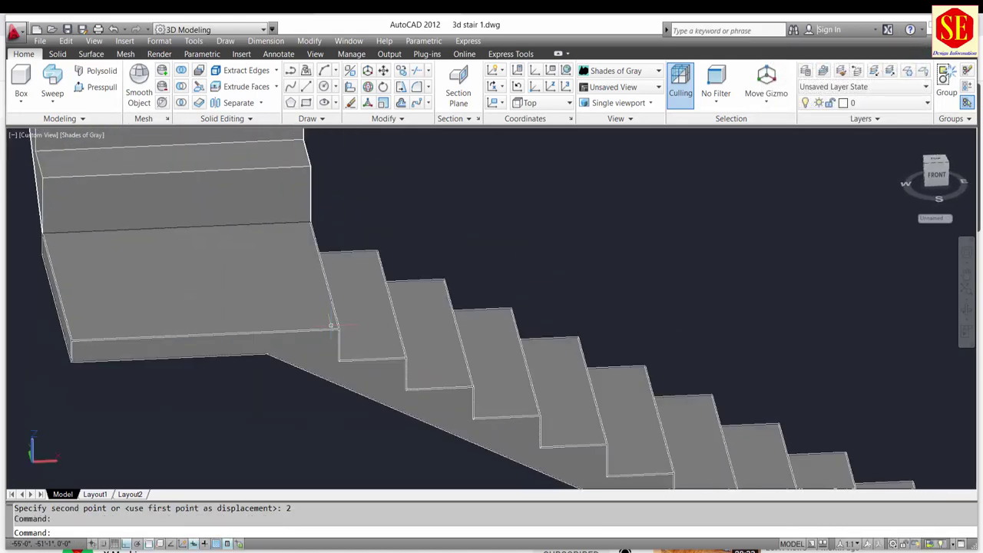
{"action": "key", "text": "Escape"}
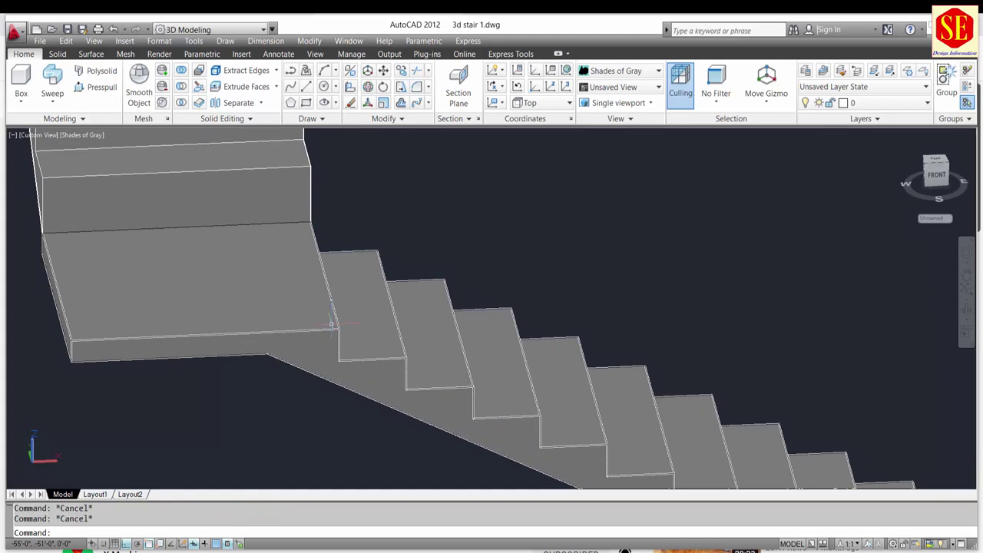
{"action": "type", "text": "l"}
{"action": "key", "text": "Return"}
{"action": "left_click", "coordinate": [338, 331]}
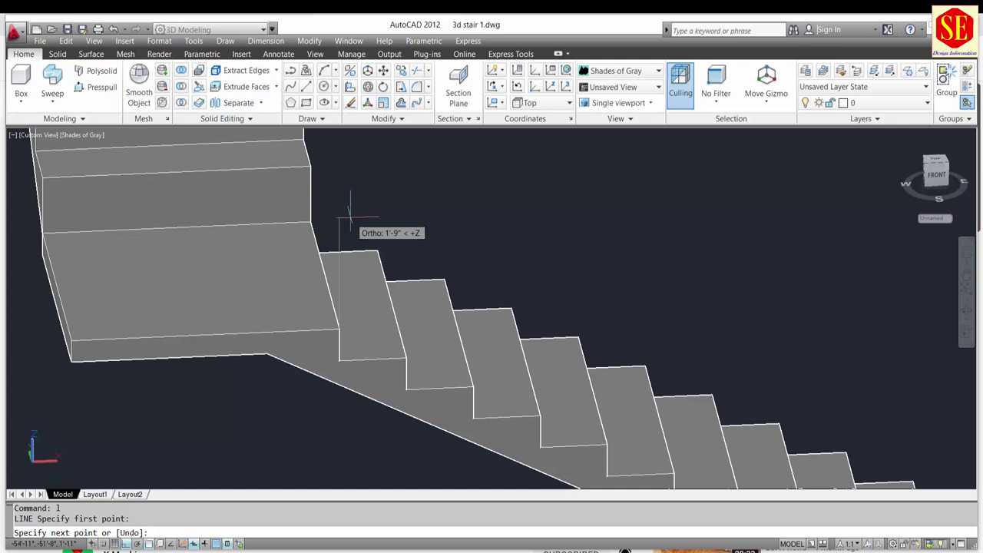
{"action": "type", "text": "2'6"}
{"action": "key", "text": "Return"}
{"action": "key", "text": "Return"}
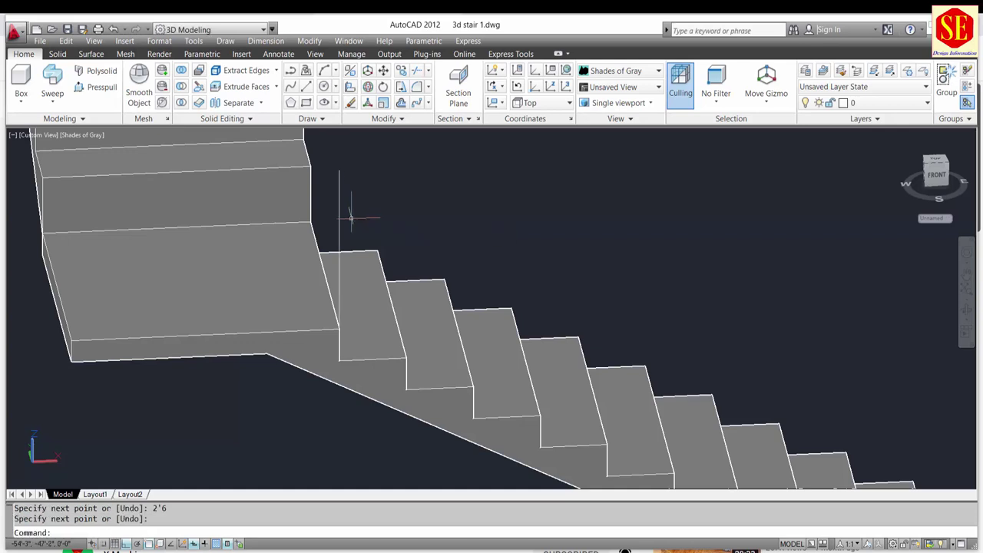
{"action": "type", "text": "m"}
{"action": "key", "text": "Return"}
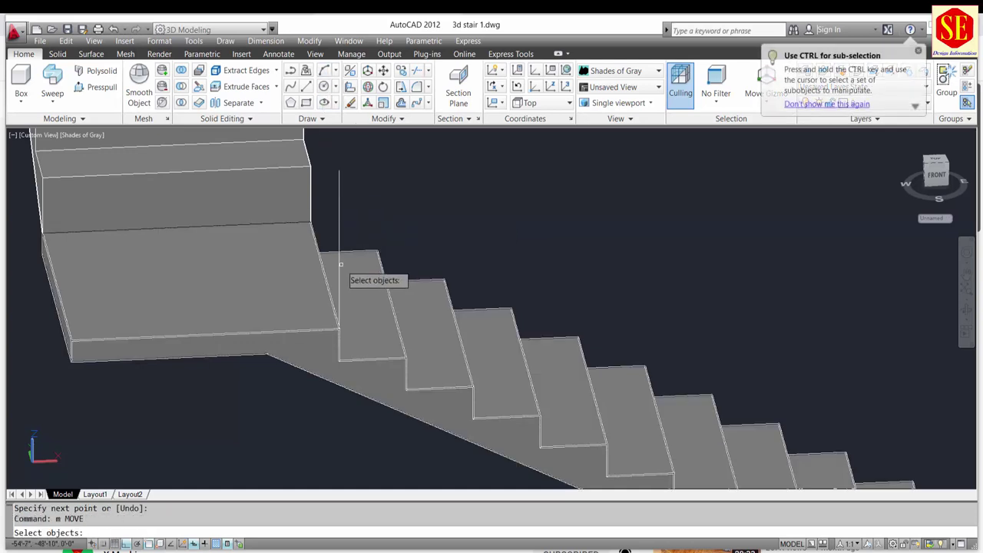
{"action": "scroll", "coordinate": [339, 265], "scroll_direction": "up", "scroll_amount": 2}
{"action": "left_click", "coordinate": [338, 275]}
{"action": "key", "text": "Return"}
{"action": "left_click", "coordinate": [529, 184]}
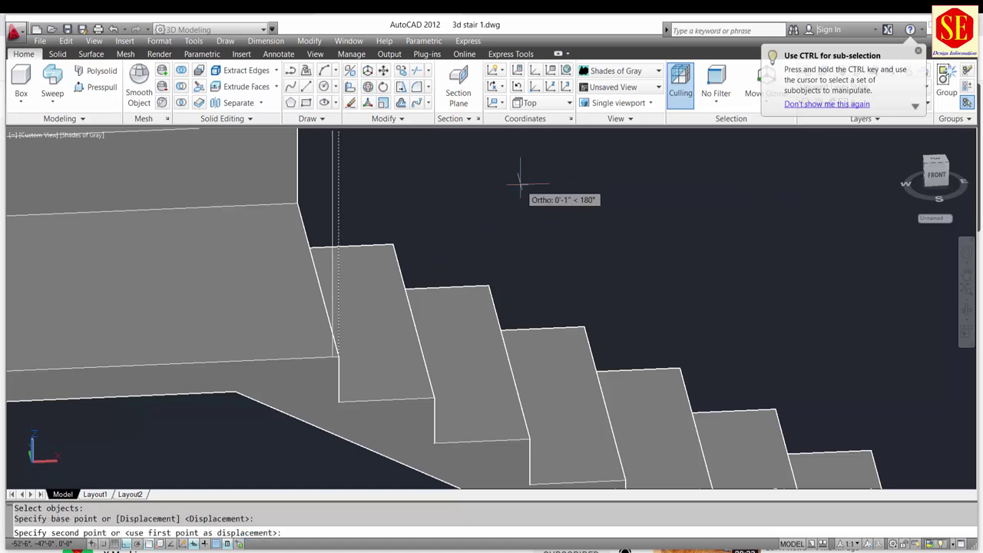
{"action": "type", "text": "2"}
{"action": "key", "text": "Return"}
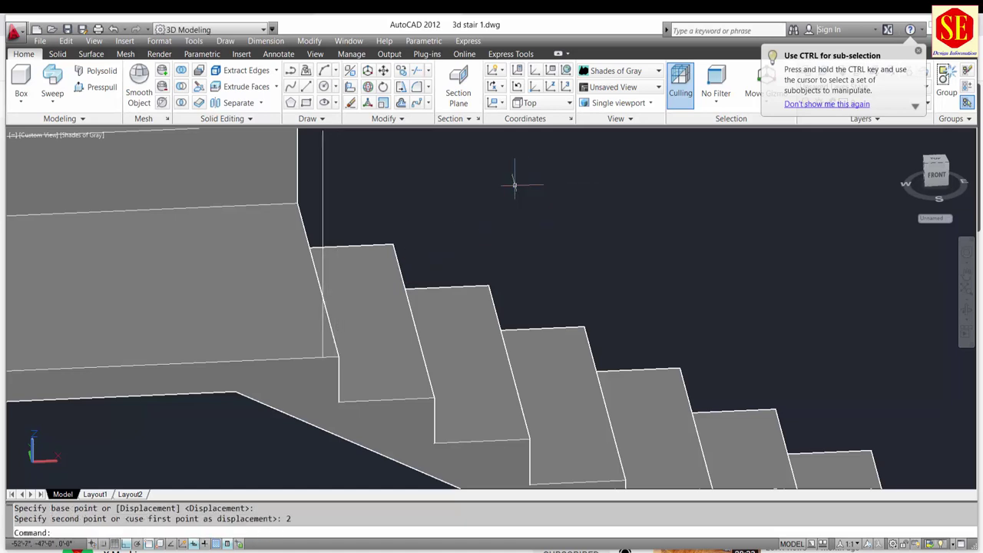
Shift the landing post another 2 units over.
{"action": "key", "text": "Return"}
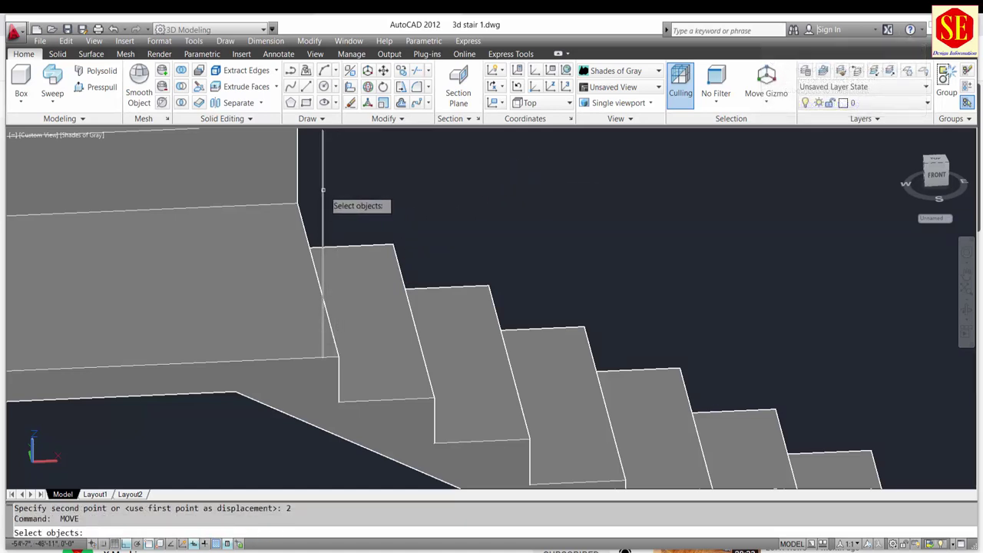
{"action": "left_click", "coordinate": [324, 191]}
{"action": "left_click", "coordinate": [358, 213]}
{"action": "left_click", "coordinate": [309, 199]}
{"action": "key", "text": "Return"}
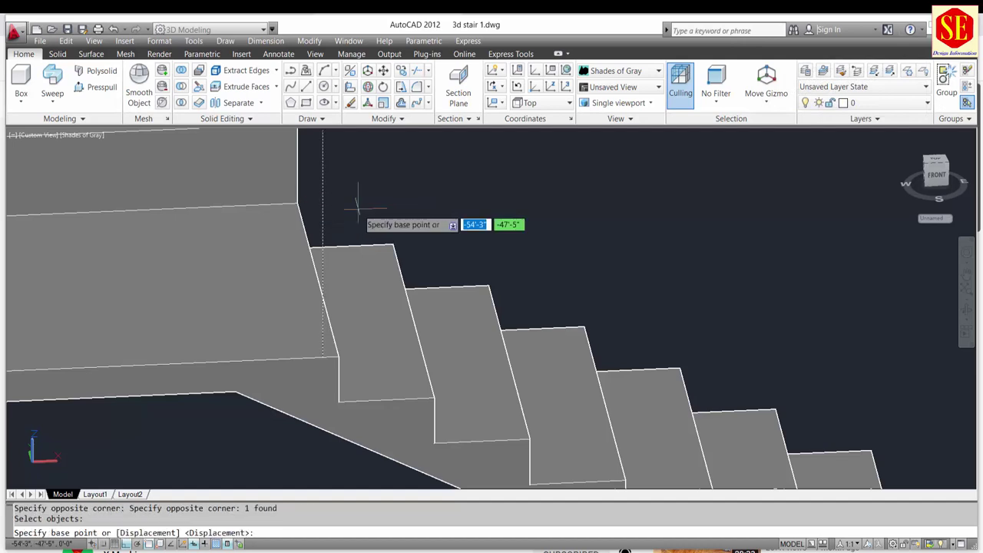
{"action": "left_click", "coordinate": [355, 198]}
{"action": "type", "text": "2"}
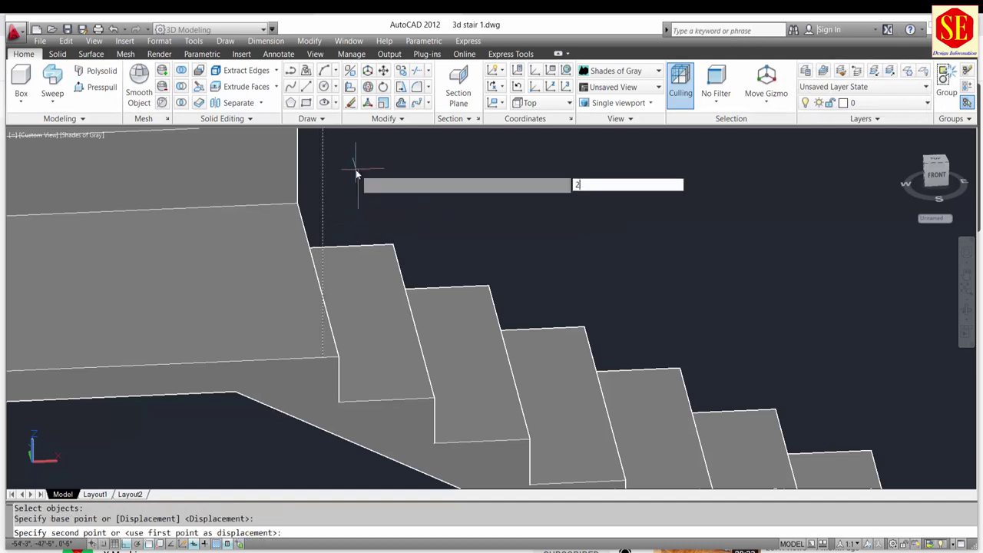
{"action": "key", "text": "Return"}
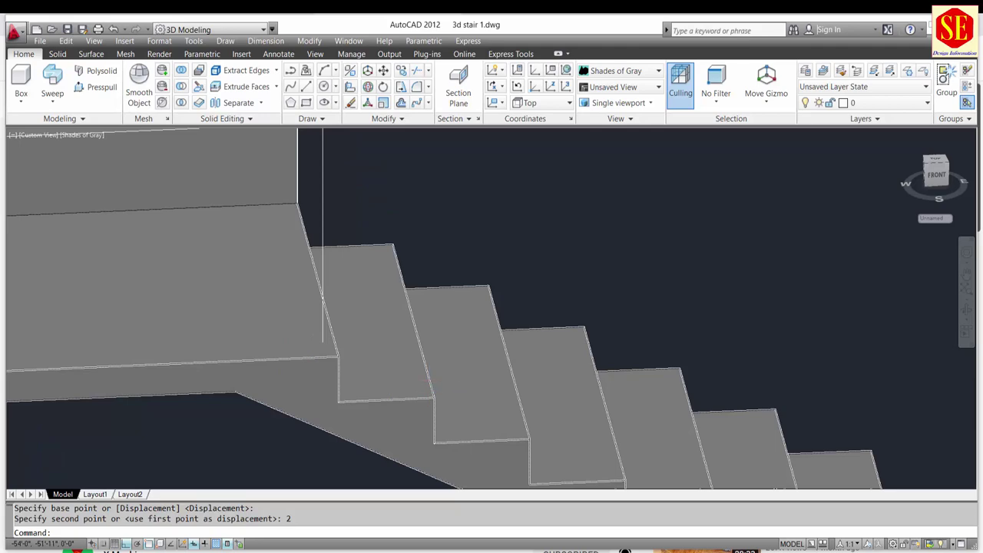
{"action": "mouse_move", "coordinate": [469, 395]}
{"action": "middle_mouse_down", "text": "shift"}
{"action": "mouse_move", "coordinate": [393, 401]}
{"action": "mouse_move", "coordinate": [341, 386]}
{"action": "middle_mouse_up", "text": "shift"}
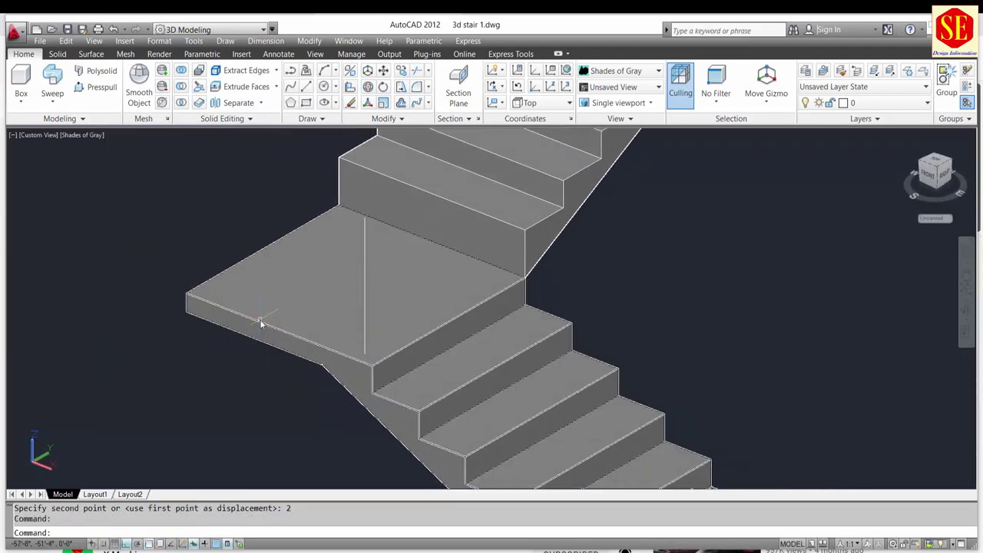
{"action": "type", "text": "l"}
{"action": "key", "text": "Return"}
{"action": "left_click", "coordinate": [186, 292]}
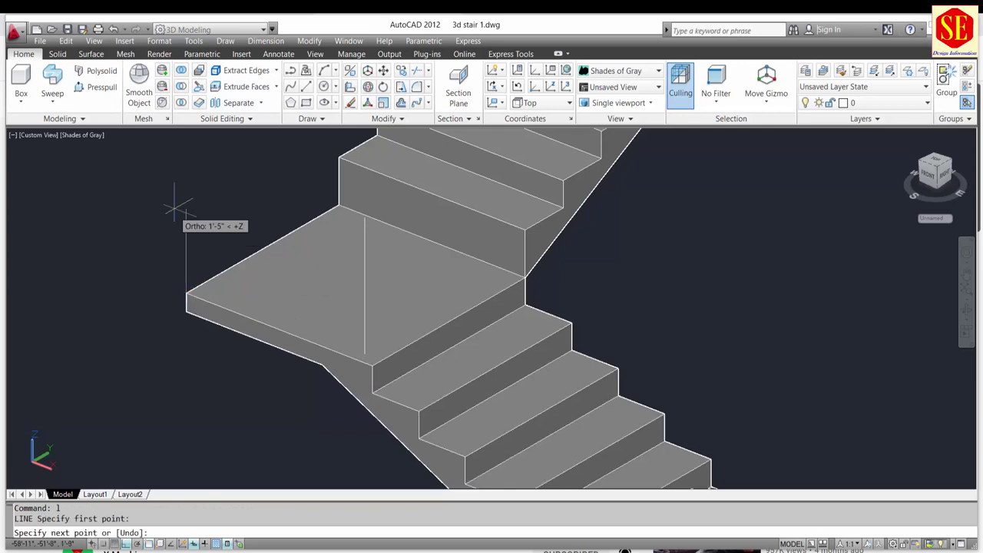
{"action": "type", "text": "2'6"}
{"action": "key", "text": "Return"}
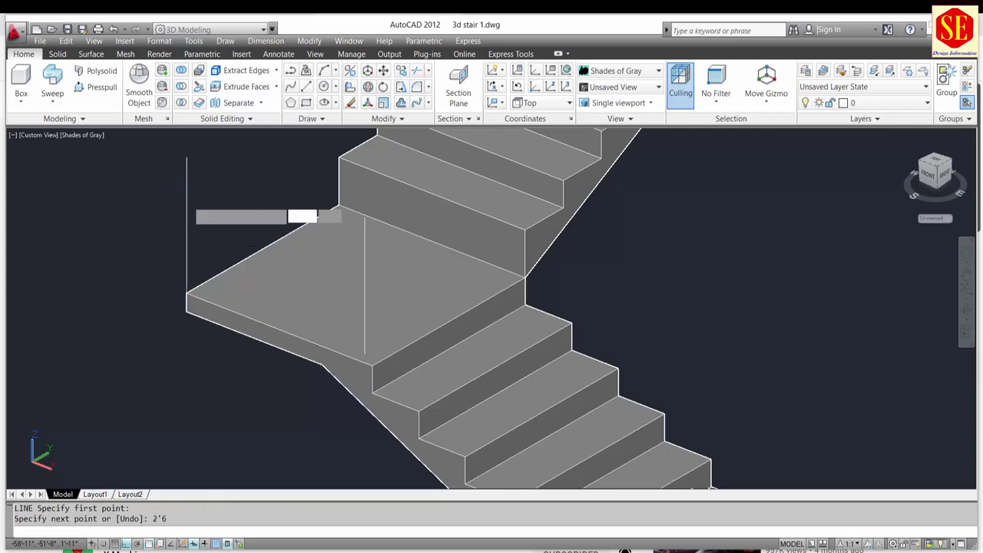
{"action": "key", "text": "Return"}
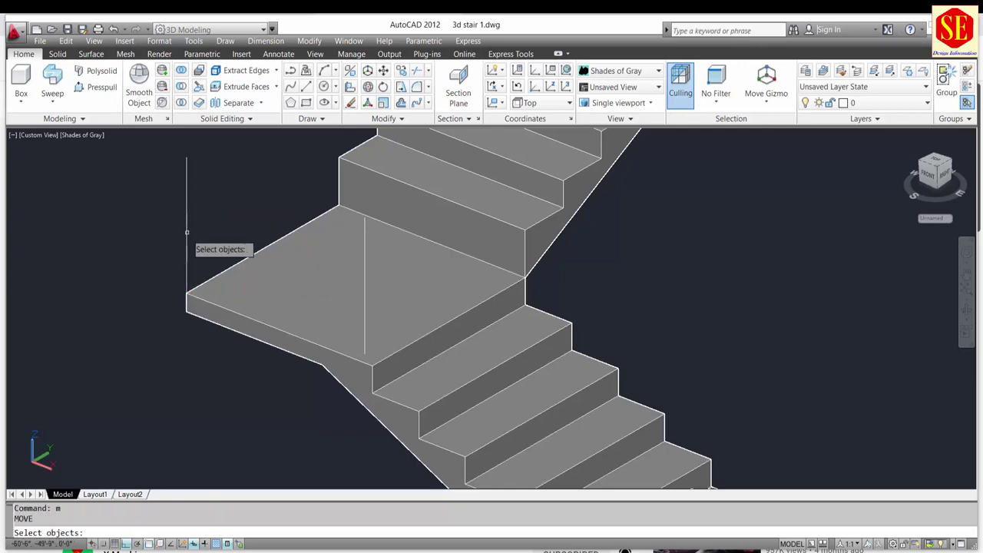
{"action": "left_click", "coordinate": [186, 223]}
{"action": "key", "text": "Return"}
{"action": "left_click", "coordinate": [133, 300]}
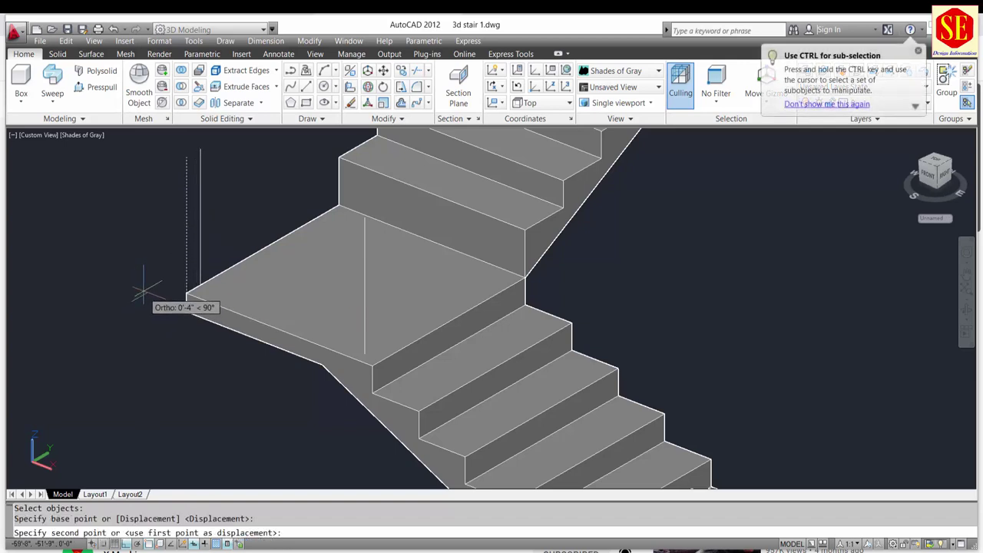
{"action": "type", "text": "2"}
{"action": "key", "text": "Return"}
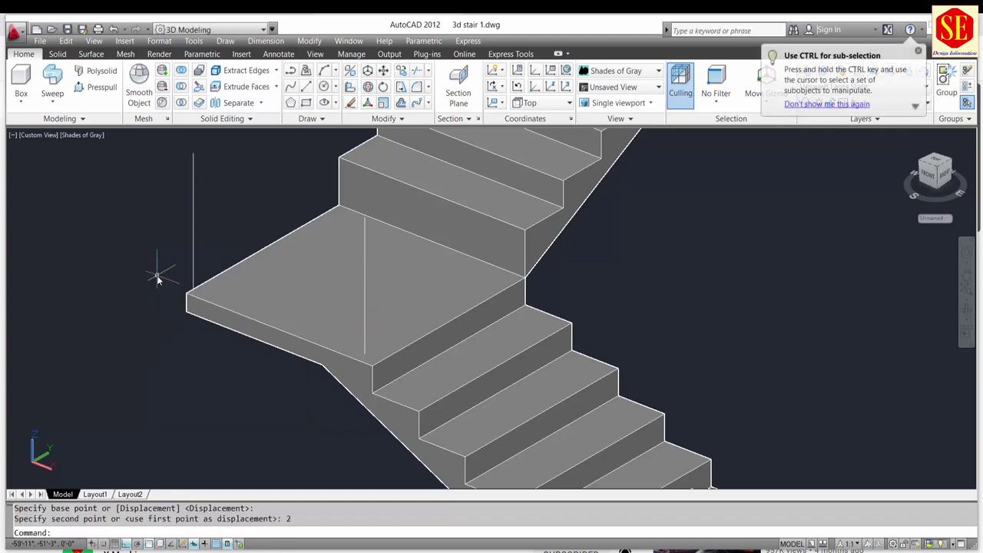
{"action": "type", "text": "m"}
{"action": "key", "text": "Return"}
{"action": "left_click", "coordinate": [193, 235]}
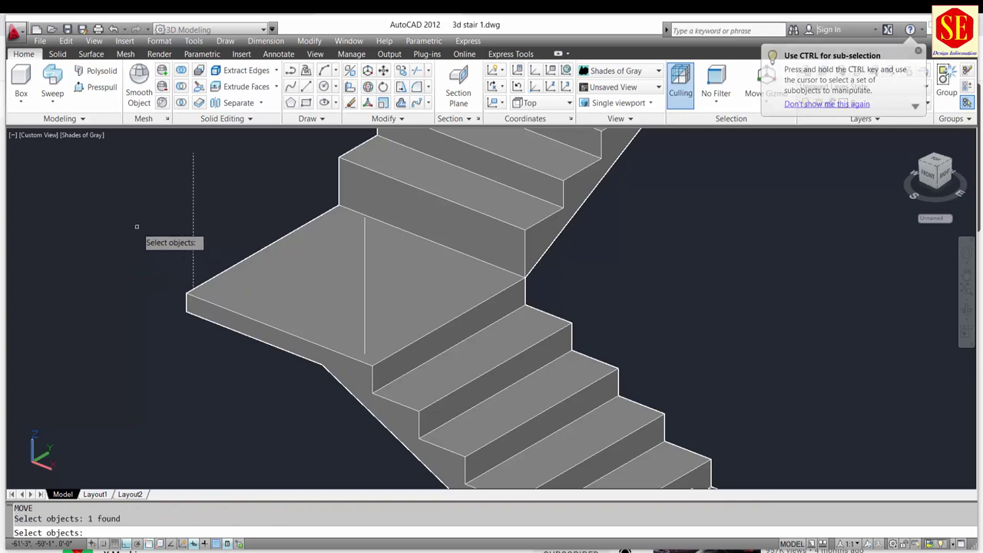
{"action": "key", "text": "Return"}
{"action": "left_click", "coordinate": [136, 225]}
{"action": "type", "text": "2"}
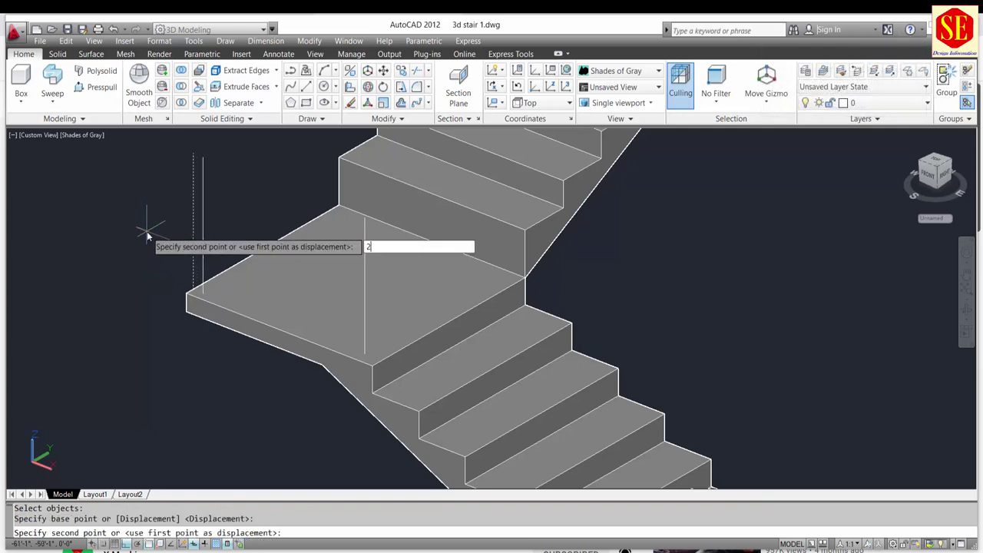
{"action": "key", "text": "Return"}
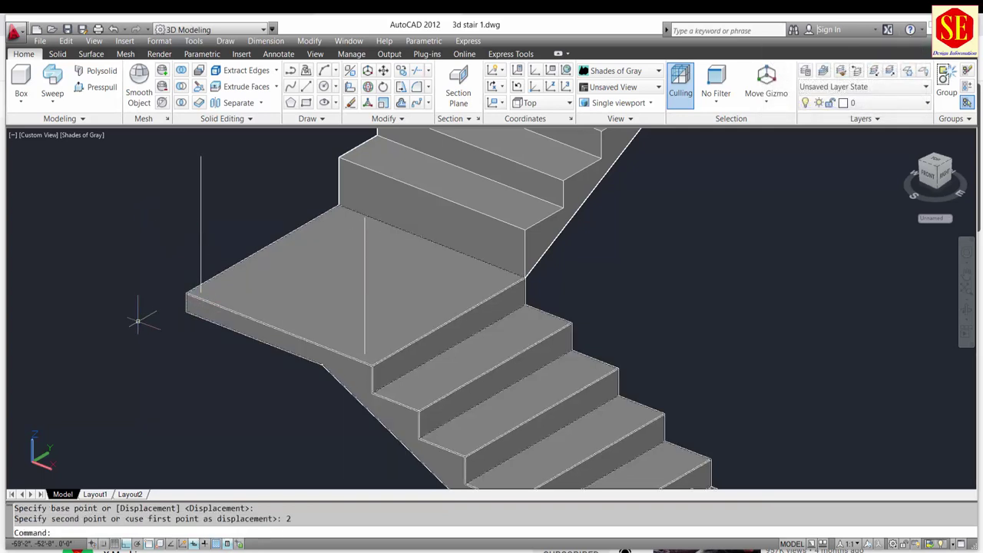
{"action": "middle_click_drag", "start_coordinate": [138, 321], "coordinate": [264, 347], "text": "shift"}
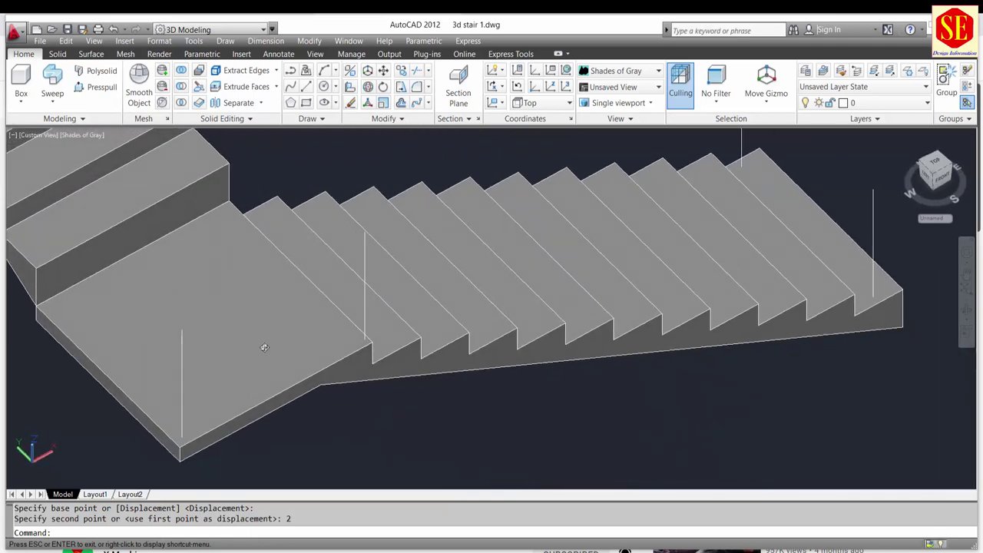
Draw a 2'6" vertical post at the inner landing corner where the flights meet.
{"action": "middle_click_drag", "start_coordinate": [143, 351], "coordinate": [316, 364]}
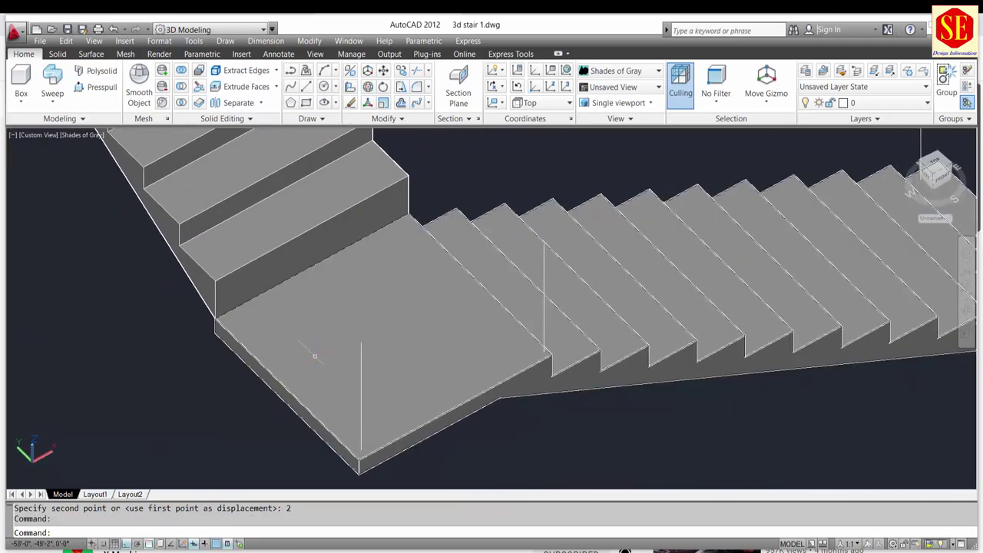
{"action": "type", "text": "l"}
{"action": "key", "text": "Return"}
{"action": "middle_click_drag", "start_coordinate": [253, 333], "coordinate": [290, 383], "text": "shift"}
{"action": "left_click", "coordinate": [289, 382]}
{"action": "type", "text": "2"}
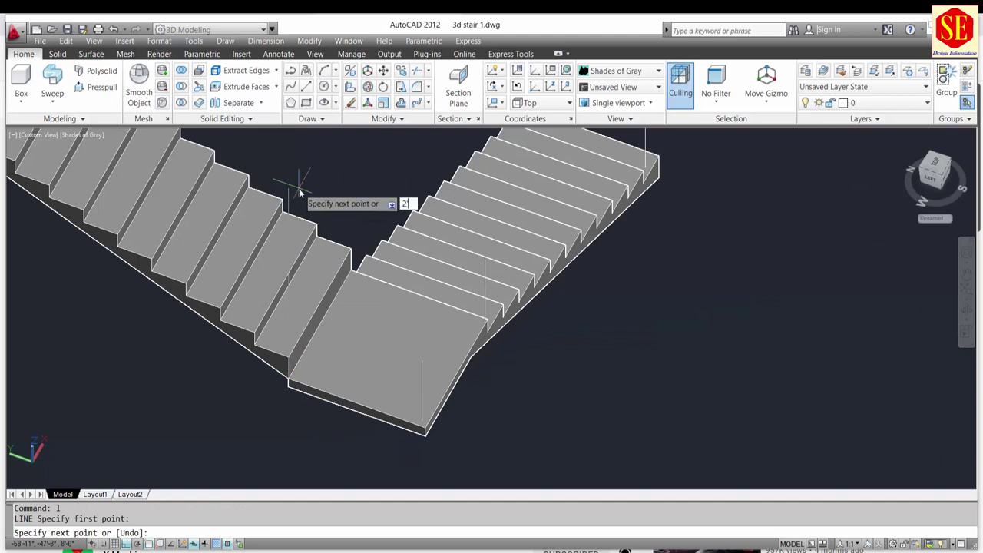
{"action": "type", "text": "'6"}
{"action": "key", "text": "Return"}
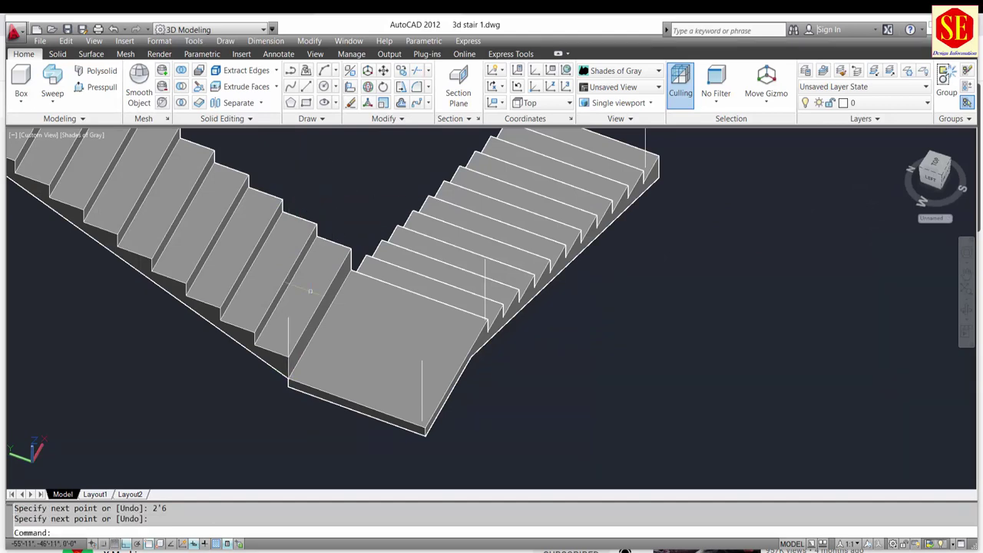
{"action": "scroll", "coordinate": [311, 369], "scroll_direction": "up", "scroll_amount": 2}
{"action": "type", "text": "m"}
Move the new landing post 2 units in from the edge.
{"action": "key", "text": "Return"}
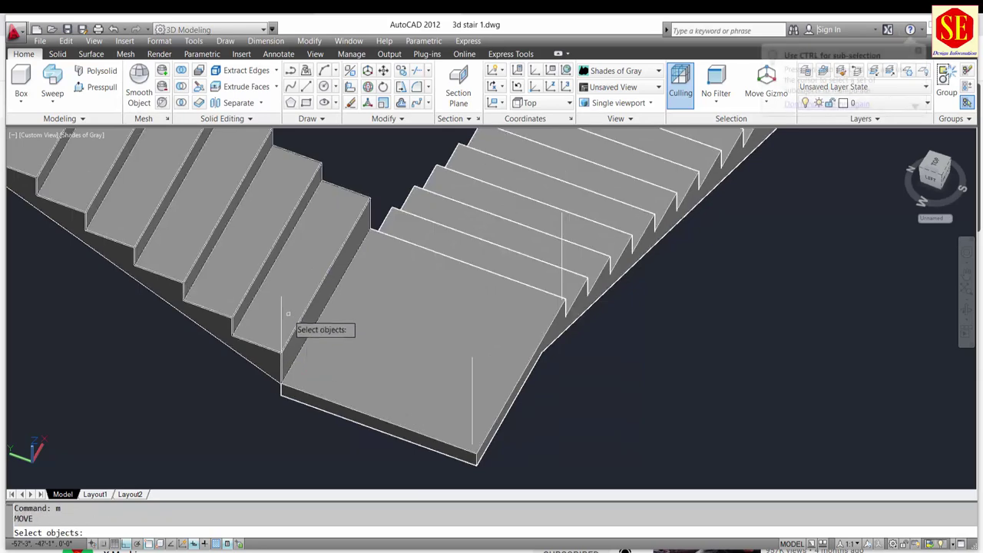
{"action": "left_click", "coordinate": [292, 327]}
{"action": "key", "text": "Escape"}
{"action": "key", "text": "Return"}
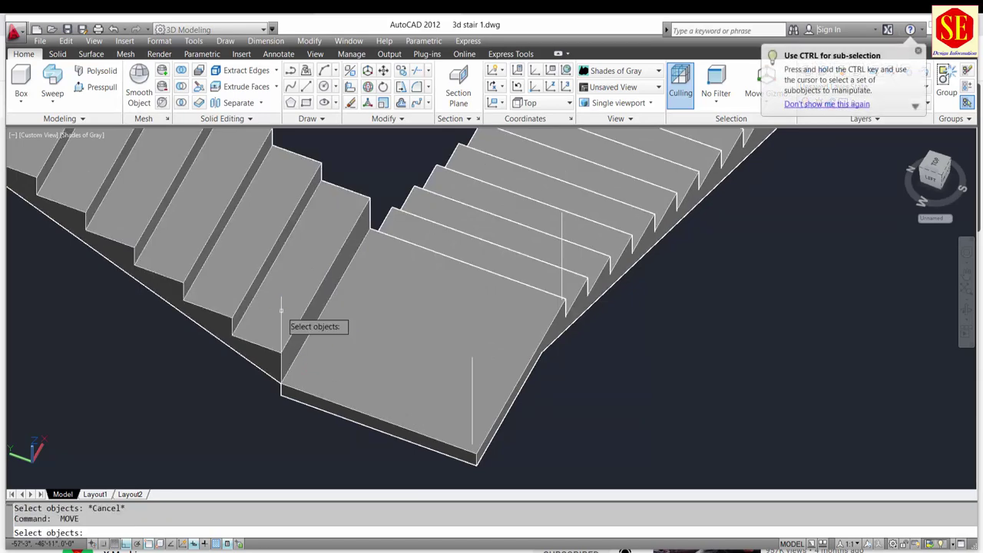
{"action": "key", "text": "Return"}
{"action": "left_click", "coordinate": [284, 380]}
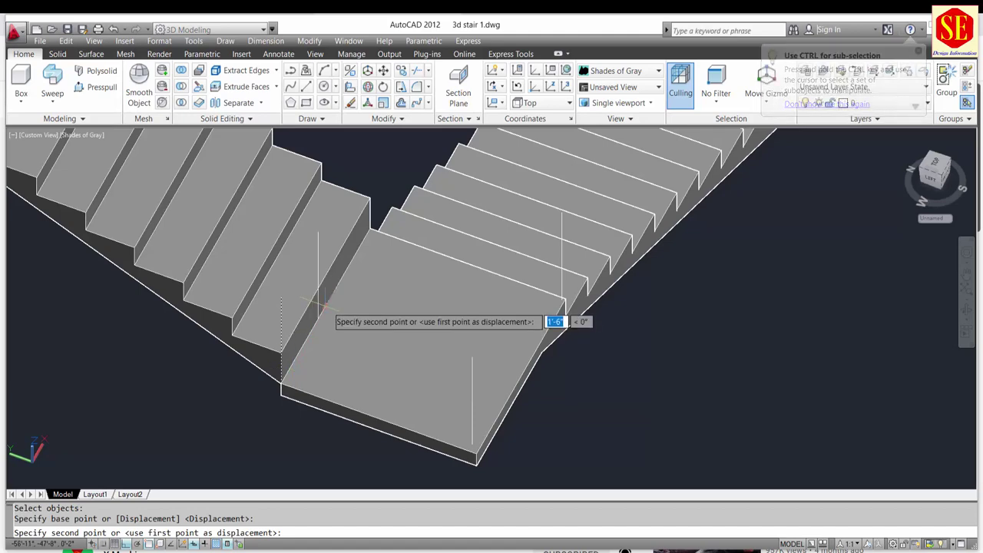
{"action": "type", "text": "2"}
{"action": "key", "text": "Return"}
{"action": "scroll", "coordinate": [285, 326], "scroll_direction": "up", "scroll_amount": 2}
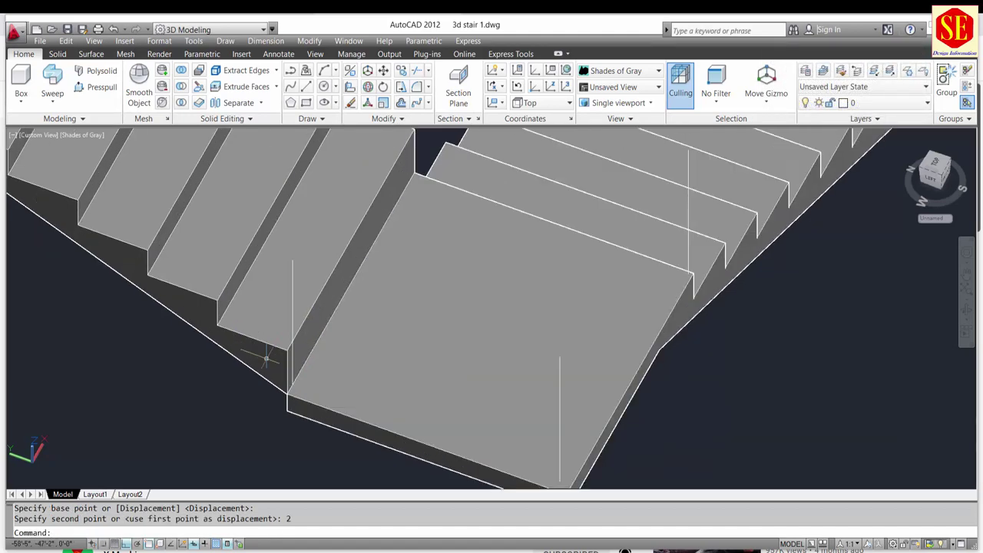
{"action": "scroll", "coordinate": [361, 405], "scroll_direction": "down", "scroll_amount": 1}
{"action": "scroll", "coordinate": [355, 361], "scroll_direction": "down", "scroll_amount": 2}
{"action": "scroll", "coordinate": [308, 311], "scroll_direction": "up", "scroll_amount": 1}
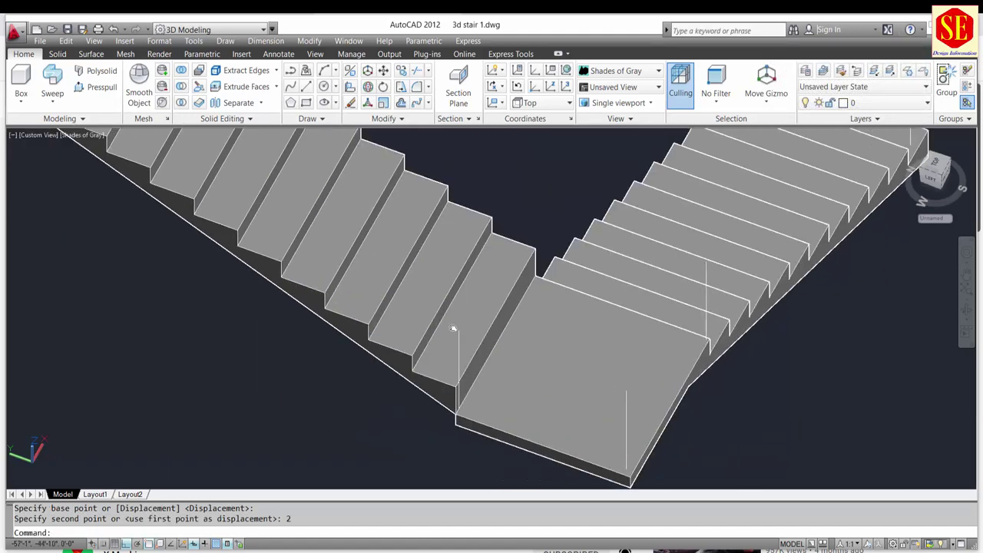
{"action": "scroll", "coordinate": [370, 311], "scroll_direction": "up", "scroll_amount": 2}
{"action": "scroll", "coordinate": [370, 311], "scroll_direction": "down", "scroll_amount": 2}
Draw a 2'6" vertical post at the flight's lower corner.
{"action": "scroll", "coordinate": [411, 298], "scroll_direction": "up", "scroll_amount": 2}
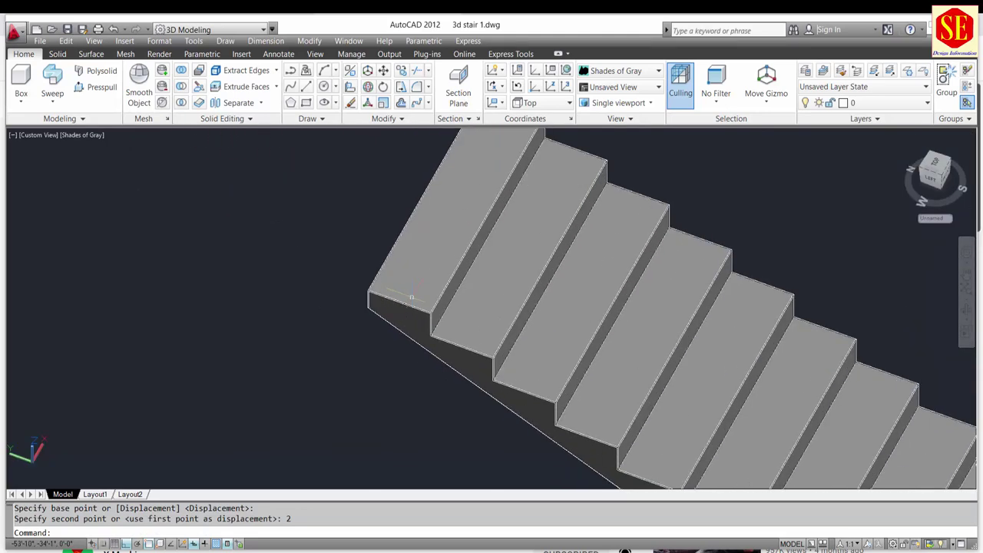
{"action": "type", "text": "l"}
{"action": "key", "text": "Return"}
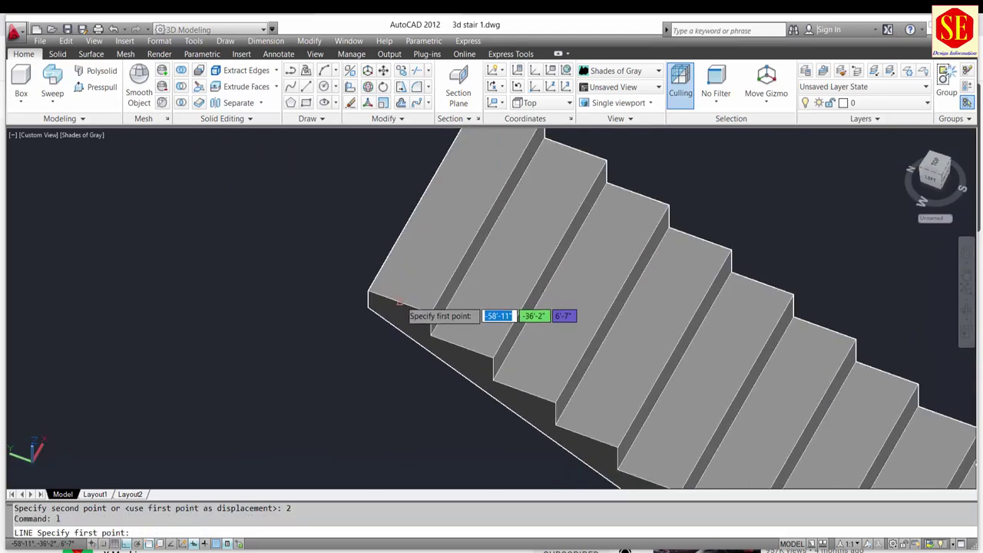
{"action": "left_click", "coordinate": [400, 303]}
{"action": "type", "text": "2'6"}
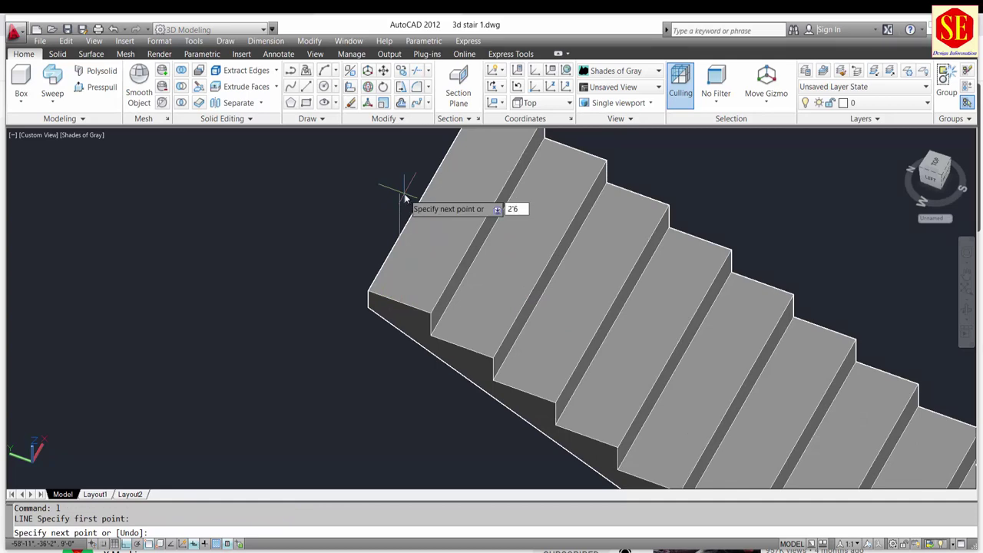
{"action": "key", "text": "Return"}
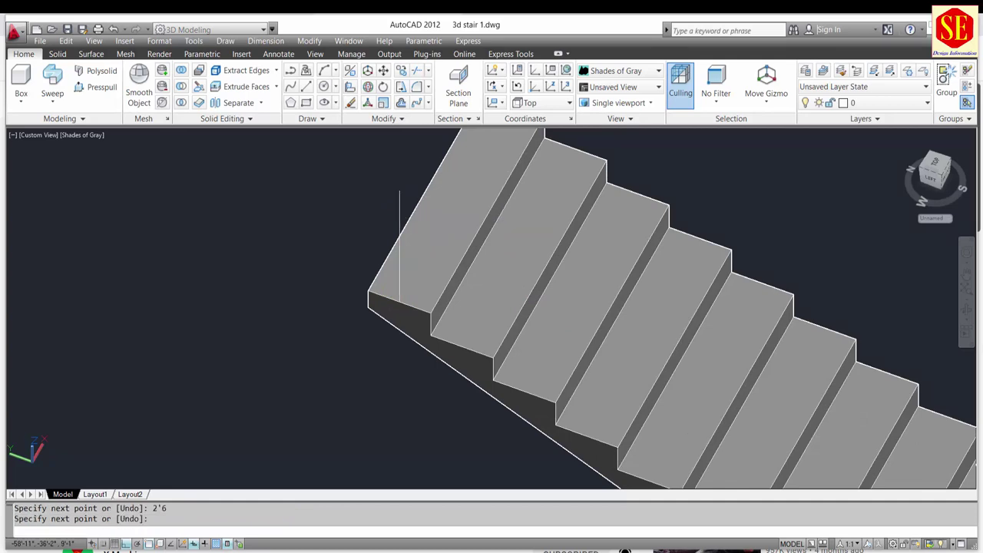
{"action": "type", "text": "m"}
Move that post 2 units in from the edge.
{"action": "key", "text": "Return"}
{"action": "type", "text": "m"}
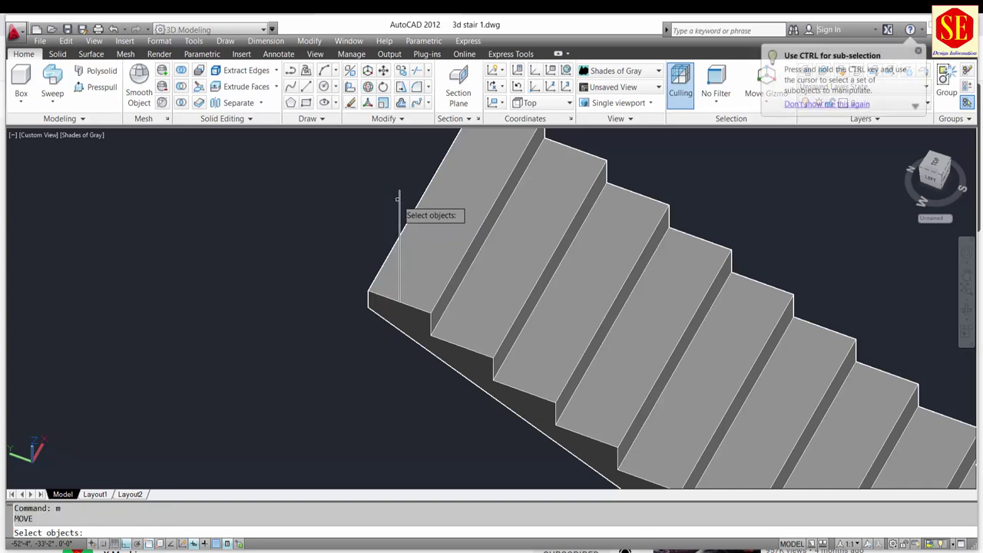
{"action": "left_click", "coordinate": [398, 198]}
{"action": "left_click", "coordinate": [393, 194]}
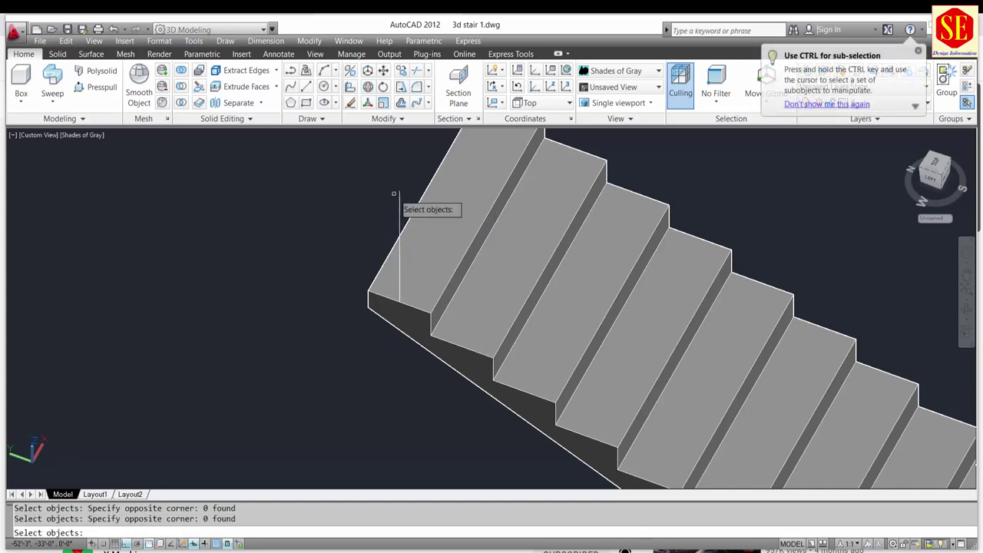
{"action": "left_click", "coordinate": [399, 224]}
{"action": "key", "text": "Return"}
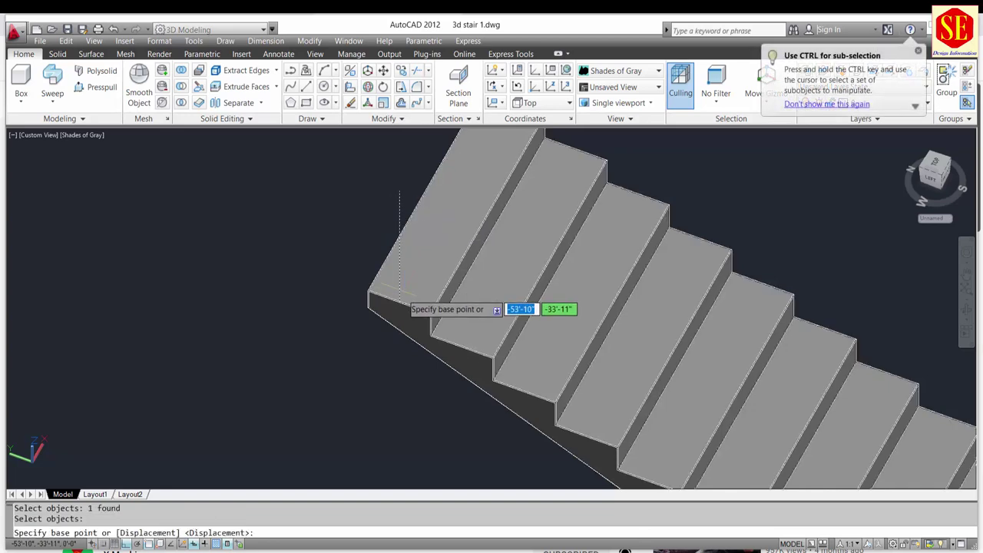
{"action": "left_click", "coordinate": [400, 300]}
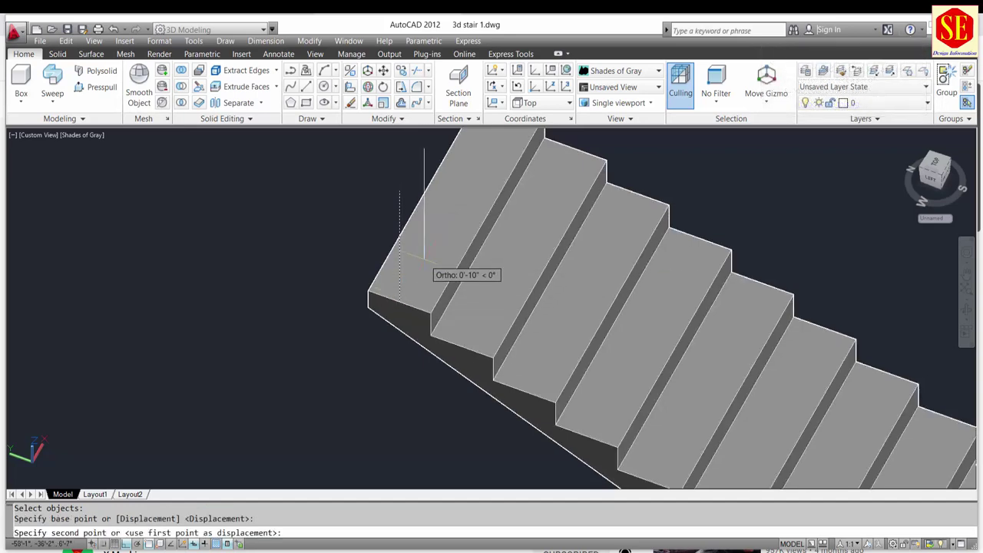
{"action": "type", "text": "2"}
{"action": "key", "text": "Return"}
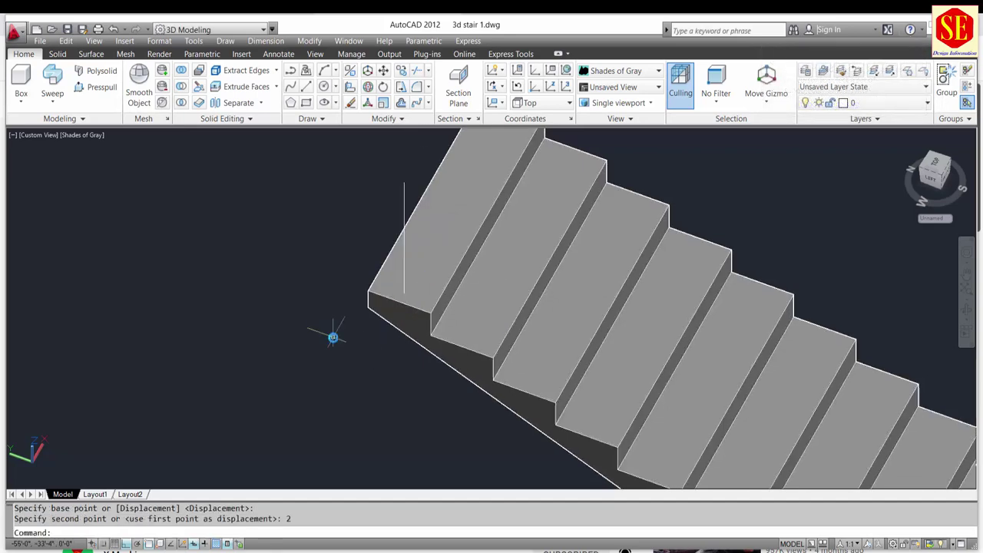
{"action": "mouse_move", "coordinate": [333, 335]}
{"action": "middle_mouse_down", "text": "shift"}
{"action": "mouse_move", "coordinate": [496, 351]}
{"action": "mouse_move", "coordinate": [505, 292]}
{"action": "mouse_move", "coordinate": [425, 339]}
{"action": "mouse_move", "coordinate": [525, 330]}
{"action": "middle_mouse_up", "text": "shift"}
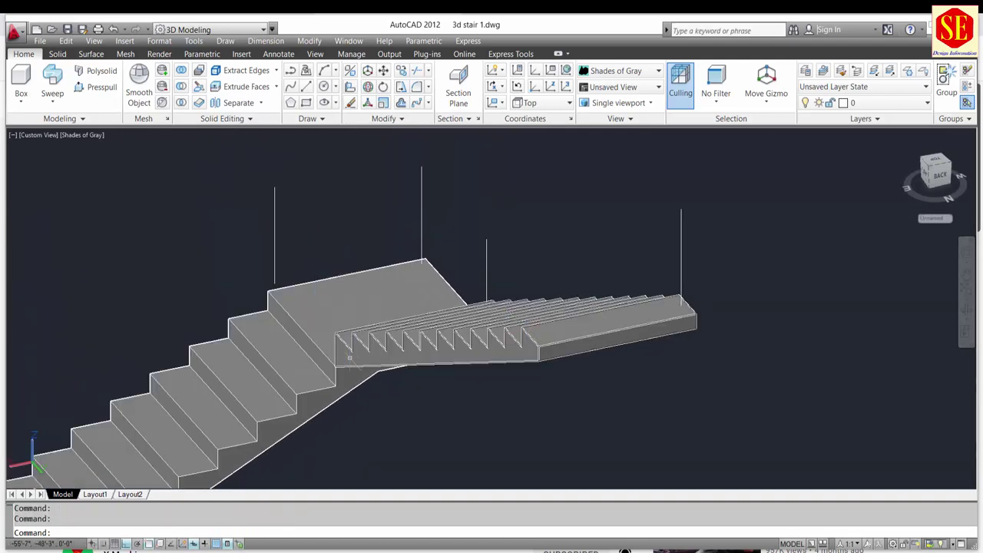
Orbit and zoom to frame the upper flight's top end, then start a LINE.
{"action": "middle_click_drag", "start_coordinate": [349, 310], "coordinate": [490, 308], "text": "shift"}
{"action": "scroll", "coordinate": [589, 395], "scroll_direction": "down", "scroll_amount": 1}
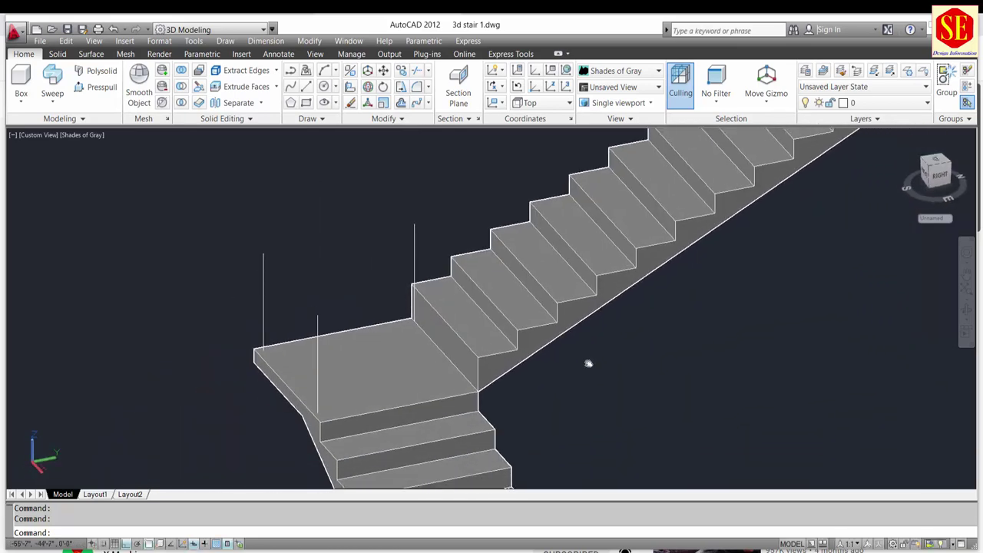
{"action": "scroll", "coordinate": [589, 361], "scroll_direction": "down", "scroll_amount": 2}
{"action": "scroll", "coordinate": [591, 308], "scroll_direction": "down", "scroll_amount": 2}
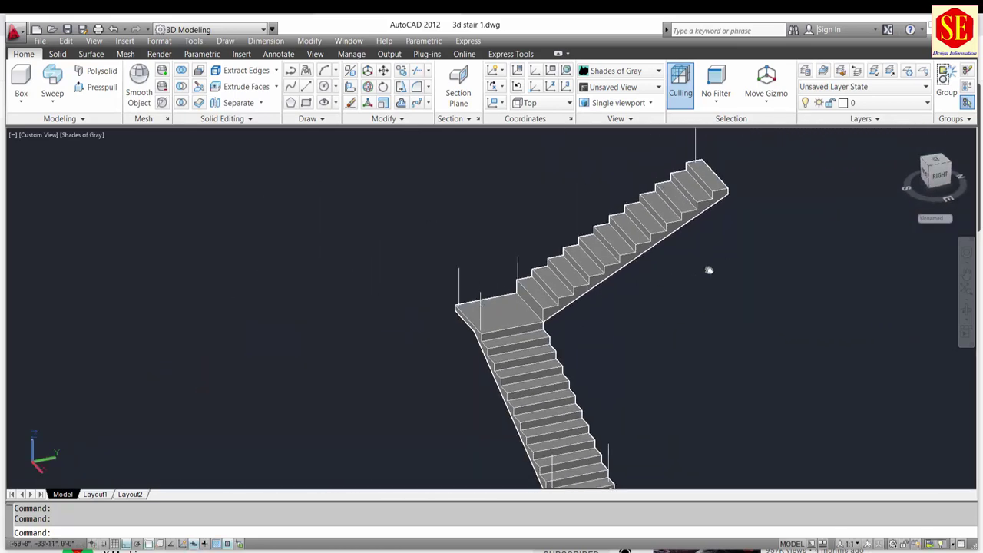
{"action": "scroll", "coordinate": [676, 263], "scroll_direction": "up", "scroll_amount": 3}
{"action": "middle_click_drag", "start_coordinate": [676, 263], "coordinate": [664, 336]}
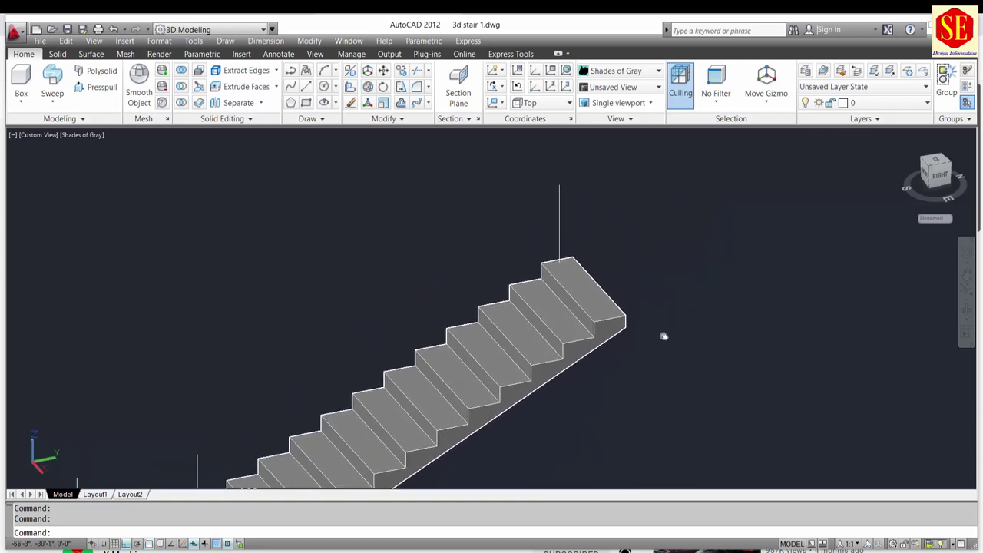
{"action": "type", "text": "l"}
{"action": "key", "text": "Return"}
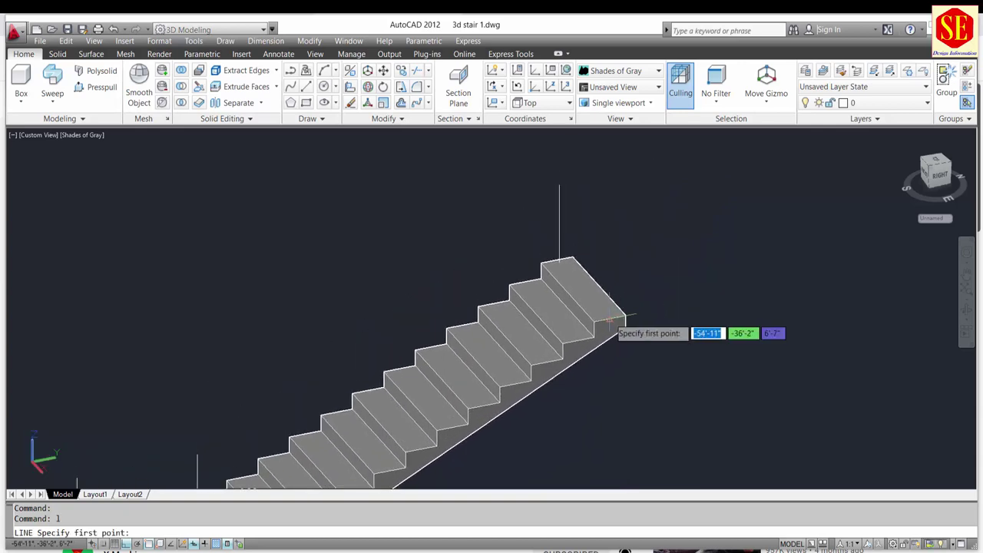
Draw a 2'6" post at the upper flight's top corner and move it 2 units inward.
{"action": "left_click", "coordinate": [611, 319]}
{"action": "type", "text": "2'6"}
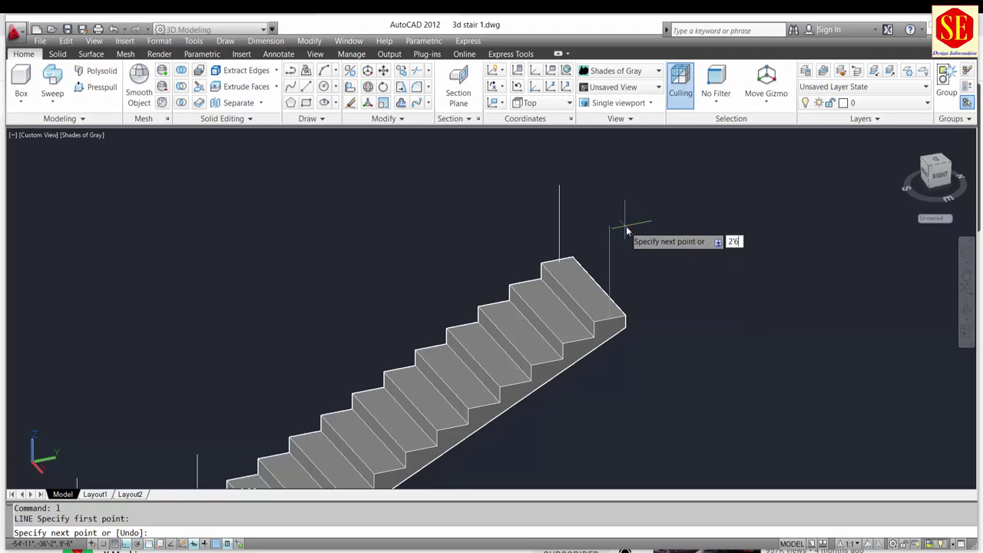
{"action": "key", "text": "Return"}
{"action": "key", "text": "Return"}
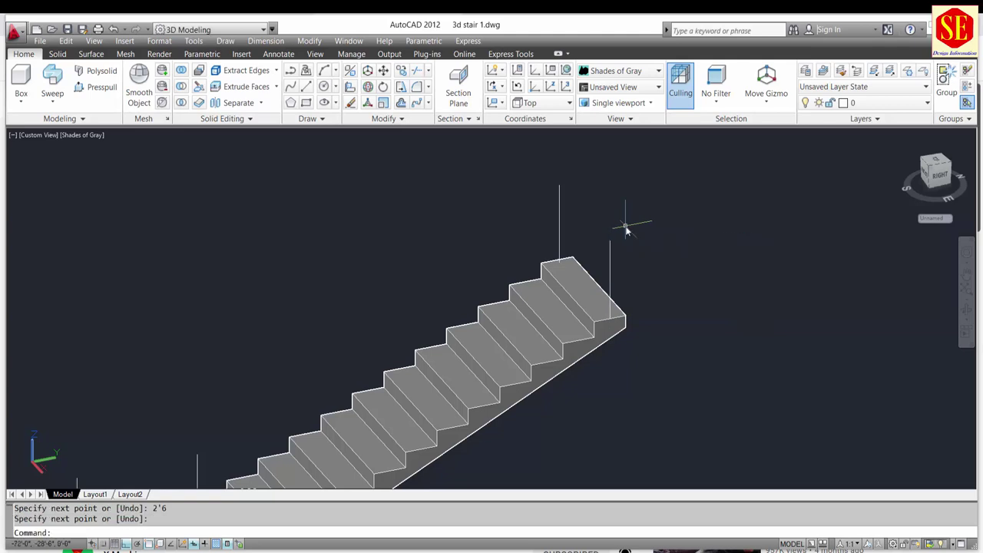
{"action": "type", "text": "m"}
{"action": "key", "text": "Return"}
{"action": "left_click", "coordinate": [610, 265]}
{"action": "key", "text": "Return"}
{"action": "left_click", "coordinate": [703, 319]}
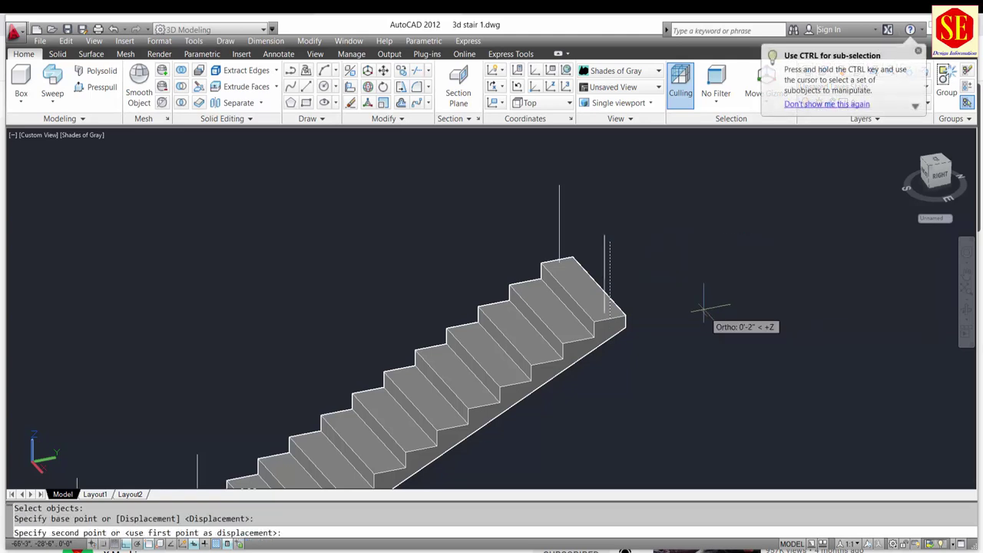
{"action": "type", "text": "2"}
{"action": "key", "text": "Return"}
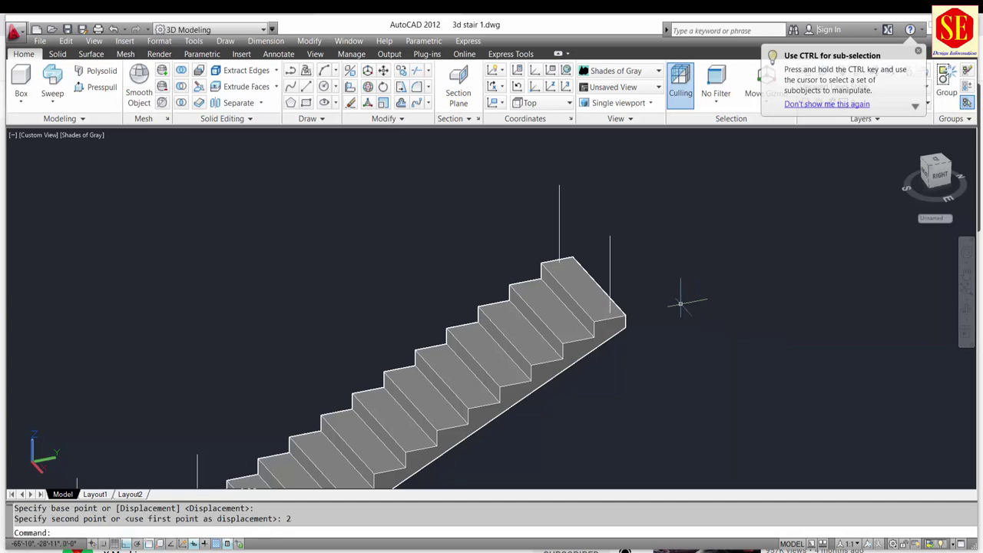
{"action": "middle_click_drag", "start_coordinate": [680, 303], "coordinate": [472, 434]}
{"action": "scroll", "coordinate": [461, 424], "scroll_direction": "up", "scroll_amount": 3}
Add a 2'6" post at the upper flight's base corner and shift it 2 units.
{"action": "key", "text": "Return"}
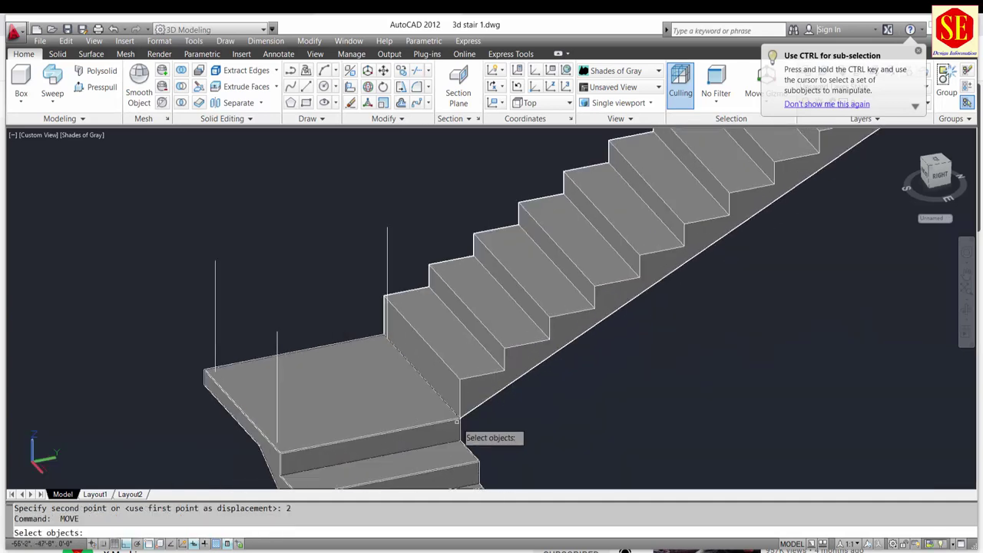
{"action": "key", "text": "Escape"}
{"action": "type", "text": "l"}
{"action": "key", "text": "Return"}
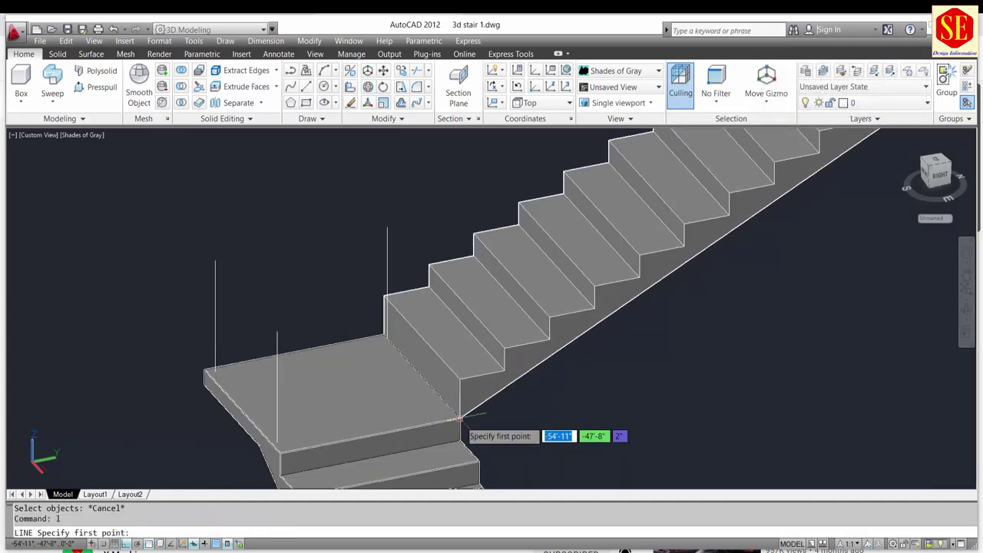
{"action": "left_click", "coordinate": [459, 419]}
{"action": "type", "text": "2'6"}
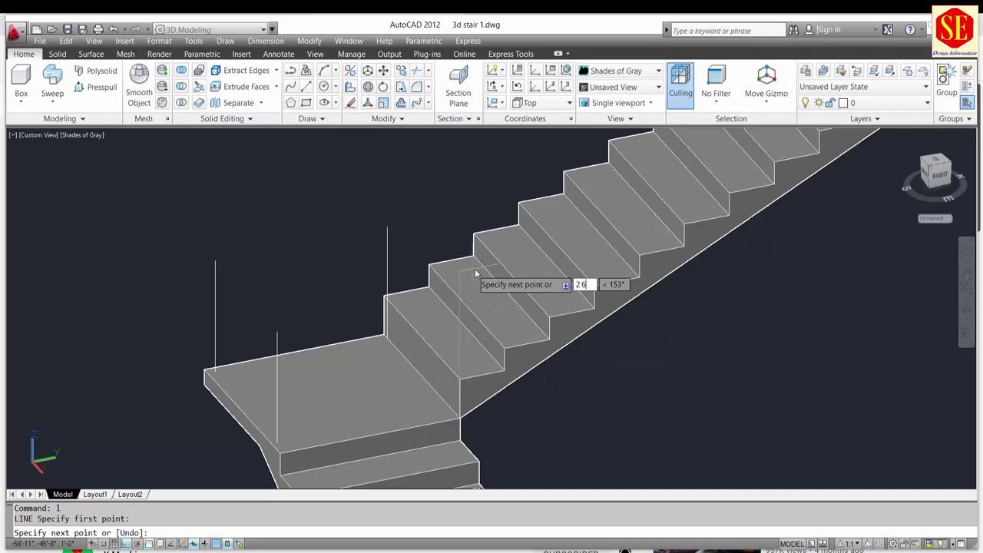
{"action": "key", "text": "Return"}
{"action": "key", "text": "Return"}
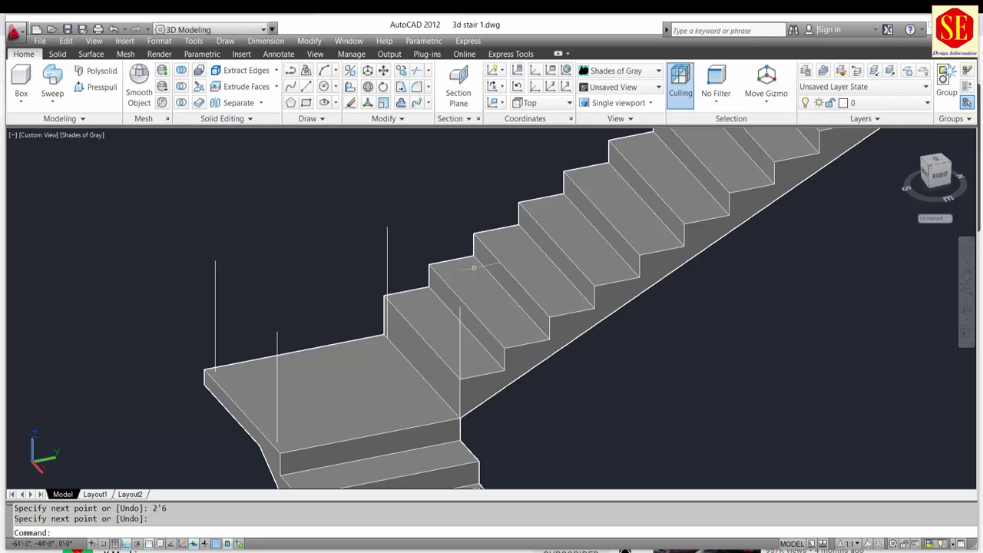
{"action": "key", "text": "Return"}
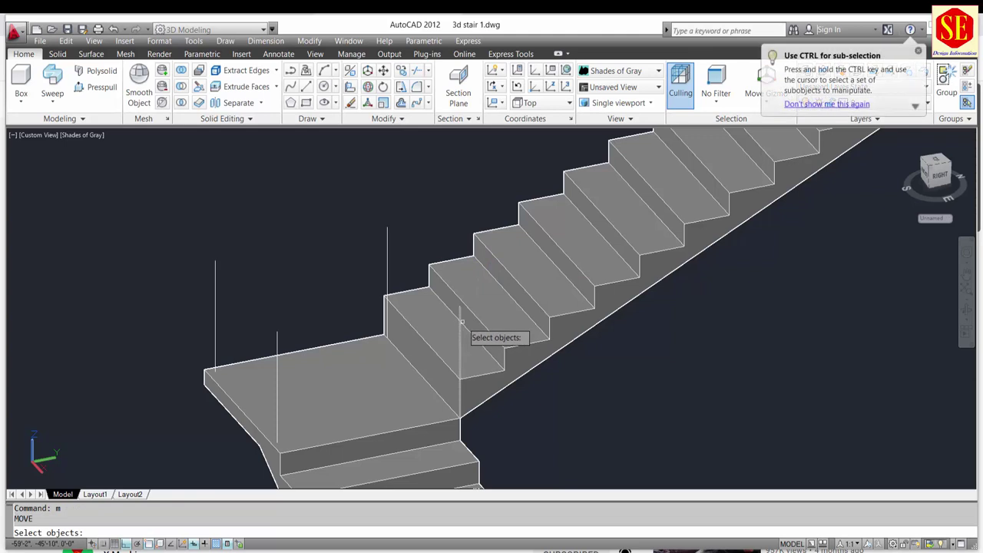
{"action": "left_click", "coordinate": [459, 329]}
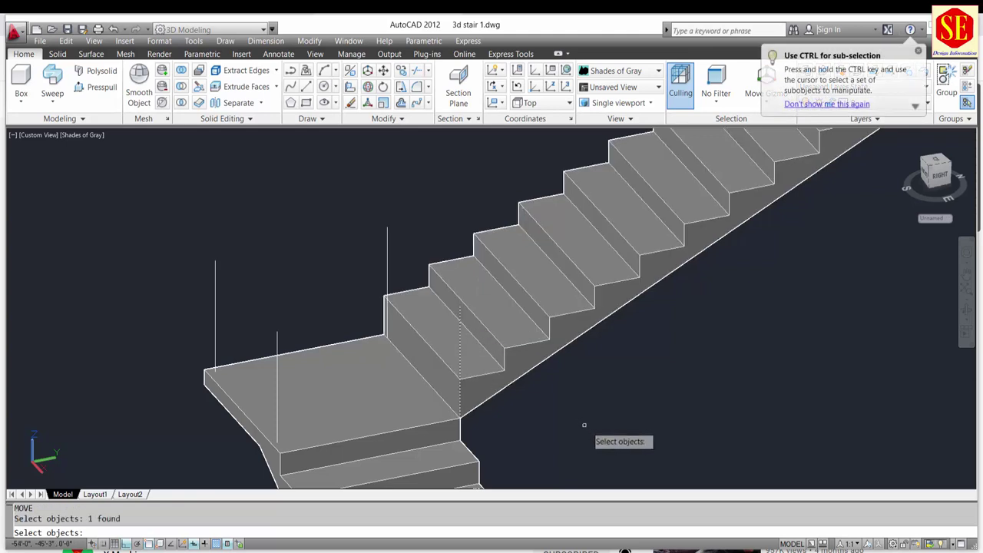
{"action": "key", "text": "Return"}
{"action": "left_click", "coordinate": [585, 432]}
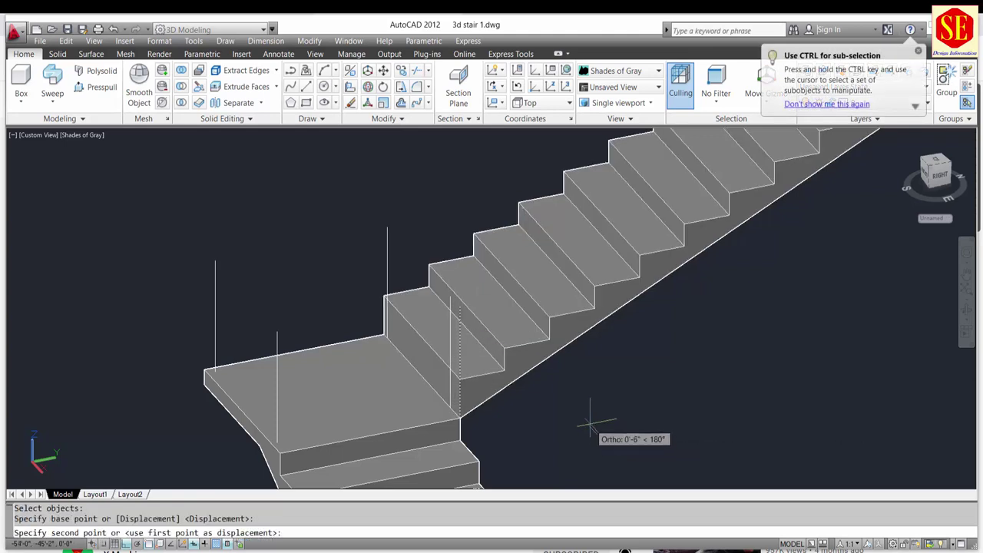
{"action": "type", "text": "2"}
{"action": "key", "text": "Return"}
Orbit and zoom to view the whole L-shaped stair with its posts.
{"action": "middle_click_drag", "start_coordinate": [584, 413], "coordinate": [518, 277], "text": "shift"}
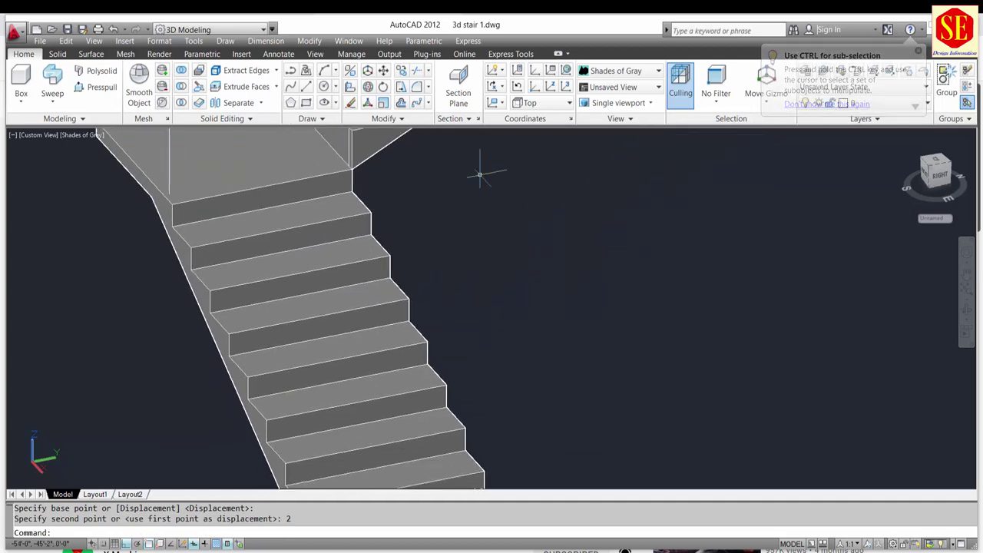
{"action": "middle_click_drag", "start_coordinate": [474, 424], "coordinate": [492, 420], "text": "shift"}
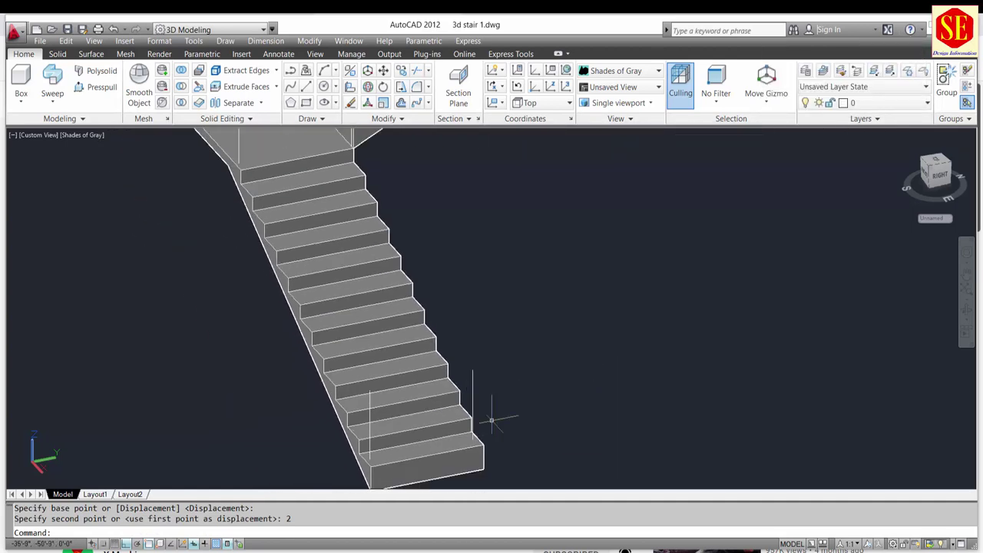
{"action": "mouse_move", "coordinate": [500, 285]}
{"action": "middle_mouse_down", "text": "shift"}
{"action": "mouse_move", "coordinate": [527, 357]}
{"action": "mouse_move", "coordinate": [546, 351]}
{"action": "mouse_move", "coordinate": [560, 376]}
{"action": "middle_mouse_up", "text": "shift"}
{"action": "scroll", "coordinate": [548, 467], "scroll_direction": "down", "scroll_amount": 4}
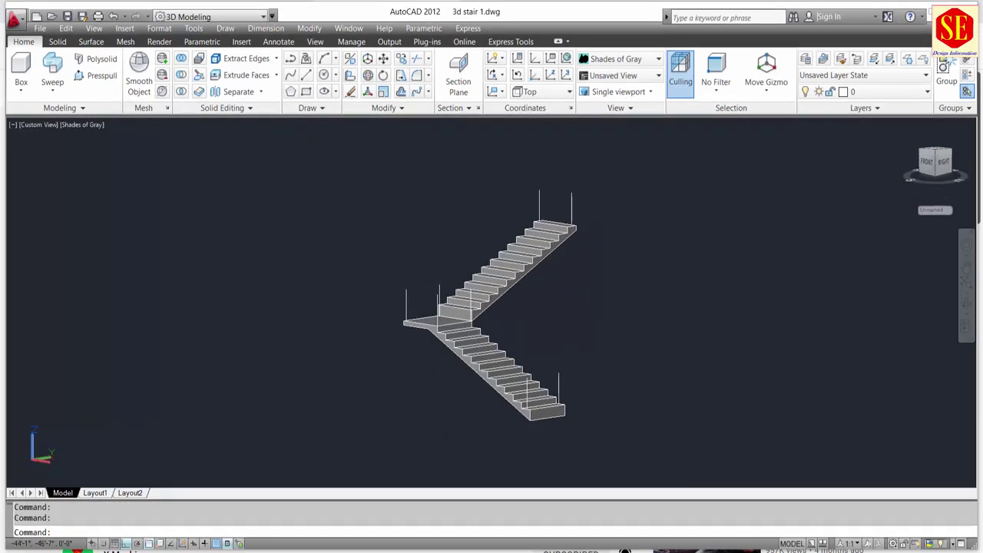
{"action": "scroll", "coordinate": [562, 379], "scroll_direction": "up", "scroll_amount": 3}
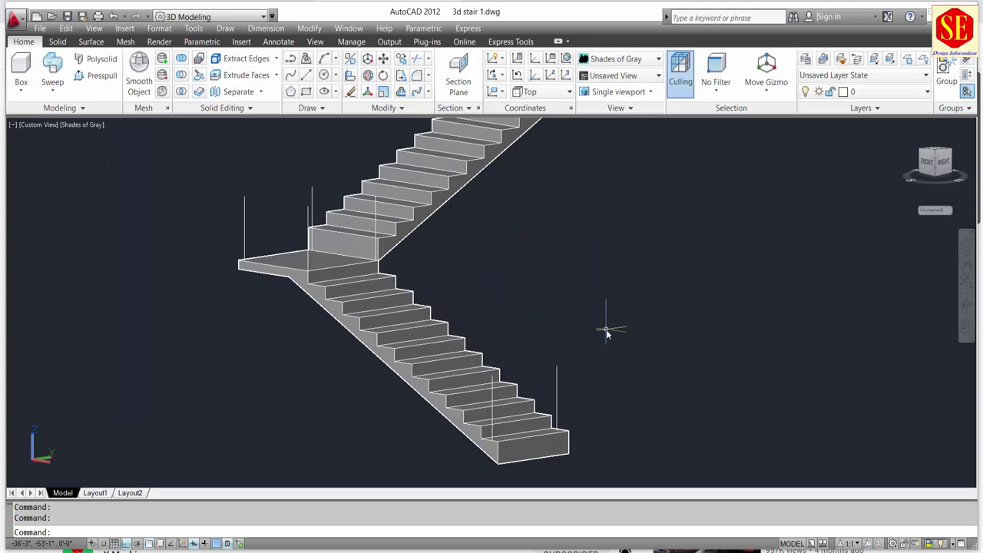
Draw a 3DPOLY handrail joining the post tops up to the top post.
{"action": "type", "text": "3P"}
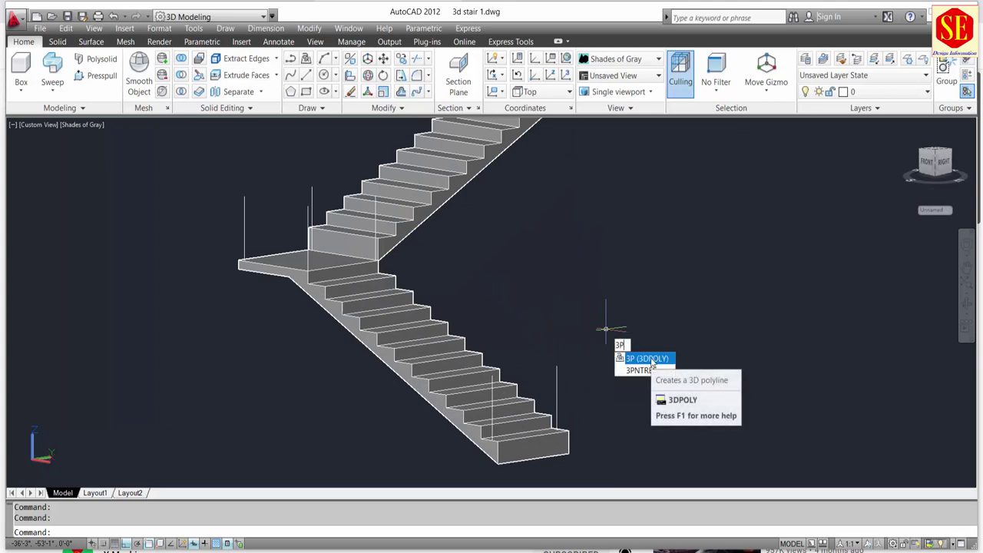
{"action": "left_click", "coordinate": [652, 360]}
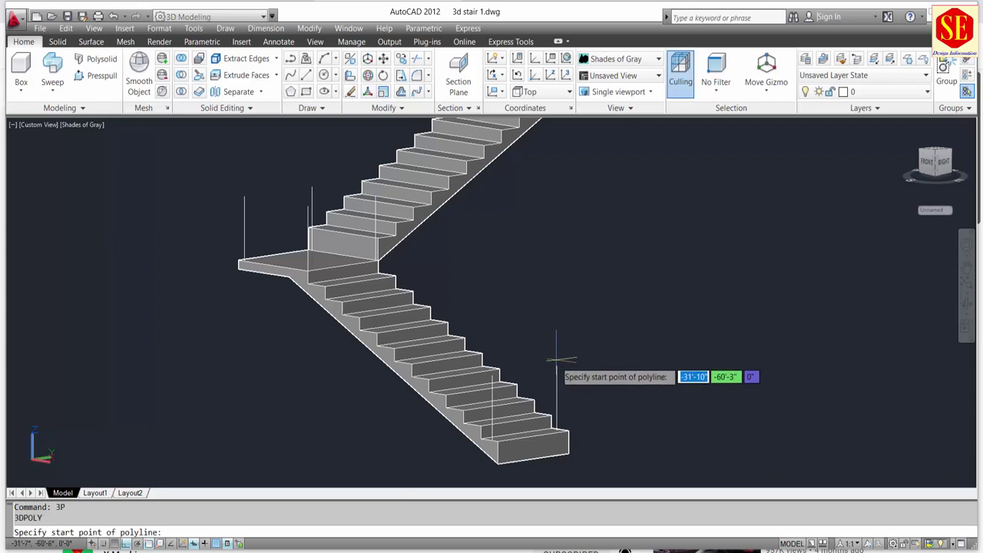
{"action": "left_click", "coordinate": [557, 361]}
{"action": "scroll", "coordinate": [376, 188], "scroll_direction": "up", "scroll_amount": 2}
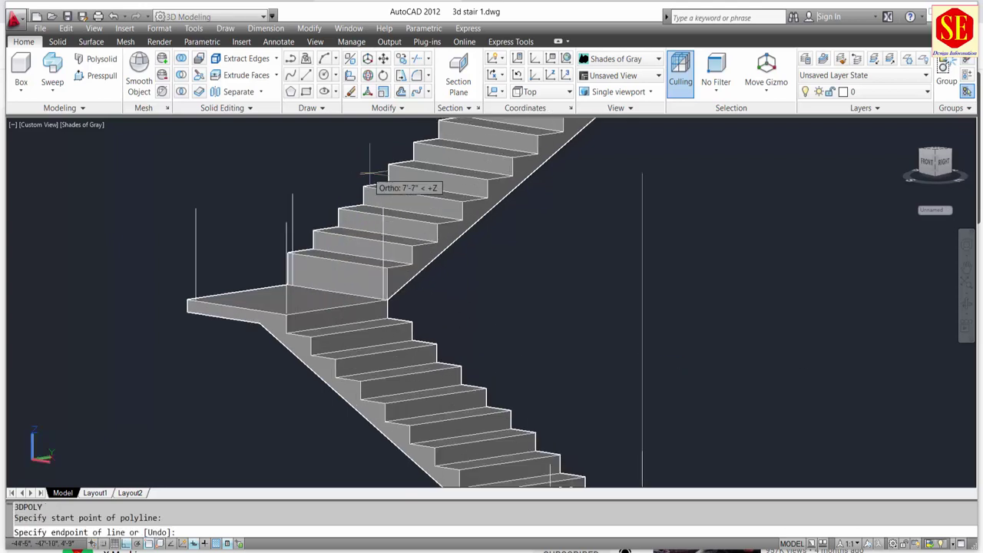
{"action": "left_click", "coordinate": [384, 208]}
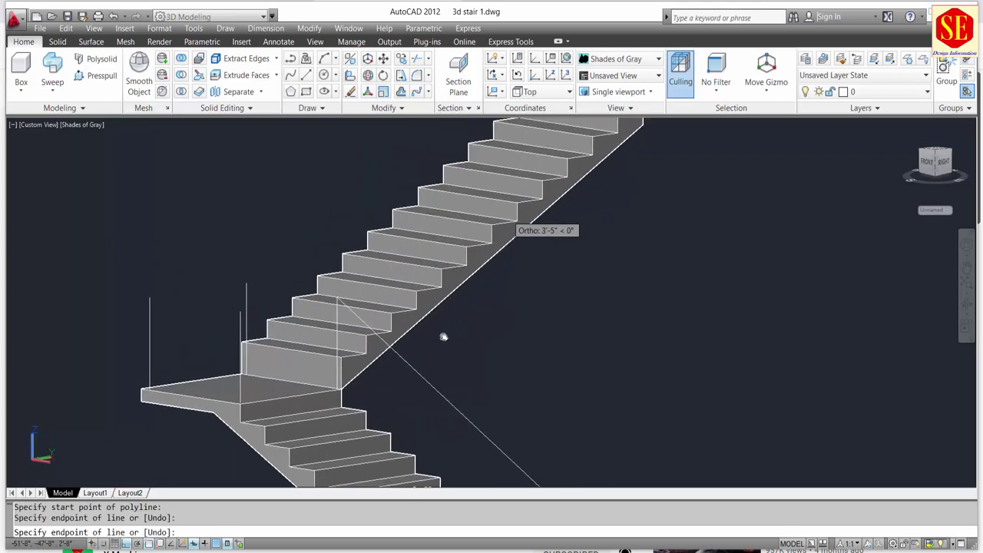
{"action": "middle_click_drag", "start_coordinate": [443, 333], "coordinate": [443, 461]}
{"action": "left_click", "coordinate": [538, 162]}
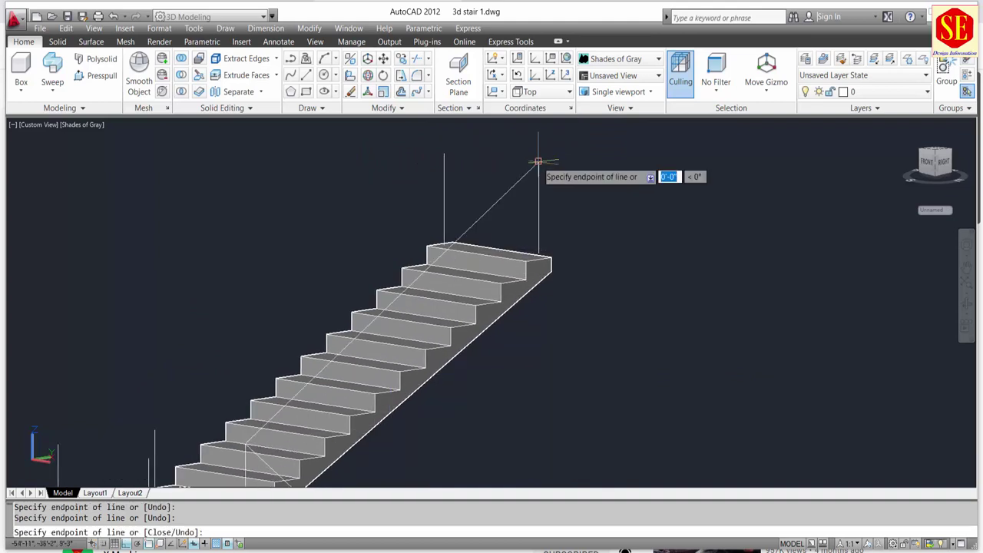
{"action": "right_click", "coordinate": [538, 162]}
{"action": "left_click", "coordinate": [564, 169]}
Draw a second 3D polyline handrail from the upper post, around the landing corner, down the lower flight.
{"action": "scroll", "coordinate": [560, 185], "scroll_direction": "down", "scroll_amount": 2}
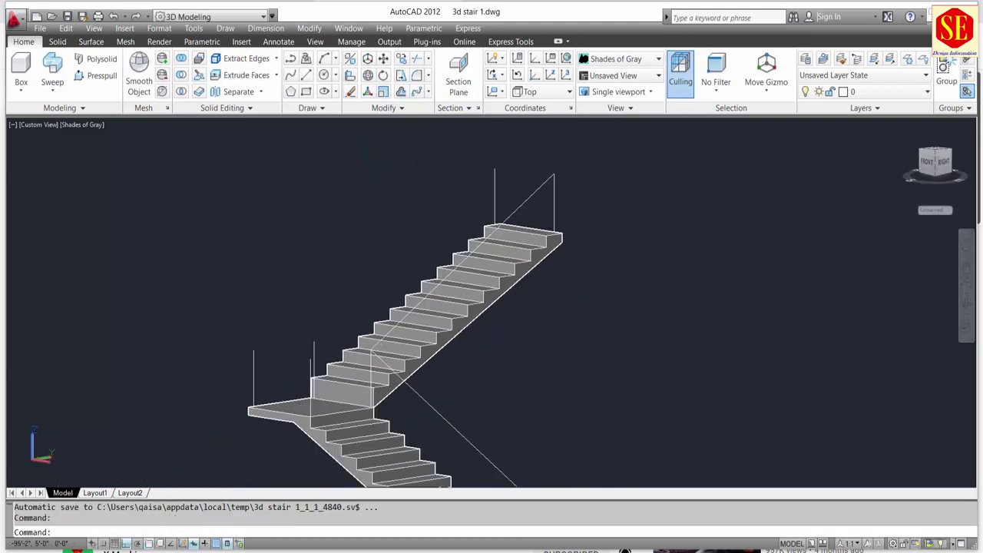
{"action": "scroll", "coordinate": [561, 192], "scroll_direction": "down", "scroll_amount": 2}
{"action": "left_click", "coordinate": [548, 195]}
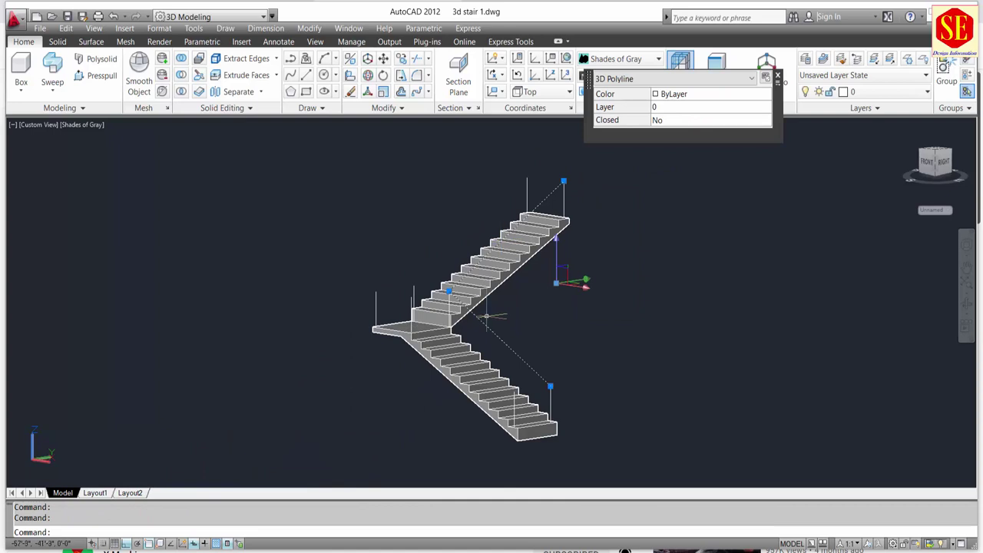
{"action": "key", "text": "Escape"}
{"action": "key", "text": "Return"}
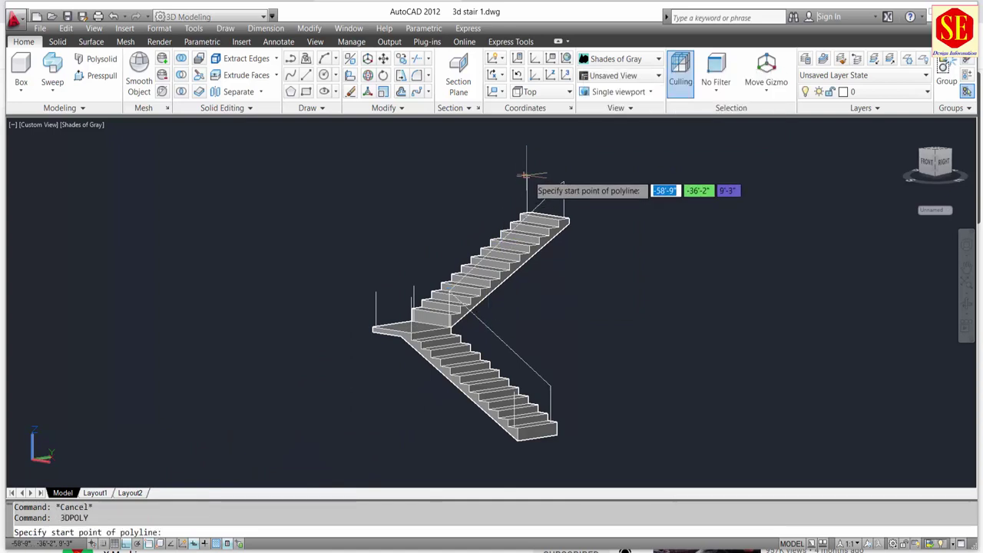
{"action": "left_click", "coordinate": [525, 175]}
{"action": "scroll", "coordinate": [414, 283], "scroll_direction": "up", "scroll_amount": 2}
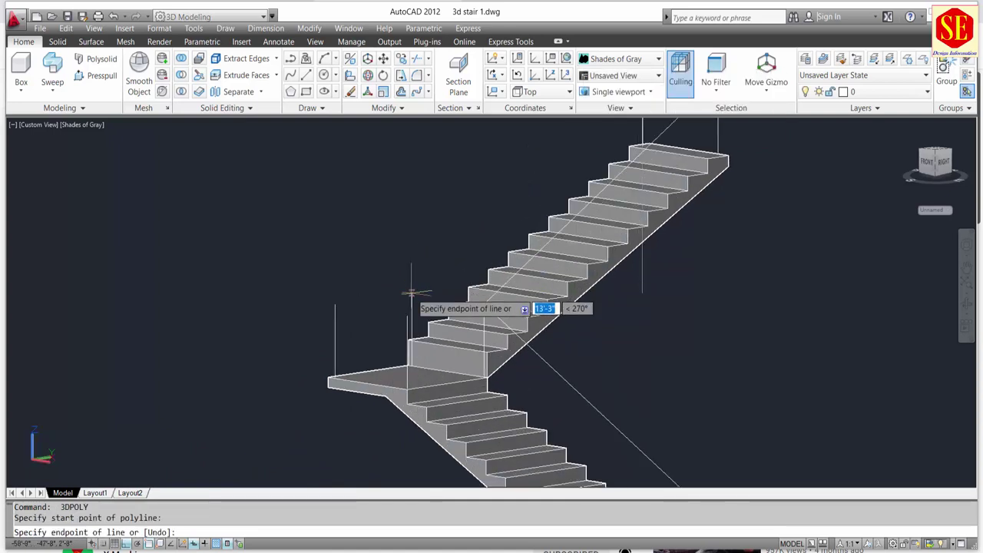
{"action": "left_click", "coordinate": [411, 293]}
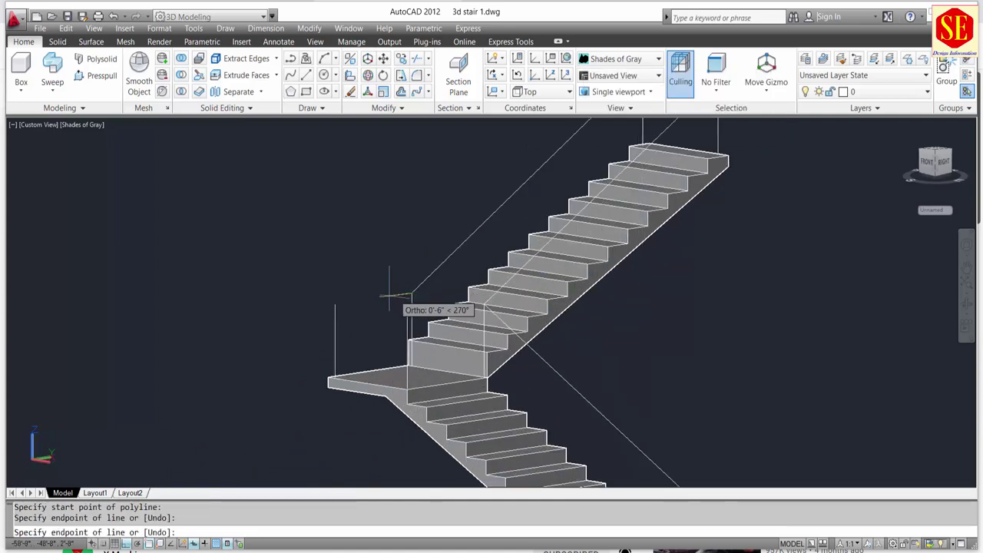
{"action": "left_click", "coordinate": [334, 304]}
{"action": "left_click", "coordinate": [335, 373]}
{"action": "middle_click_drag", "start_coordinate": [471, 356], "coordinate": [368, 218]}
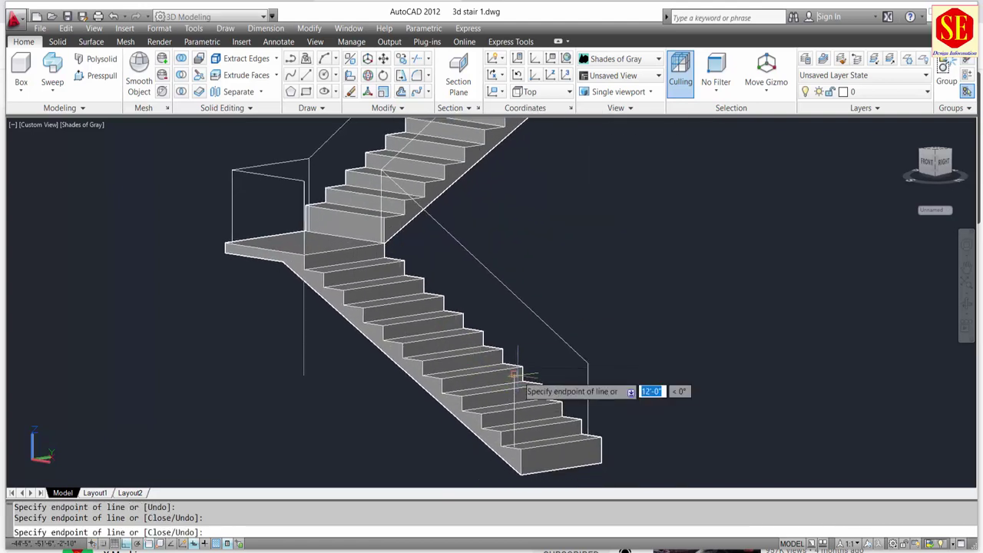
{"action": "key", "text": "Escape"}
Orbit and pan the stair to check the handrails.
{"action": "scroll", "coordinate": [515, 374], "scroll_direction": "down", "scroll_amount": 2}
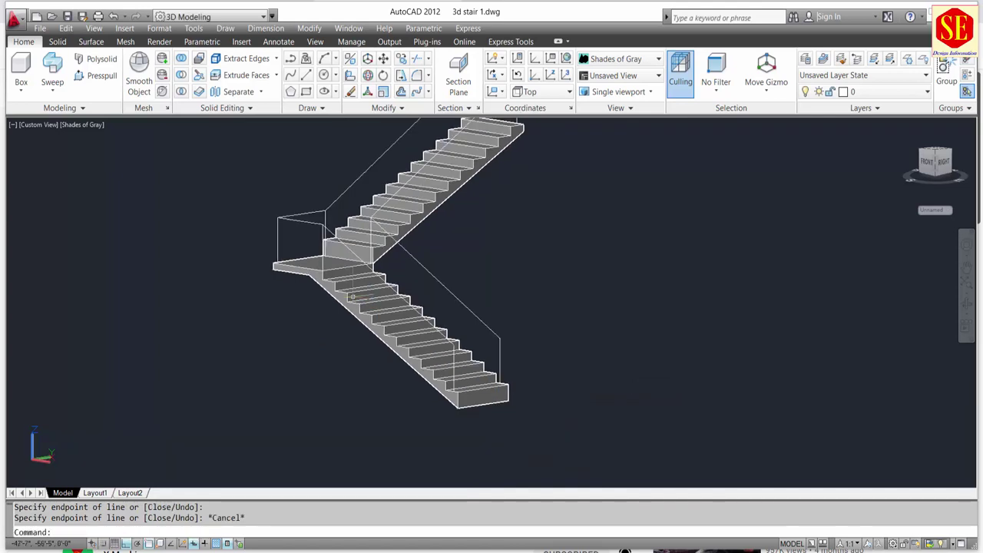
{"action": "mouse_move", "coordinate": [453, 254]}
{"action": "middle_mouse_down", "text": "shift"}
{"action": "mouse_move", "coordinate": [397, 298]}
{"action": "mouse_move", "coordinate": [428, 231]}
{"action": "middle_mouse_up", "text": "shift"}
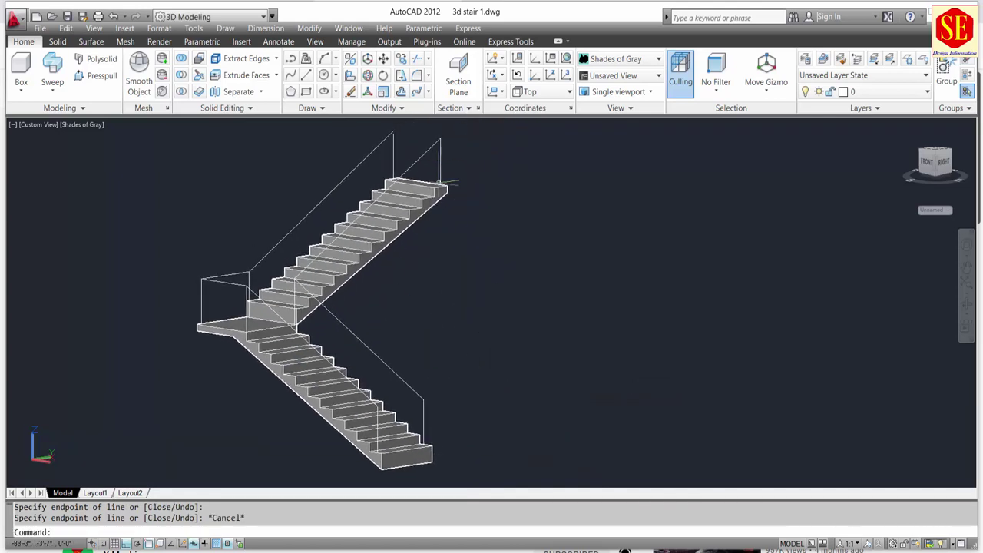
{"action": "mouse_move", "coordinate": [442, 189]}
{"action": "middle_mouse_down"}
{"action": "mouse_move", "coordinate": [417, 245]}
{"action": "mouse_move", "coordinate": [425, 228]}
{"action": "middle_mouse_up"}
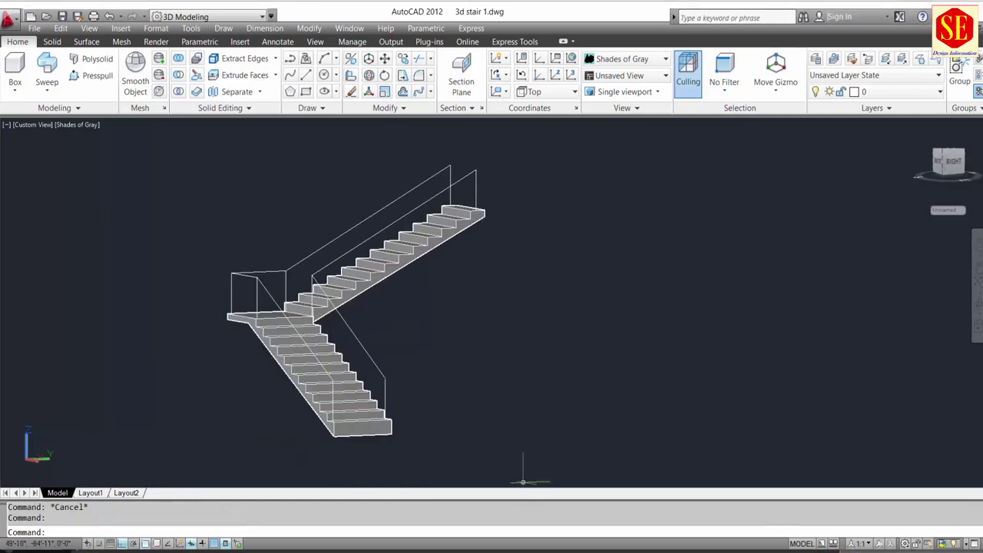
{"action": "middle_click_drag", "start_coordinate": [378, 380], "coordinate": [416, 381], "text": "shift"}
Copy the lower flight's handrail 2' downward from its end point.
{"action": "type", "text": "o"}
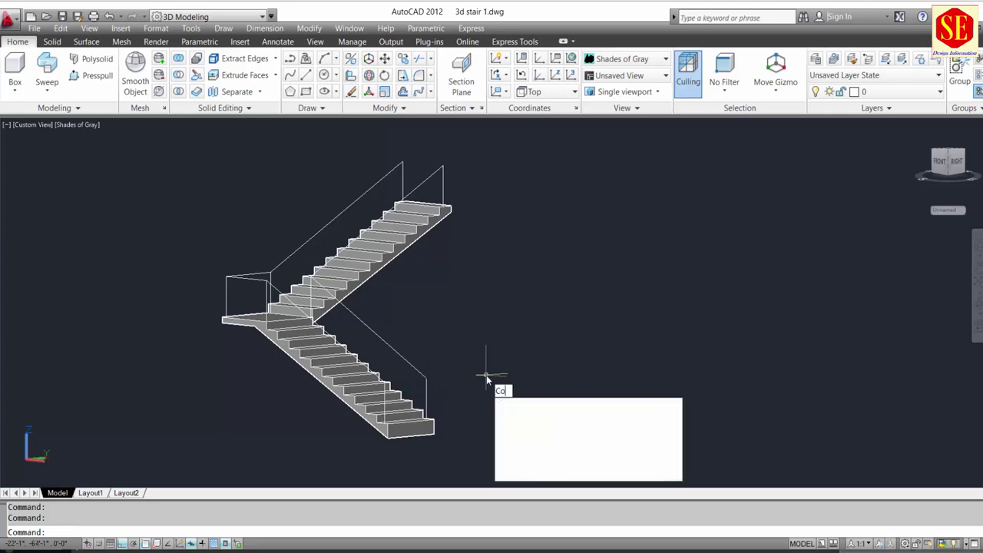
{"action": "key", "text": "Return"}
{"action": "scroll", "coordinate": [422, 374], "scroll_direction": "up", "scroll_amount": 2}
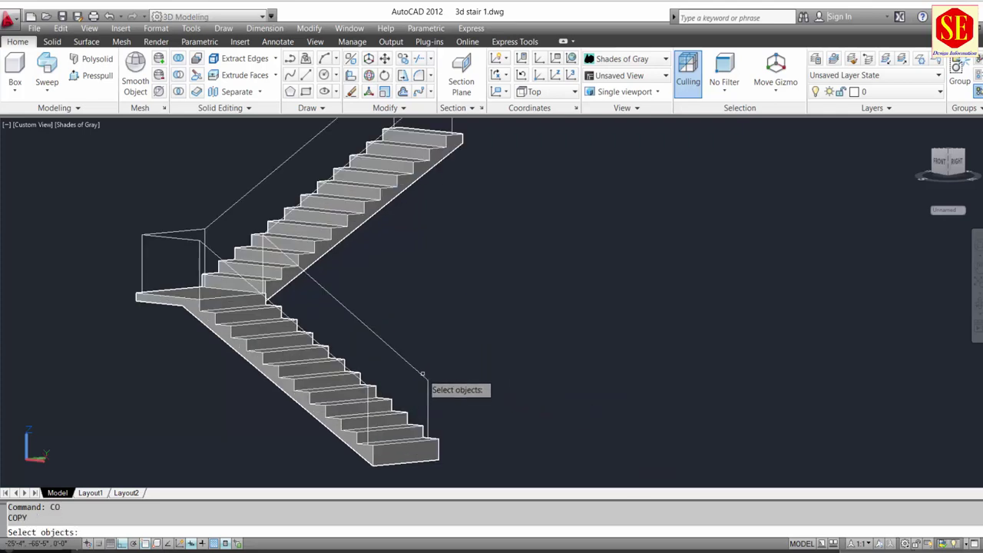
{"action": "scroll", "coordinate": [420, 373], "scroll_direction": "up", "scroll_amount": 1}
{"action": "key", "text": "Return"}
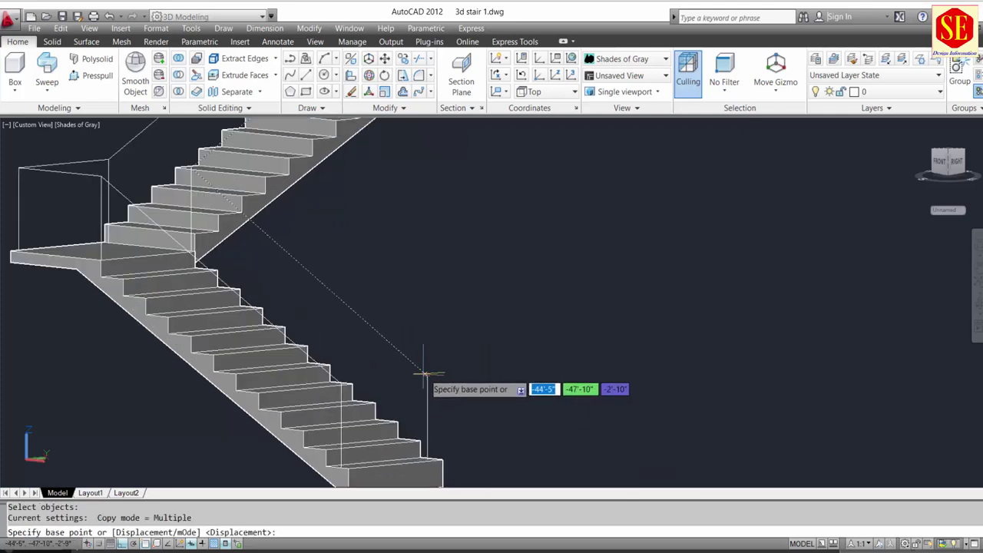
{"action": "left_click", "coordinate": [427, 376]}
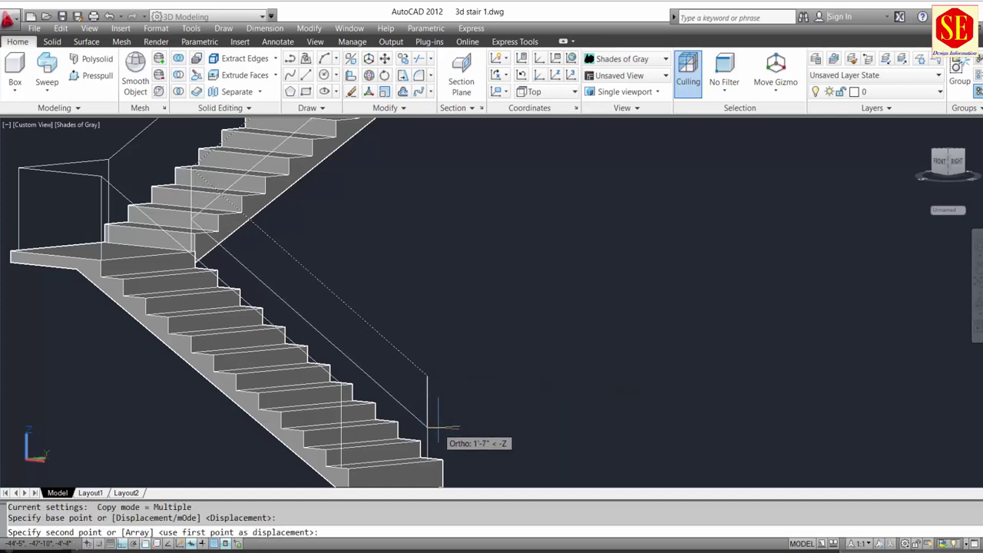
{"action": "type", "text": "2"}
{"action": "key", "text": "Return"}
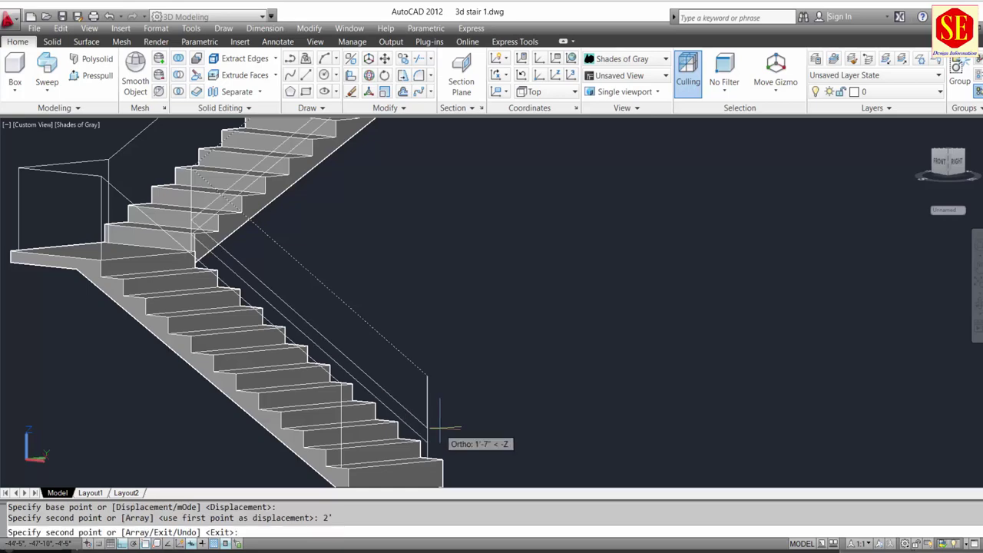
{"action": "key", "text": "Escape"}
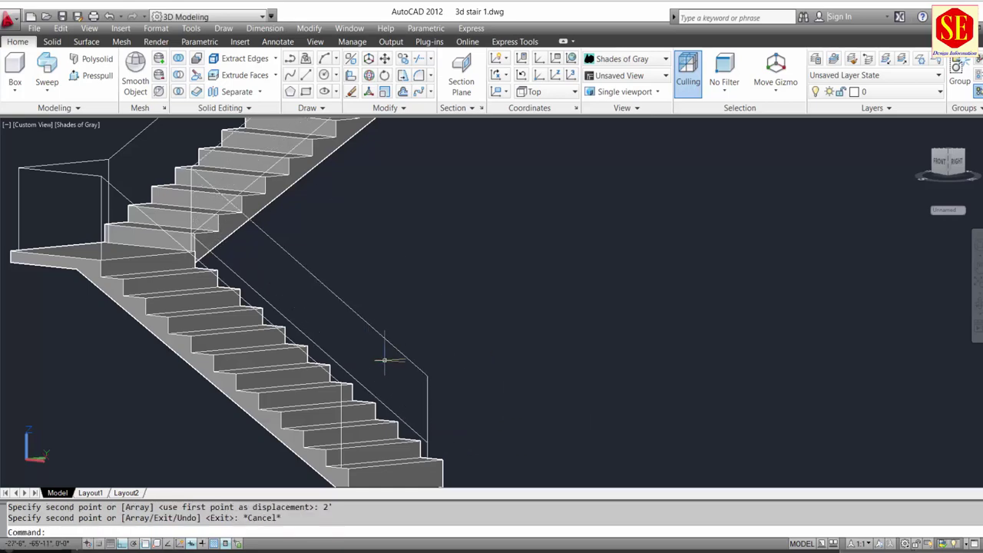
Erase the stray line and orbit the stair to a front view.
{"action": "left_click", "coordinate": [423, 401]}
{"action": "key", "text": "Delete"}
{"action": "scroll", "coordinate": [442, 347], "scroll_direction": "down", "scroll_amount": 5}
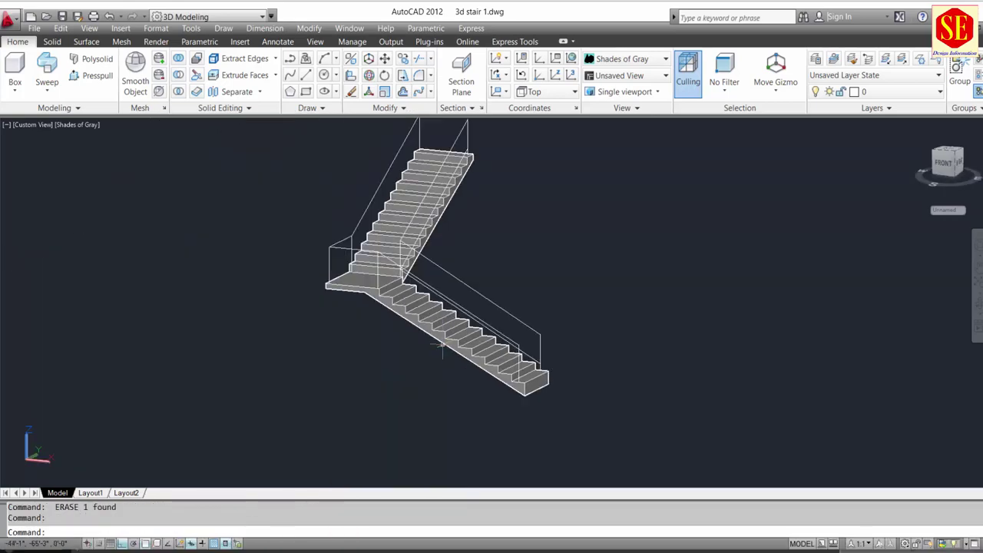
{"action": "mouse_move", "coordinate": [442, 348]}
{"action": "middle_mouse_down", "text": "shift"}
{"action": "mouse_move", "coordinate": [512, 352]}
{"action": "mouse_move", "coordinate": [384, 338]}
{"action": "mouse_move", "coordinate": [565, 358]}
{"action": "mouse_move", "coordinate": [395, 364]}
{"action": "mouse_move", "coordinate": [314, 329]}
{"action": "mouse_move", "coordinate": [378, 344]}
{"action": "middle_mouse_up", "text": "shift"}
{"action": "scroll", "coordinate": [573, 290], "scroll_direction": "up", "scroll_amount": 3}
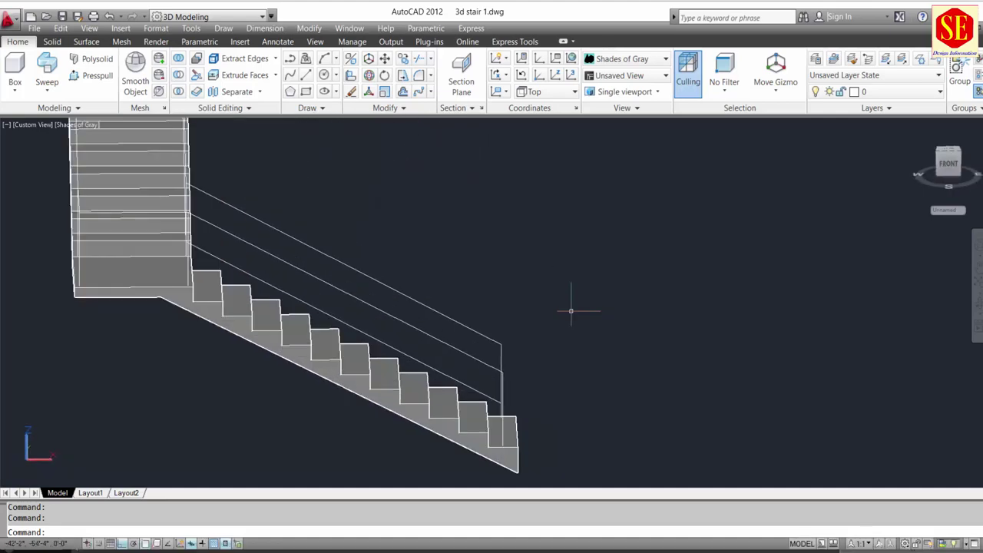
Start another copy of a handrail line, based at the rail's lower end.
{"action": "type", "text": "co"}
{"action": "key", "text": "Return"}
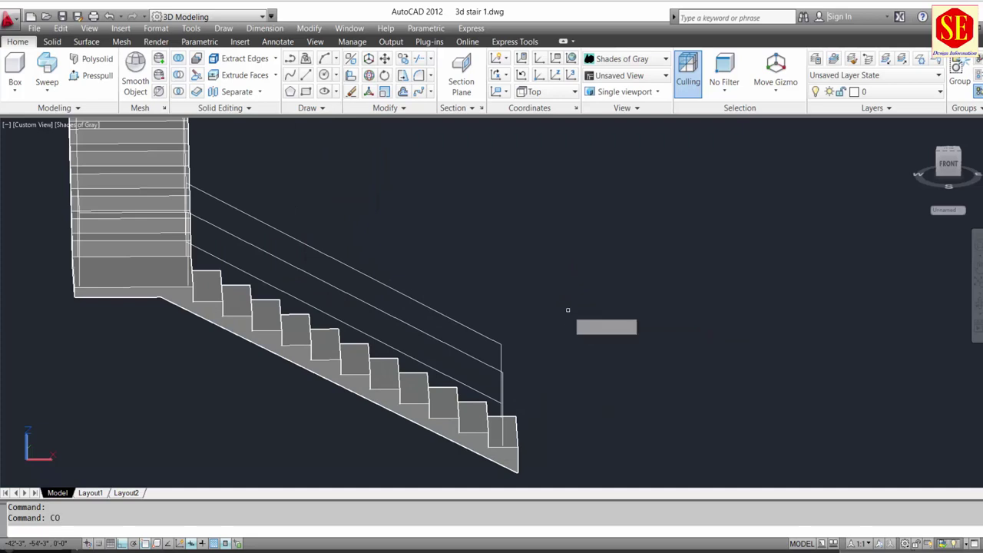
{"action": "left_click", "coordinate": [501, 374]}
{"action": "scroll", "coordinate": [503, 376], "scroll_direction": "up", "scroll_amount": 2}
{"action": "scroll", "coordinate": [511, 378], "scroll_direction": "up", "scroll_amount": 1}
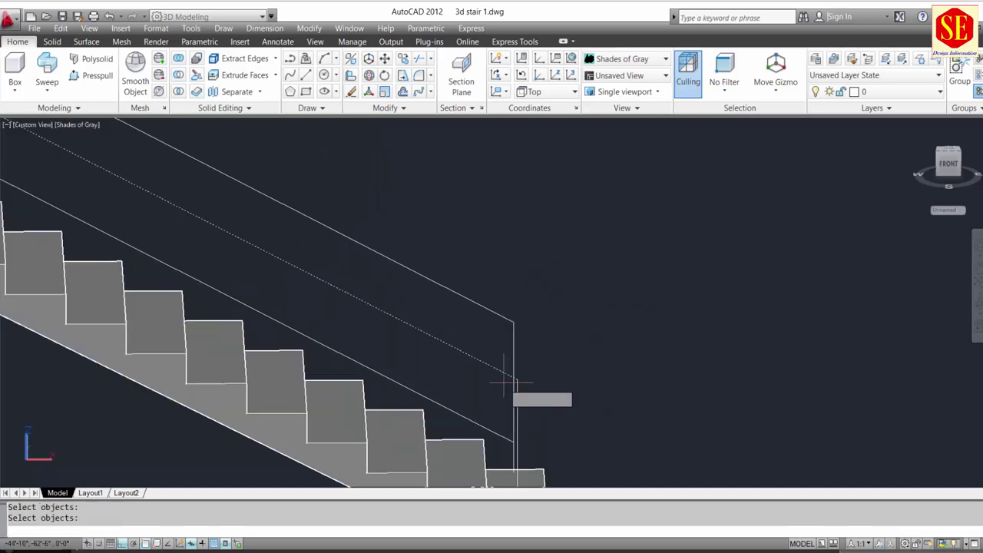
{"action": "key", "text": "Return"}
{"action": "left_click", "coordinate": [517, 379]}
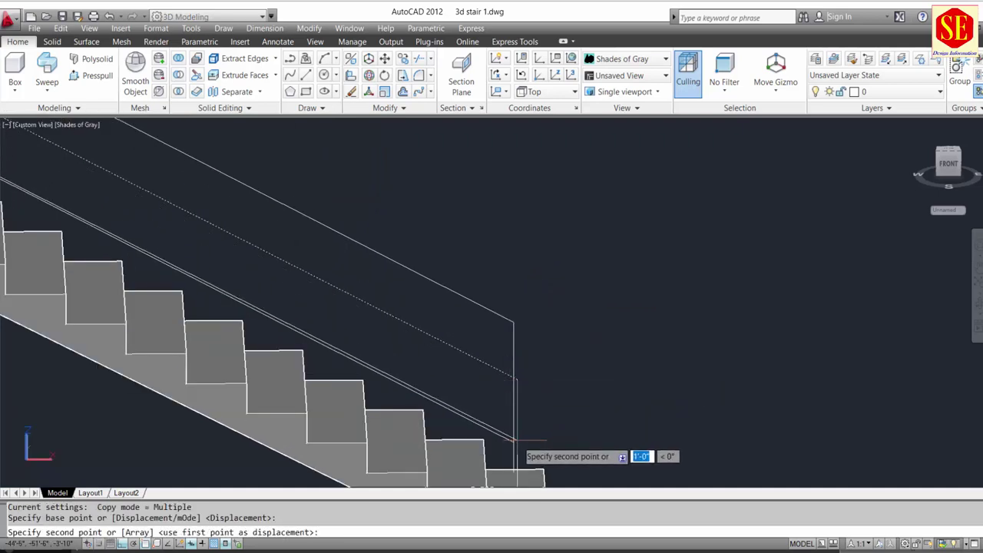
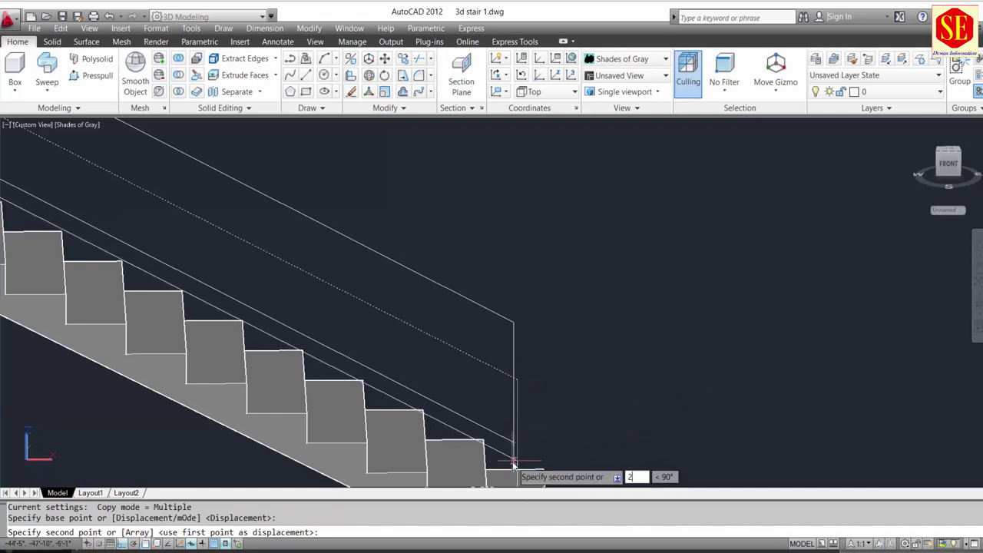
Copy the lower flight's railing line 2' straight up, then orbit to the railing corner.
{"action": "key", "text": "Return"}
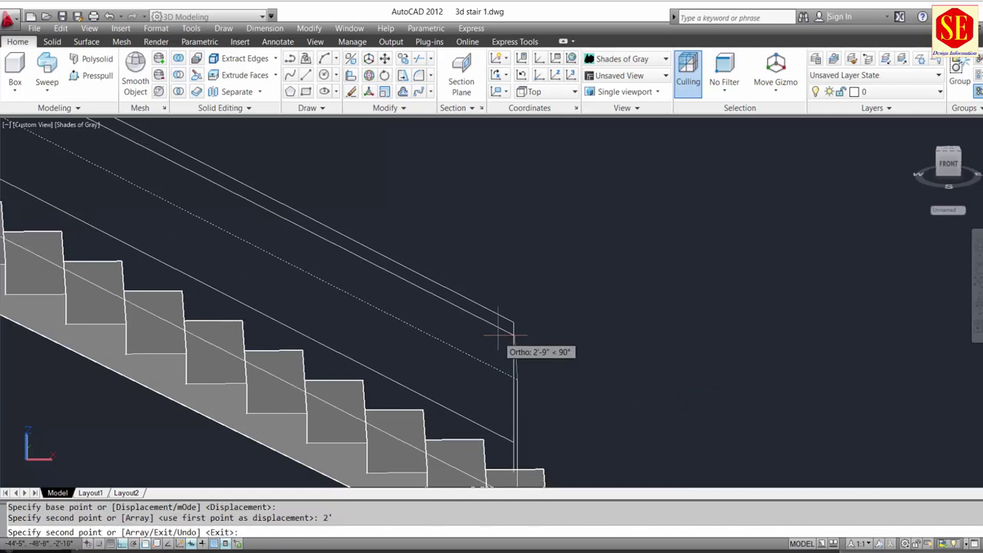
{"action": "key", "text": "Escape"}
{"action": "mouse_move", "coordinate": [631, 350]}
{"action": "middle_mouse_down", "text": "shift"}
{"action": "mouse_move", "coordinate": [500, 382]}
{"action": "mouse_move", "coordinate": [474, 347]}
{"action": "middle_mouse_up", "text": "shift"}
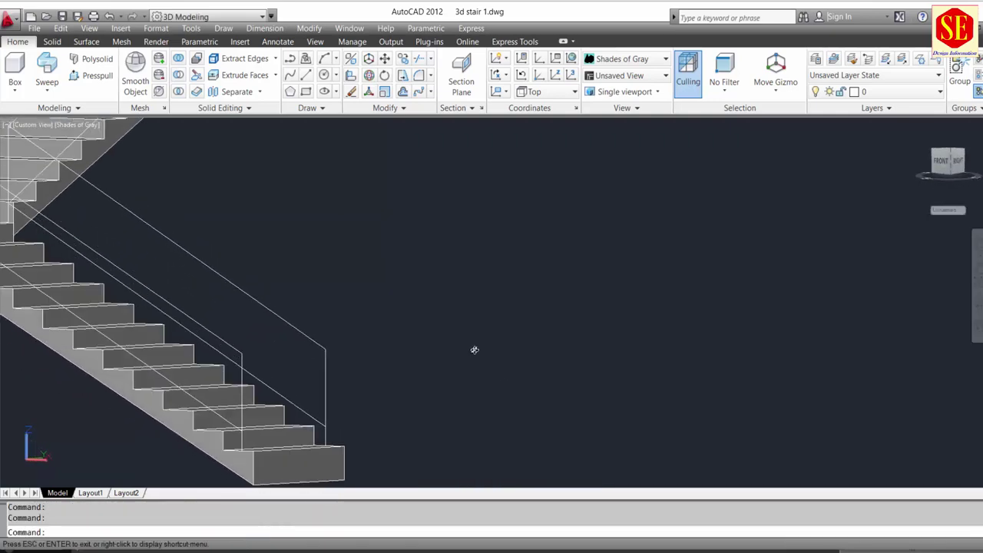
{"action": "mouse_move", "coordinate": [378, 350]}
{"action": "middle_mouse_down", "text": "shift"}
{"action": "mouse_move", "coordinate": [163, 325]}
{"action": "mouse_move", "coordinate": [285, 341]}
{"action": "mouse_move", "coordinate": [384, 338]}
{"action": "mouse_move", "coordinate": [384, 325]}
{"action": "mouse_move", "coordinate": [492, 349]}
{"action": "mouse_move", "coordinate": [498, 322]}
{"action": "mouse_move", "coordinate": [654, 340]}
{"action": "mouse_move", "coordinate": [685, 325]}
{"action": "middle_mouse_up", "text": "shift"}
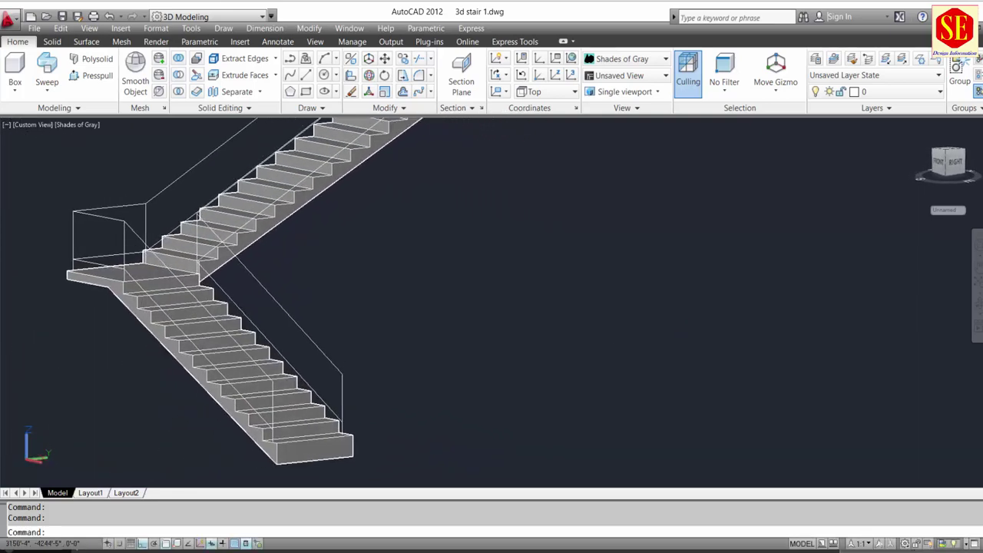
{"action": "mouse_move", "coordinate": [268, 334]}
{"action": "middle_mouse_down", "text": "shift"}
{"action": "mouse_move", "coordinate": [294, 336]}
{"action": "mouse_move", "coordinate": [261, 339]}
{"action": "middle_mouse_up", "text": "shift"}
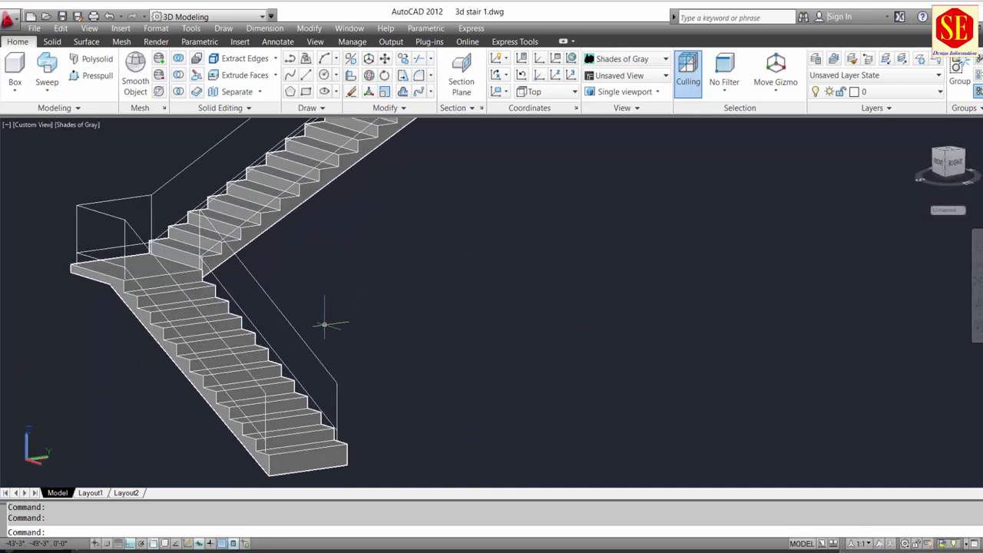
{"action": "scroll", "coordinate": [335, 390], "scroll_direction": "up", "scroll_amount": 3}
{"action": "scroll", "coordinate": [335, 391], "scroll_direction": "up", "scroll_amount": 2}
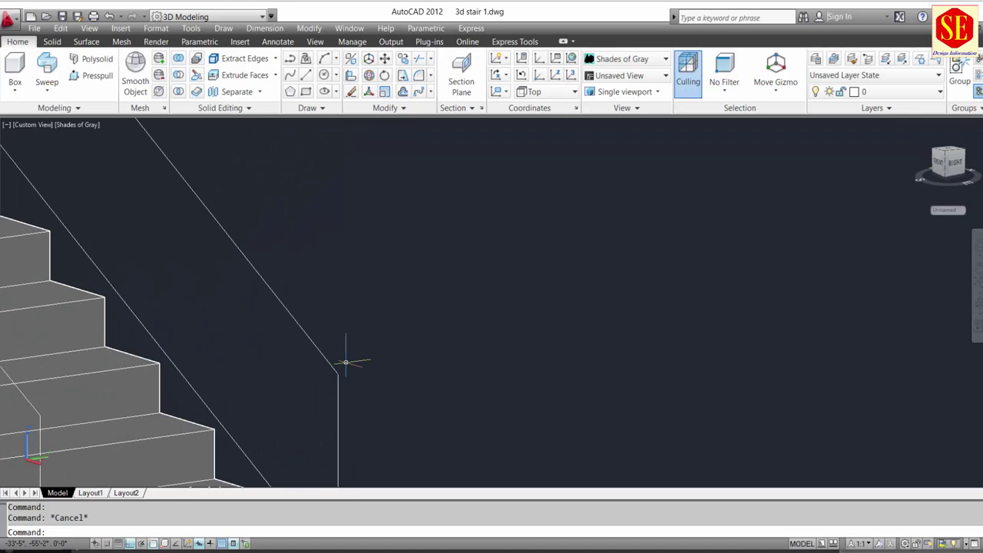
{"action": "type", "text": "c"}
Draw radius-2 circles at the lower ends of both lower-flight railing lines.
{"action": "key", "text": "Return"}
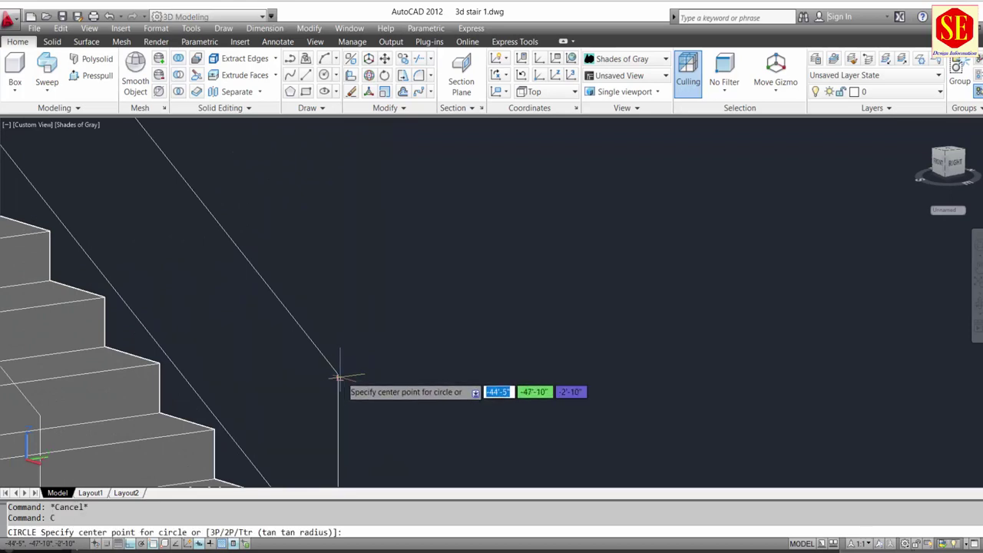
{"action": "left_click", "coordinate": [337, 375]}
{"action": "type", "text": "2"}
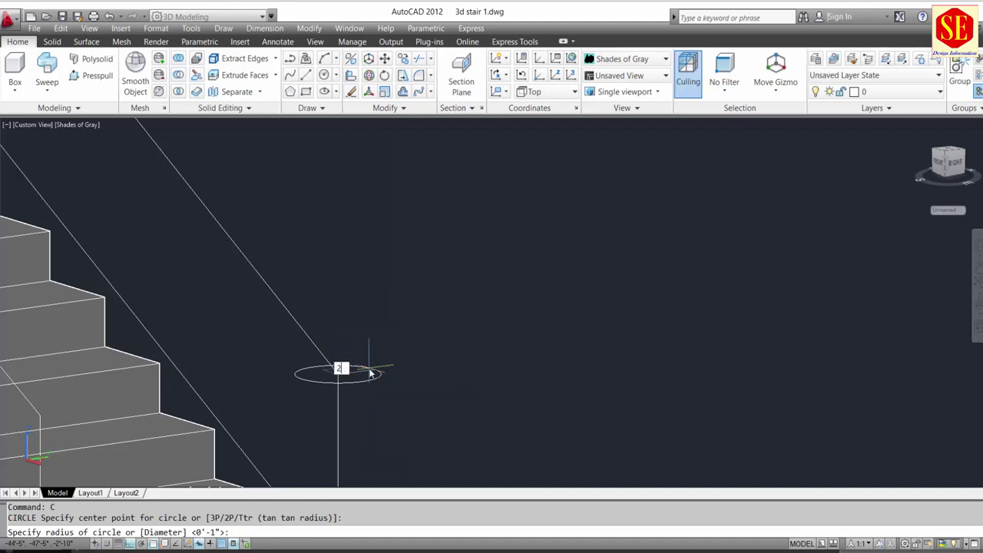
{"action": "key", "text": "Return"}
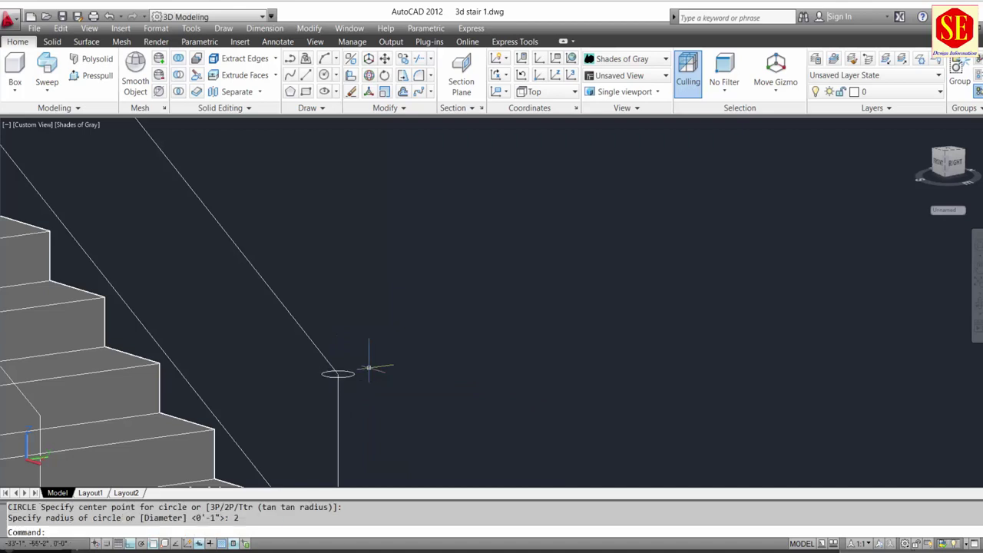
{"action": "middle_click_drag", "start_coordinate": [106, 427], "coordinate": [286, 373]}
{"action": "key", "text": "Return"}
{"action": "left_click", "coordinate": [220, 361]}
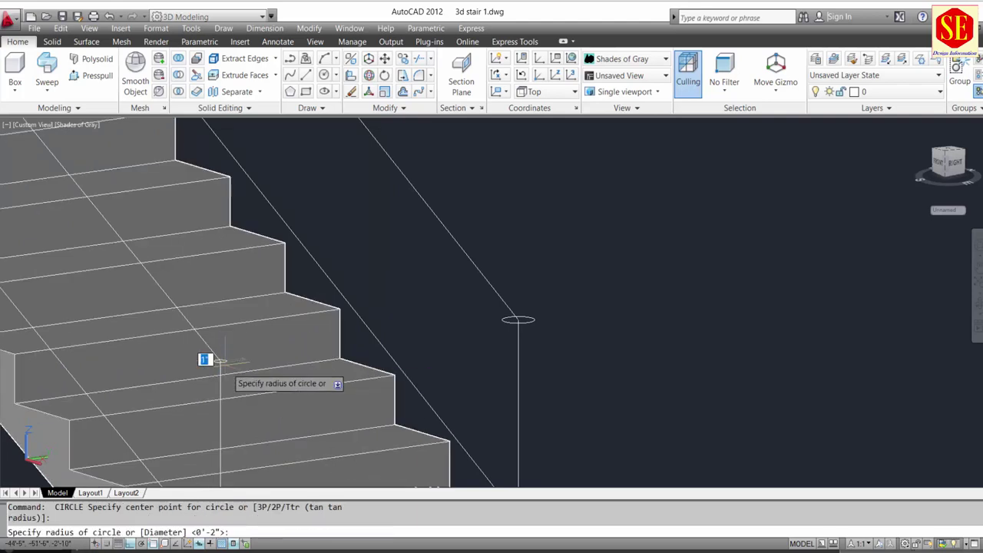
{"action": "type", "text": "2"}
{"action": "key", "text": "Return"}
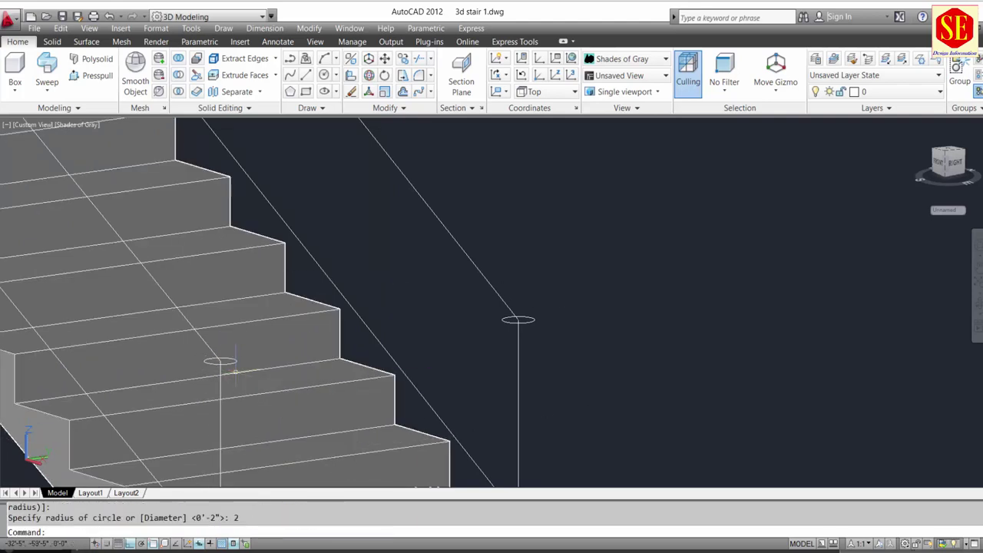
{"action": "scroll", "coordinate": [296, 340], "scroll_direction": "down", "scroll_amount": 3}
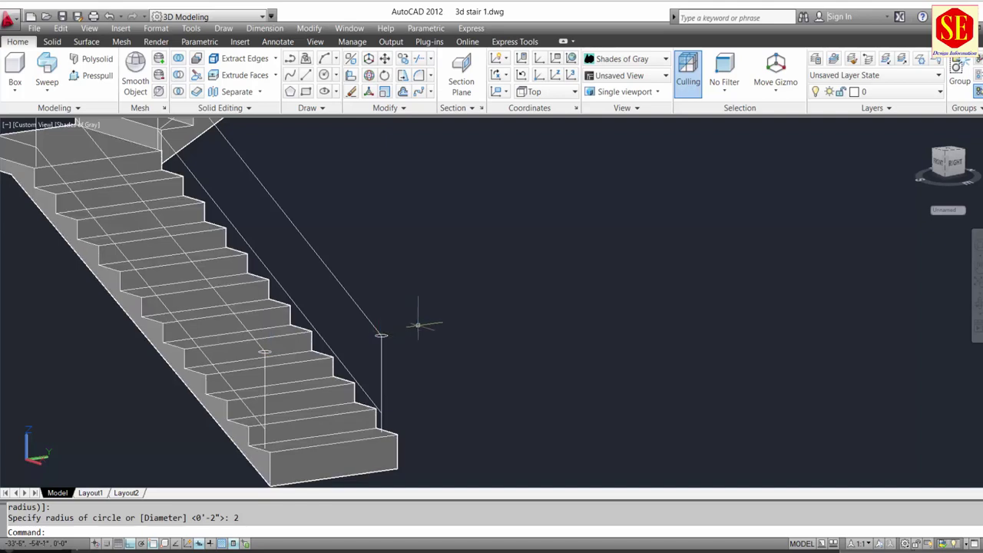
{"action": "left_click", "coordinate": [59, 90]}
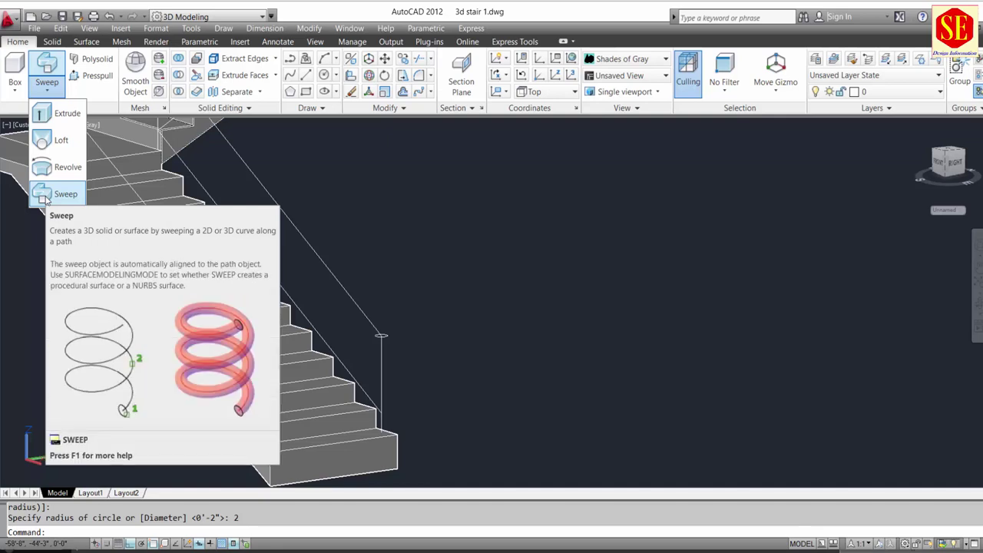
Sweep the first radius-2 circle along its railing path into a round handrail.
{"action": "left_click", "coordinate": [46, 197]}
{"action": "scroll", "coordinate": [389, 326], "scroll_direction": "up", "scroll_amount": 3}
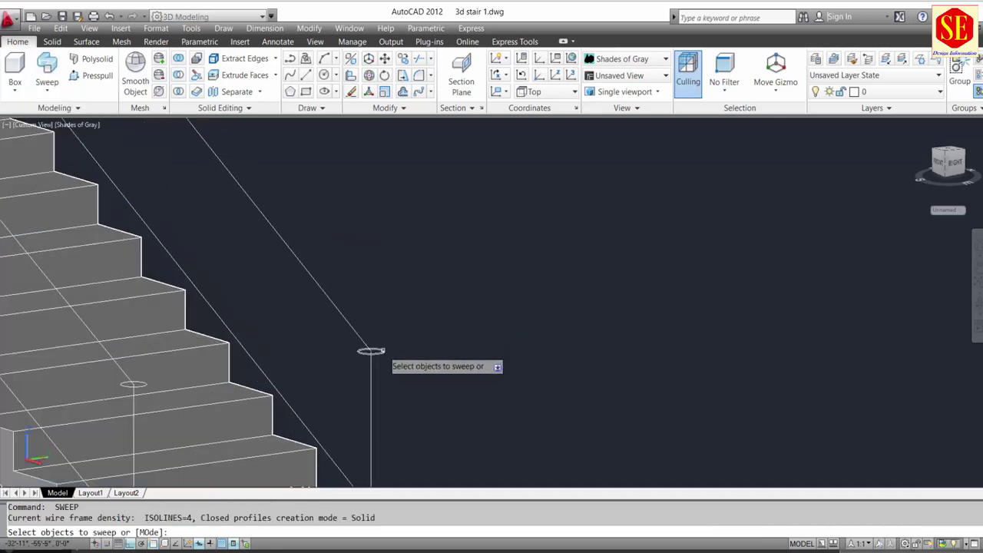
{"action": "left_click", "coordinate": [371, 351]}
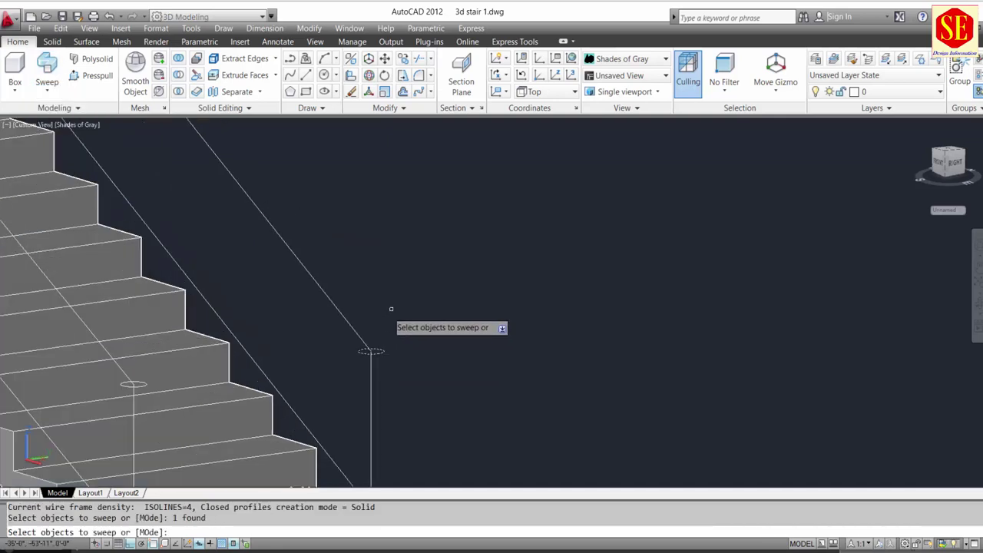
{"action": "right_click", "coordinate": [398, 244]}
{"action": "left_click", "coordinate": [424, 251]}
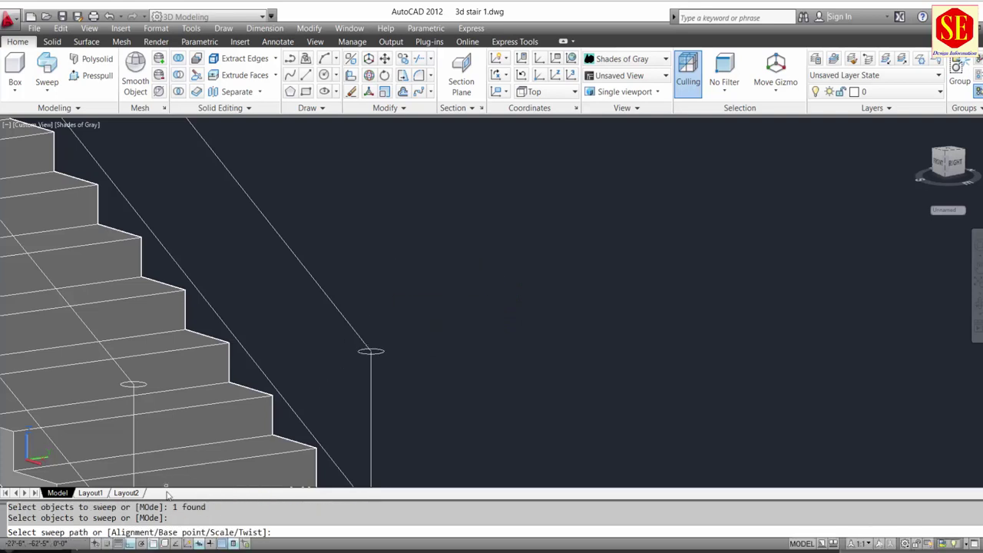
{"action": "left_click", "coordinate": [307, 280]}
{"action": "scroll", "coordinate": [438, 302], "scroll_direction": "down", "scroll_amount": 2}
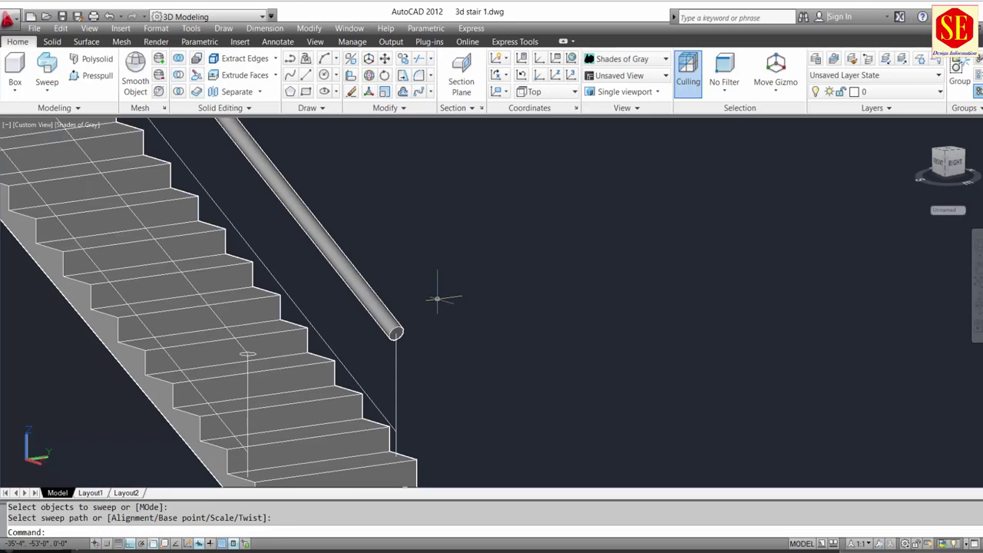
{"action": "scroll", "coordinate": [437, 299], "scroll_direction": "down", "scroll_amount": 2}
{"action": "middle_click_drag", "start_coordinate": [376, 201], "coordinate": [341, 315]}
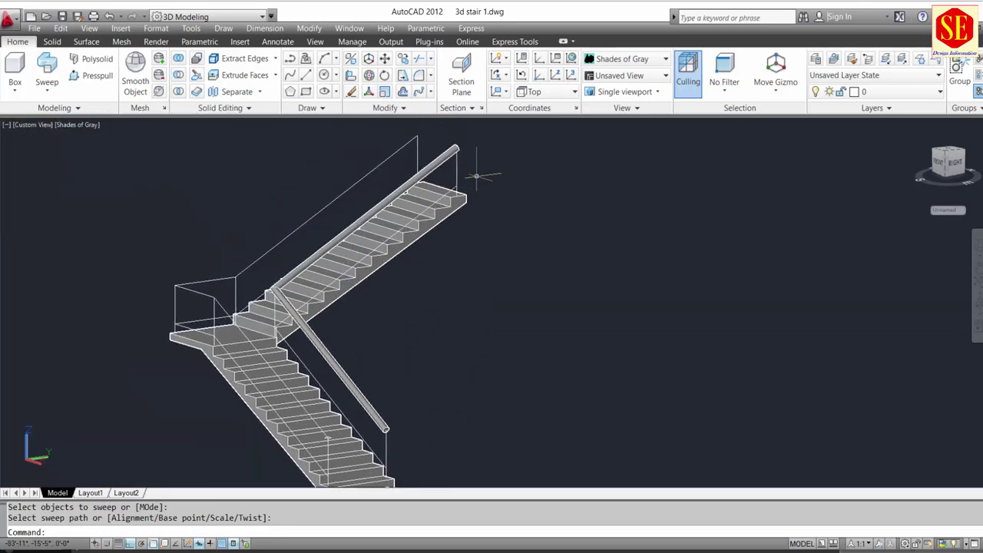
{"action": "middle_click_drag", "start_coordinate": [476, 361], "coordinate": [431, 278]}
{"action": "scroll", "coordinate": [315, 346], "scroll_direction": "up", "scroll_amount": 3}
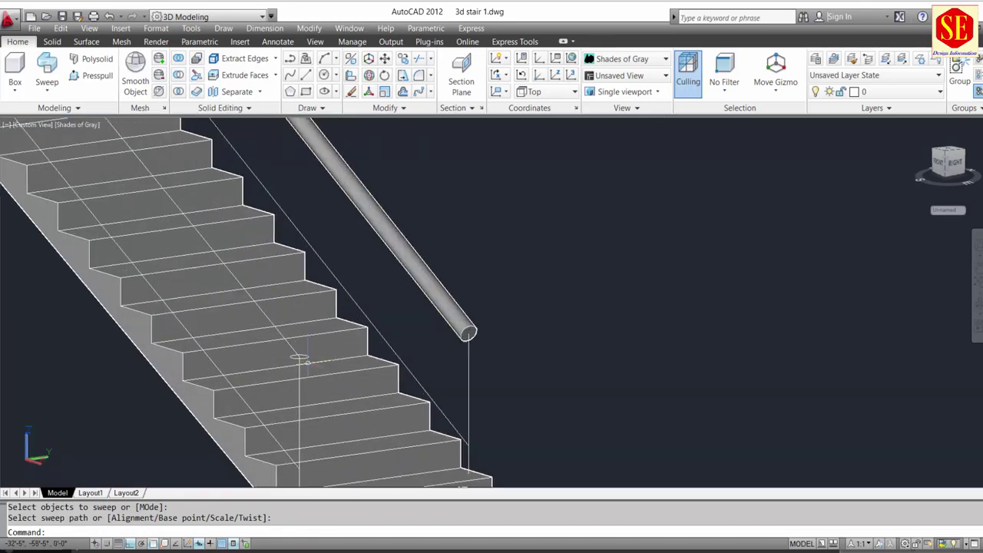
{"action": "scroll", "coordinate": [307, 370], "scroll_direction": "up", "scroll_amount": 2}
Sweep the second circle along the other railing path to form the opposite handrail.
{"action": "key", "text": "Return"}
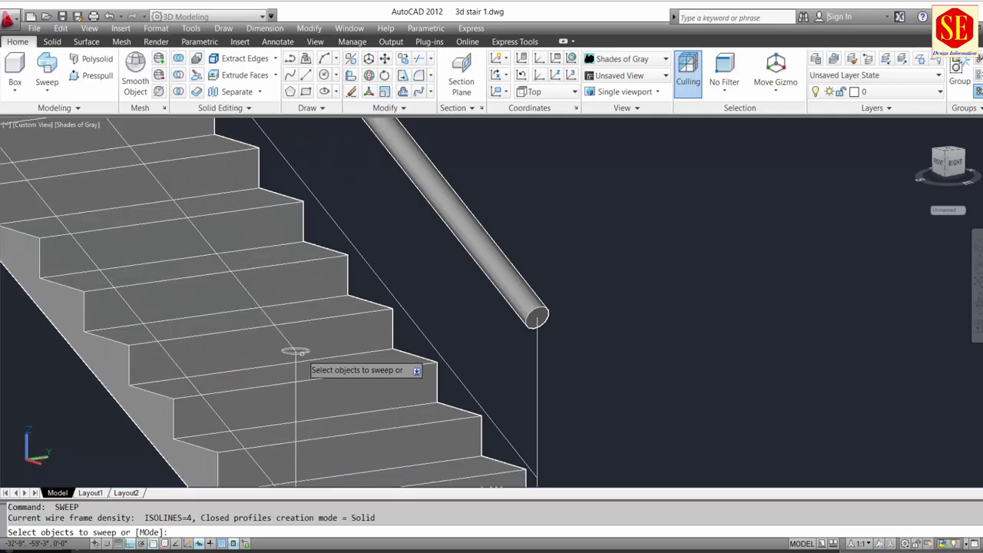
{"action": "left_click", "coordinate": [302, 352]}
{"action": "right_click", "coordinate": [422, 270]}
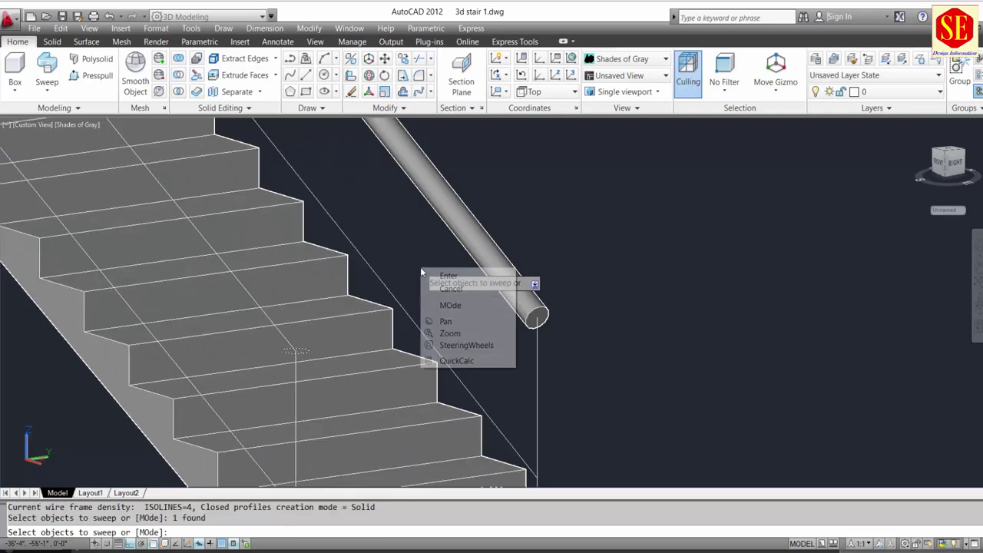
{"action": "left_click", "coordinate": [442, 281]}
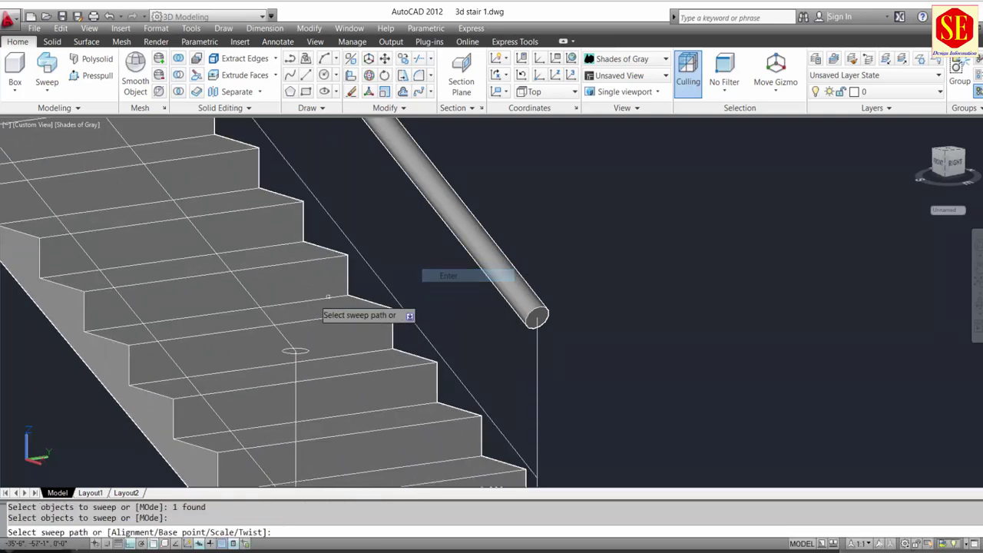
{"action": "left_click", "coordinate": [264, 312]}
{"action": "scroll", "coordinate": [307, 327], "scroll_direction": "down", "scroll_amount": 5}
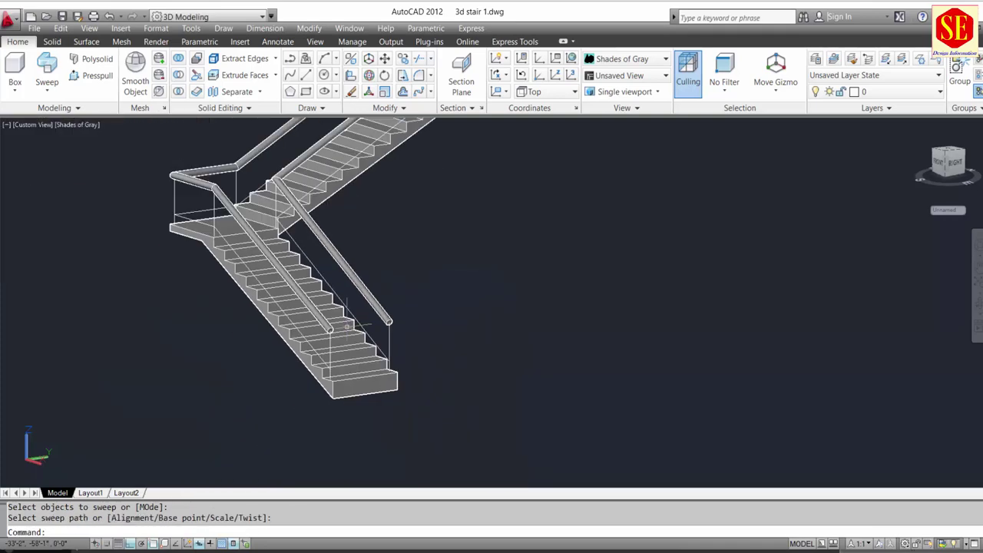
Orbit the staircase to inspect both handrails around the landing from an isometric angle.
{"action": "mouse_move", "coordinate": [252, 340]}
{"action": "middle_mouse_down", "text": "shift"}
{"action": "mouse_move", "coordinate": [333, 336]}
{"action": "mouse_move", "coordinate": [312, 318]}
{"action": "mouse_move", "coordinate": [273, 319]}
{"action": "mouse_move", "coordinate": [264, 438]}
{"action": "middle_mouse_up", "text": "shift"}
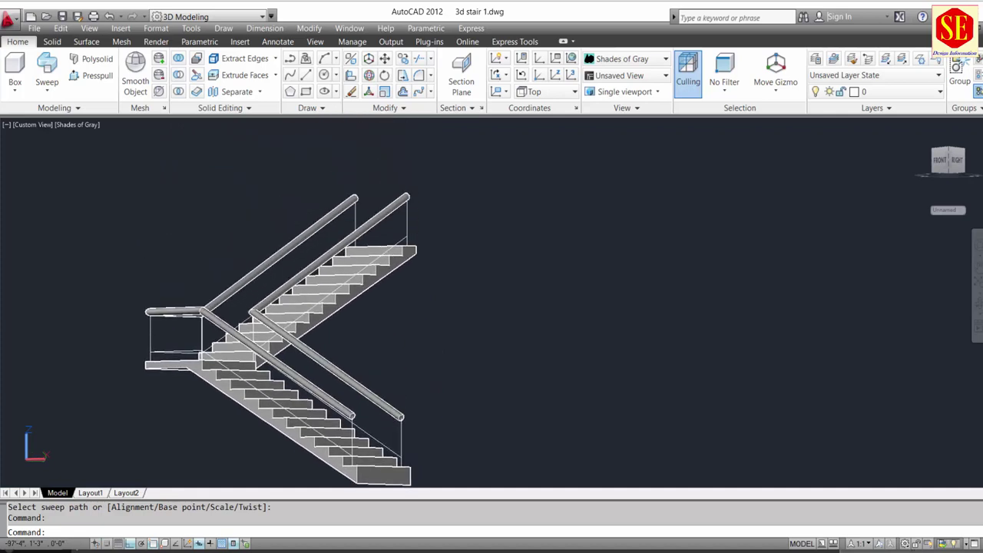
{"action": "scroll", "coordinate": [369, 226], "scroll_direction": "up", "scroll_amount": 2}
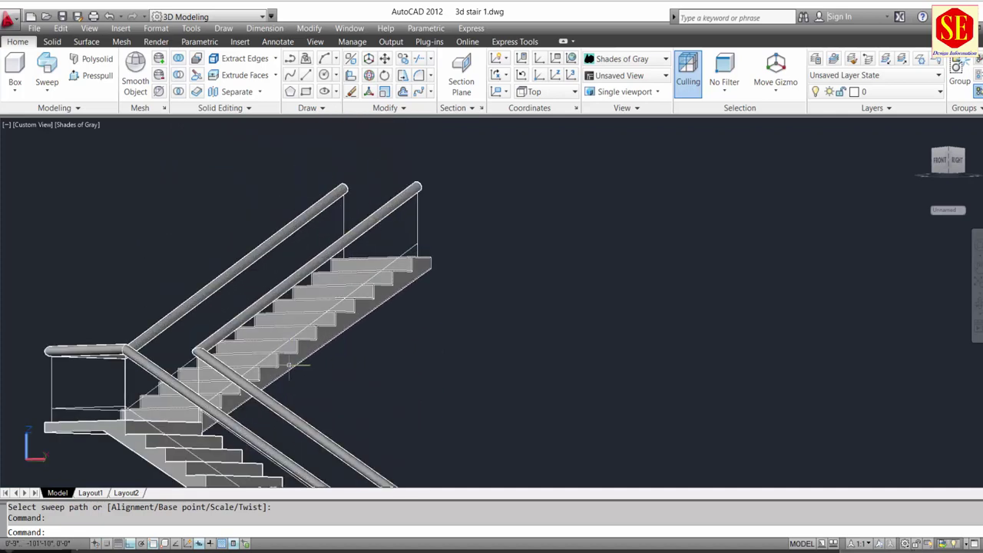
{"action": "mouse_move", "coordinate": [295, 368]}
{"action": "middle_mouse_down", "text": "shift"}
{"action": "mouse_move", "coordinate": [345, 367]}
{"action": "mouse_move", "coordinate": [295, 381]}
{"action": "middle_mouse_up", "text": "shift"}
{"action": "scroll", "coordinate": [284, 227], "scroll_direction": "down", "scroll_amount": 2}
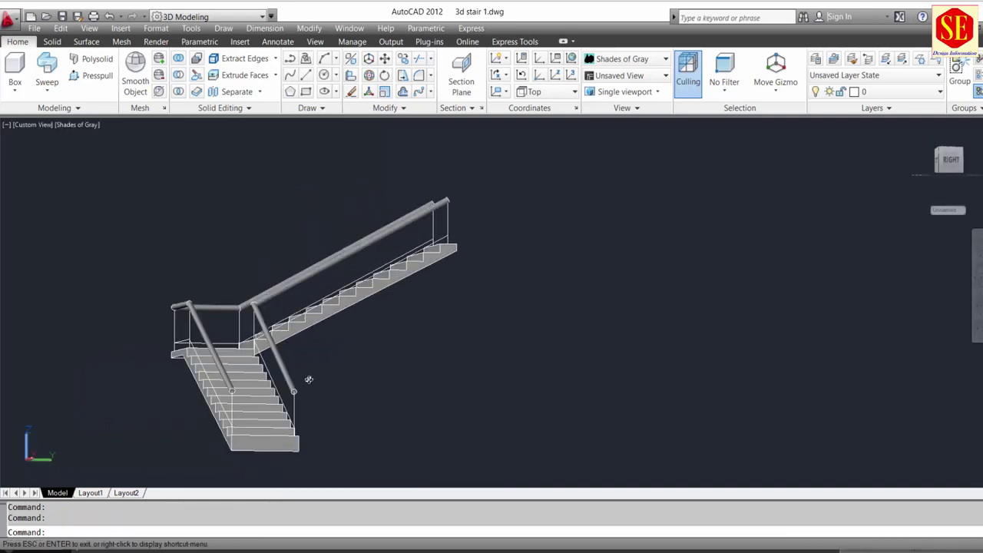
{"action": "mouse_move", "coordinate": [182, 376]}
{"action": "middle_mouse_down", "text": "shift"}
{"action": "mouse_move", "coordinate": [150, 372]}
{"action": "mouse_move", "coordinate": [231, 415]}
{"action": "mouse_move", "coordinate": [342, 438]}
{"action": "middle_mouse_up", "text": "shift"}
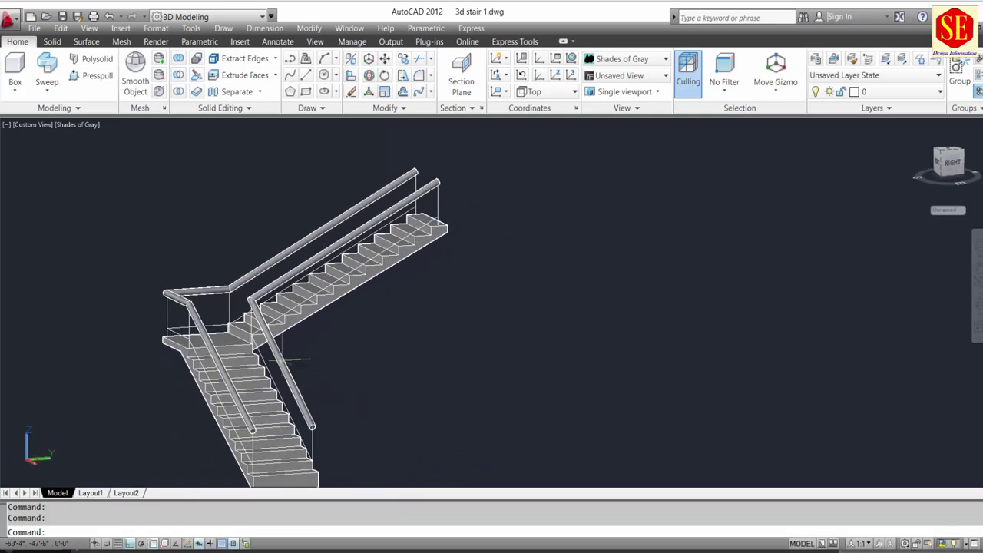
{"action": "scroll", "coordinate": [340, 290], "scroll_direction": "down", "scroll_amount": 2}
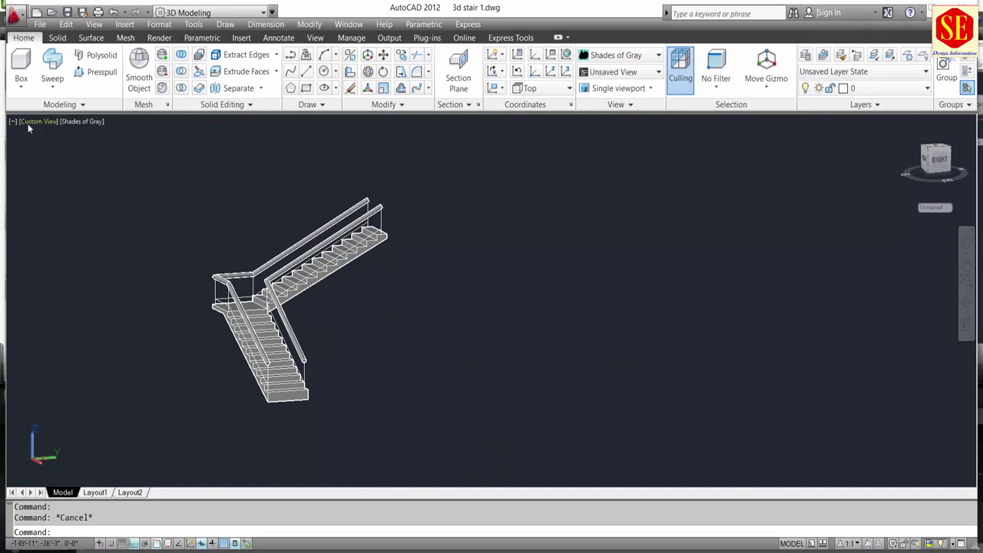
Switch to the top view and draw a horizontal line beside the stair.
{"action": "left_click", "coordinate": [31, 122]}
{"action": "left_click", "coordinate": [51, 152]}
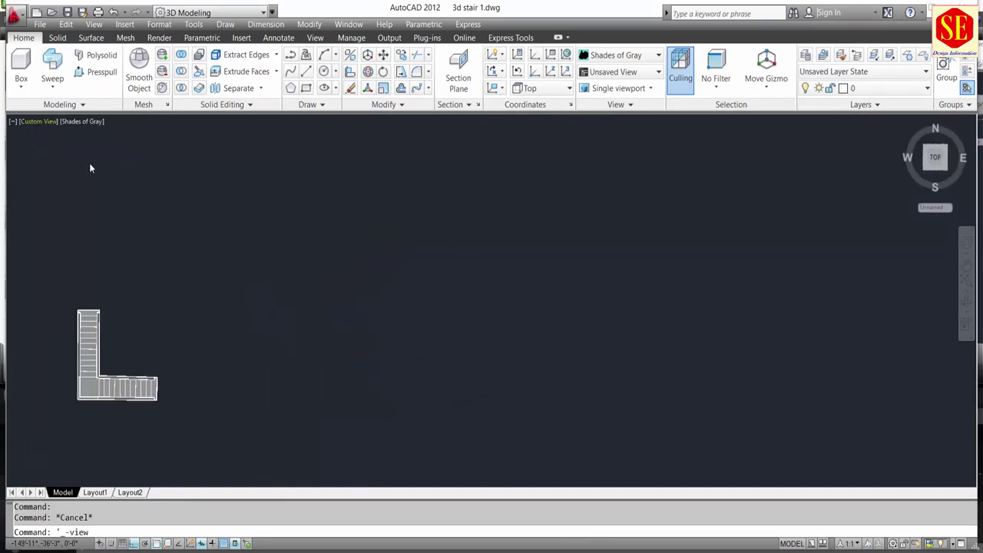
{"action": "mouse_move", "coordinate": [256, 355]}
{"action": "middle_mouse_down"}
{"action": "mouse_move", "coordinate": [397, 323]}
{"action": "mouse_move", "coordinate": [467, 351]}
{"action": "middle_mouse_up"}
{"action": "scroll", "coordinate": [437, 303], "scroll_direction": "up", "scroll_amount": 2}
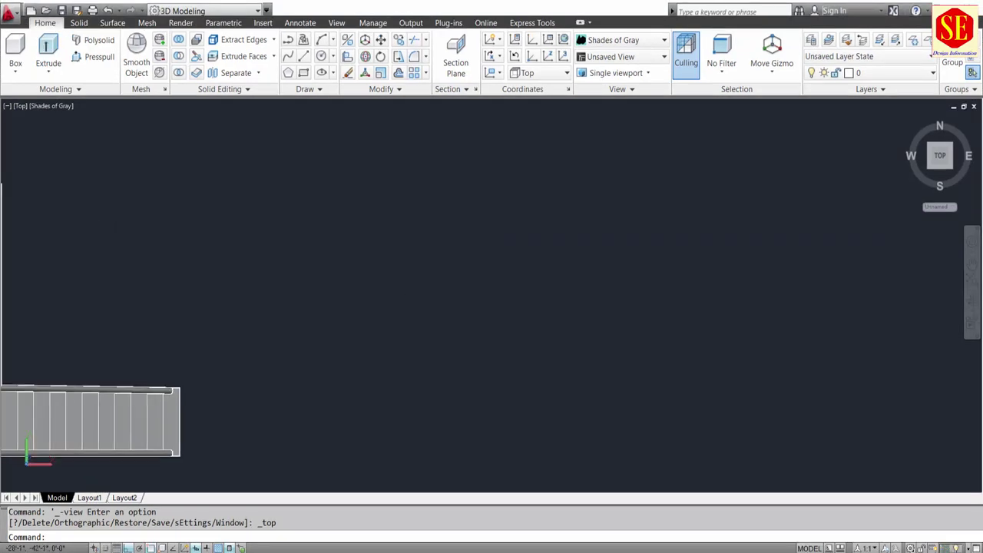
{"action": "type", "text": "l"}
{"action": "key", "text": "Return"}
{"action": "left_click", "coordinate": [381, 251]}
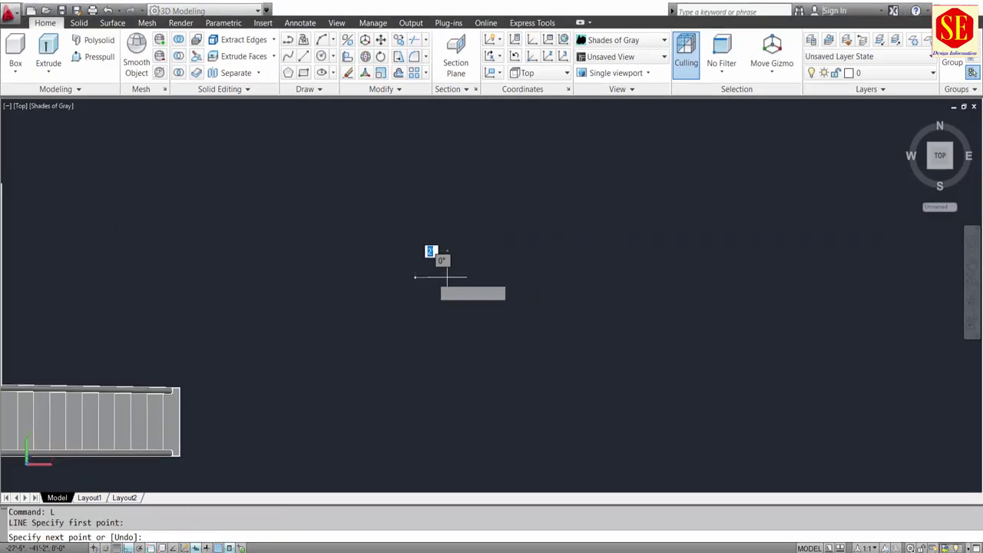
{"action": "left_click", "coordinate": [457, 277]}
{"action": "key", "text": "Escape"}
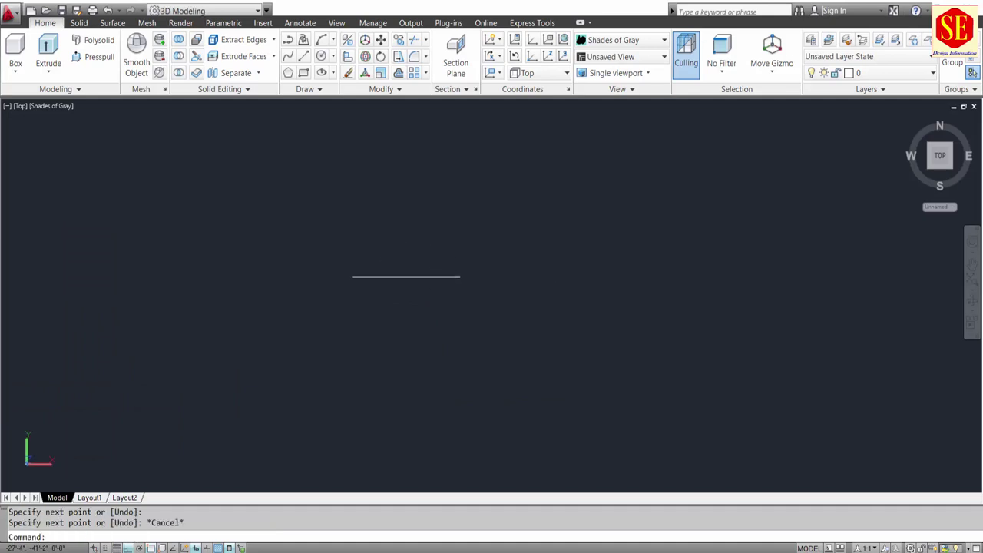
{"action": "type", "text": "o"}
Offset the horizontal line 2'6" downward.
{"action": "key", "text": "Return"}
{"action": "type", "text": "2'6"}
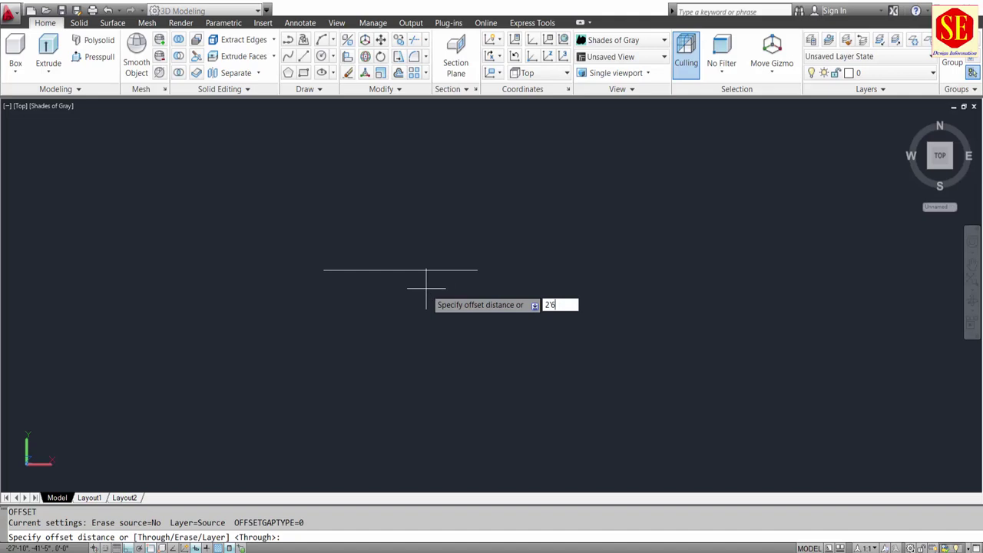
{"action": "key", "text": "Return"}
{"action": "left_click", "coordinate": [407, 269]}
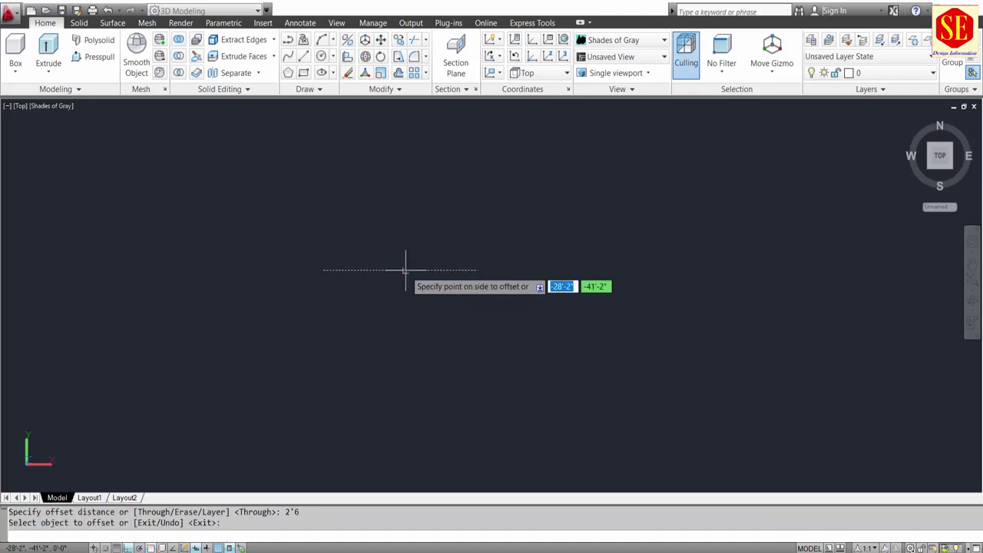
{"action": "left_click", "coordinate": [406, 295]}
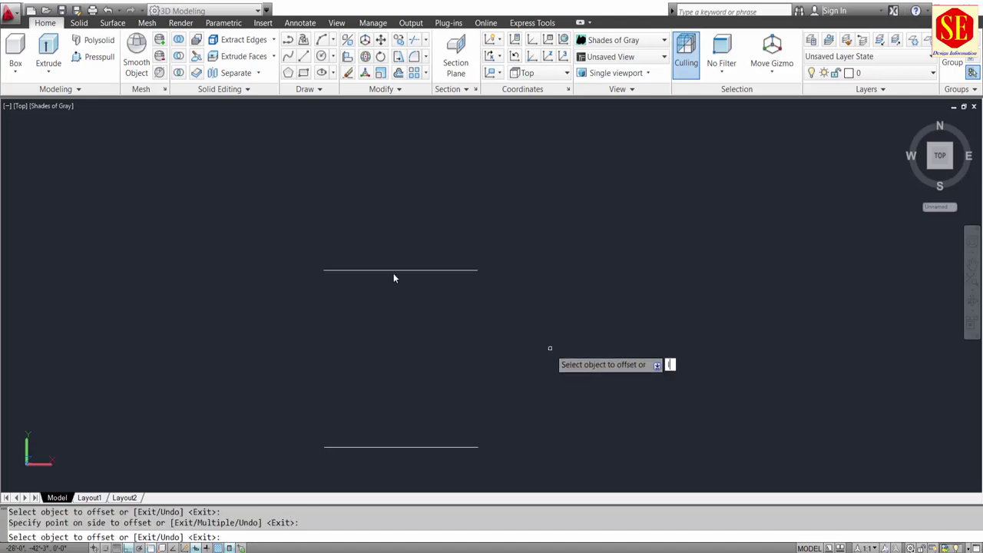
{"action": "left_click", "coordinate": [394, 278]}
{"action": "key", "text": "Escape"}
Draw a vertical line from the top line's midpoint down to the bottom line.
{"action": "key", "text": "Return"}
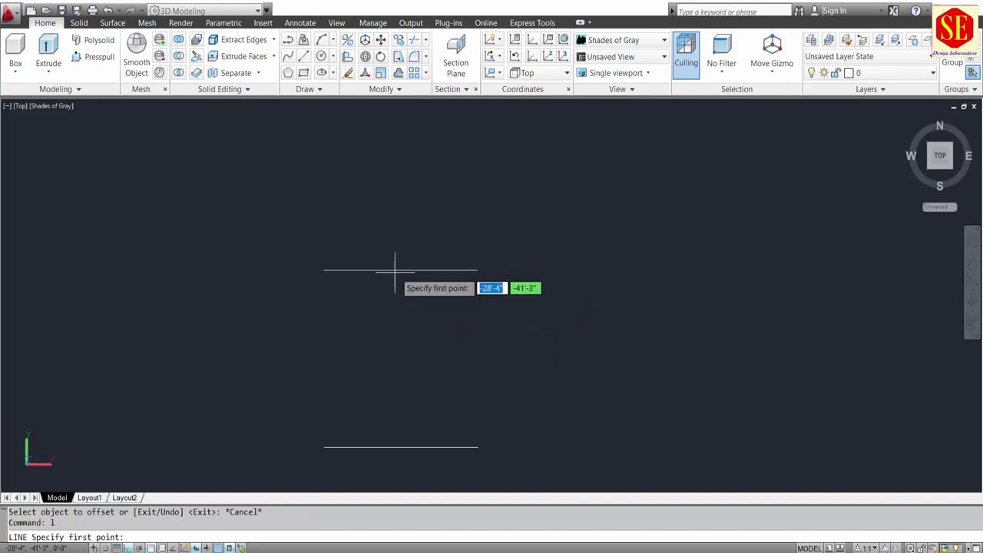
{"action": "left_click", "coordinate": [401, 269]}
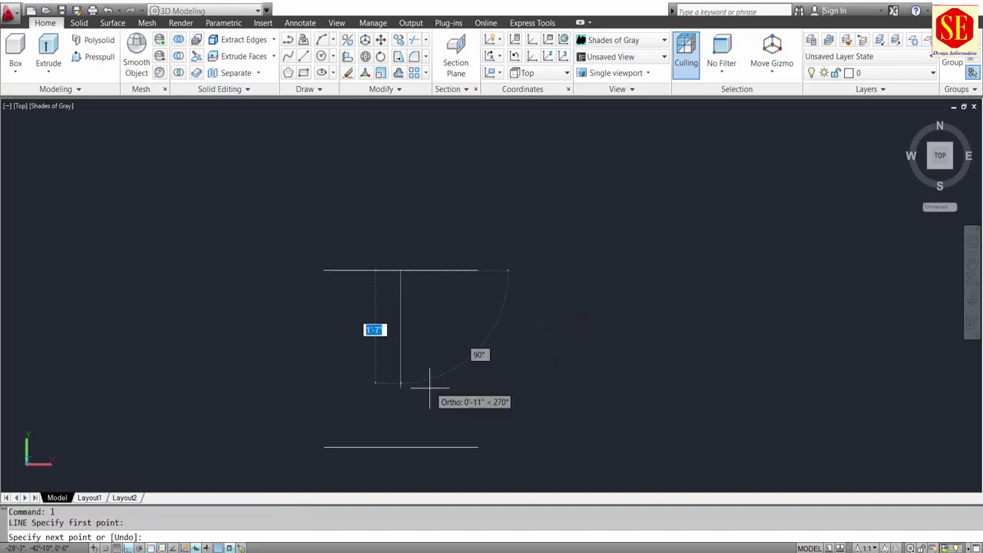
{"action": "left_click", "coordinate": [400, 447]}
{"action": "key", "text": "Escape"}
{"action": "middle_click_drag", "start_coordinate": [467, 346], "coordinate": [477, 321]}
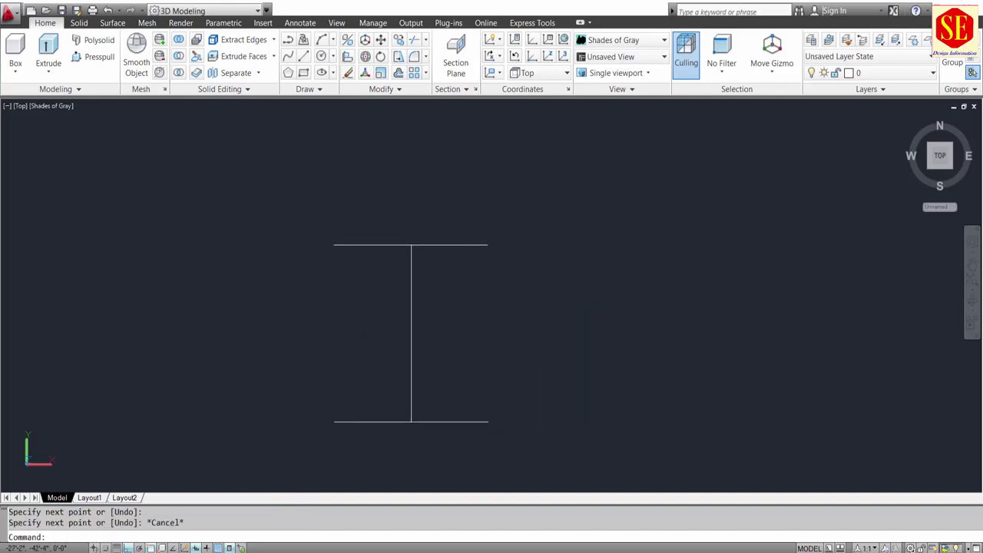
Offset the vertical centre line 0.5 to create double vertical lines.
{"action": "type", "text": "o"}
{"action": "key", "text": "Return"}
{"action": "type", "text": ".5"}
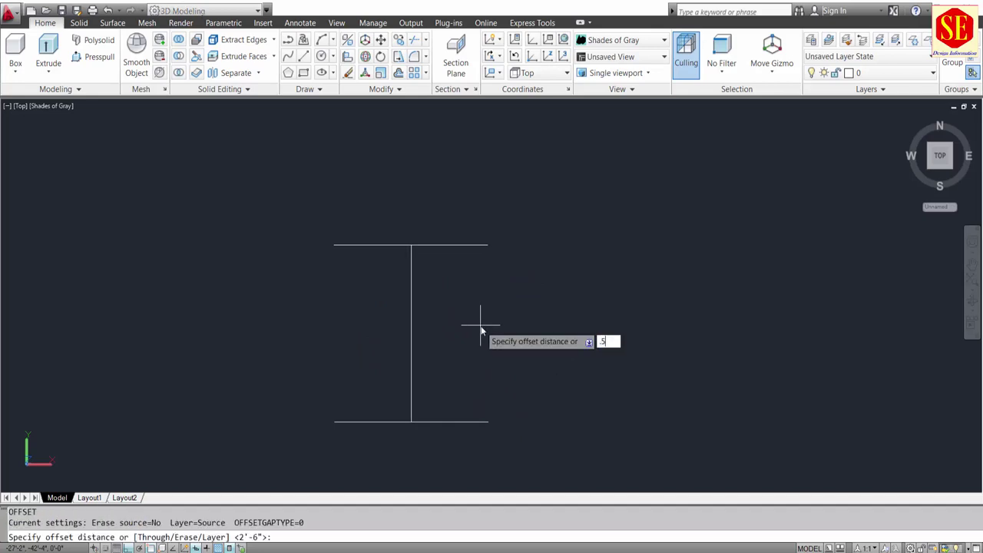
{"action": "key", "text": "Return"}
{"action": "scroll", "coordinate": [444, 329], "scroll_direction": "up", "scroll_amount": 2}
{"action": "left_click", "coordinate": [398, 303]}
{"action": "left_click", "coordinate": [417, 295]}
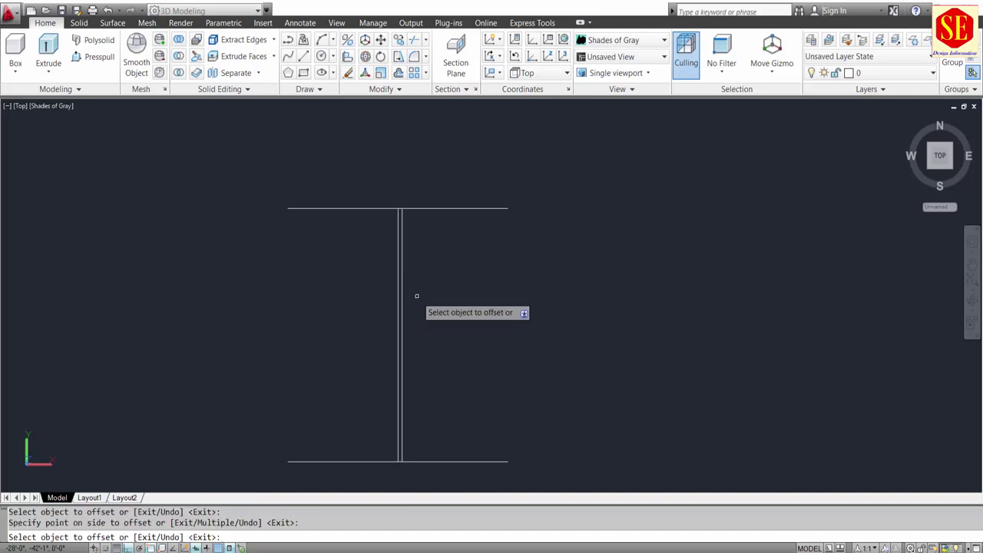
{"action": "left_click", "coordinate": [397, 292]}
{"action": "left_click", "coordinate": [384, 287]}
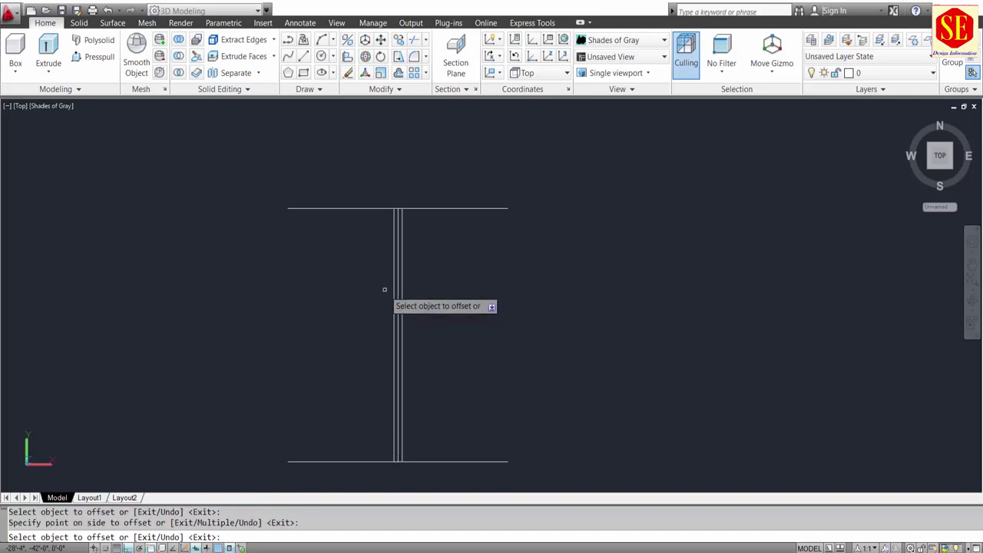
{"action": "scroll", "coordinate": [377, 215], "scroll_direction": "up", "scroll_amount": 2}
{"action": "key", "text": "Escape"}
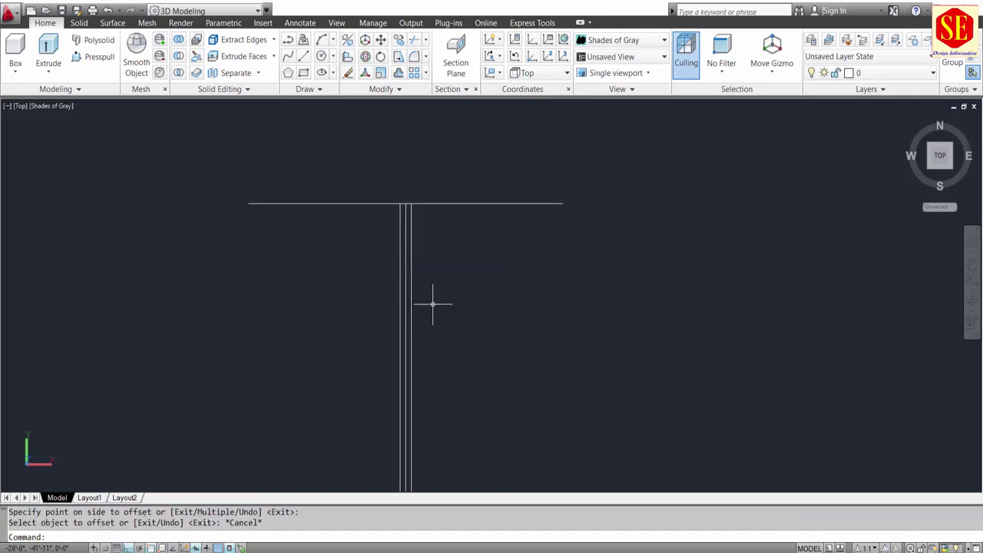
Offset the top horizontal line 6 downward.
{"action": "key", "text": "Return"}
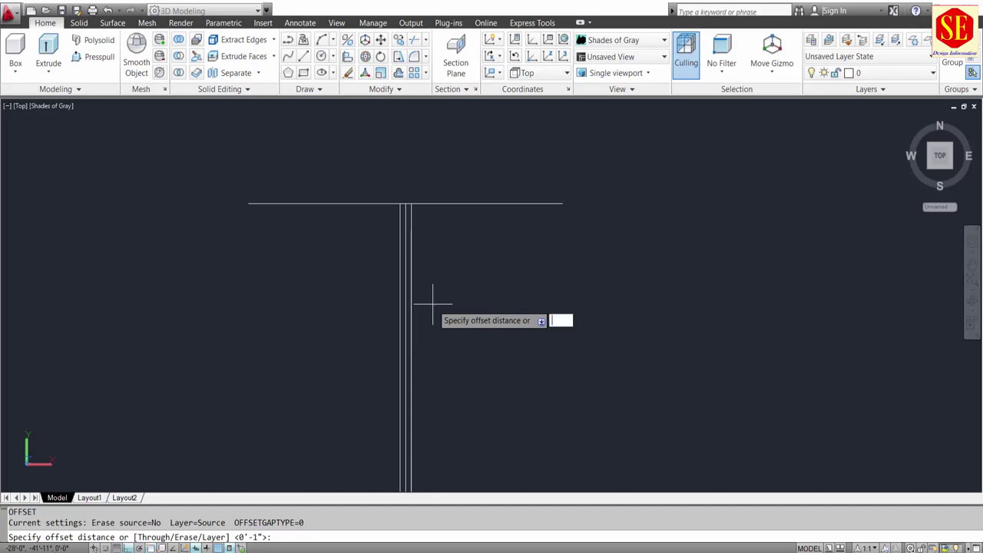
{"action": "type", "text": "6"}
{"action": "key", "text": "Return"}
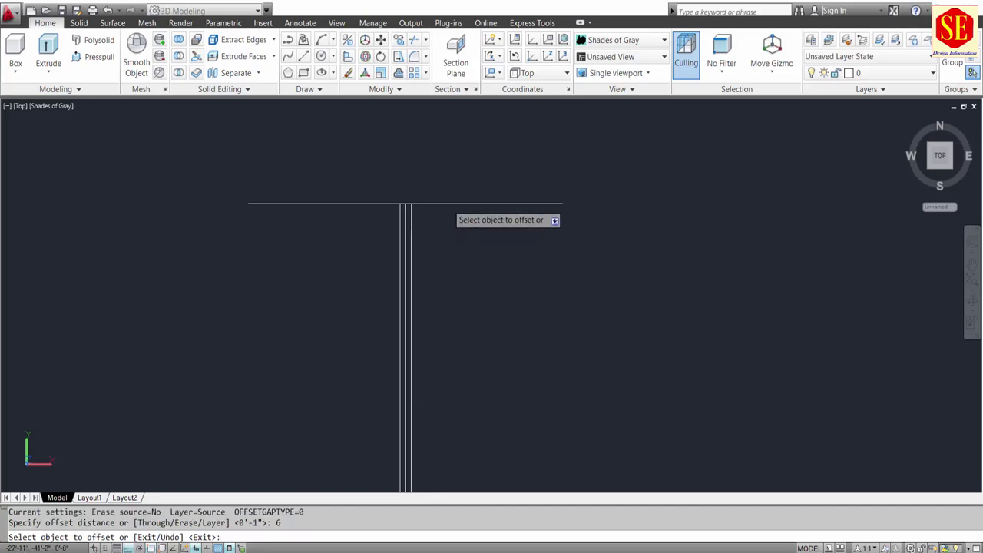
{"action": "left_click", "coordinate": [447, 203]}
{"action": "left_click", "coordinate": [452, 246]}
{"action": "scroll", "coordinate": [456, 282], "scroll_direction": "down", "scroll_amount": 2}
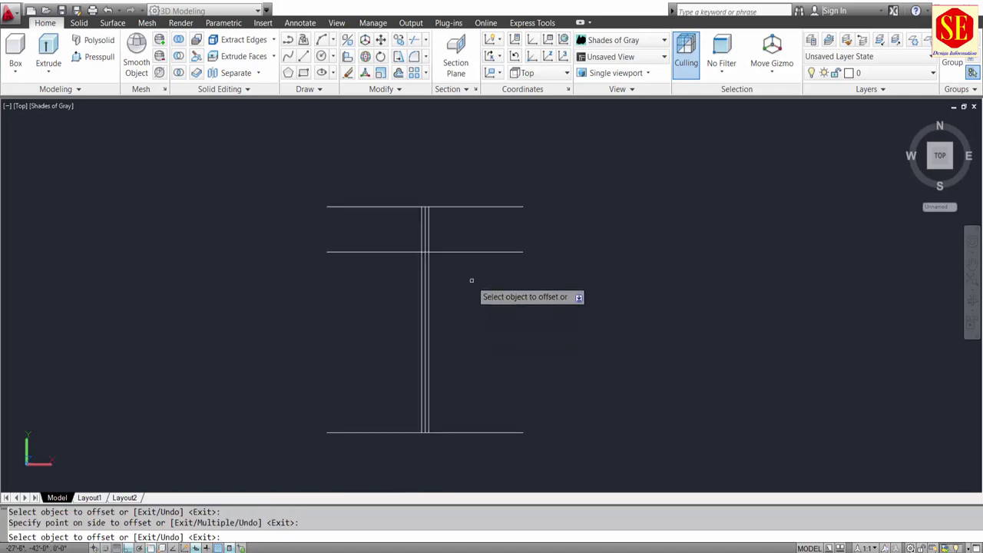
{"action": "key", "text": "Escape"}
{"action": "type", "text": "o"}
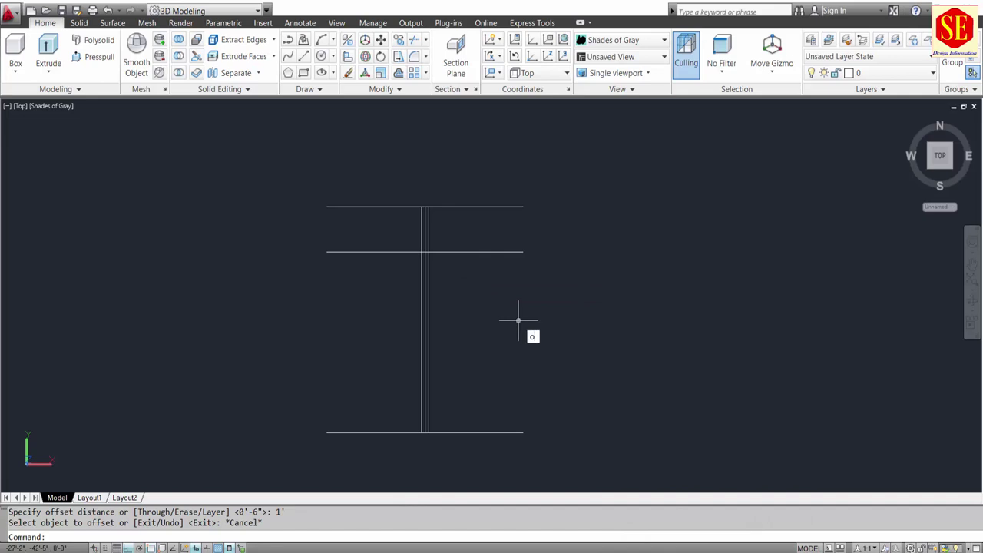
Offset the upper inner horizontal line 1'2" further down.
{"action": "key", "text": "Return"}
{"action": "type", "text": "1'2"}
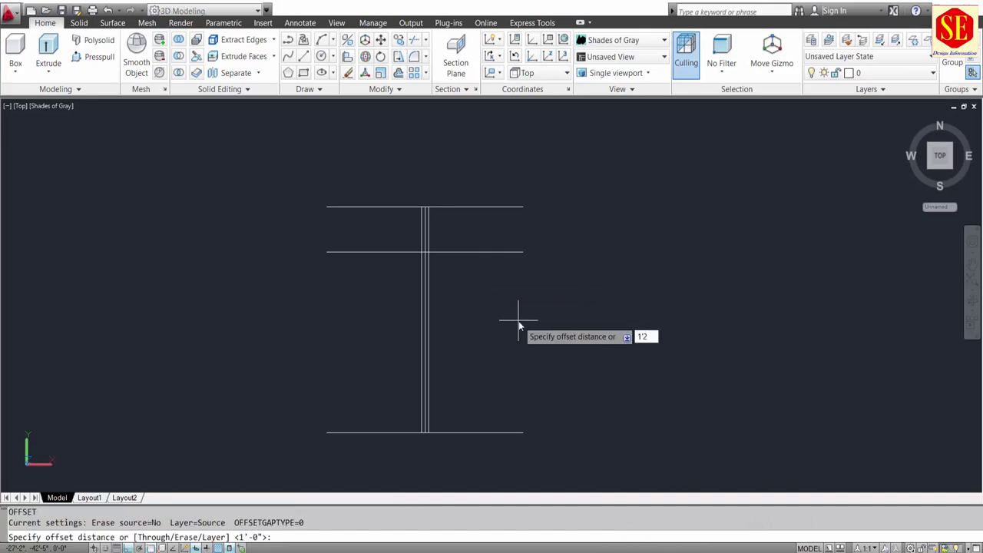
{"action": "key", "text": "Return"}
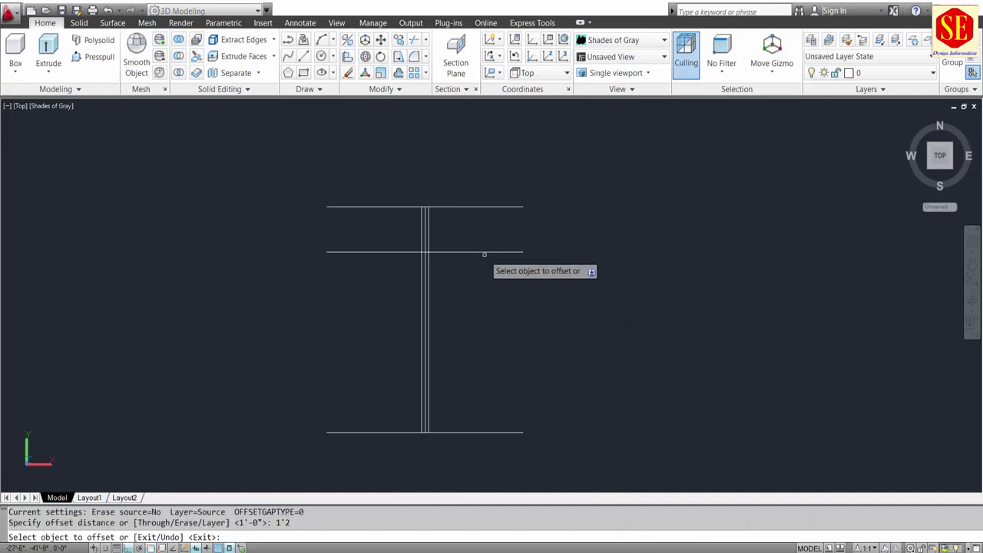
{"action": "left_click", "coordinate": [483, 252]}
{"action": "left_click", "coordinate": [487, 318]}
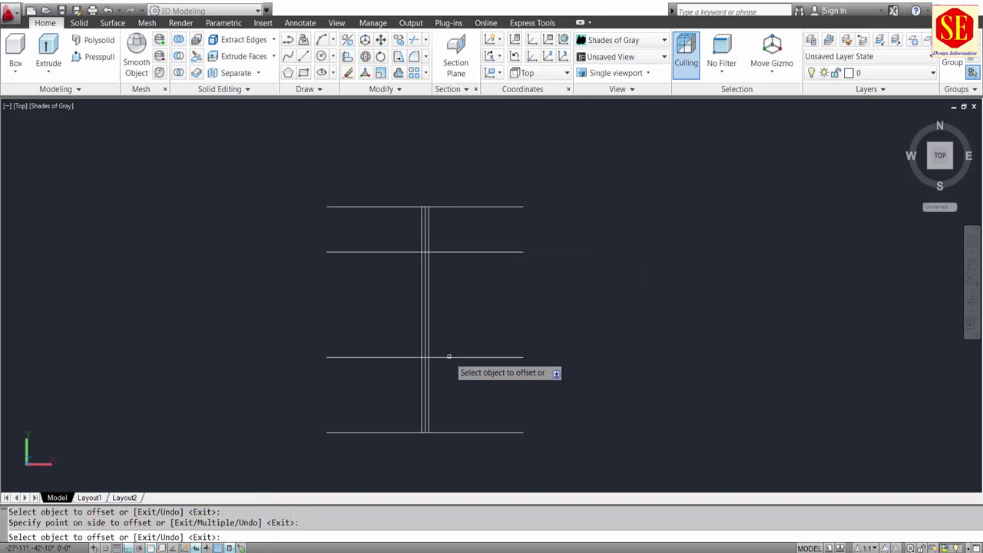
{"action": "scroll", "coordinate": [454, 315], "scroll_direction": "up", "scroll_amount": 2}
{"action": "key", "text": "Return"}
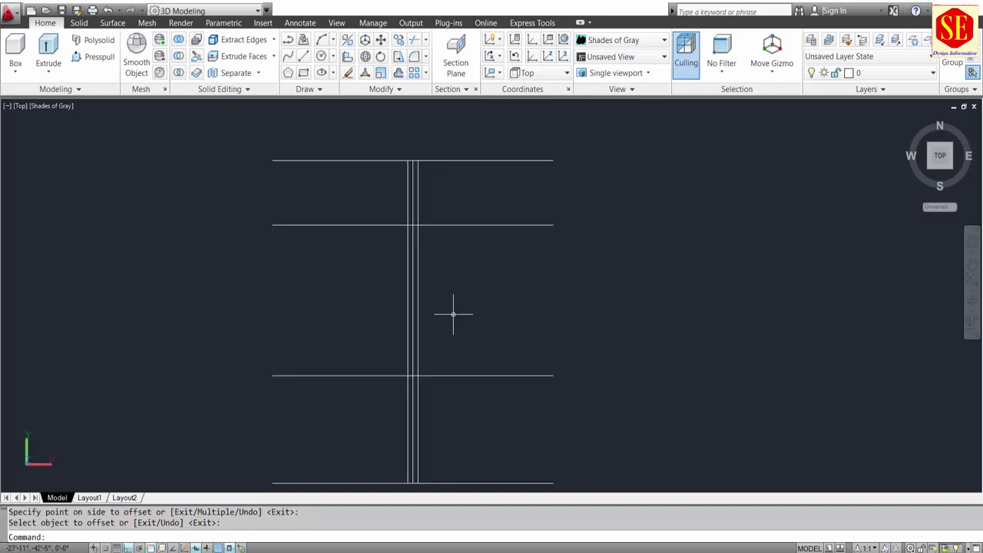
Offset the centre vertical line 2.5 to both the left and right.
{"action": "key", "text": "Return"}
{"action": "type", "text": "2.5"}
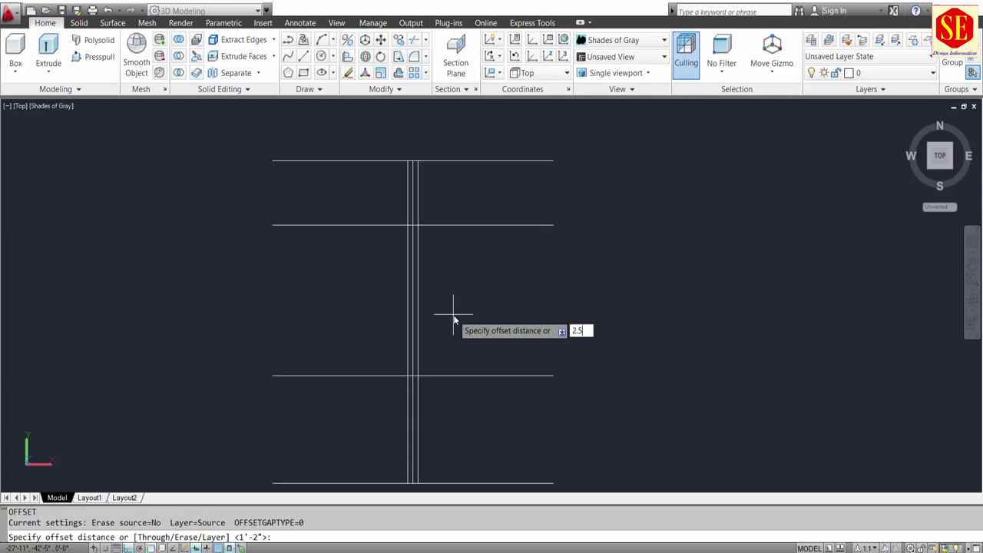
{"action": "key", "text": "Return"}
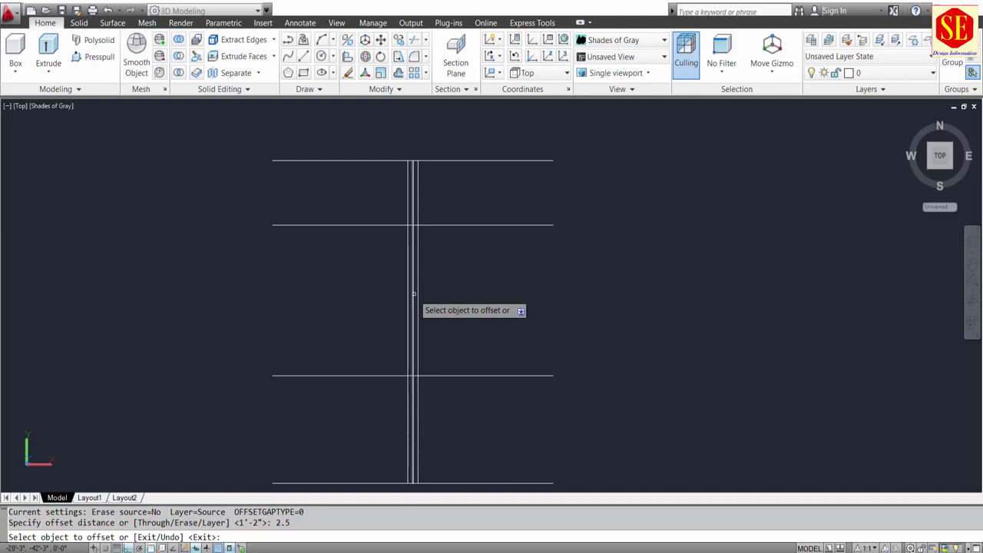
{"action": "left_click", "coordinate": [414, 294]}
{"action": "left_click", "coordinate": [430, 295]}
{"action": "left_click", "coordinate": [411, 301]}
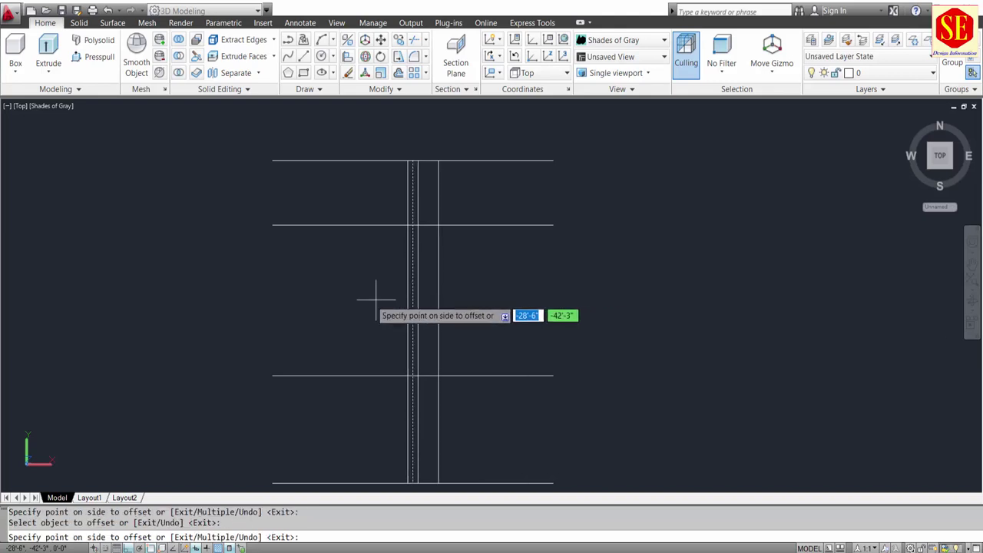
{"action": "left_click", "coordinate": [377, 299]}
{"action": "key", "text": "Escape"}
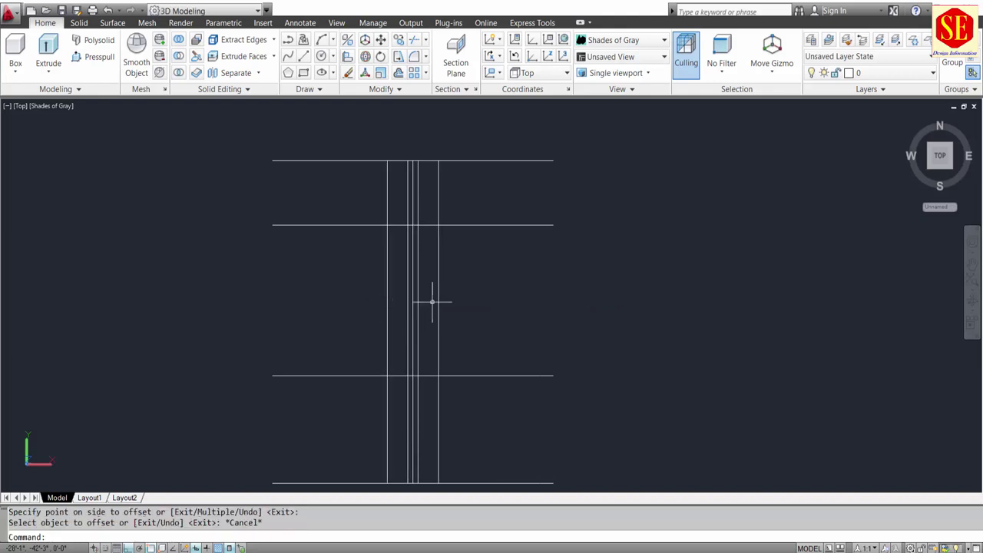
{"action": "key", "text": "Escape"}
Trim the horizontal overhangs and panel edges extending beyond the baluster rectangle.
{"action": "type", "text": "tr"}
{"action": "key", "text": "Return"}
{"action": "key", "text": "Return"}
{"action": "left_click", "coordinate": [546, 261]}
{"action": "left_click", "coordinate": [522, 221]}
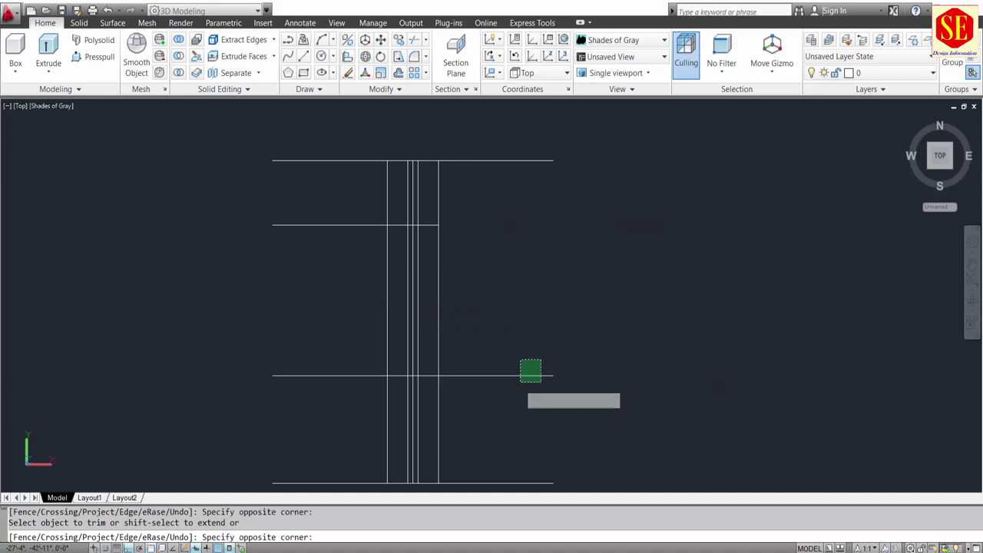
{"action": "left_click", "coordinate": [529, 376]}
{"action": "left_click", "coordinate": [346, 375]}
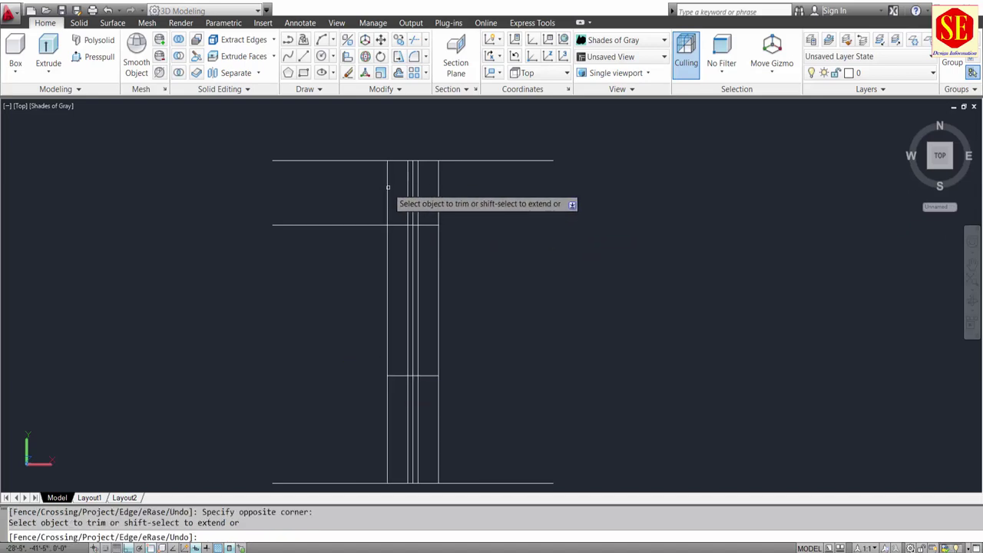
{"action": "left_click", "coordinate": [389, 174]}
{"action": "left_click", "coordinate": [336, 221]}
{"action": "left_click", "coordinate": [335, 224]}
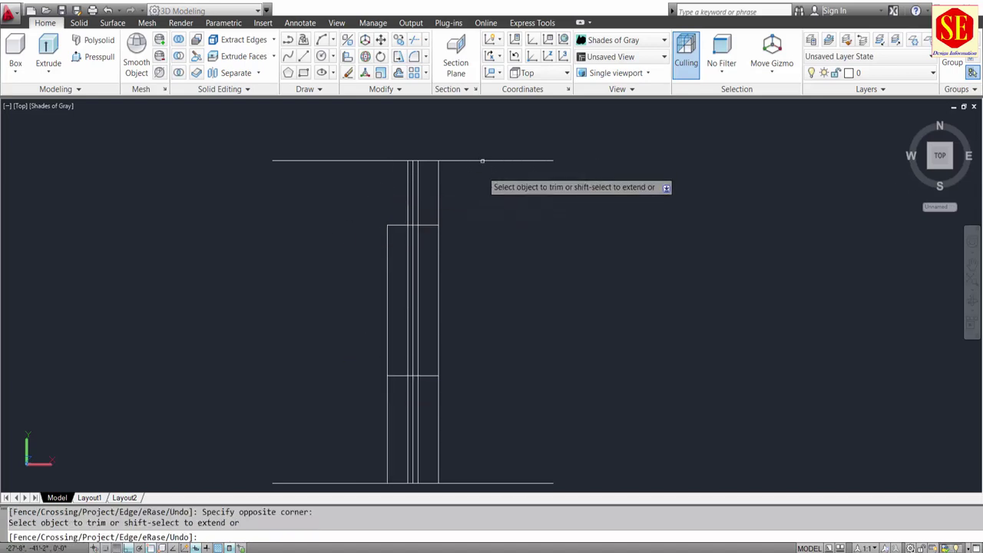
{"action": "left_click", "coordinate": [439, 200]}
{"action": "middle_click_drag", "start_coordinate": [480, 302], "coordinate": [489, 237]}
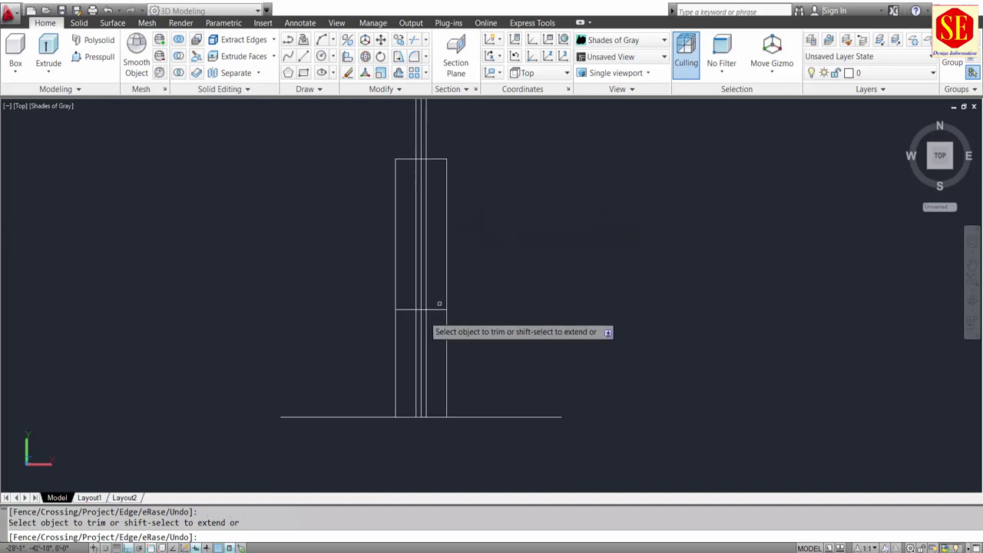
Trim the twin centre lines out of the rectangle's interior and recentre the panel.
{"action": "left_click", "coordinate": [447, 338]}
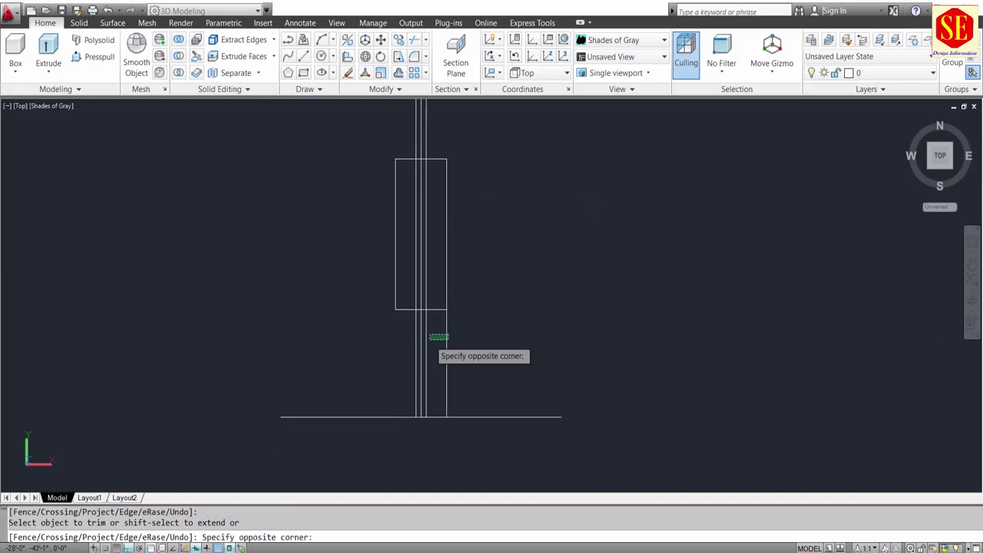
{"action": "left_click", "coordinate": [444, 339]}
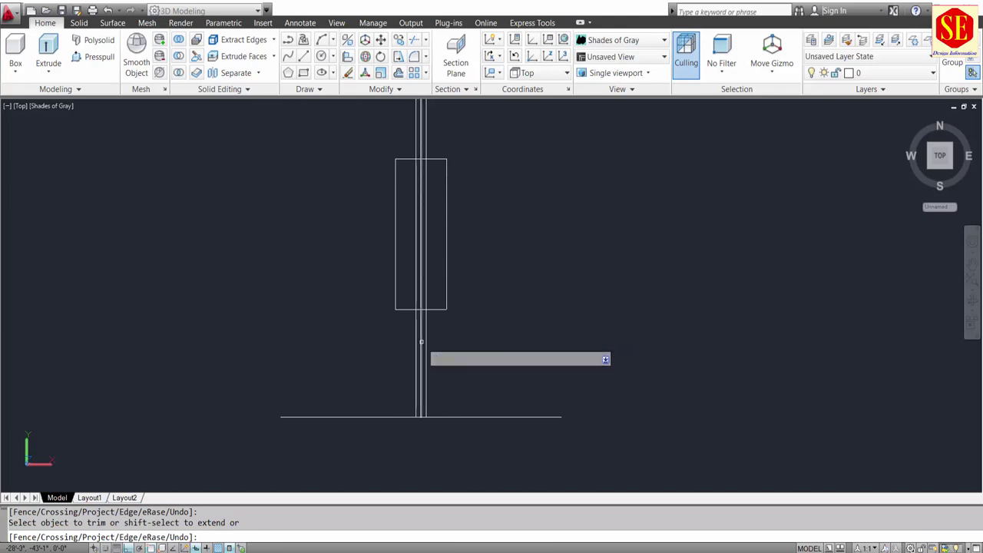
{"action": "middle_click_drag", "start_coordinate": [465, 252], "coordinate": [469, 379]}
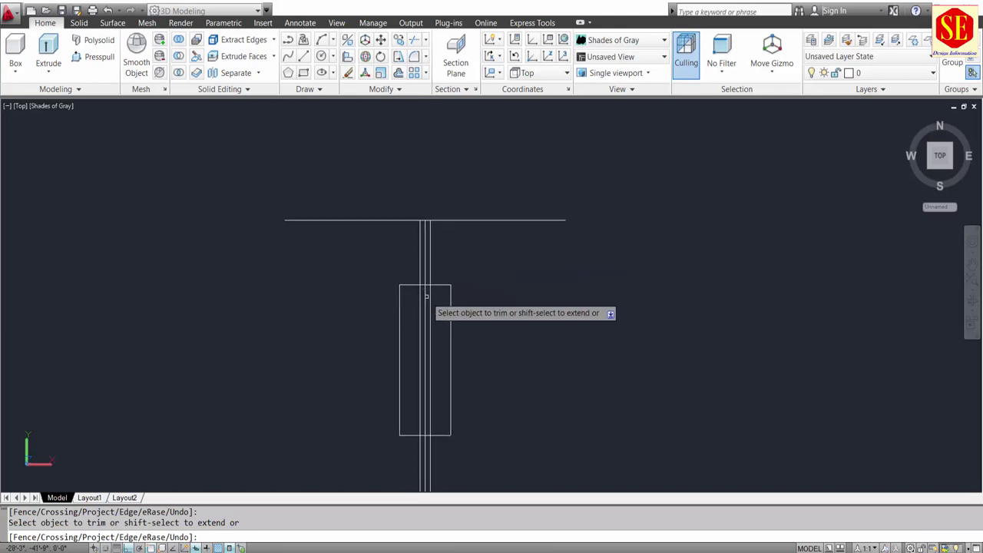
{"action": "left_click", "coordinate": [431, 299]}
{"action": "left_click", "coordinate": [410, 325]}
{"action": "middle_click_drag", "start_coordinate": [459, 380], "coordinate": [474, 331]}
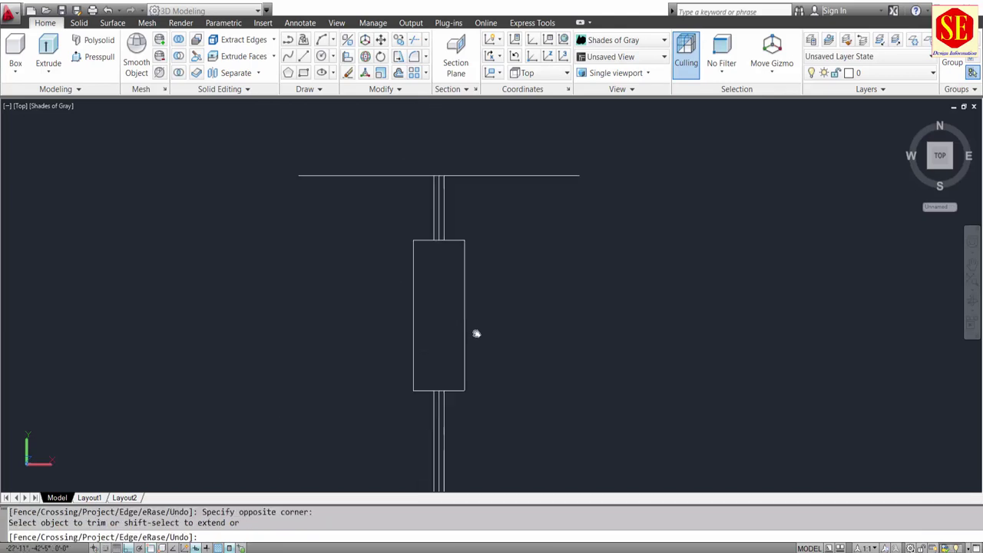
{"action": "key", "text": "Escape"}
{"action": "middle_click_drag", "start_coordinate": [467, 262], "coordinate": [468, 232]}
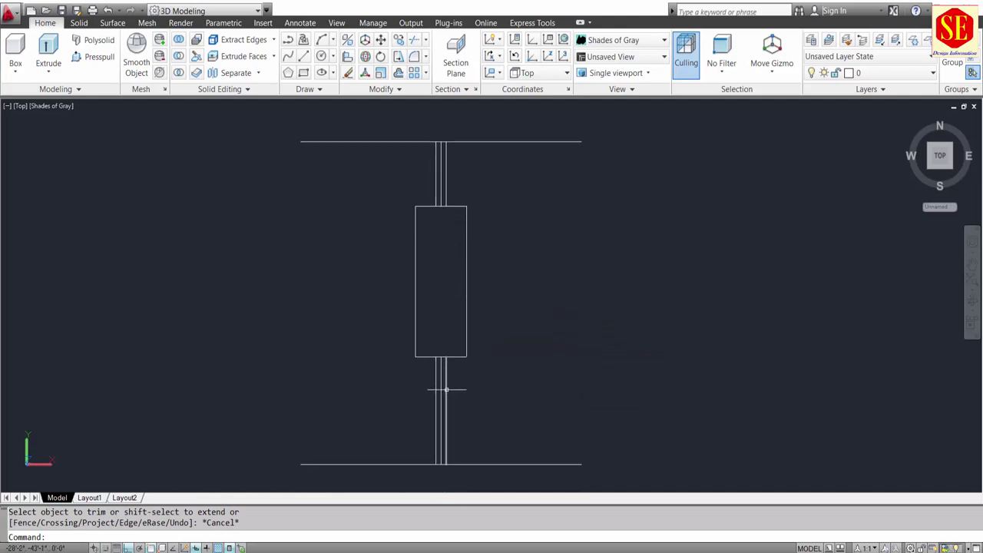
{"action": "scroll", "coordinate": [447, 389], "scroll_direction": "up", "scroll_amount": 2}
{"action": "scroll", "coordinate": [458, 292], "scroll_direction": "down", "scroll_amount": 1}
Offset the rectangle's right, top and bottom edges 0.5 inward.
{"action": "key", "text": "Return"}
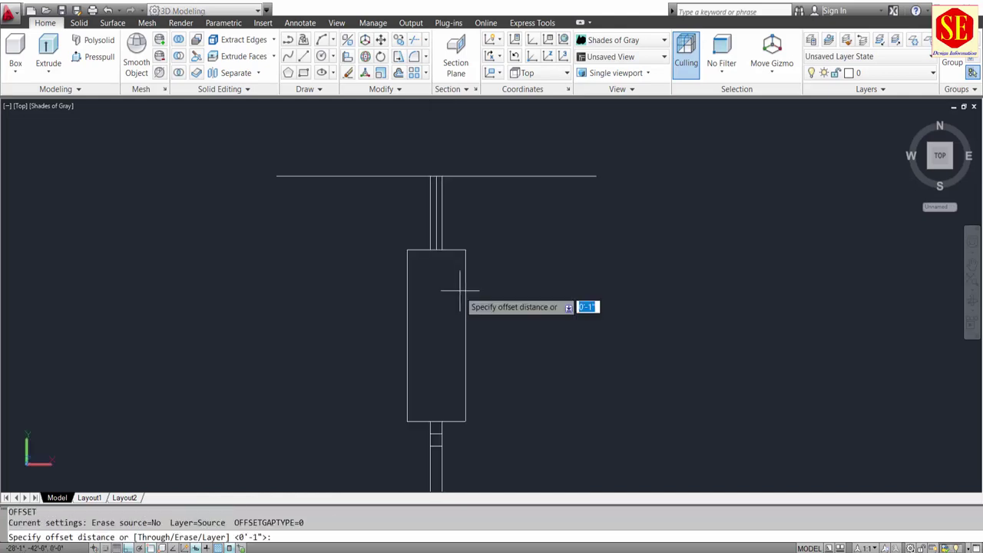
{"action": "type", "text": "5"}
{"action": "key", "text": "Return"}
{"action": "left_click", "coordinate": [464, 292]}
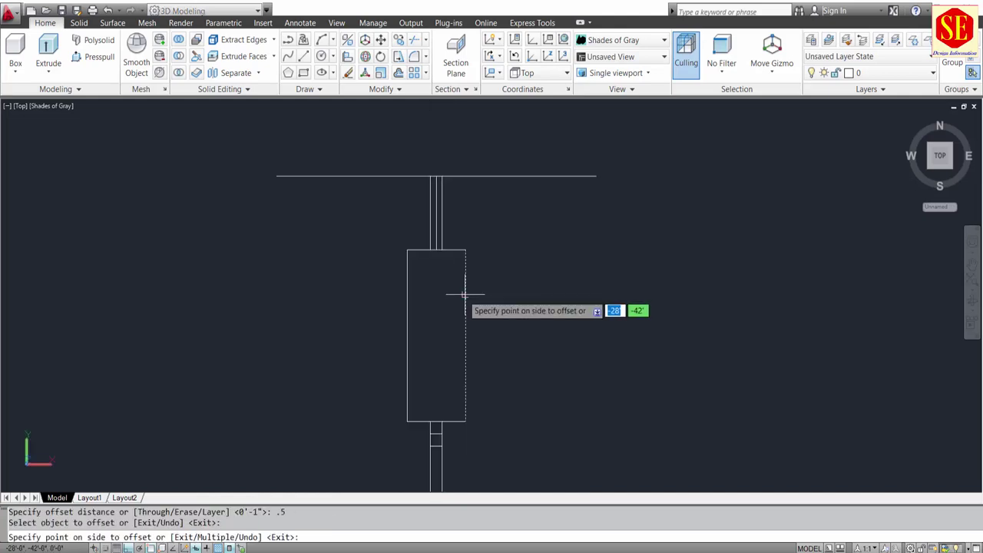
{"action": "left_click", "coordinate": [454, 294]}
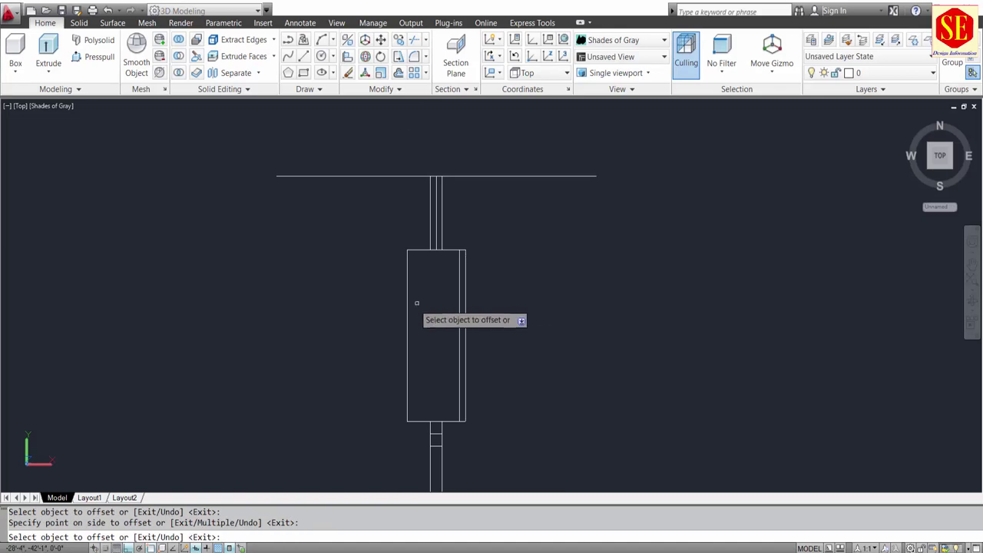
{"action": "left_click", "coordinate": [432, 250]}
{"action": "left_click", "coordinate": [434, 268]}
{"action": "left_click", "coordinate": [422, 421]}
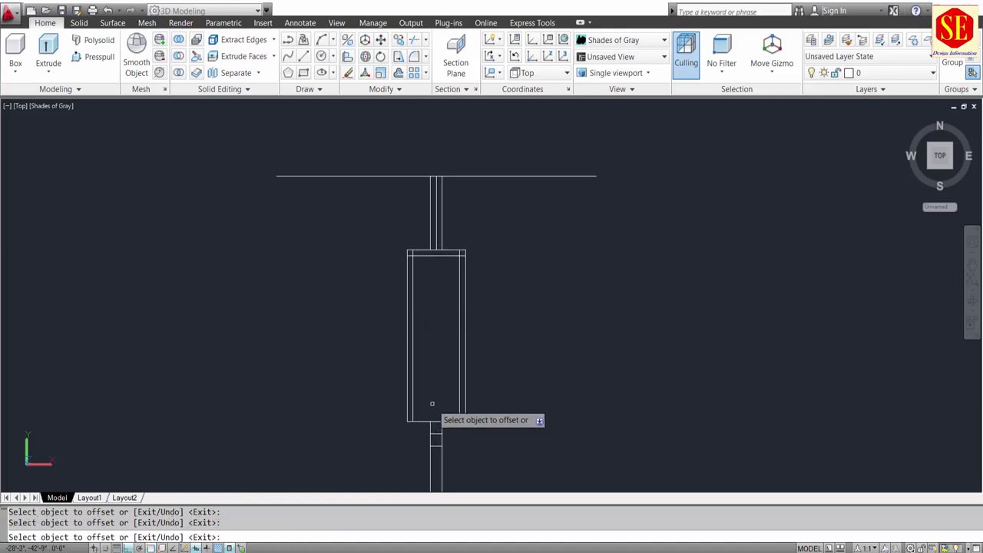
{"action": "left_click", "coordinate": [421, 421]}
{"action": "left_click", "coordinate": [472, 390]}
{"action": "key", "text": "Escape"}
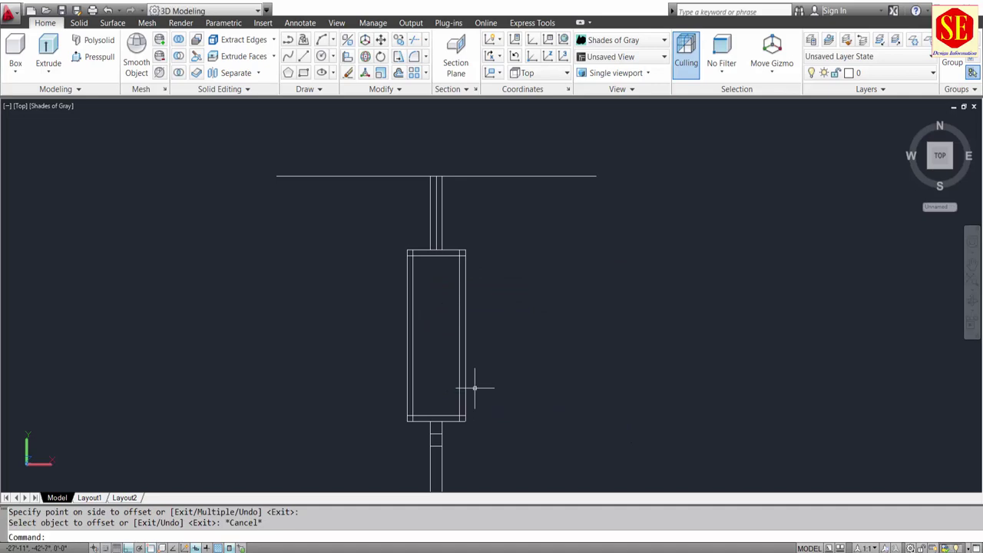
Trim the overlapping line ends at the frame corners into a clean double outline.
{"action": "type", "text": "r"}
{"action": "key", "text": "Return"}
{"action": "key", "text": "Return"}
{"action": "scroll", "coordinate": [464, 253], "scroll_direction": "up", "scroll_amount": 3}
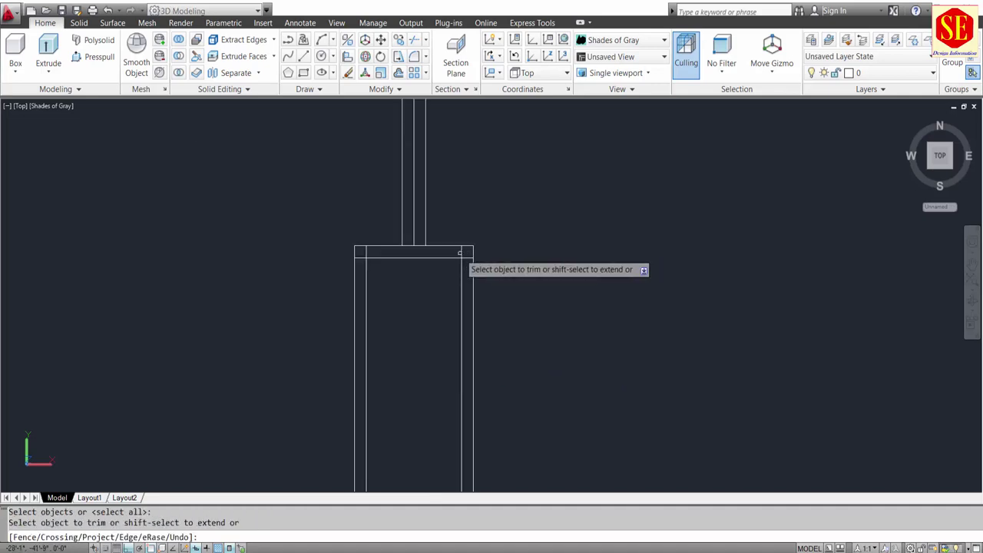
{"action": "left_click", "coordinate": [459, 253]}
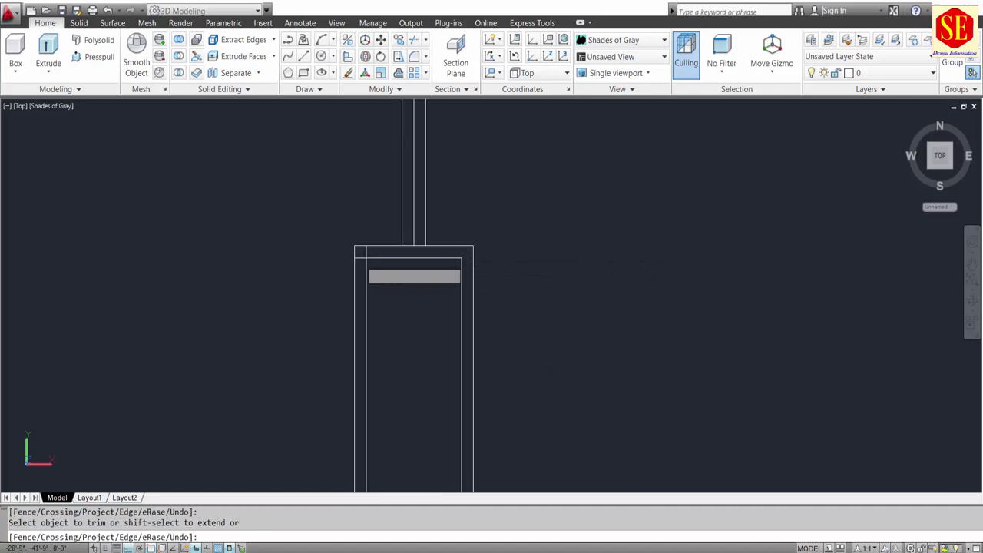
{"action": "left_click", "coordinate": [365, 250]}
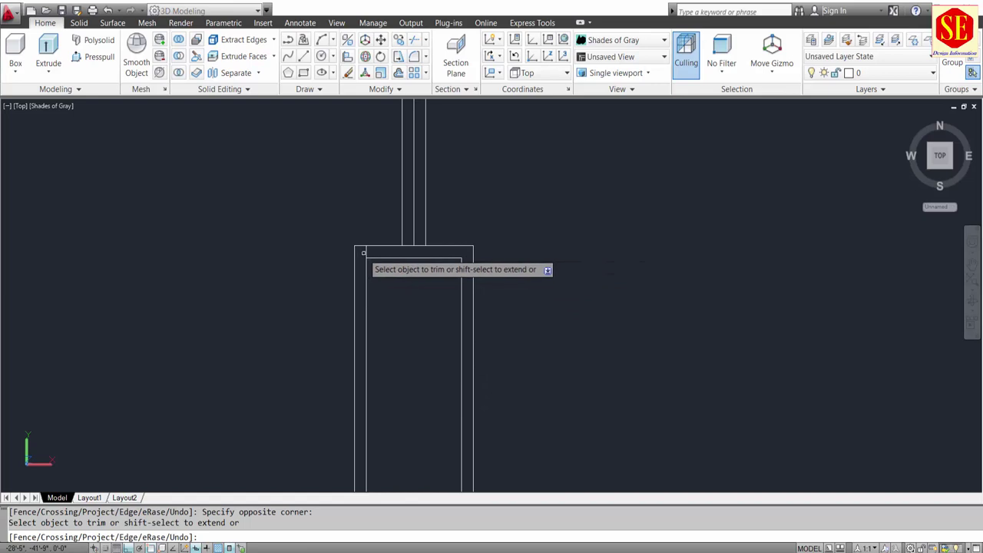
{"action": "left_click", "coordinate": [416, 244]}
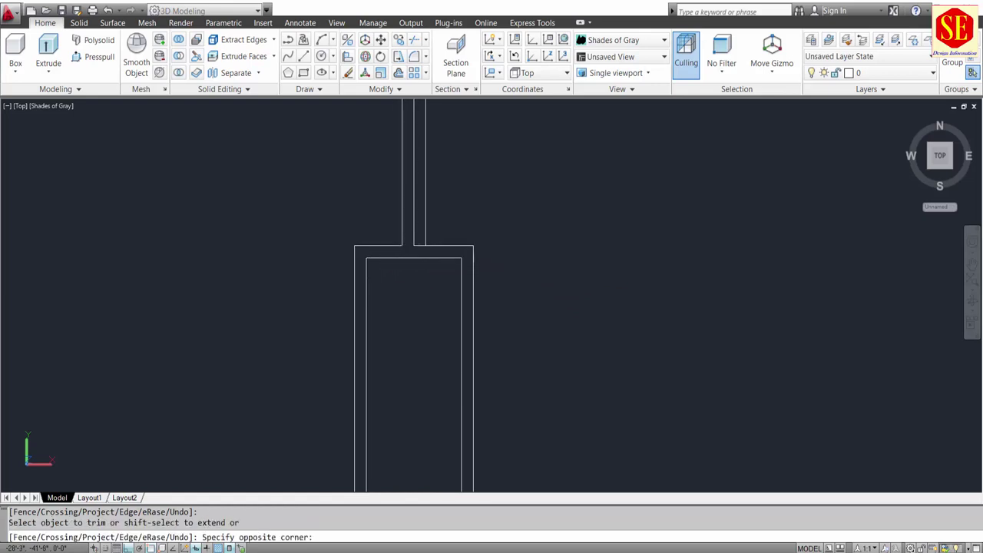
{"action": "left_click", "coordinate": [420, 249]}
{"action": "middle_click_drag", "start_coordinate": [438, 275], "coordinate": [435, 182]}
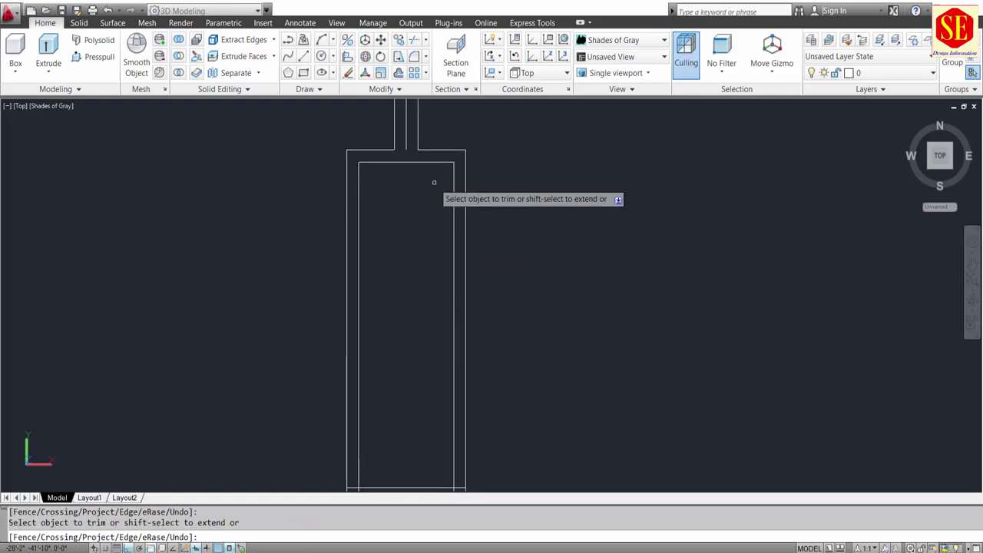
{"action": "scroll", "coordinate": [434, 182], "scroll_direction": "down", "scroll_amount": 4}
{"action": "scroll", "coordinate": [444, 323], "scroll_direction": "up", "scroll_amount": 5}
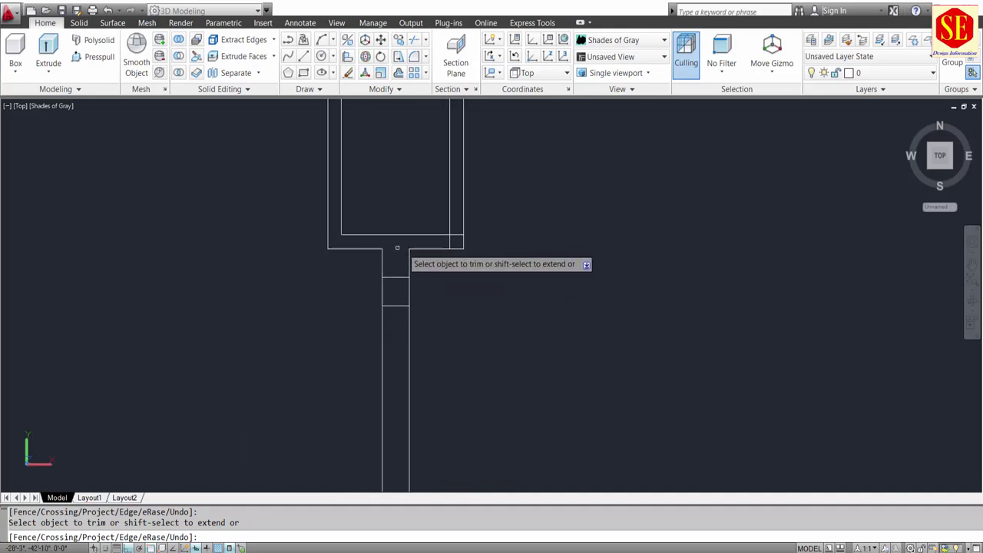
{"action": "left_click", "coordinate": [450, 240]}
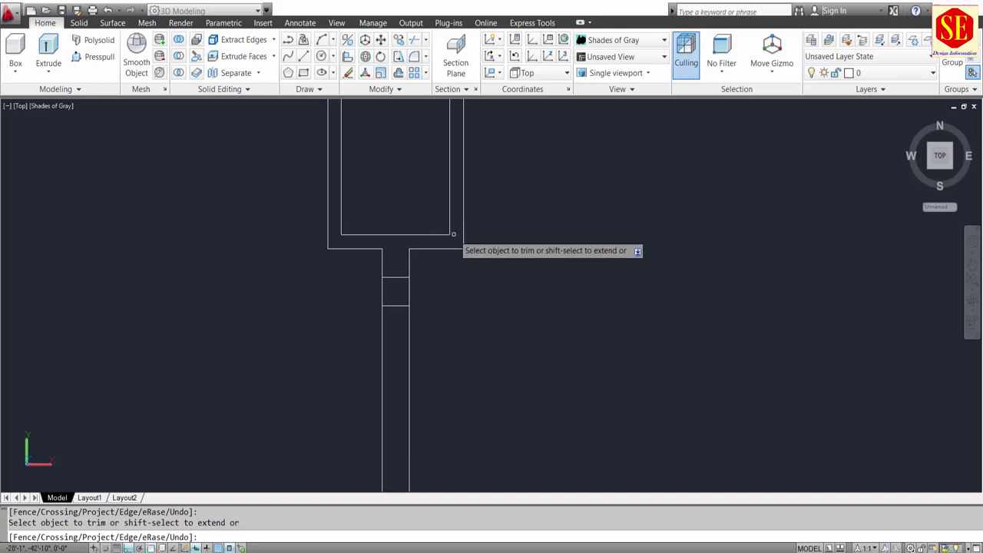
{"action": "key", "text": "Escape"}
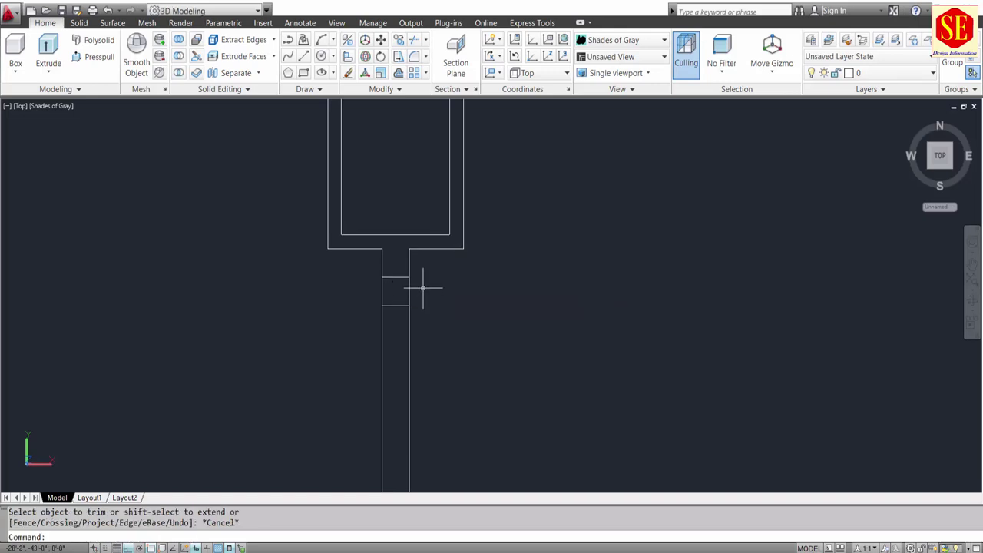
Draw two corner-to-corner diagonals forming an X inside the inner frame.
{"action": "type", "text": "l"}
{"action": "key", "text": "Return"}
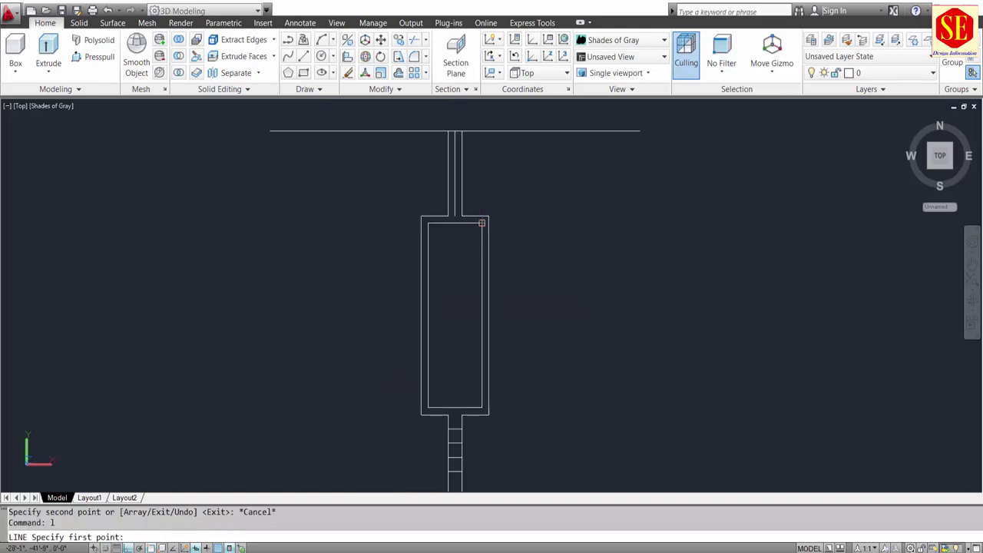
{"action": "left_click", "coordinate": [456, 223]}
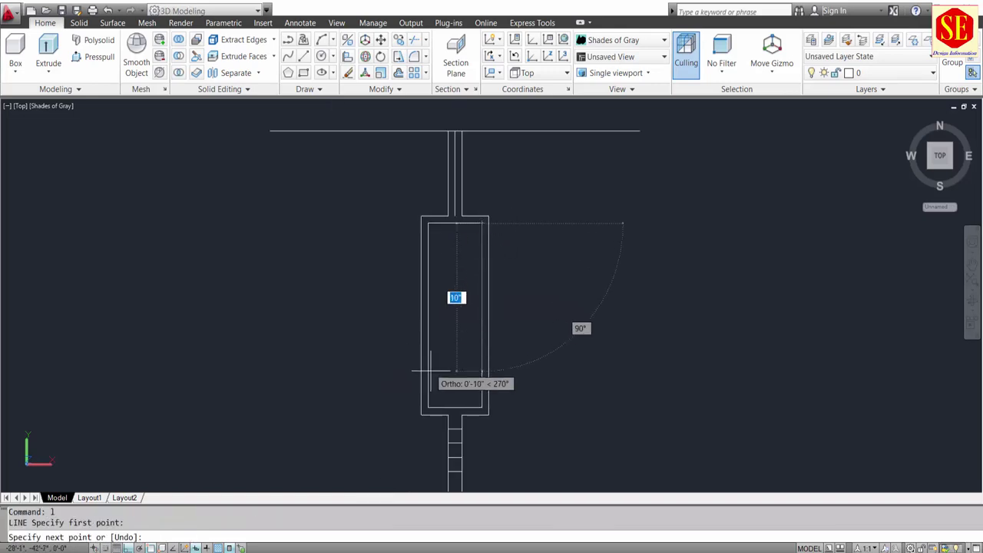
{"action": "left_click", "coordinate": [428, 406]}
{"action": "key", "text": "Escape"}
{"action": "key", "text": "Return"}
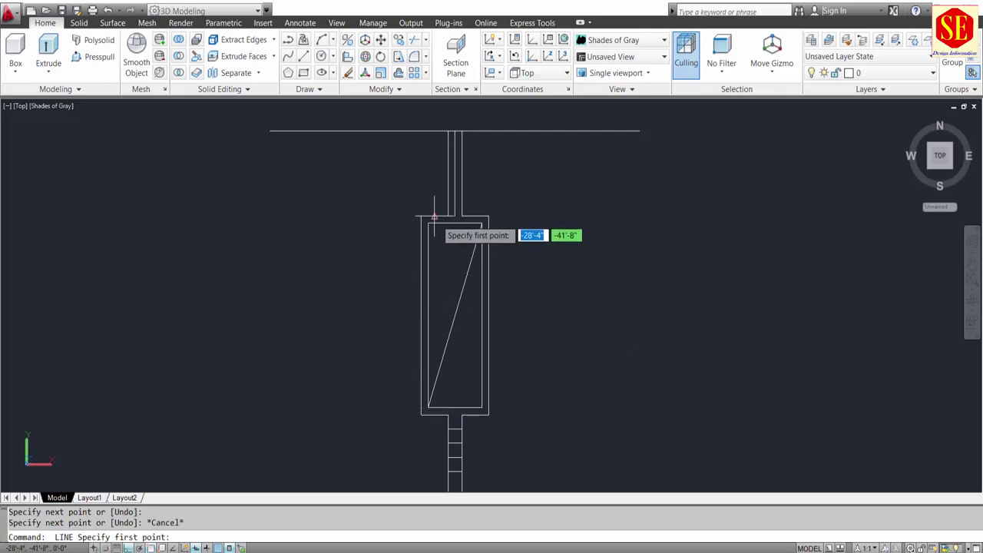
{"action": "left_click", "coordinate": [481, 224]}
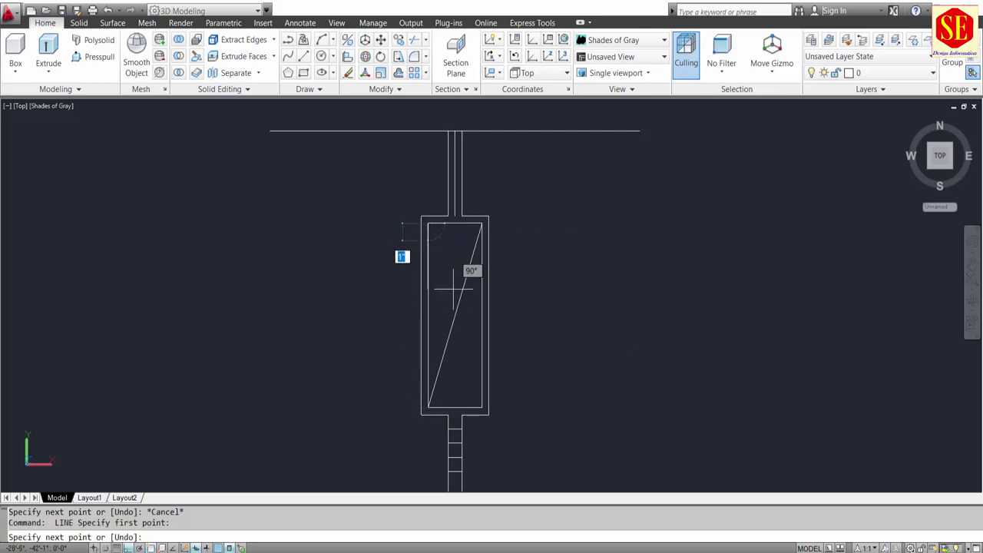
{"action": "left_click", "coordinate": [481, 407]}
{"action": "key", "text": "Escape"}
Offset each diagonal by 0.5 to both sides, giving parallel copies.
{"action": "key", "text": "Return"}
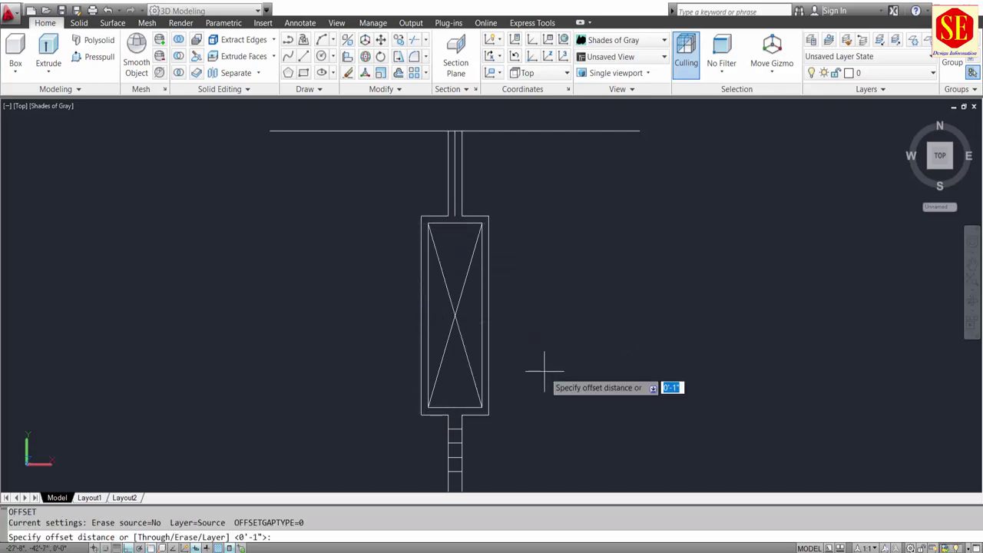
{"action": "key", "text": "Return"}
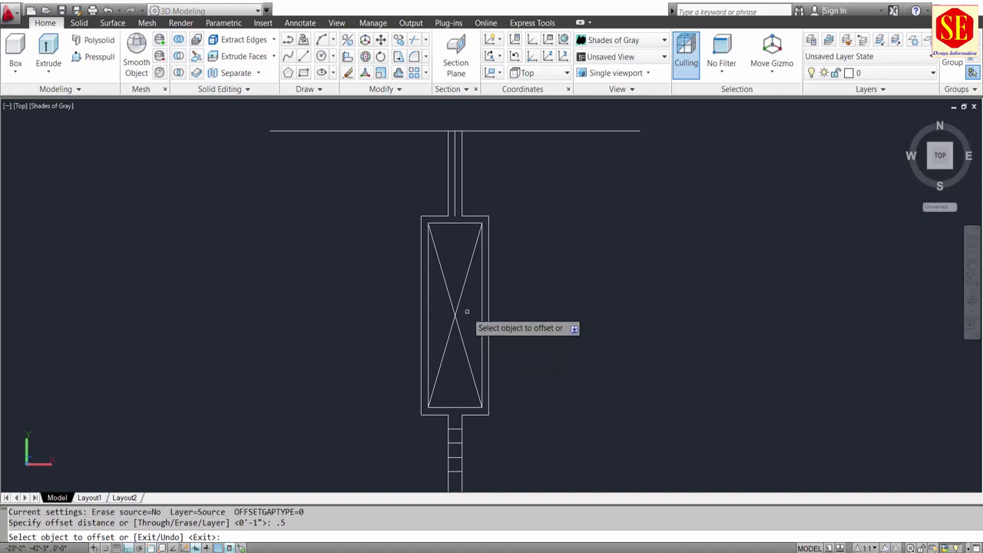
{"action": "scroll", "coordinate": [457, 300], "scroll_direction": "up", "scroll_amount": 2}
{"action": "left_click", "coordinate": [457, 299]}
{"action": "left_click", "coordinate": [461, 302]}
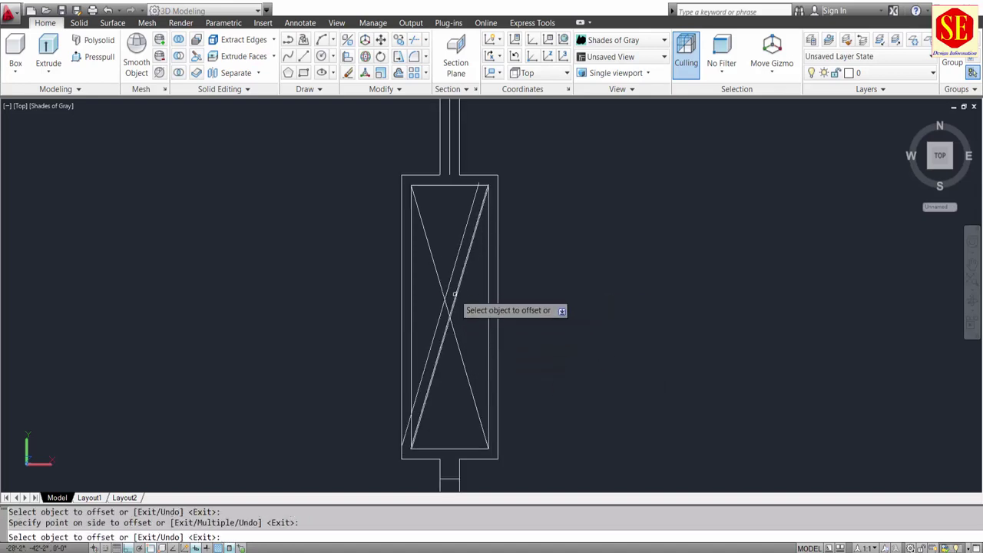
{"action": "left_click", "coordinate": [464, 303]}
{"action": "left_click", "coordinate": [442, 284]}
{"action": "left_click", "coordinate": [438, 285]}
{"action": "left_click", "coordinate": [441, 282]}
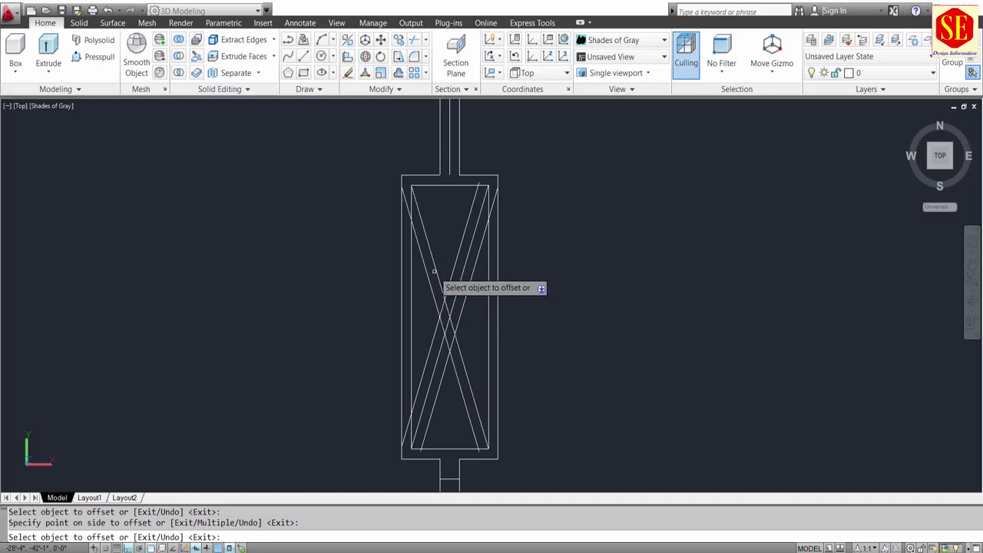
{"action": "left_click", "coordinate": [443, 269]}
{"action": "left_click", "coordinate": [447, 251]}
{"action": "key", "text": "Escape"}
{"action": "key", "text": "Escape"}
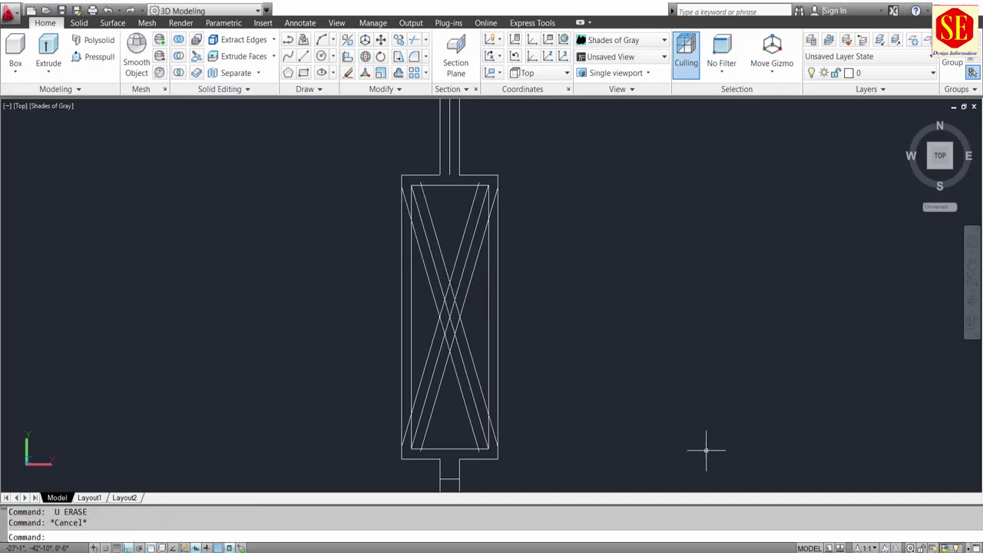
{"action": "type", "text": "tr"}
{"action": "key", "text": "Return"}
{"action": "key", "text": "Return"}
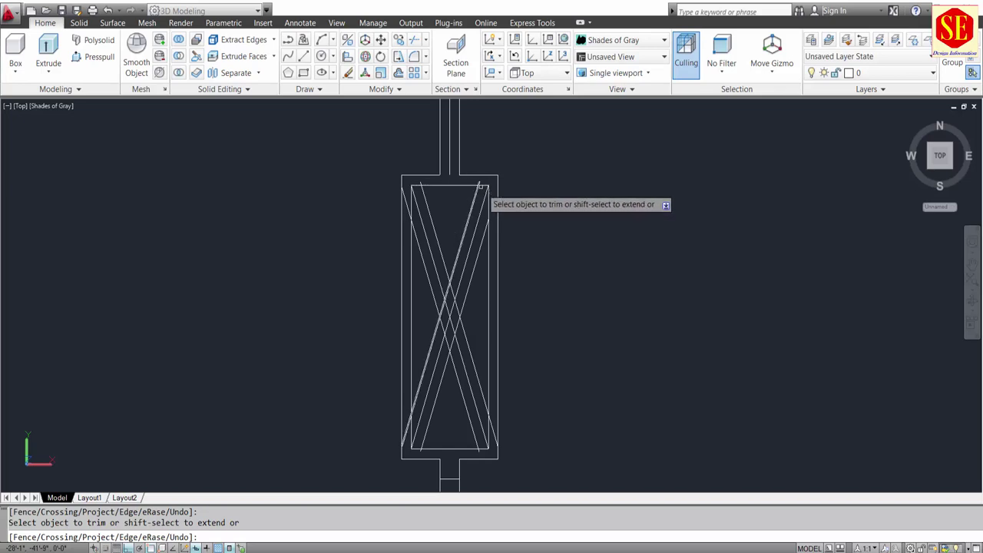
Erase an unneeded diagonal line and the original diagonal.
{"action": "key", "text": "Escape"}
{"action": "left_click", "coordinate": [478, 201]}
{"action": "type", "text": "e"}
{"action": "key", "text": "Return"}
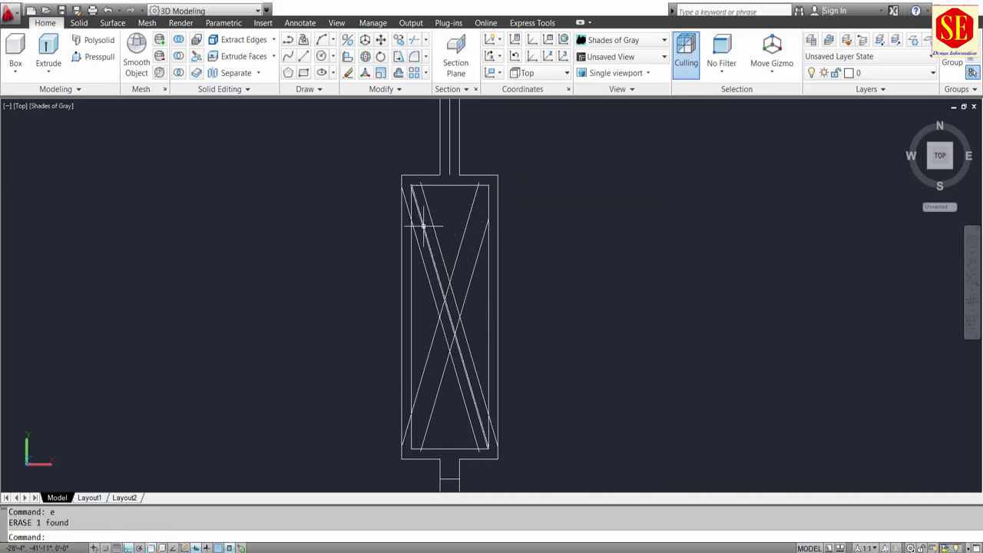
{"action": "left_click", "coordinate": [423, 225]}
{"action": "key", "text": "Return"}
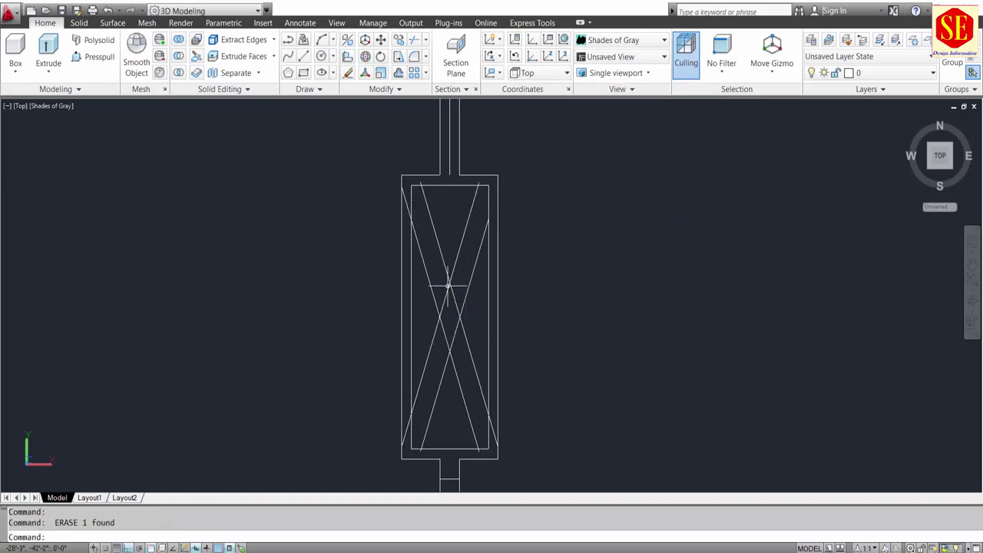
{"action": "type", "text": "tr"}
Trim two crossed-diagonal segments, then undo those trims.
{"action": "key", "text": "Return"}
{"action": "key", "text": "Return"}
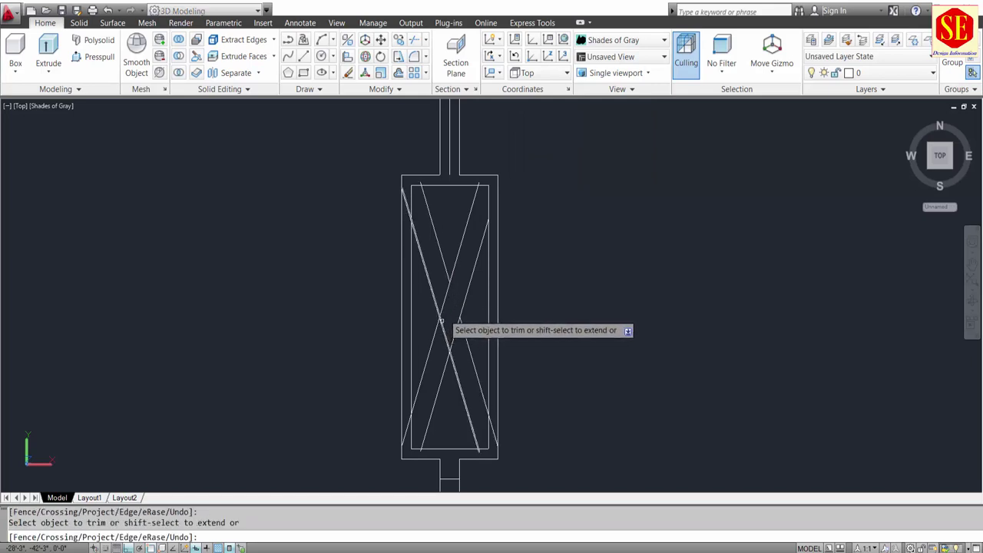
{"action": "left_click", "coordinate": [446, 300]}
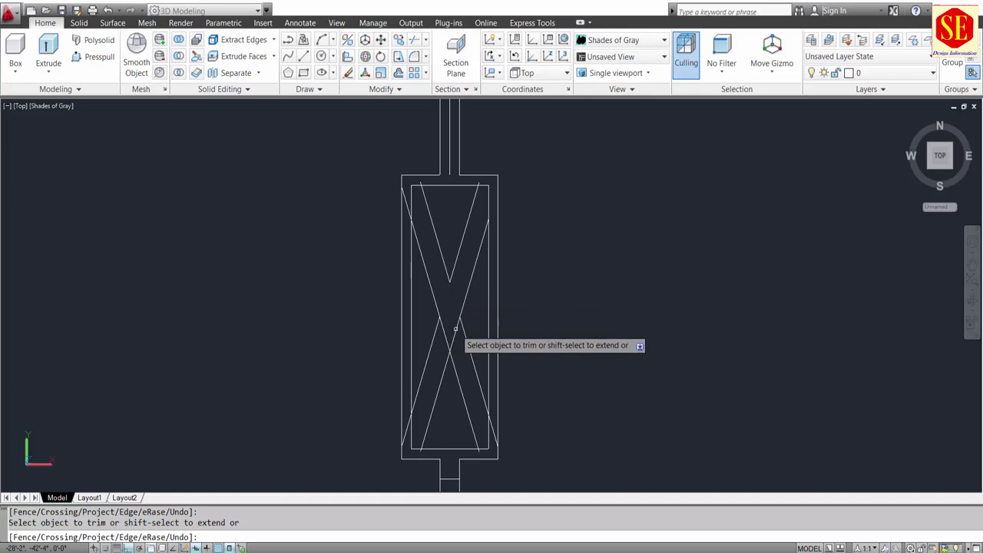
{"action": "left_click", "coordinate": [454, 330]}
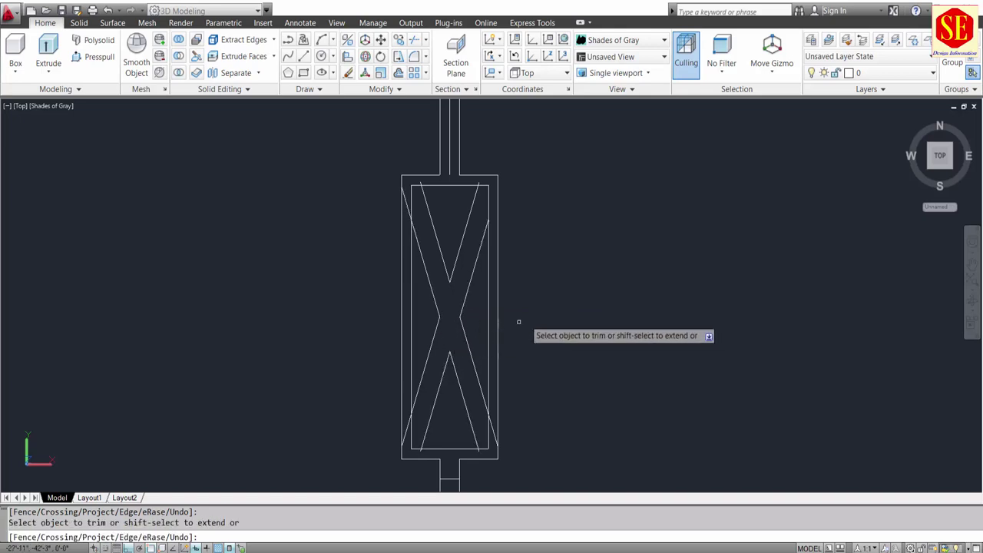
{"action": "key", "text": "Escape"}
{"action": "type", "text": "u"}
{"action": "key", "text": "Return"}
Trim the overhanging line ends at the top-left and lower-left corners.
{"action": "key", "text": "Return"}
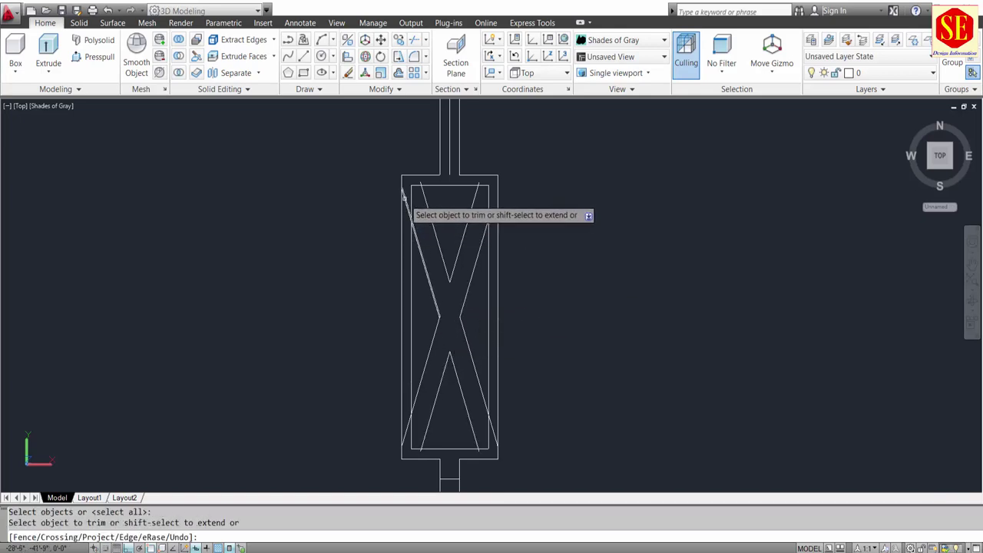
{"action": "key", "text": "Return"}
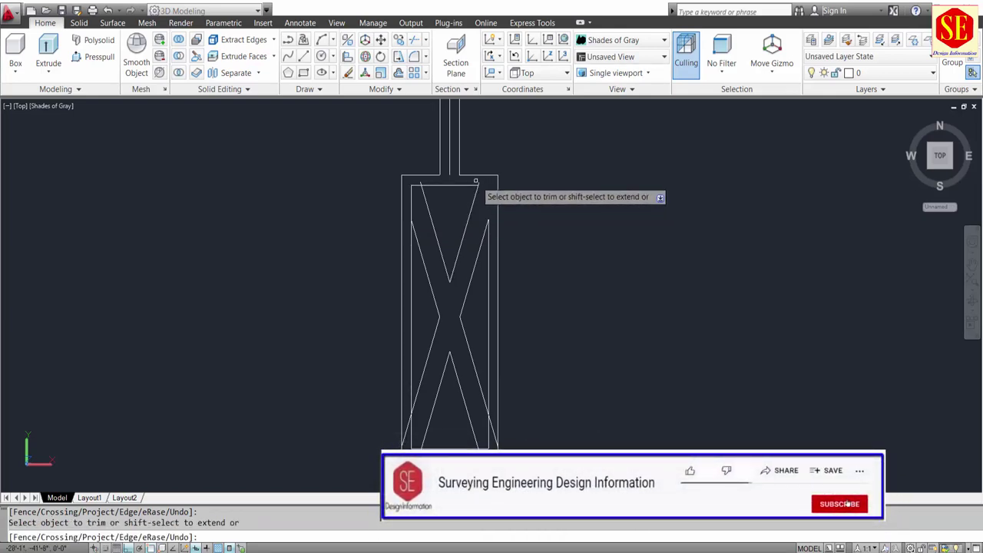
{"action": "left_click", "coordinate": [417, 182]}
{"action": "left_click", "coordinate": [418, 183]}
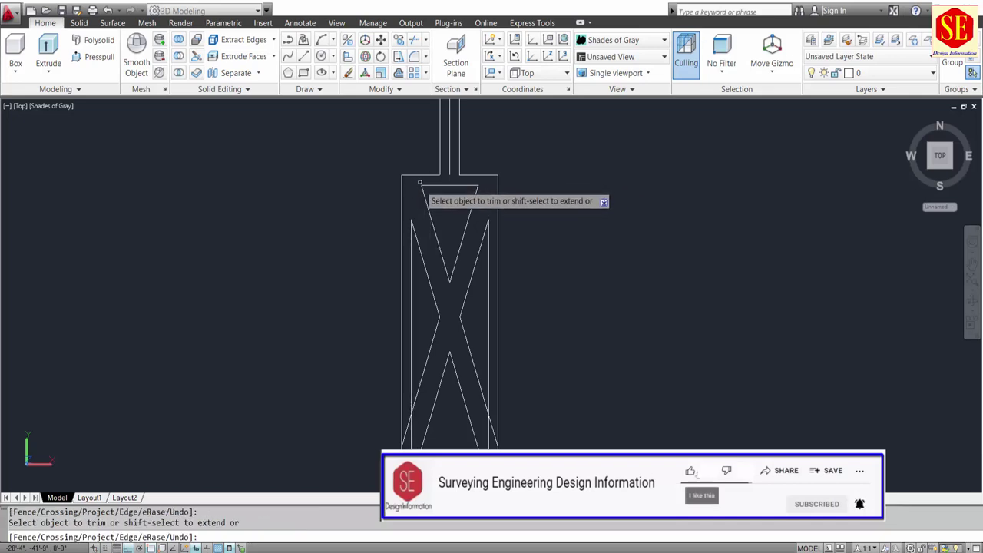
{"action": "middle_click_drag", "start_coordinate": [420, 182], "coordinate": [416, 129]}
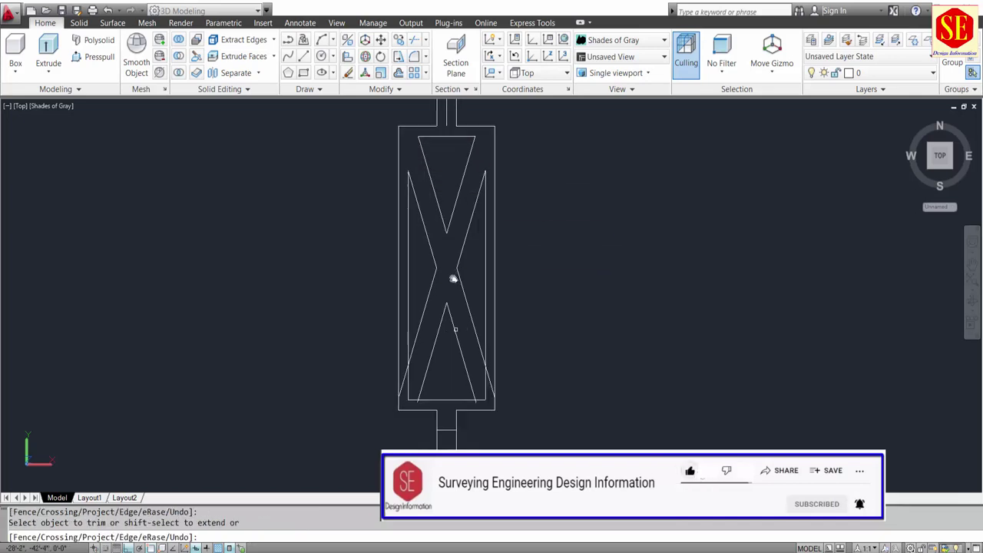
{"action": "left_click", "coordinate": [411, 398]}
{"action": "left_click", "coordinate": [408, 399]}
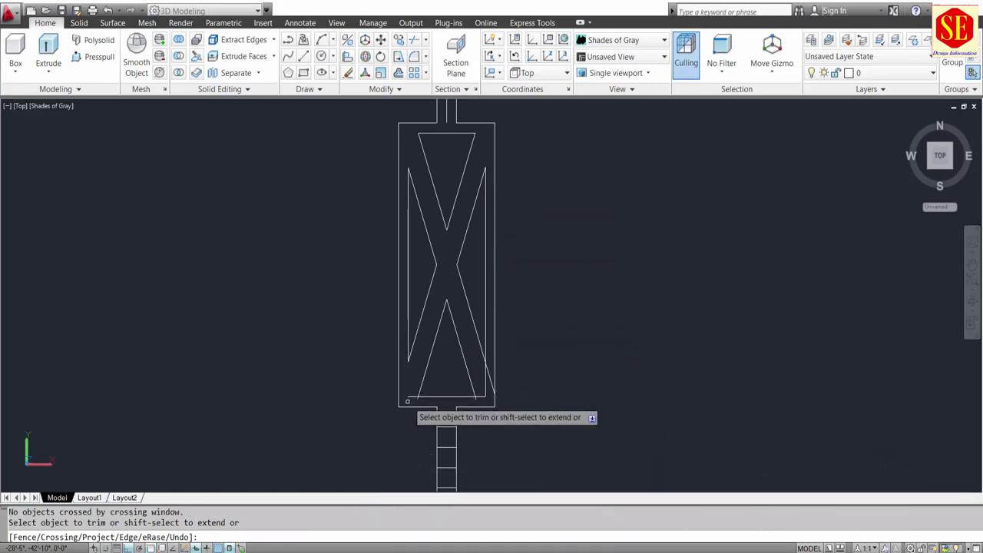
{"action": "left_click", "coordinate": [419, 398]}
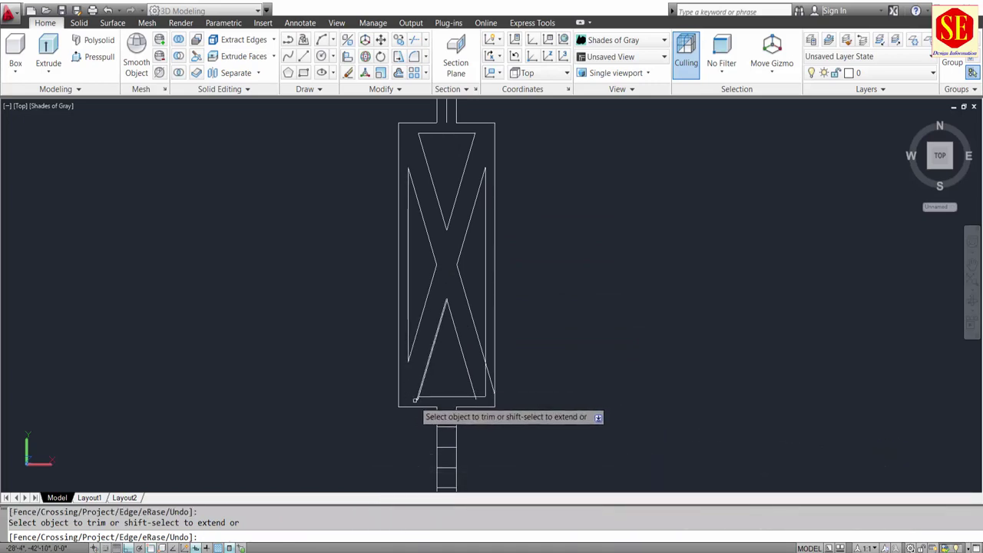
Trim the triangle base, diagonal tail and vertical line leftovers on the right side.
{"action": "scroll", "coordinate": [419, 400], "scroll_direction": "up", "scroll_amount": 3}
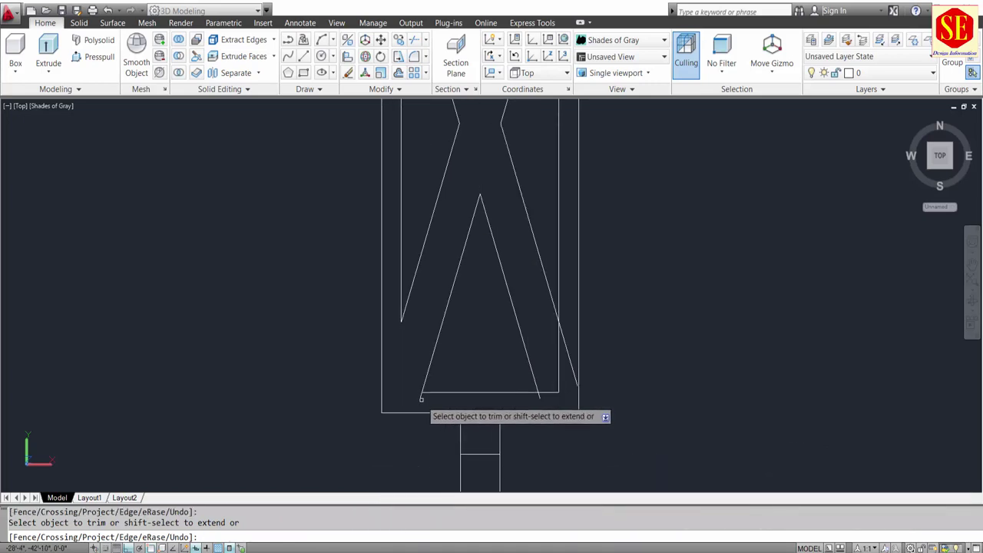
{"action": "left_click", "coordinate": [547, 392]}
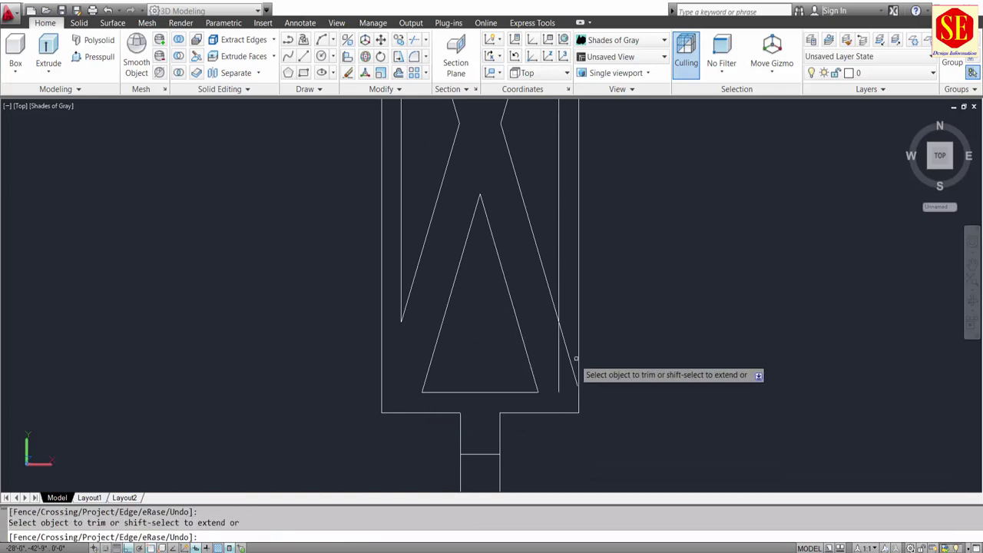
{"action": "left_click", "coordinate": [571, 359]}
{"action": "left_click", "coordinate": [558, 359]}
{"action": "scroll", "coordinate": [557, 361], "scroll_direction": "down", "scroll_amount": 4}
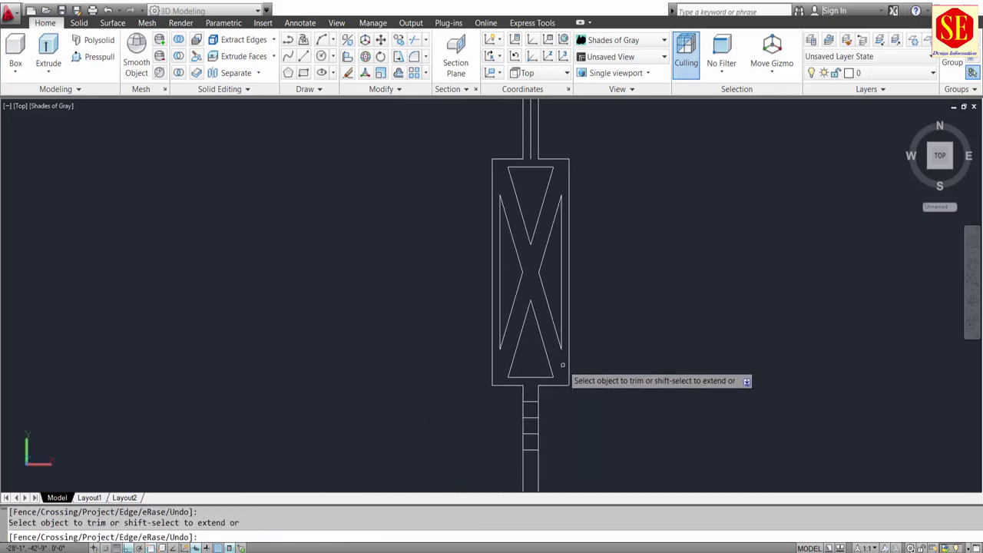
{"action": "key", "text": "Escape"}
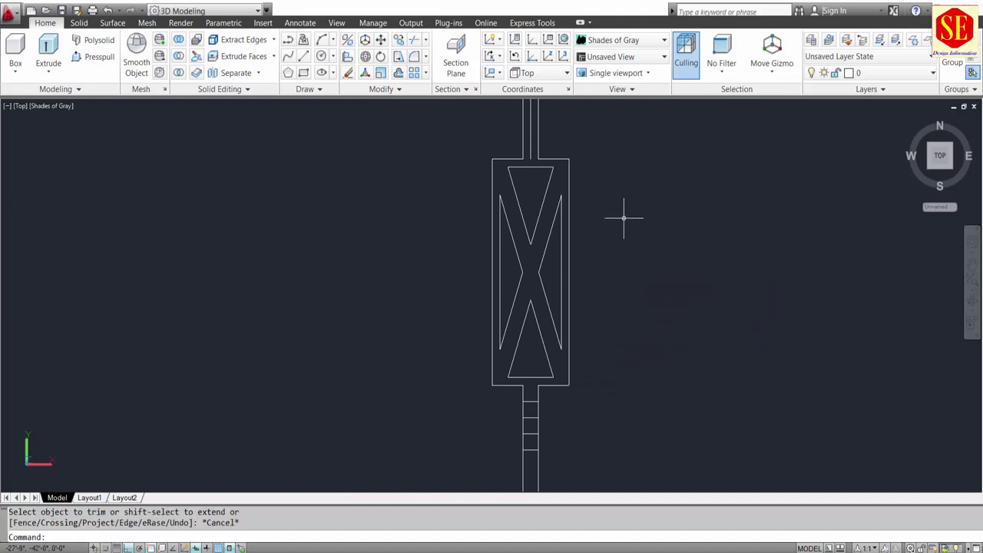
{"action": "scroll", "coordinate": [624, 218], "scroll_direction": "down", "scroll_amount": 2}
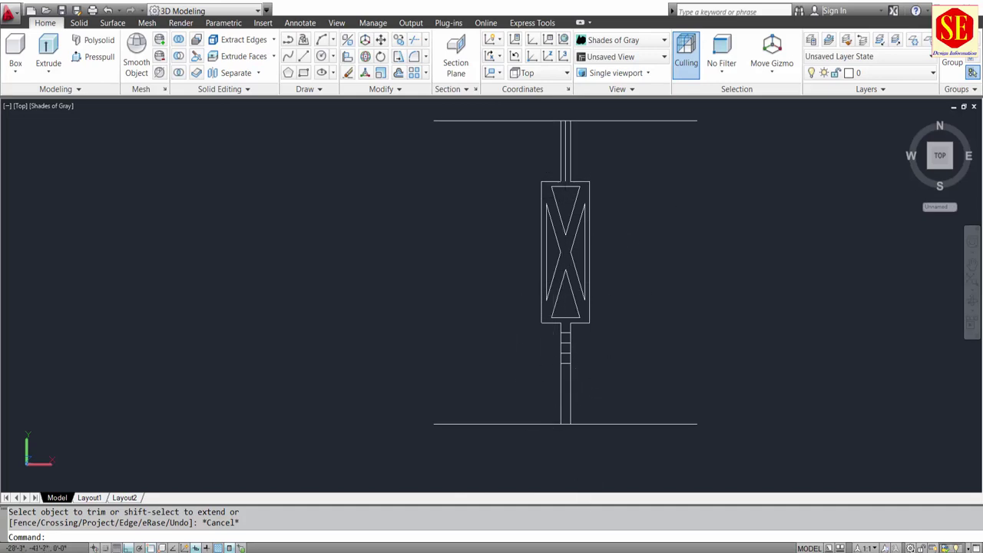
Erase the stray middle vertical line and trim away the top and bottom horizontal lines.
{"action": "left_click", "coordinate": [566, 154]}
{"action": "type", "text": "e"}
{"action": "key", "text": "Return"}
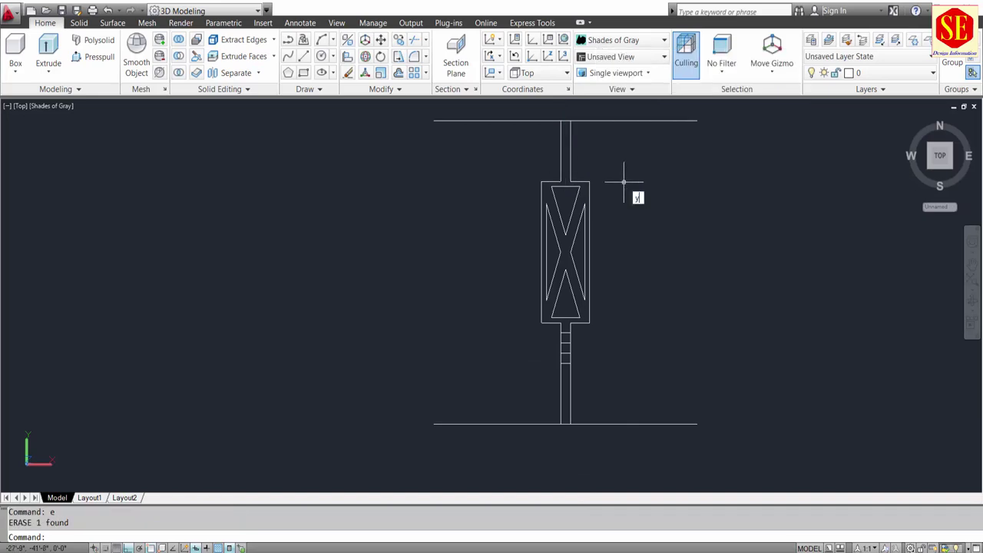
{"action": "key", "text": "Return"}
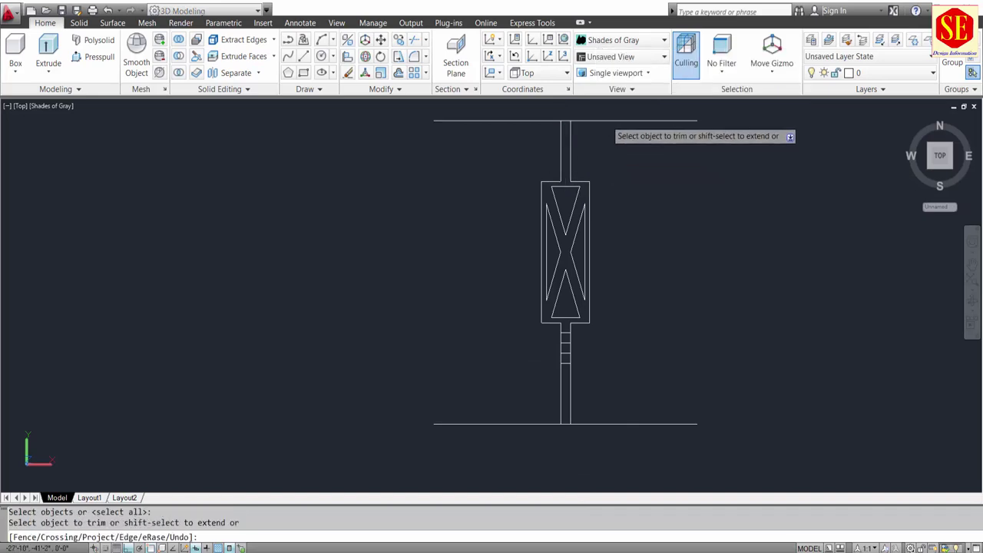
{"action": "key", "text": "Return"}
{"action": "left_click", "coordinate": [521, 119]}
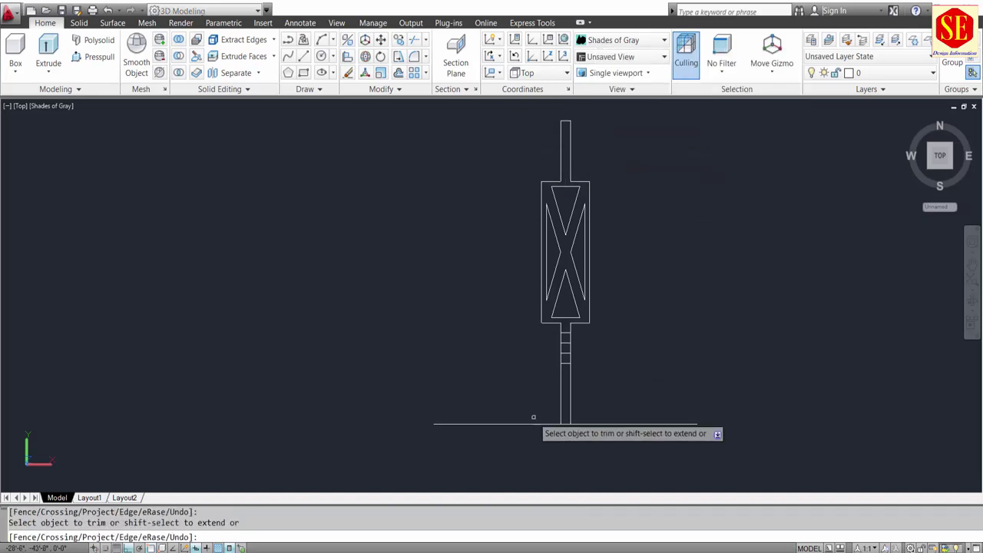
{"action": "left_click", "coordinate": [528, 425]}
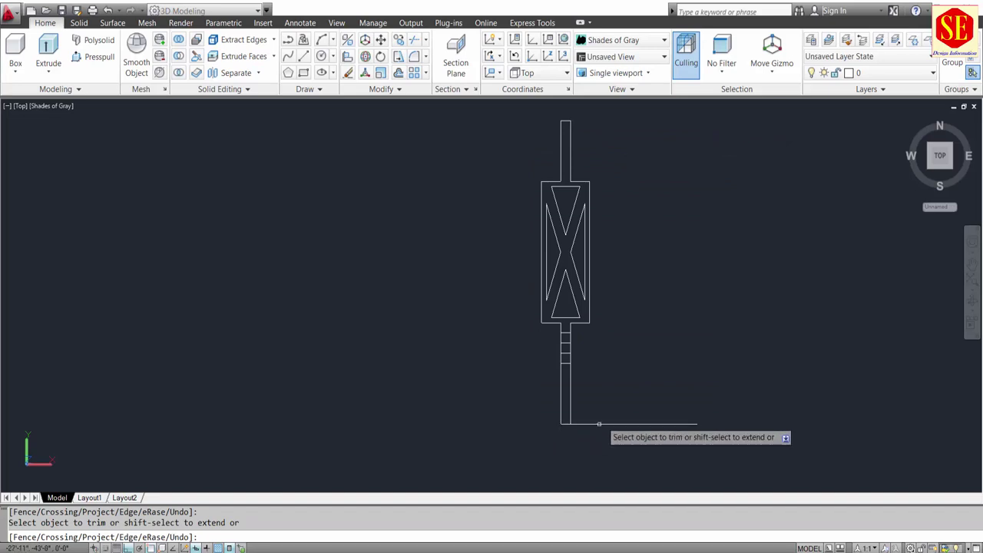
{"action": "key", "text": "Escape"}
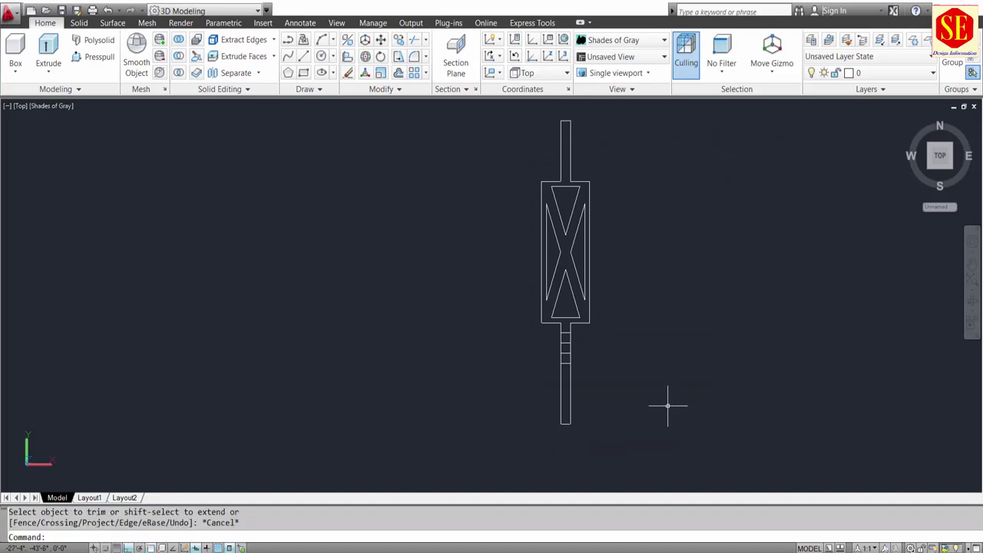
Window-select and delete the three short lines across the post.
{"action": "left_click", "coordinate": [645, 399]}
{"action": "key", "text": "Escape"}
{"action": "scroll", "coordinate": [572, 365], "scroll_direction": "up", "scroll_amount": 2}
{"action": "left_click", "coordinate": [562, 361]}
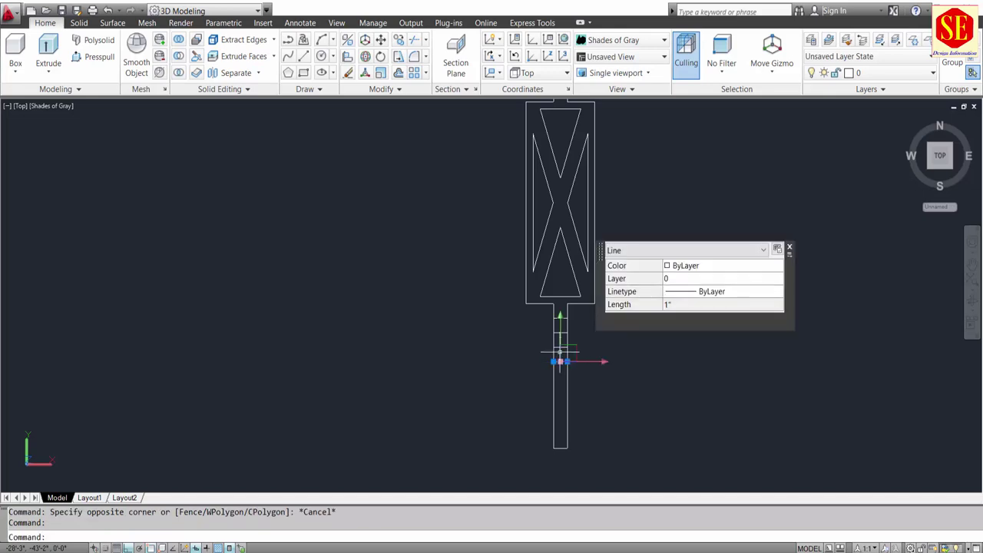
{"action": "key", "text": "Escape"}
{"action": "scroll", "coordinate": [560, 354], "scroll_direction": "up", "scroll_amount": 2}
{"action": "left_click", "coordinate": [563, 360]}
{"action": "left_click", "coordinate": [550, 293]}
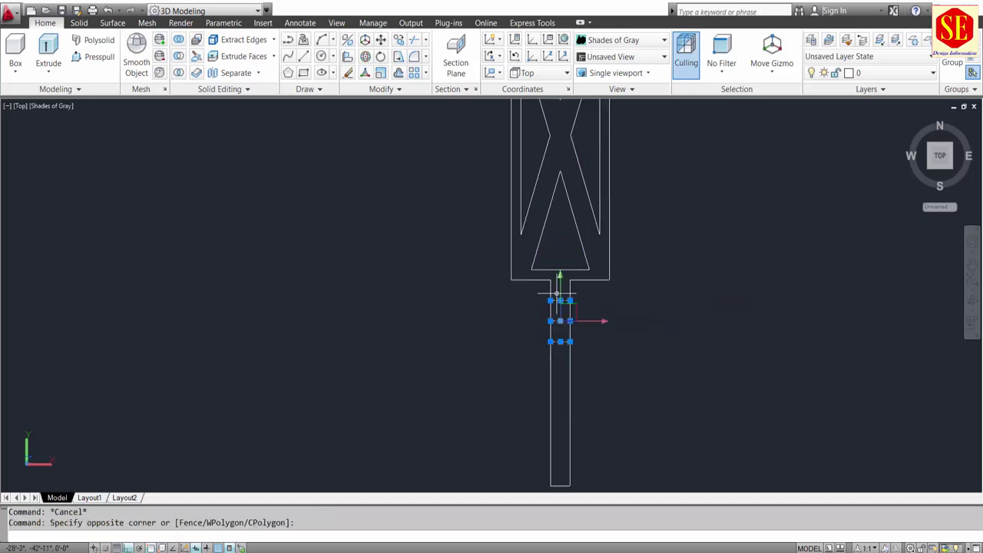
{"action": "key", "text": "Delete"}
{"action": "scroll", "coordinate": [549, 340], "scroll_direction": "down", "scroll_amount": 3}
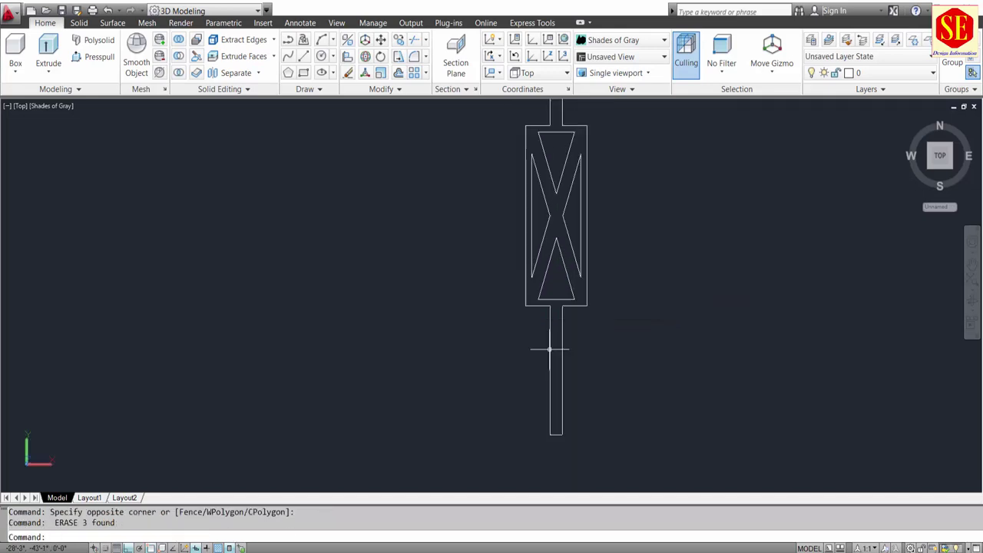
{"action": "middle_click_drag", "start_coordinate": [543, 274], "coordinate": [544, 296]}
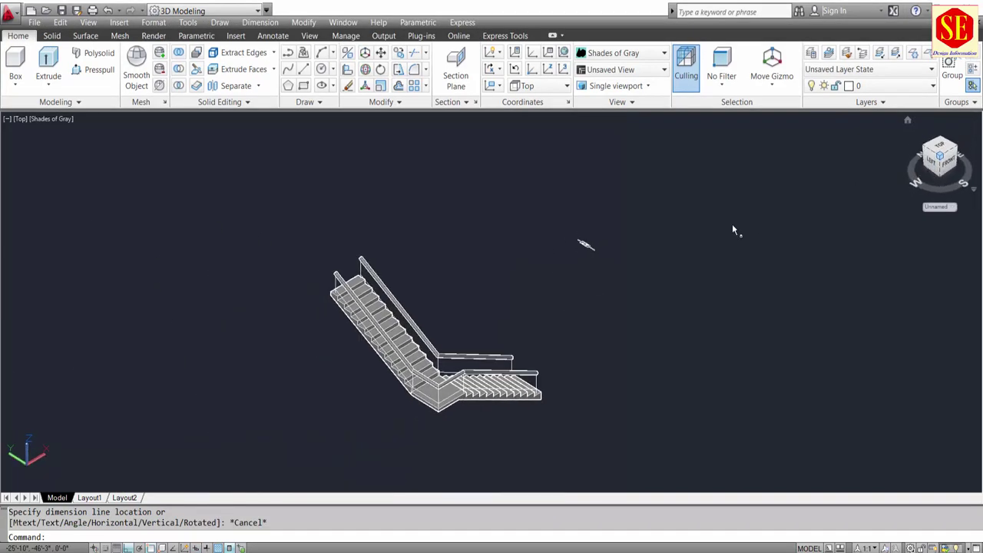
Presspull the panel-and-post outline into a thin solid baluster with crossed-brace openings.
{"action": "scroll", "coordinate": [545, 338], "scroll_direction": "down", "scroll_amount": 5}
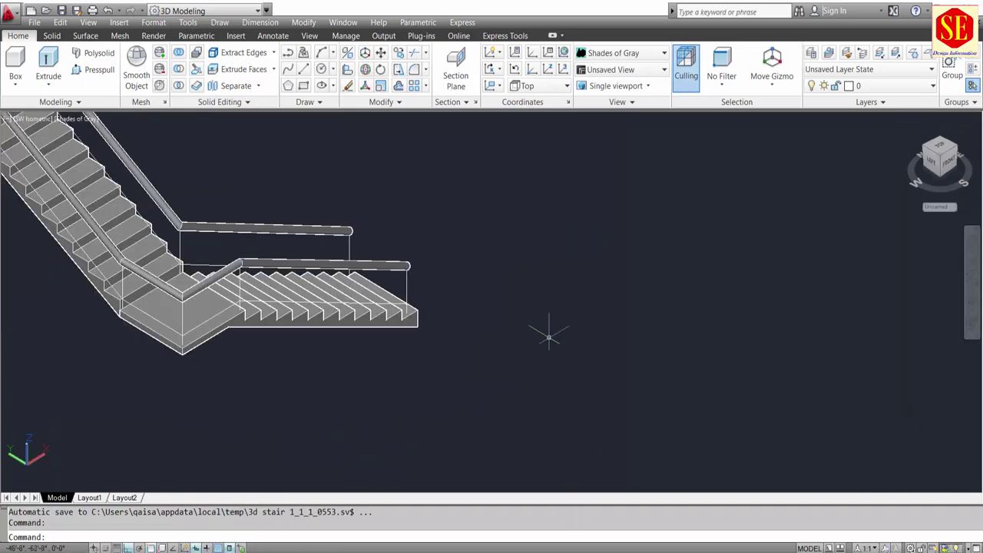
{"action": "scroll", "coordinate": [518, 224], "scroll_direction": "down", "scroll_amount": 3}
{"action": "scroll", "coordinate": [523, 354], "scroll_direction": "up", "scroll_amount": 4}
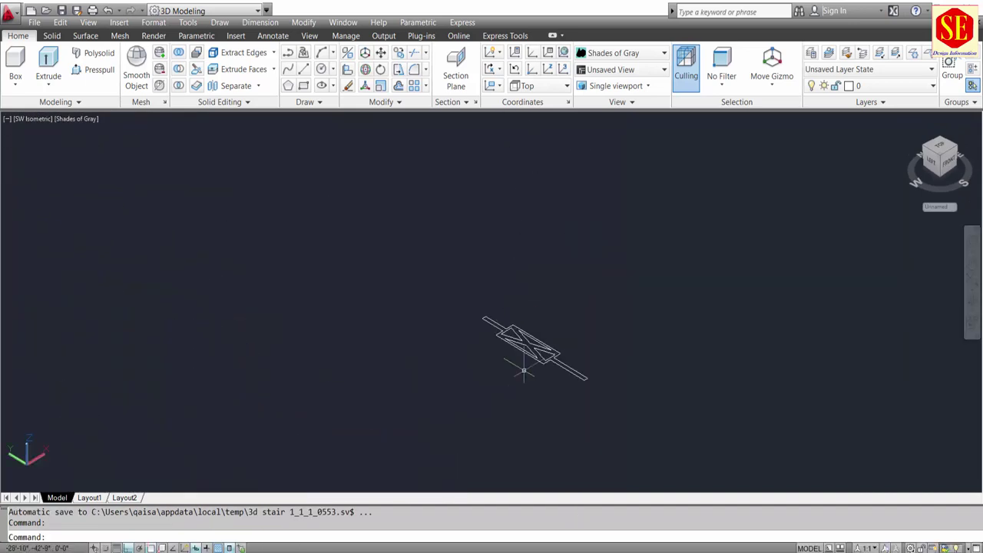
{"action": "scroll", "coordinate": [535, 343], "scroll_direction": "up", "scroll_amount": 1}
{"action": "scroll", "coordinate": [538, 313], "scroll_direction": "up", "scroll_amount": 2}
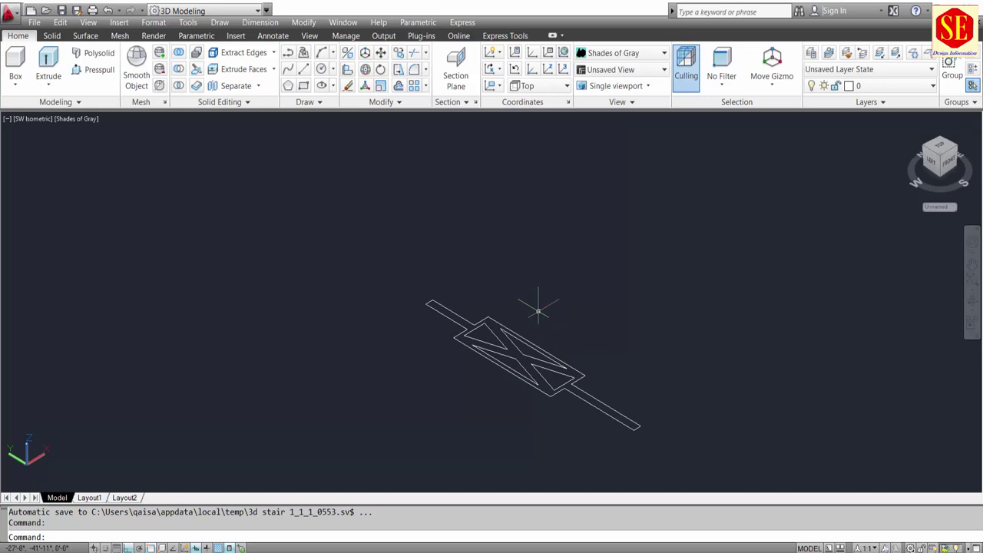
{"action": "left_click", "coordinate": [100, 70]}
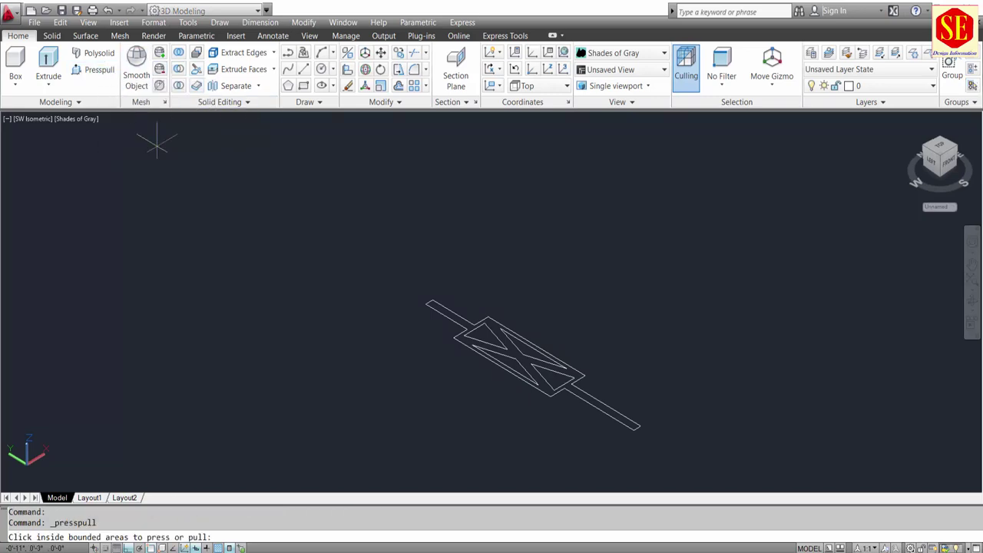
{"action": "left_click", "coordinate": [437, 301]}
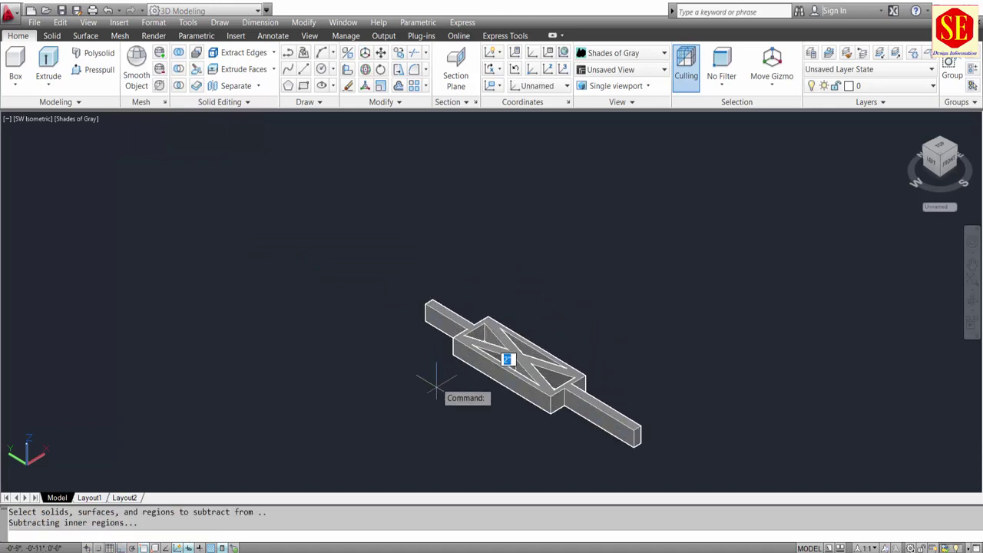
{"action": "middle_click_drag", "start_coordinate": [437, 382], "coordinate": [436, 337]}
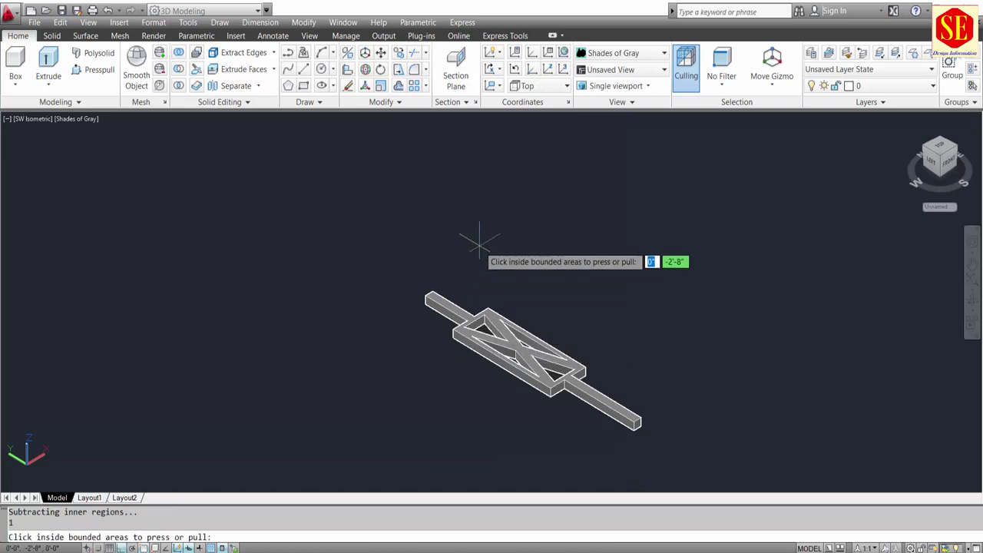
{"action": "key", "text": "Return"}
{"action": "scroll", "coordinate": [474, 337], "scroll_direction": "up", "scroll_amount": 2}
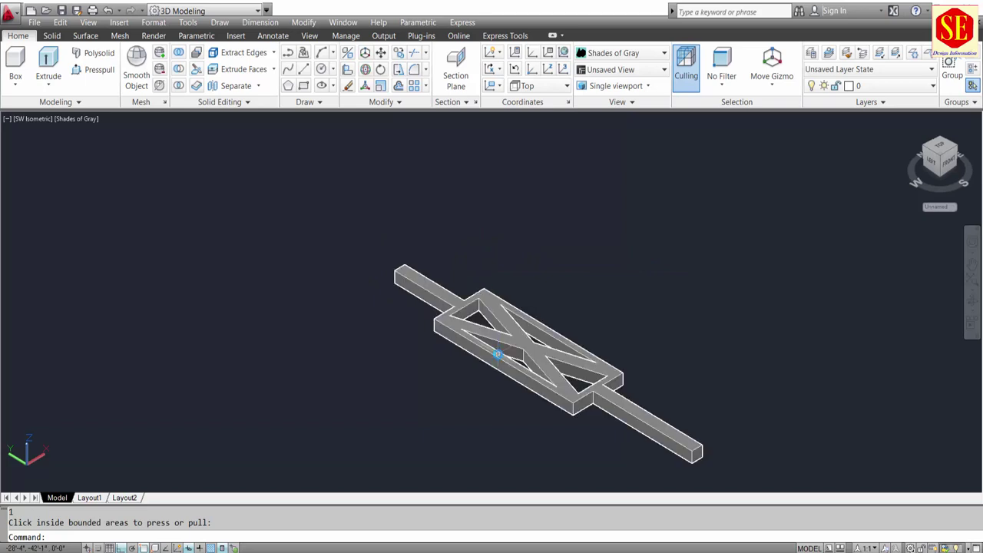
{"action": "scroll", "coordinate": [480, 336], "scroll_direction": "up", "scroll_amount": 1}
{"action": "scroll", "coordinate": [486, 336], "scroll_direction": "down", "scroll_amount": 2}
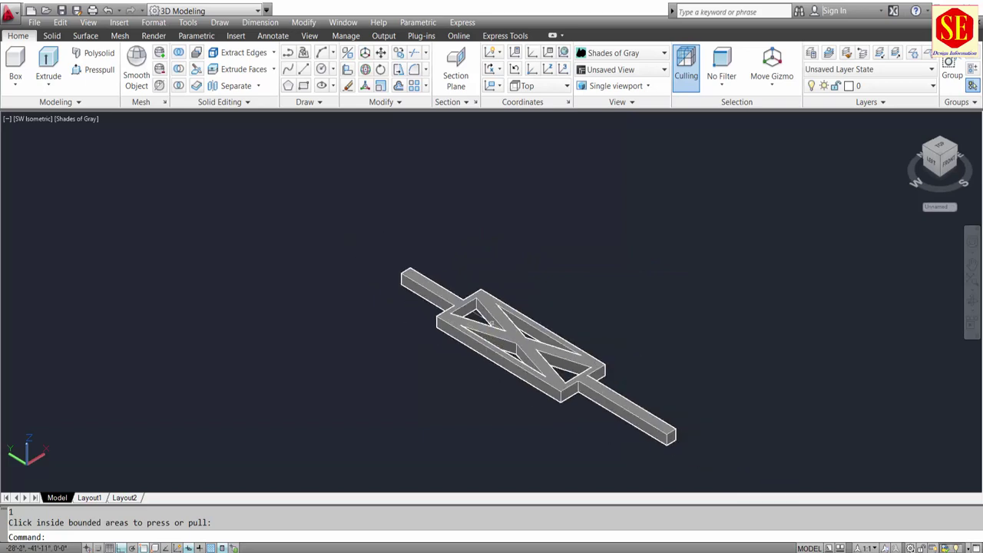
Rotate the panel solid in 3D so it stands upright.
{"action": "left_click", "coordinate": [368, 70]}
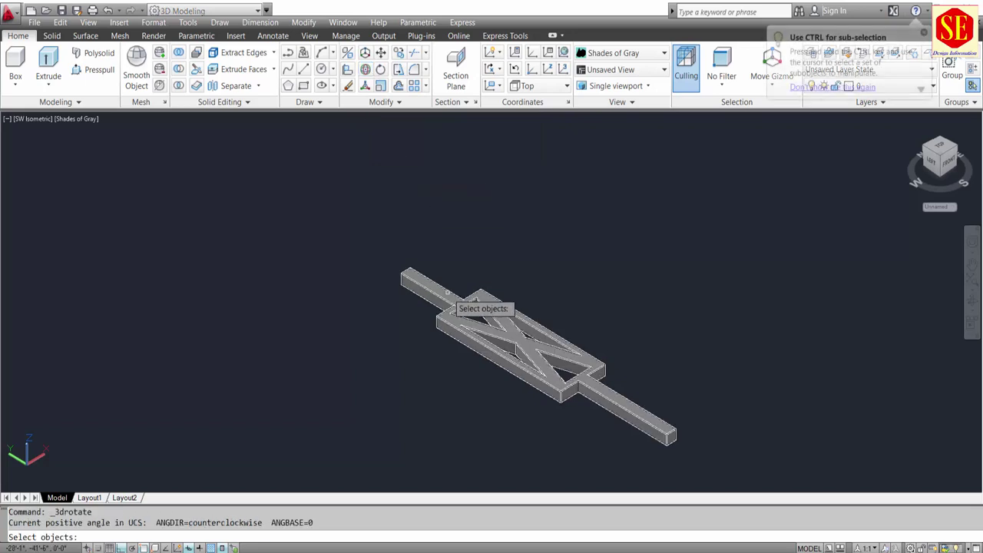
{"action": "left_click", "coordinate": [453, 301]}
{"action": "key", "text": "Return"}
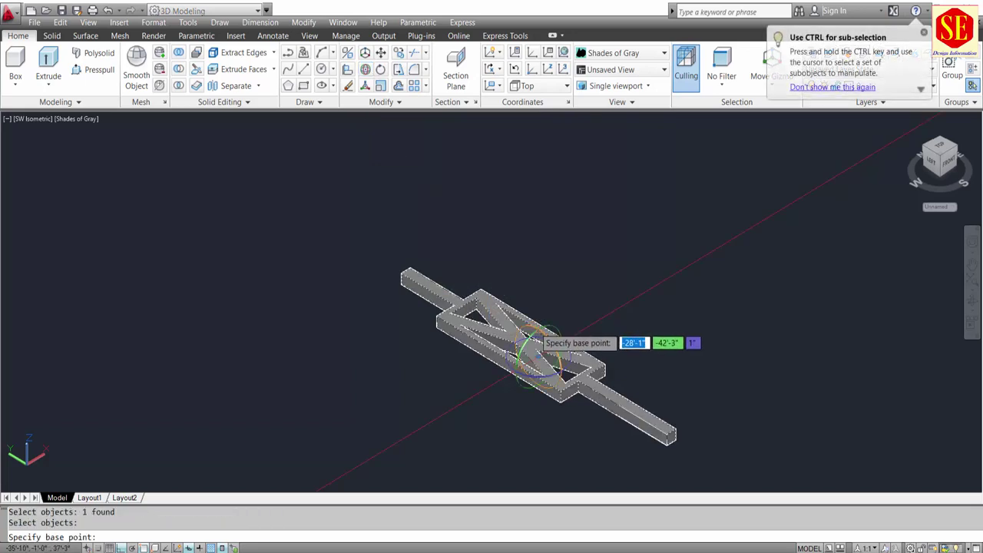
{"action": "left_click", "coordinate": [534, 331]}
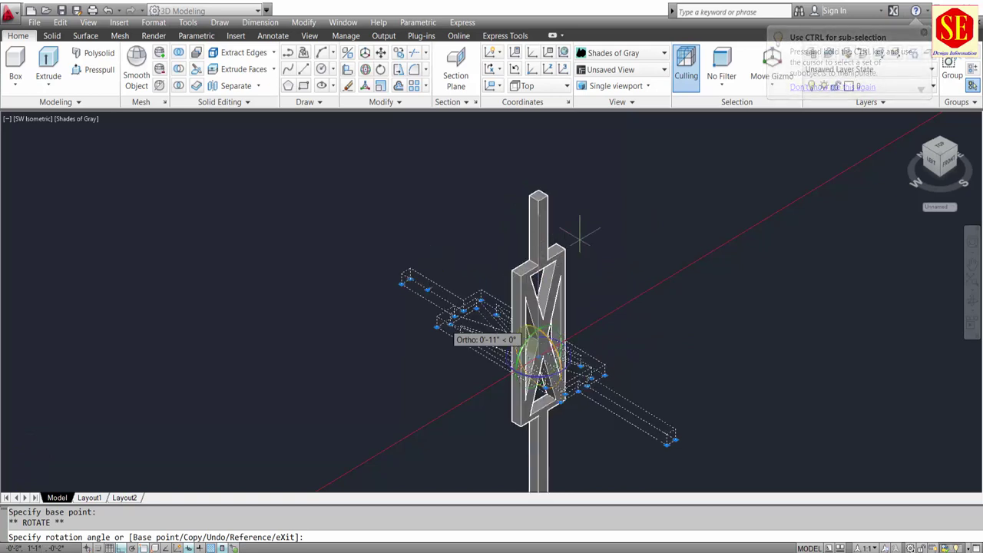
{"action": "key", "text": "Escape"}
{"action": "right_click", "coordinate": [624, 251]}
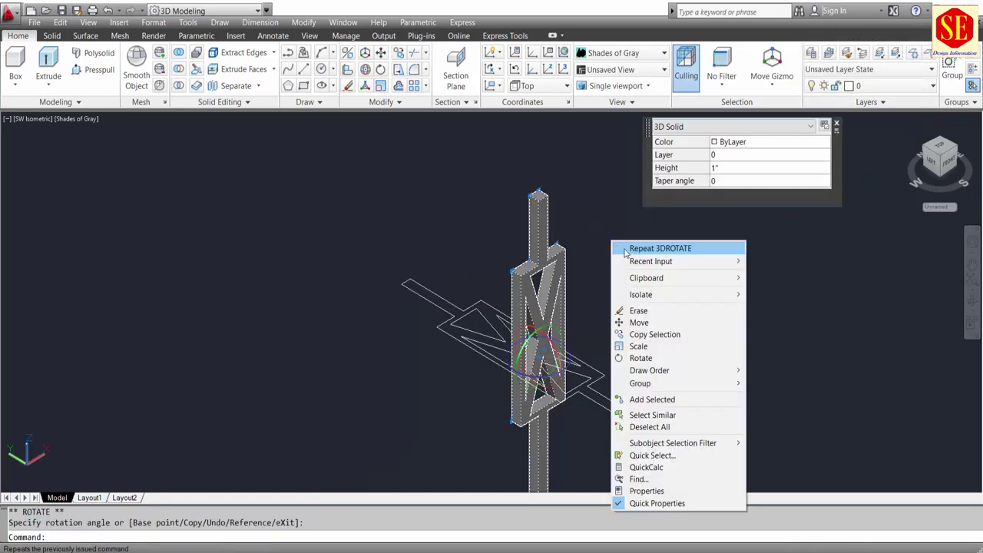
{"action": "key", "text": "Escape"}
{"action": "key", "text": "Escape"}
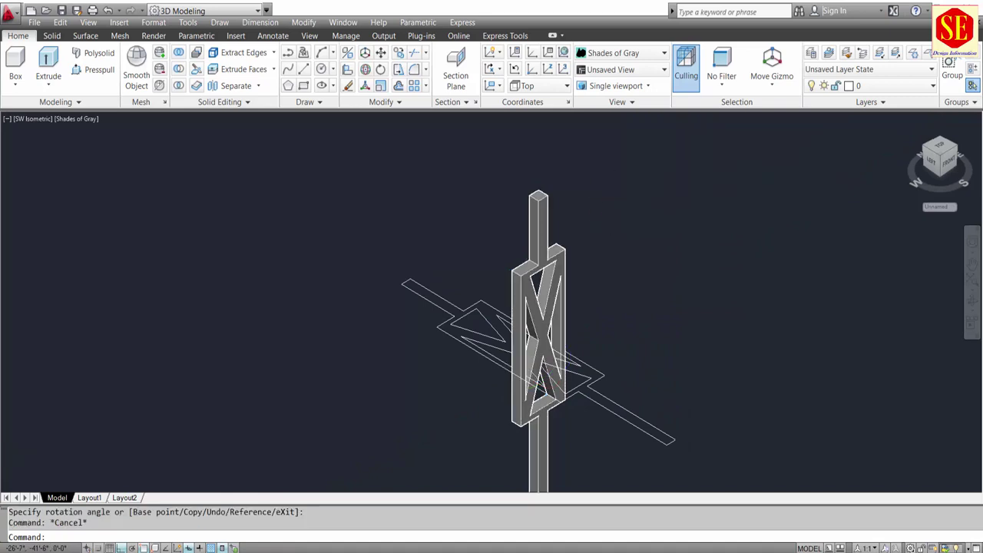
Cancel a first move attempt and orbit the model to a front-facing view.
{"action": "scroll", "coordinate": [613, 196], "scroll_direction": "down", "scroll_amount": 3}
{"action": "key", "text": "Return"}
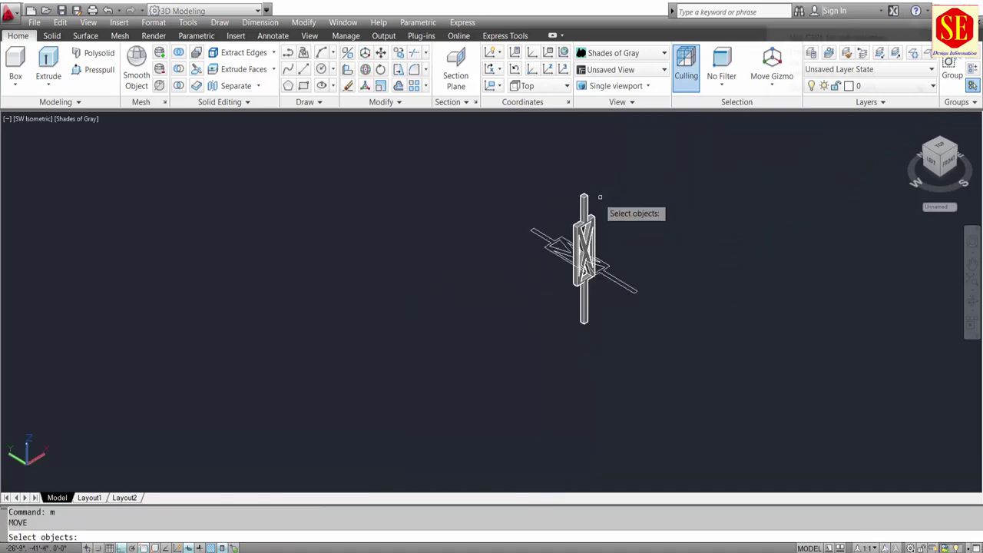
{"action": "left_click", "coordinate": [586, 202]}
{"action": "key", "text": "Return"}
{"action": "left_click", "coordinate": [687, 209]}
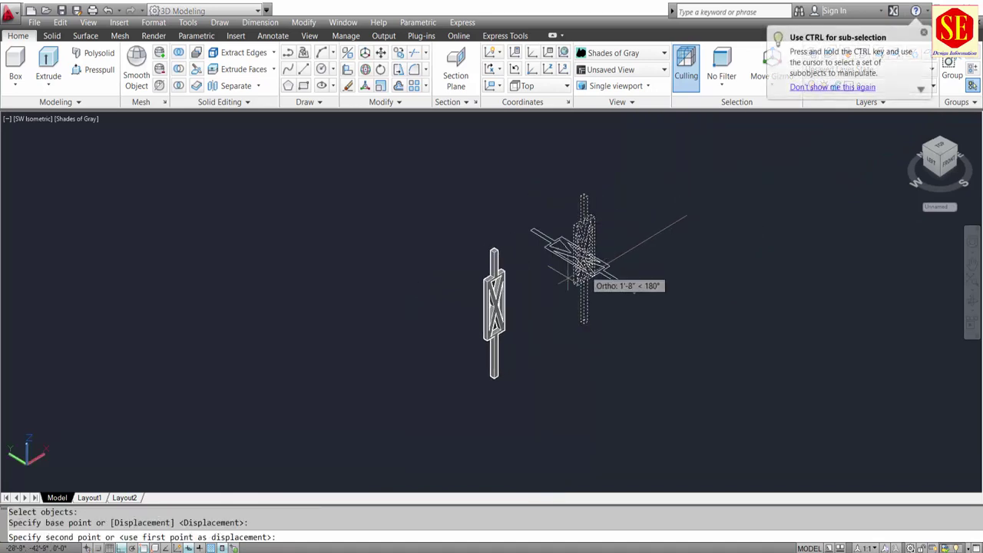
{"action": "key", "text": "Escape"}
{"action": "middle_click_drag", "start_coordinate": [571, 325], "coordinate": [570, 223]}
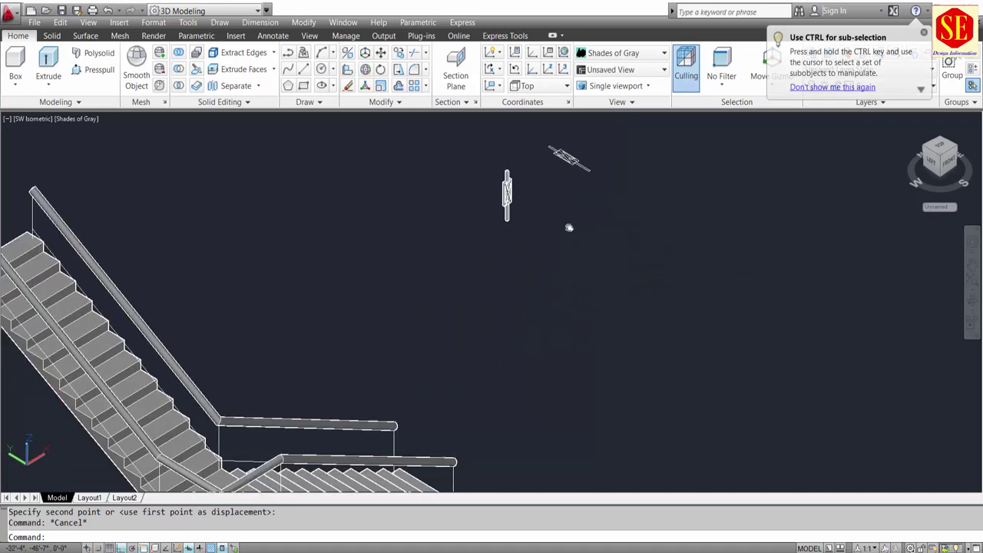
{"action": "scroll", "coordinate": [569, 225], "scroll_direction": "down", "scroll_amount": 2}
{"action": "scroll", "coordinate": [568, 225], "scroll_direction": "up", "scroll_amount": 1}
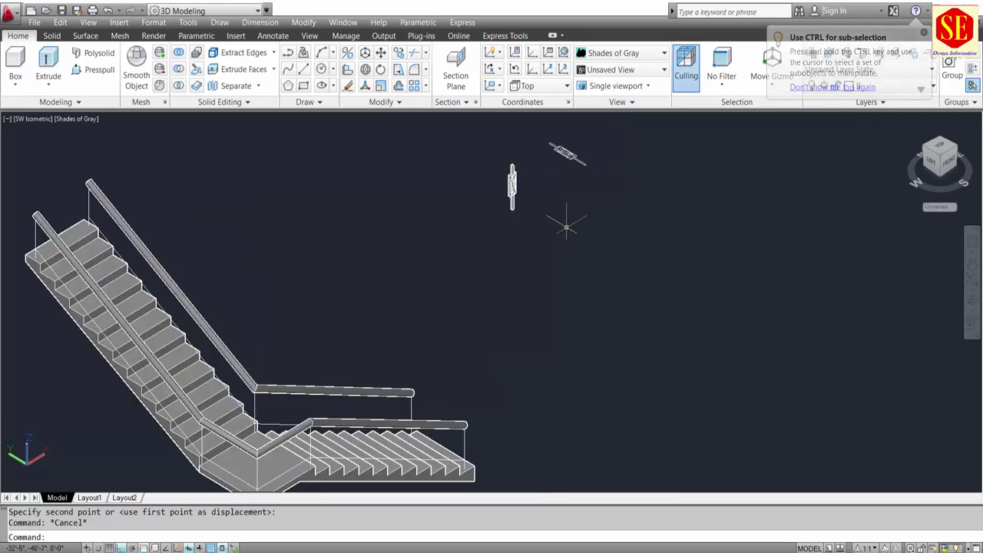
{"action": "middle_click_drag", "start_coordinate": [610, 254], "coordinate": [615, 267], "text": "shift"}
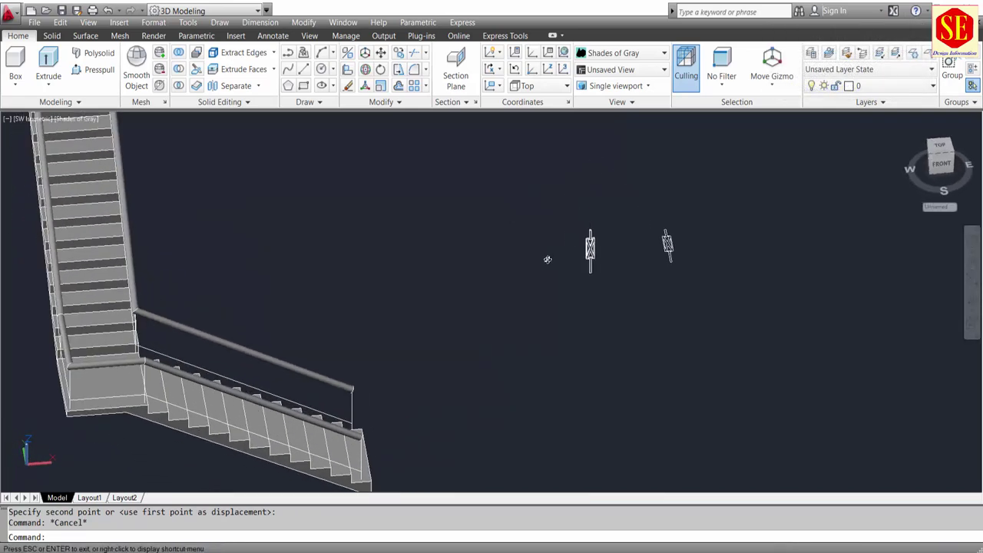
{"action": "type", "text": "m"}
Move the left baluster with Ortho off to near the lower railing end.
{"action": "key", "text": "Return"}
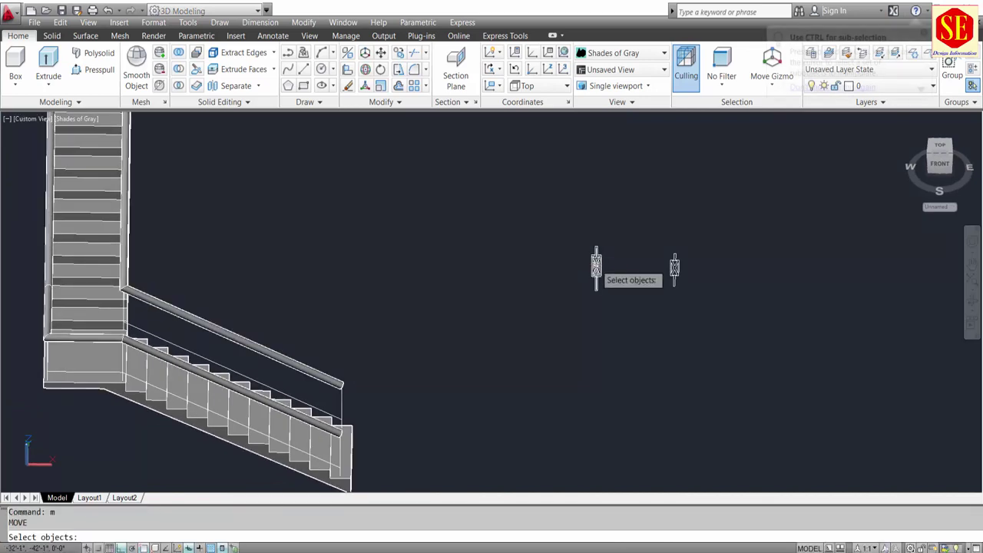
{"action": "left_click", "coordinate": [596, 267]}
{"action": "key", "text": "Return"}
{"action": "left_click", "coordinate": [651, 335]}
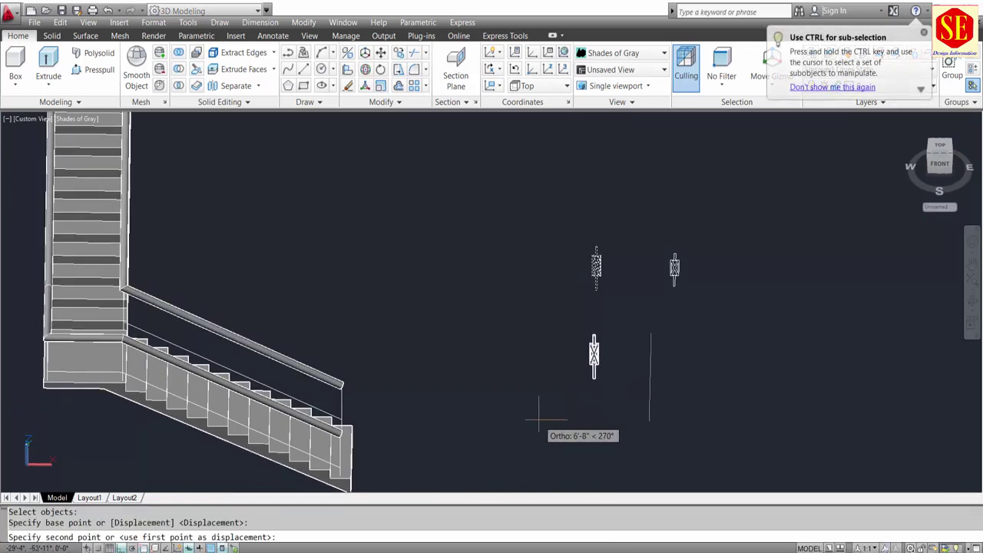
{"action": "key", "text": "F8"}
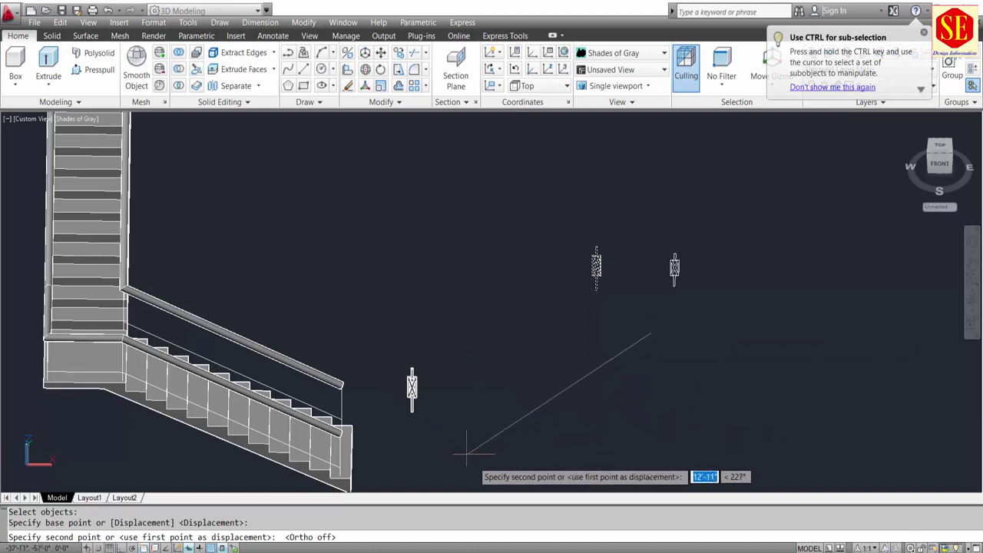
{"action": "left_click", "coordinate": [476, 455]}
{"action": "key", "text": "Escape"}
{"action": "scroll", "coordinate": [449, 424], "scroll_direction": "up", "scroll_amount": 3}
{"action": "type", "text": "c"}
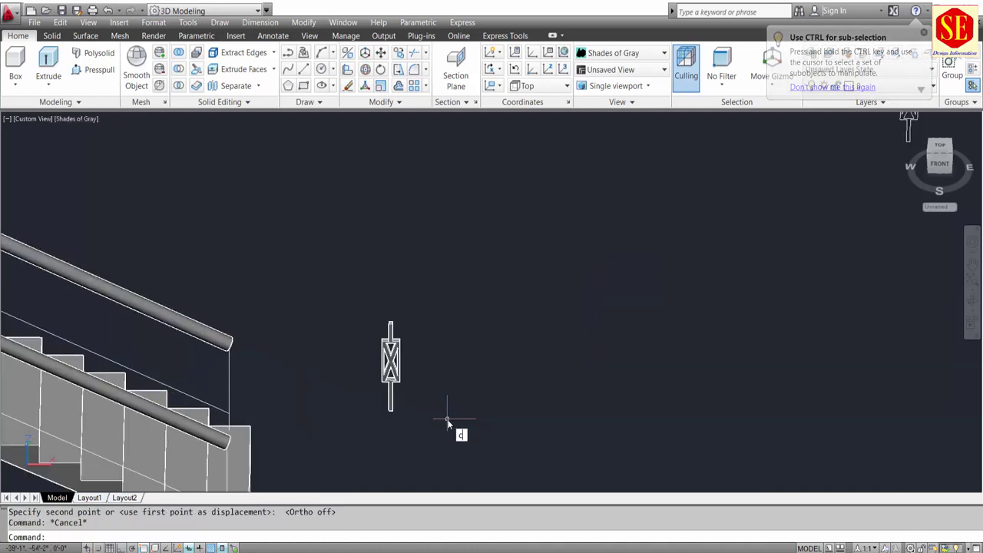
{"action": "type", "text": "o"}
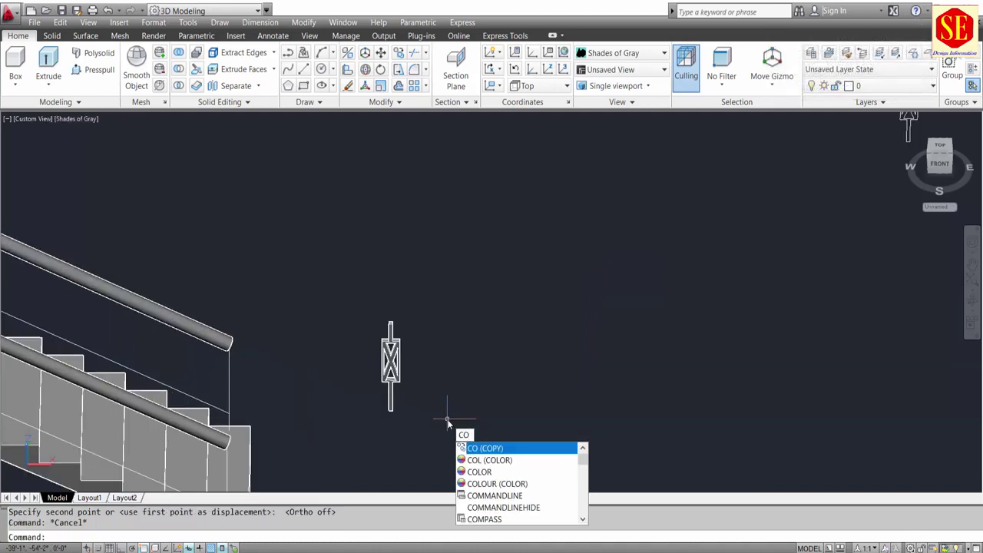
Copy the baluster twice to the right, making a row of three.
{"action": "key", "text": "Return"}
{"action": "left_click", "coordinate": [393, 373]}
{"action": "key", "text": "Return"}
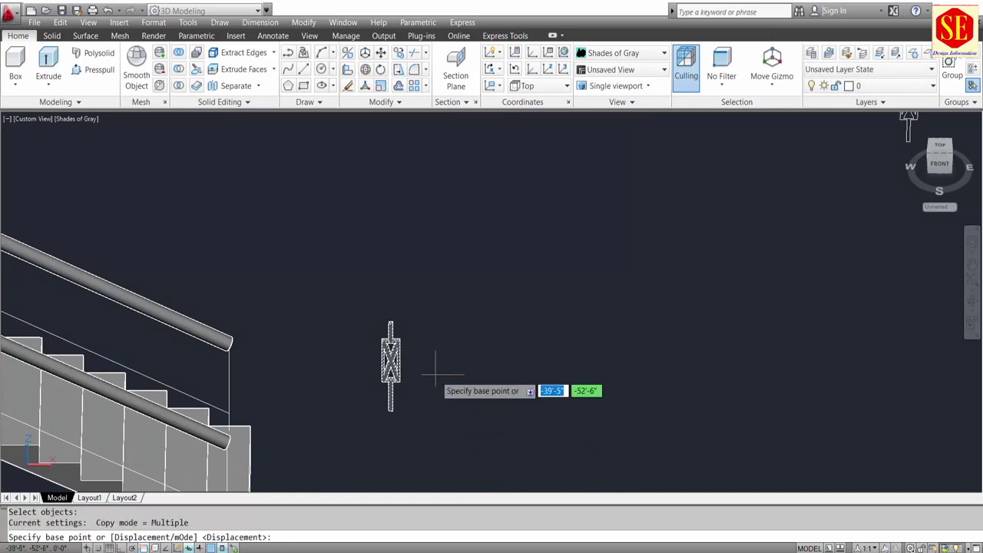
{"action": "left_click", "coordinate": [436, 374]}
{"action": "left_click", "coordinate": [545, 372]}
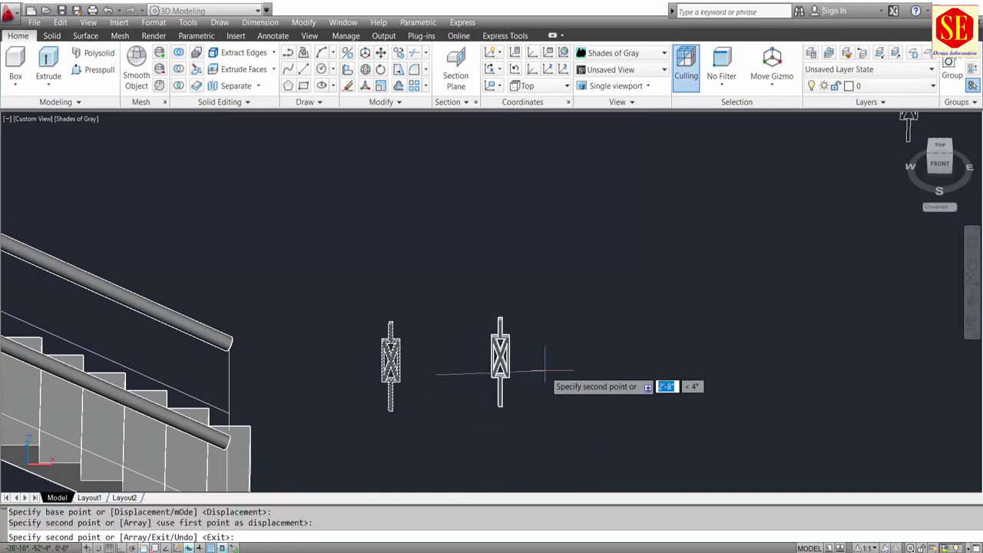
{"action": "left_click", "coordinate": [678, 374]}
{"action": "key", "text": "Escape"}
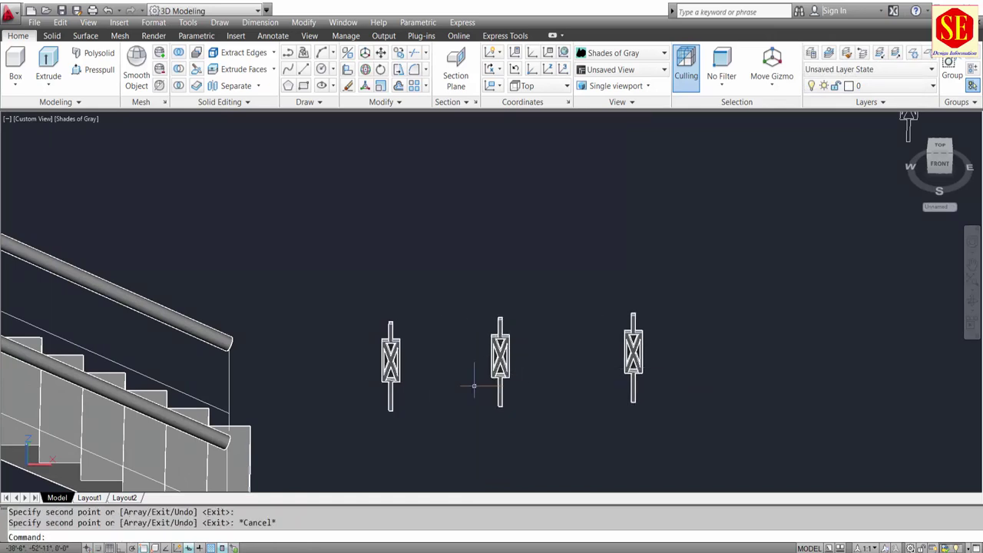
Copy a railing line at the end of the stair railing.
{"action": "middle_click_drag", "start_coordinate": [469, 390], "coordinate": [495, 325]}
{"action": "scroll", "coordinate": [256, 361], "scroll_direction": "up", "scroll_amount": 2}
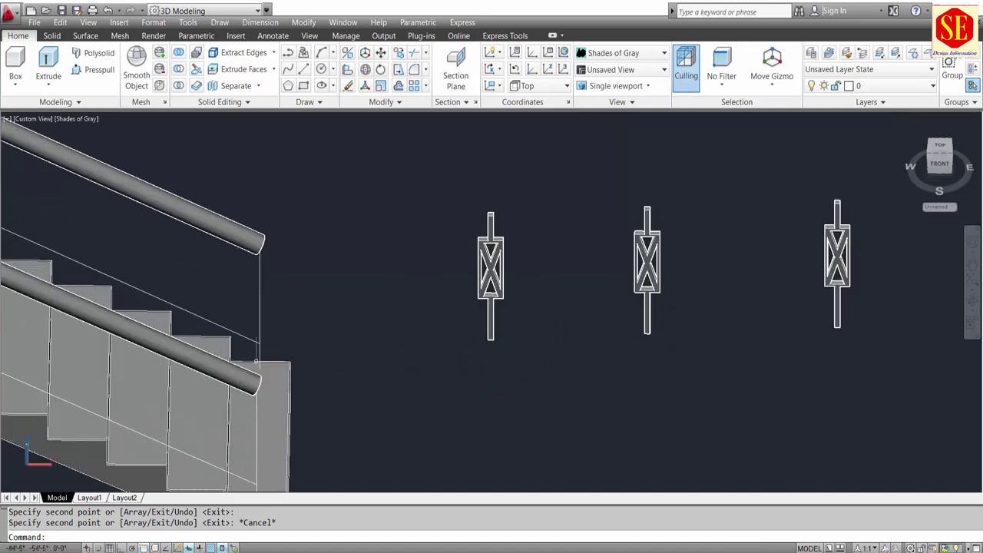
{"action": "scroll", "coordinate": [279, 374], "scroll_direction": "up", "scroll_amount": 2}
{"action": "scroll", "coordinate": [228, 295], "scroll_direction": "down", "scroll_amount": 2}
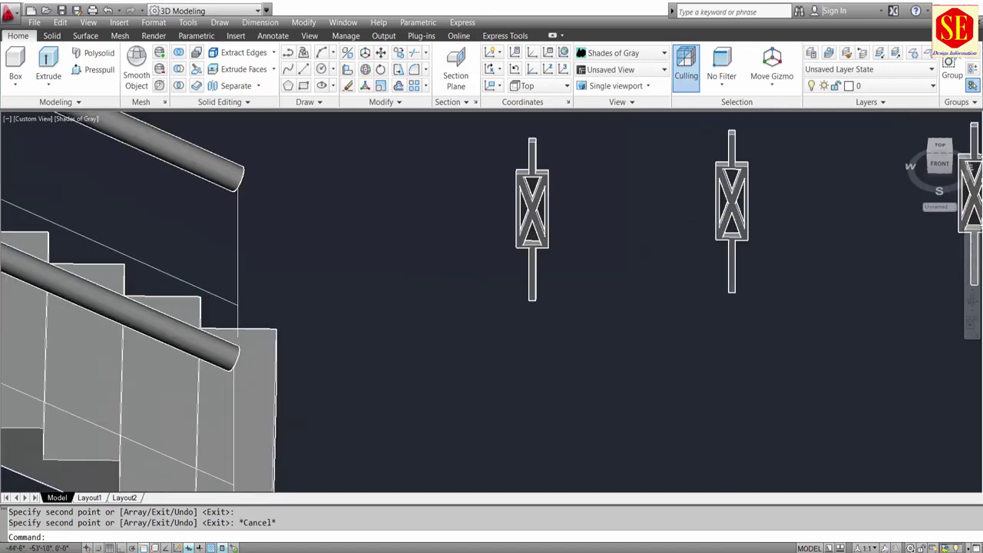
{"action": "scroll", "coordinate": [228, 295], "scroll_direction": "down", "scroll_amount": 2}
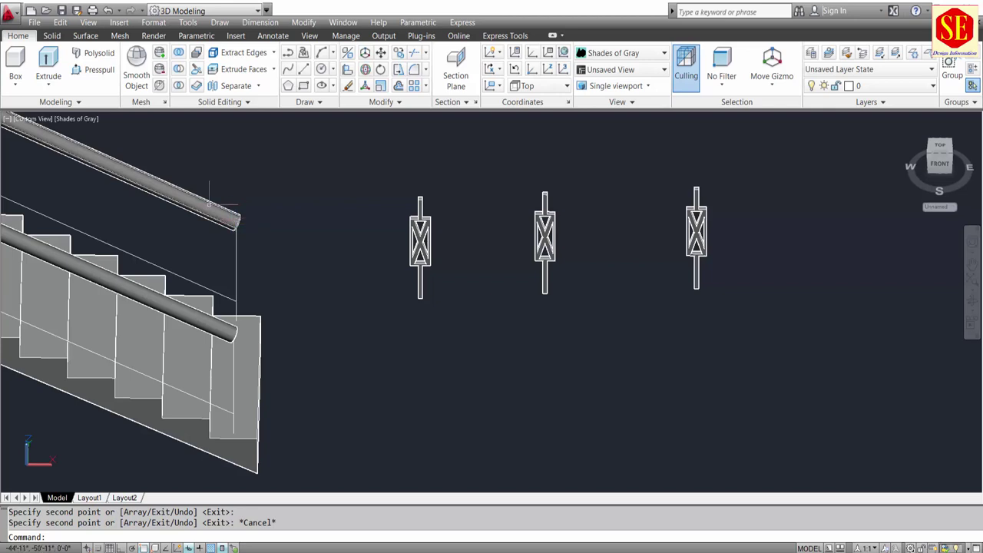
{"action": "type", "text": "o"}
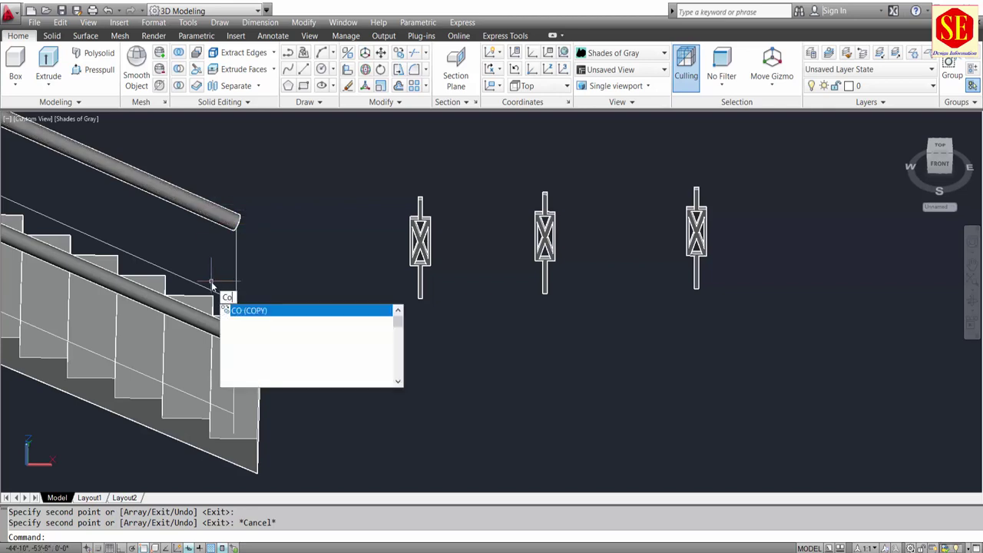
{"action": "key", "text": "Return"}
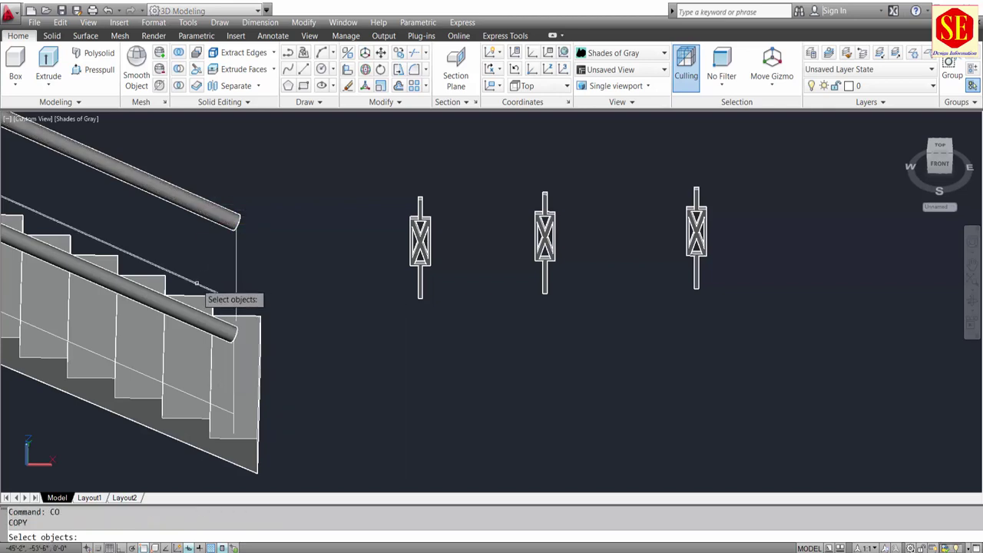
{"action": "left_click", "coordinate": [197, 285]}
{"action": "key", "text": "Return"}
{"action": "left_click", "coordinate": [236, 296]}
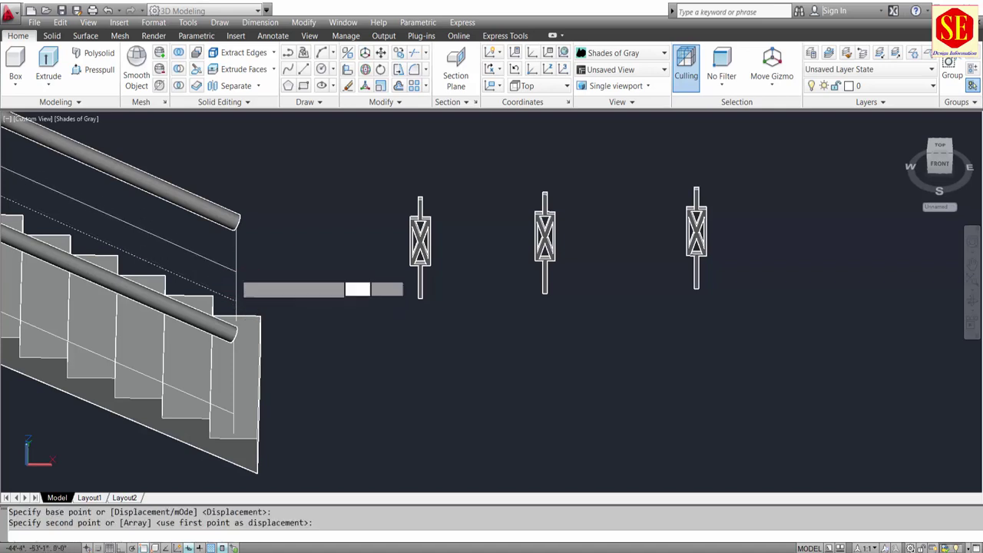
{"action": "key", "text": "Return"}
{"action": "key", "text": "Escape"}
Select a railing 3D polyline and orbit the model to view another side.
{"action": "scroll", "coordinate": [272, 259], "scroll_direction": "down", "scroll_amount": 3}
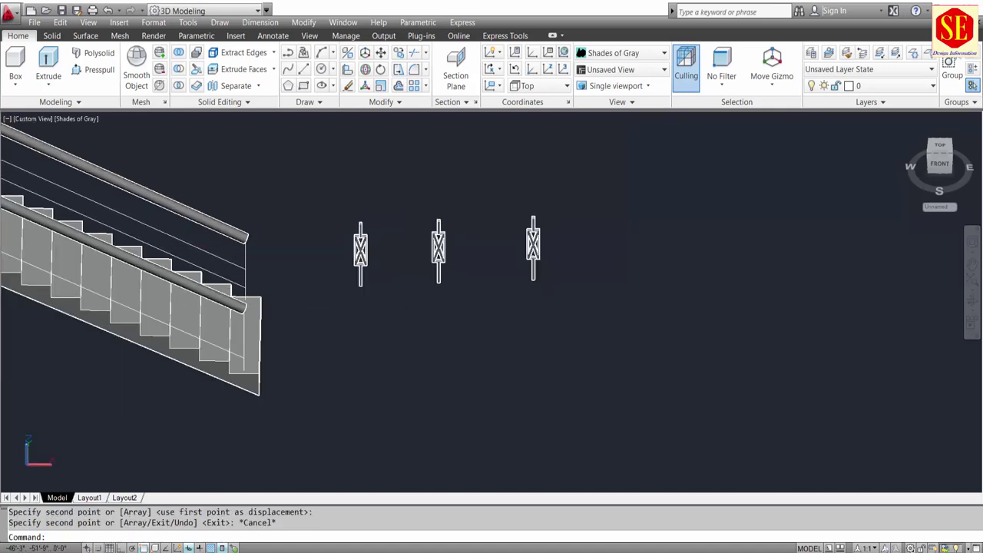
{"action": "left_click", "coordinate": [198, 239]}
{"action": "scroll", "coordinate": [332, 305], "scroll_direction": "down", "scroll_amount": 2}
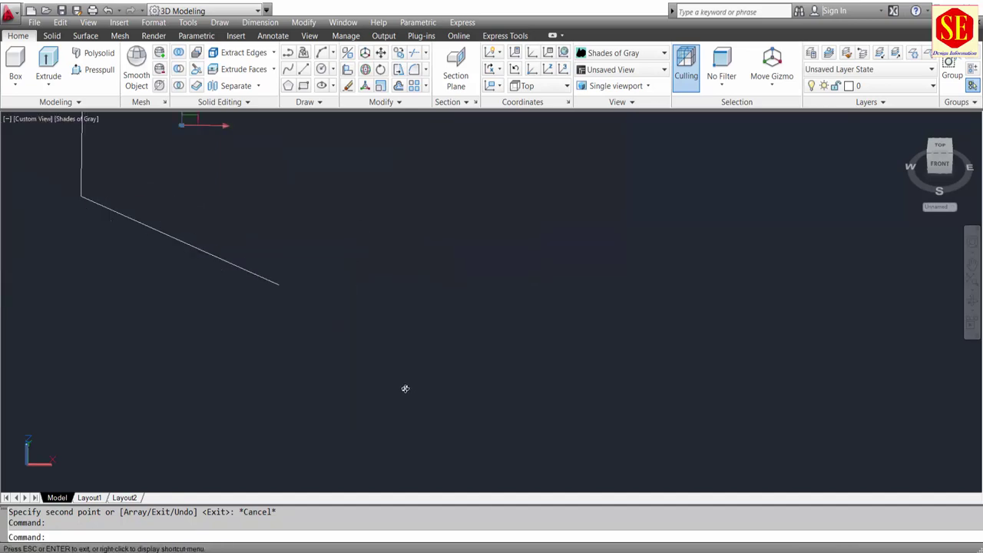
{"action": "mouse_move", "coordinate": [404, 382]}
{"action": "middle_mouse_down", "text": "shift"}
{"action": "mouse_move", "coordinate": [338, 384]}
{"action": "mouse_move", "coordinate": [331, 367]}
{"action": "mouse_move", "coordinate": [287, 358]}
{"action": "middle_mouse_up", "text": "shift"}
{"action": "scroll", "coordinate": [338, 385], "scroll_direction": "down", "scroll_amount": 3}
{"action": "scroll", "coordinate": [301, 251], "scroll_direction": "up", "scroll_amount": 5}
Start ALIGN on the left baluster panel, mapping its top to the handrail end.
{"action": "key", "text": "Escape"}
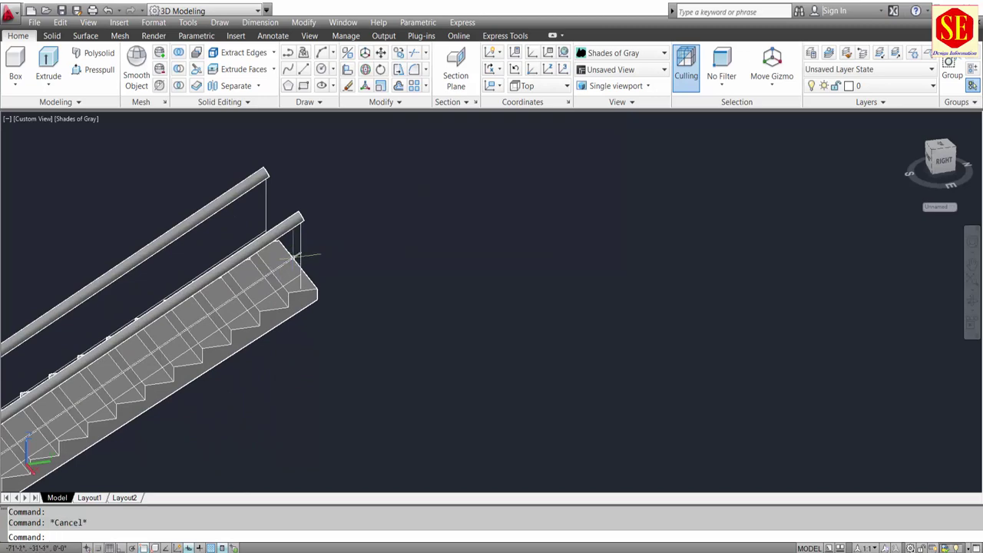
{"action": "scroll", "coordinate": [318, 318], "scroll_direction": "down", "scroll_amount": 5}
{"action": "scroll", "coordinate": [318, 318], "scroll_direction": "up", "scroll_amount": 1}
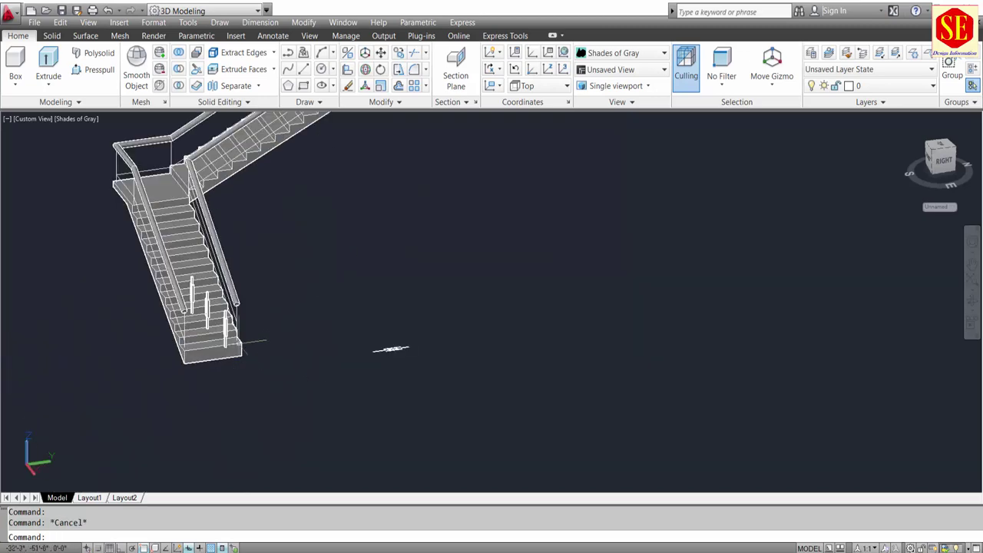
{"action": "middle_click_drag", "start_coordinate": [391, 349], "coordinate": [467, 353]}
{"action": "middle_click_drag", "start_coordinate": [276, 382], "coordinate": [315, 361], "text": "shift"}
{"action": "scroll", "coordinate": [330, 369], "scroll_direction": "up", "scroll_amount": 2}
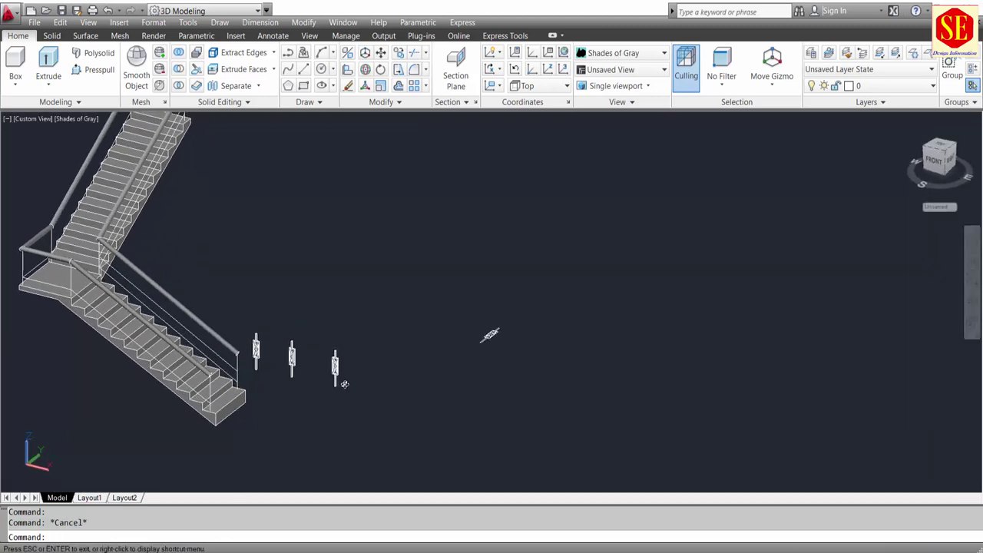
{"action": "scroll", "coordinate": [331, 369], "scroll_direction": "up", "scroll_amount": 1}
{"action": "scroll", "coordinate": [500, 333], "scroll_direction": "up", "scroll_amount": 3}
{"action": "type", "text": "A"}
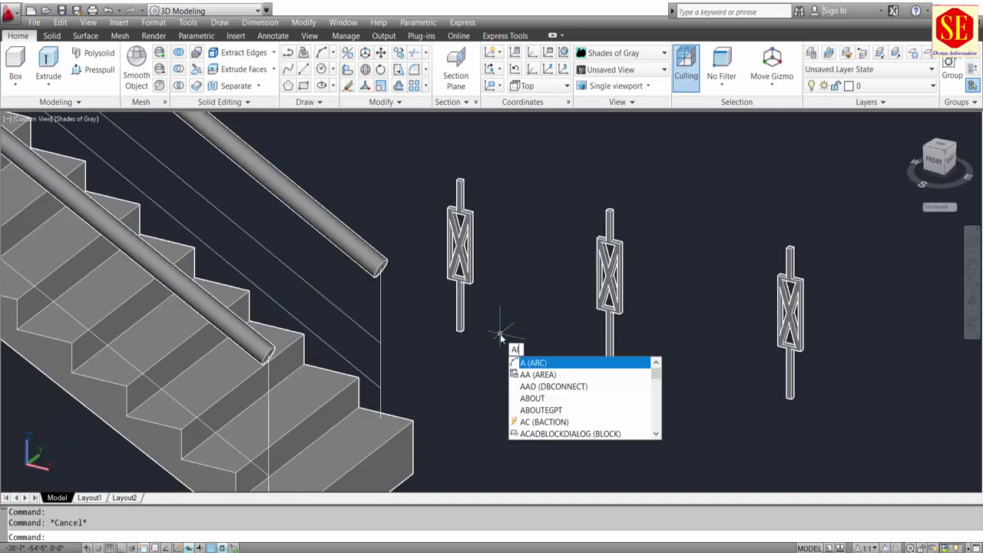
{"action": "type", "text": "l"}
{"action": "key", "text": "Return"}
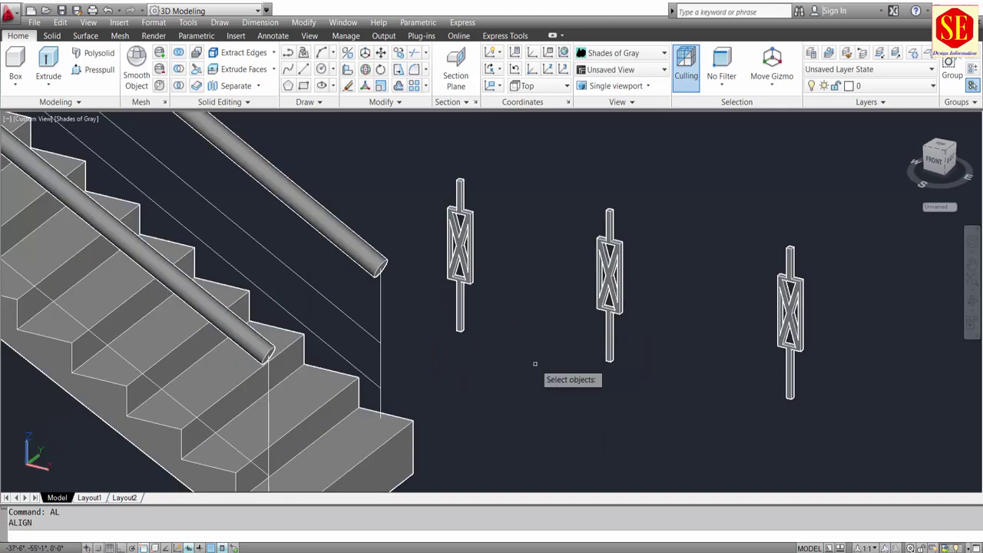
{"action": "left_click", "coordinate": [470, 269]}
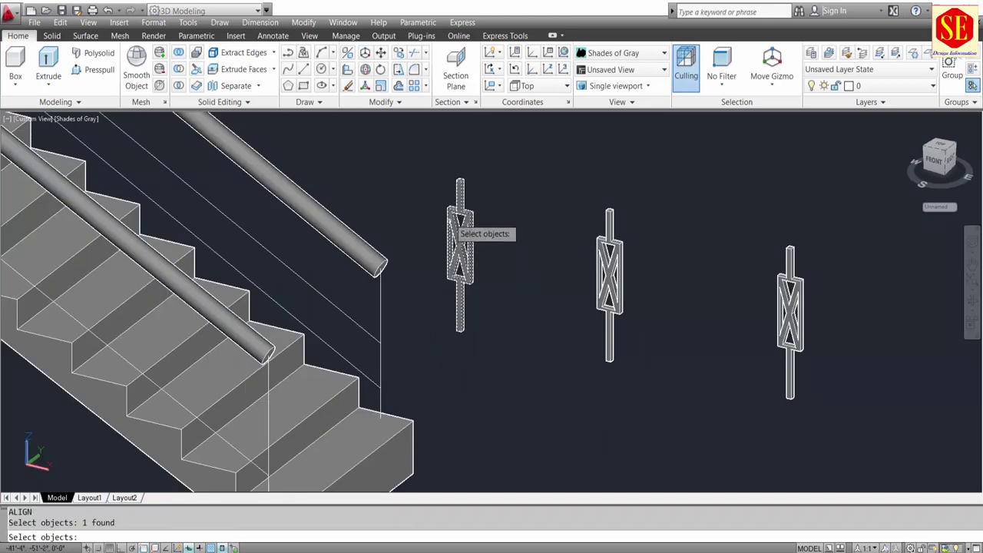
{"action": "key", "text": "Return"}
{"action": "left_click", "coordinate": [459, 179]}
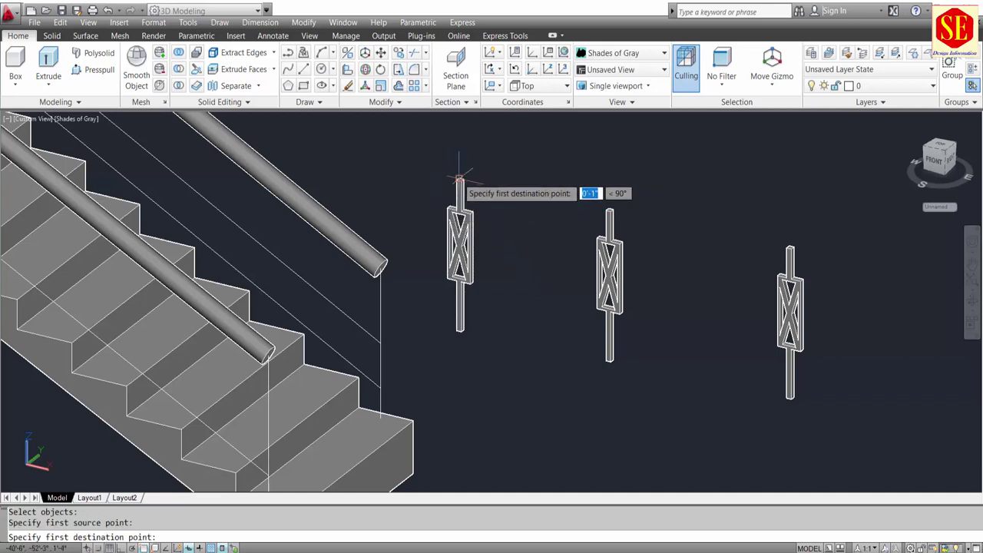
{"action": "left_click", "coordinate": [378, 268]}
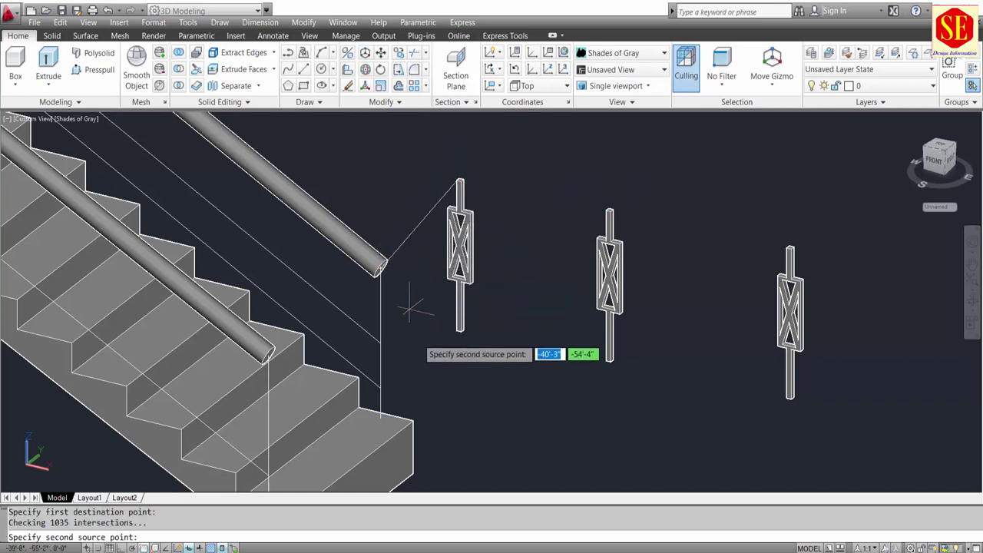
Map the baluster's bottom to the stair corner and scale it to fit.
{"action": "scroll", "coordinate": [458, 332], "scroll_direction": "up", "scroll_amount": 1}
{"action": "left_click", "coordinate": [461, 332]}
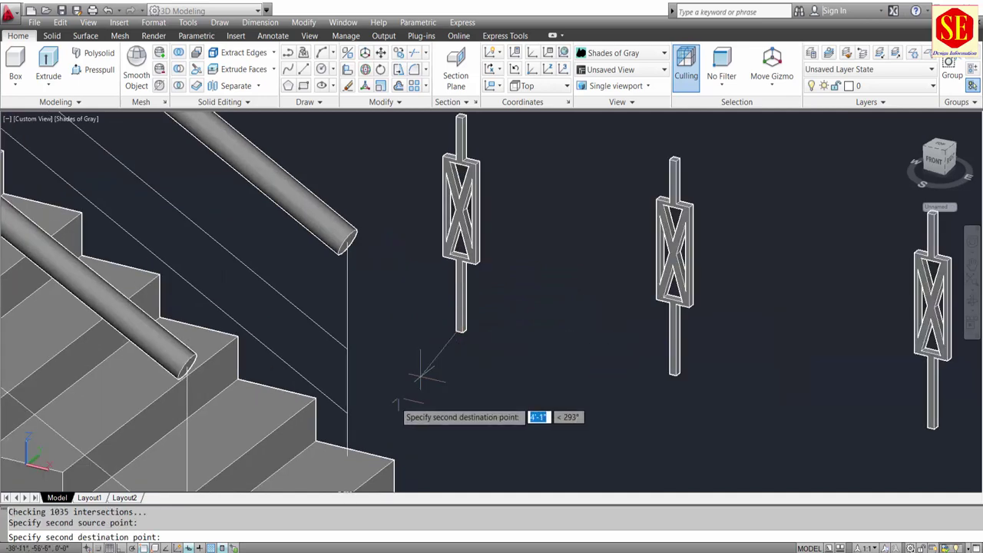
{"action": "left_click", "coordinate": [348, 450]}
{"action": "key", "text": "Return"}
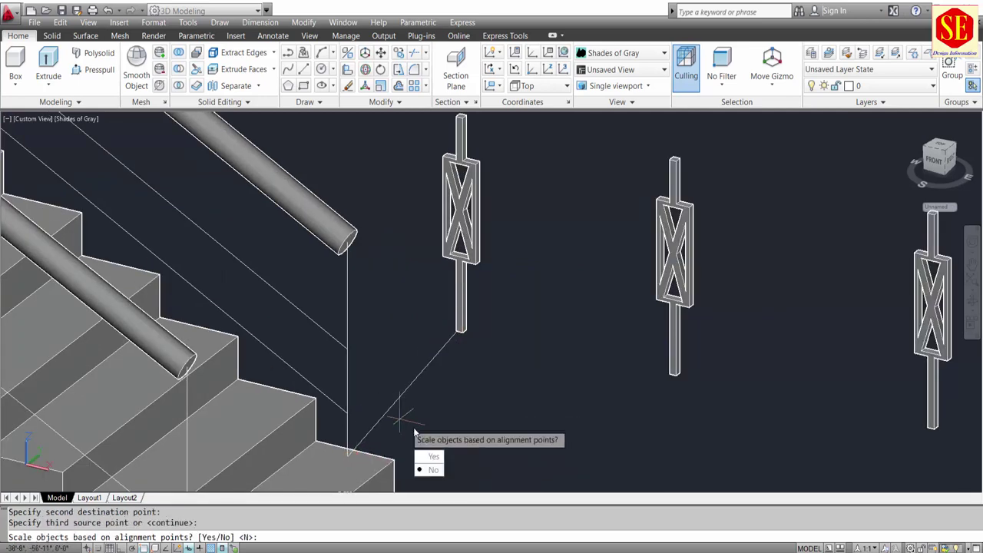
{"action": "type", "text": "Y"}
{"action": "key", "text": "Return"}
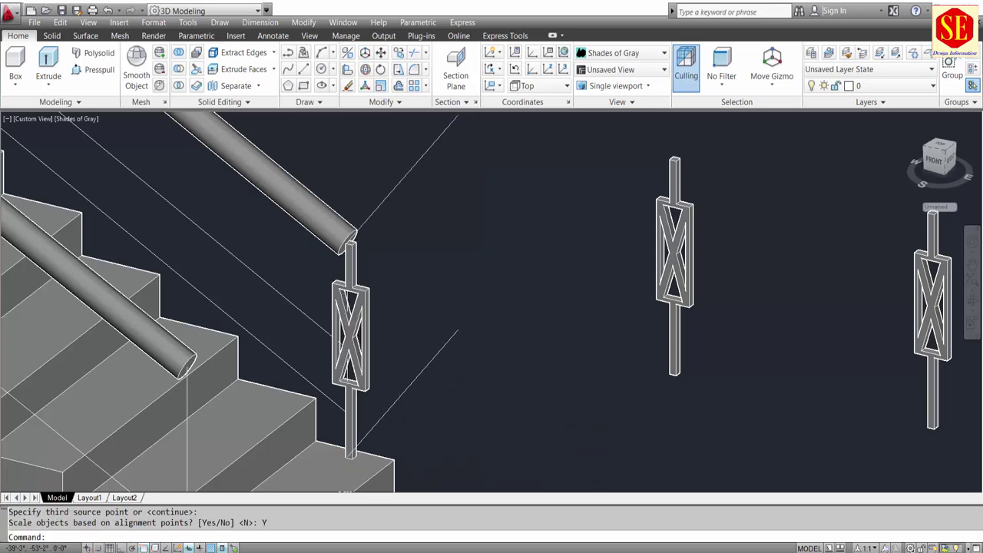
{"action": "scroll", "coordinate": [520, 275], "scroll_direction": "down", "scroll_amount": 2}
{"action": "key", "text": "Escape"}
{"action": "middle_click_drag", "start_coordinate": [520, 275], "coordinate": [603, 321]}
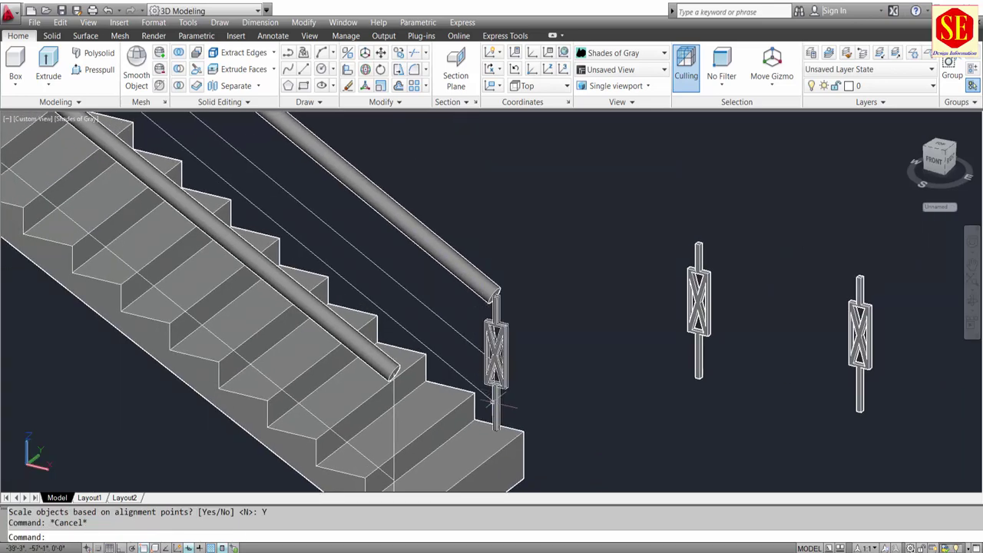
{"action": "scroll", "coordinate": [493, 400], "scroll_direction": "up", "scroll_amount": 2}
{"action": "scroll", "coordinate": [414, 351], "scroll_direction": "down", "scroll_amount": 3}
Frame the stair foot and upper flight, clearing an accidental selection.
{"action": "scroll", "coordinate": [430, 323], "scroll_direction": "down", "scroll_amount": 2}
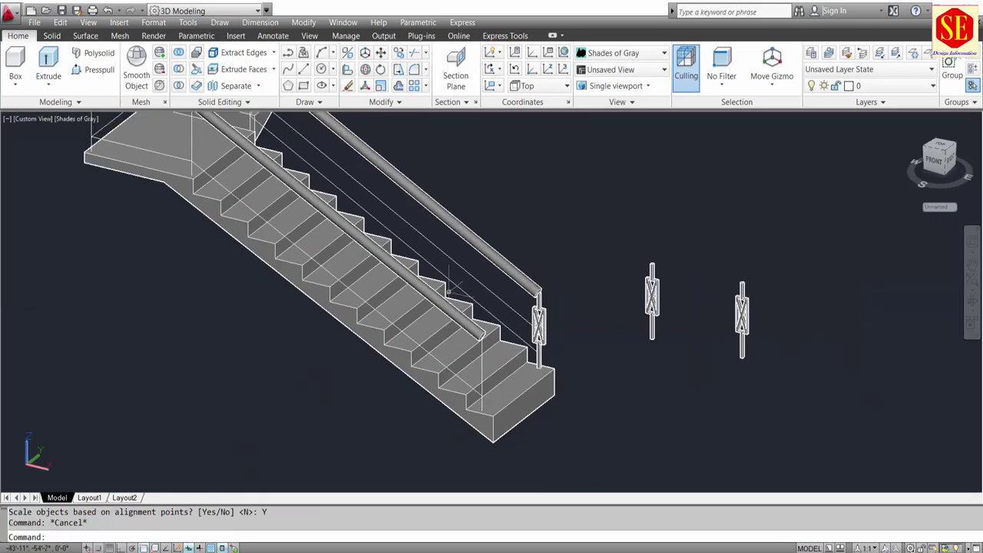
{"action": "middle_click_drag", "start_coordinate": [380, 229], "coordinate": [414, 292]}
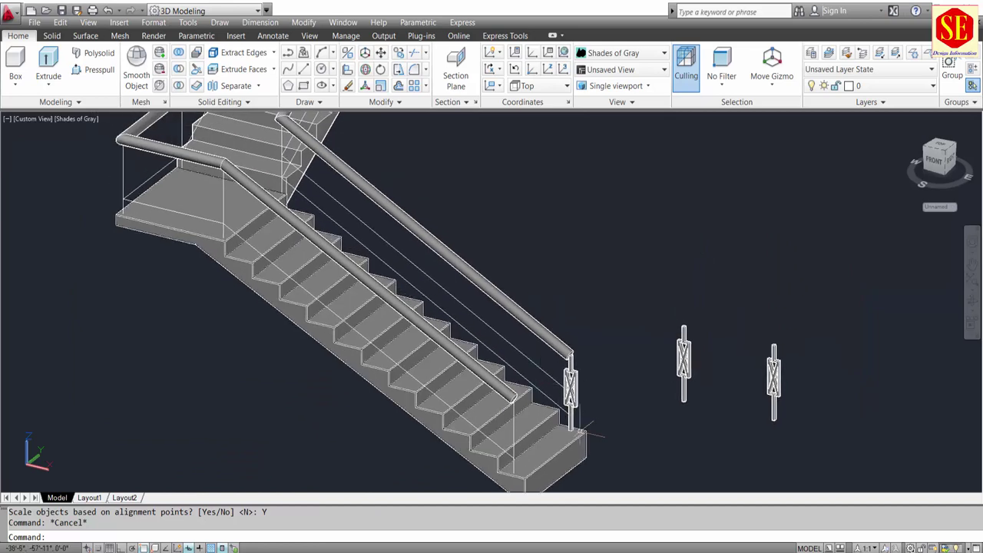
{"action": "middle_click_drag", "start_coordinate": [588, 419], "coordinate": [572, 353]}
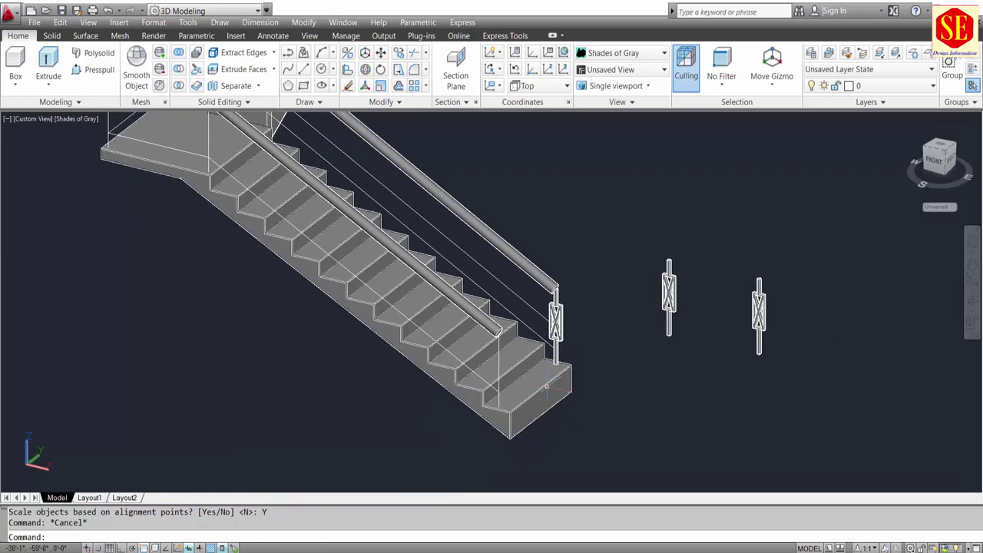
{"action": "left_click", "coordinate": [507, 288]}
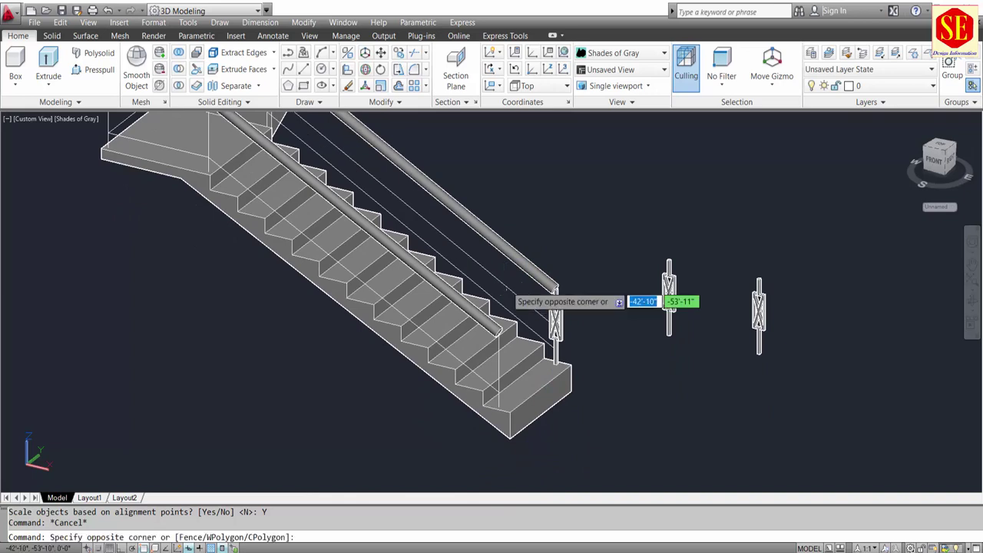
{"action": "left_click", "coordinate": [496, 283]}
{"action": "mouse_move", "coordinate": [572, 352]}
{"action": "middle_mouse_down", "text": "shift"}
{"action": "mouse_move", "coordinate": [883, 285]}
{"action": "mouse_move", "coordinate": [791, 354]}
{"action": "mouse_move", "coordinate": [910, 358]}
{"action": "middle_mouse_up", "text": "shift"}
{"action": "key", "text": "Escape"}
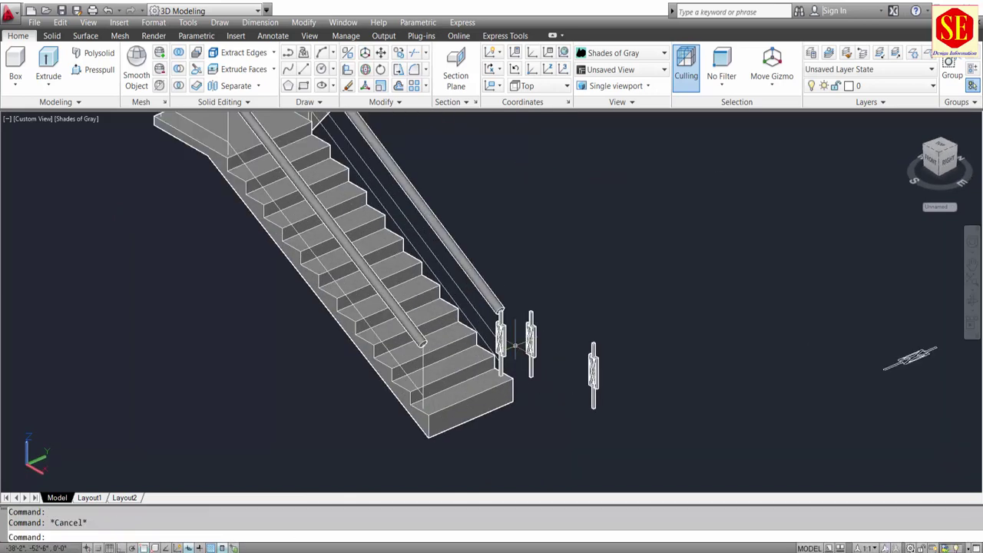
{"action": "type", "text": "m"}
Move the two spare balusters up and to the right, then undo the unwanted path array.
{"action": "key", "text": "Return"}
{"action": "left_click", "coordinate": [593, 361]}
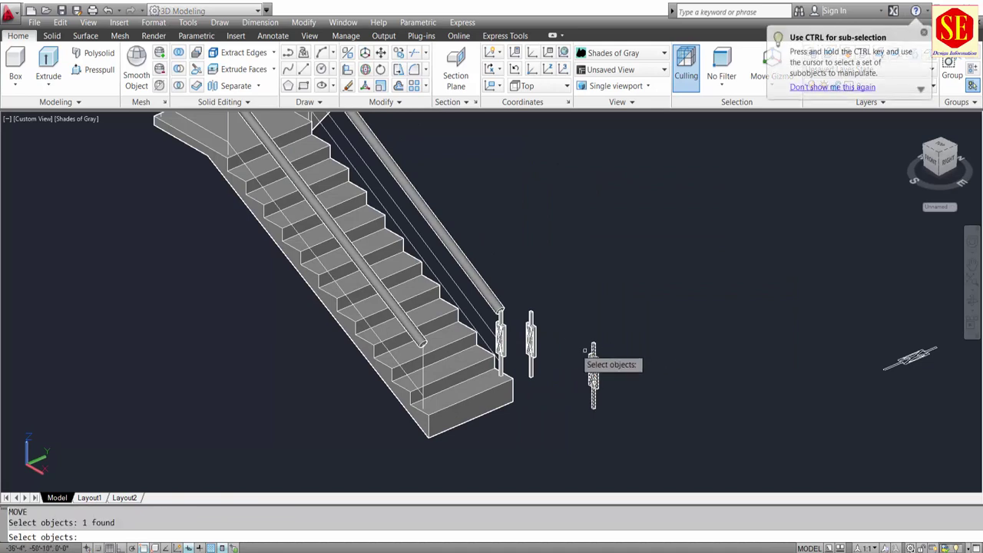
{"action": "left_click", "coordinate": [531, 346]}
{"action": "key", "text": "Return"}
{"action": "left_click", "coordinate": [560, 428]}
{"action": "left_click", "coordinate": [650, 371]}
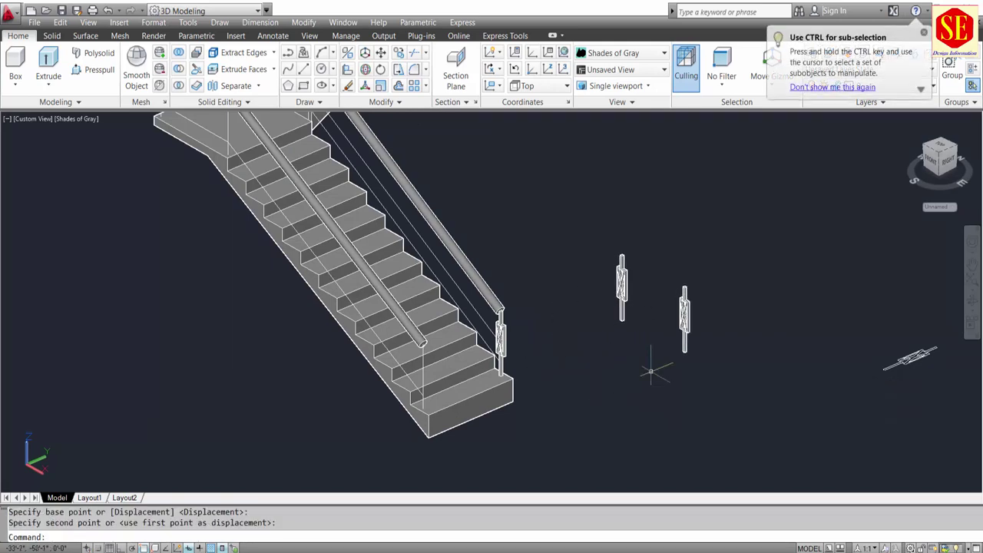
{"action": "key", "text": "Escape"}
{"action": "scroll", "coordinate": [522, 357], "scroll_direction": "up", "scroll_amount": 3}
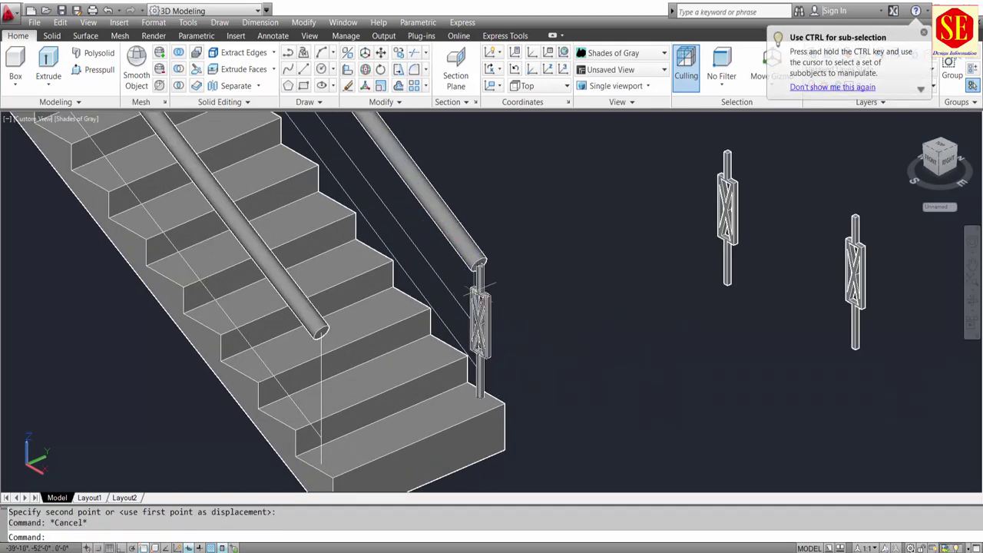
{"action": "key", "text": "ctrl+z"}
{"action": "key", "text": "ctrl+z"}
{"action": "key", "text": "ctrl+z"}
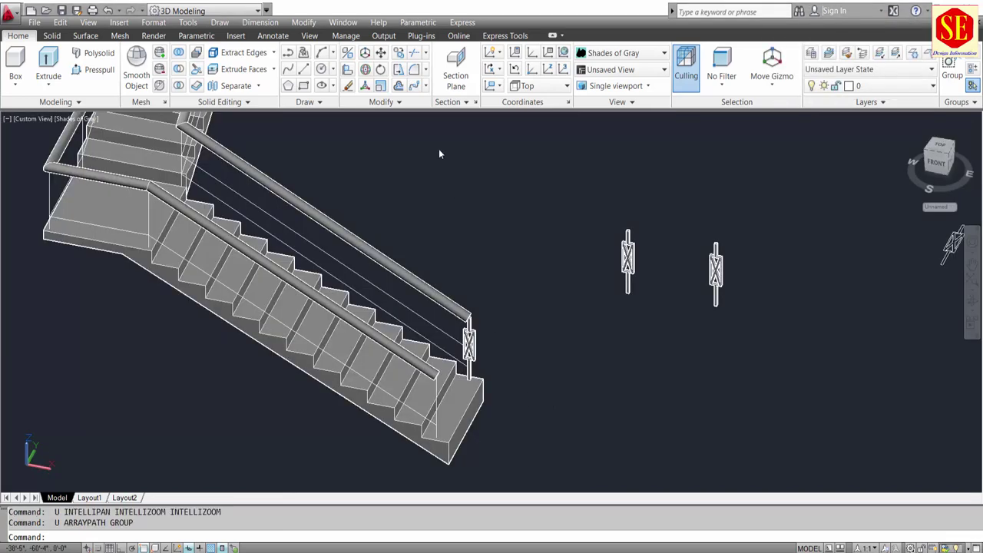
Path-array the baluster along the lower flight's handrail as 21 evenly spaced items.
{"action": "left_click", "coordinate": [425, 87]}
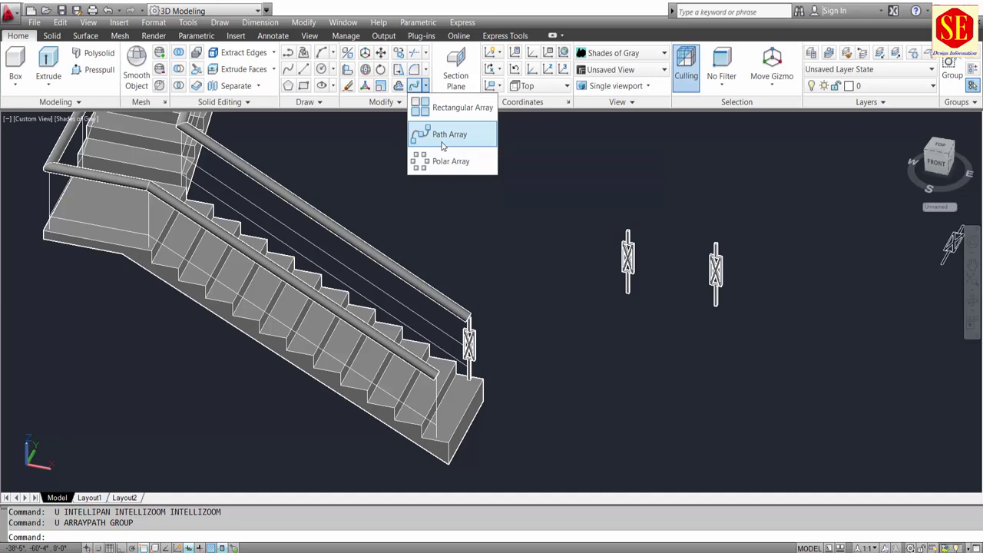
{"action": "left_click", "coordinate": [443, 135]}
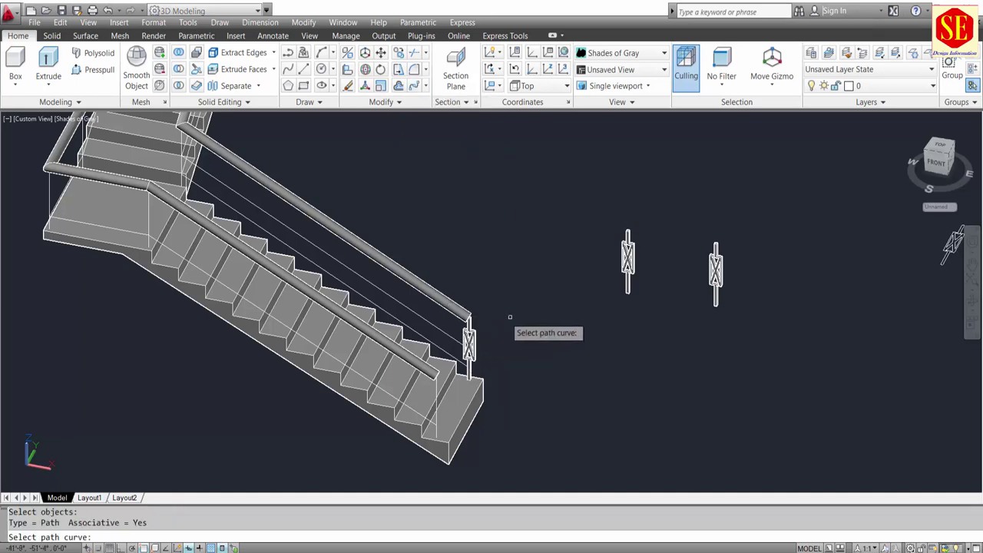
{"action": "left_click", "coordinate": [423, 322]}
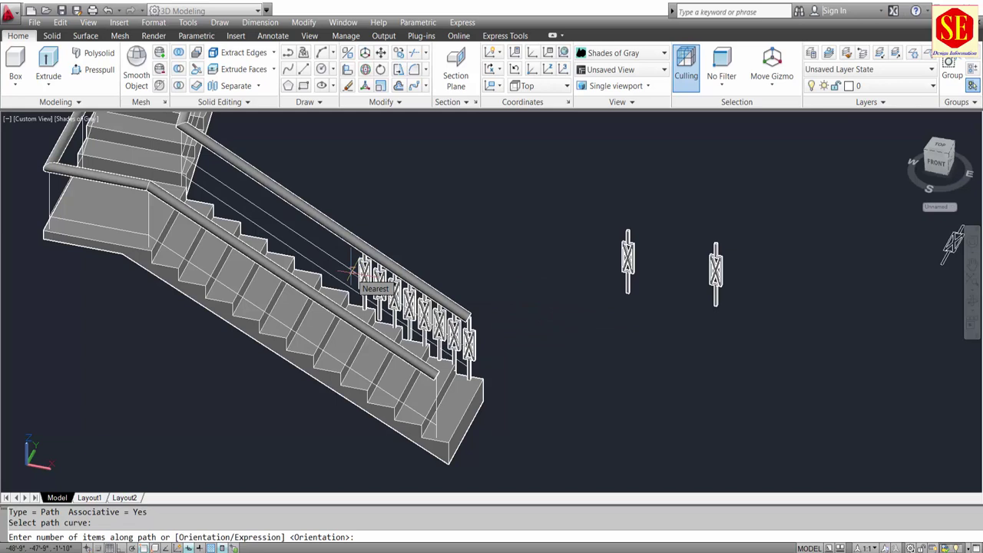
{"action": "type", "text": "21"}
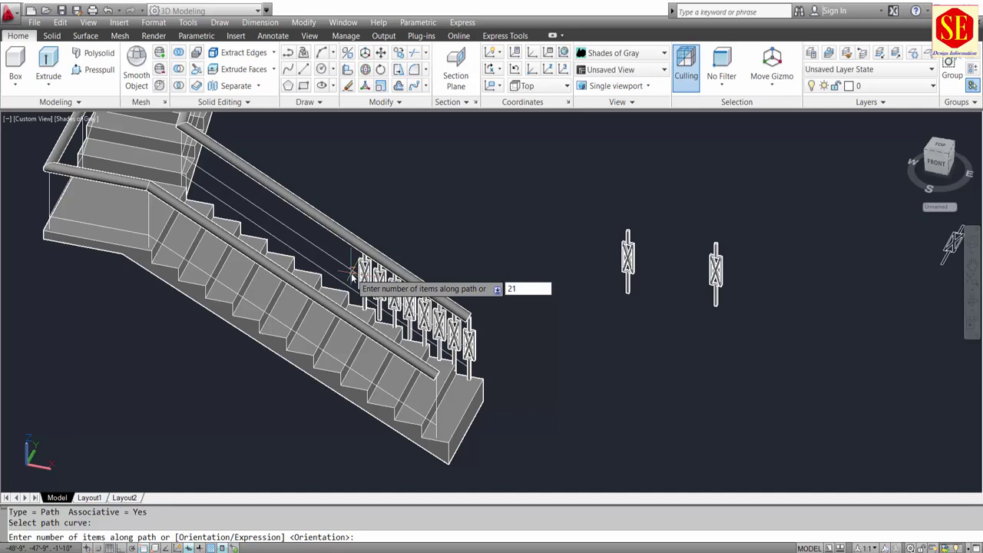
{"action": "key", "text": "Return"}
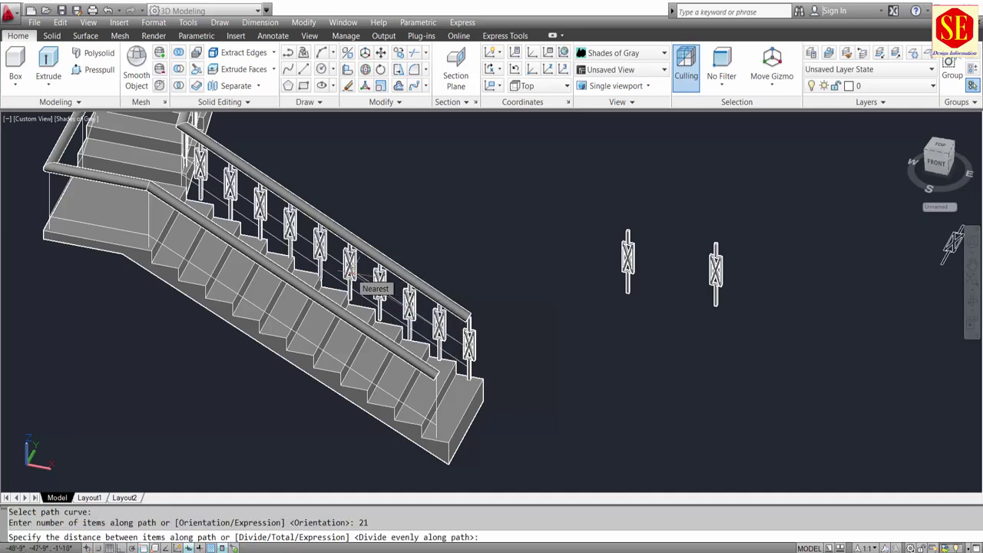
{"action": "key", "text": "Return"}
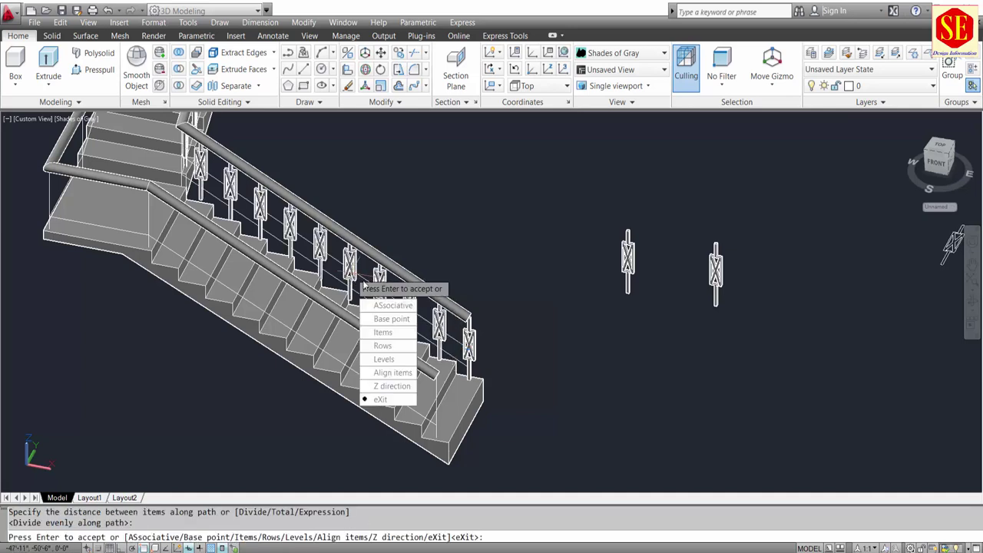
{"action": "left_click", "coordinate": [383, 399]}
Inspect the baluster row around the L-shaped stair and save the drawing.
{"action": "scroll", "coordinate": [386, 222], "scroll_direction": "down", "scroll_amount": 4}
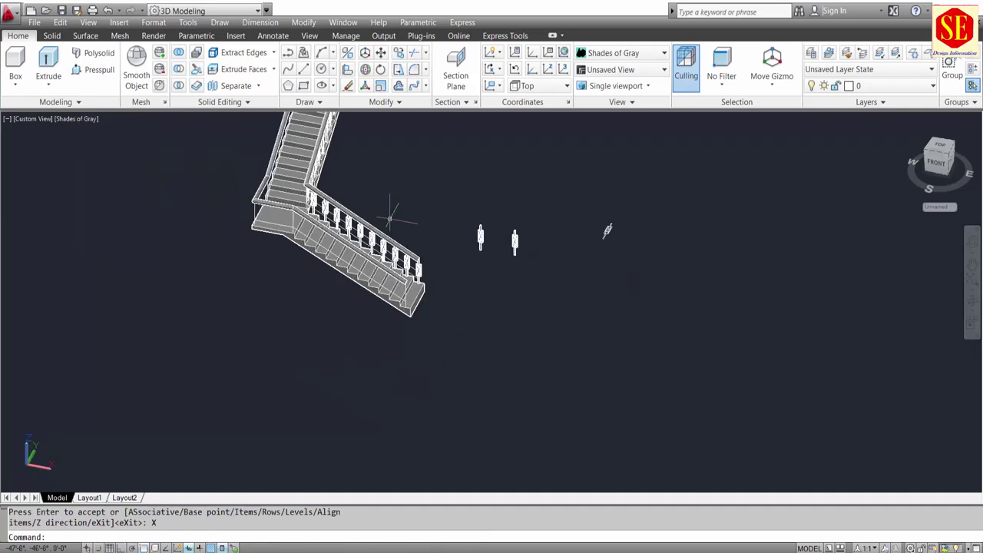
{"action": "mouse_move", "coordinate": [386, 223]}
{"action": "middle_mouse_down"}
{"action": "mouse_move", "coordinate": [378, 287]}
{"action": "mouse_move", "coordinate": [312, 292]}
{"action": "mouse_move", "coordinate": [298, 278]}
{"action": "middle_mouse_up"}
{"action": "scroll", "coordinate": [418, 195], "scroll_direction": "up", "scroll_amount": 5}
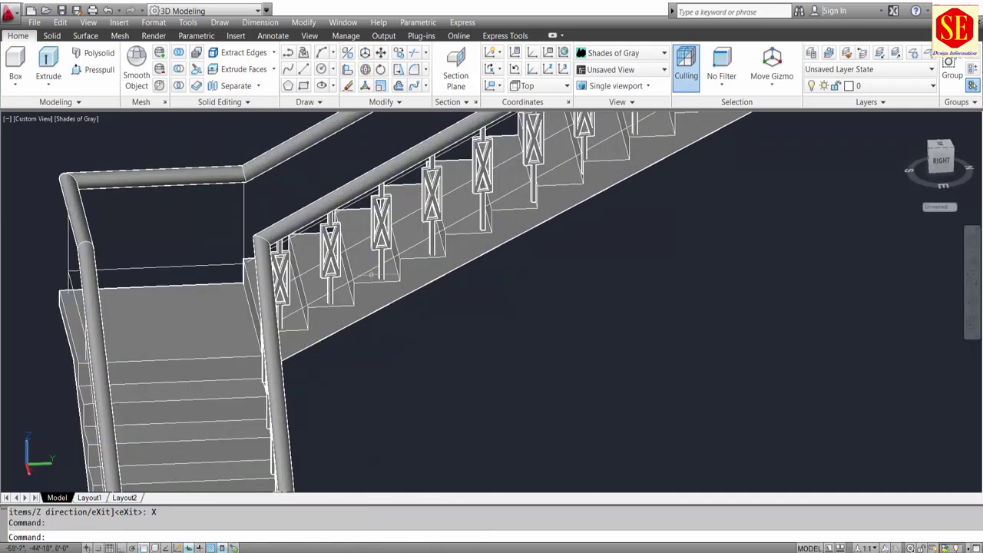
{"action": "mouse_move", "coordinate": [533, 303]}
{"action": "middle_mouse_down", "text": "shift"}
{"action": "mouse_move", "coordinate": [380, 379]}
{"action": "mouse_move", "coordinate": [209, 356]}
{"action": "mouse_move", "coordinate": [146, 332]}
{"action": "middle_mouse_up", "text": "shift"}
{"action": "scroll", "coordinate": [472, 280], "scroll_direction": "down", "scroll_amount": 3}
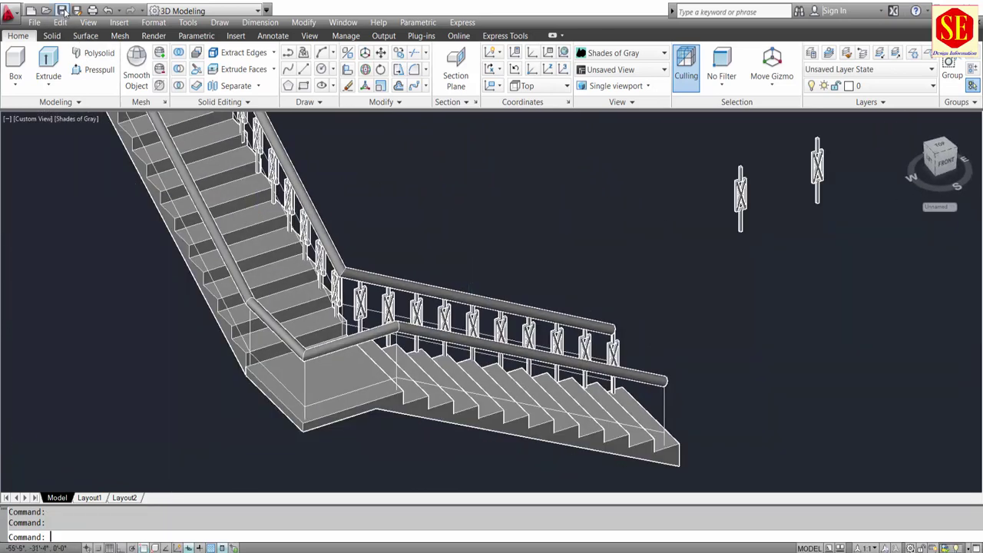
{"action": "left_click", "coordinate": [61, 10]}
Zoom in and check the thin rail line beside the stair.
{"action": "scroll", "coordinate": [417, 347], "scroll_direction": "up", "scroll_amount": 3}
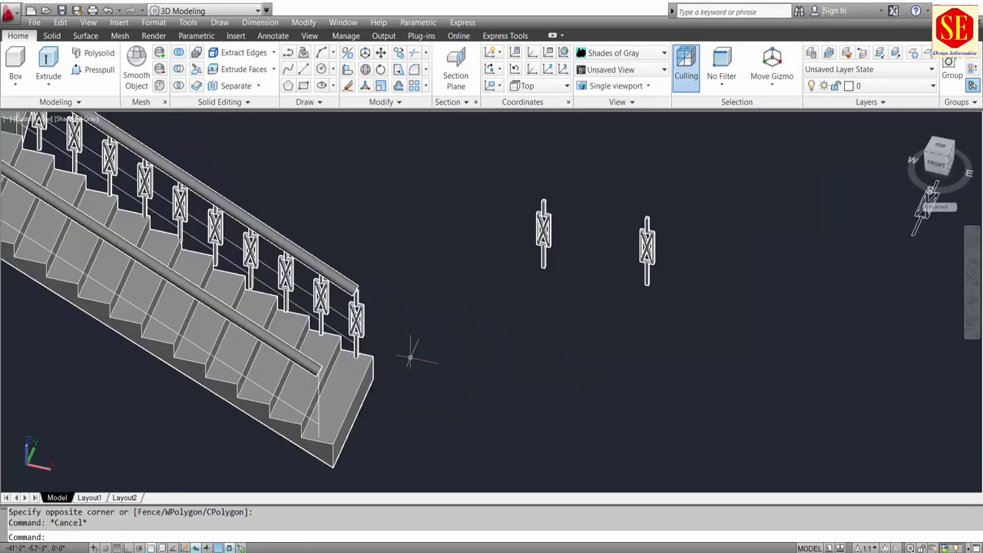
{"action": "scroll", "coordinate": [397, 340], "scroll_direction": "up", "scroll_amount": 1}
{"action": "left_click", "coordinate": [315, 330]}
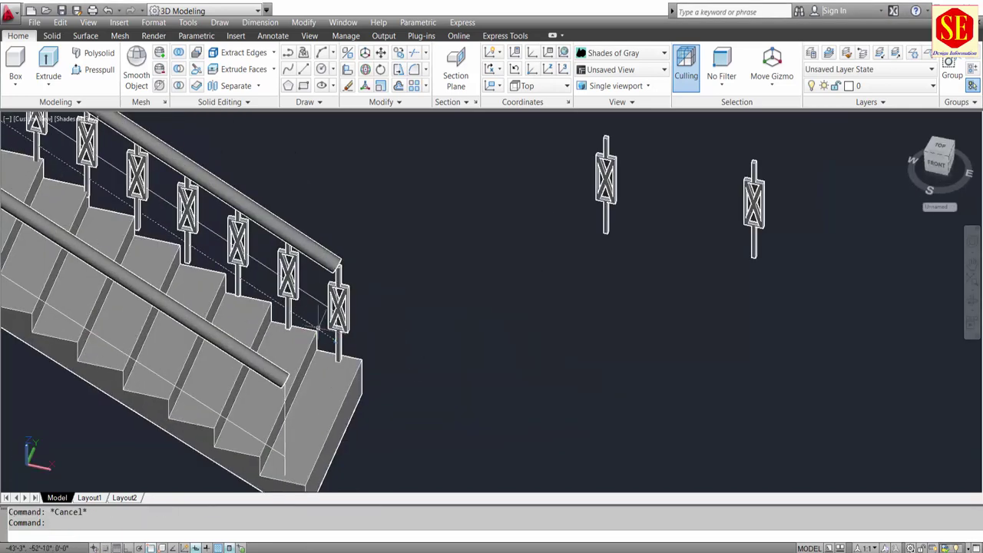
{"action": "key", "text": "Escape"}
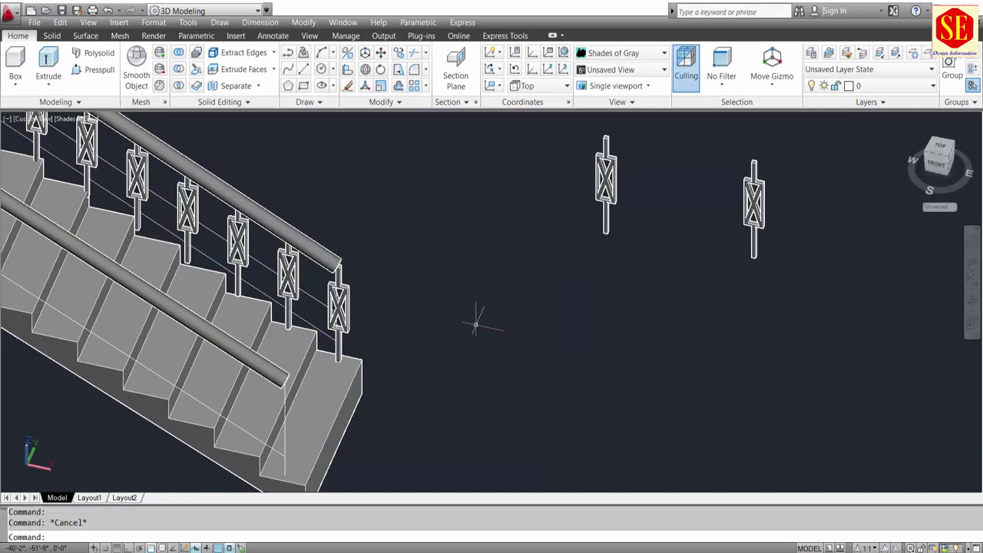
{"action": "type", "text": "c"}
Sweep a radius 1 circle along the lower rail line to form a second round rail.
{"action": "key", "text": "Return"}
{"action": "left_click", "coordinate": [431, 324]}
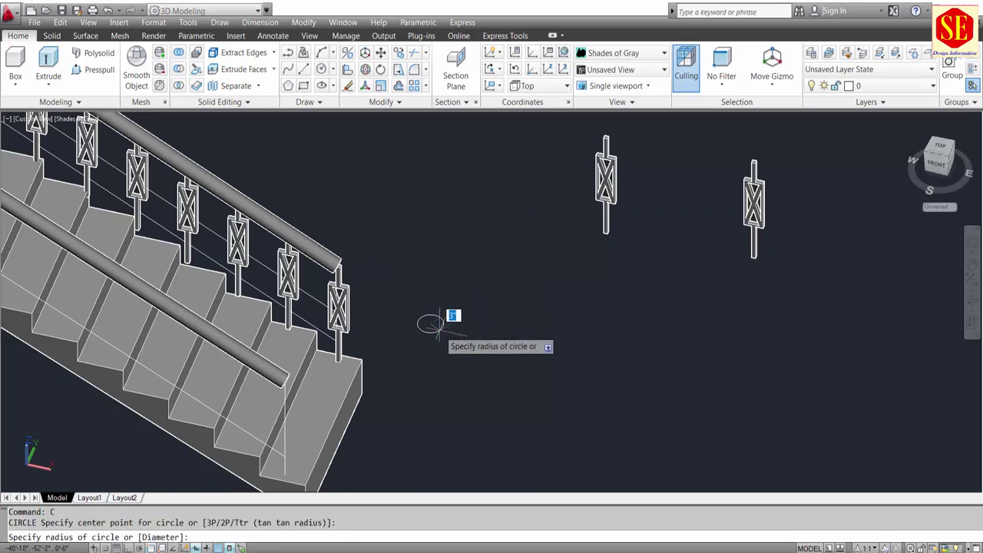
{"action": "key", "text": "Return"}
{"action": "scroll", "coordinate": [439, 329], "scroll_direction": "up", "scroll_amount": 1}
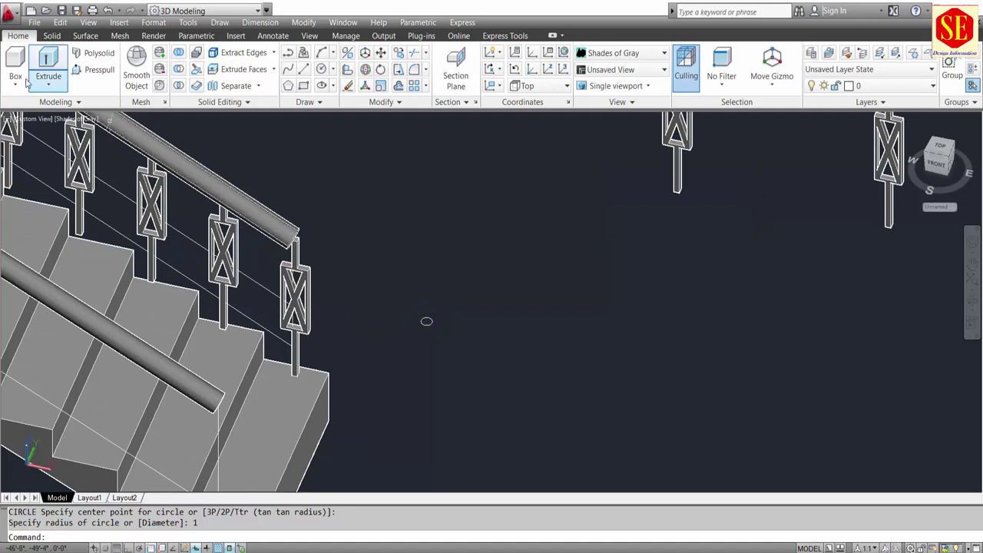
{"action": "left_click", "coordinate": [48, 88]}
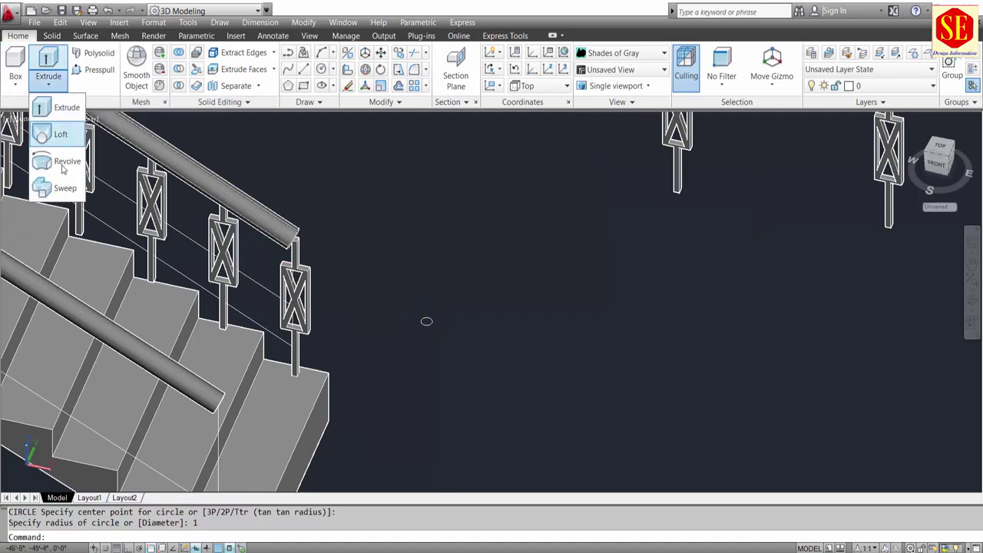
{"action": "left_click", "coordinate": [65, 189]}
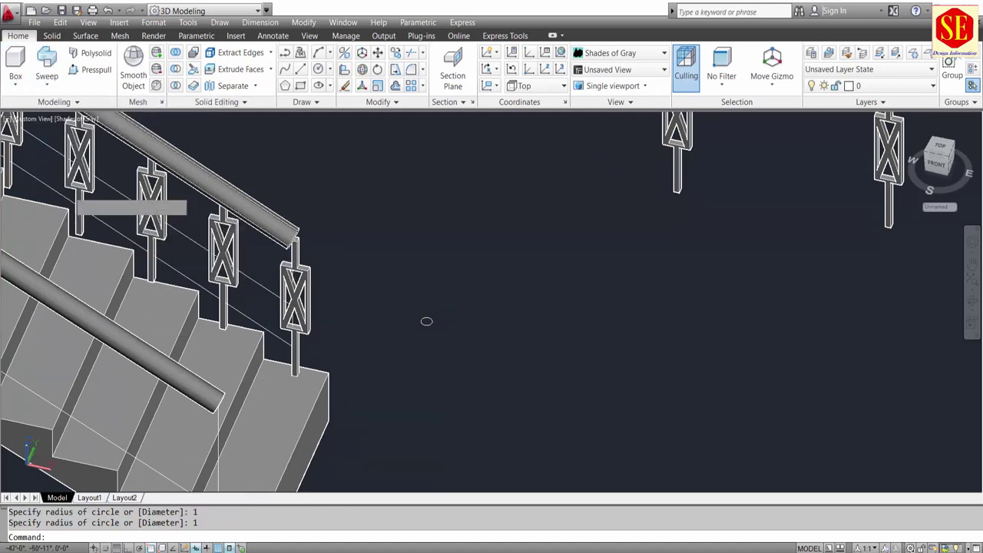
{"action": "left_click", "coordinate": [426, 321]}
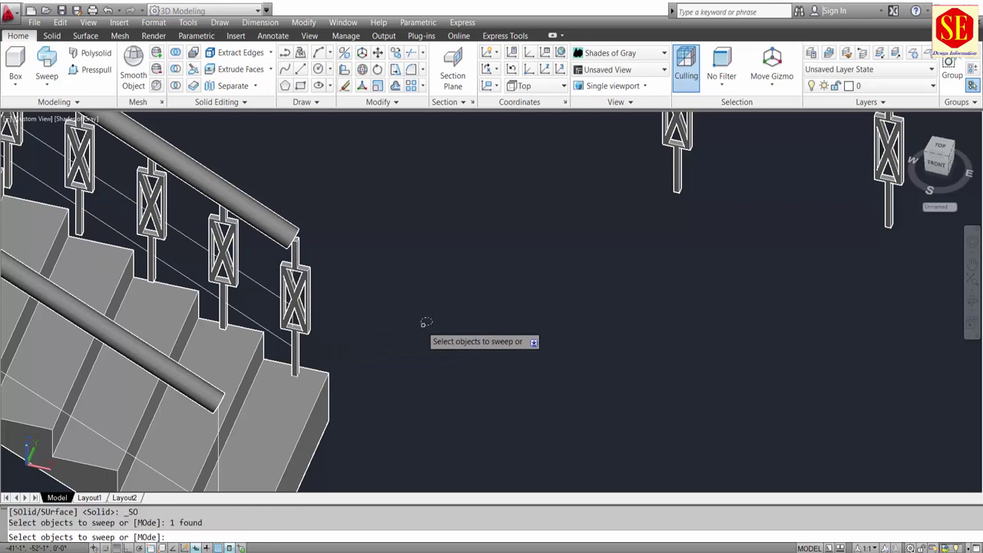
{"action": "right_click", "coordinate": [391, 331]}
{"action": "left_click", "coordinate": [396, 338]}
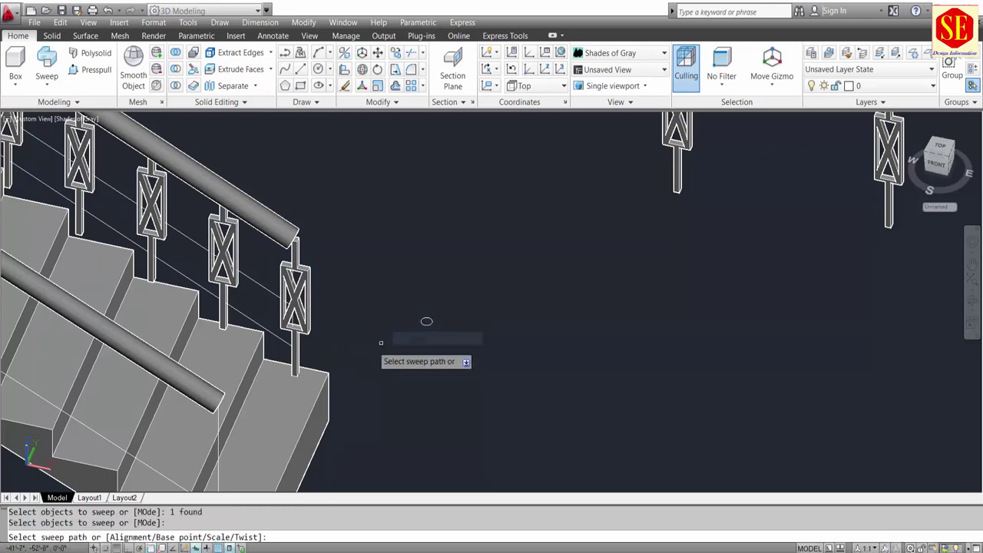
{"action": "left_click", "coordinate": [286, 343]}
Orbit and zoom to frame the stair foot and the two loose baluster posts.
{"action": "scroll", "coordinate": [442, 347], "scroll_direction": "down", "scroll_amount": 3}
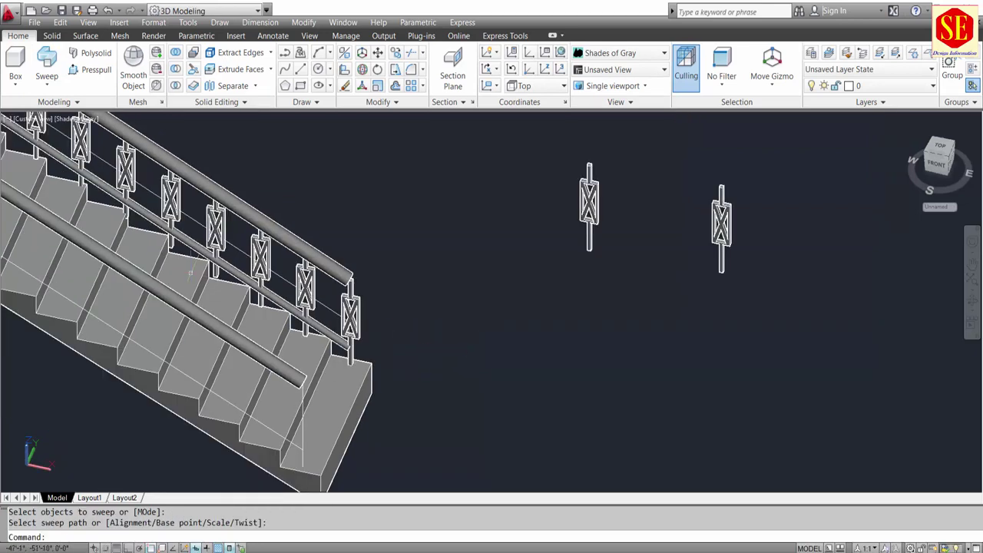
{"action": "middle_click_drag", "start_coordinate": [442, 347], "coordinate": [691, 499]}
{"action": "middle_click_drag", "start_coordinate": [298, 212], "coordinate": [254, 366]}
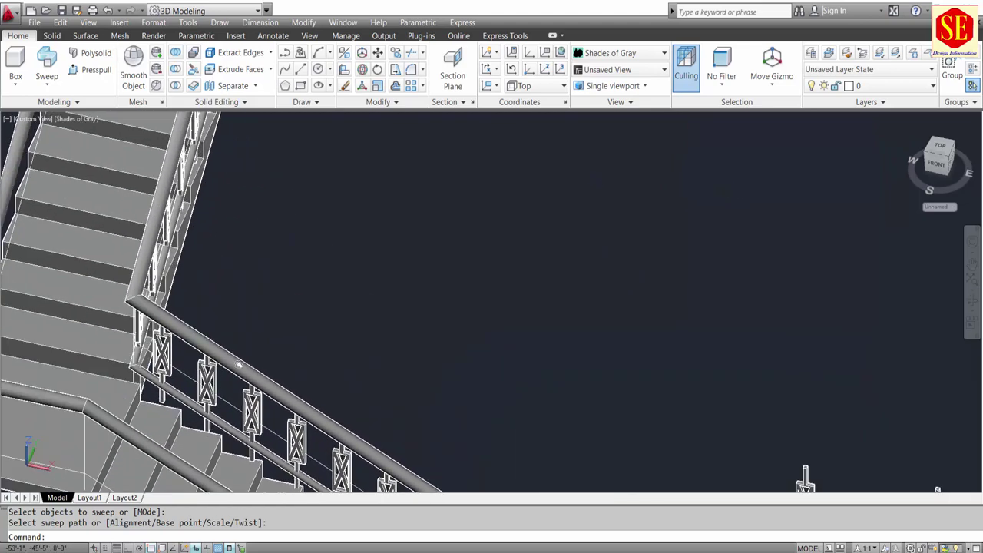
{"action": "mouse_move", "coordinate": [329, 336]}
{"action": "middle_mouse_down", "text": "shift"}
{"action": "mouse_move", "coordinate": [257, 320]}
{"action": "mouse_move", "coordinate": [430, 223]}
{"action": "mouse_move", "coordinate": [331, 321]}
{"action": "mouse_move", "coordinate": [373, 268]}
{"action": "middle_mouse_up", "text": "shift"}
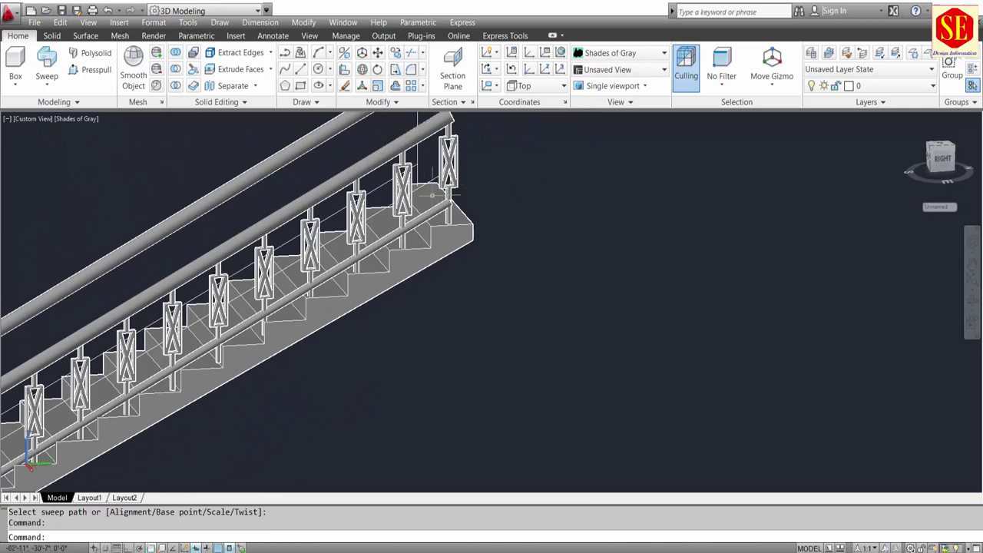
{"action": "scroll", "coordinate": [325, 391], "scroll_direction": "down", "scroll_amount": 3}
{"action": "mouse_move", "coordinate": [325, 391]}
{"action": "middle_mouse_down", "text": "shift"}
{"action": "mouse_move", "coordinate": [336, 351]}
{"action": "mouse_move", "coordinate": [301, 413]}
{"action": "mouse_move", "coordinate": [355, 393]}
{"action": "mouse_move", "coordinate": [461, 430]}
{"action": "middle_mouse_up", "text": "shift"}
{"action": "scroll", "coordinate": [485, 460], "scroll_direction": "down", "scroll_amount": 2}
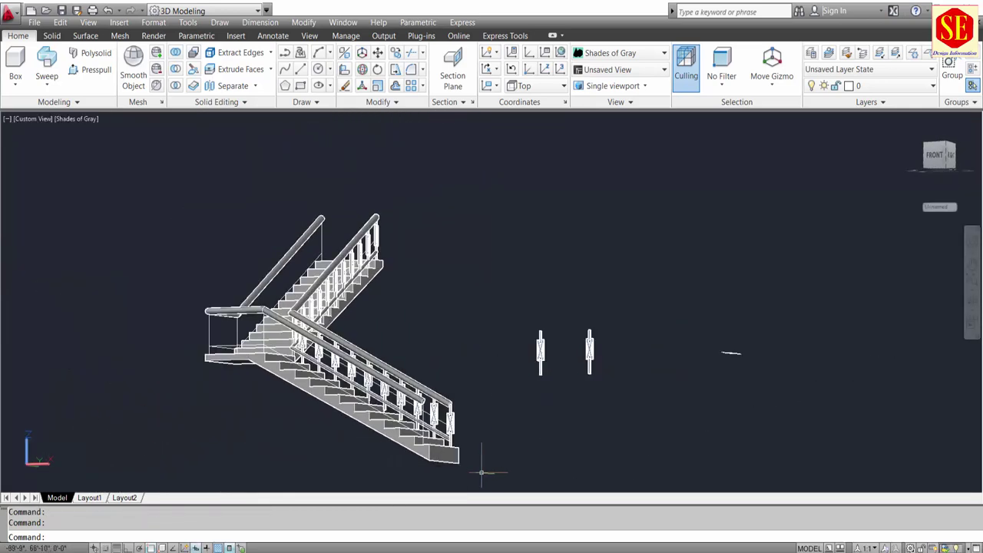
{"action": "mouse_move", "coordinate": [485, 461]}
{"action": "middle_mouse_down", "text": "shift"}
{"action": "mouse_move", "coordinate": [416, 450]}
{"action": "mouse_move", "coordinate": [392, 457]}
{"action": "mouse_move", "coordinate": [450, 461]}
{"action": "mouse_move", "coordinate": [427, 465]}
{"action": "middle_mouse_up", "text": "shift"}
{"action": "scroll", "coordinate": [426, 465], "scroll_direction": "up", "scroll_amount": 3}
{"action": "scroll", "coordinate": [399, 400], "scroll_direction": "up", "scroll_amount": 2}
{"action": "middle_click_drag", "start_coordinate": [399, 399], "coordinate": [374, 332], "text": "shift"}
{"action": "middle_click_drag", "start_coordinate": [500, 264], "coordinate": [505, 299]}
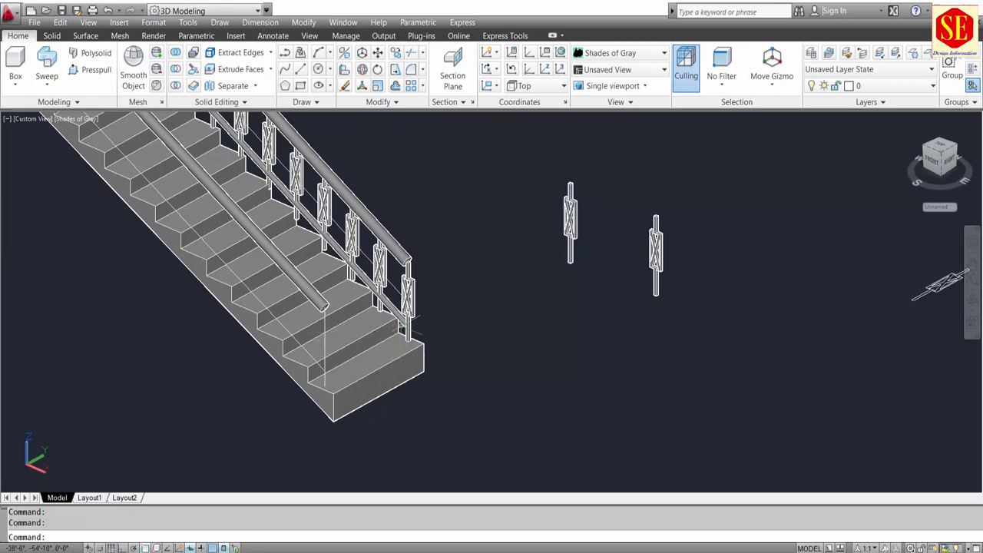
Start ALIGN on a loose baluster, mapping its top to the other handrail's end.
{"action": "type", "text": "l"}
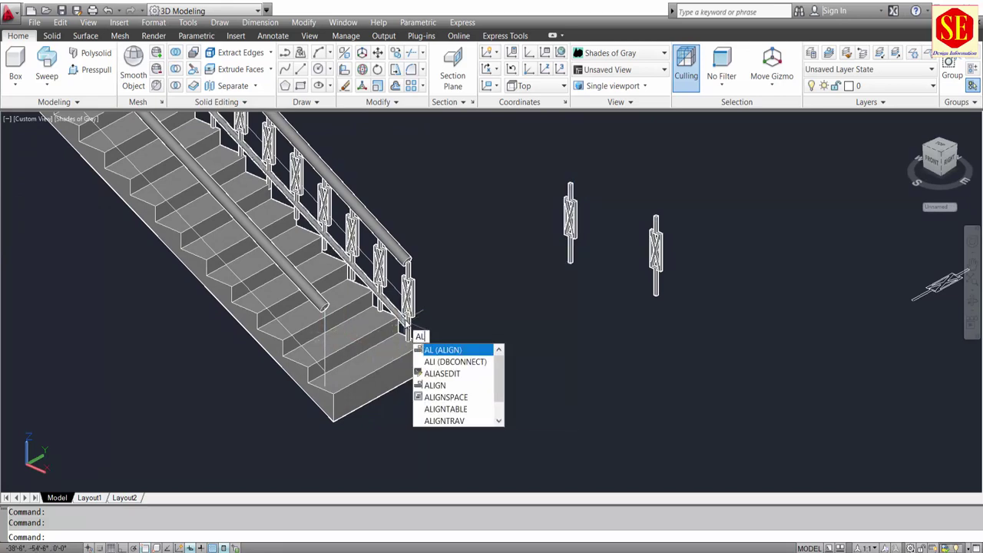
{"action": "key", "text": "Return"}
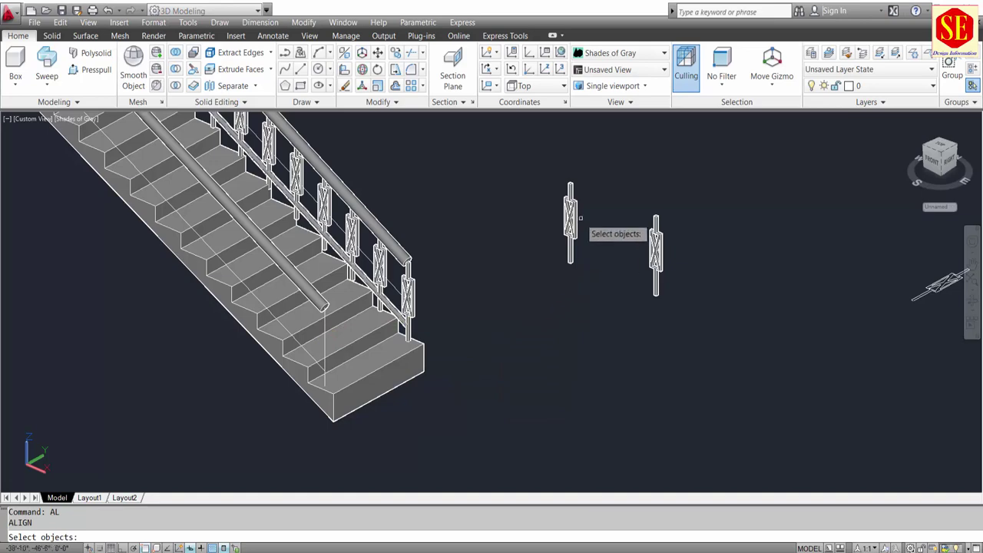
{"action": "left_click", "coordinate": [571, 217]}
{"action": "key", "text": "Return"}
{"action": "scroll", "coordinate": [570, 188], "scroll_direction": "up", "scroll_amount": 5}
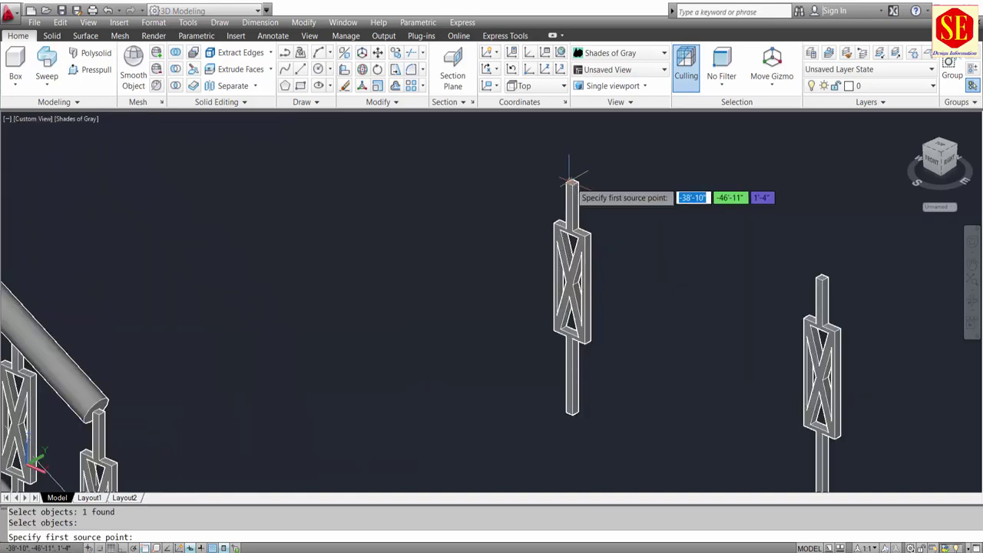
{"action": "scroll", "coordinate": [572, 182], "scroll_direction": "up", "scroll_amount": 4}
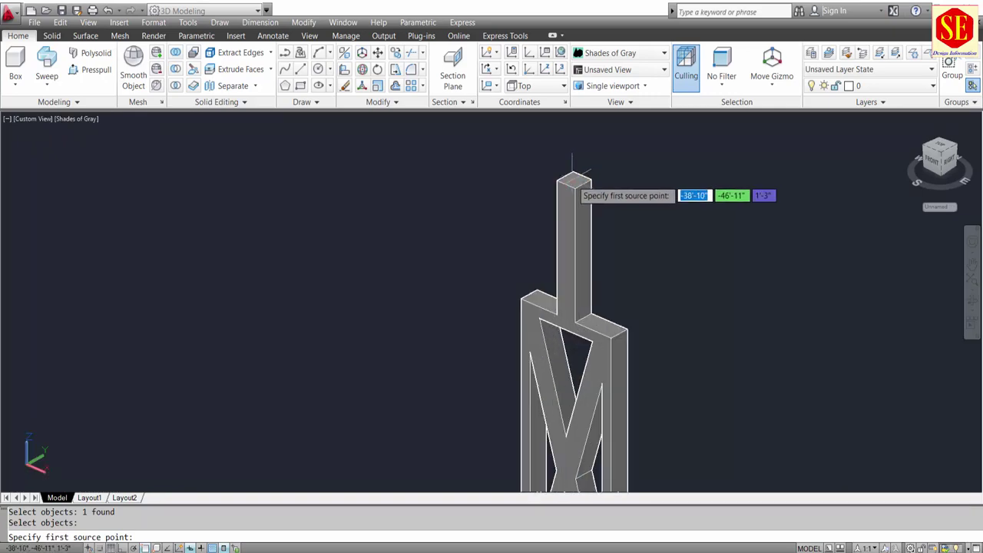
{"action": "left_click", "coordinate": [572, 181]}
{"action": "scroll", "coordinate": [538, 207], "scroll_direction": "down", "scroll_amount": 5}
{"action": "scroll", "coordinate": [268, 341], "scroll_direction": "up", "scroll_amount": 5}
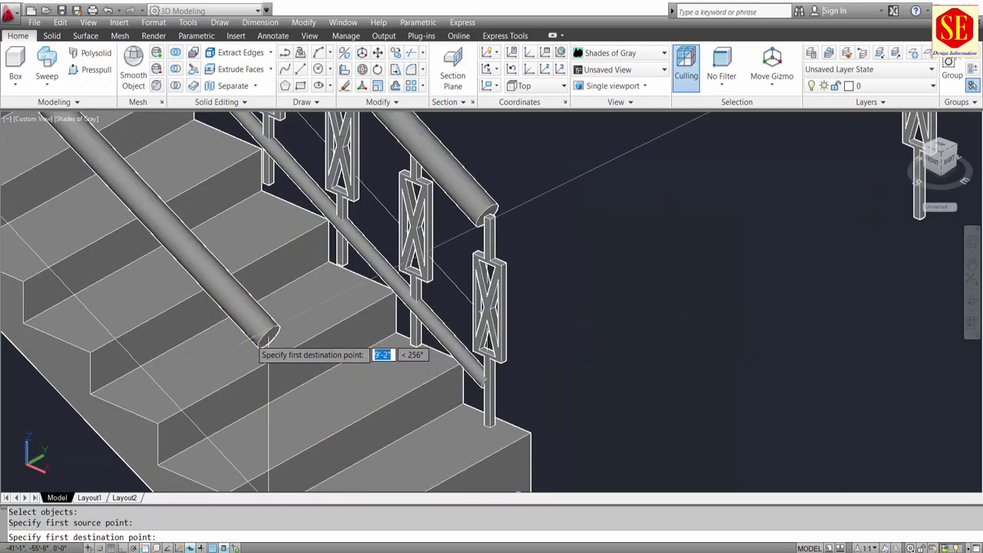
{"action": "left_click", "coordinate": [268, 341]}
Map the baluster's bottom onto the bottom step and scale it to fit.
{"action": "scroll", "coordinate": [271, 323], "scroll_direction": "down", "scroll_amount": 4}
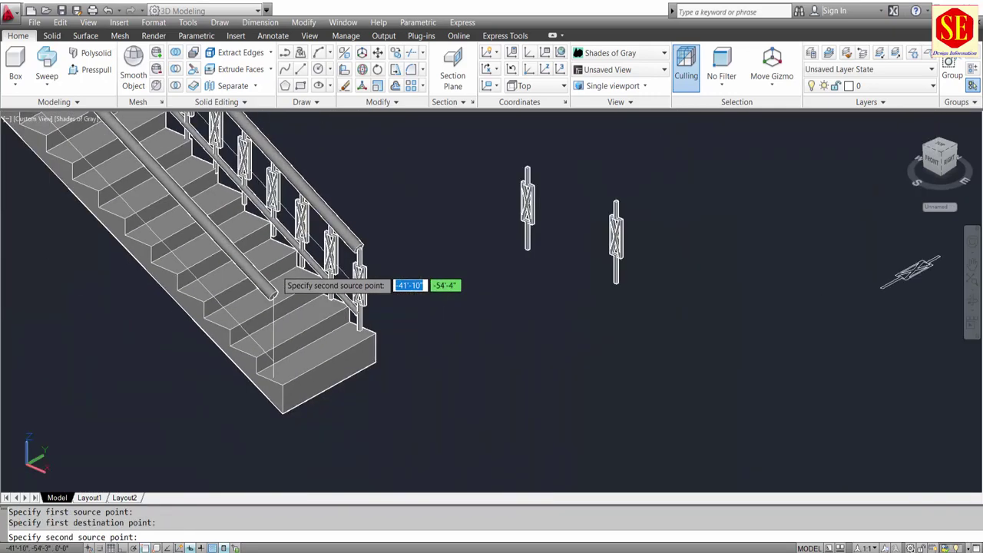
{"action": "scroll", "coordinate": [422, 258], "scroll_direction": "down", "scroll_amount": 2}
{"action": "scroll", "coordinate": [395, 259], "scroll_direction": "up", "scroll_amount": 3}
{"action": "scroll", "coordinate": [456, 257], "scroll_direction": "up", "scroll_amount": 2}
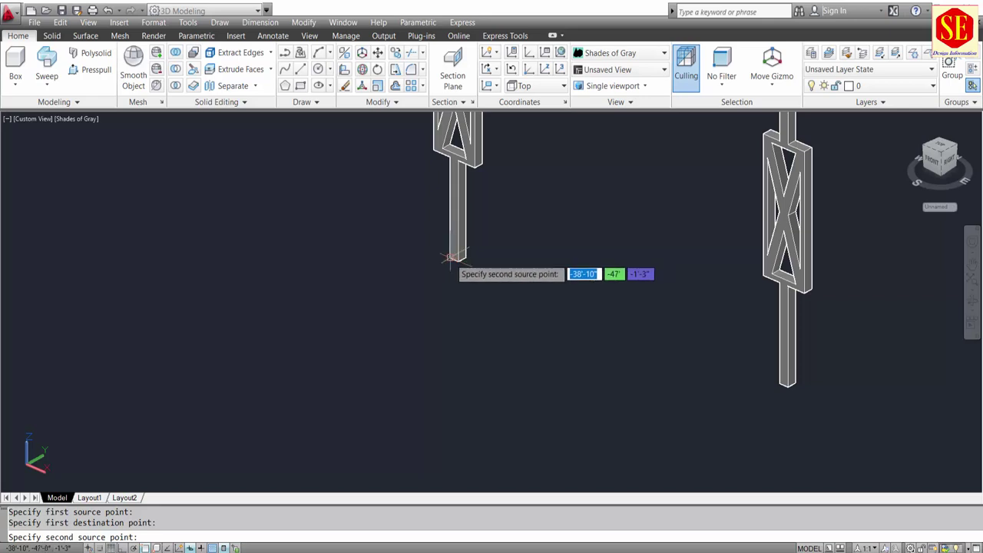
{"action": "left_click", "coordinate": [457, 260]}
{"action": "scroll", "coordinate": [457, 259], "scroll_direction": "down", "scroll_amount": 4}
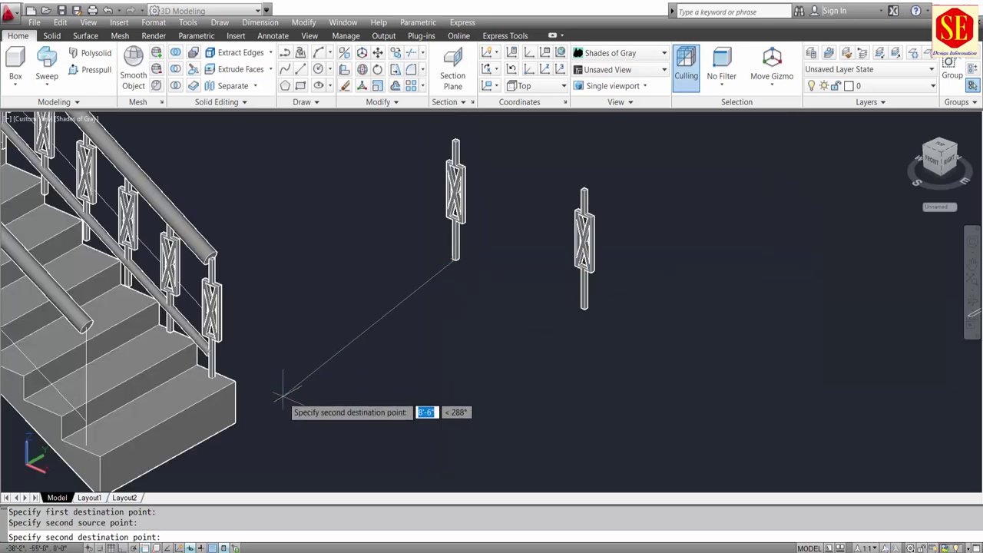
{"action": "scroll", "coordinate": [93, 451], "scroll_direction": "up", "scroll_amount": 2}
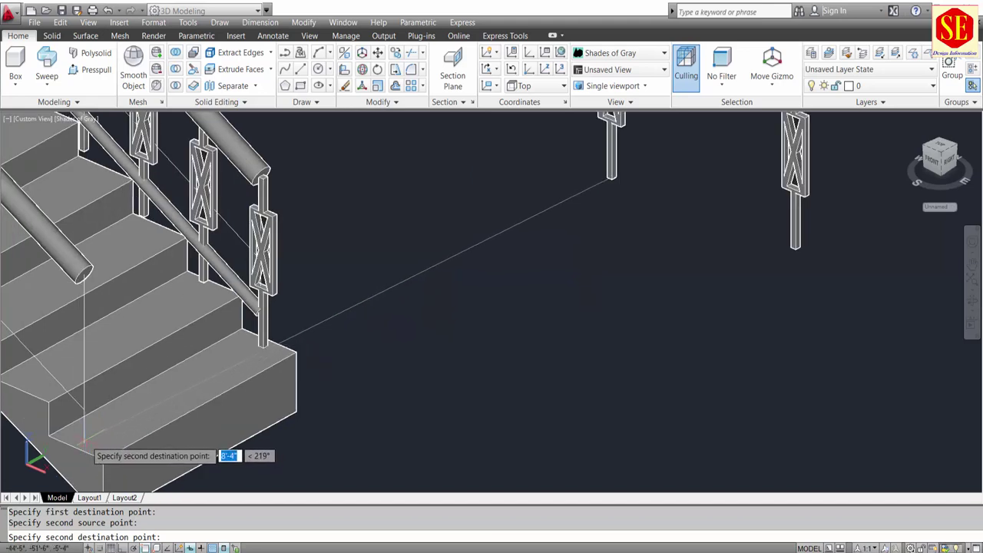
{"action": "left_click", "coordinate": [90, 451]}
{"action": "key", "text": "Return"}
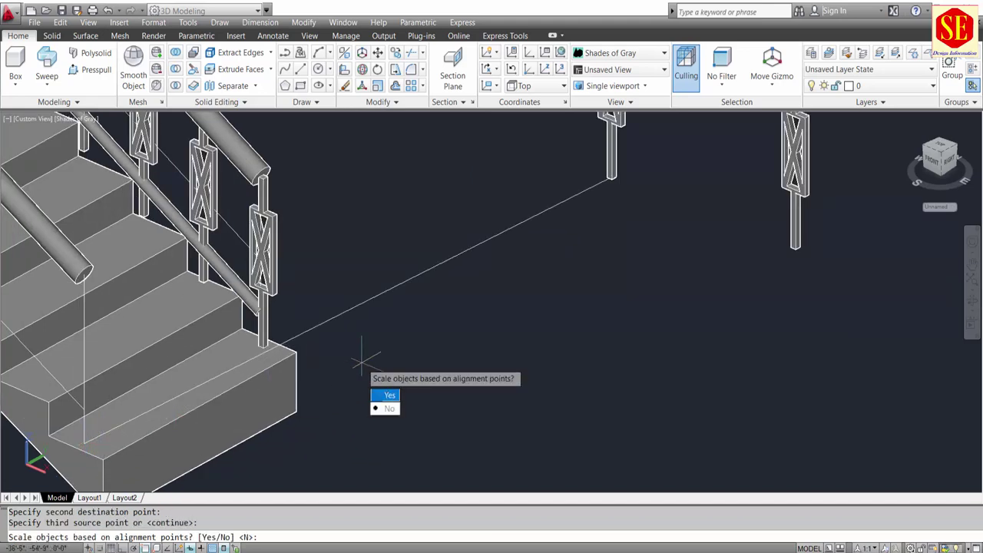
{"action": "type", "text": "y"}
{"action": "key", "text": "Return"}
{"action": "scroll", "coordinate": [435, 296], "scroll_direction": "down", "scroll_amount": 1}
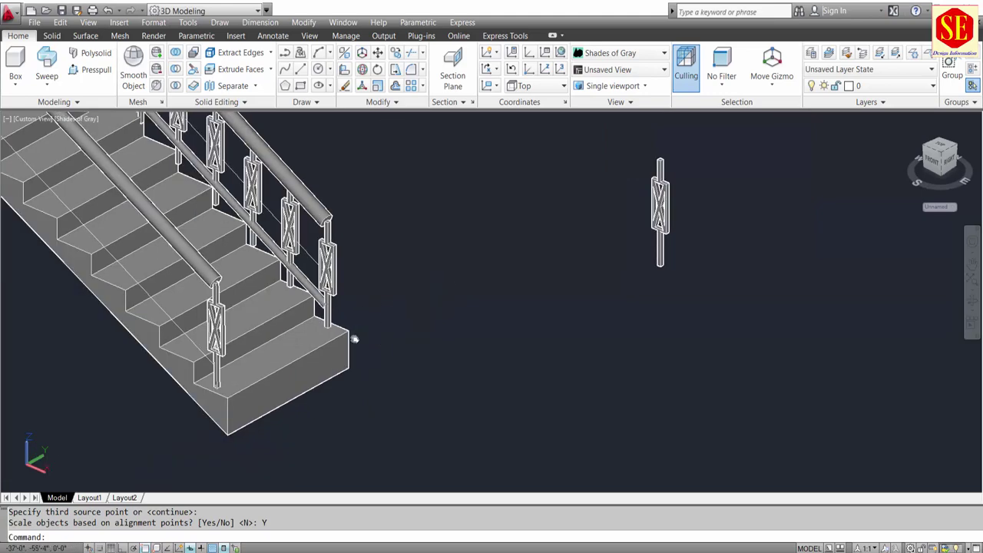
{"action": "scroll", "coordinate": [354, 339], "scroll_direction": "down", "scroll_amount": 1}
{"action": "key", "text": "Escape"}
{"action": "scroll", "coordinate": [512, 343], "scroll_direction": "down", "scroll_amount": 1}
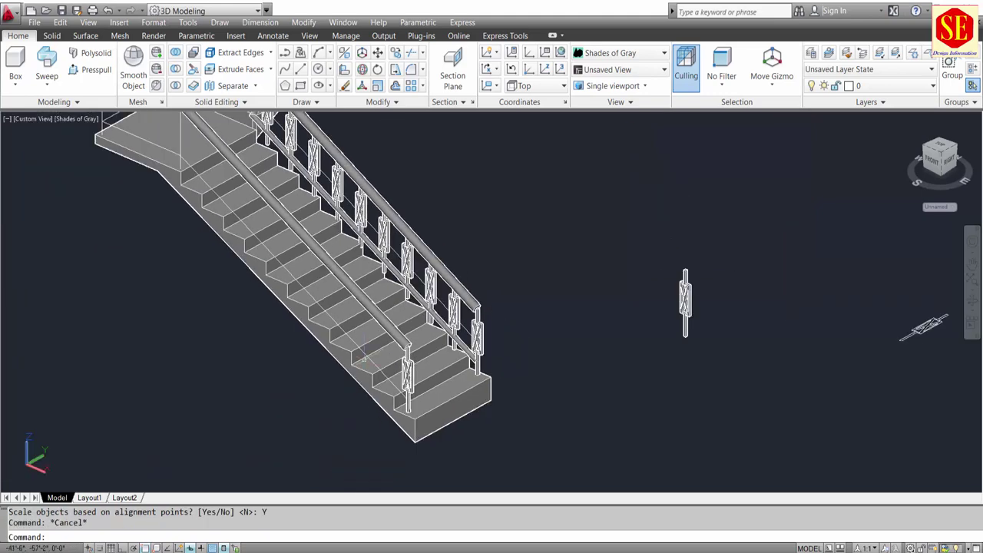
Path-array the baluster along the other handrail as 28 items divided evenly.
{"action": "left_click", "coordinate": [422, 86]}
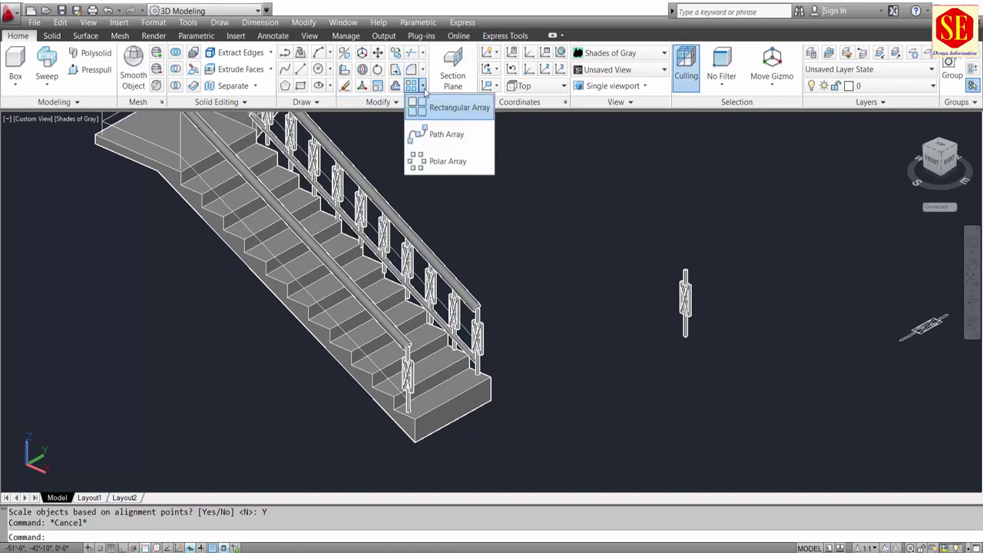
{"action": "left_click", "coordinate": [430, 132]}
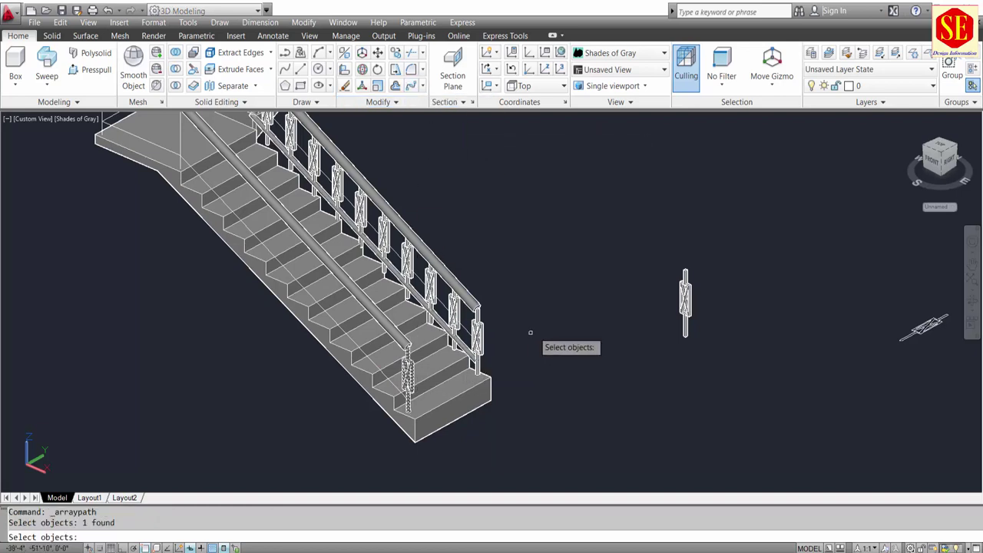
{"action": "key", "text": "Return"}
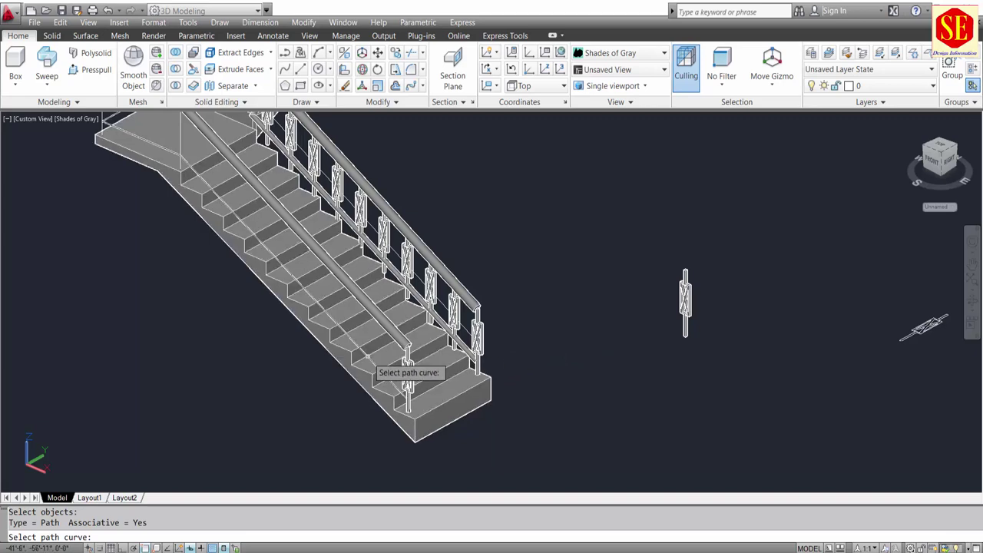
{"action": "left_click", "coordinate": [369, 355]}
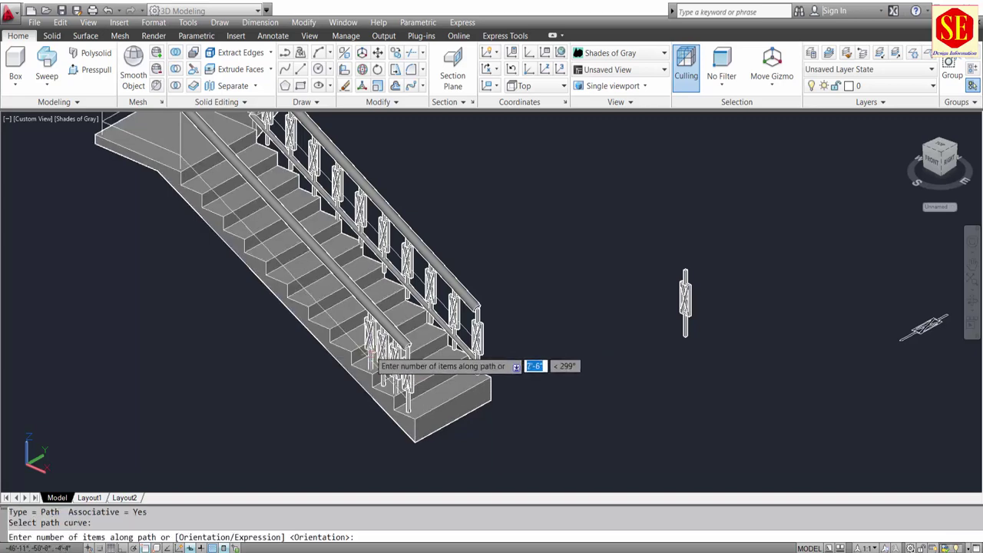
{"action": "middle_click_drag", "start_coordinate": [368, 361], "coordinate": [406, 411]}
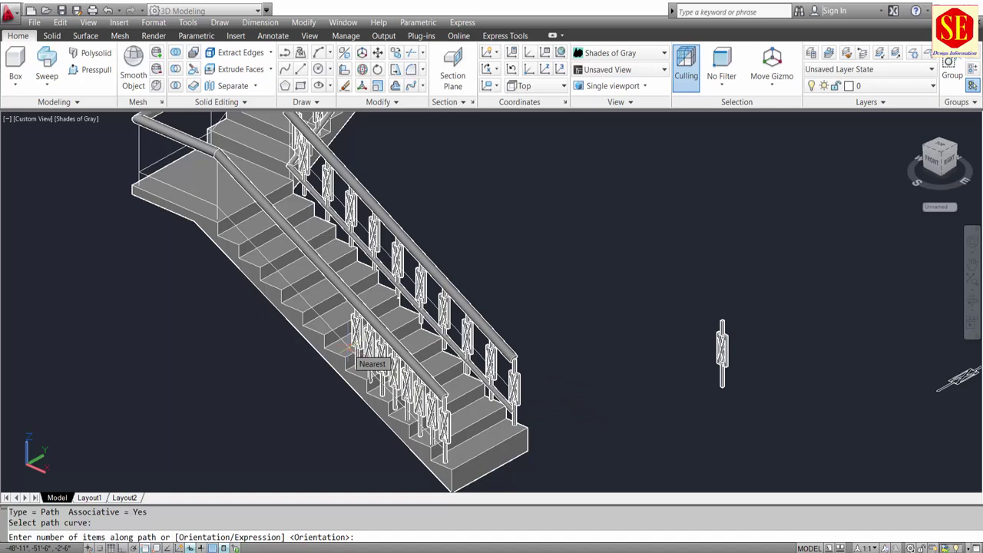
{"action": "type", "text": "28"}
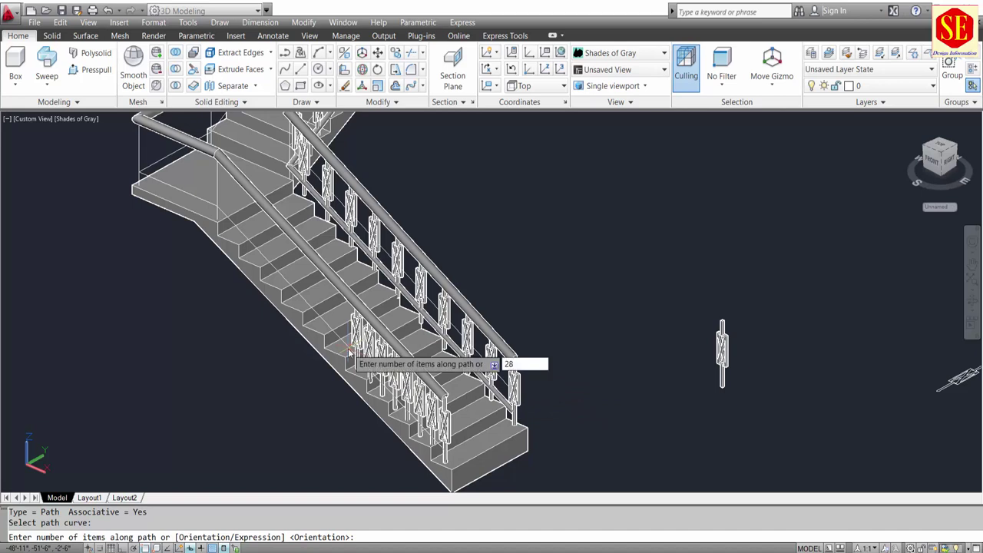
{"action": "key", "text": "Return"}
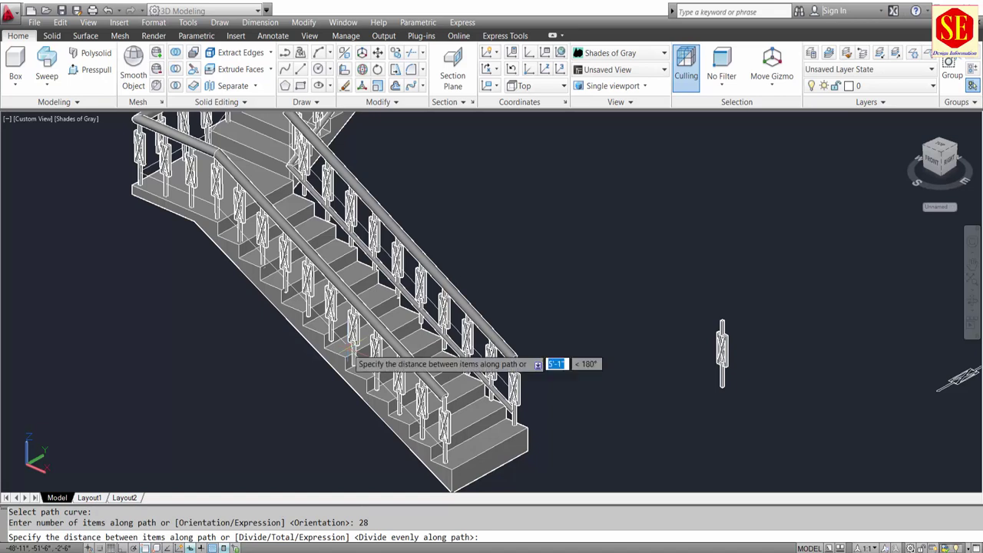
{"action": "scroll", "coordinate": [345, 350], "scroll_direction": "down", "scroll_amount": 2}
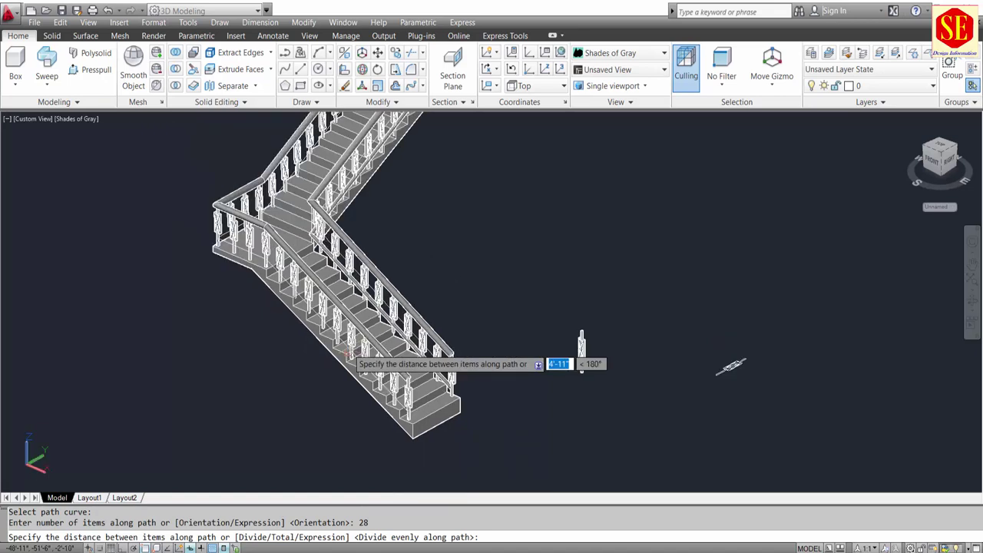
{"action": "right_click", "coordinate": [453, 304]}
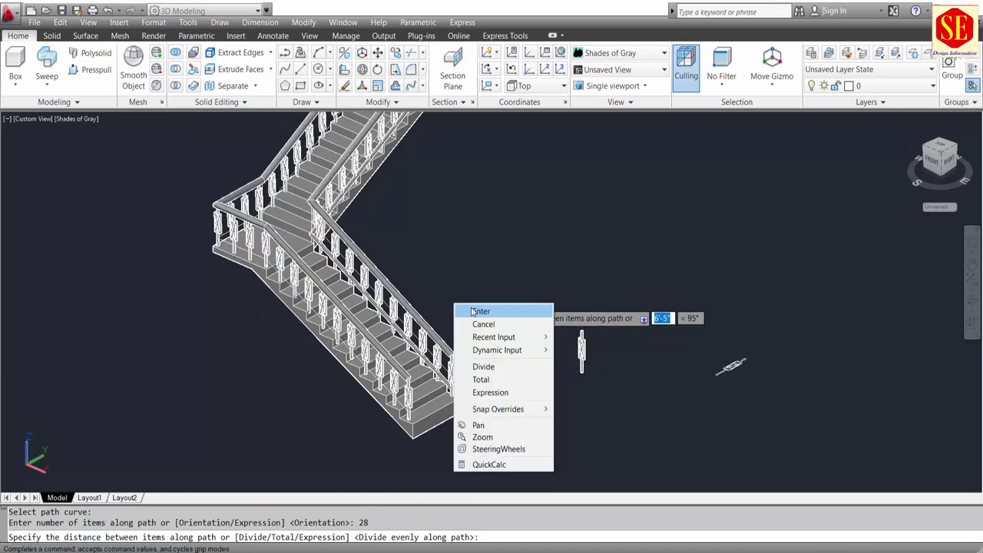
{"action": "left_click", "coordinate": [480, 311]}
{"action": "left_click", "coordinate": [499, 434]}
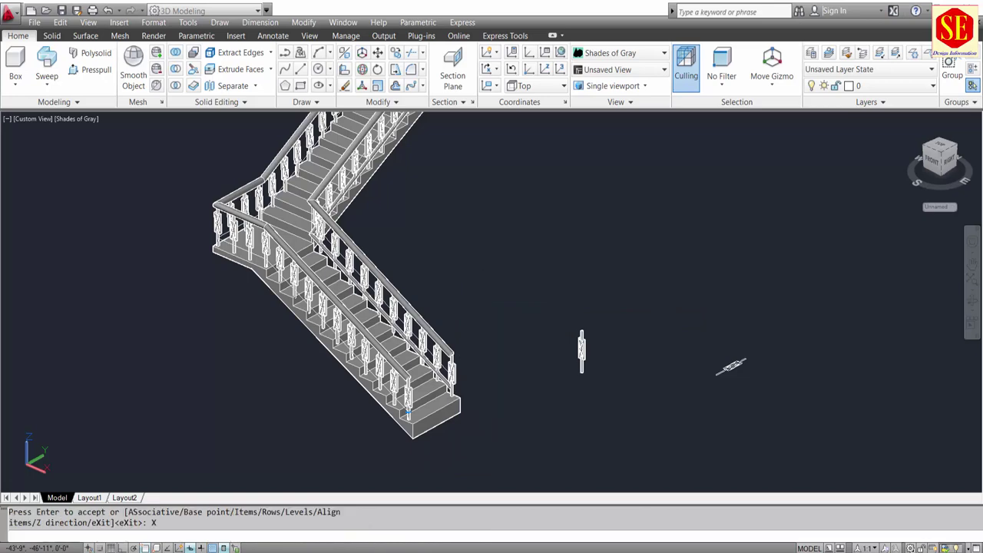
Orbit around the staircase to inspect the new baluster row up the upper flight.
{"action": "scroll", "coordinate": [131, 113], "scroll_direction": "up", "scroll_amount": 3}
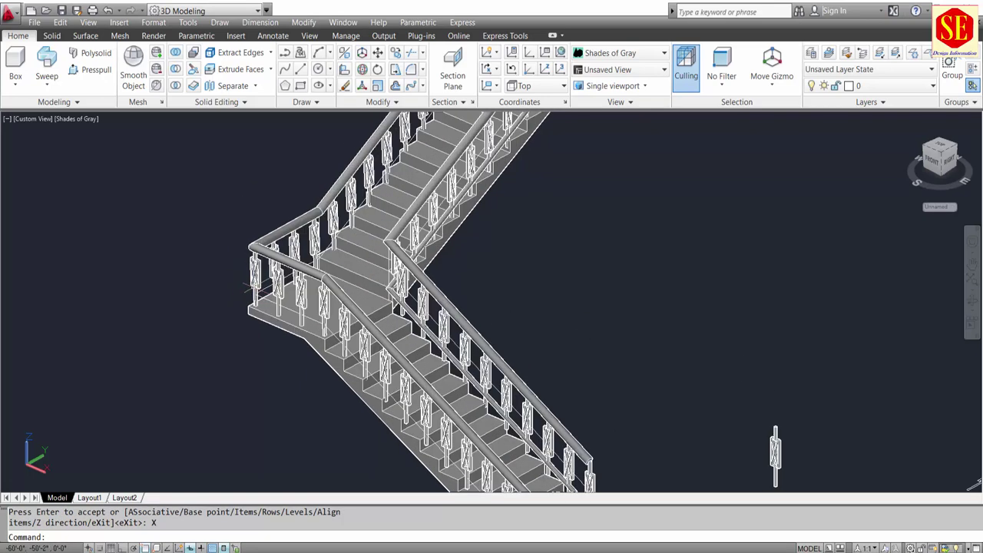
{"action": "mouse_move", "coordinate": [323, 254]}
{"action": "middle_mouse_down"}
{"action": "mouse_move", "coordinate": [281, 348]}
{"action": "mouse_move", "coordinate": [231, 404]}
{"action": "middle_mouse_up"}
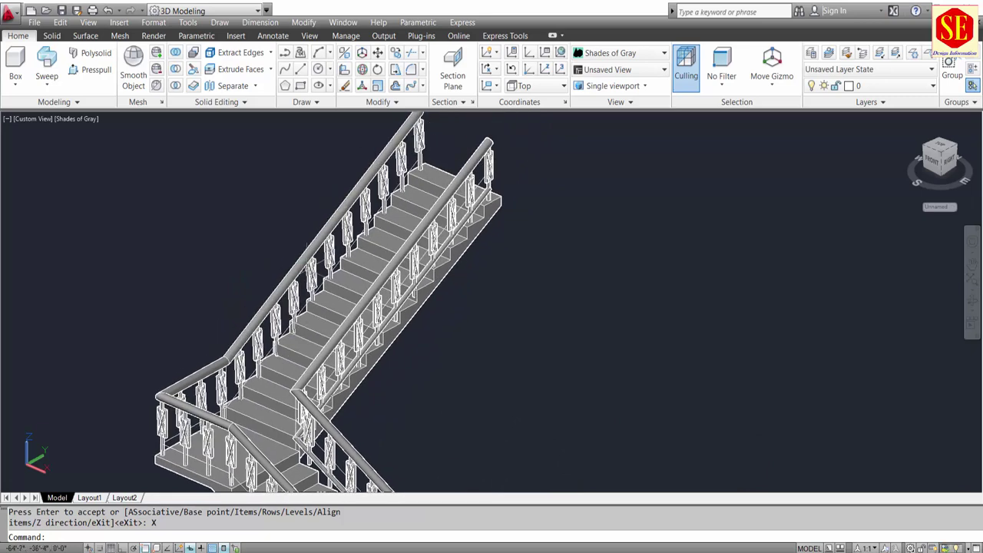
{"action": "mouse_move", "coordinate": [315, 310]}
{"action": "middle_mouse_down", "text": "shift"}
{"action": "mouse_move", "coordinate": [527, 303]}
{"action": "mouse_move", "coordinate": [373, 362]}
{"action": "mouse_move", "coordinate": [295, 324]}
{"action": "mouse_move", "coordinate": [438, 303]}
{"action": "mouse_move", "coordinate": [432, 146]}
{"action": "mouse_move", "coordinate": [399, 329]}
{"action": "mouse_move", "coordinate": [331, 438]}
{"action": "mouse_move", "coordinate": [404, 427]}
{"action": "middle_mouse_up", "text": "shift"}
{"action": "scroll", "coordinate": [407, 410], "scroll_direction": "up", "scroll_amount": 2}
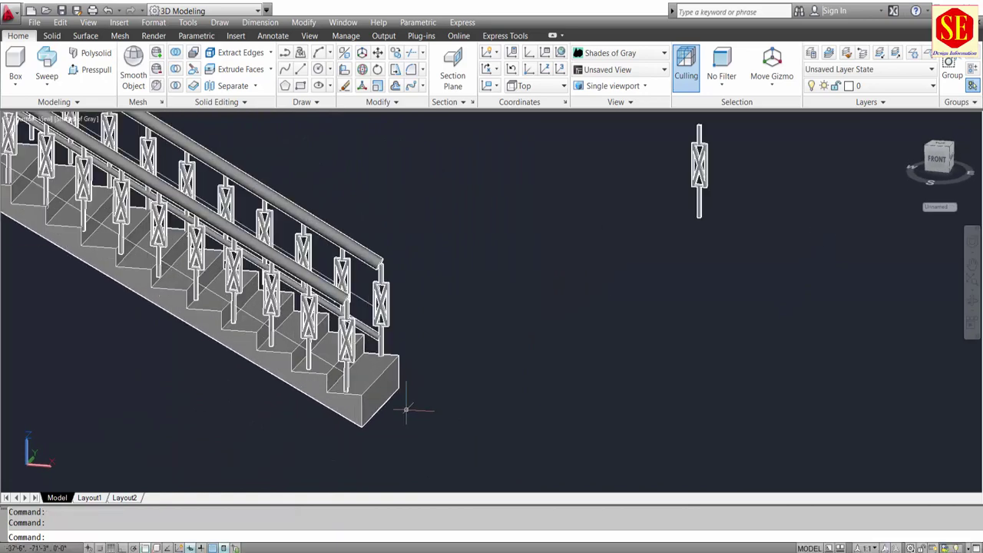
{"action": "type", "text": "c"}
Sweep a radius 1 circle along the lower rail path beneath the second baluster row.
{"action": "key", "text": "Return"}
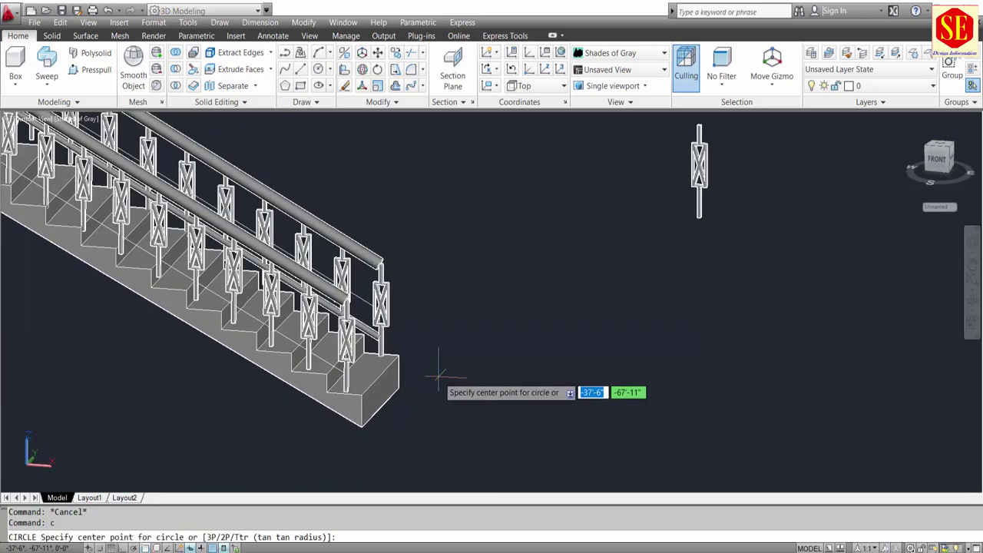
{"action": "left_click", "coordinate": [469, 348]}
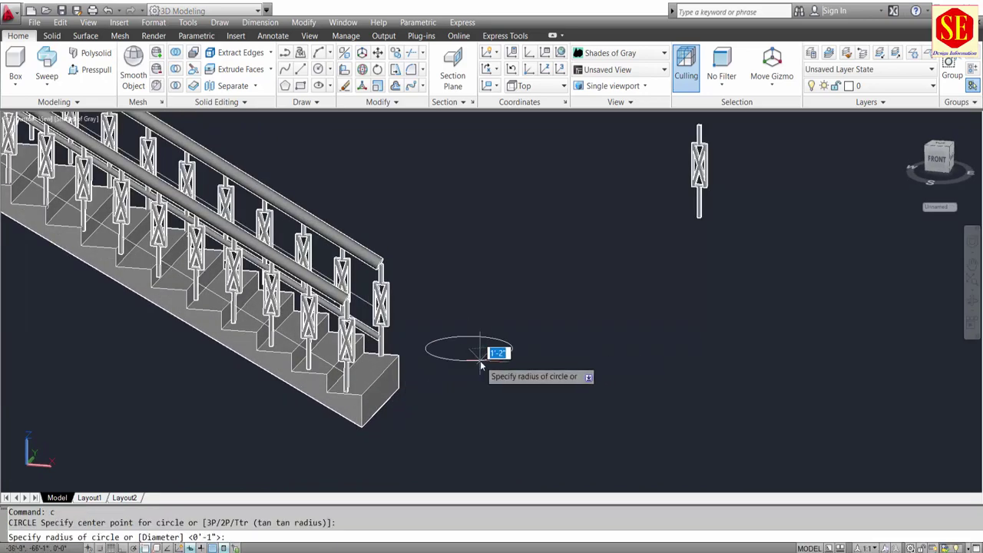
{"action": "type", "text": "1"}
{"action": "key", "text": "Return"}
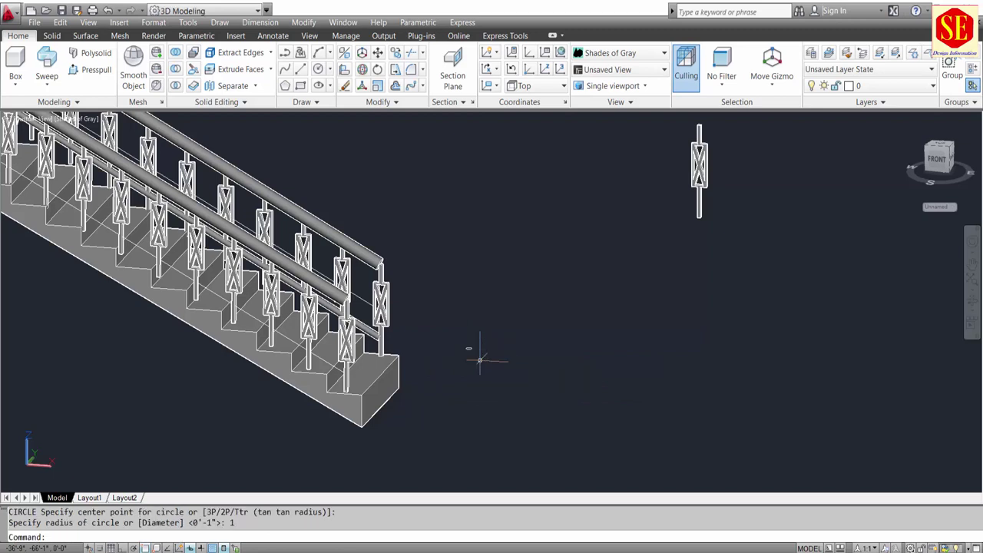
{"action": "left_click", "coordinate": [47, 62]}
{"action": "left_click", "coordinate": [469, 348]}
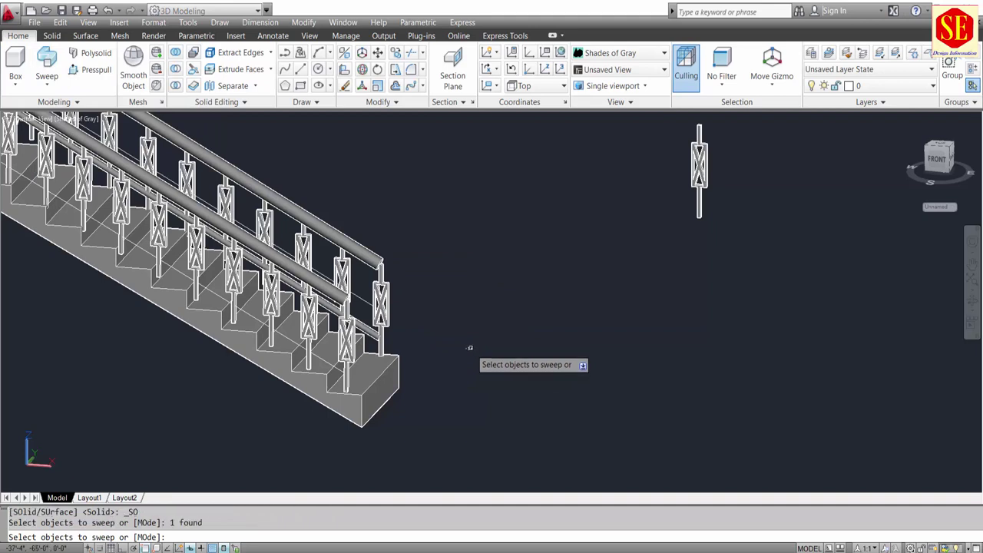
{"action": "right_click", "coordinate": [470, 298]}
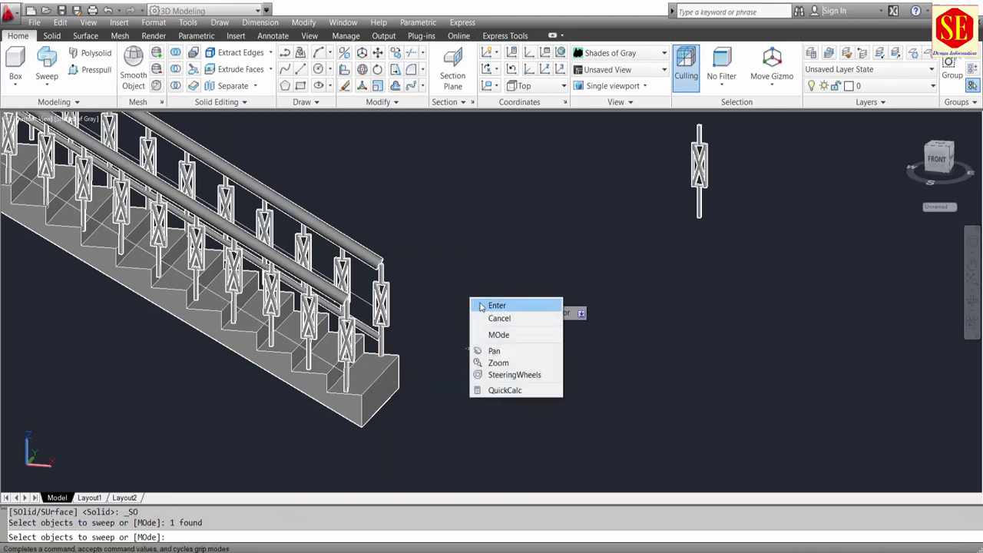
{"action": "left_click", "coordinate": [497, 305]}
{"action": "left_click", "coordinate": [317, 358]}
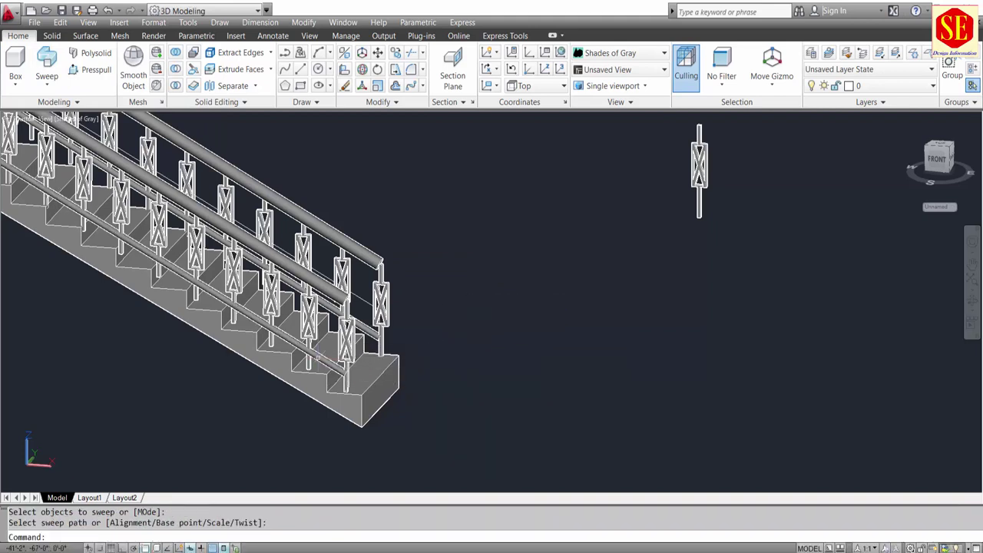
Orbit and zoom to inspect the upper landing railing and the stair flight.
{"action": "middle_click_drag", "start_coordinate": [41, 225], "coordinate": [285, 317]}
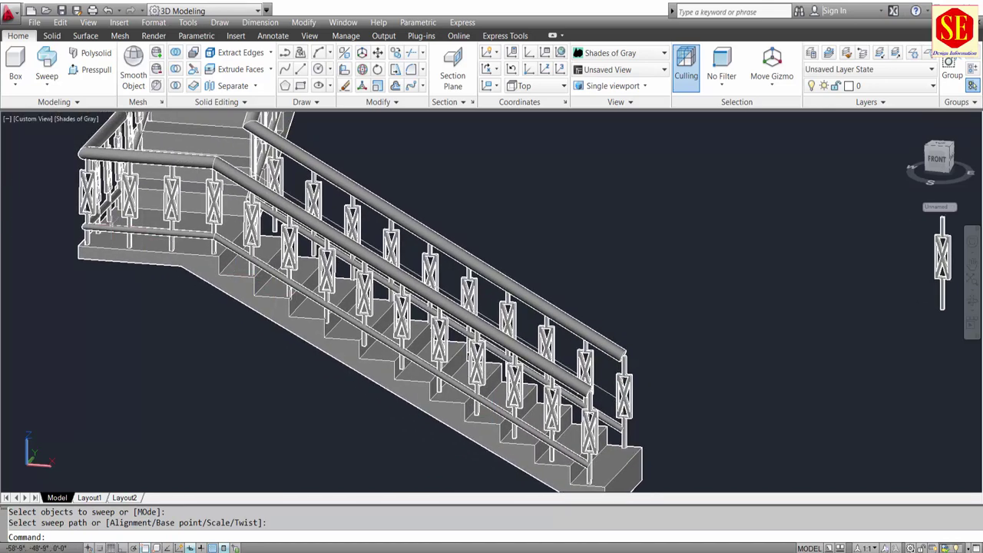
{"action": "scroll", "coordinate": [185, 219], "scroll_direction": "up", "scroll_amount": 3}
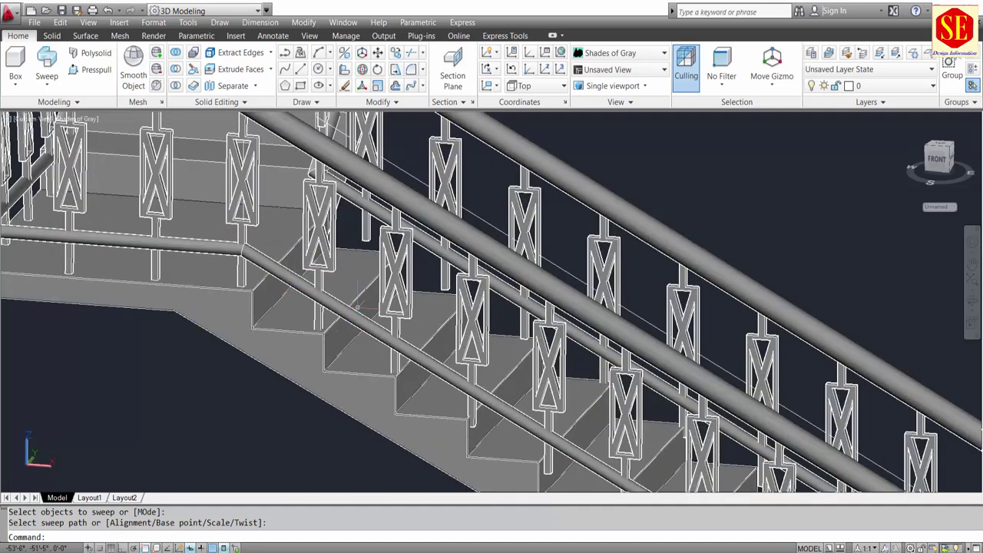
{"action": "mouse_move", "coordinate": [251, 277]}
{"action": "middle_mouse_down", "text": "shift"}
{"action": "mouse_move", "coordinate": [247, 311]}
{"action": "mouse_move", "coordinate": [324, 342]}
{"action": "middle_mouse_up", "text": "shift"}
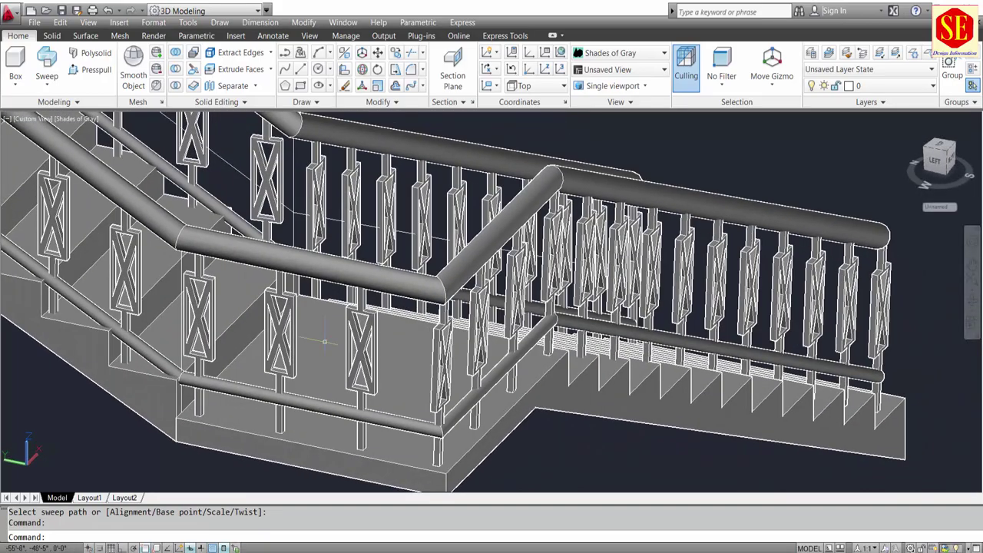
{"action": "scroll", "coordinate": [324, 342], "scroll_direction": "down", "scroll_amount": 4}
{"action": "mouse_move", "coordinate": [324, 342]}
{"action": "middle_mouse_down", "text": "shift"}
{"action": "mouse_move", "coordinate": [299, 332]}
{"action": "mouse_move", "coordinate": [136, 472]}
{"action": "middle_mouse_up", "text": "shift"}
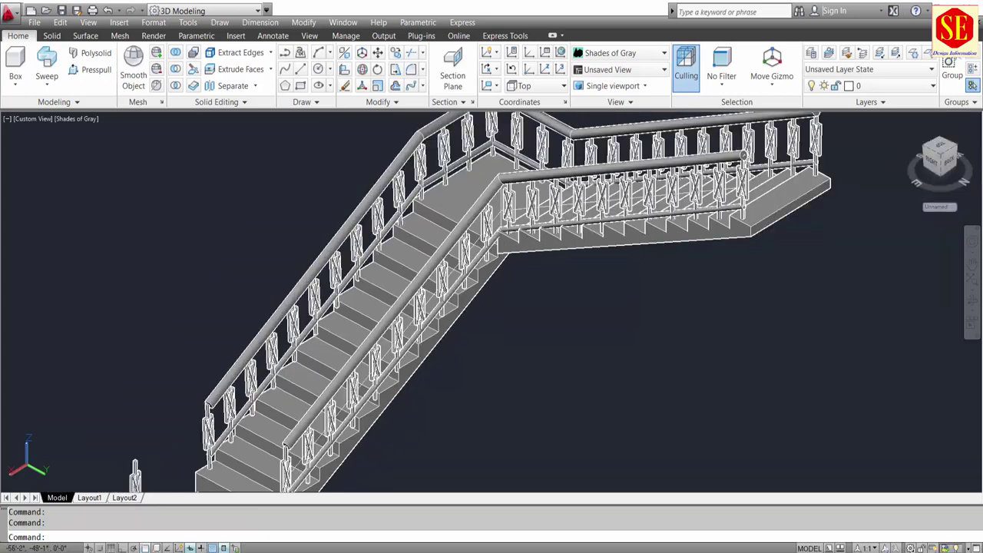
{"action": "scroll", "coordinate": [478, 281], "scroll_direction": "down", "scroll_amount": 3}
{"action": "middle_click_drag", "start_coordinate": [477, 281], "coordinate": [592, 270], "text": "shift"}
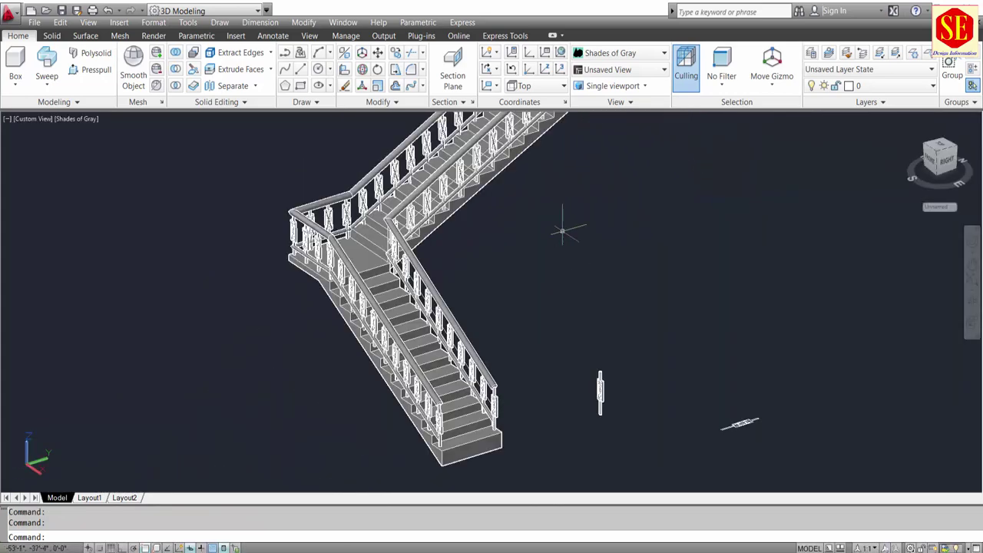
{"action": "scroll", "coordinate": [562, 231], "scroll_direction": "up", "scroll_amount": 1}
{"action": "scroll", "coordinate": [481, 247], "scroll_direction": "down", "scroll_amount": 3}
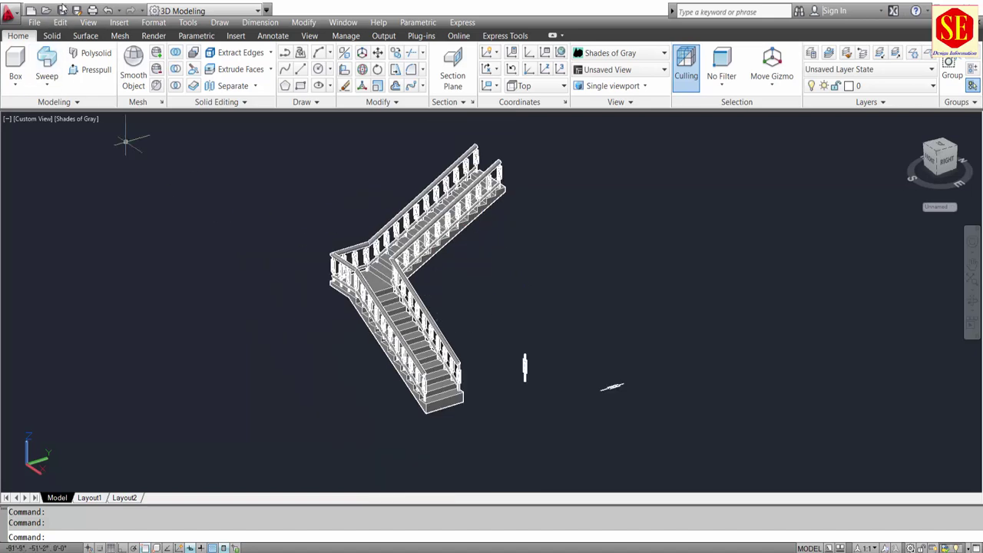
Undo the earlier slab and rectangle, and erase the stray baluster beside the stairs.
{"action": "type", "text": "u"}
{"action": "key", "text": "Return"}
{"action": "key", "text": "Return"}
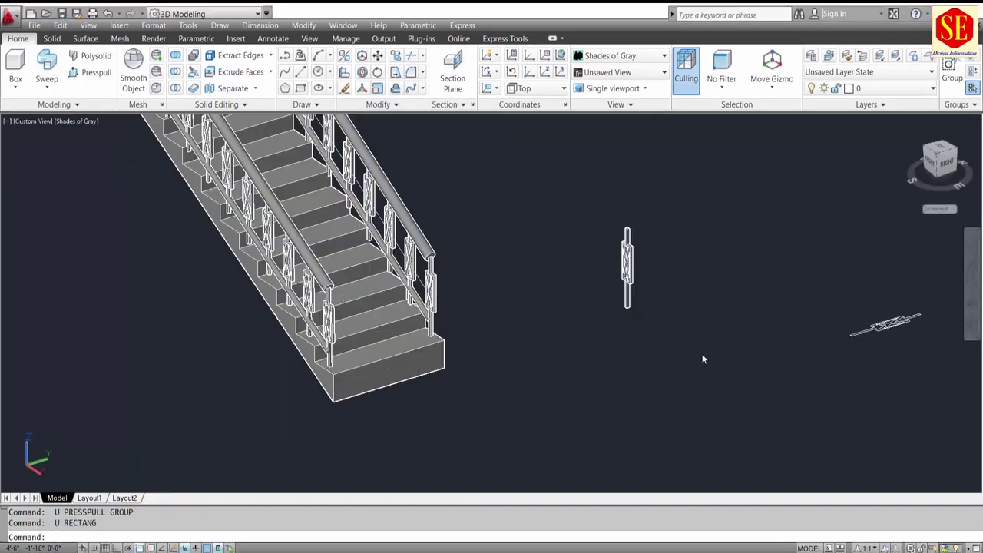
{"action": "left_click", "coordinate": [660, 219]}
{"action": "left_click", "coordinate": [611, 300]}
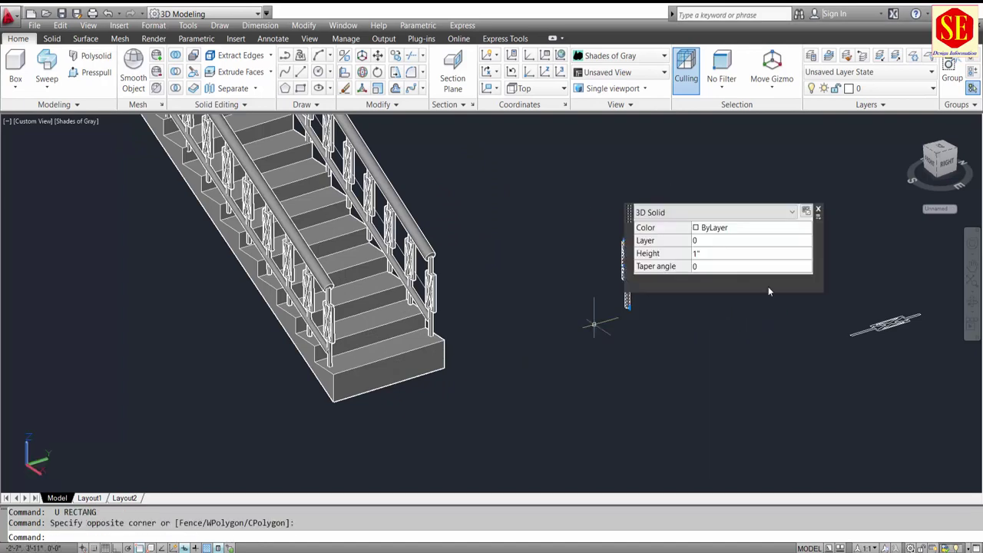
{"action": "type", "text": "e"}
{"action": "key", "text": "Return"}
Erase the remaining leftover stray objects beside the stairs.
{"action": "left_click", "coordinate": [933, 265]}
{"action": "left_click", "coordinate": [834, 365]}
{"action": "type", "text": "e"}
{"action": "key", "text": "Return"}
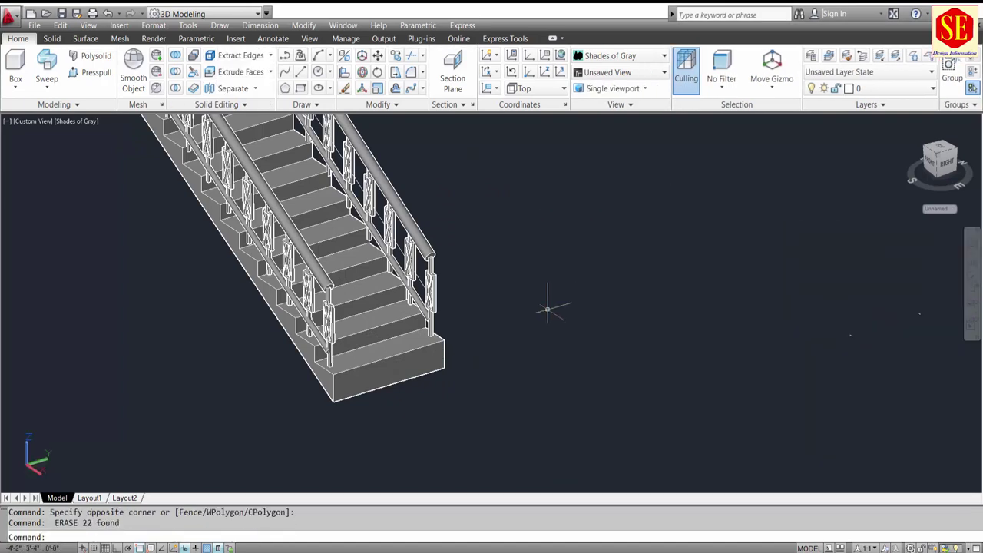
{"action": "left_click", "coordinate": [825, 275]}
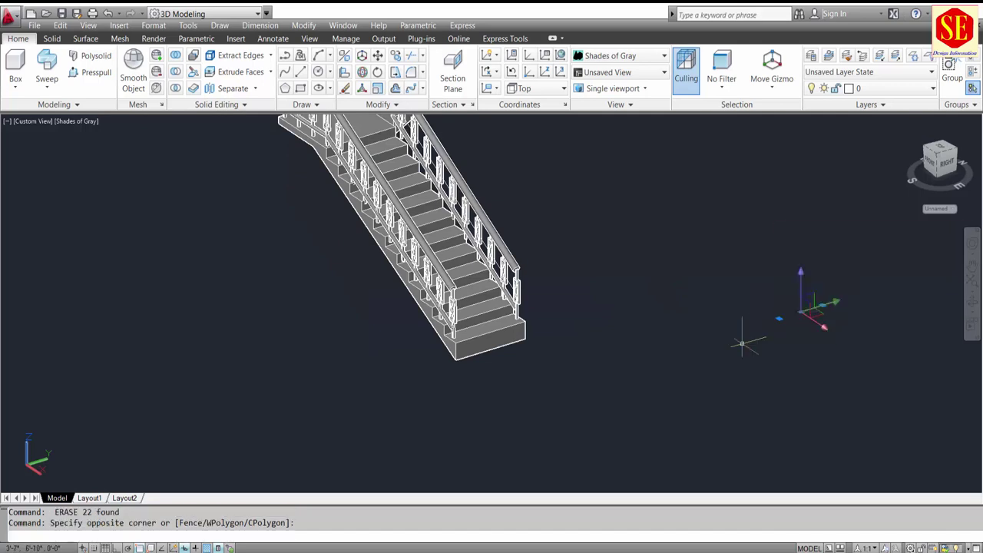
{"action": "left_click", "coordinate": [748, 340]}
{"action": "type", "text": "e"}
{"action": "key", "text": "Return"}
{"action": "scroll", "coordinate": [491, 374], "scroll_direction": "up", "scroll_amount": 2}
{"action": "scroll", "coordinate": [518, 357], "scroll_direction": "up", "scroll_amount": 2}
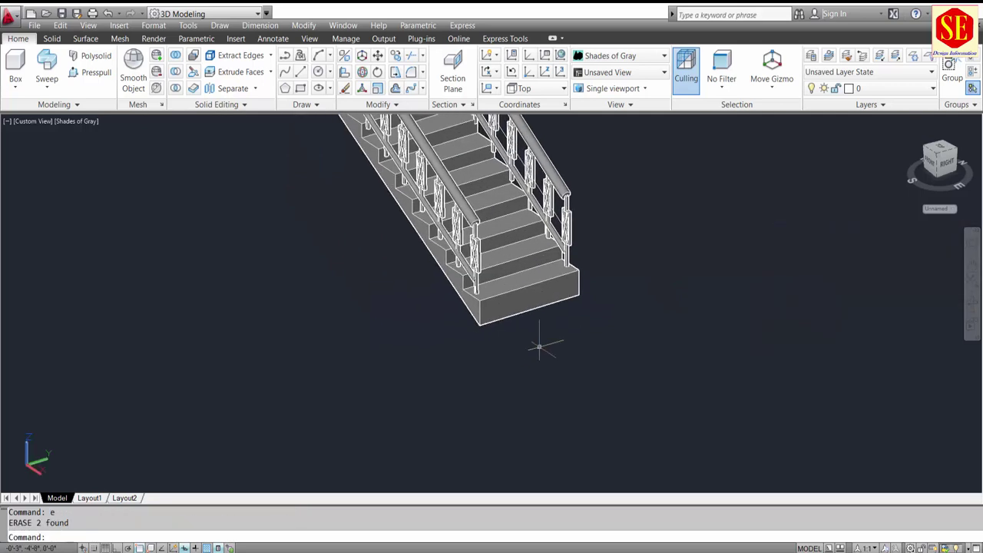
{"action": "scroll", "coordinate": [561, 331], "scroll_direction": "up", "scroll_amount": 2}
{"action": "type", "text": "re"}
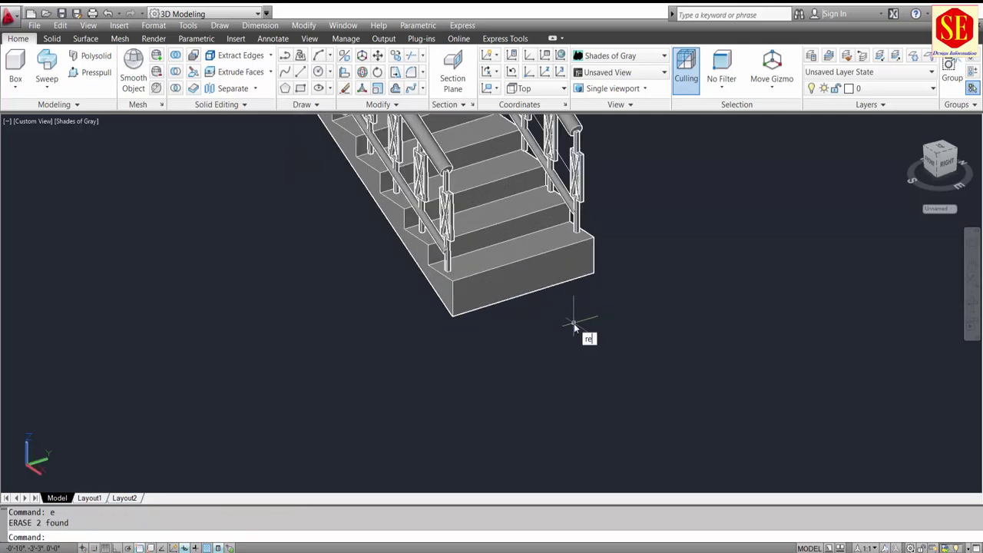
Draw a 13 by 4' rectangle on the ground below the foot of the stairs.
{"action": "type", "text": "c"}
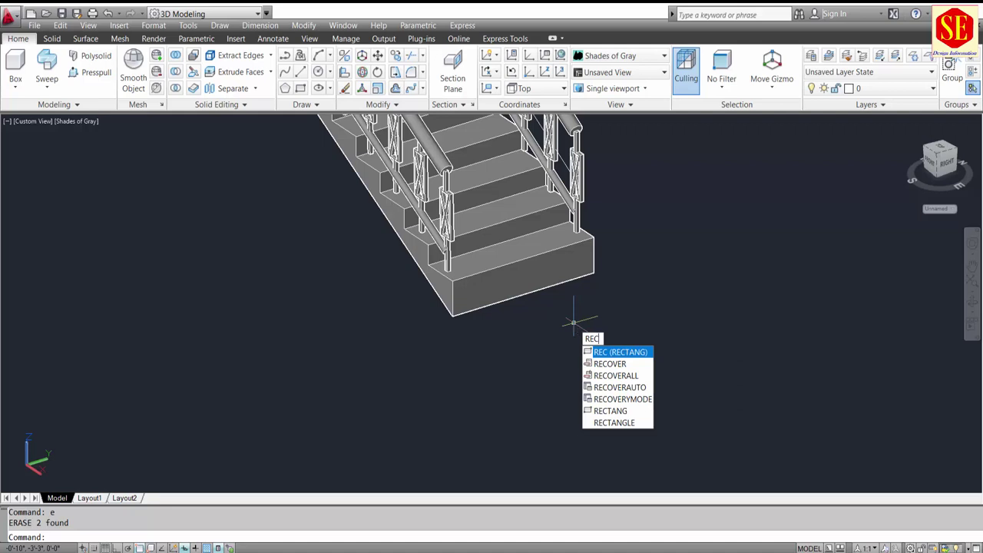
{"action": "key", "text": "Return"}
{"action": "left_click", "coordinate": [488, 340]}
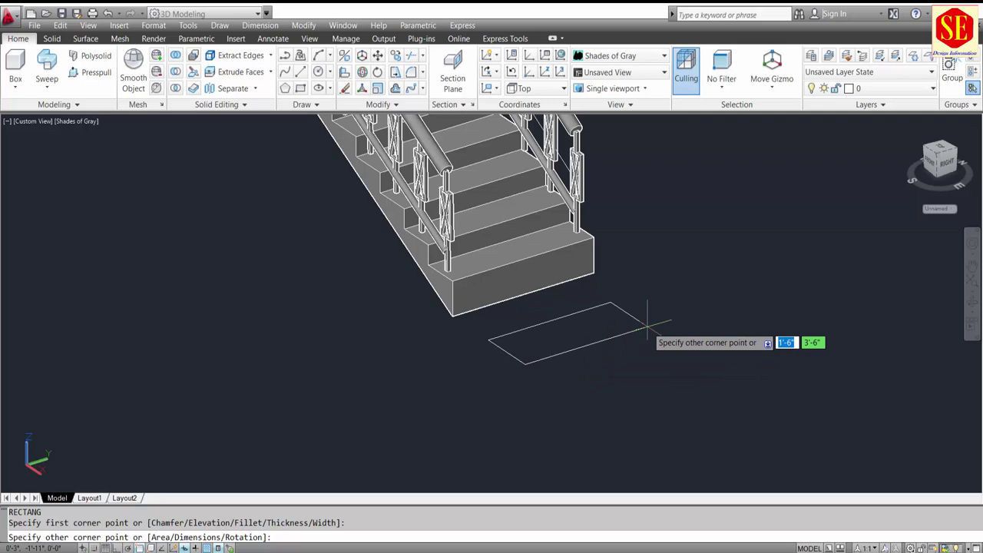
{"action": "type", "text": "13"}
{"action": "key", "text": "Tab"}
{"action": "type", "text": "4'"}
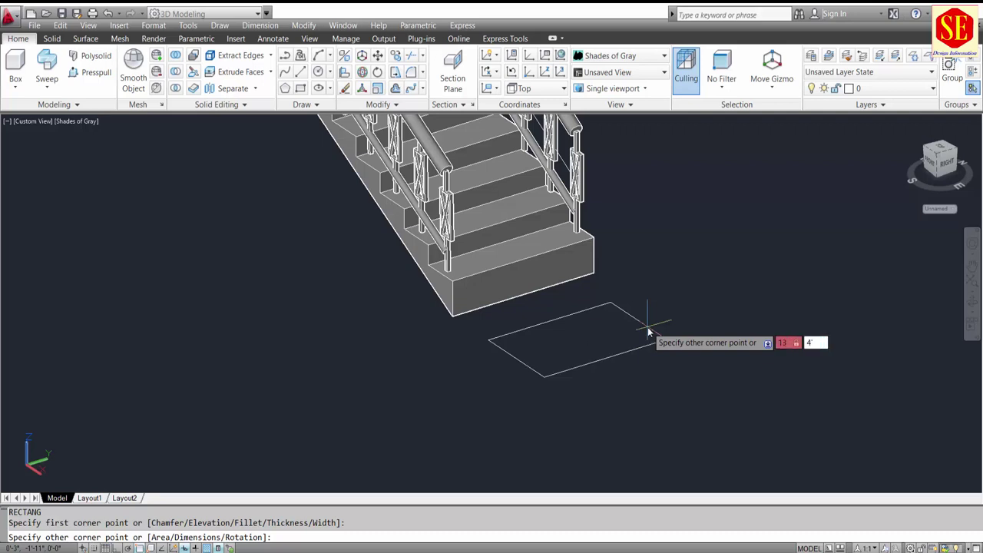
{"action": "key", "text": "Return"}
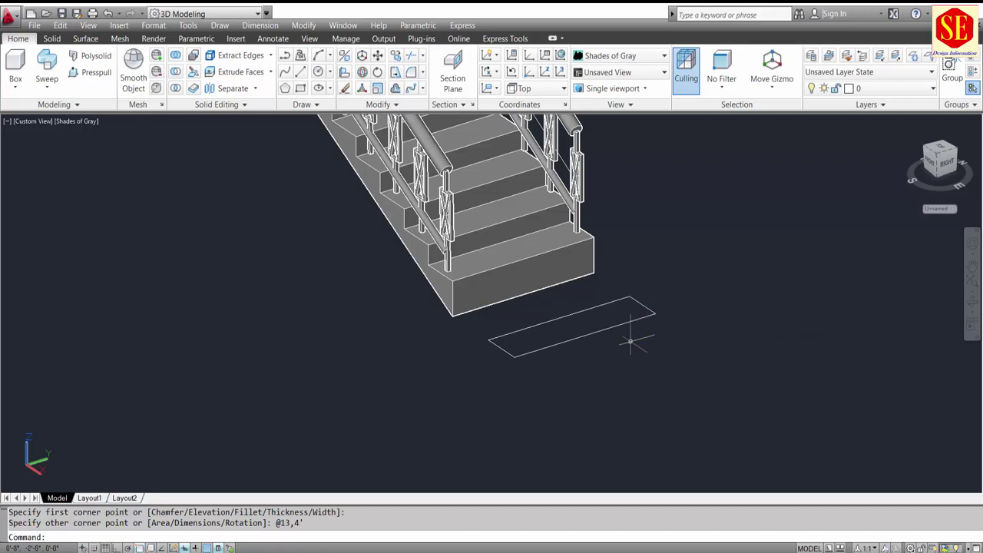
{"action": "scroll", "coordinate": [630, 342], "scroll_direction": "up", "scroll_amount": 2}
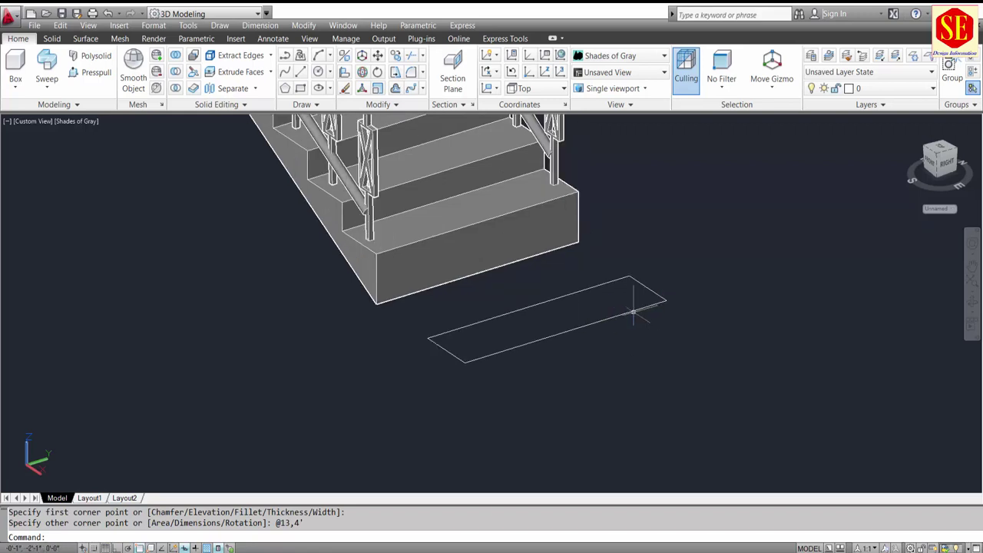
Presspull the rectangle into a 1-inch-thick slab.
{"action": "left_click", "coordinate": [89, 74]}
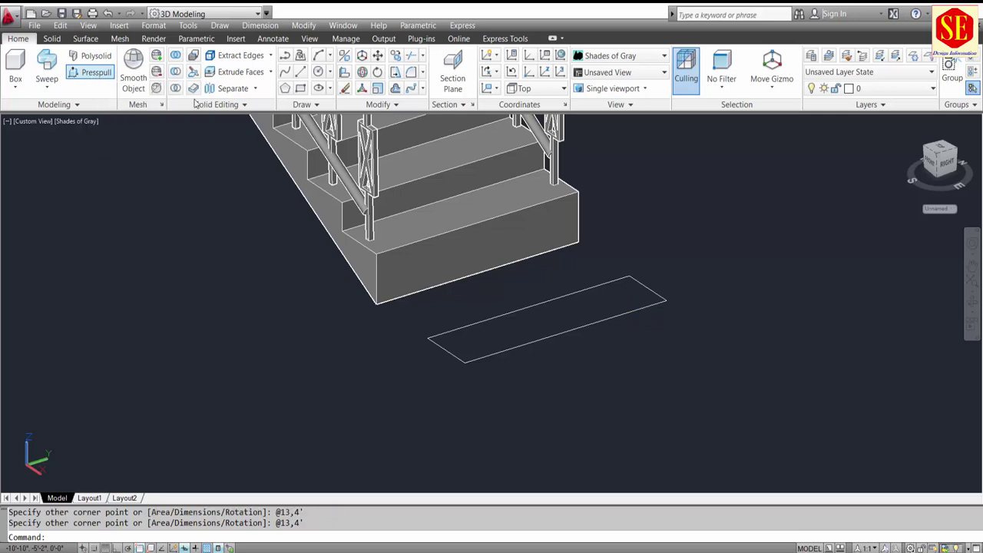
{"action": "left_click", "coordinate": [515, 324]}
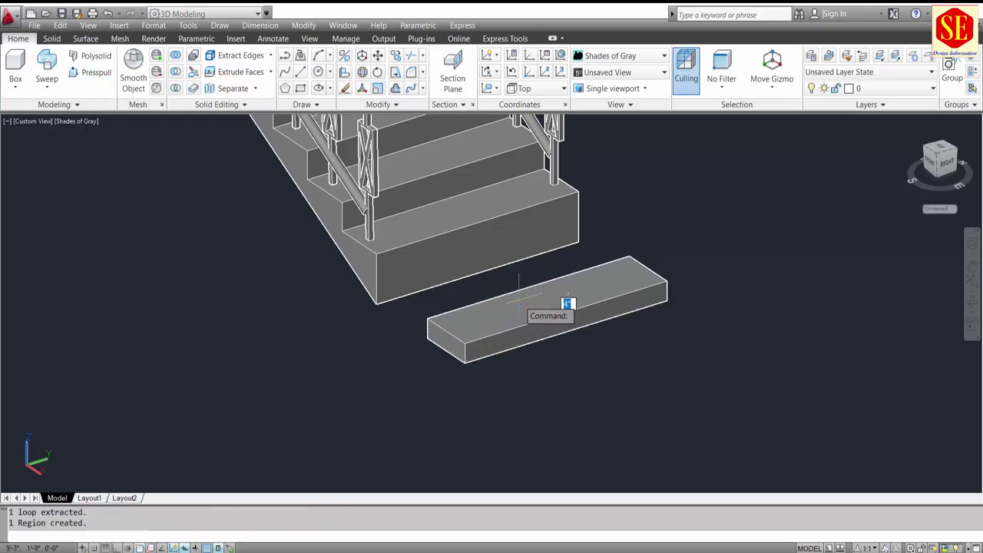
{"action": "key", "text": "Return"}
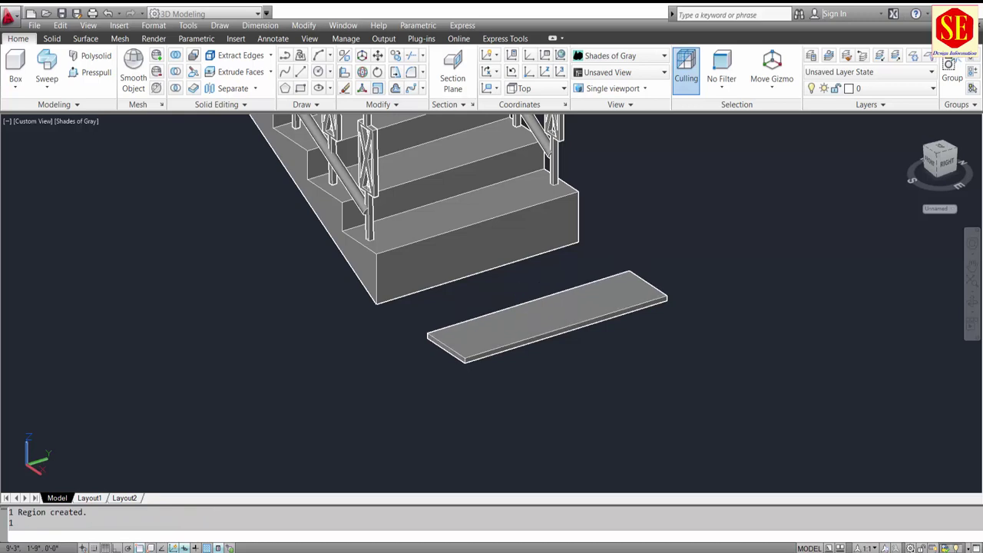
{"action": "scroll", "coordinate": [559, 307], "scroll_direction": "up", "scroll_amount": 2}
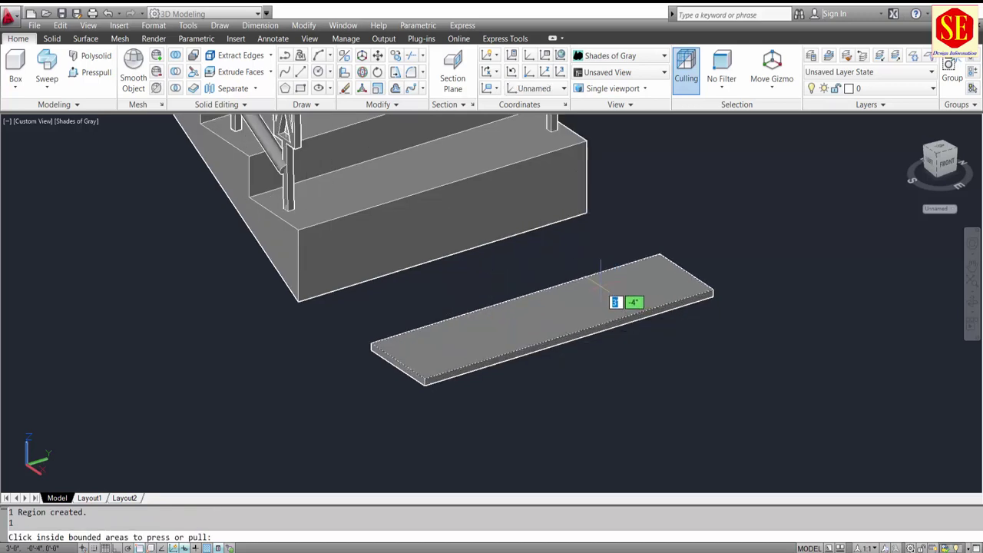
Move the new slab into its position below the stair foot.
{"action": "left_click", "coordinate": [600, 286]}
{"action": "left_click", "coordinate": [593, 290]}
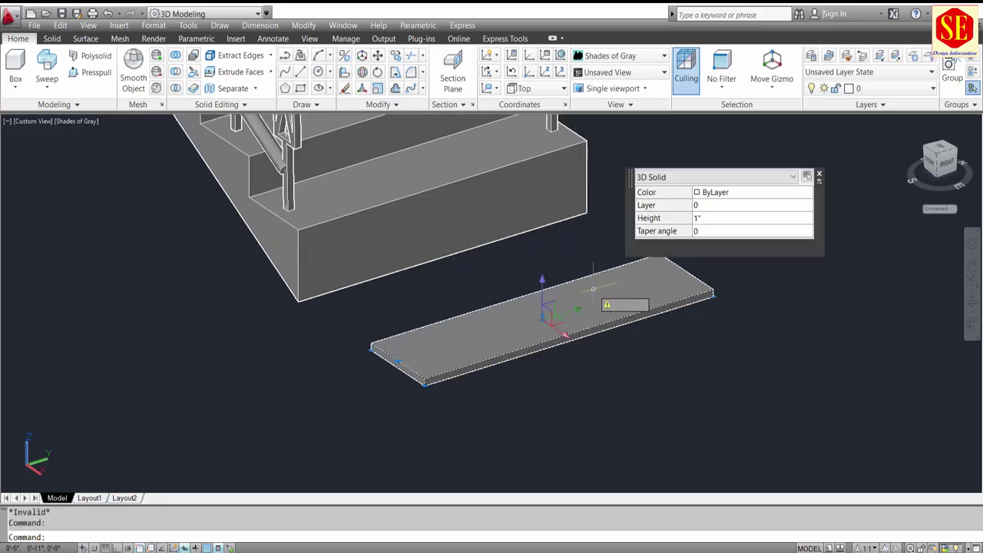
{"action": "type", "text": "m"}
{"action": "key", "text": "Return"}
{"action": "left_click", "coordinate": [541, 267]}
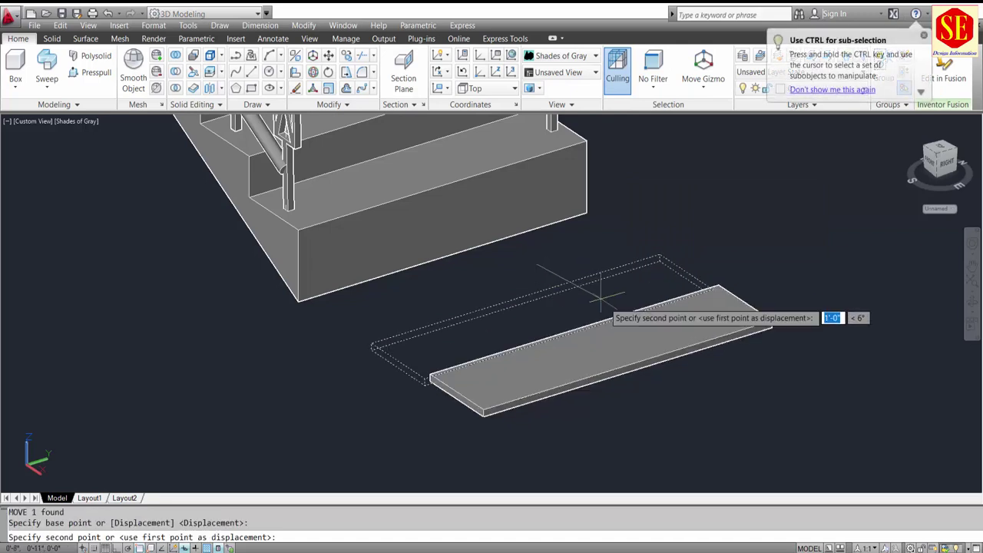
{"action": "left_click", "coordinate": [649, 338]}
Erase the leftover outline rectangle, then open Modify > Solid Editing.
{"action": "middle_click_drag", "start_coordinate": [641, 323], "coordinate": [621, 265]}
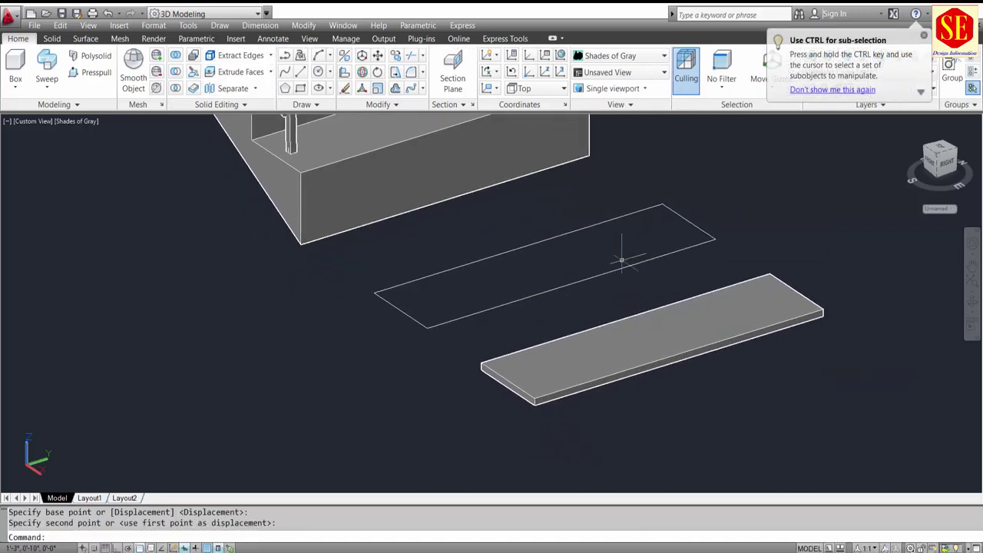
{"action": "left_click", "coordinate": [615, 266]}
{"action": "type", "text": "e"}
{"action": "key", "text": "Return"}
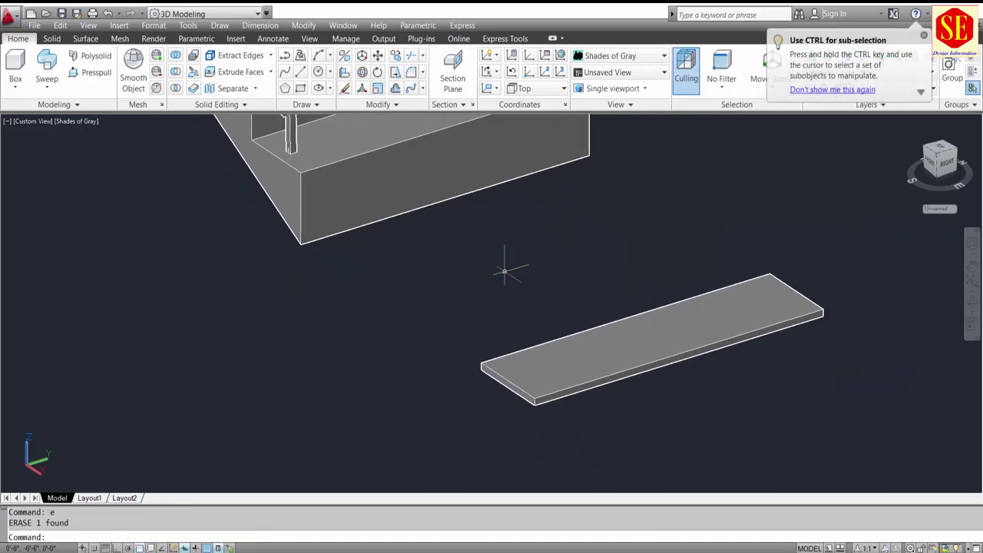
{"action": "middle_click_drag", "start_coordinate": [510, 268], "coordinate": [667, 321], "text": "shift"}
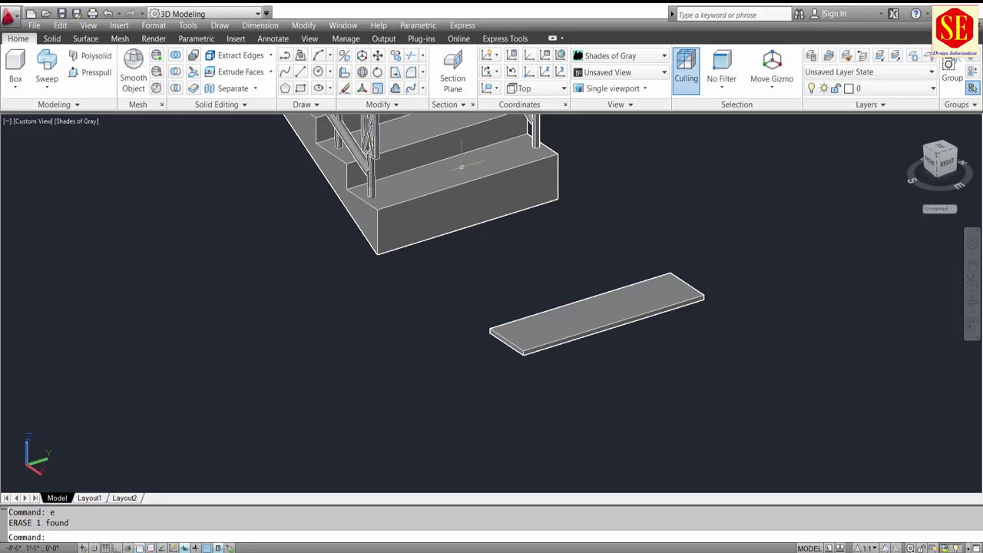
{"action": "left_click", "coordinate": [246, 106]}
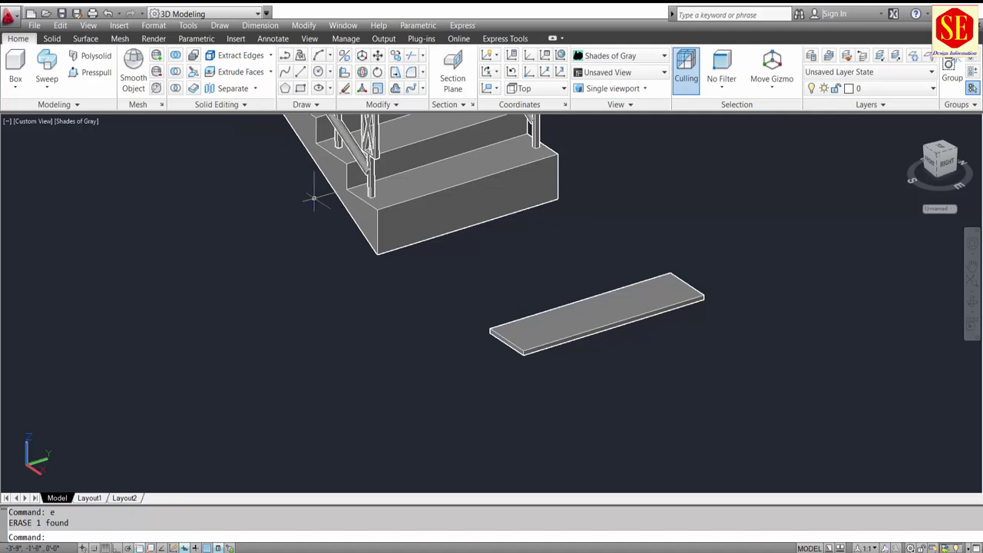
{"action": "left_click", "coordinate": [304, 26]}
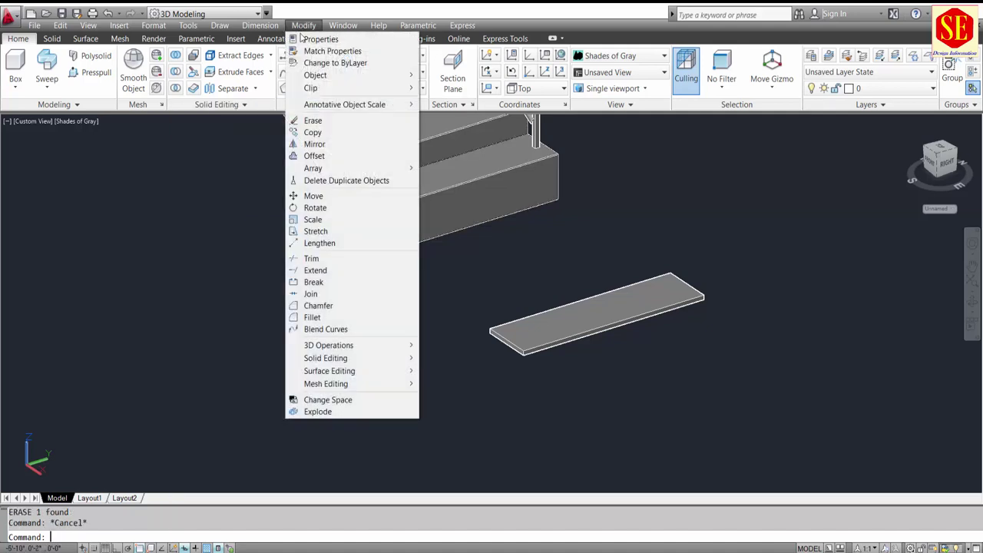
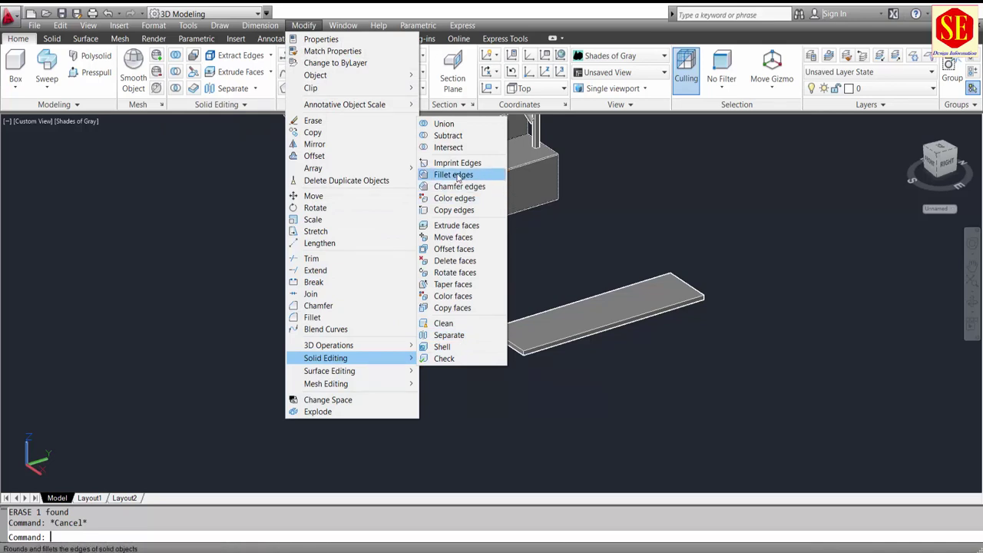
Close the open menus and toggle the classic menu bar off and back on.
{"action": "key", "text": "Escape"}
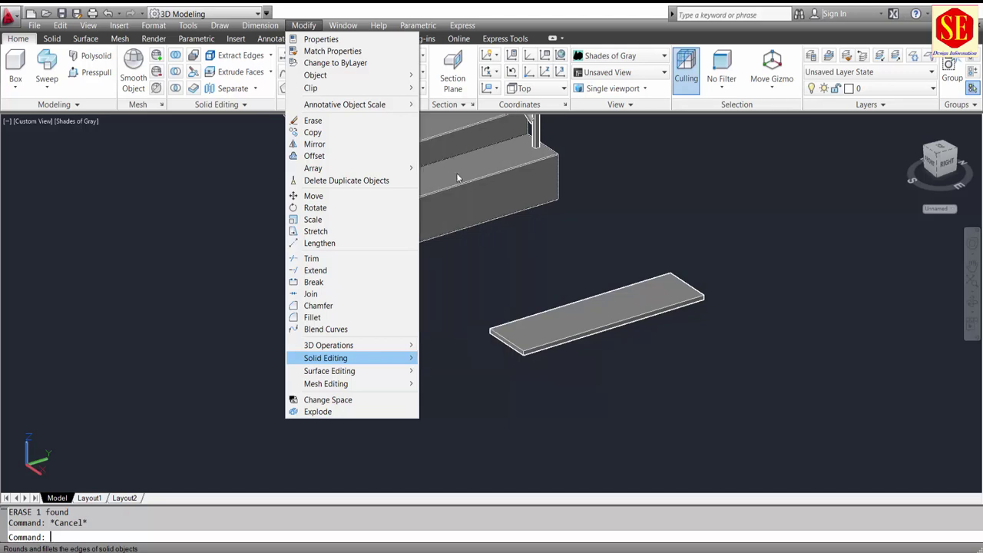
{"action": "key", "text": "Escape"}
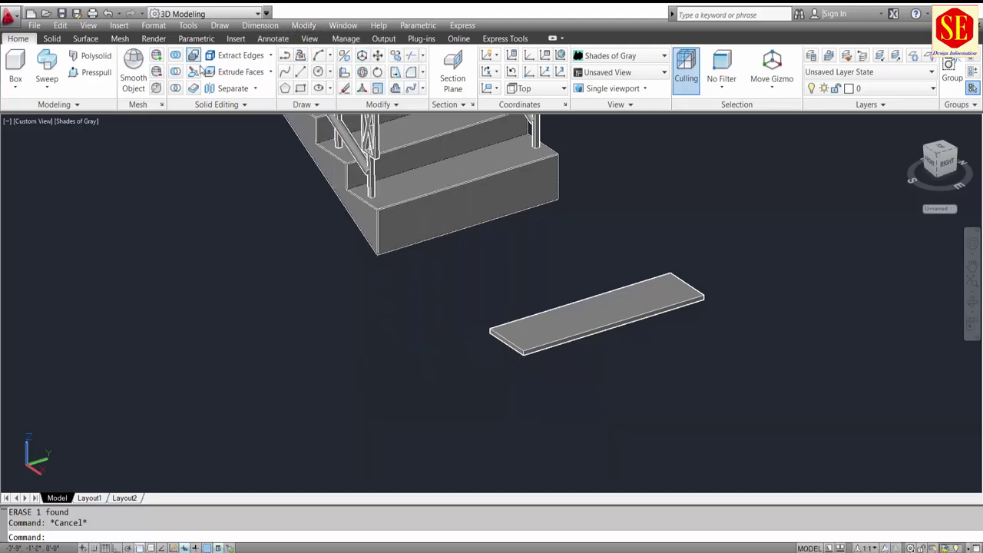
{"action": "left_click", "coordinate": [267, 13]}
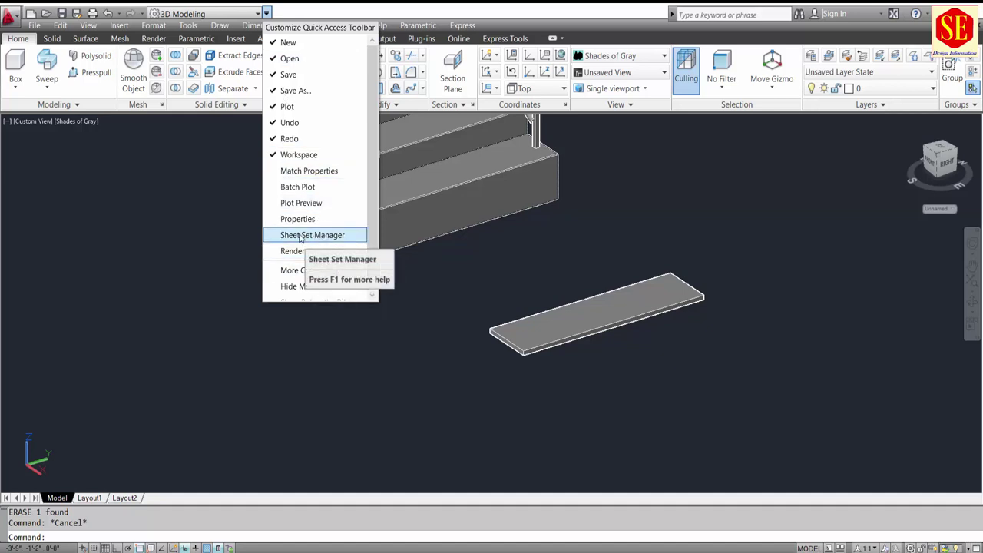
{"action": "left_click", "coordinate": [296, 287]}
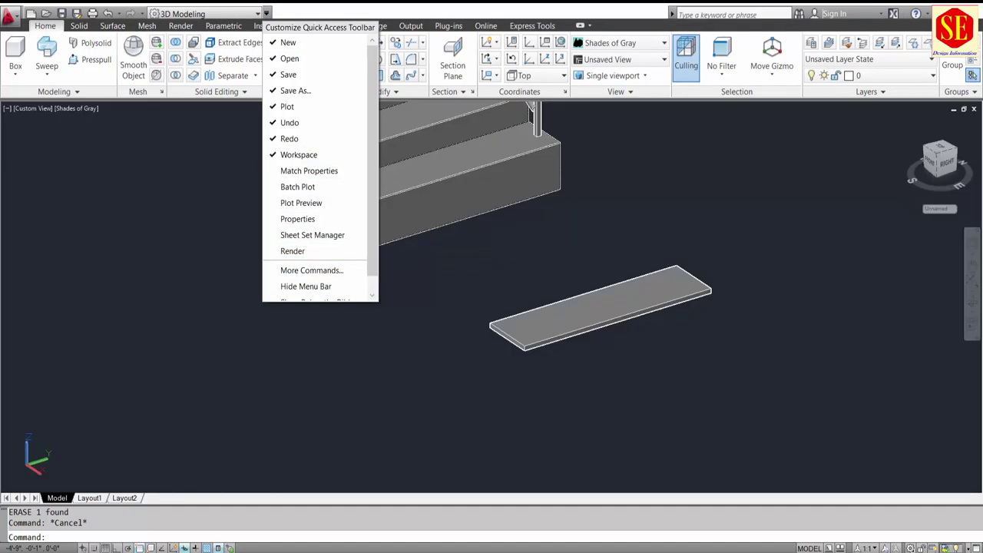
{"action": "left_click", "coordinate": [267, 14]}
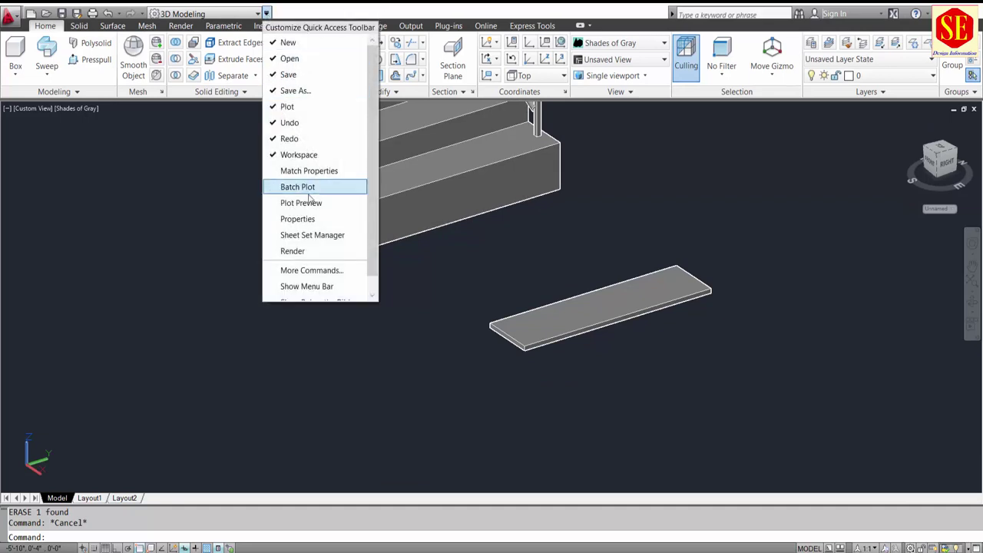
{"action": "left_click", "coordinate": [314, 287]}
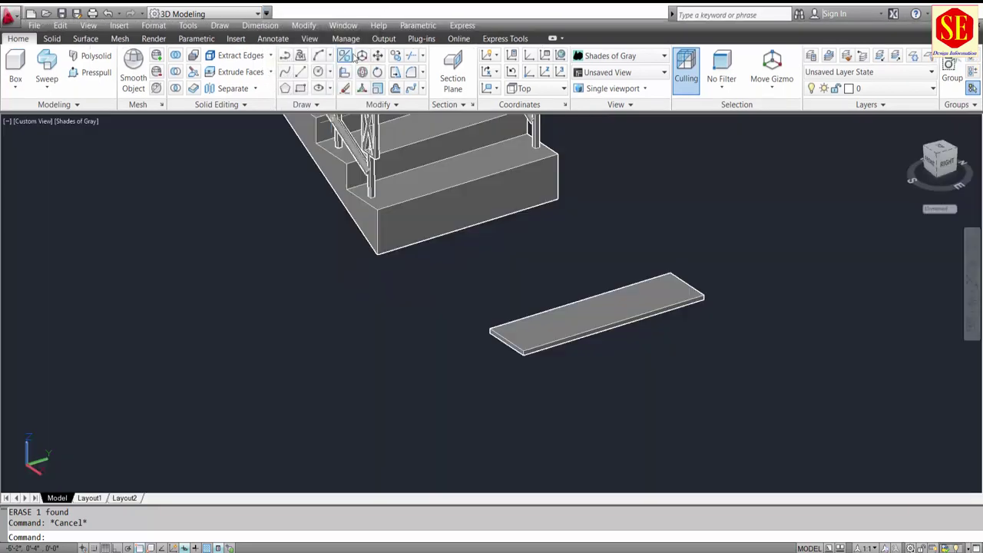
Start Fillet Edges from the Modify menu, set the radius, and pick two slab edges before cancelling.
{"action": "left_click", "coordinate": [304, 25]}
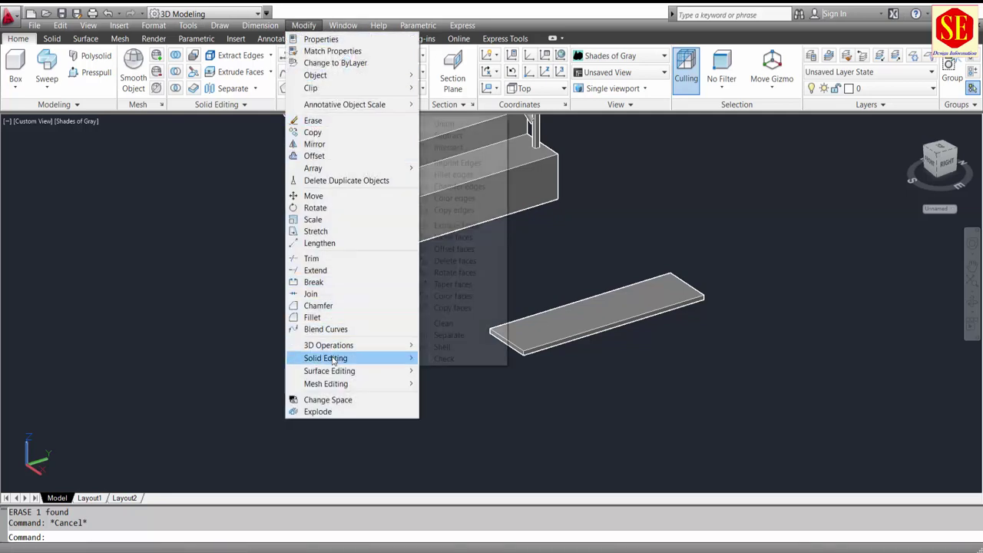
{"action": "mouse_move", "coordinate": [326, 358]}
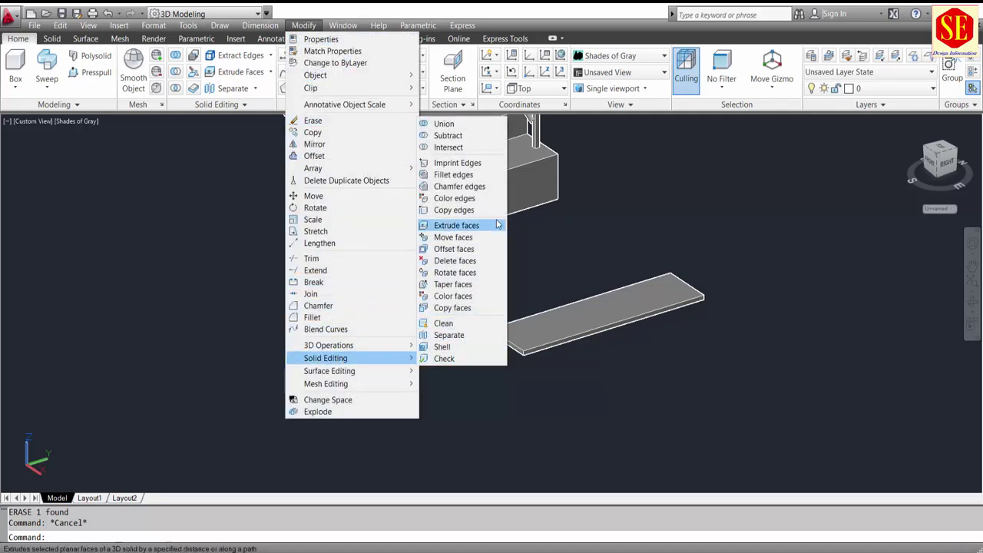
{"action": "left_click", "coordinate": [454, 175]}
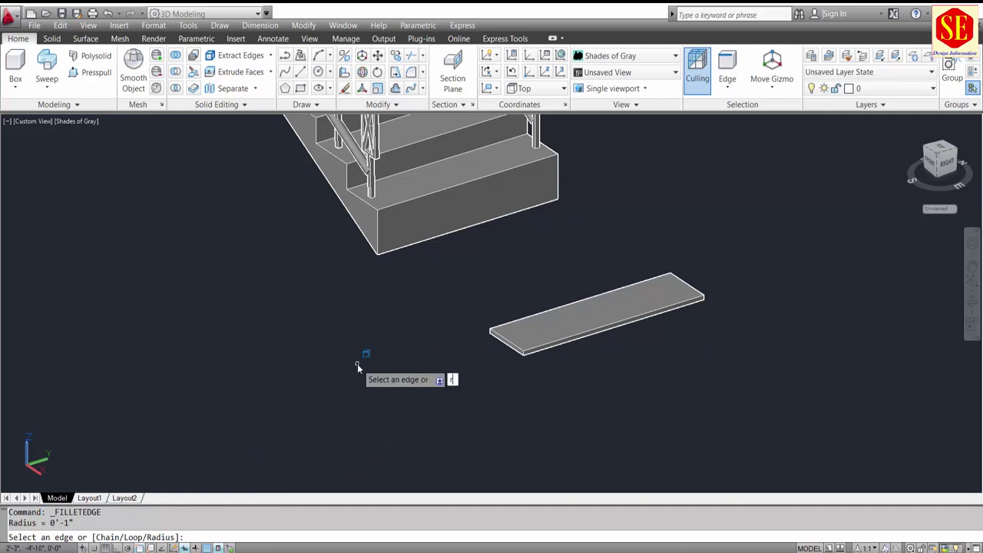
{"action": "type", "text": "r"}
{"action": "key", "text": "Return"}
{"action": "type", "text": ".5"}
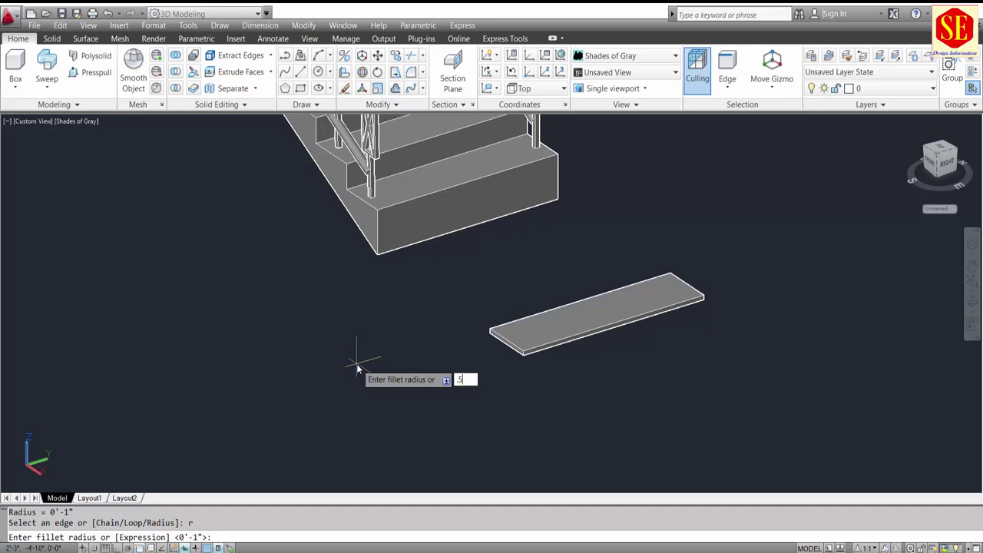
{"action": "key", "text": "Return"}
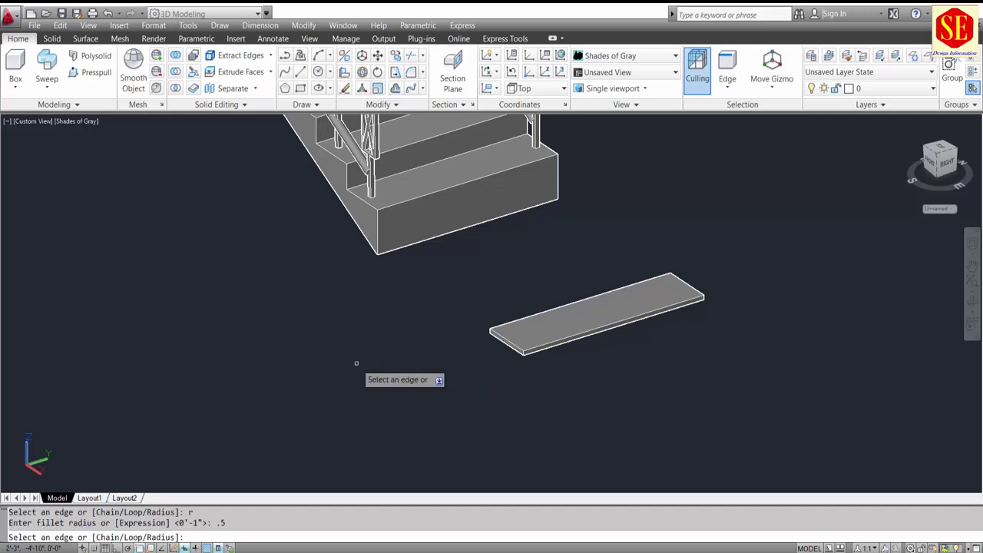
{"action": "scroll", "coordinate": [563, 338], "scroll_direction": "up", "scroll_amount": 2}
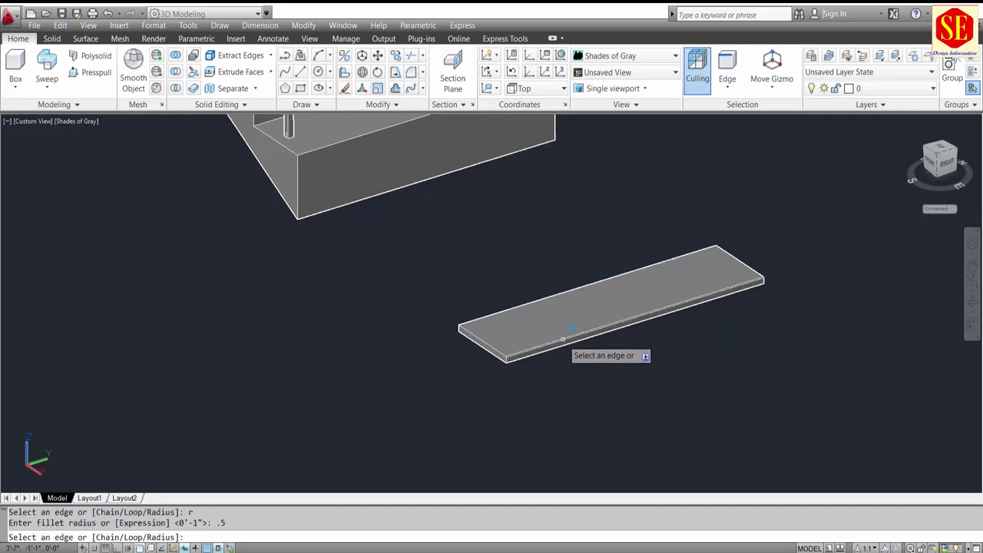
{"action": "left_click", "coordinate": [563, 338]}
{"action": "scroll", "coordinate": [563, 338], "scroll_direction": "up", "scroll_amount": 3}
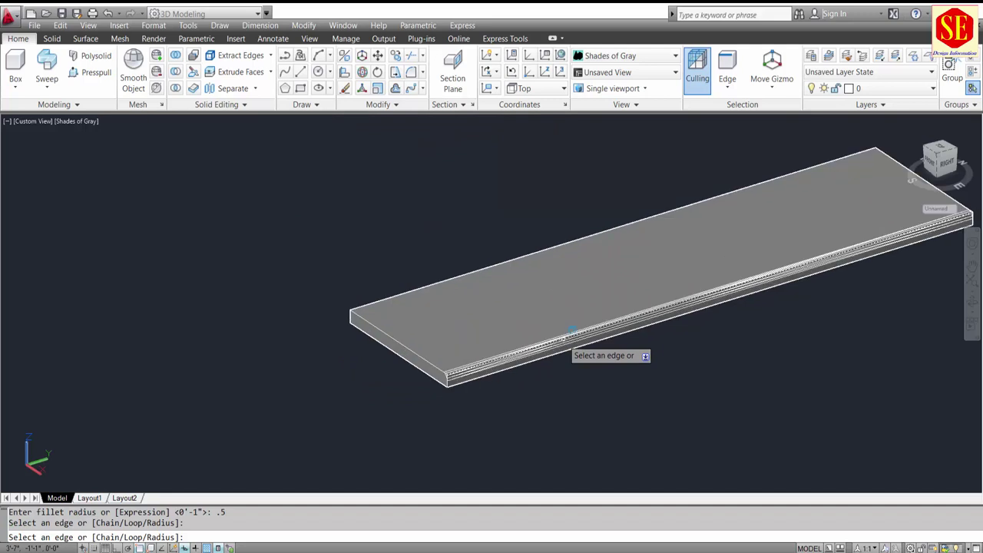
{"action": "left_click", "coordinate": [503, 357]}
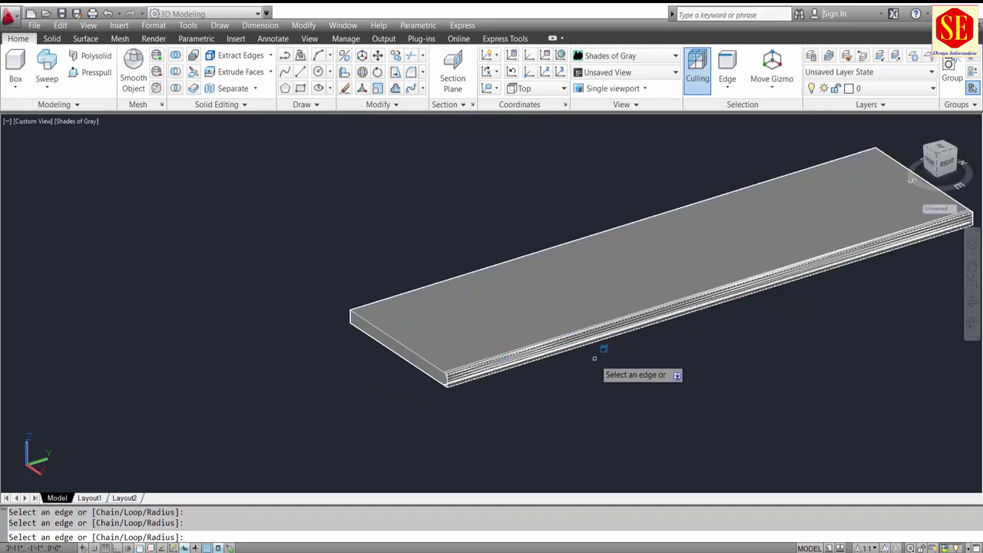
{"action": "right_click", "coordinate": [597, 362]}
{"action": "left_click", "coordinate": [621, 368]}
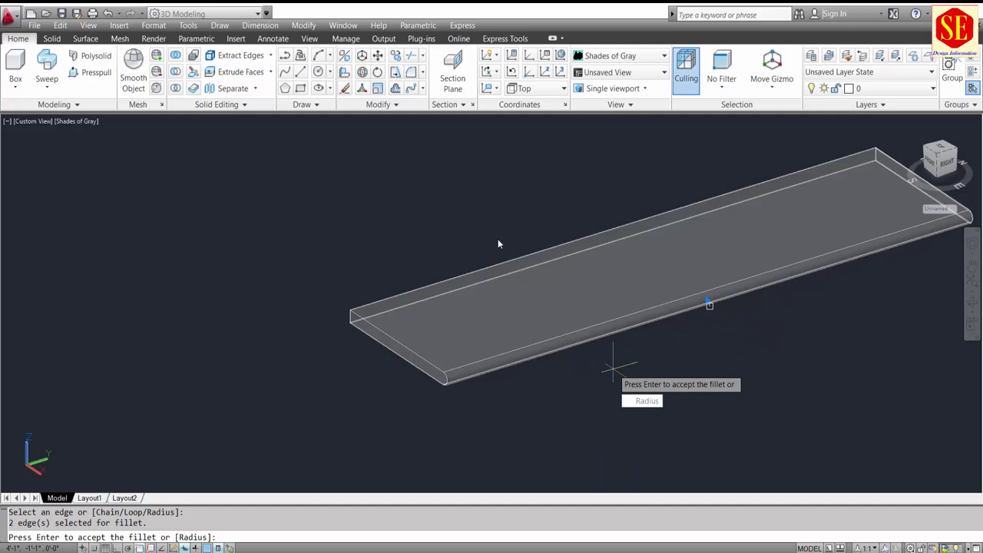
{"action": "key", "text": "Escape"}
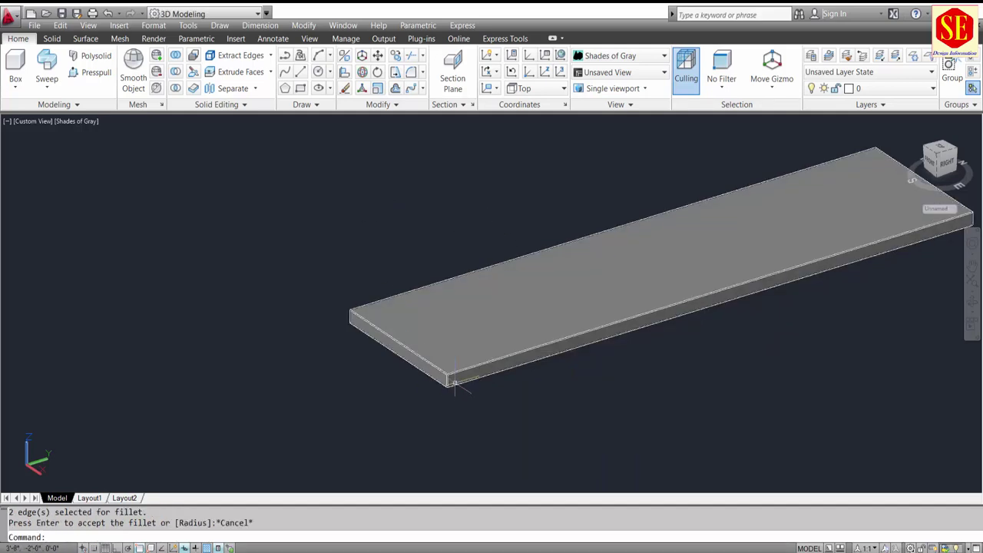
Round the slab's two front long edges with a 0'-1" fillet.
{"action": "key", "text": "Return"}
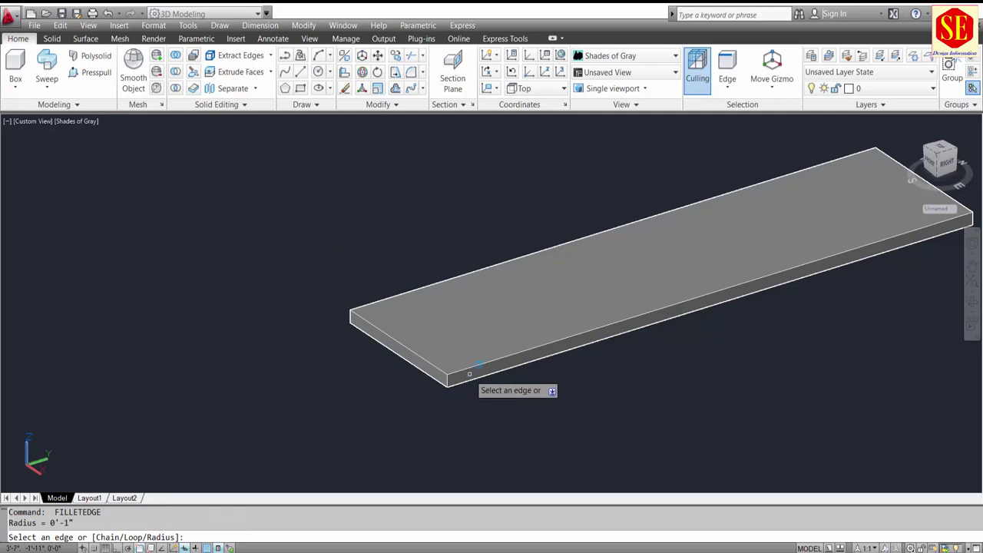
{"action": "left_click", "coordinate": [468, 376]}
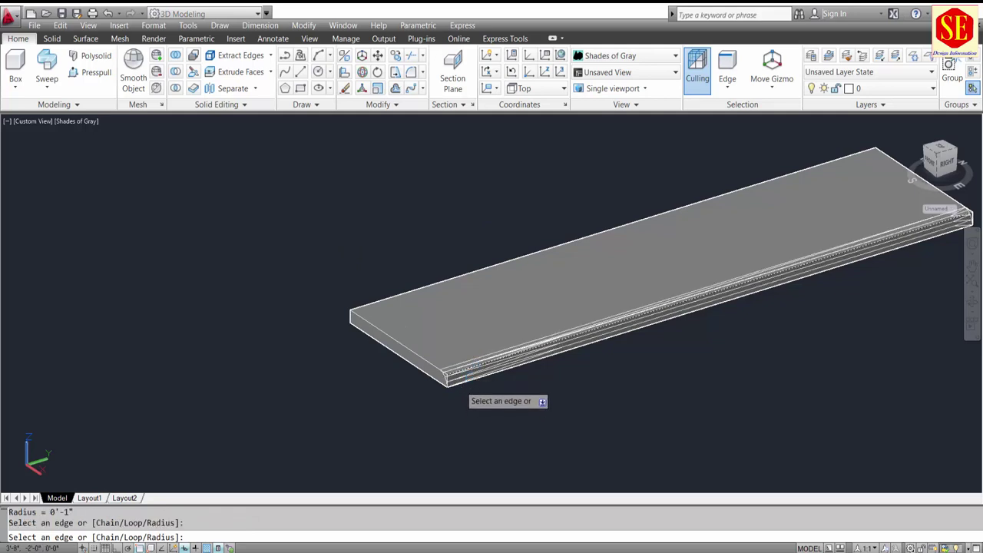
{"action": "left_click", "coordinate": [457, 379]}
{"action": "scroll", "coordinate": [465, 388], "scroll_direction": "up", "scroll_amount": 2}
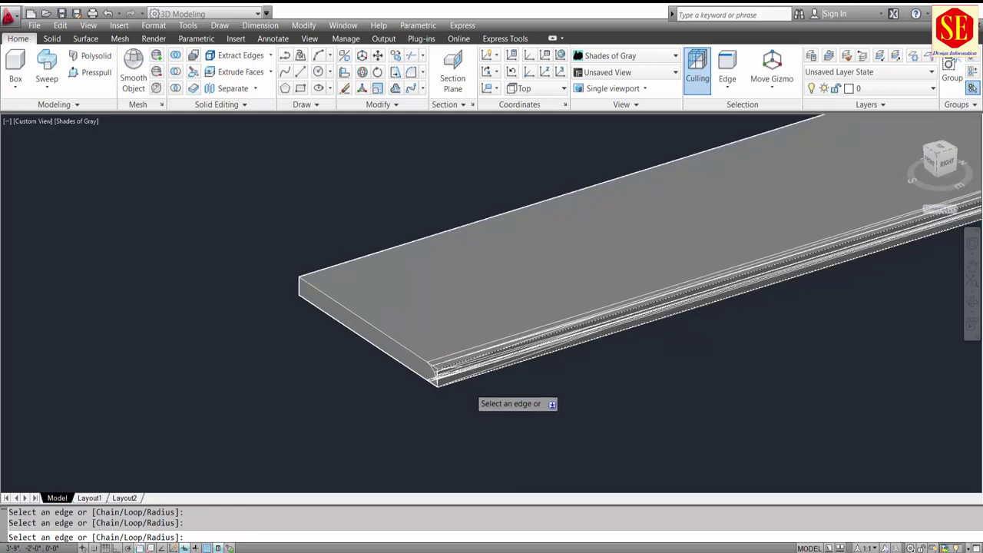
{"action": "scroll", "coordinate": [454, 388], "scroll_direction": "up", "scroll_amount": 2}
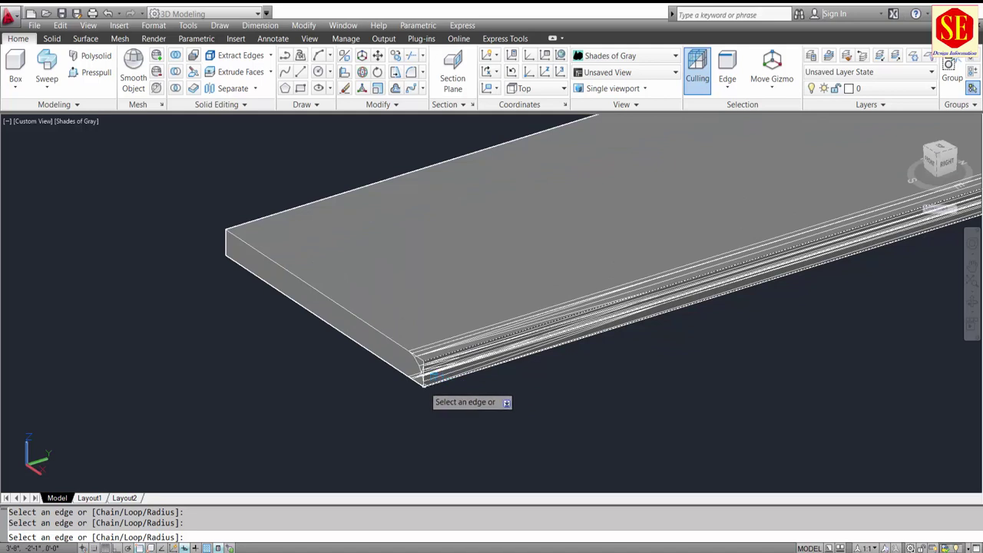
{"action": "right_click", "coordinate": [467, 401]}
{"action": "left_click", "coordinate": [491, 408]}
{"action": "scroll", "coordinate": [655, 387], "scroll_direction": "down", "scroll_amount": 3}
{"action": "key", "text": "Return"}
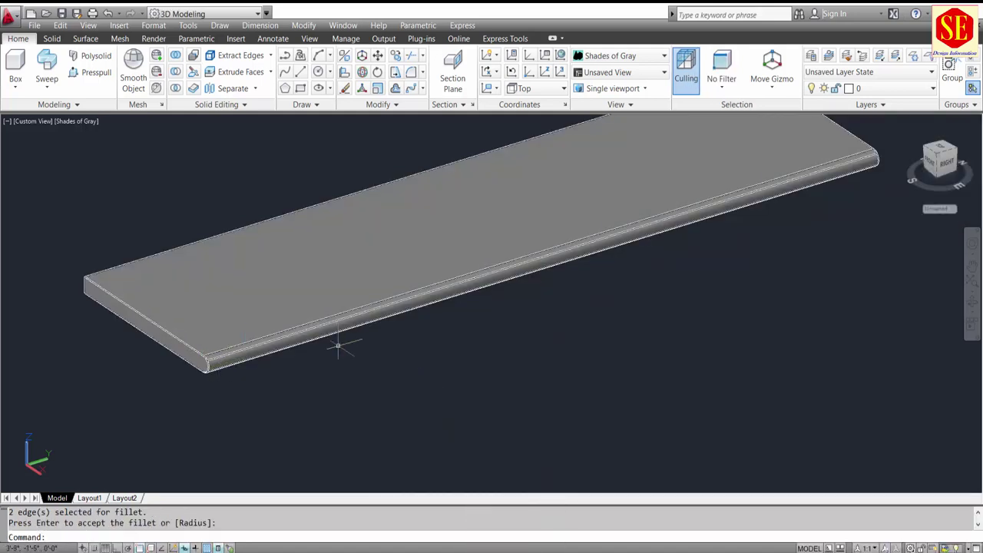
{"action": "scroll", "coordinate": [338, 346], "scroll_direction": "down", "scroll_amount": 6}
{"action": "mouse_move", "coordinate": [279, 314]}
{"action": "middle_mouse_down", "text": "shift"}
{"action": "mouse_move", "coordinate": [198, 235]}
{"action": "mouse_move", "coordinate": [322, 316]}
{"action": "middle_mouse_up", "text": "shift"}
{"action": "type", "text": "C"}
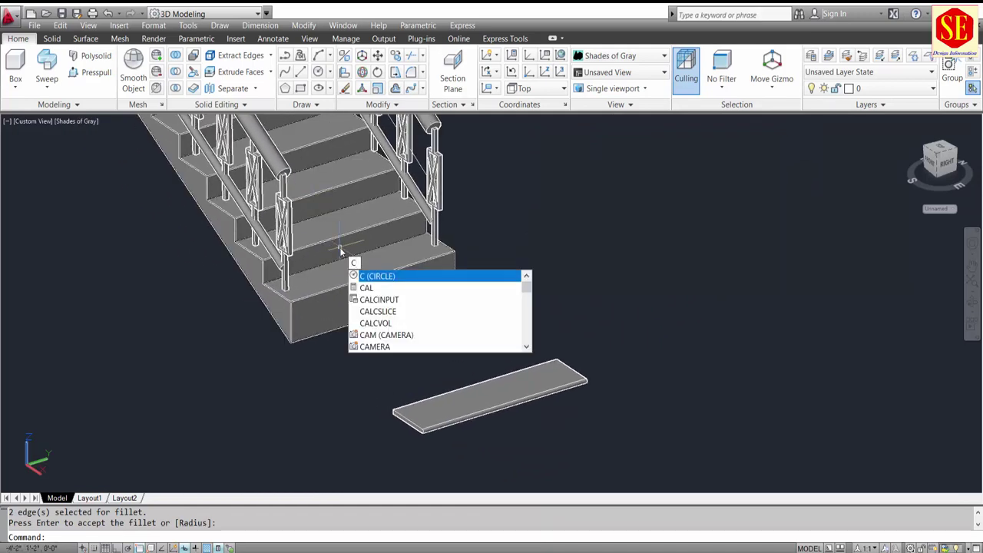
Copy the rounded slab from its corner onto the bottom step.
{"action": "type", "text": "o"}
{"action": "key", "text": "Return"}
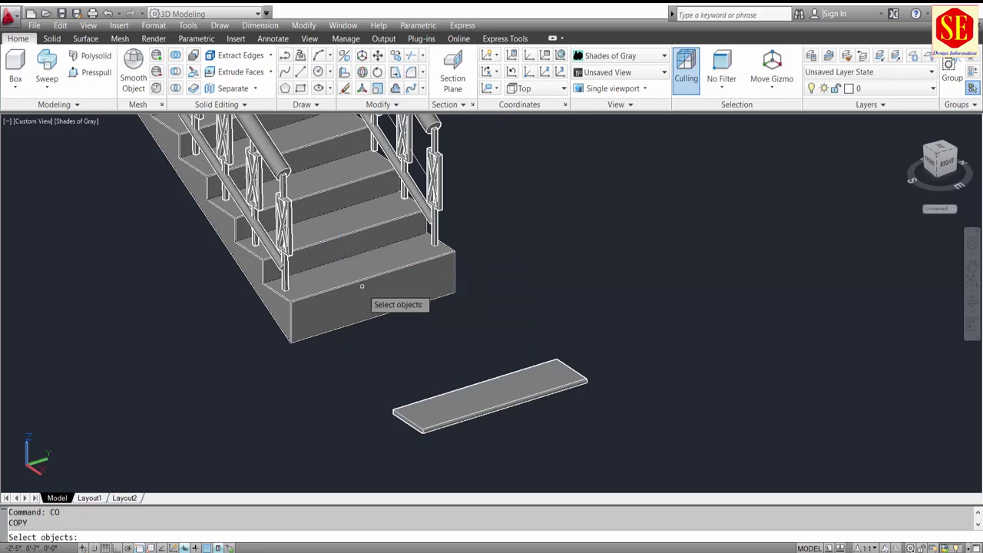
{"action": "scroll", "coordinate": [402, 407], "scroll_direction": "up", "scroll_amount": 3}
{"action": "key", "text": "Return"}
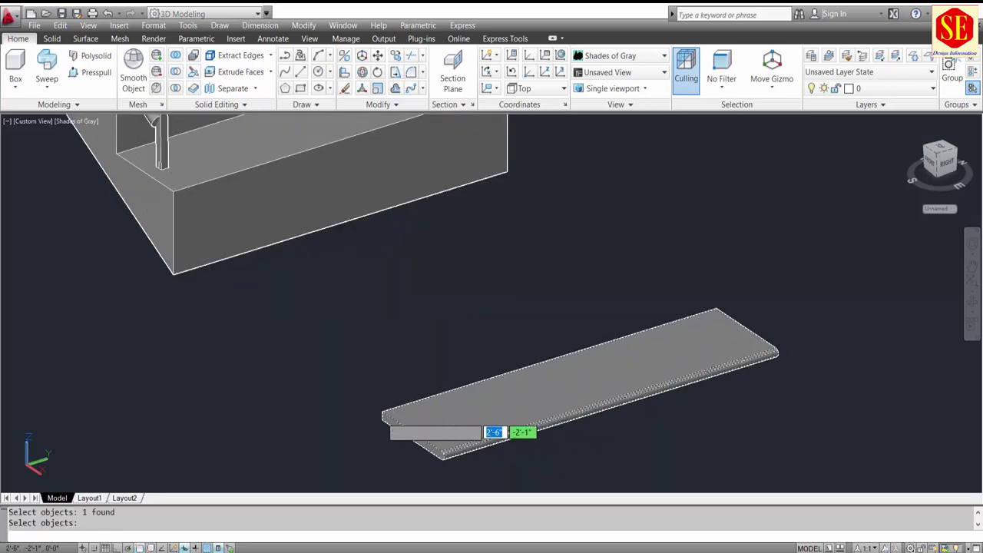
{"action": "left_click", "coordinate": [381, 419]}
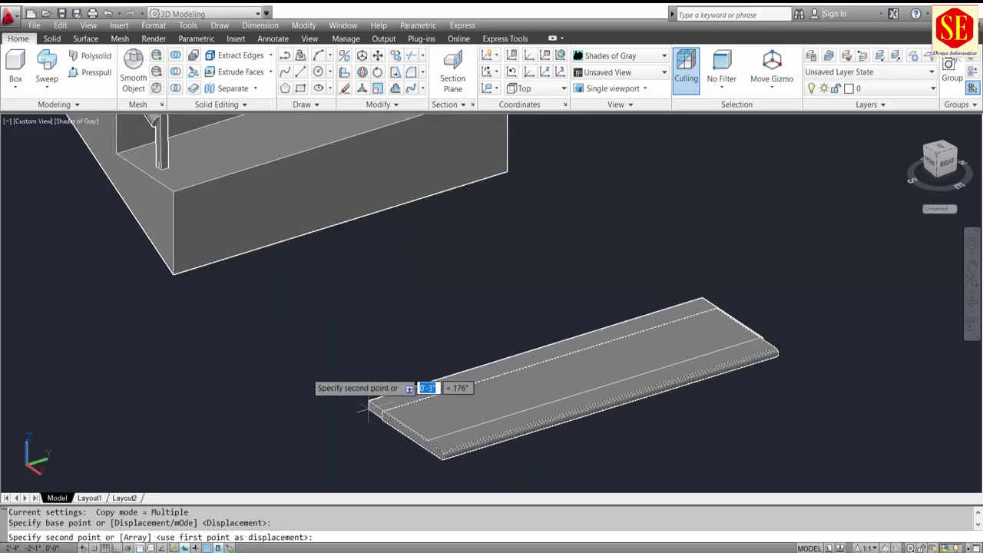
{"action": "scroll", "coordinate": [379, 330], "scroll_direction": "up", "scroll_amount": 4}
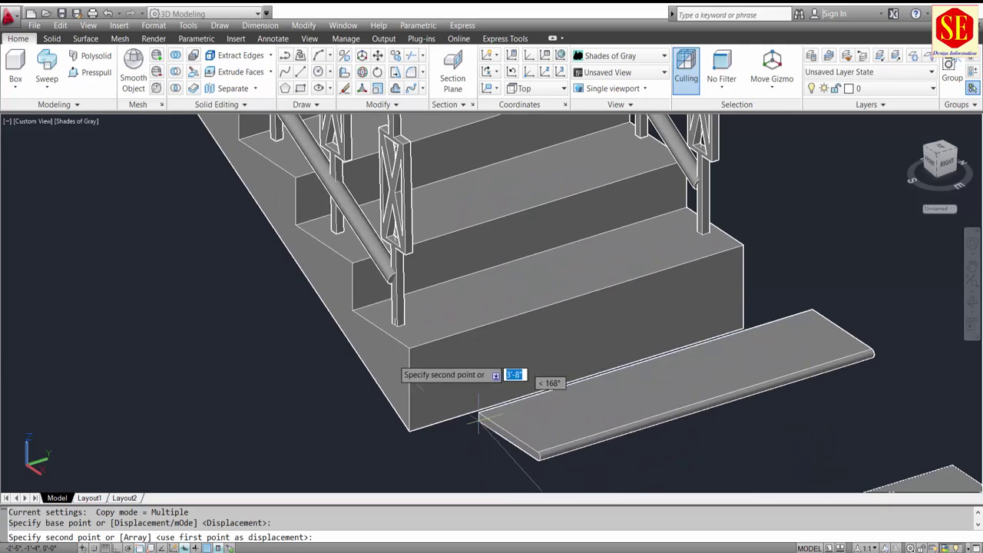
{"action": "left_click", "coordinate": [353, 310]}
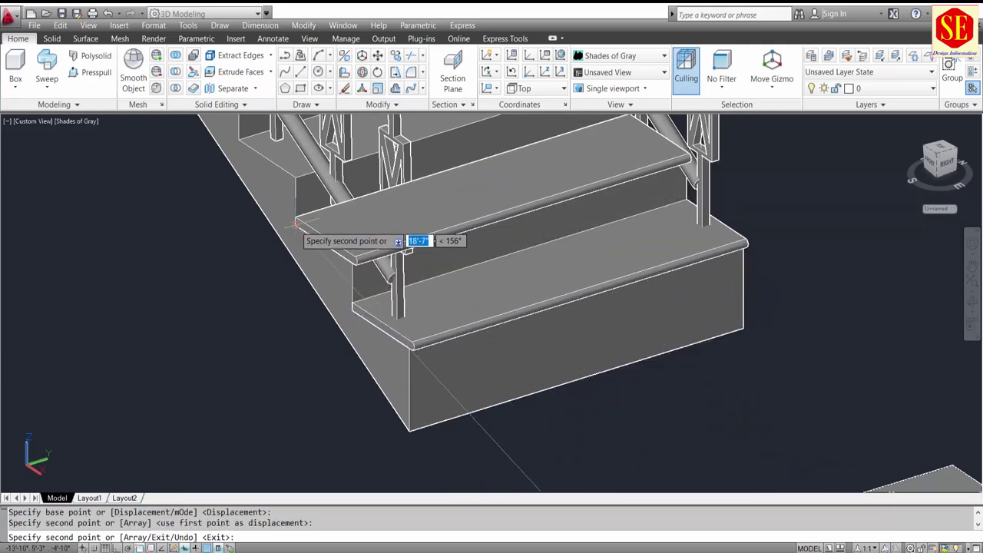
{"action": "scroll", "coordinate": [298, 223], "scroll_direction": "down", "scroll_amount": 3}
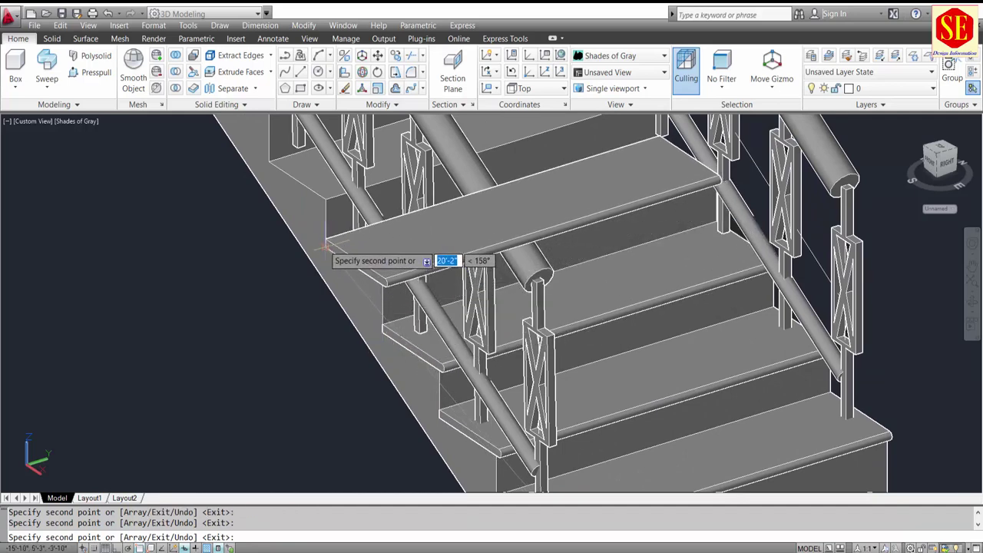
End the copy and zoom in on the lower flight's bottom landing.
{"action": "middle_click_drag", "start_coordinate": [326, 246], "coordinate": [366, 303]}
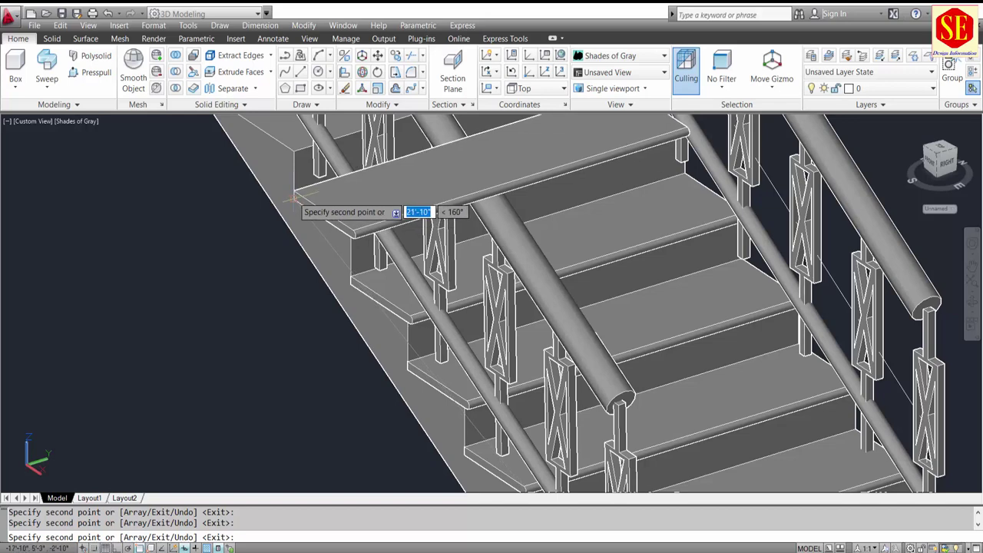
{"action": "scroll", "coordinate": [330, 227], "scroll_direction": "down", "scroll_amount": 2}
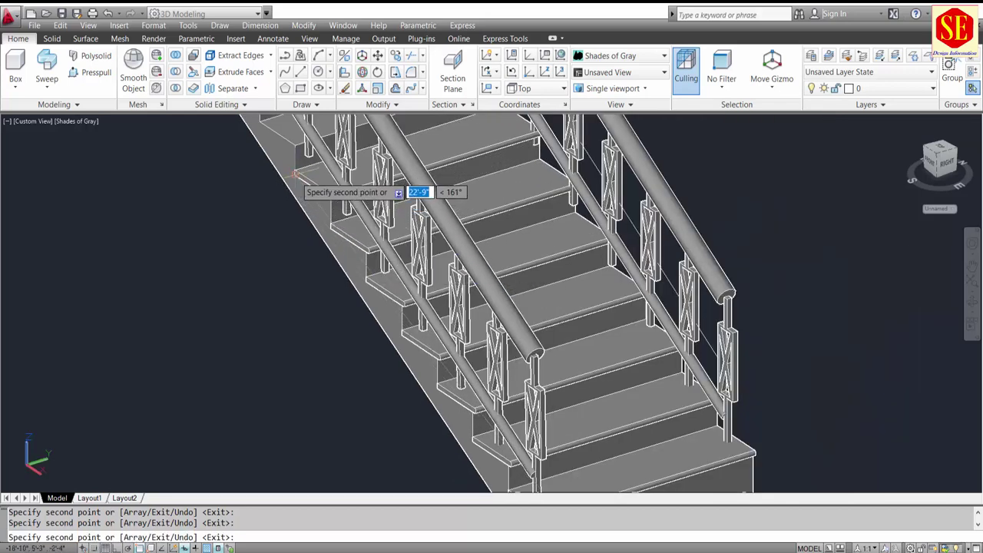
{"action": "middle_click_drag", "start_coordinate": [296, 175], "coordinate": [384, 363]}
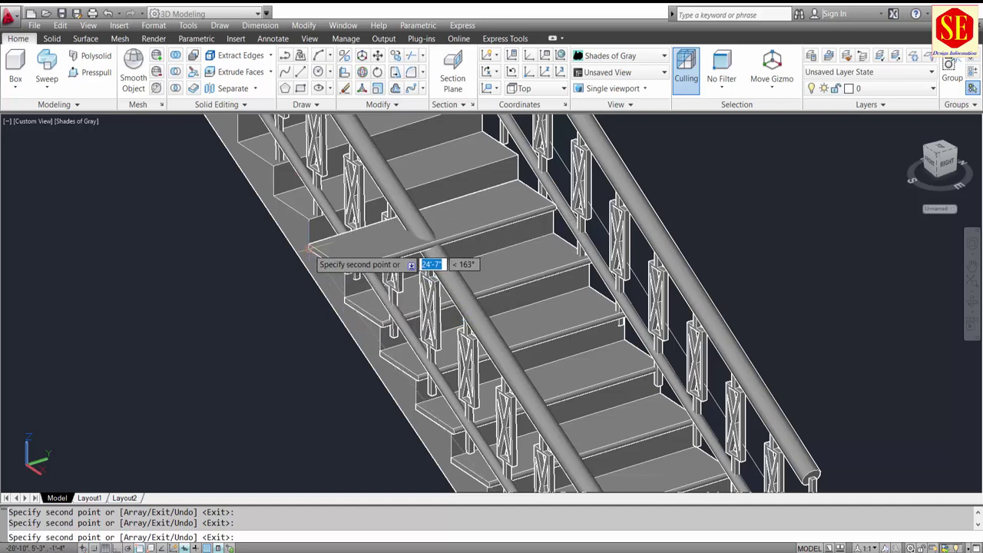
{"action": "middle_click_drag", "start_coordinate": [277, 198], "coordinate": [379, 332]}
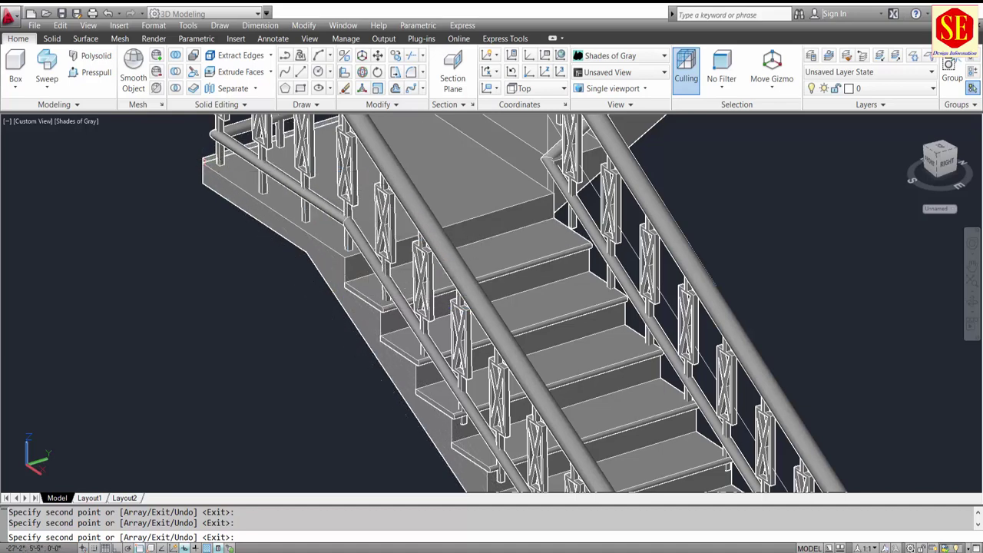
{"action": "middle_click_drag", "start_coordinate": [250, 184], "coordinate": [278, 400]}
{"action": "key", "text": "Escape"}
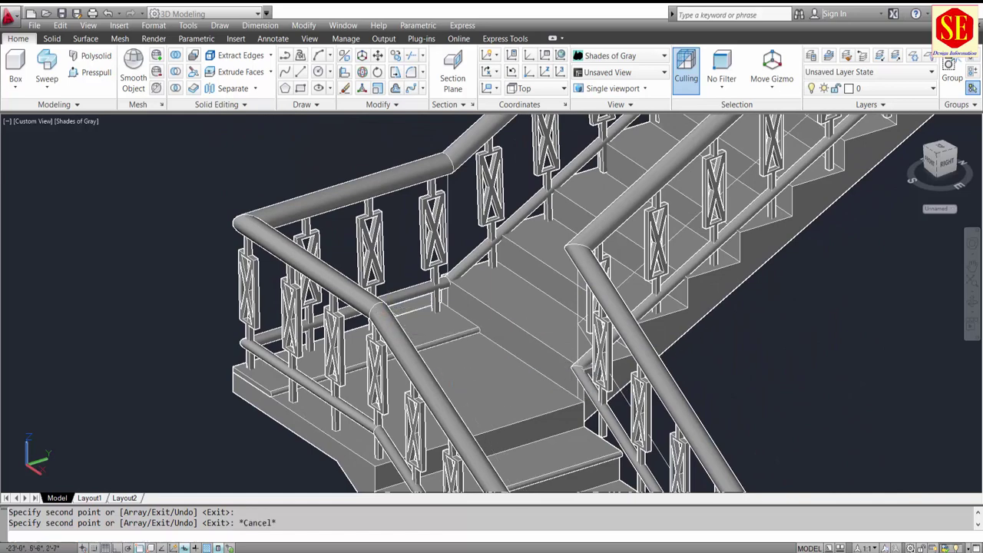
{"action": "scroll", "coordinate": [335, 242], "scroll_direction": "down", "scroll_amount": 2}
{"action": "scroll", "coordinate": [495, 381], "scroll_direction": "up", "scroll_amount": 1}
{"action": "scroll", "coordinate": [468, 332], "scroll_direction": "up", "scroll_amount": 1}
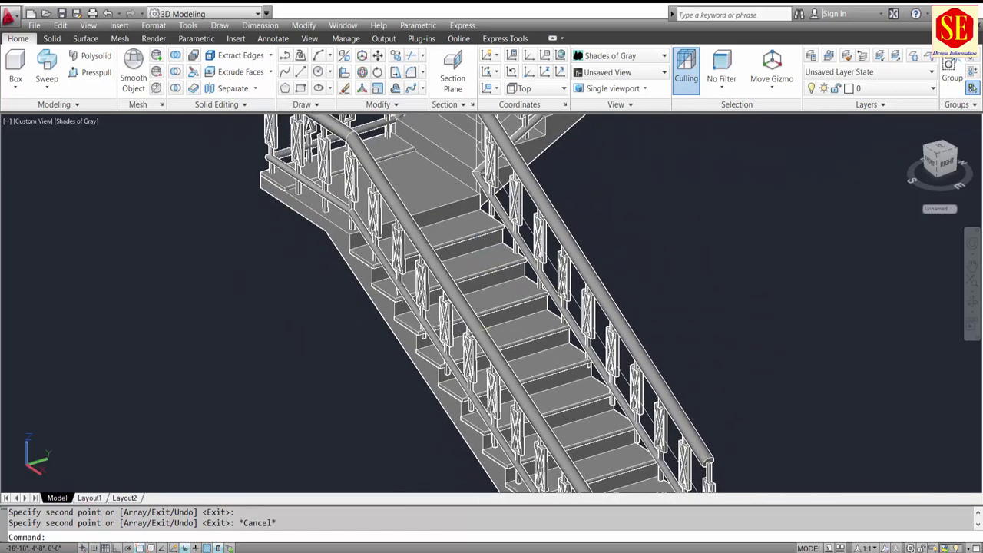
{"action": "scroll", "coordinate": [483, 358], "scroll_direction": "up", "scroll_amount": 1}
{"action": "scroll", "coordinate": [422, 258], "scroll_direction": "up", "scroll_amount": 1}
{"action": "middle_click_drag", "start_coordinate": [423, 258], "coordinate": [488, 333]}
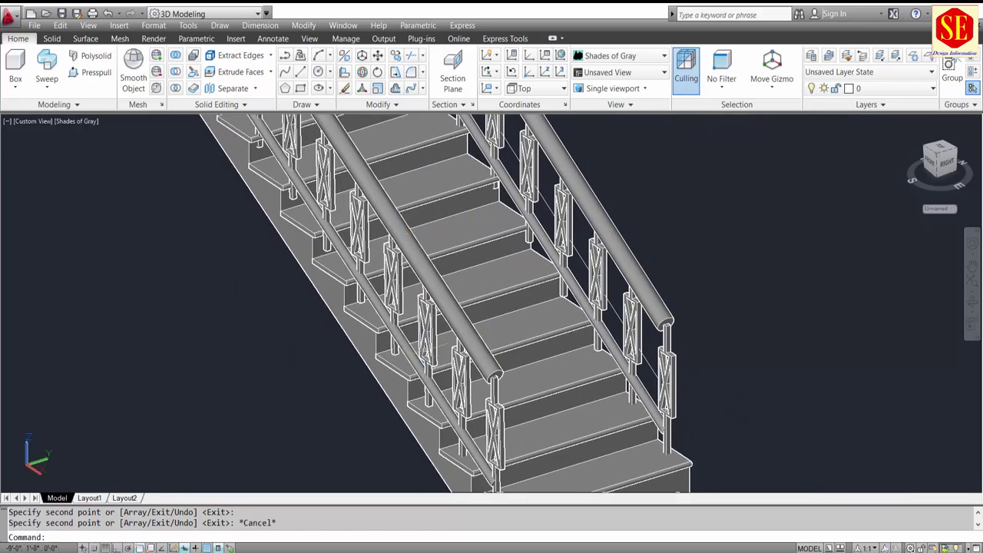
Start moving the loose tread, then cancel the move.
{"action": "type", "text": "m"}
{"action": "key", "text": "Return"}
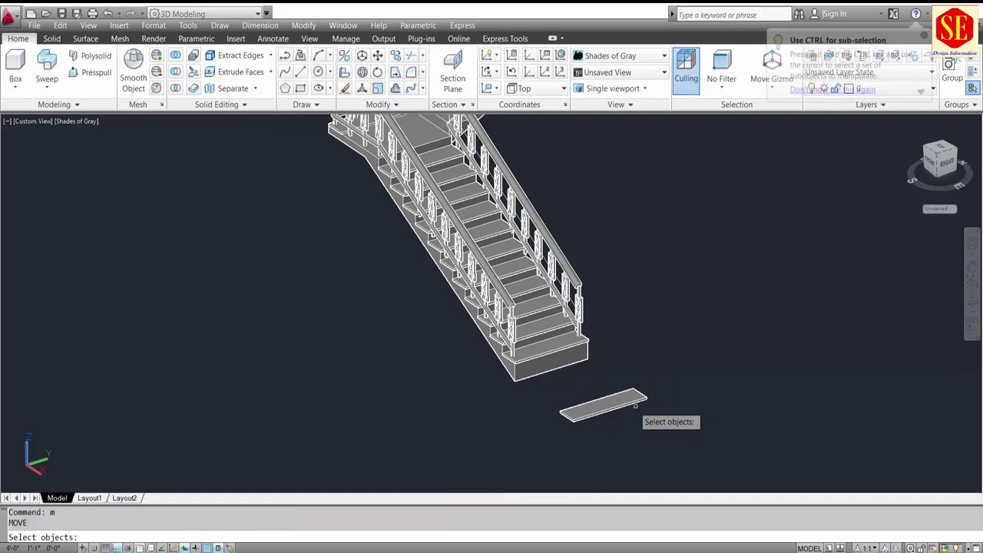
{"action": "left_click", "coordinate": [636, 408]}
{"action": "key", "text": "Return"}
{"action": "left_click", "coordinate": [584, 407]}
{"action": "middle_click_drag", "start_coordinate": [414, 295], "coordinate": [591, 492]}
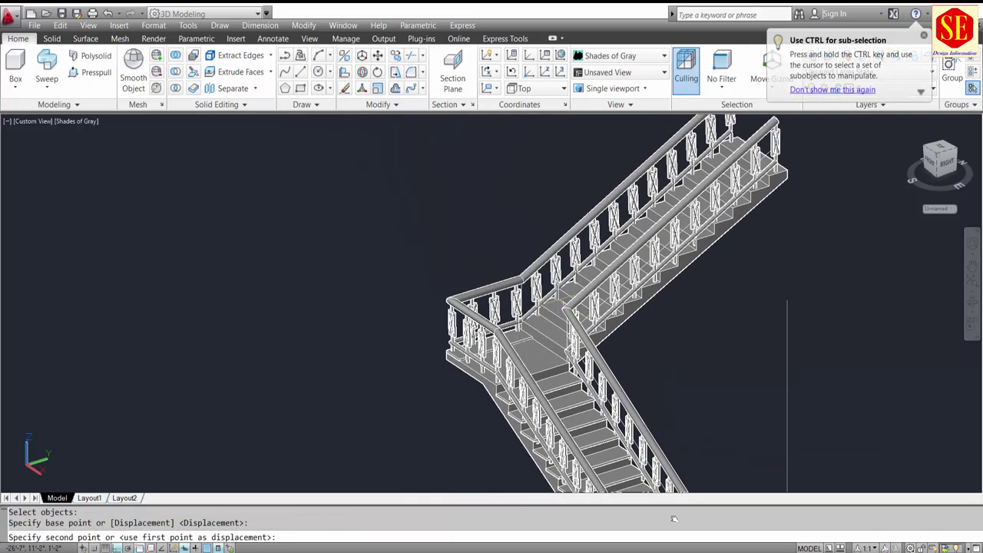
{"action": "key", "text": "Escape"}
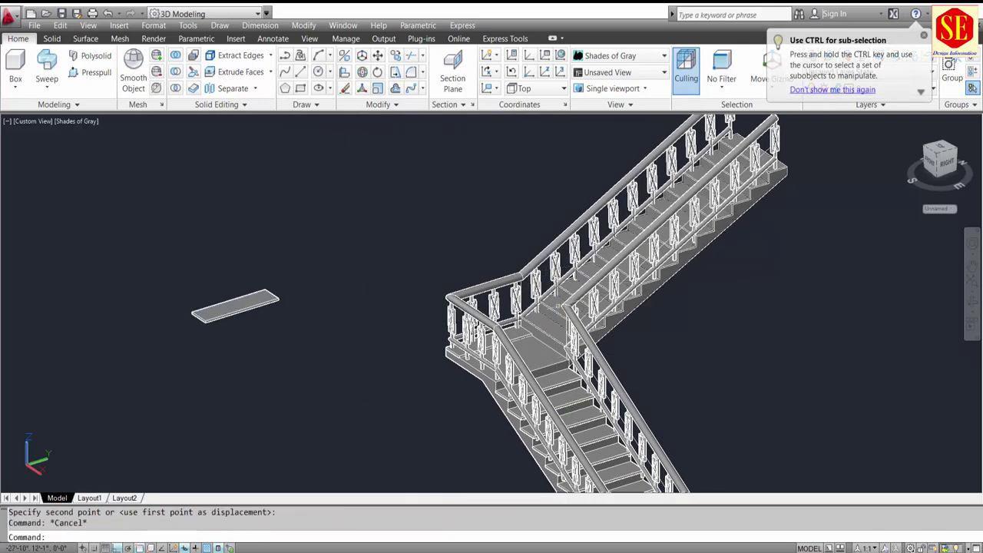
Rotate the loose tread 270° in 3D about a base point on it.
{"action": "left_click", "coordinate": [362, 72]}
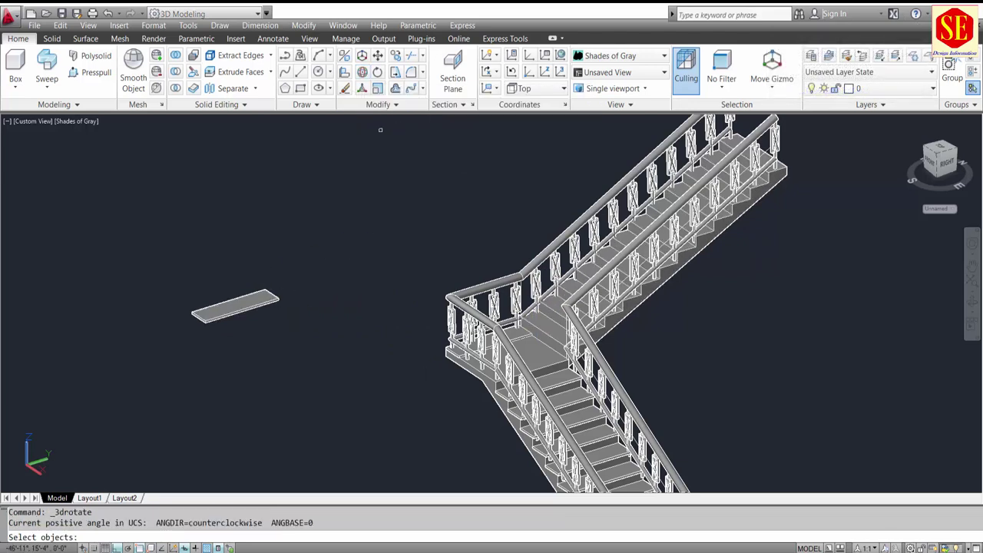
{"action": "left_click", "coordinate": [252, 306]}
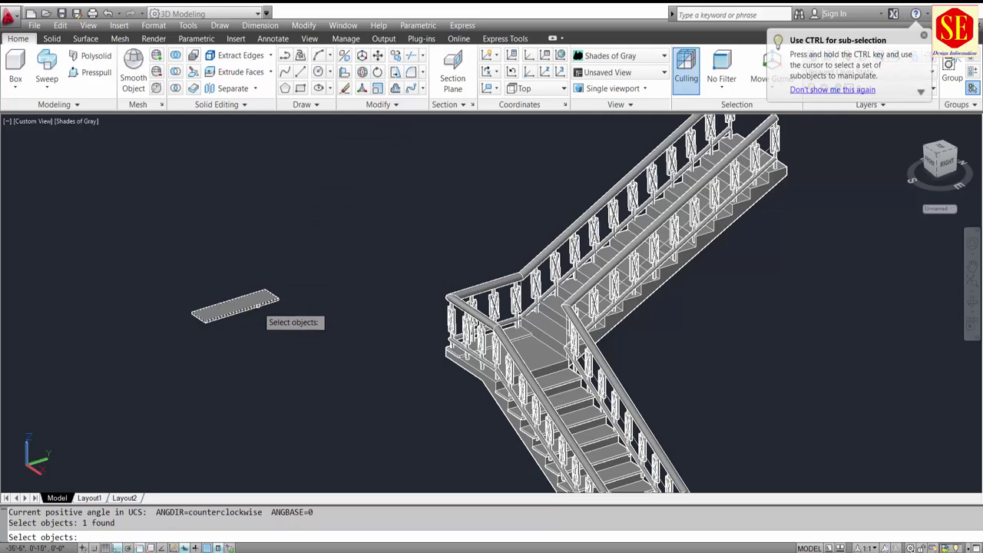
{"action": "key", "text": "Return"}
{"action": "left_click", "coordinate": [232, 301]}
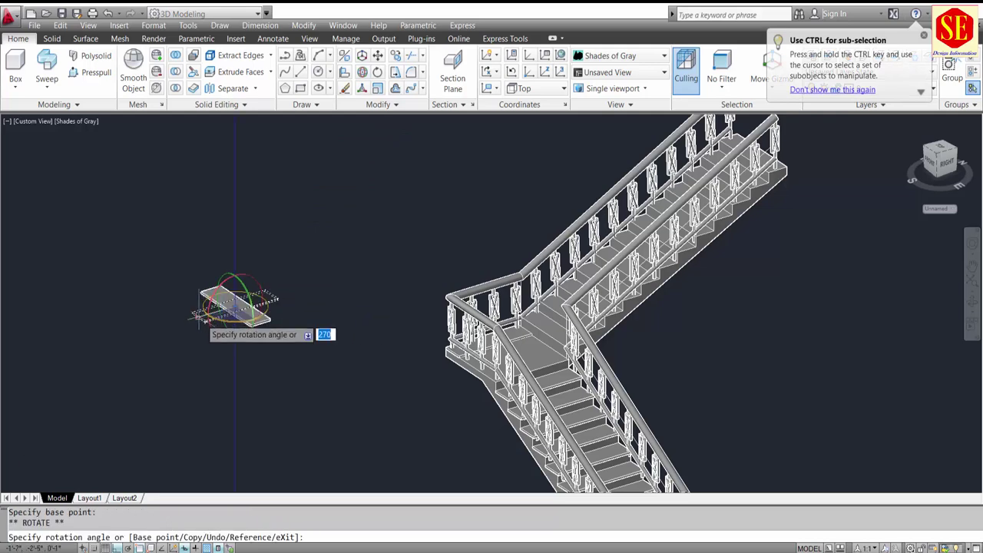
{"action": "scroll", "coordinate": [196, 315], "scroll_direction": "up", "scroll_amount": 2}
{"action": "scroll", "coordinate": [194, 314], "scroll_direction": "up", "scroll_amount": 1}
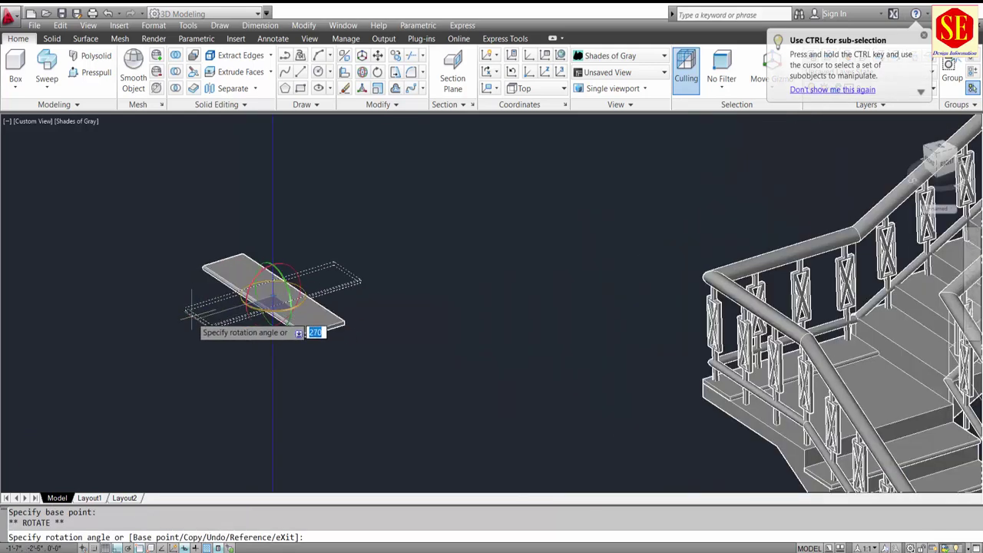
{"action": "left_click", "coordinate": [320, 296]}
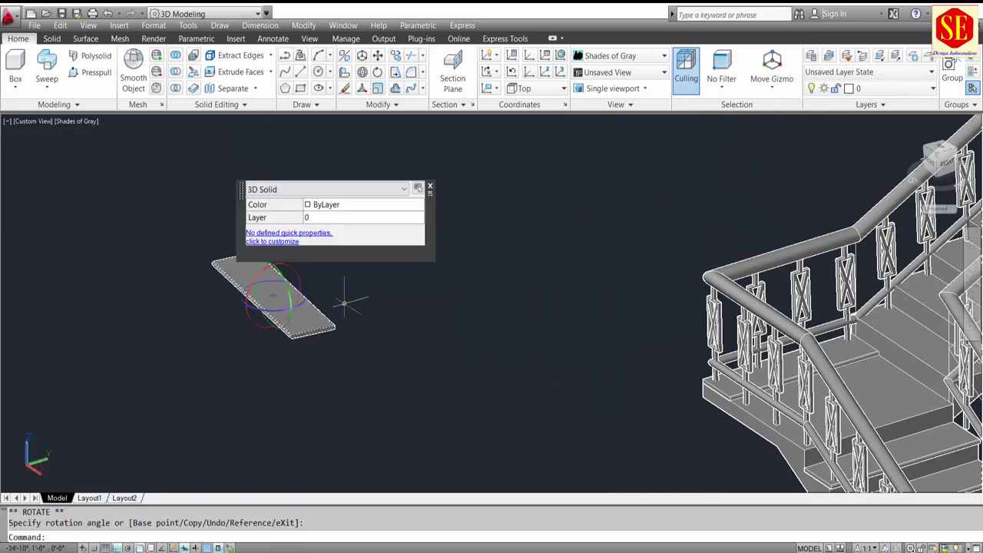
{"action": "key", "text": "Escape"}
{"action": "scroll", "coordinate": [539, 400], "scroll_direction": "down", "scroll_amount": 4}
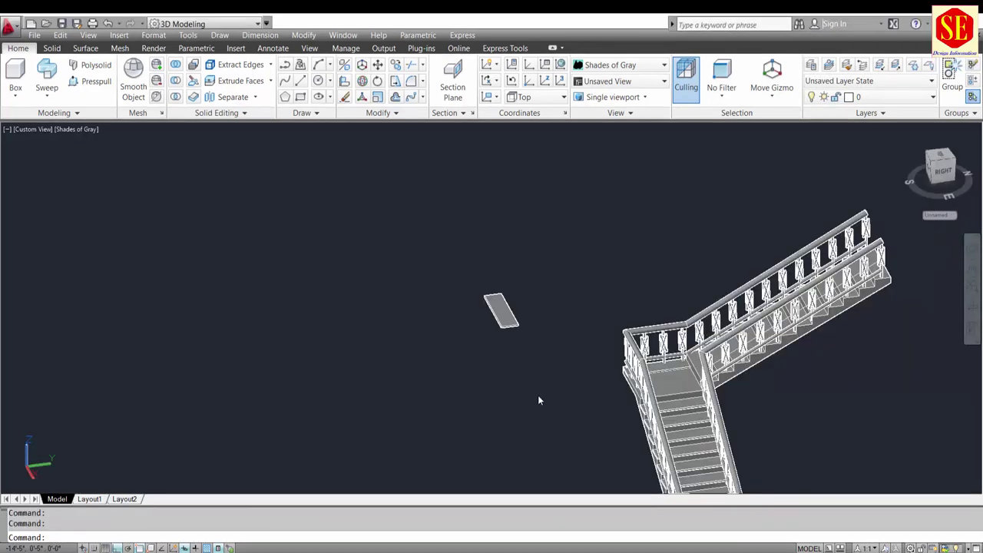
{"action": "scroll", "coordinate": [492, 316], "scroll_direction": "up", "scroll_amount": 2}
{"action": "type", "text": "c"}
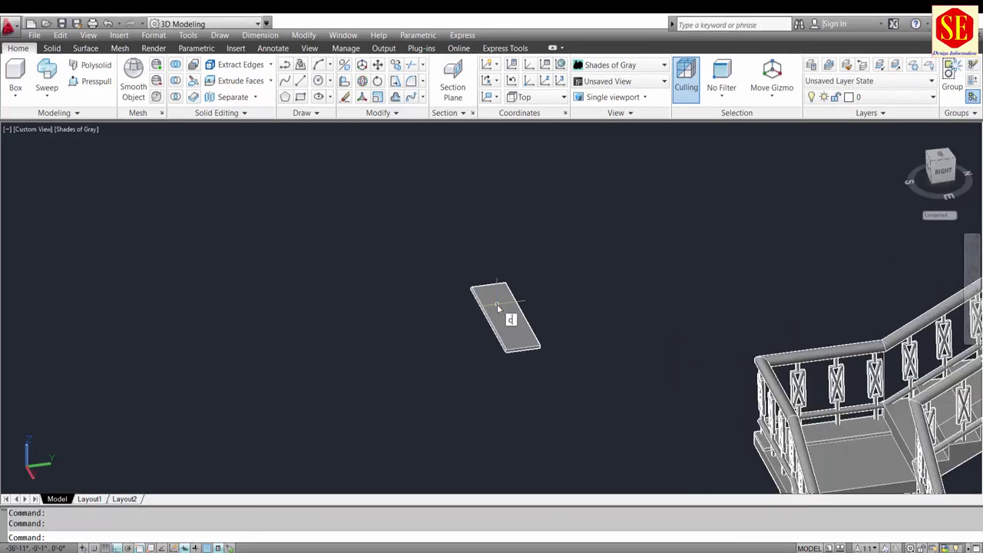
{"action": "key", "text": "Escape"}
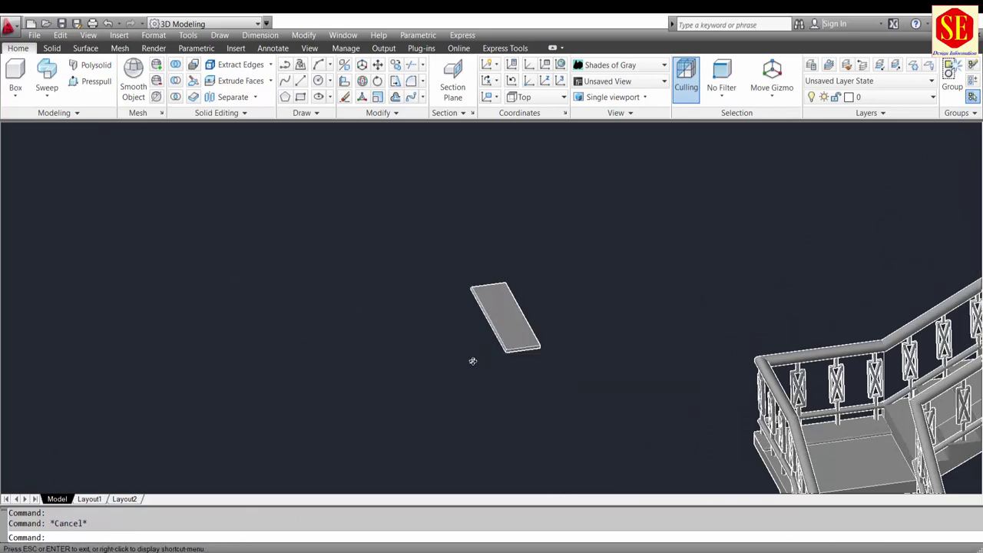
Orbit the model to view the staircase from the left side.
{"action": "mouse_move", "coordinate": [472, 358]}
{"action": "middle_mouse_down", "text": "shift"}
{"action": "mouse_move", "coordinate": [556, 388]}
{"action": "mouse_move", "coordinate": [611, 292]}
{"action": "middle_mouse_up", "text": "shift"}
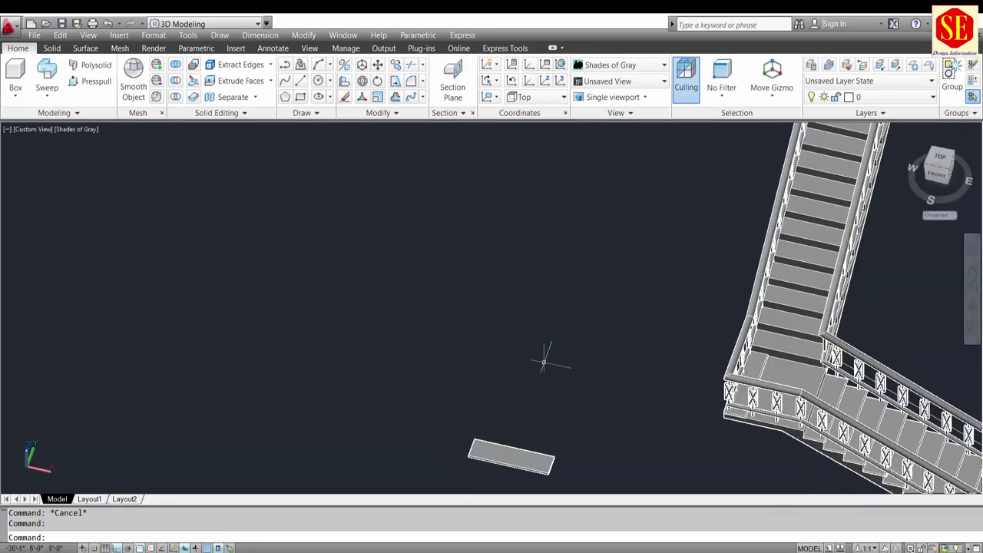
{"action": "mouse_move", "coordinate": [544, 361]}
{"action": "middle_mouse_down", "text": "shift"}
{"action": "mouse_move", "coordinate": [656, 369]}
{"action": "mouse_move", "coordinate": [679, 340]}
{"action": "middle_mouse_up", "text": "shift"}
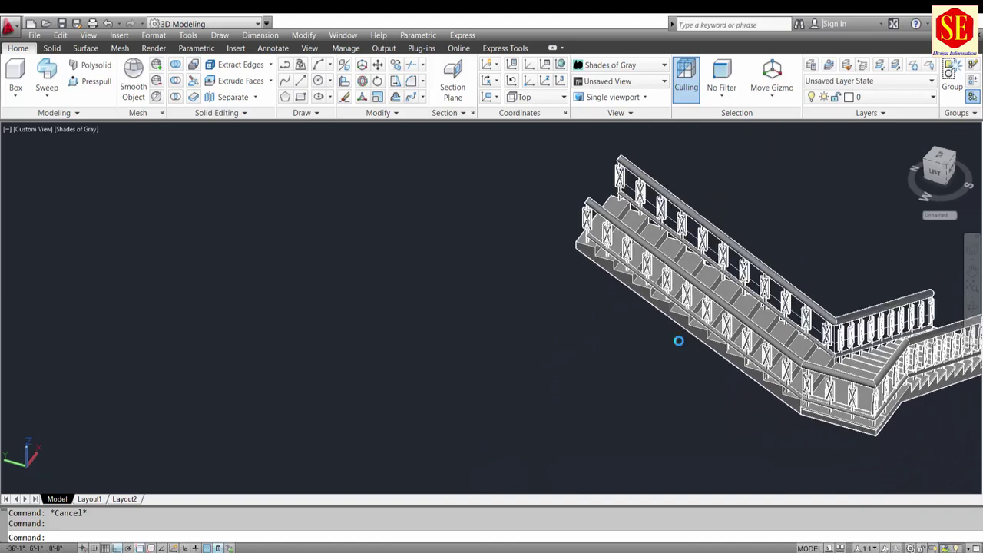
{"action": "scroll", "coordinate": [679, 340], "scroll_direction": "up", "scroll_amount": 3}
{"action": "scroll", "coordinate": [675, 299], "scroll_direction": "down", "scroll_amount": 2}
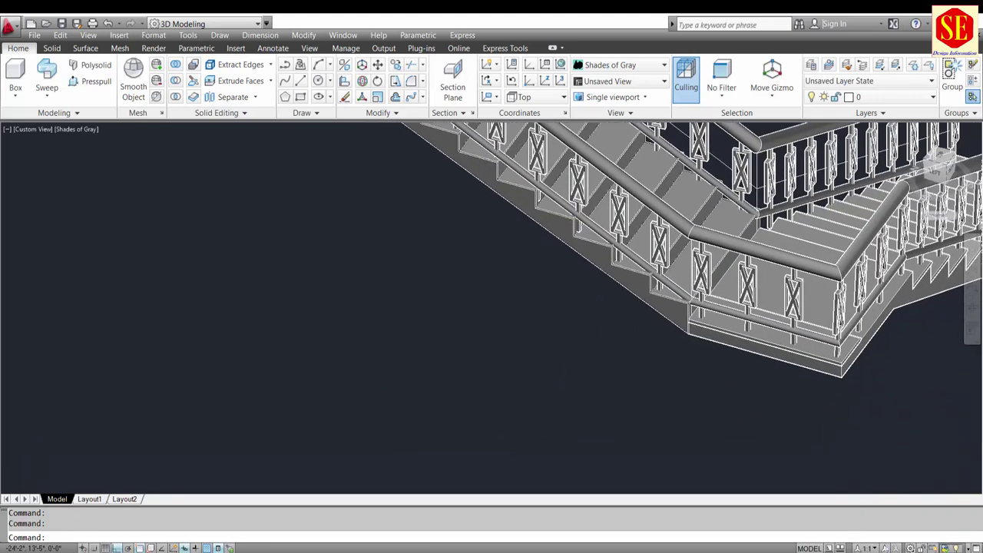
{"action": "scroll", "coordinate": [625, 352], "scroll_direction": "down", "scroll_amount": 3}
{"action": "scroll", "coordinate": [678, 411], "scroll_direction": "up", "scroll_amount": 3}
{"action": "type", "text": "C"}
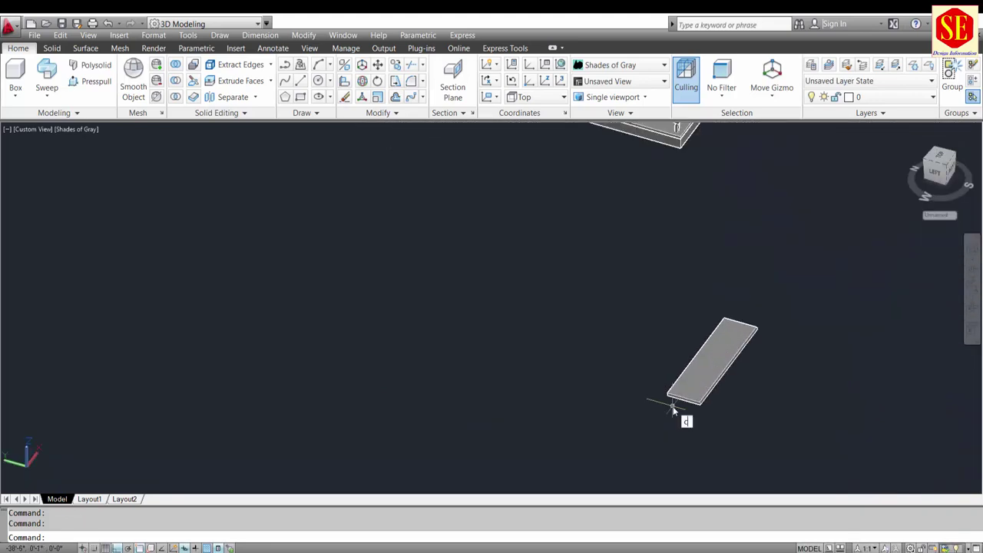
Copy the loose tread from its corner base point with Ortho turned off.
{"action": "type", "text": "o"}
{"action": "key", "text": "Return"}
{"action": "scroll", "coordinate": [675, 400], "scroll_direction": "up", "scroll_amount": 2}
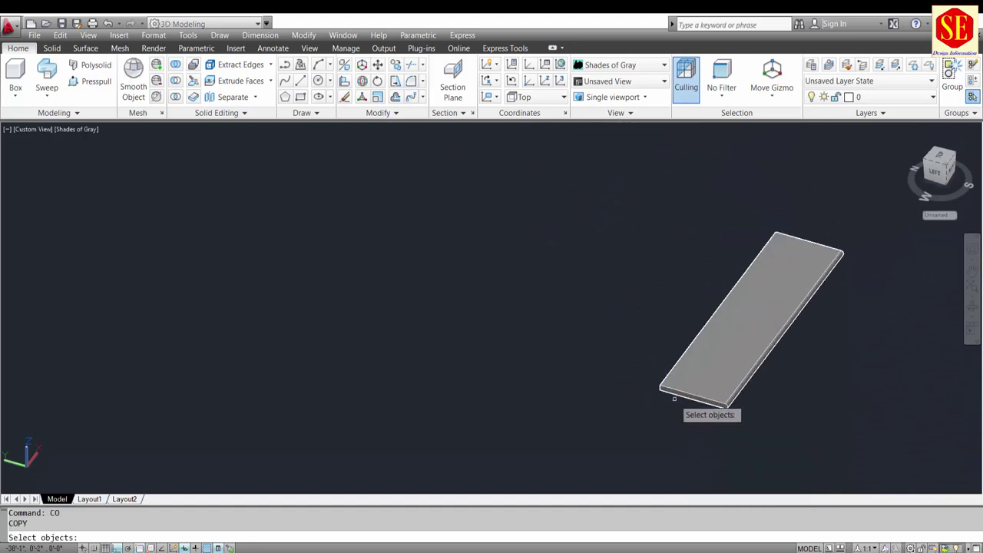
{"action": "left_click", "coordinate": [673, 397]}
{"action": "key", "text": "Return"}
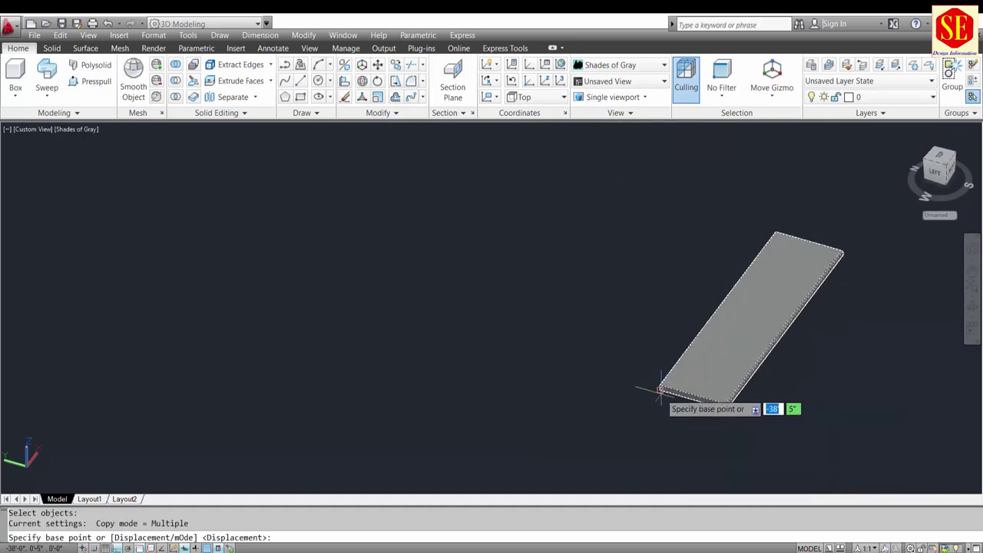
{"action": "left_click", "coordinate": [661, 389]}
{"action": "scroll", "coordinate": [666, 386], "scroll_direction": "down", "scroll_amount": 2}
{"action": "scroll", "coordinate": [632, 300], "scroll_direction": "down", "scroll_amount": 2}
{"action": "middle_click_drag", "start_coordinate": [632, 300], "coordinate": [644, 434]}
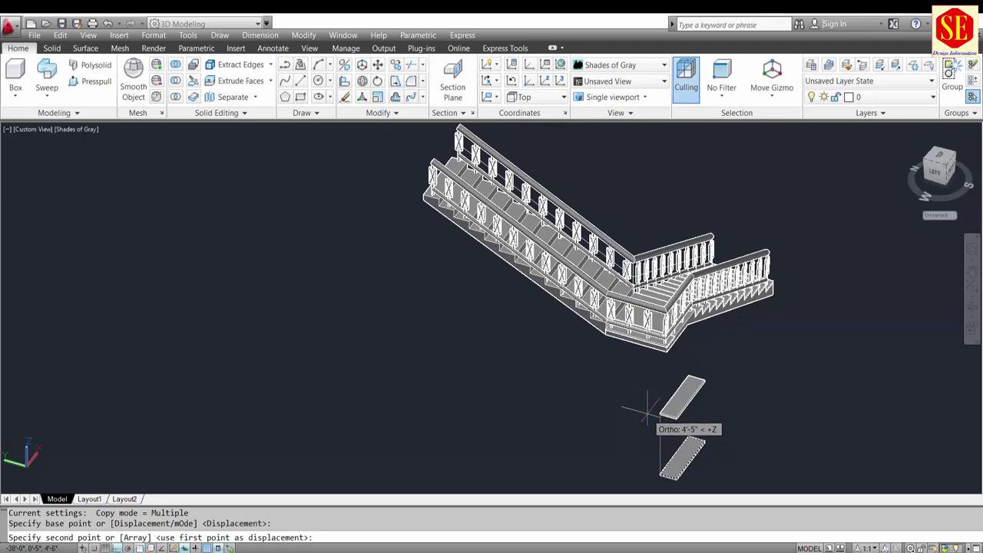
{"action": "key", "text": "F8"}
{"action": "scroll", "coordinate": [602, 329], "scroll_direction": "up", "scroll_amount": 1}
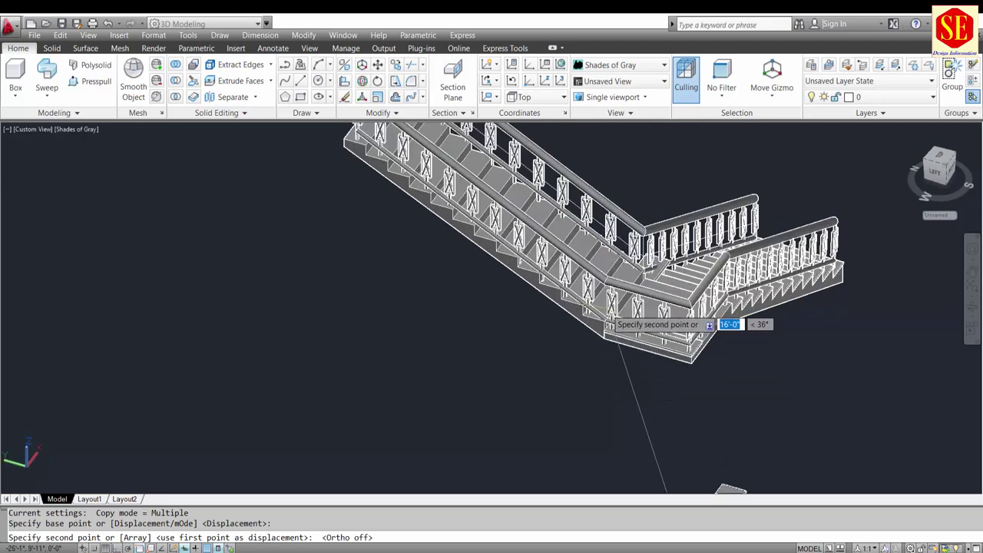
{"action": "scroll", "coordinate": [601, 325], "scroll_direction": "up", "scroll_amount": 2}
Place tread copies on each step up the lower flight, undoing one misplaced copy.
{"action": "left_click", "coordinate": [564, 317]}
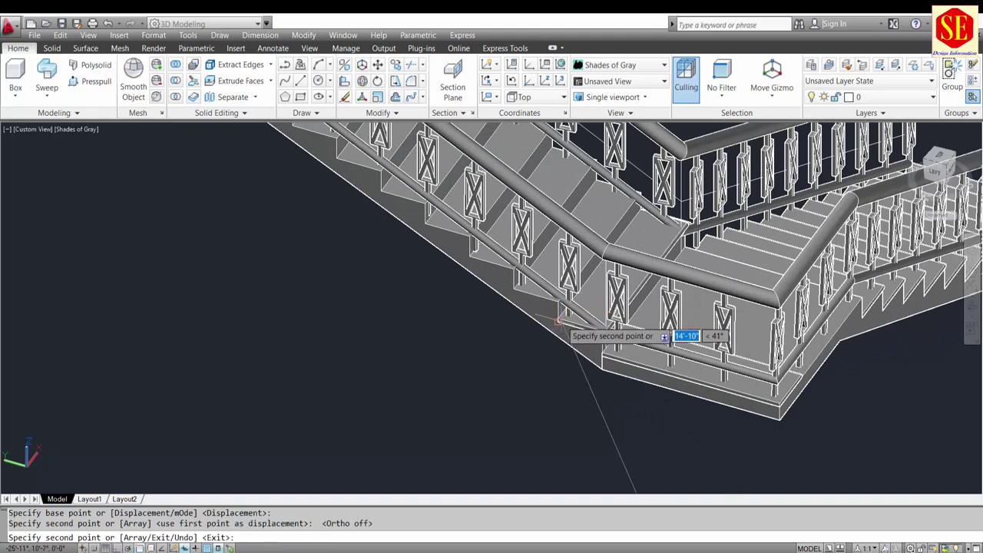
{"action": "left_click", "coordinate": [513, 291]}
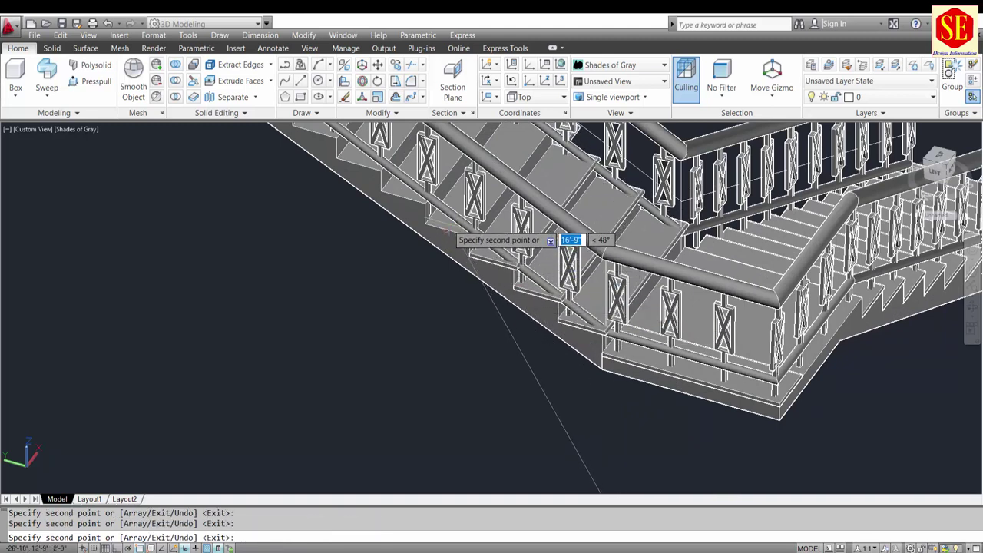
{"action": "left_click", "coordinate": [438, 230]}
{"action": "key", "text": "ctrl+z"}
{"action": "scroll", "coordinate": [434, 239], "scroll_direction": "up", "scroll_amount": 2}
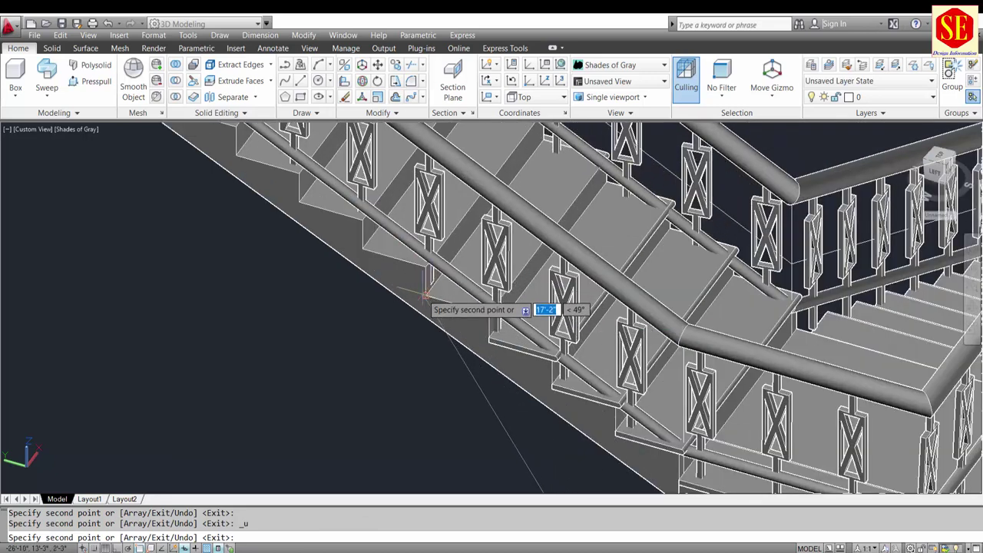
{"action": "left_click", "coordinate": [361, 248]}
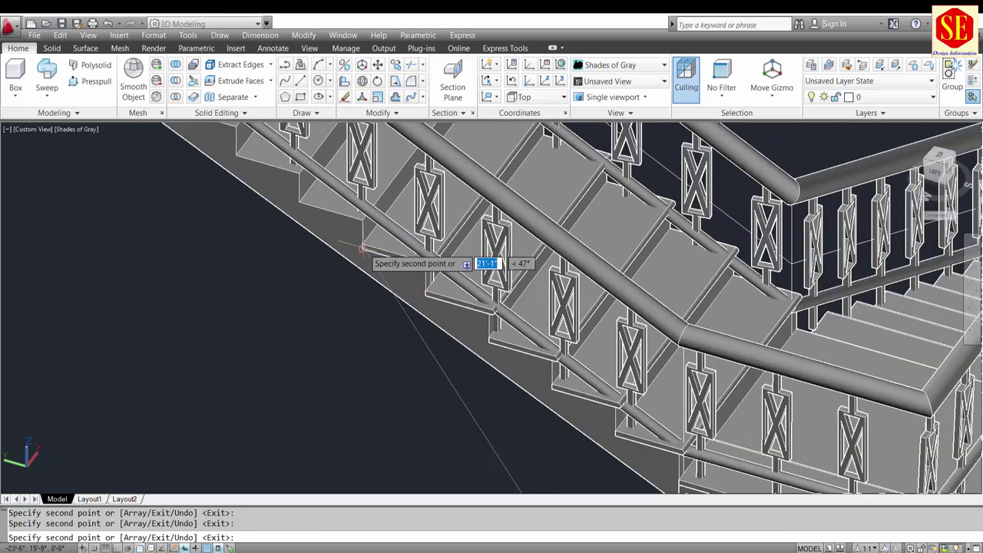
{"action": "mouse_move", "coordinate": [322, 227]}
{"action": "middle_mouse_down"}
{"action": "mouse_move", "coordinate": [361, 311]}
{"action": "mouse_move", "coordinate": [457, 442]}
{"action": "middle_mouse_up"}
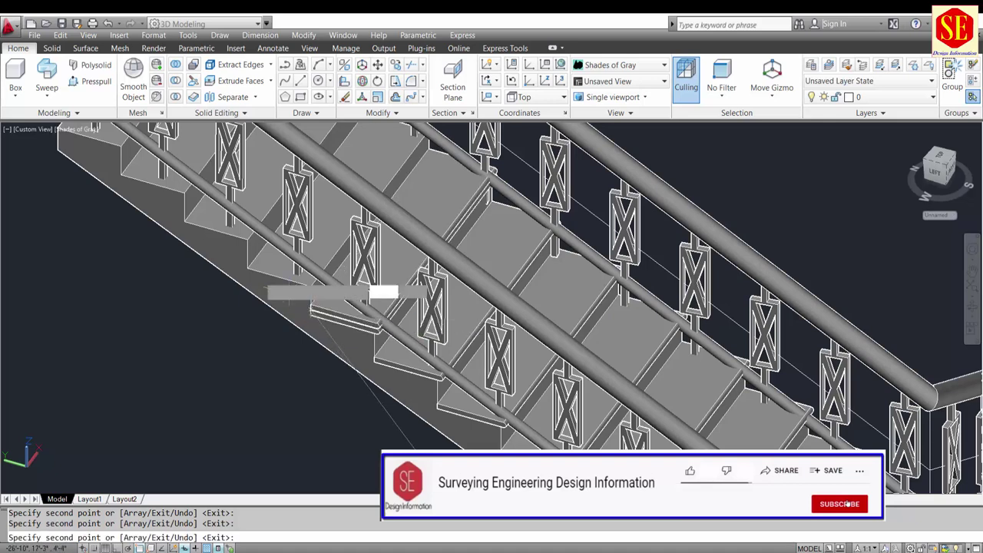
{"action": "middle_click_drag", "start_coordinate": [246, 267], "coordinate": [286, 313]}
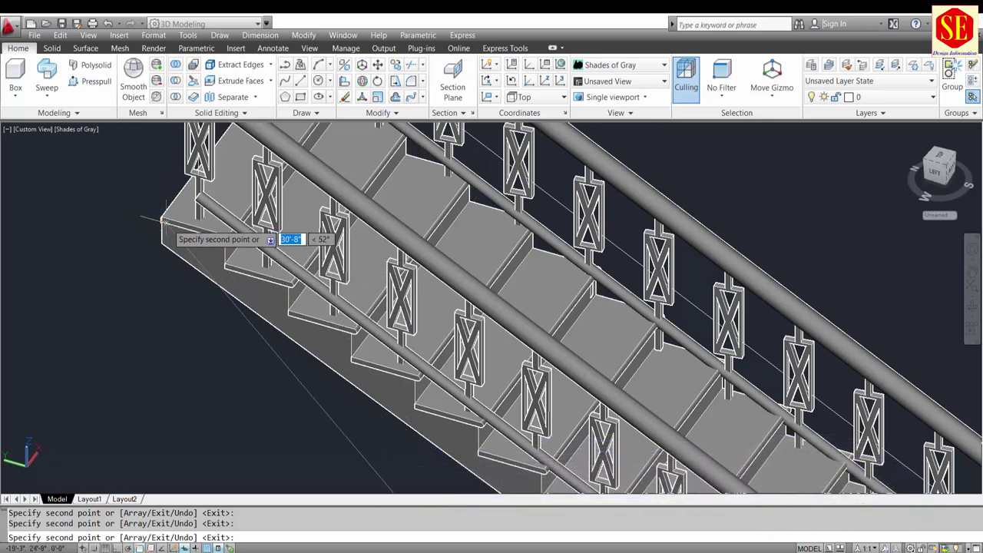
{"action": "key", "text": "Escape"}
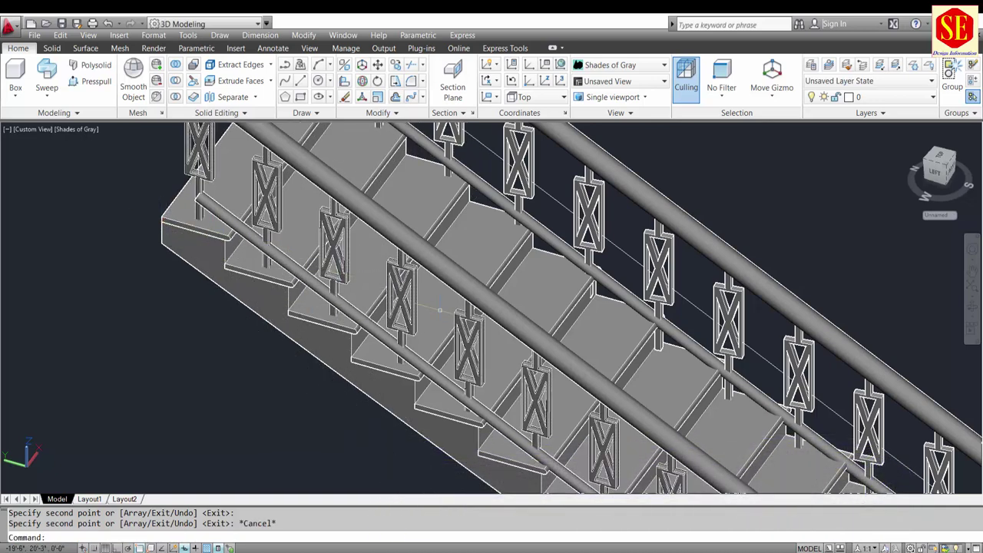
{"action": "middle_click_drag", "start_coordinate": [440, 309], "coordinate": [398, 278], "text": "shift"}
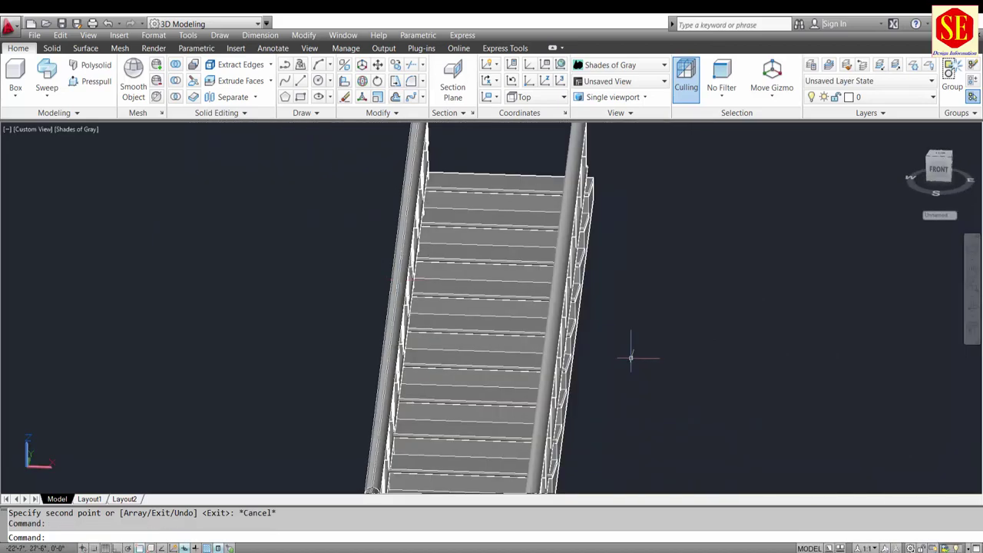
Orbit down the length of the lower flight until the bottom base block shows.
{"action": "middle_click_drag", "start_coordinate": [630, 357], "coordinate": [615, 362], "text": "shift"}
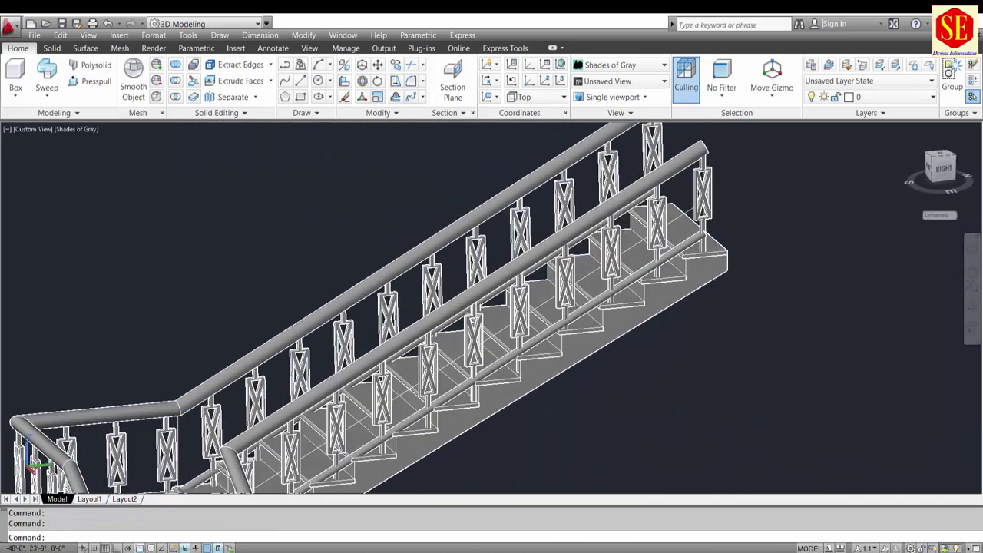
{"action": "mouse_move", "coordinate": [535, 341]}
{"action": "middle_mouse_down", "text": "shift"}
{"action": "mouse_move", "coordinate": [425, 406]}
{"action": "mouse_move", "coordinate": [469, 388]}
{"action": "middle_mouse_up", "text": "shift"}
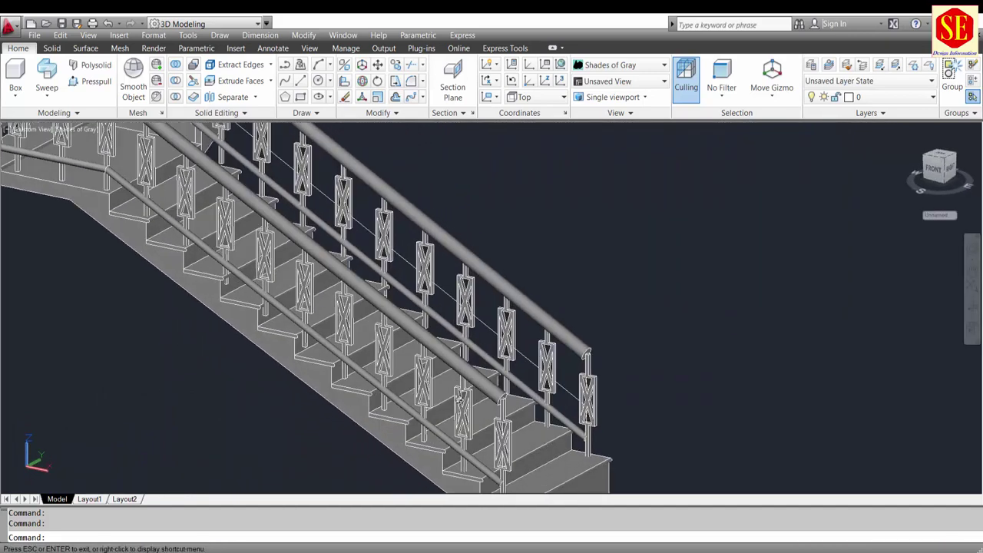
{"action": "middle_click_drag", "start_coordinate": [381, 407], "coordinate": [522, 401], "text": "shift"}
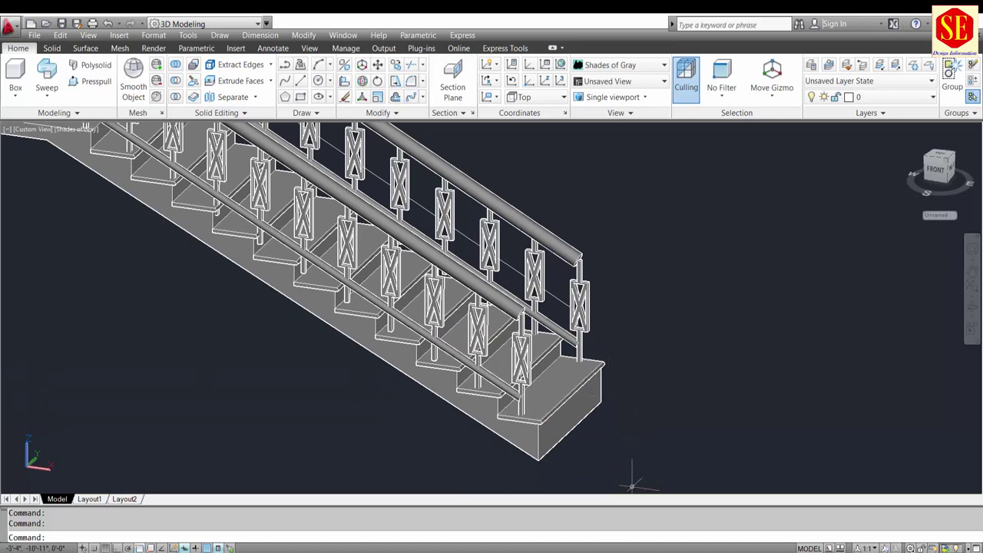
Undo the previous move, then start moving the slab with Ortho on and cancel.
{"action": "type", "text": "u"}
{"action": "key", "text": "Return"}
{"action": "type", "text": "u"}
{"action": "key", "text": "Return"}
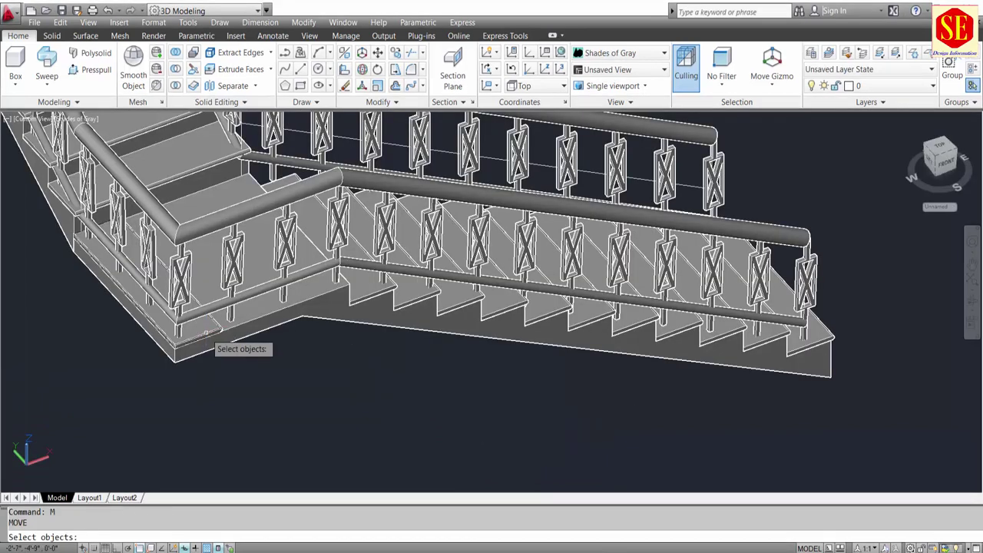
{"action": "left_click", "coordinate": [205, 334]}
{"action": "key", "text": "Return"}
{"action": "left_click", "coordinate": [226, 395]}
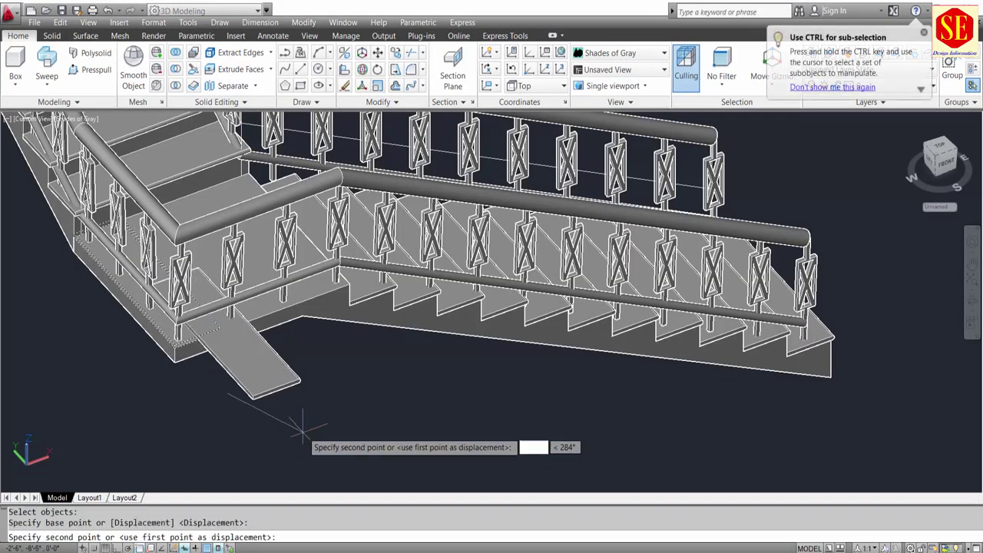
{"action": "middle_click_drag", "start_coordinate": [301, 433], "coordinate": [257, 361]}
{"action": "key", "text": "F8"}
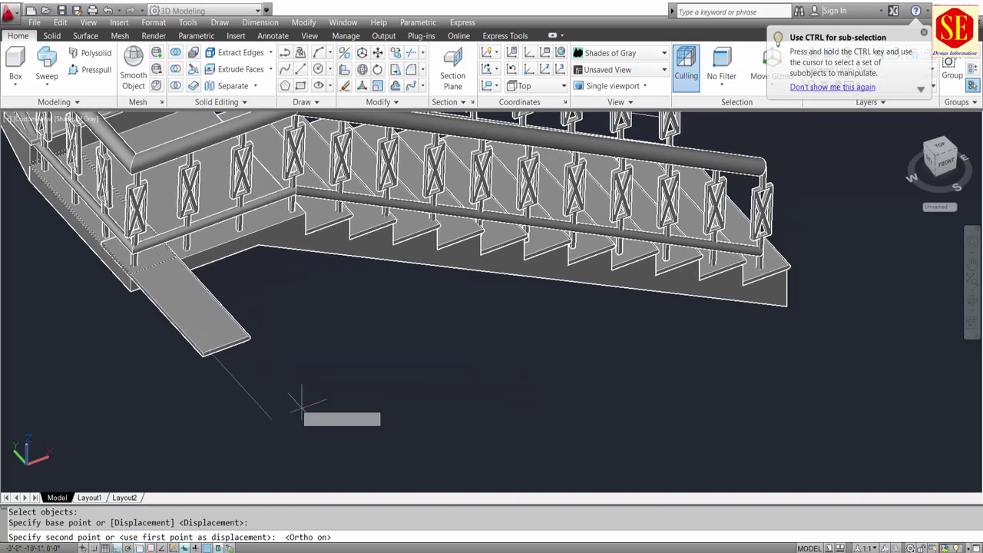
{"action": "middle_click_drag", "start_coordinate": [301, 401], "coordinate": [318, 318]}
{"action": "key", "text": "Escape"}
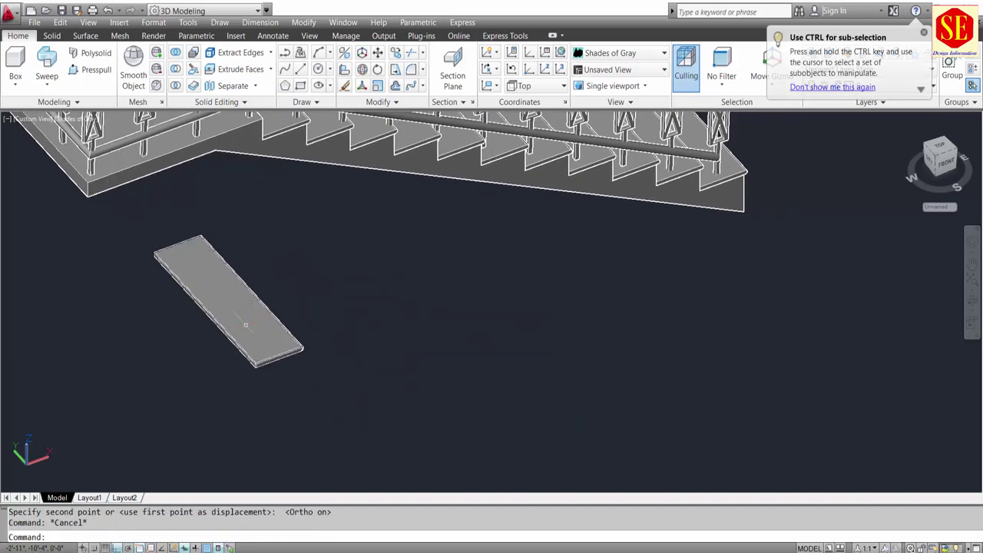
{"action": "middle_click_drag", "start_coordinate": [246, 325], "coordinate": [310, 243]}
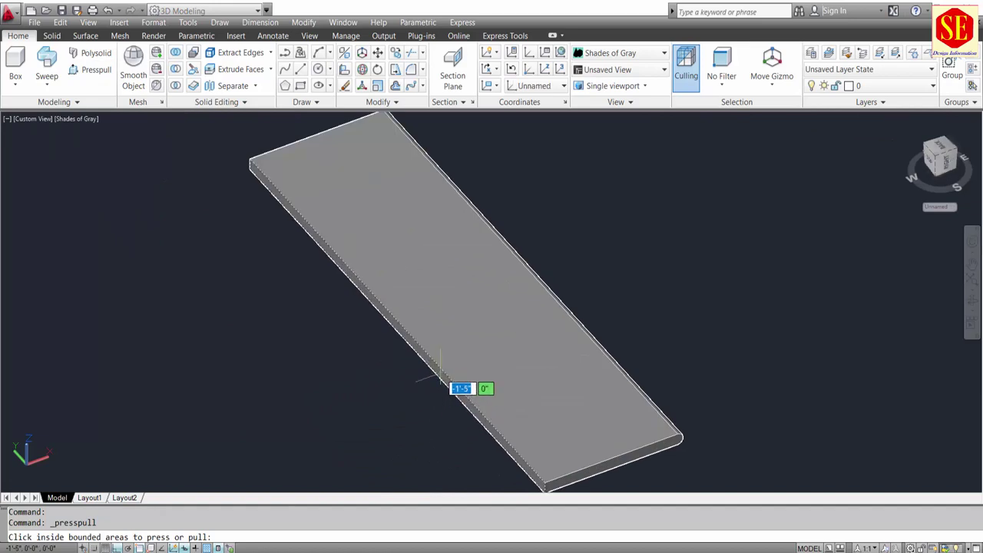
Press-pull the slab's end face out 3' into one nearly square plate.
{"action": "left_click", "coordinate": [440, 380]}
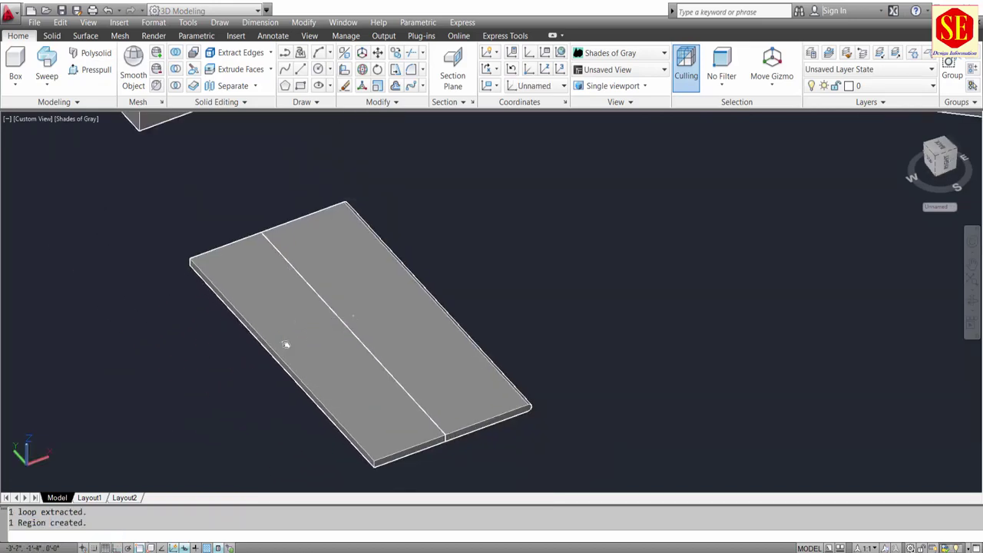
{"action": "middle_click_drag", "start_coordinate": [285, 345], "coordinate": [267, 315], "text": "shift"}
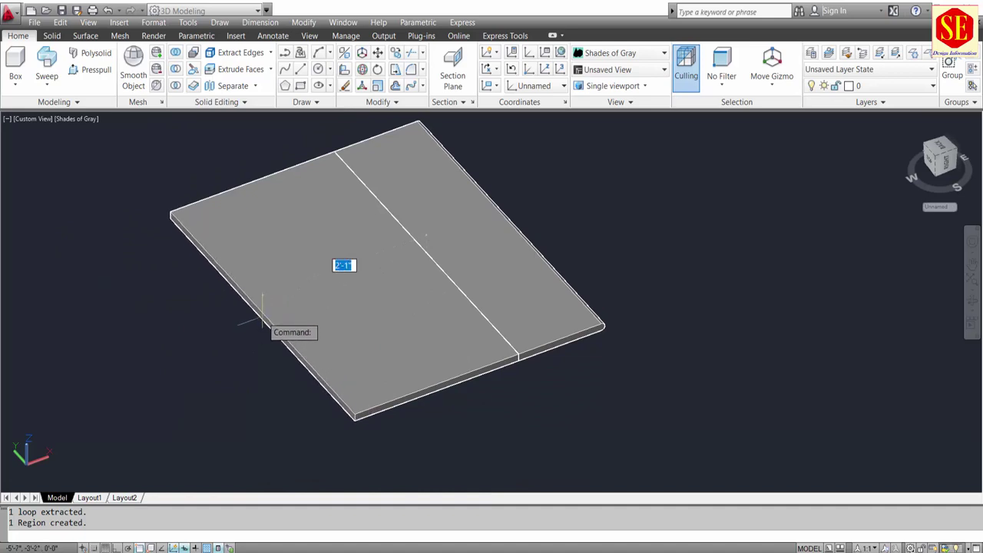
{"action": "key", "text": "Return"}
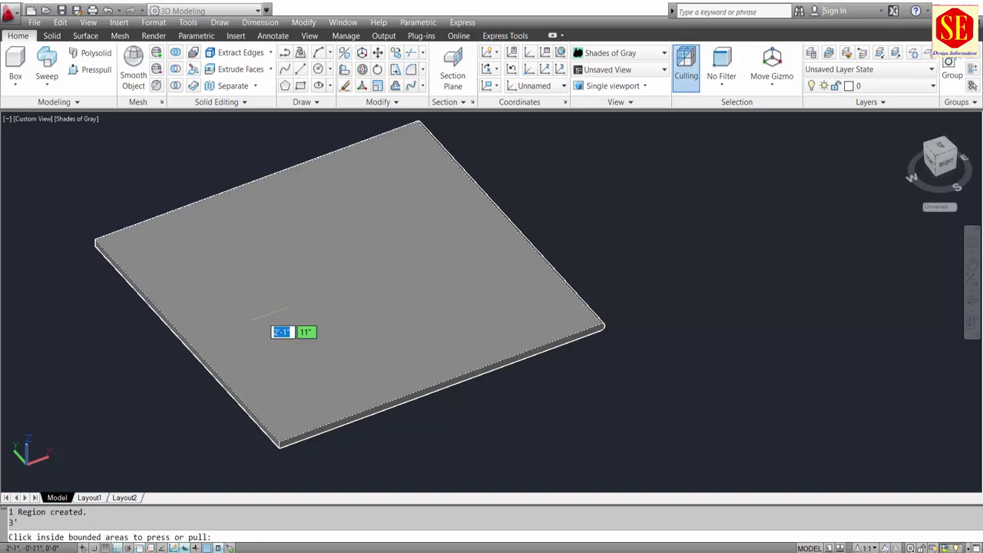
{"action": "key", "text": "Return"}
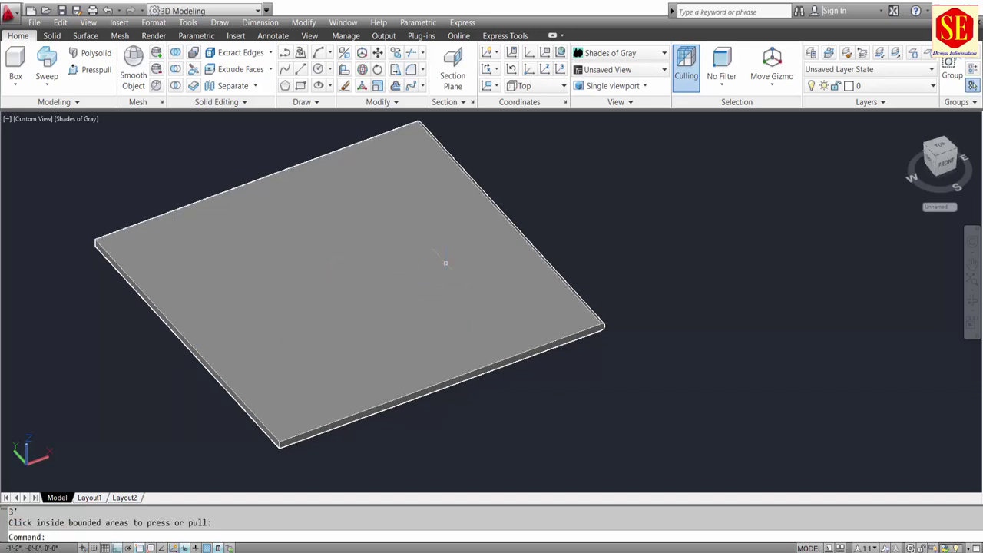
{"action": "middle_click_drag", "start_coordinate": [446, 264], "coordinate": [478, 226], "text": "shift"}
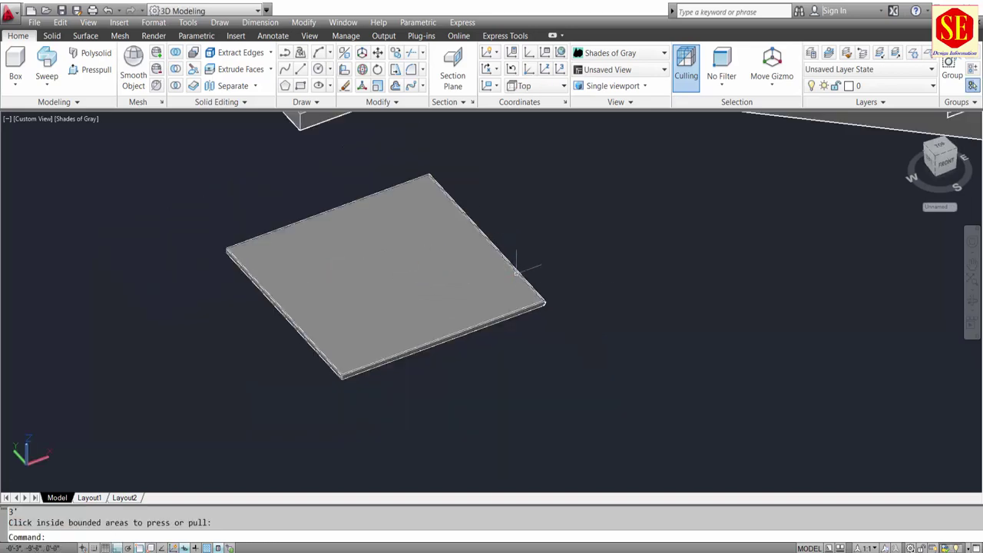
Move the widened slab by its corner onto the landing corner between the flights.
{"action": "type", "text": "M"}
{"action": "key", "text": "Return"}
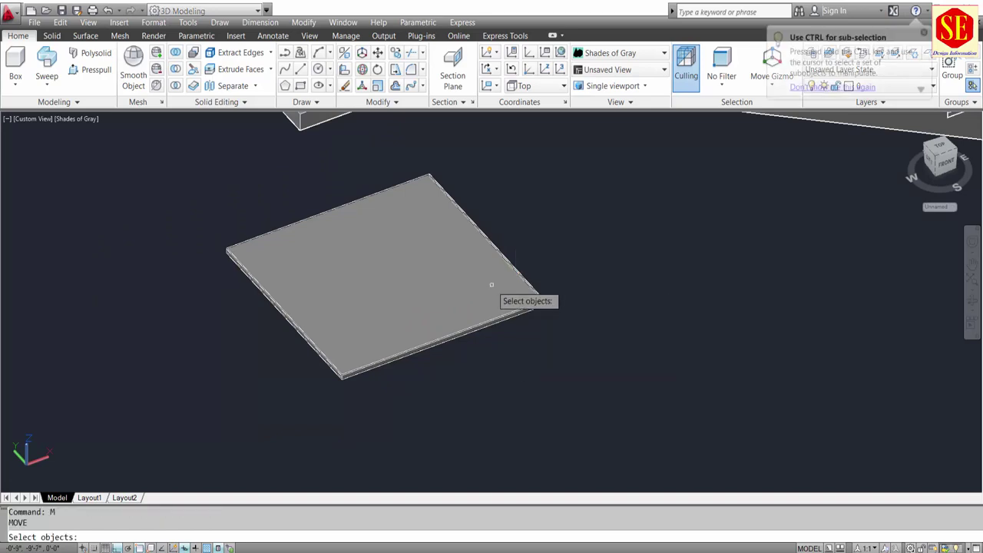
{"action": "scroll", "coordinate": [376, 384], "scroll_direction": "up", "scroll_amount": 2}
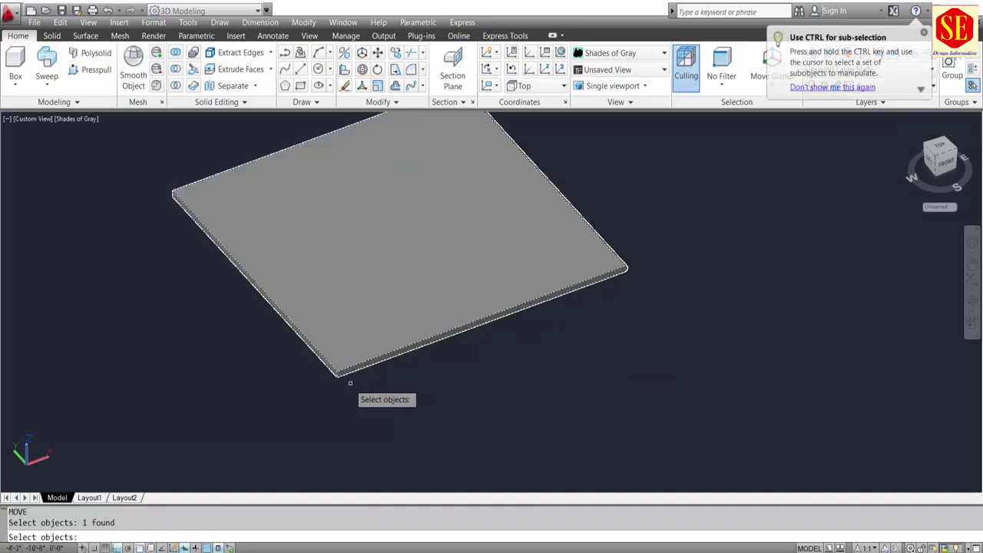
{"action": "key", "text": "Return"}
{"action": "left_click", "coordinate": [336, 377]}
{"action": "scroll", "coordinate": [350, 360], "scroll_direction": "down", "scroll_amount": 3}
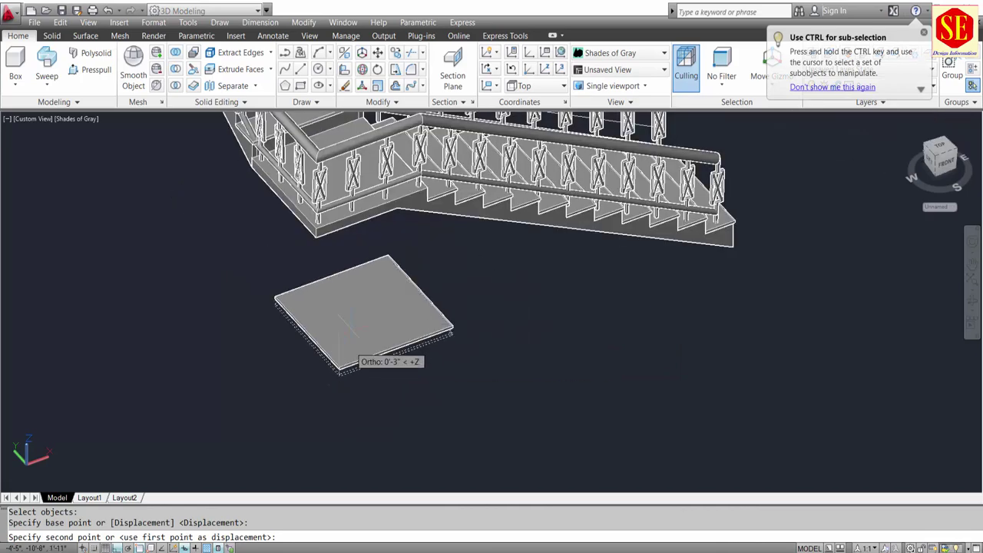
{"action": "scroll", "coordinate": [352, 217], "scroll_direction": "up", "scroll_amount": 3}
{"action": "scroll", "coordinate": [352, 216], "scroll_direction": "down", "scroll_amount": 2}
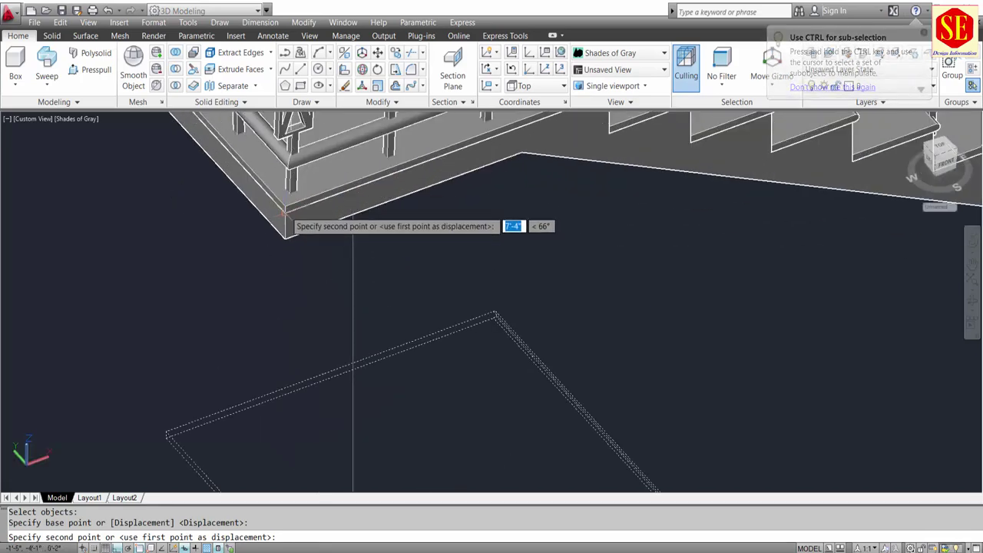
{"action": "left_click", "coordinate": [352, 223]}
Orbit around the staircase to check the landing from above.
{"action": "middle_click_drag", "start_coordinate": [506, 309], "coordinate": [432, 382]}
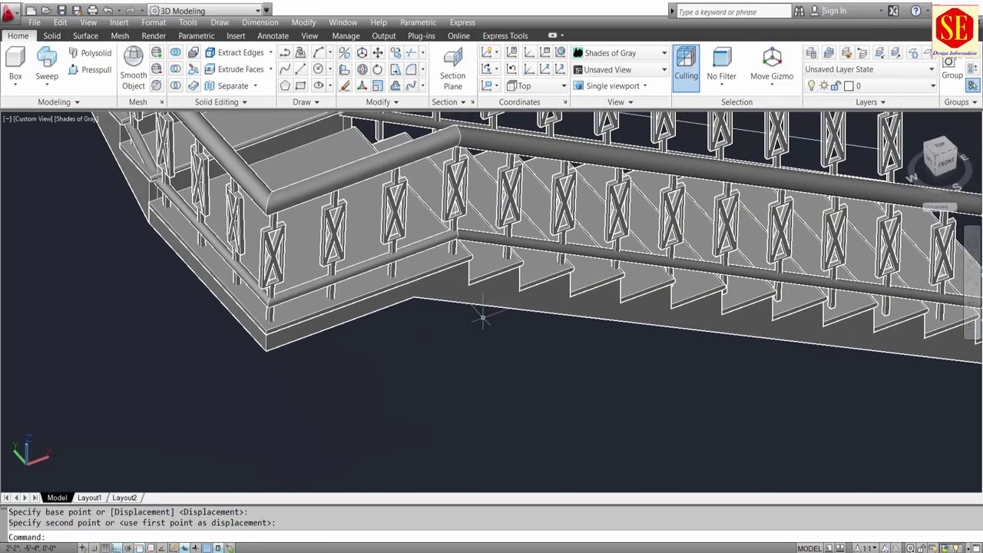
{"action": "mouse_move", "coordinate": [482, 316]}
{"action": "middle_mouse_down", "text": "shift"}
{"action": "mouse_move", "coordinate": [536, 340]}
{"action": "mouse_move", "coordinate": [474, 347]}
{"action": "mouse_move", "coordinate": [454, 297]}
{"action": "mouse_move", "coordinate": [463, 278]}
{"action": "mouse_move", "coordinate": [384, 256]}
{"action": "mouse_move", "coordinate": [430, 284]}
{"action": "mouse_move", "coordinate": [469, 228]}
{"action": "middle_mouse_up", "text": "shift"}
{"action": "scroll", "coordinate": [492, 330], "scroll_direction": "down", "scroll_amount": 5}
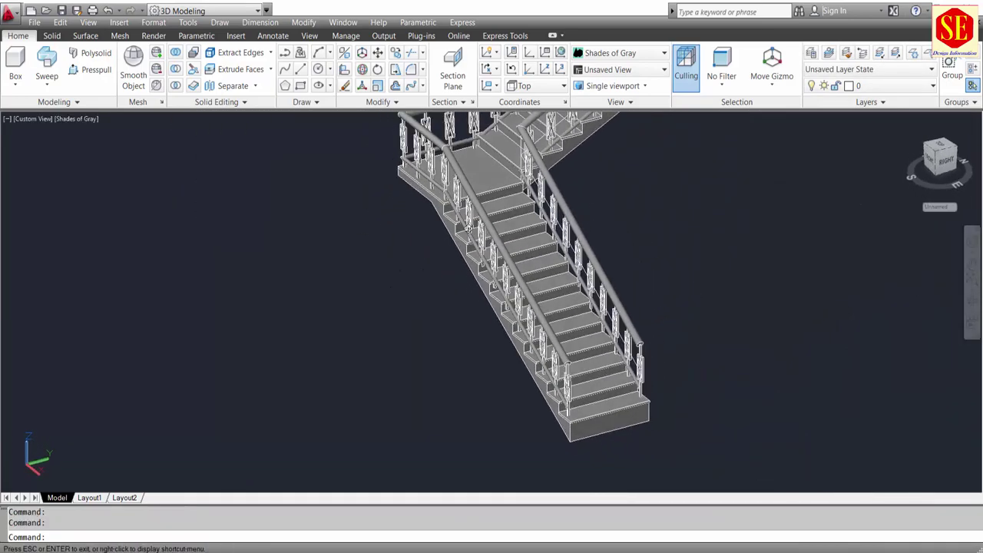
{"action": "middle_click_drag", "start_coordinate": [575, 205], "coordinate": [575, 270]}
{"action": "mouse_move", "coordinate": [603, 187]}
{"action": "middle_mouse_down", "text": "shift"}
{"action": "mouse_move", "coordinate": [619, 210]}
{"action": "mouse_move", "coordinate": [643, 178]}
{"action": "mouse_move", "coordinate": [491, 259]}
{"action": "mouse_move", "coordinate": [234, 231]}
{"action": "mouse_move", "coordinate": [171, 266]}
{"action": "mouse_move", "coordinate": [115, 233]}
{"action": "mouse_move", "coordinate": [105, 194]}
{"action": "mouse_move", "coordinate": [103, 222]}
{"action": "mouse_move", "coordinate": [72, 248]}
{"action": "mouse_move", "coordinate": [709, 345]}
{"action": "mouse_move", "coordinate": [672, 356]}
{"action": "mouse_move", "coordinate": [643, 351]}
{"action": "mouse_move", "coordinate": [638, 320]}
{"action": "middle_mouse_up", "text": "shift"}
Switch the viewport from Shades of Gray to the Realistic visual style.
{"action": "scroll", "coordinate": [638, 320], "scroll_direction": "down", "scroll_amount": 2}
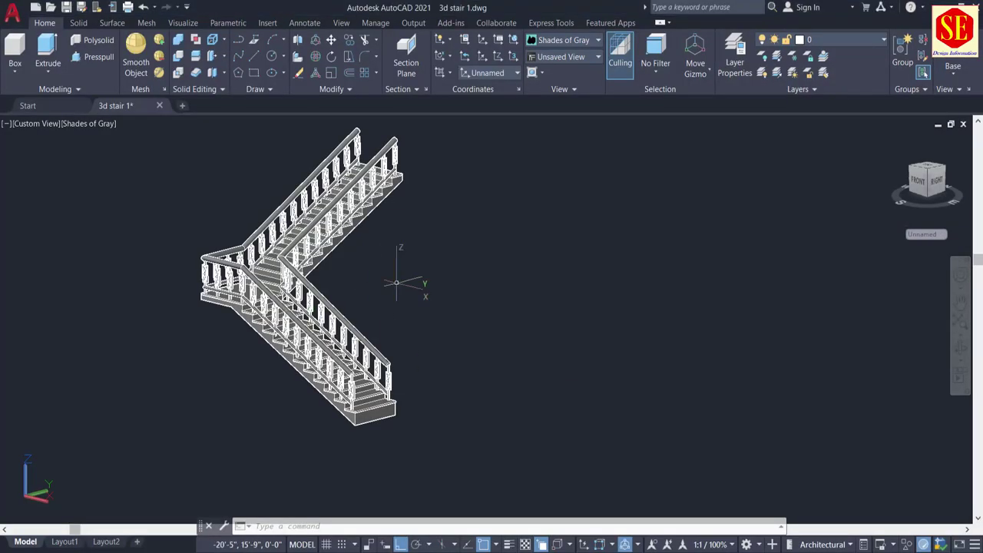
{"action": "left_click", "coordinate": [86, 124]}
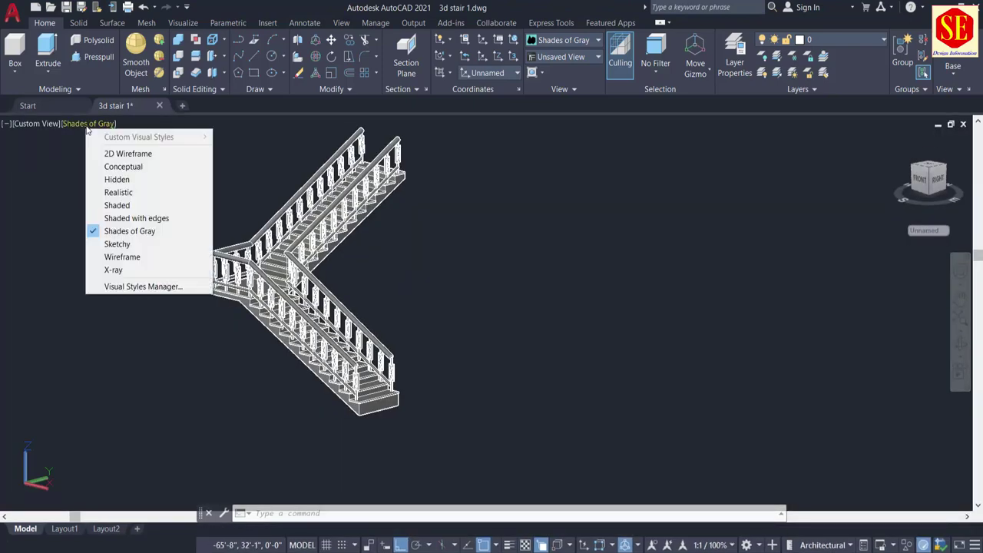
{"action": "left_click", "coordinate": [120, 192]}
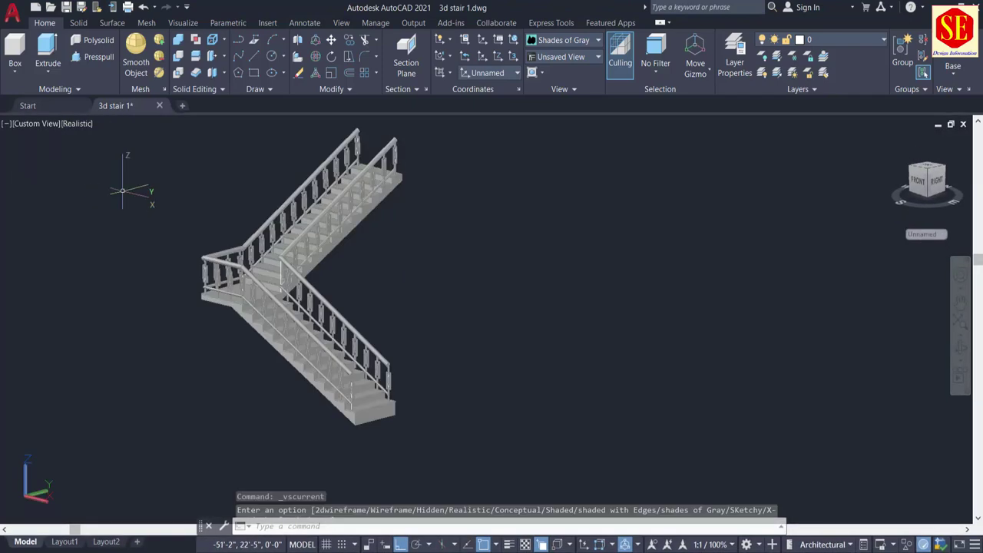
{"action": "scroll", "coordinate": [354, 369], "scroll_direction": "up", "scroll_amount": 2}
{"action": "middle_click_drag", "start_coordinate": [437, 319], "coordinate": [482, 265], "text": "shift"}
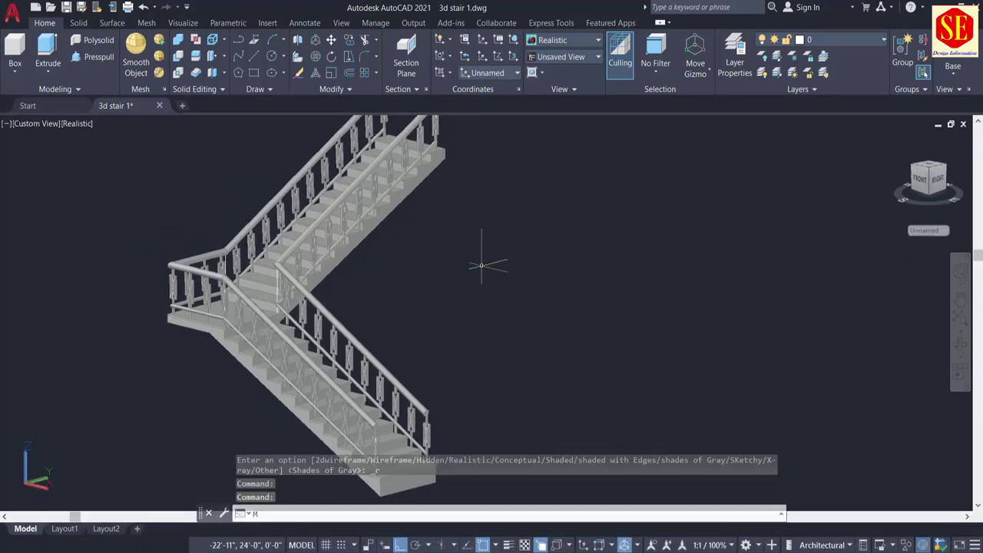
{"action": "type", "text": "MAT"}
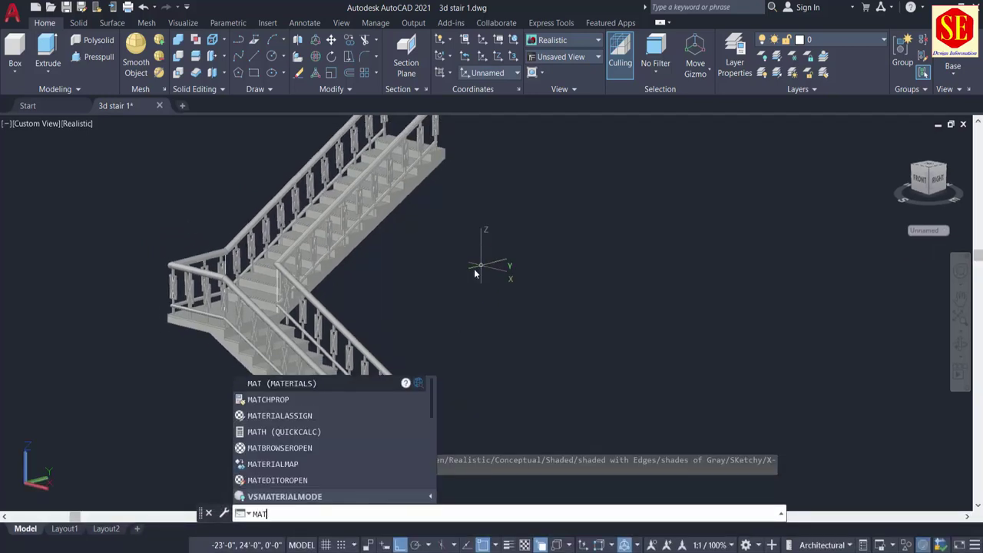
Open the Materials Browser and filter the library to Concrete materials.
{"action": "left_click", "coordinate": [331, 382]}
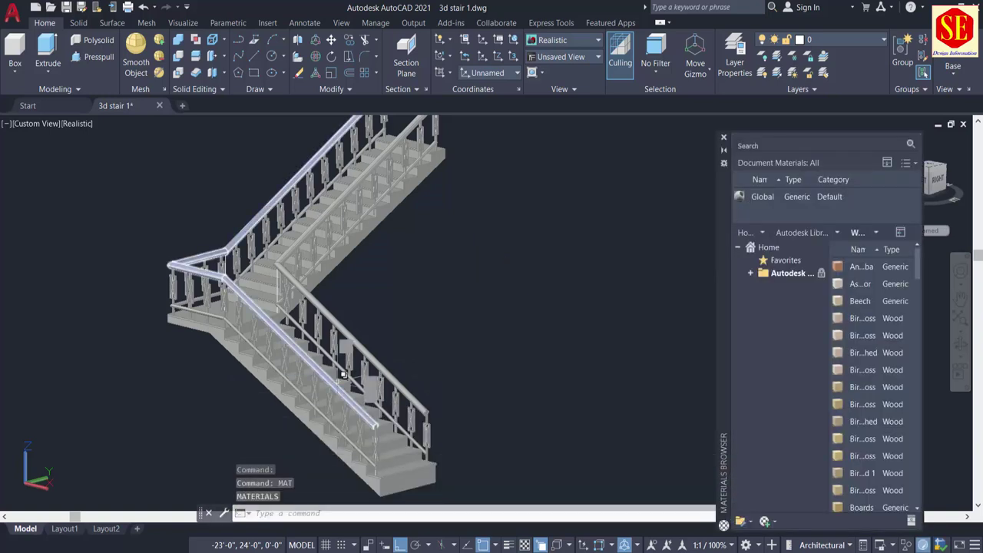
{"action": "left_click", "coordinate": [838, 233]}
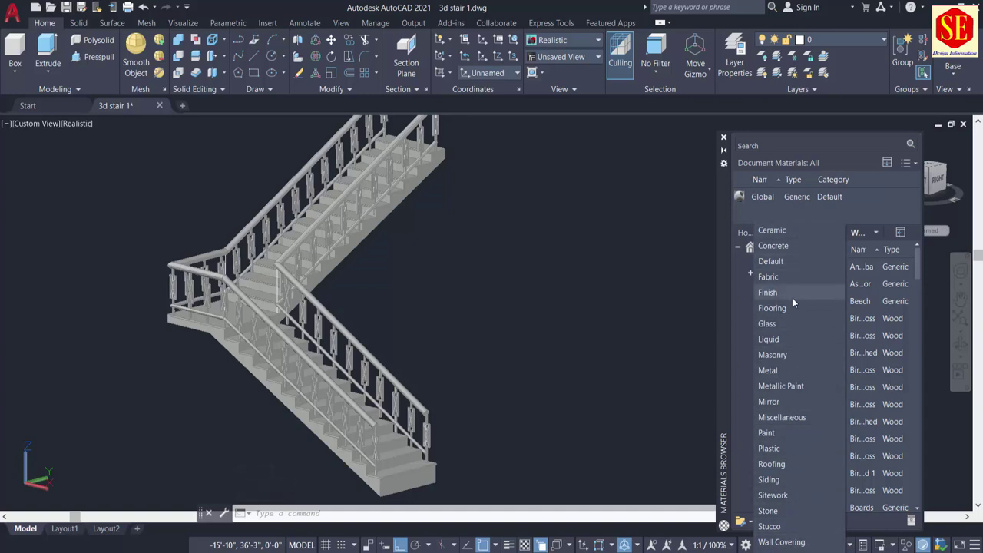
{"action": "left_click", "coordinate": [774, 246]}
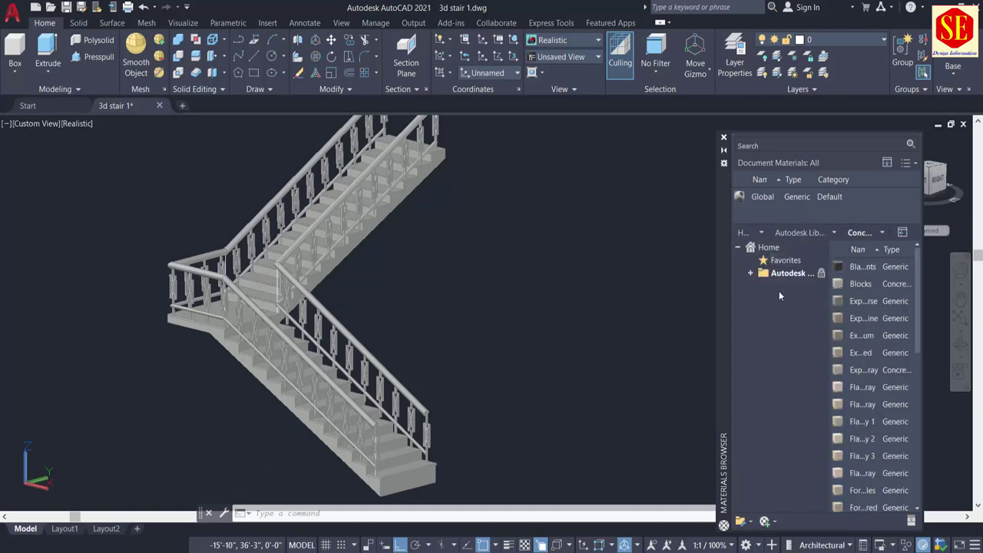
{"action": "scroll", "coordinate": [451, 318], "scroll_direction": "up", "scroll_amount": 3}
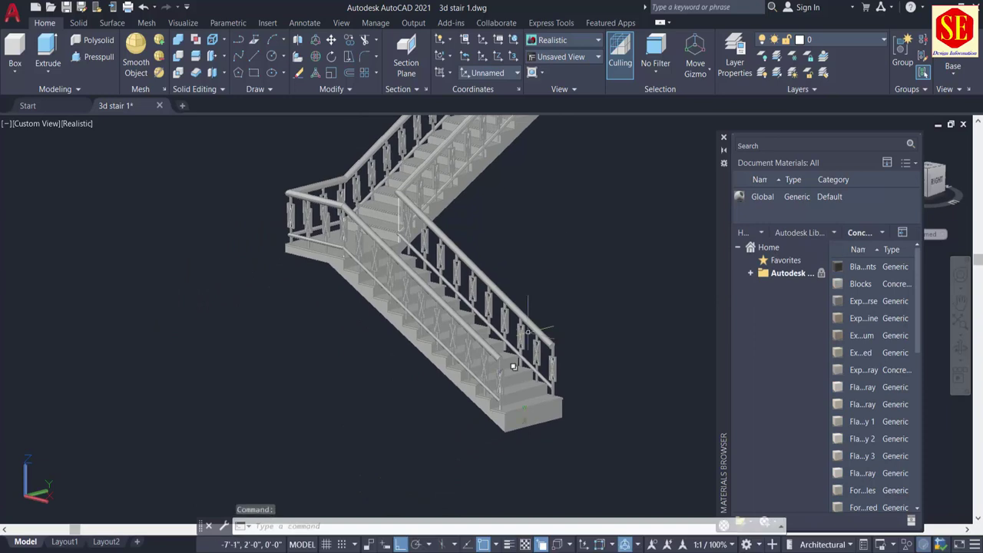
Apply Blocks concrete, then a dark cast-in-place concrete, to the stair body.
{"action": "middle_click_drag", "start_coordinate": [538, 382], "coordinate": [615, 329]}
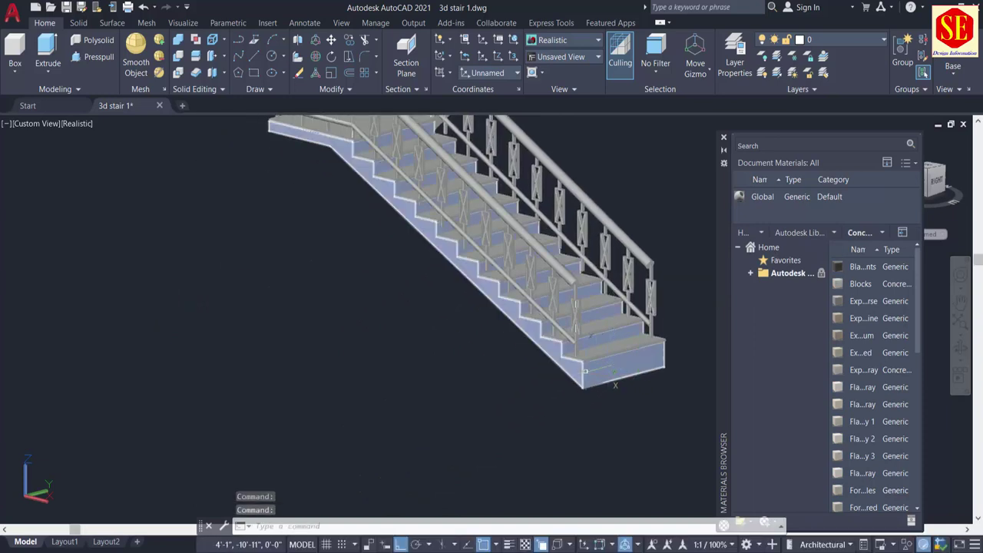
{"action": "middle_click_drag", "start_coordinate": [569, 377], "coordinate": [492, 441]}
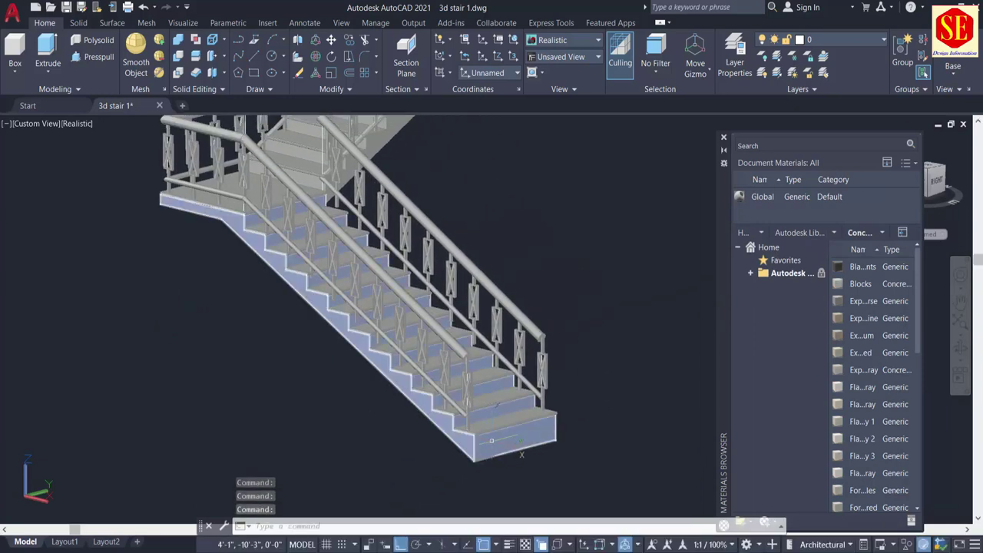
{"action": "mouse_move", "coordinate": [872, 284]}
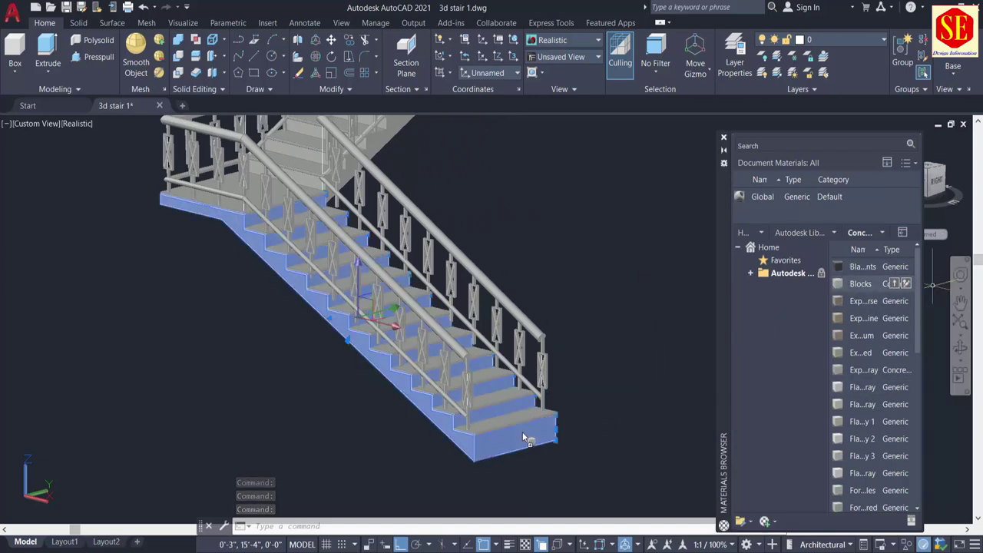
{"action": "left_click_drag", "start_coordinate": [526, 437], "coordinate": [522, 434]}
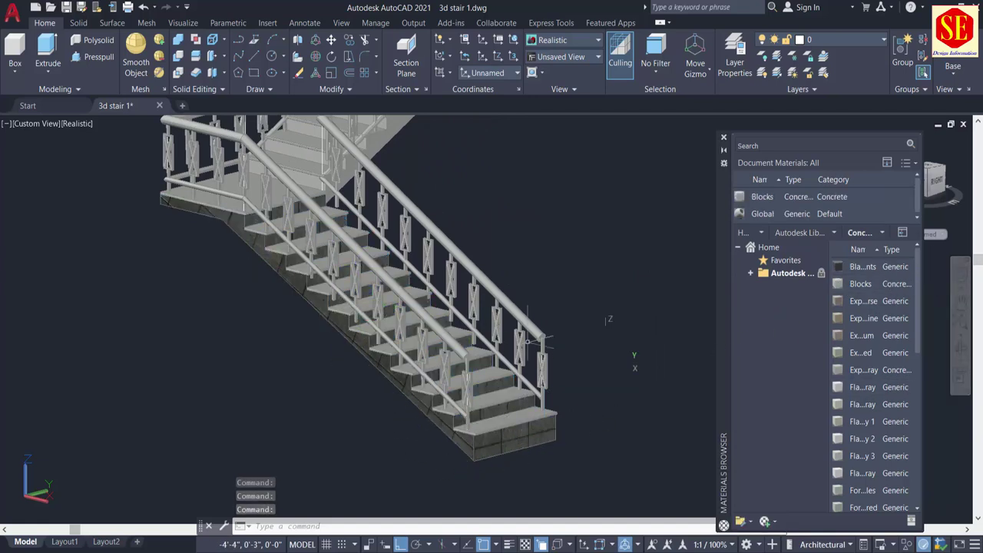
{"action": "mouse_move", "coordinate": [878, 319]}
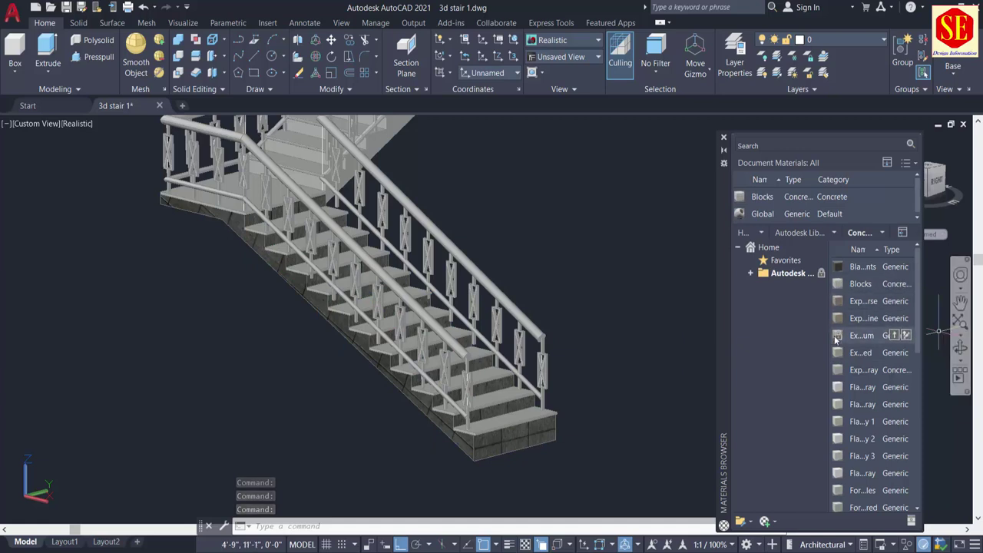
{"action": "left_click_drag", "start_coordinate": [537, 439], "coordinate": [537, 439]}
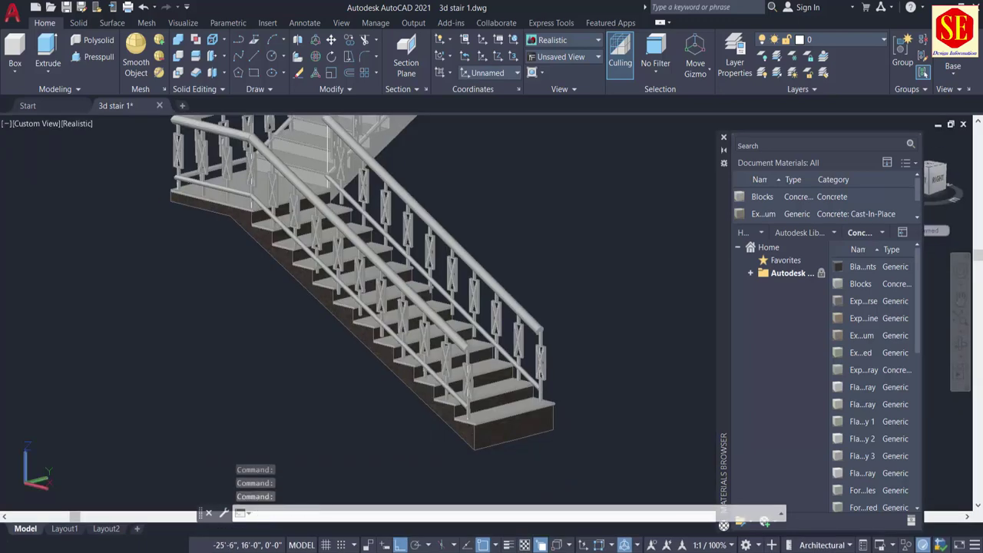
{"action": "middle_click_drag", "start_coordinate": [366, 190], "coordinate": [361, 307]}
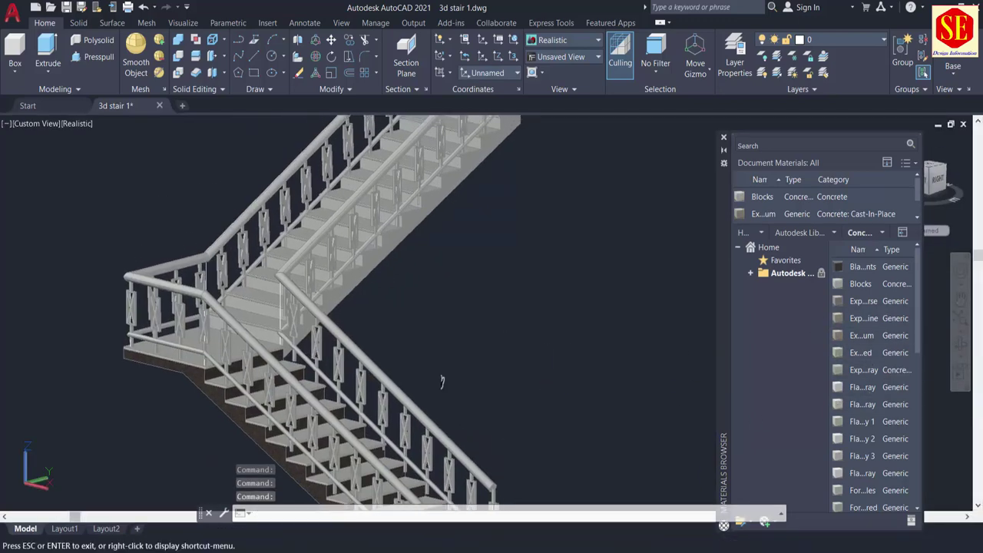
{"action": "middle_click_drag", "start_coordinate": [450, 367], "coordinate": [233, 401], "text": "shift"}
Use MATCHPROP to copy a stair tread's properties onto the lower flight's body.
{"action": "left_click", "coordinate": [271, 340]}
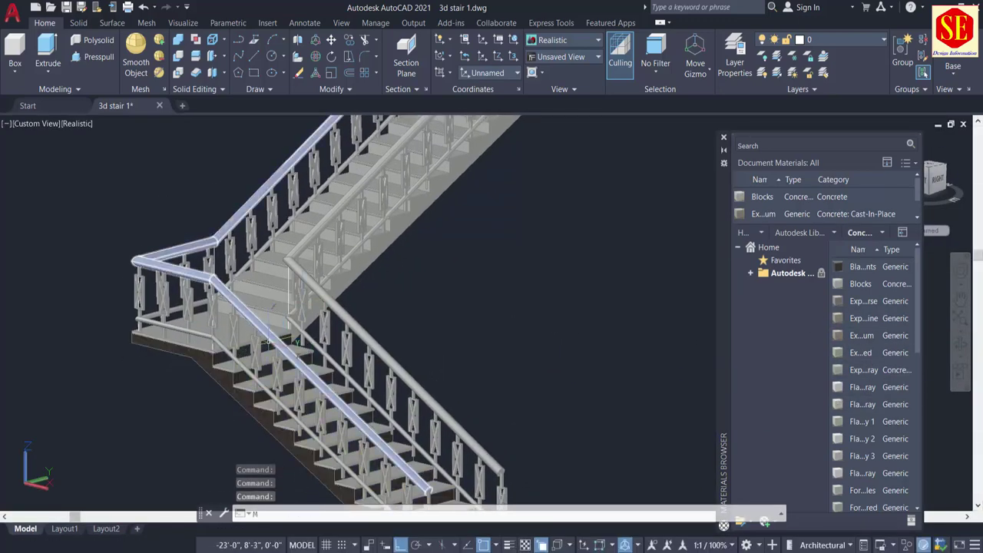
{"action": "type", "text": "MA"}
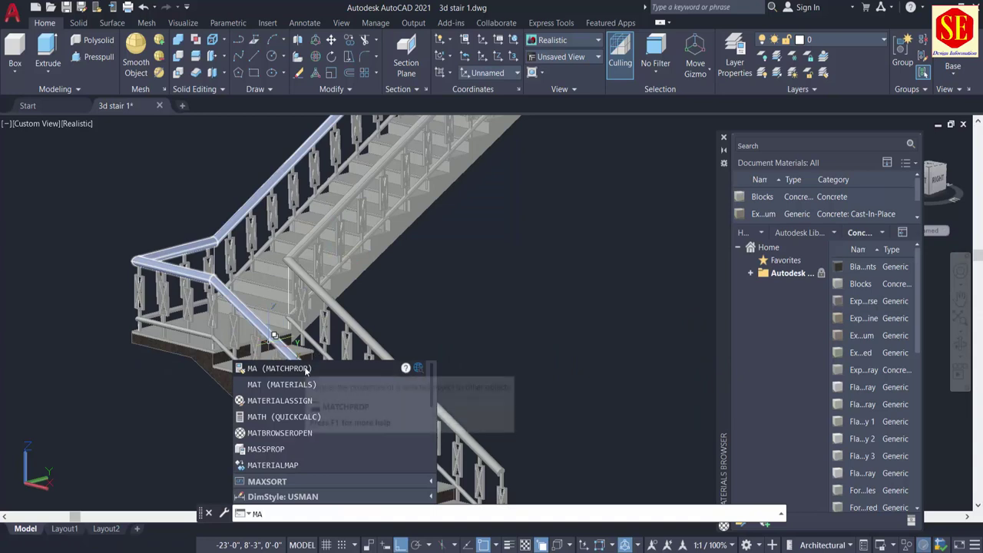
{"action": "left_click", "coordinate": [308, 370]}
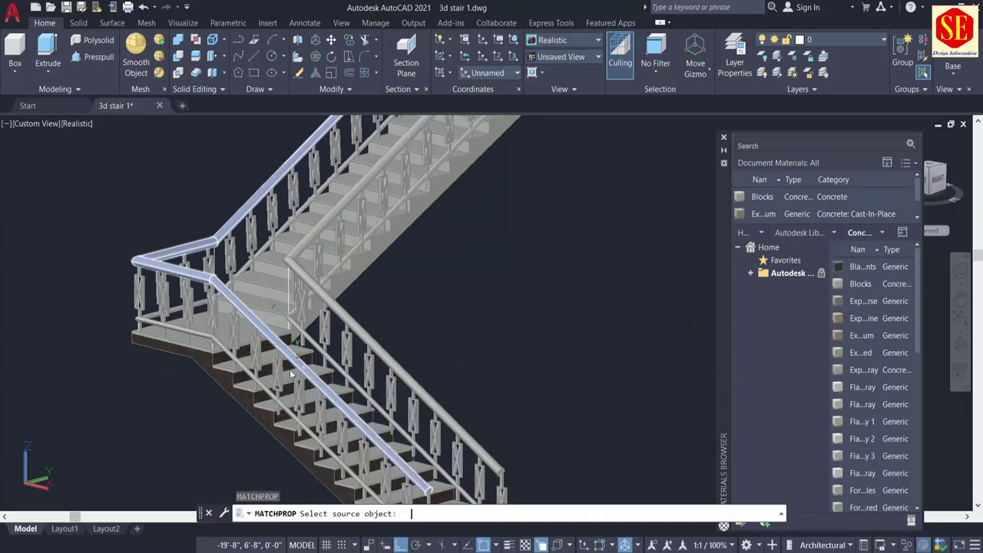
{"action": "left_click", "coordinate": [228, 377]}
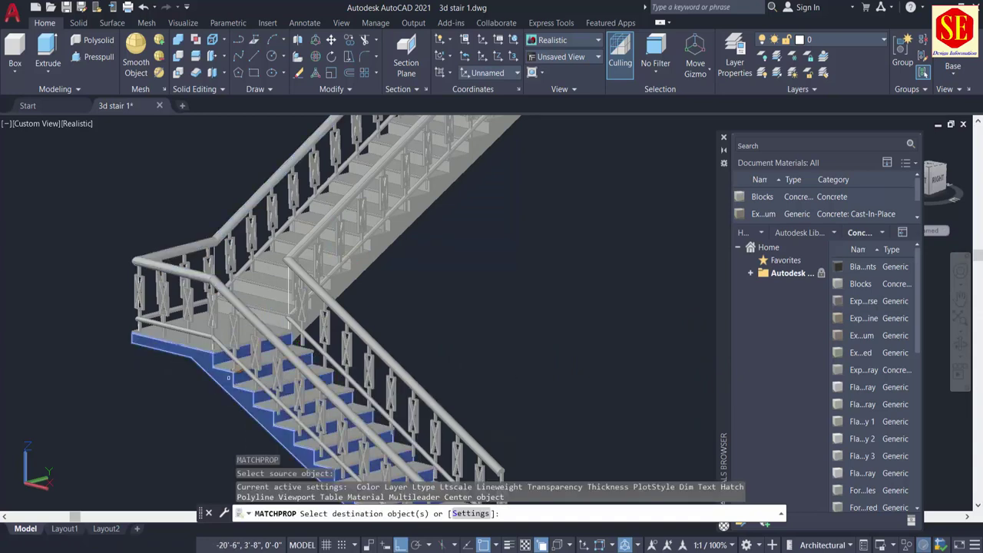
{"action": "left_click", "coordinate": [342, 283]}
{"action": "right_click", "coordinate": [484, 275]}
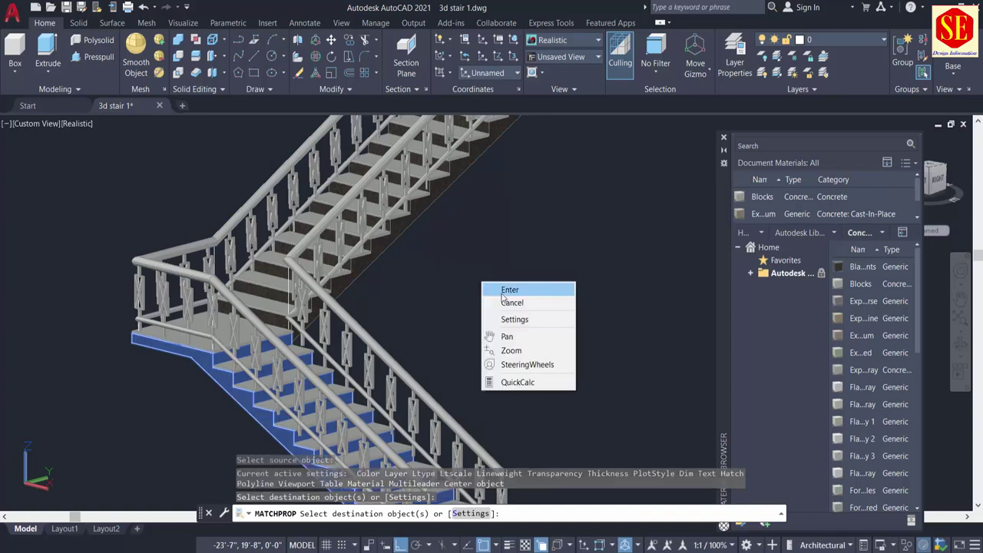
{"action": "left_click", "coordinate": [494, 286]}
{"action": "scroll", "coordinate": [471, 320], "scroll_direction": "down", "scroll_amount": 3}
{"action": "middle_click_drag", "start_coordinate": [537, 347], "coordinate": [428, 260], "text": "shift"}
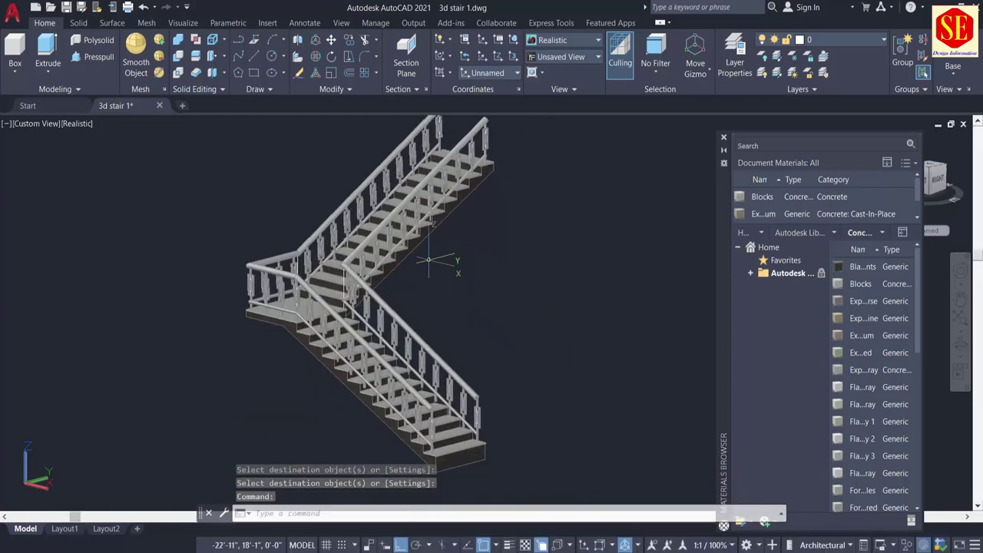
{"action": "scroll", "coordinate": [511, 426], "scroll_direction": "up", "scroll_amount": 3}
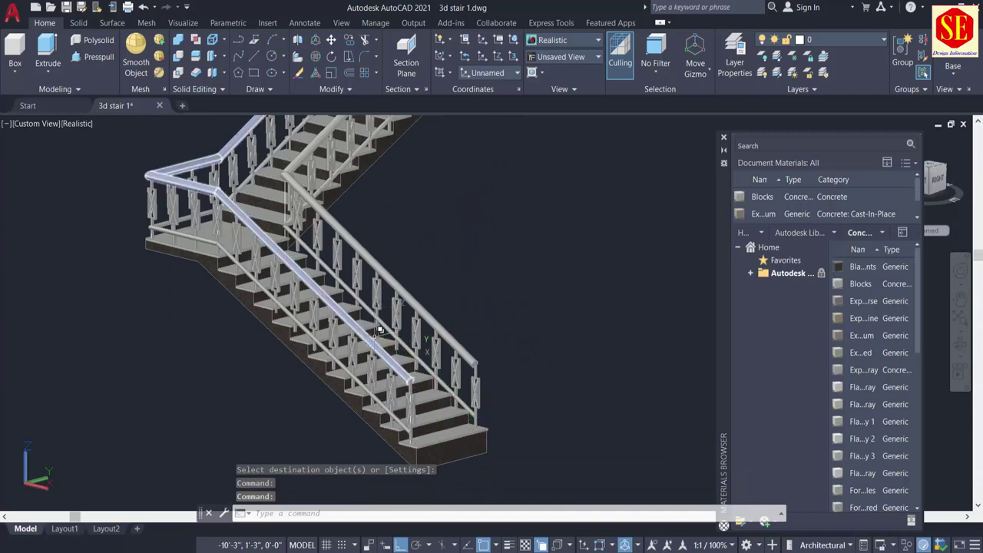
Filter the library to Ceramic and apply the tan tile to the bottom three steps.
{"action": "left_click", "coordinate": [835, 233]}
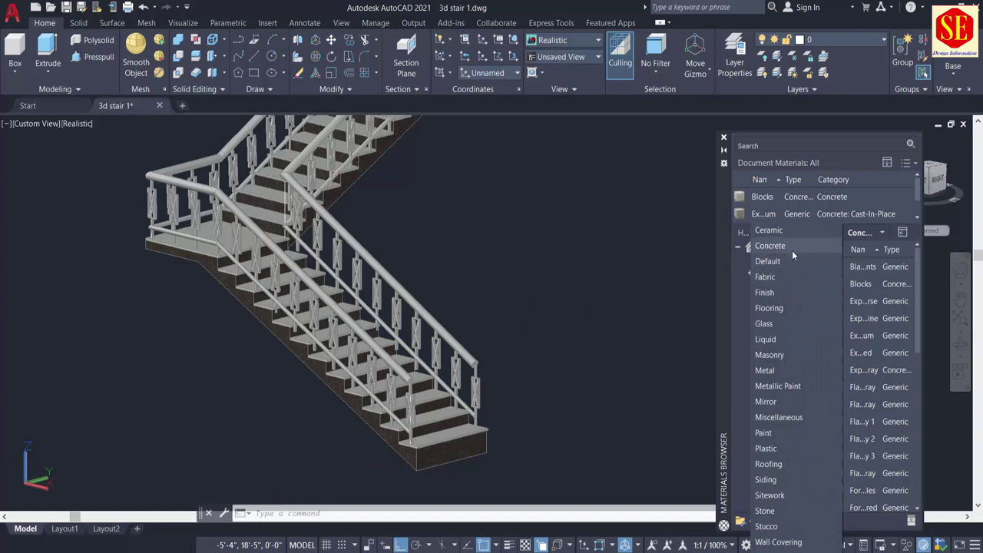
{"action": "left_click", "coordinate": [791, 233]}
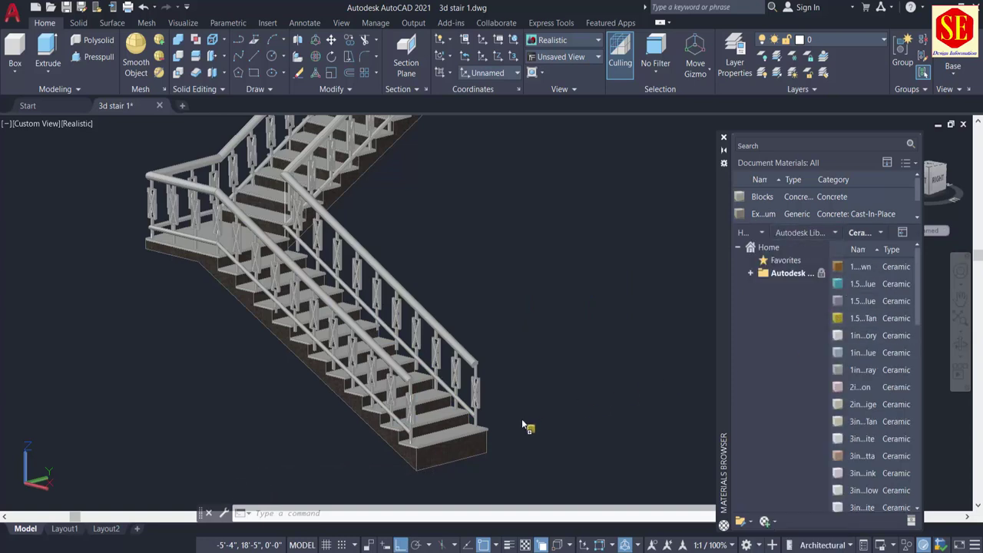
{"action": "left_click_drag", "start_coordinate": [465, 435], "coordinate": [462, 429]}
{"action": "scroll", "coordinate": [462, 429], "scroll_direction": "up", "scroll_amount": 2}
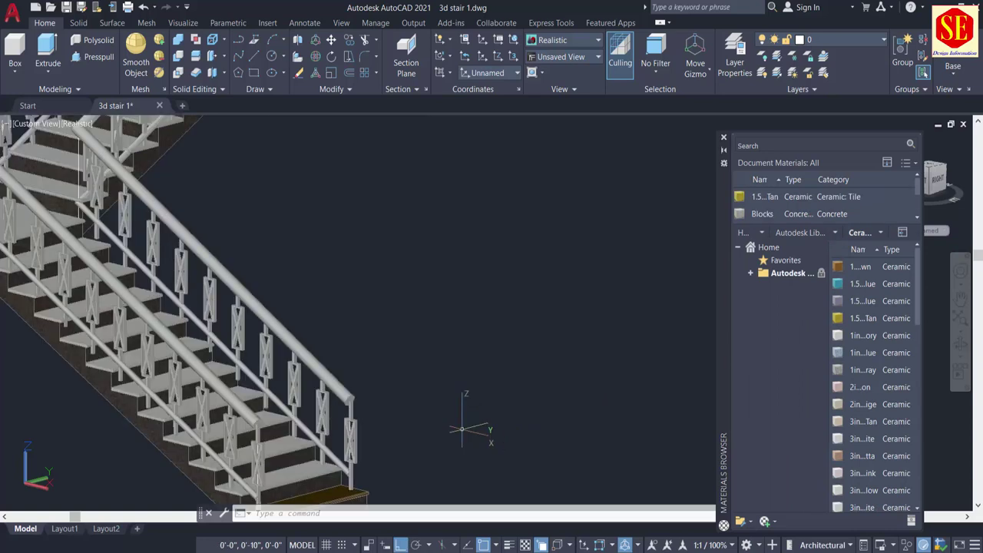
{"action": "scroll", "coordinate": [384, 427], "scroll_direction": "down", "scroll_amount": 3}
{"action": "scroll", "coordinate": [421, 409], "scroll_direction": "up", "scroll_amount": 4}
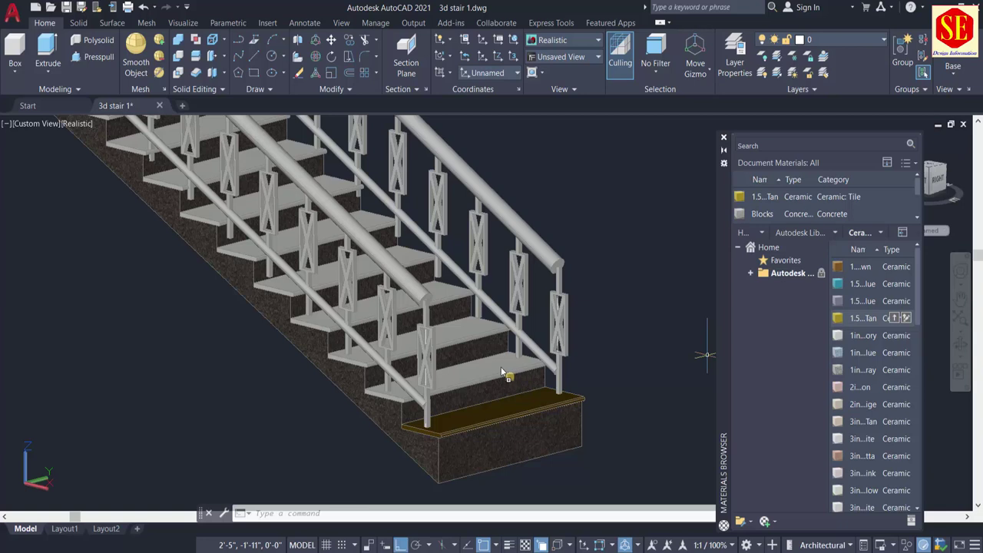
{"action": "left_click_drag", "start_coordinate": [519, 376], "coordinate": [501, 366]}
{"action": "middle_click_drag", "start_coordinate": [501, 366], "coordinate": [549, 420]}
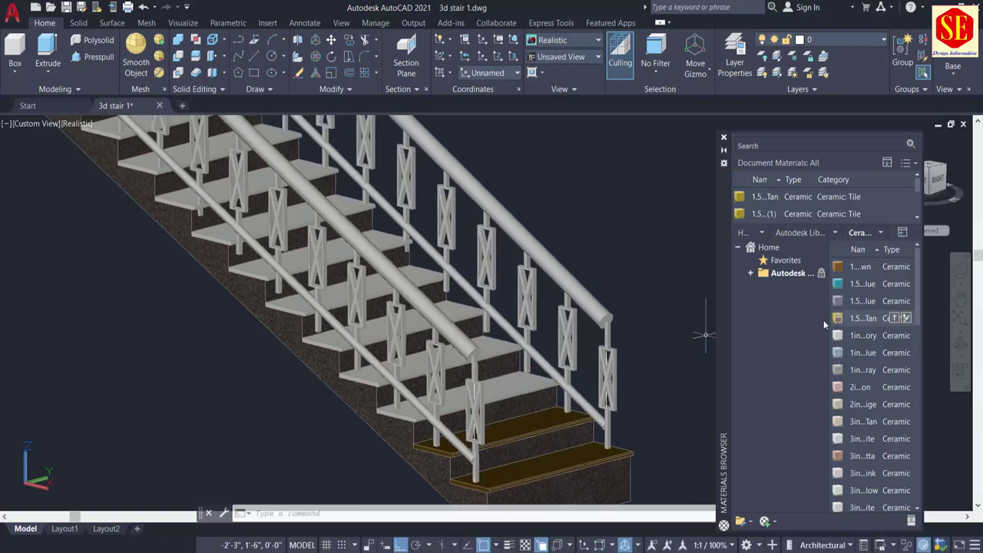
{"action": "left_click_drag", "start_coordinate": [525, 389], "coordinate": [525, 388]}
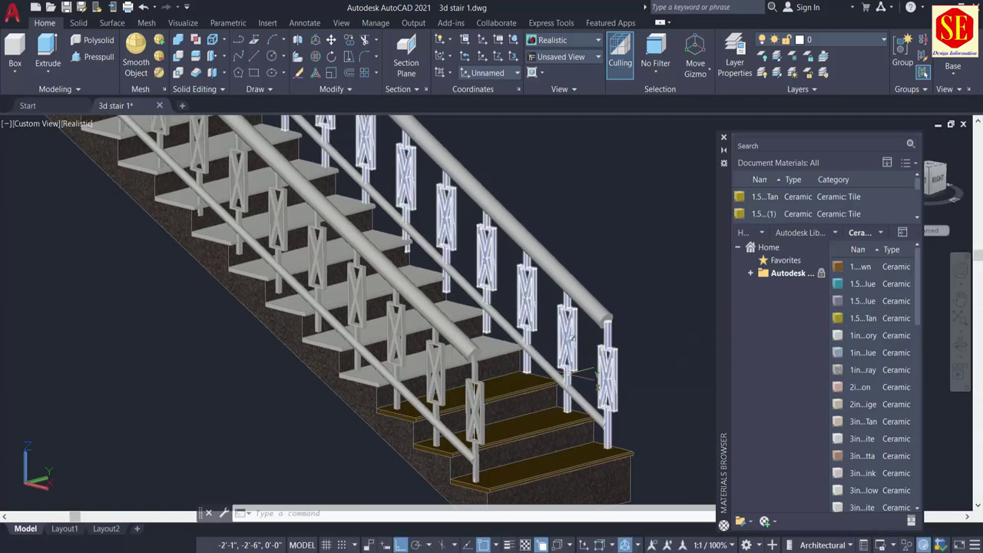
Use MATCHPROP to copy the tan tile from the tiled step onto the next lower-flight steps.
{"action": "type", "text": "MA"}
{"action": "key", "text": "Return"}
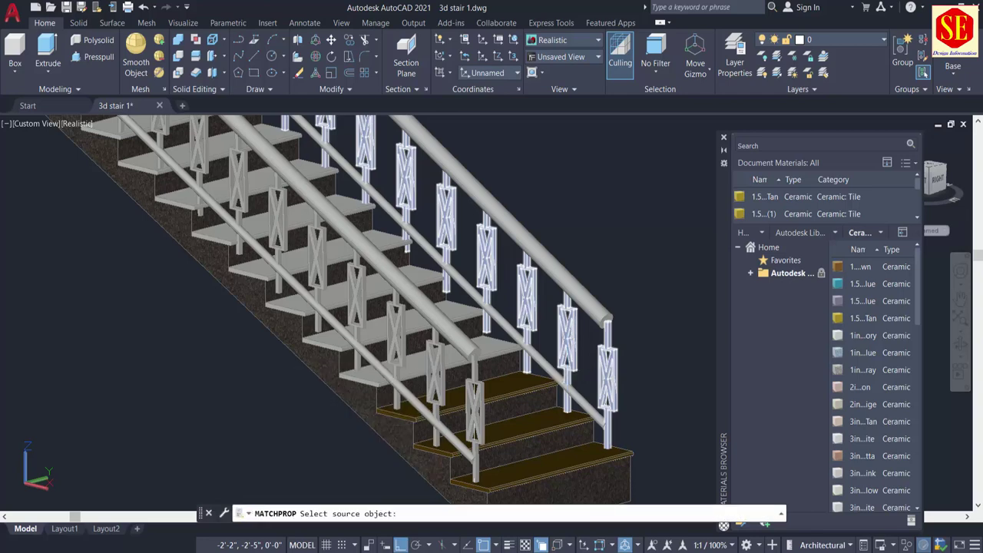
{"action": "left_click", "coordinate": [542, 392]}
{"action": "left_click", "coordinate": [572, 433]}
{"action": "left_click", "coordinate": [510, 347]}
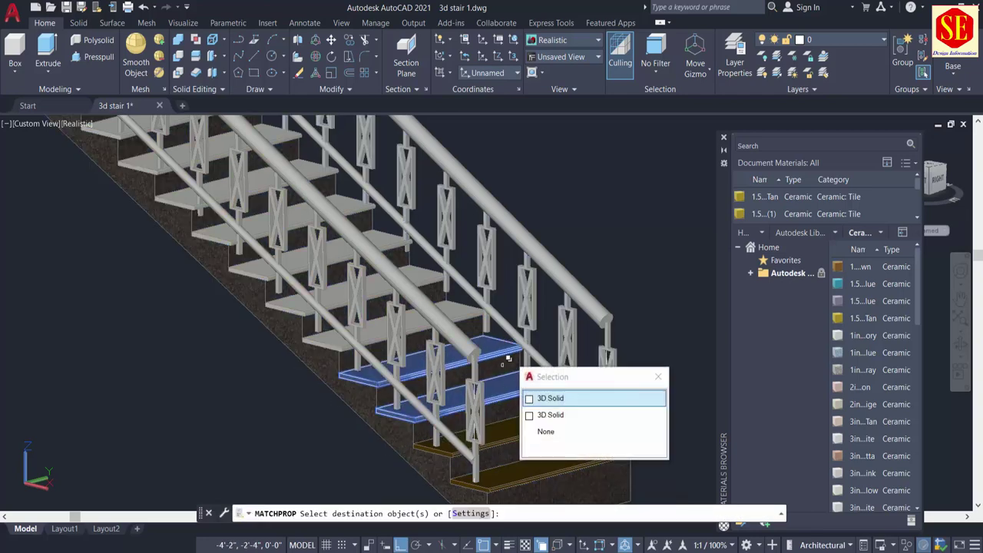
{"action": "left_click", "coordinate": [538, 395]}
{"action": "left_click", "coordinate": [484, 321]}
{"action": "left_click", "coordinate": [507, 357]}
{"action": "middle_click_drag", "start_coordinate": [467, 302], "coordinate": [564, 391]}
{"action": "left_click", "coordinate": [586, 389]}
{"action": "left_click", "coordinate": [646, 451]}
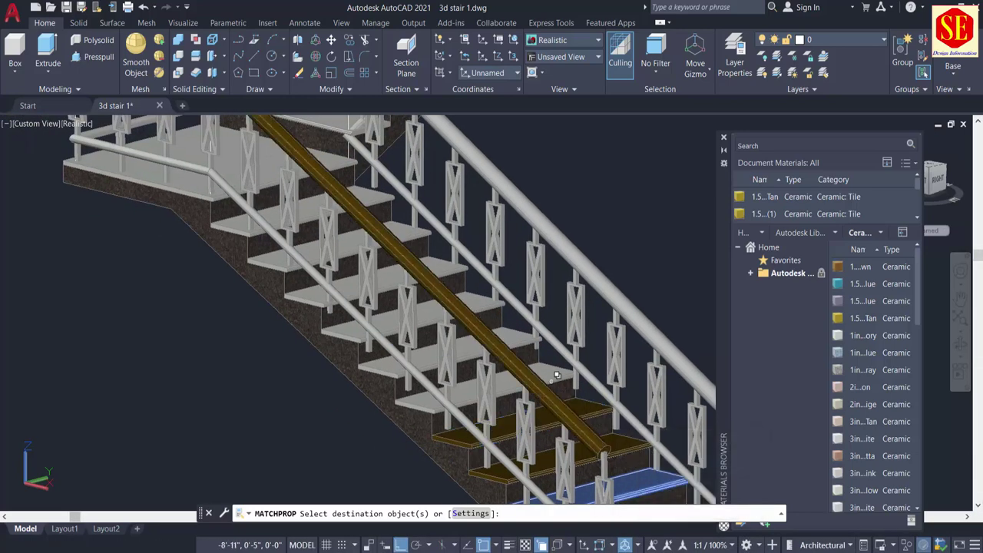
{"action": "left_click", "coordinate": [542, 352]}
{"action": "left_click", "coordinate": [649, 425]}
{"action": "middle_click_drag", "start_coordinate": [649, 425], "coordinate": [476, 315], "text": "shift"}
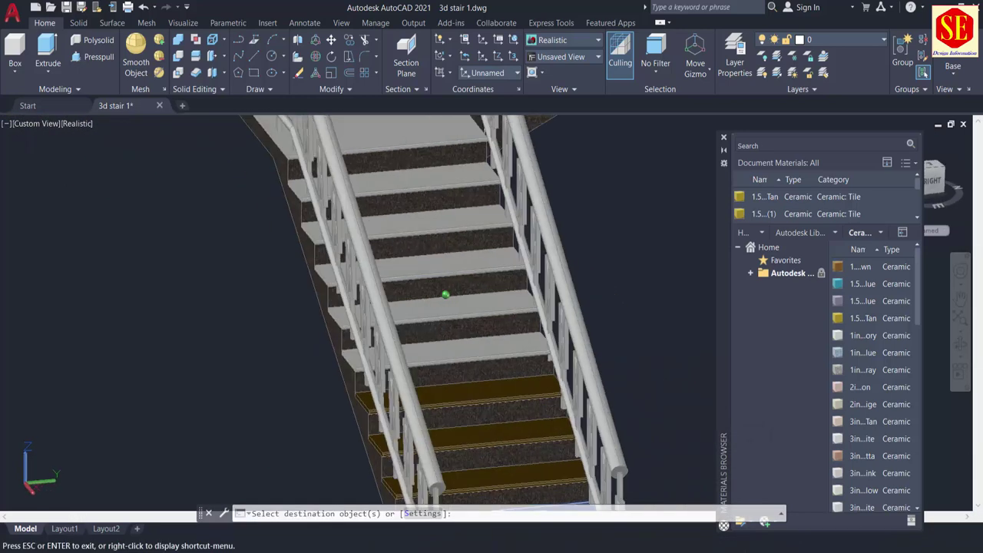
Match the tile onto the remaining steps of the lower flight.
{"action": "left_click", "coordinate": [464, 333]}
{"action": "left_click", "coordinate": [487, 323]}
{"action": "left_click", "coordinate": [528, 350]}
{"action": "left_click", "coordinate": [489, 276]}
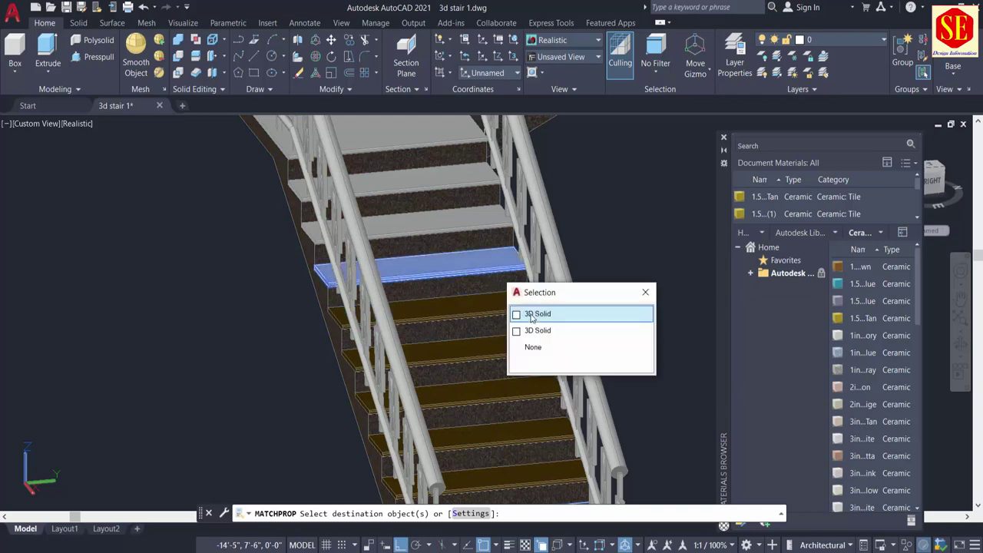
{"action": "left_click", "coordinate": [528, 311]}
{"action": "left_click", "coordinate": [485, 223]}
{"action": "left_click", "coordinate": [523, 261]}
{"action": "mouse_move", "coordinate": [518, 258]}
{"action": "middle_mouse_down", "text": "shift"}
{"action": "mouse_move", "coordinate": [467, 296]}
{"action": "mouse_move", "coordinate": [434, 269]}
{"action": "mouse_move", "coordinate": [399, 301]}
{"action": "middle_mouse_up", "text": "shift"}
{"action": "left_click", "coordinate": [468, 307]}
{"action": "left_click", "coordinate": [517, 349]}
Tile the landing, the raised landing piece and the first grey steps above it.
{"action": "left_click", "coordinate": [459, 260]}
{"action": "left_click", "coordinate": [499, 311]}
{"action": "left_click", "coordinate": [434, 269]}
{"action": "left_click", "coordinate": [468, 302]}
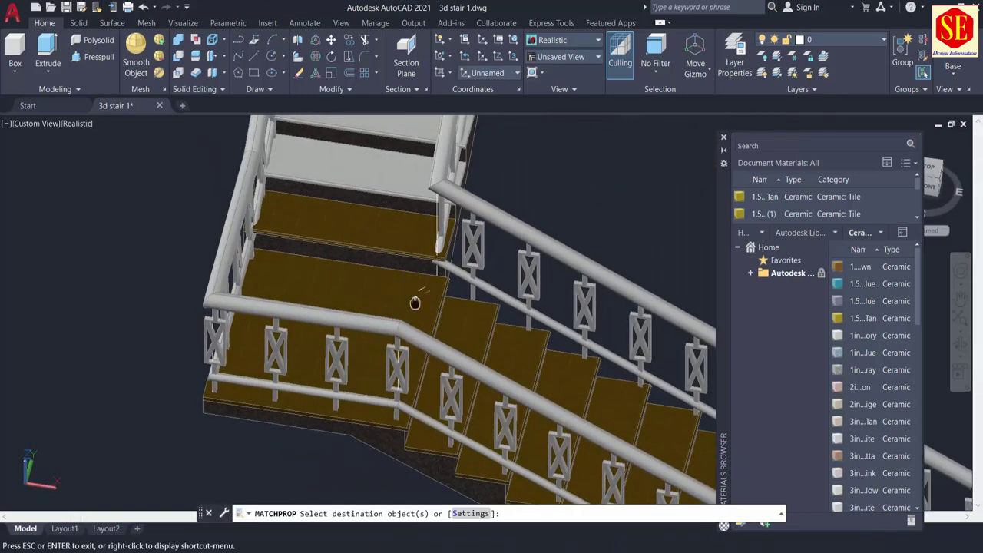
{"action": "left_click", "coordinate": [399, 301]}
{"action": "left_click", "coordinate": [449, 355]}
{"action": "left_click", "coordinate": [416, 297]}
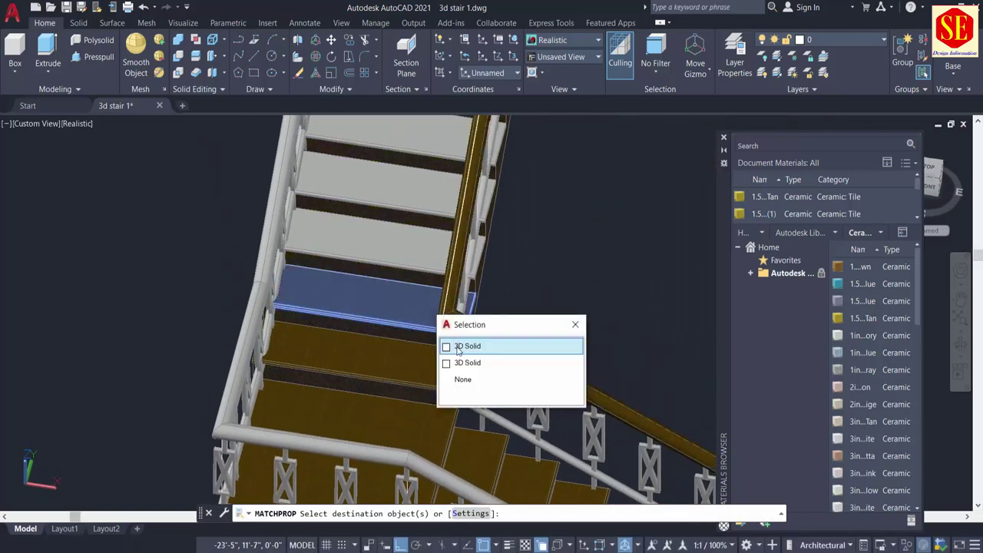
{"action": "left_click", "coordinate": [460, 345]}
{"action": "left_click", "coordinate": [364, 242]}
{"action": "key", "text": "Escape"}
Copy the tan tile onto the grey steps partway up the upper flight.
{"action": "middle_click_drag", "start_coordinate": [373, 259], "coordinate": [333, 303], "text": "shift"}
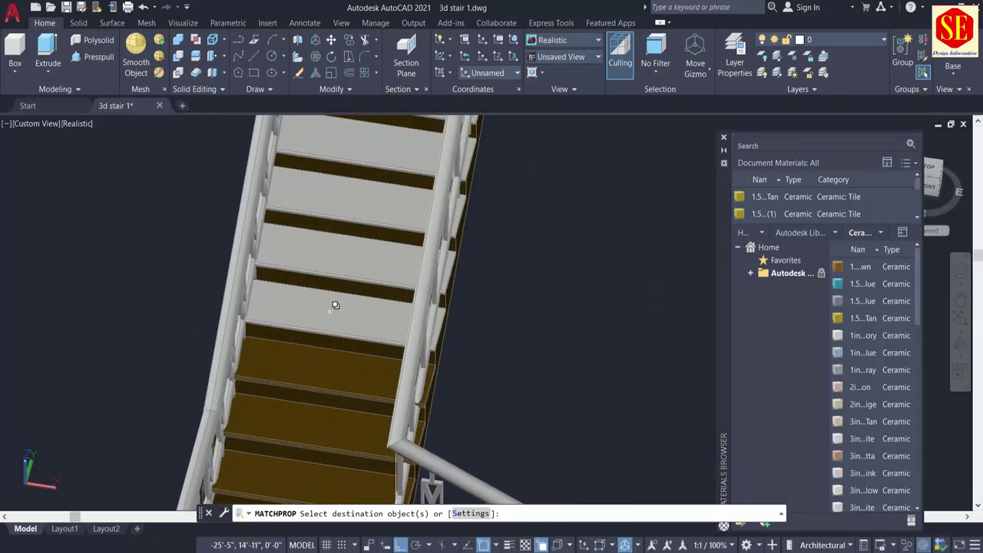
{"action": "left_click", "coordinate": [334, 302]}
{"action": "left_click", "coordinate": [377, 361]}
{"action": "left_click", "coordinate": [382, 312]}
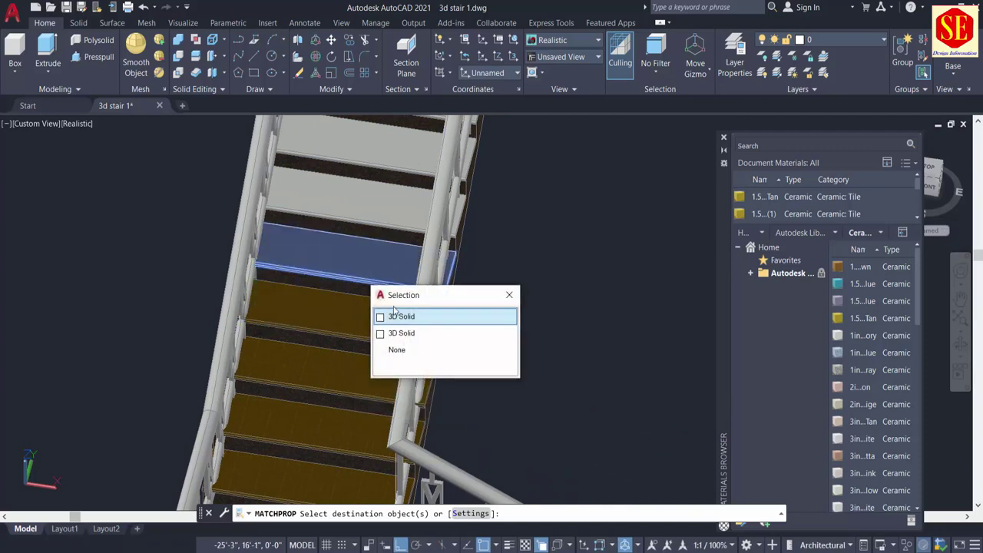
{"action": "left_click", "coordinate": [384, 312]}
{"action": "left_click", "coordinate": [355, 228]}
{"action": "left_click", "coordinate": [399, 257]}
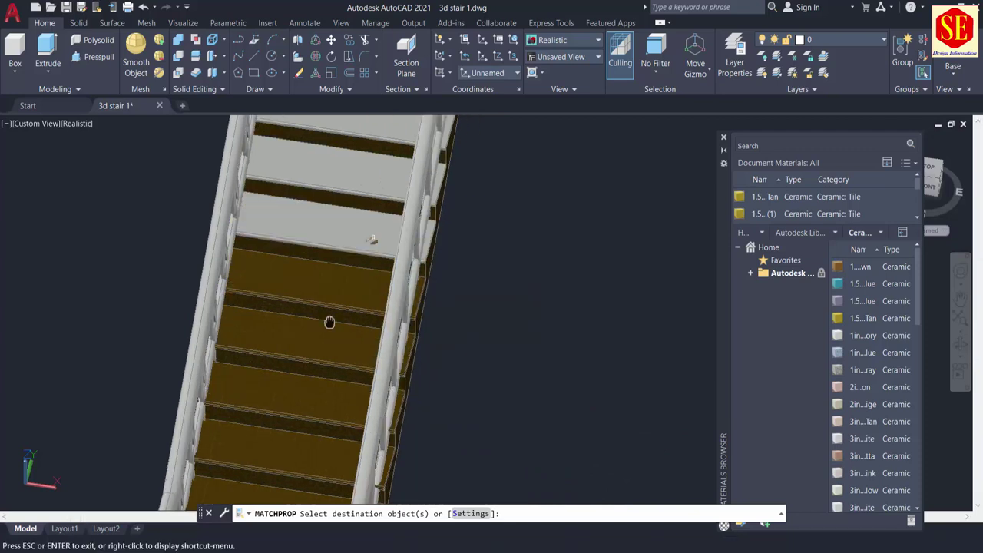
{"action": "middle_click_drag", "start_coordinate": [329, 322], "coordinate": [303, 325]}
{"action": "left_click", "coordinate": [302, 325]}
{"action": "left_click", "coordinate": [355, 381]}
{"action": "left_click", "coordinate": [325, 272]}
{"action": "left_click", "coordinate": [361, 324]}
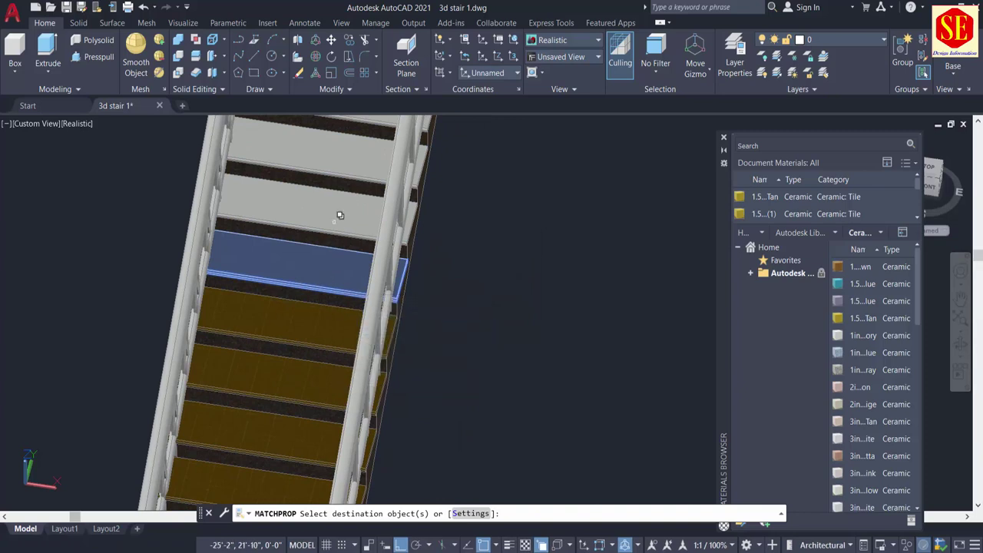
Tile the last upper-flight steps up to the top and end Match Properties.
{"action": "middle_click_drag", "start_coordinate": [338, 215], "coordinate": [272, 340]}
{"action": "left_click", "coordinate": [302, 325]}
{"action": "left_click", "coordinate": [341, 356]}
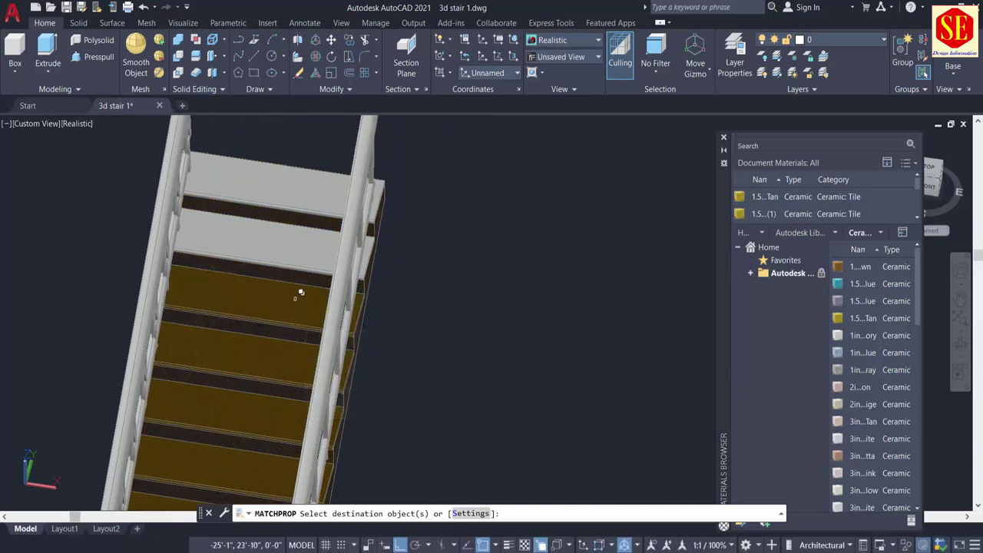
{"action": "left_click", "coordinate": [314, 273]}
{"action": "left_click", "coordinate": [342, 303]}
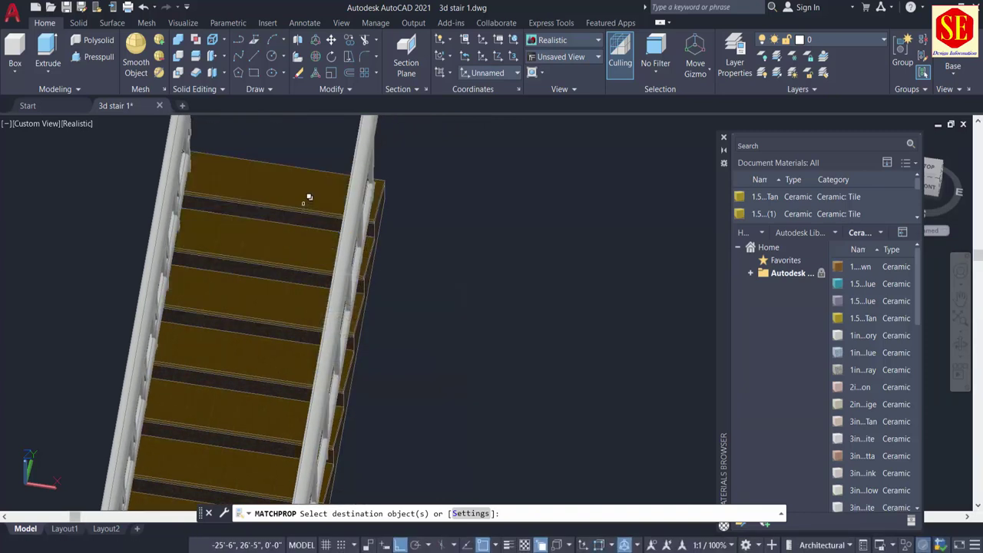
{"action": "left_click", "coordinate": [307, 202]}
{"action": "left_click", "coordinate": [353, 258]}
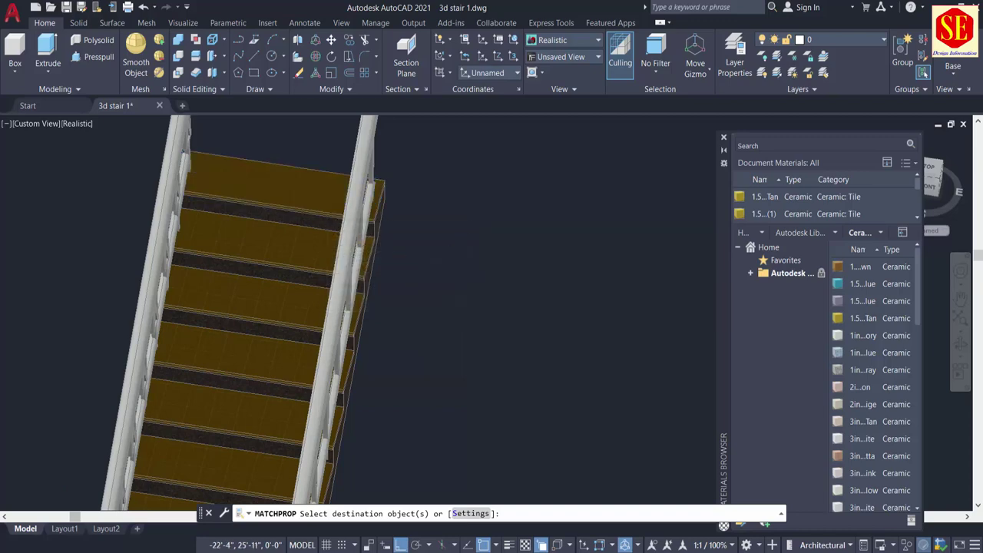
{"action": "scroll", "coordinate": [471, 290], "scroll_direction": "down", "scroll_amount": 3}
{"action": "right_click", "coordinate": [509, 260]}
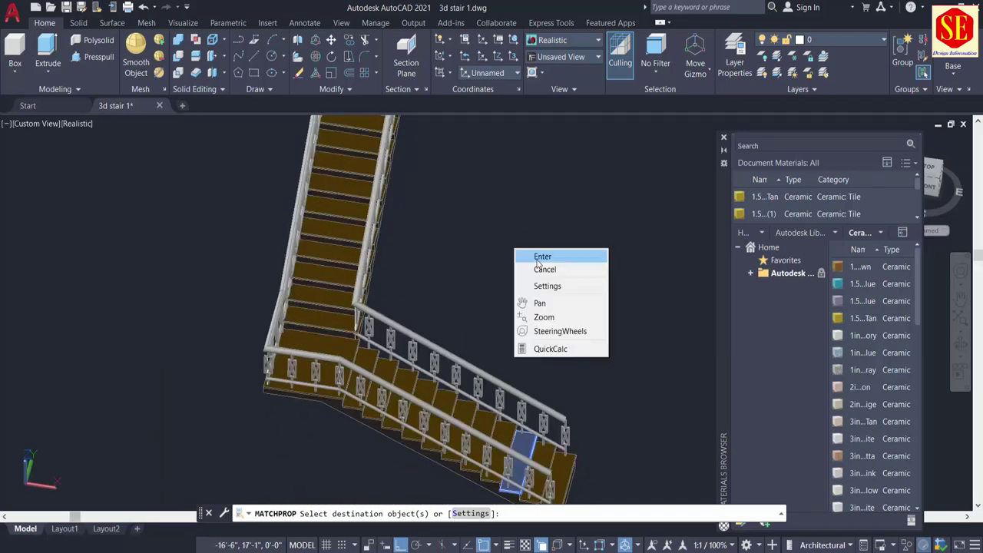
{"action": "left_click", "coordinate": [539, 255]}
{"action": "middle_click_drag", "start_coordinate": [580, 272], "coordinate": [513, 243], "text": "shift"}
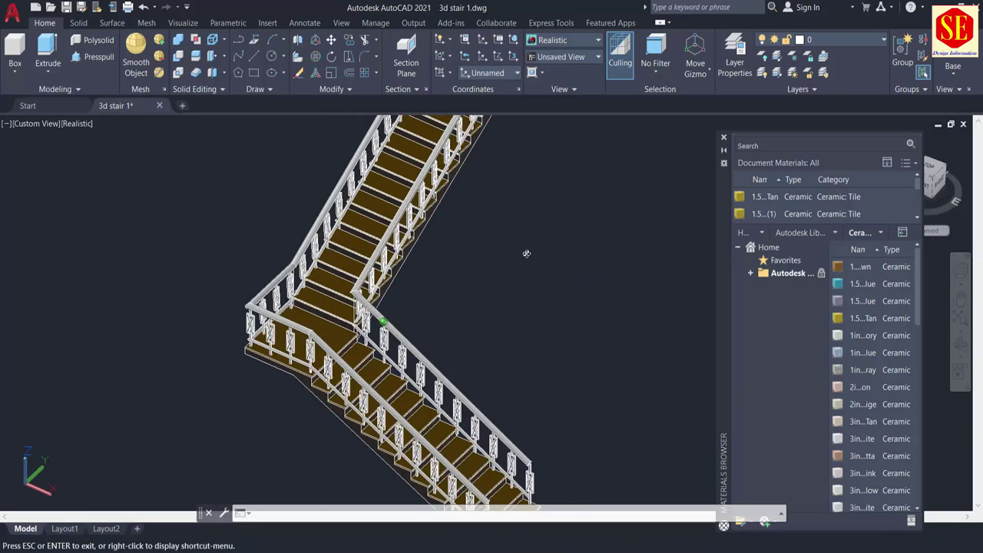
{"action": "scroll", "coordinate": [382, 248], "scroll_direction": "up", "scroll_amount": 2}
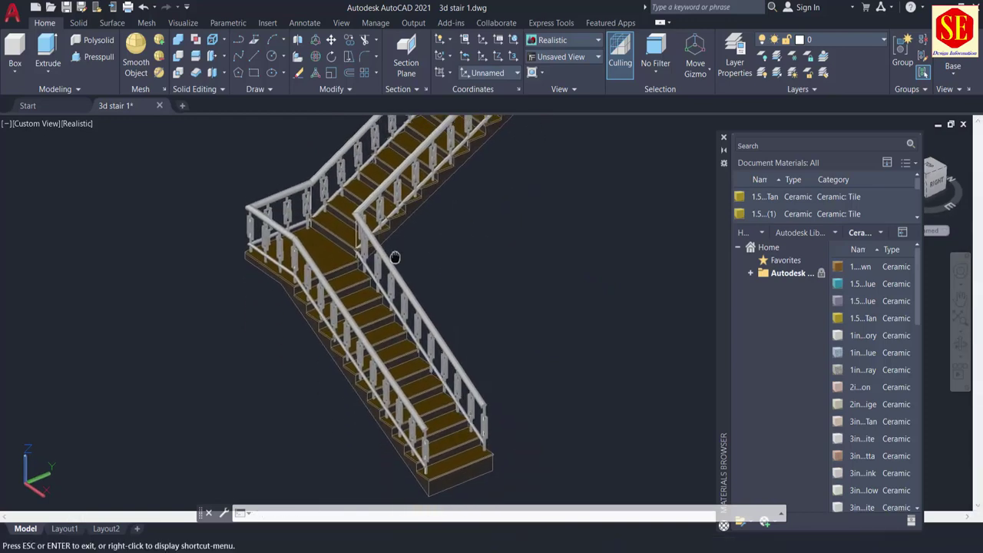
{"action": "scroll", "coordinate": [362, 269], "scroll_direction": "up", "scroll_amount": 2}
{"action": "scroll", "coordinate": [330, 308], "scroll_direction": "up", "scroll_amount": 2}
Tile the landing, then give the right inner handrail a dark Metal library material.
{"action": "left_click", "coordinate": [295, 374]}
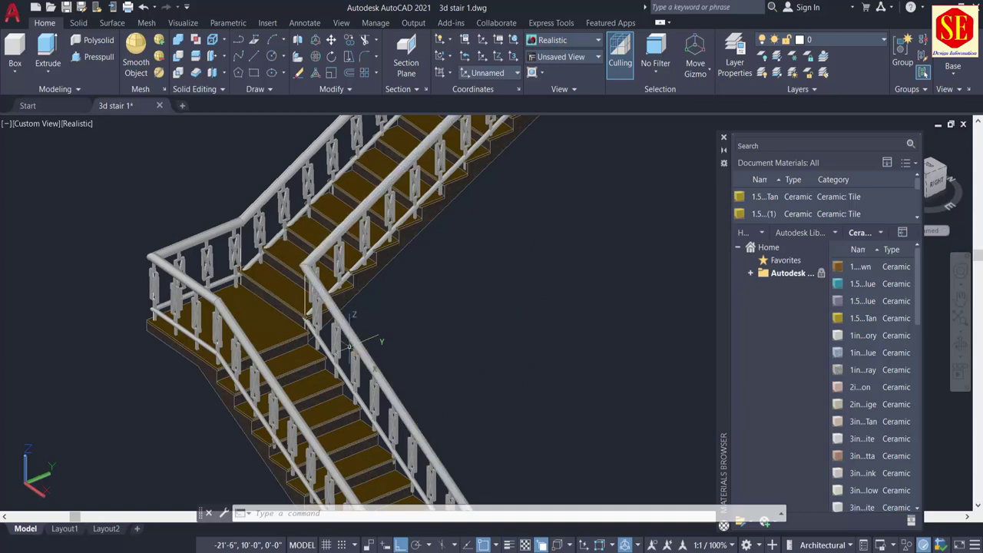
{"action": "left_click", "coordinate": [839, 232]}
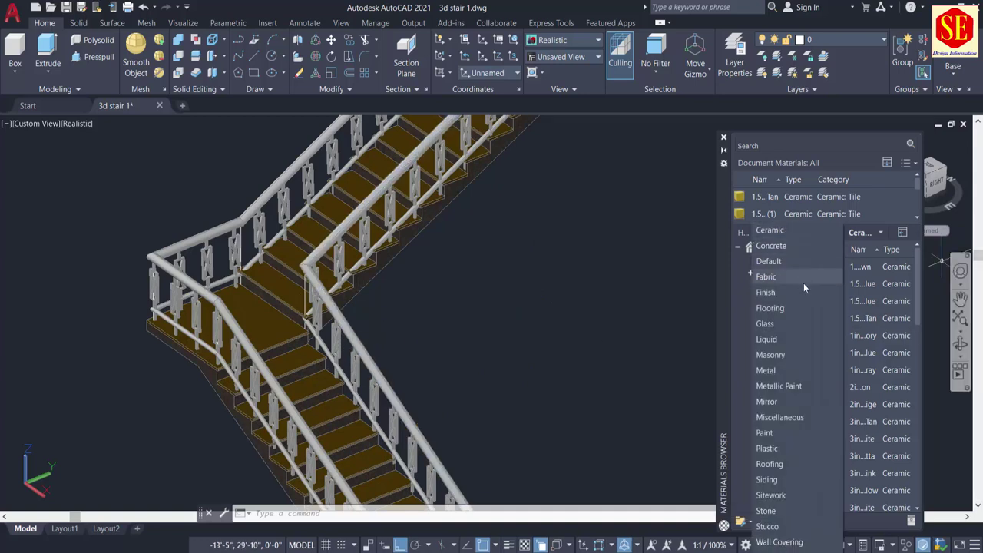
{"action": "left_click", "coordinate": [779, 372]}
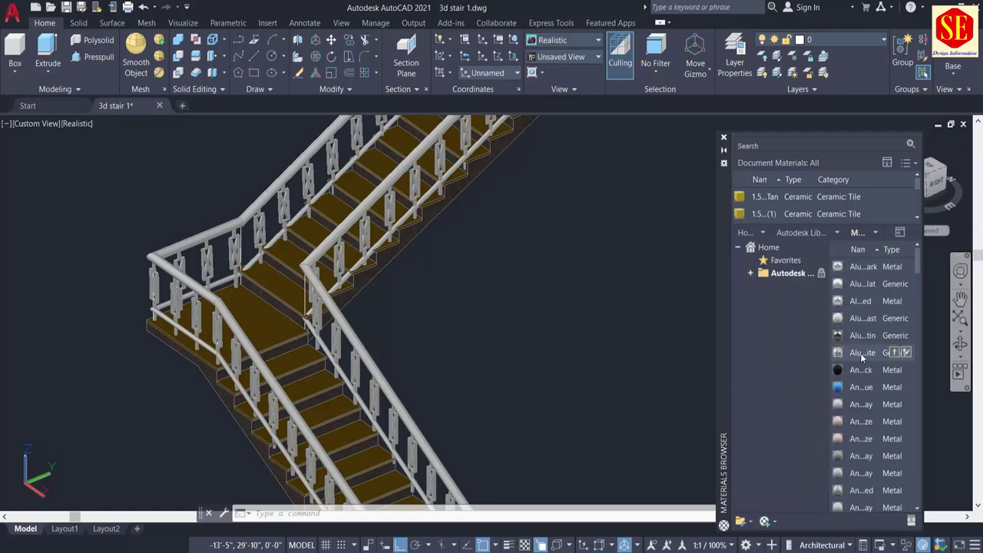
{"action": "scroll", "coordinate": [840, 337], "scroll_direction": "down", "scroll_amount": 2}
{"action": "scroll", "coordinate": [861, 341], "scroll_direction": "down", "scroll_amount": 1}
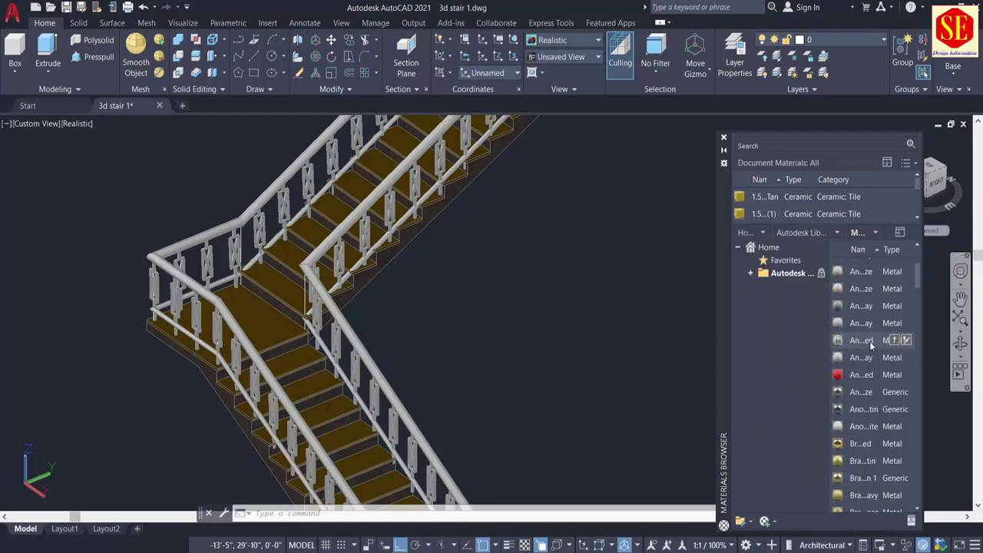
{"action": "scroll", "coordinate": [871, 346], "scroll_direction": "down", "scroll_amount": 1}
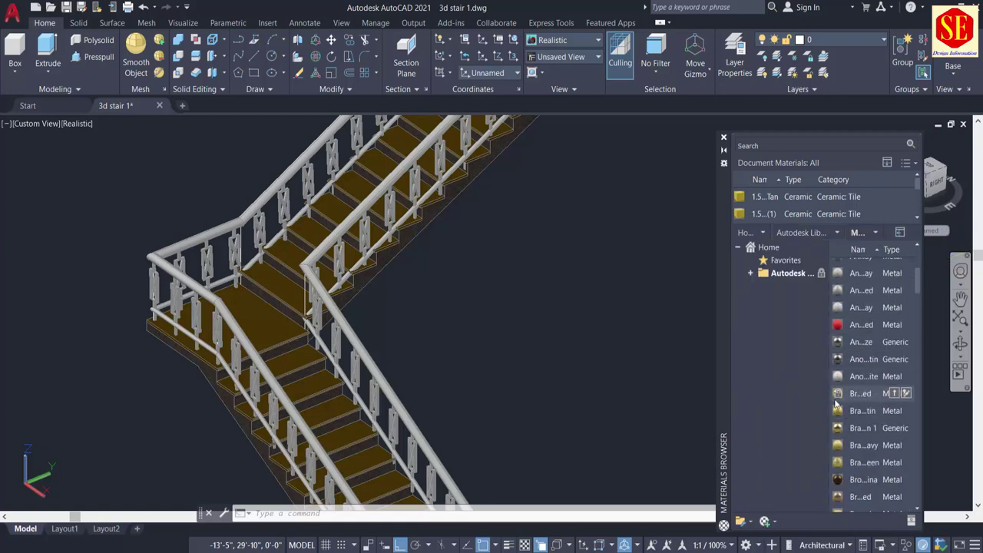
{"action": "left_click_drag", "start_coordinate": [841, 395], "coordinate": [472, 416]}
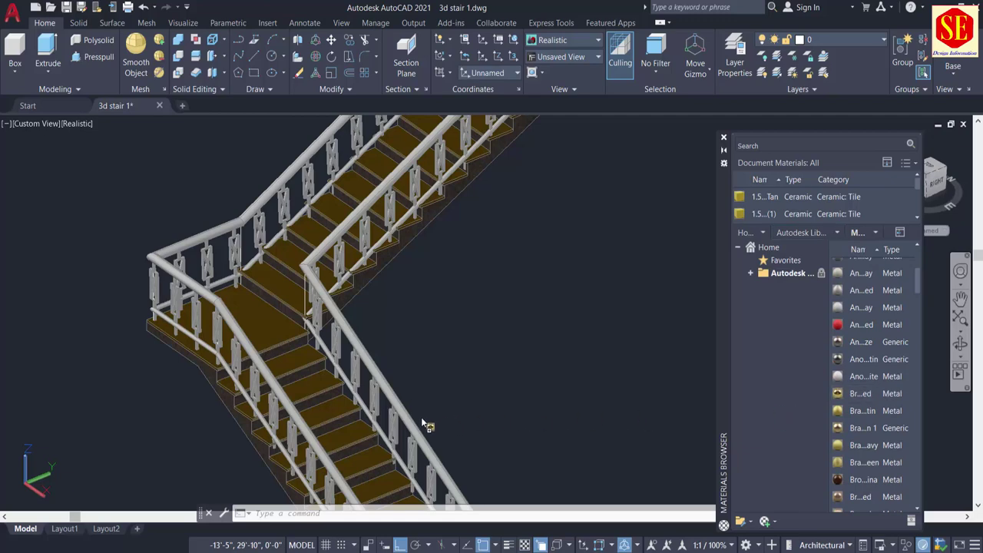
{"action": "left_click_drag", "start_coordinate": [410, 424], "coordinate": [412, 427]}
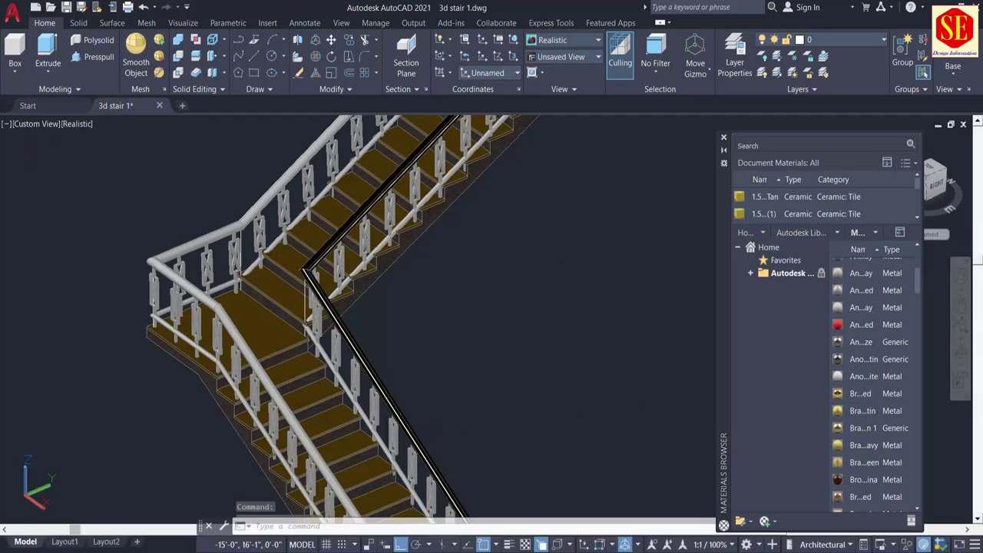
{"action": "scroll", "coordinate": [431, 227], "scroll_direction": "down", "scroll_amount": 2}
{"action": "scroll", "coordinate": [455, 405], "scroll_direction": "up", "scroll_amount": 2}
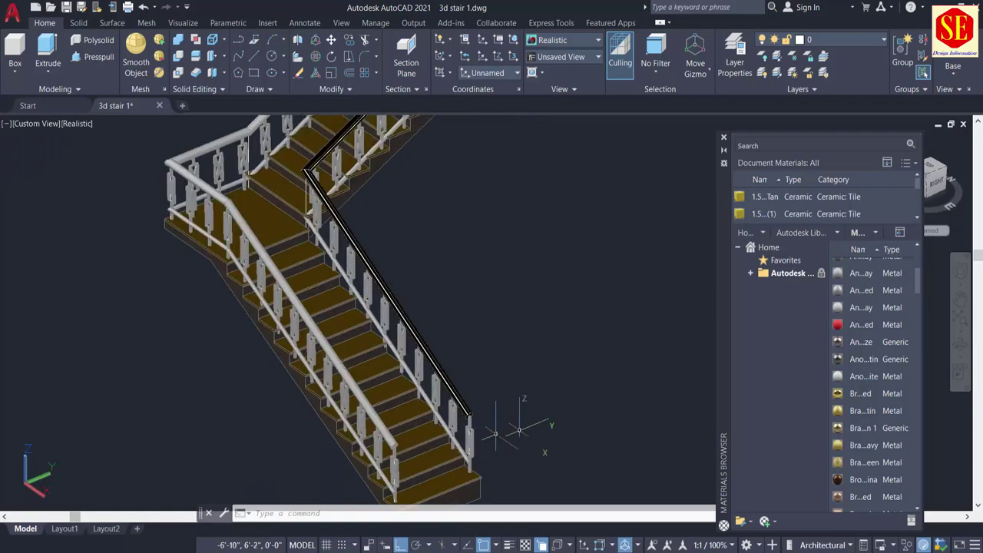
Match the dark metal handrail's finish onto the middle, lower-left and inner handrails.
{"action": "scroll", "coordinate": [461, 385], "scroll_direction": "up", "scroll_amount": 2}
{"action": "type", "text": "ma"}
{"action": "key", "text": "Return"}
{"action": "left_click", "coordinate": [438, 365]}
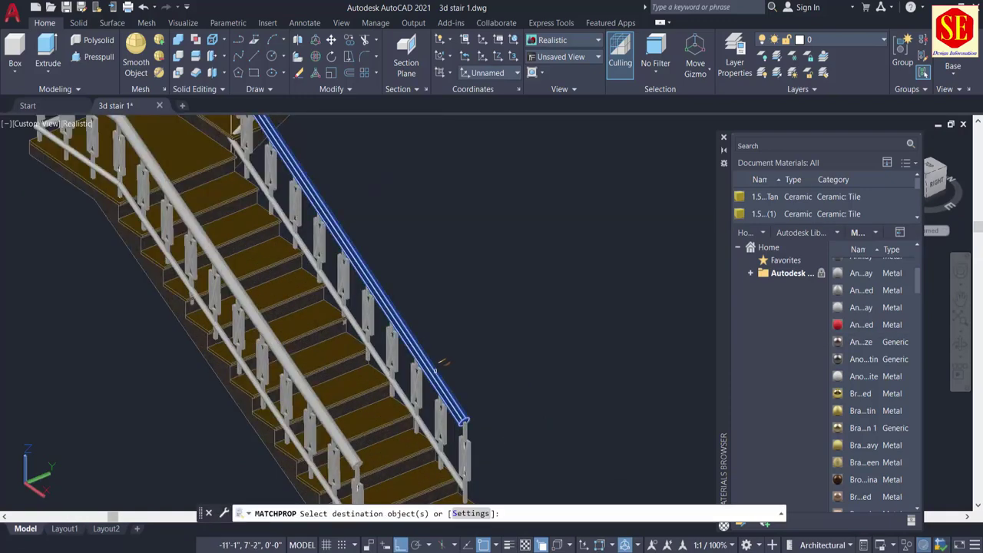
{"action": "left_click", "coordinate": [335, 419]}
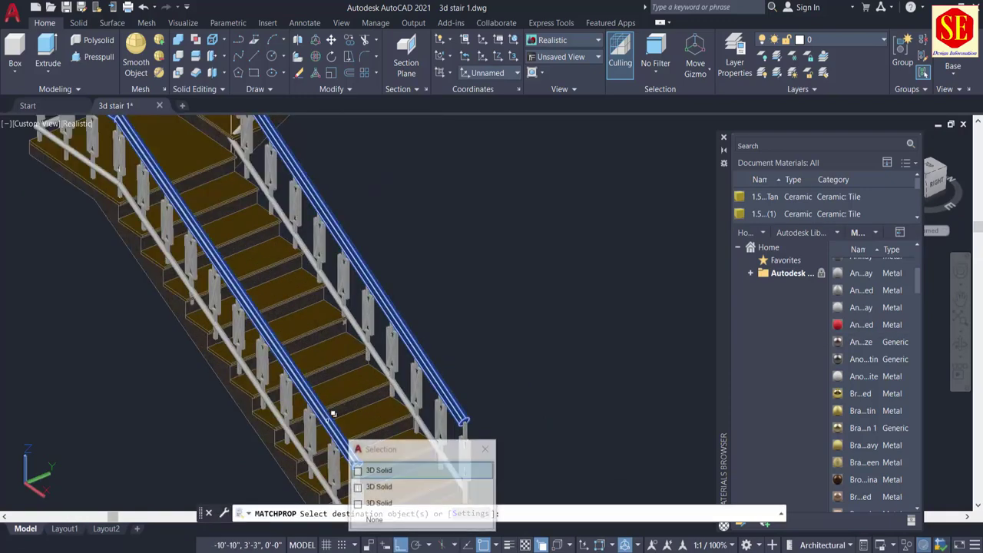
{"action": "left_click", "coordinate": [374, 478]}
{"action": "left_click", "coordinate": [326, 481]}
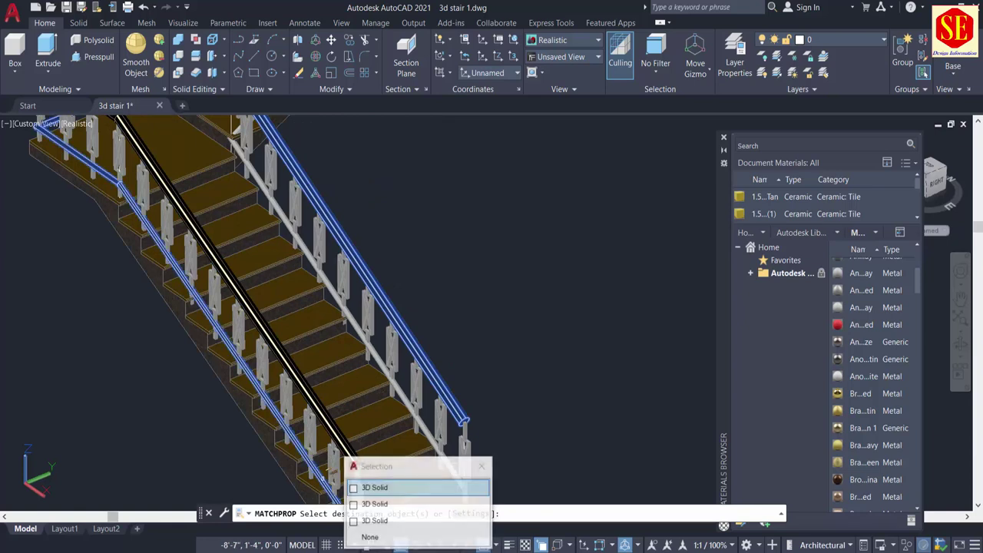
{"action": "left_click", "coordinate": [361, 485]}
{"action": "left_click", "coordinate": [430, 439]}
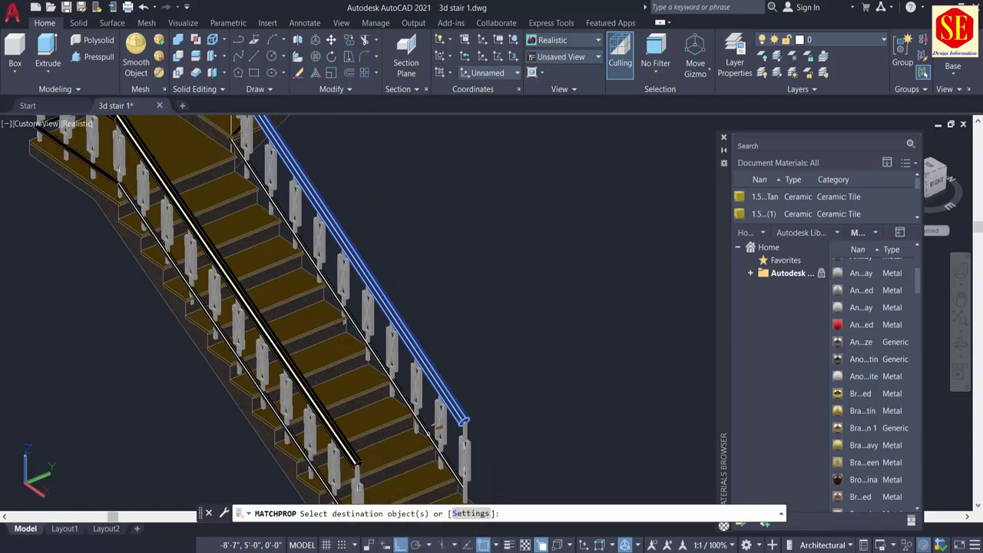
{"action": "right_click", "coordinate": [429, 438]}
{"action": "left_click", "coordinate": [445, 446]}
{"action": "scroll", "coordinate": [482, 329], "scroll_direction": "down", "scroll_amount": 2}
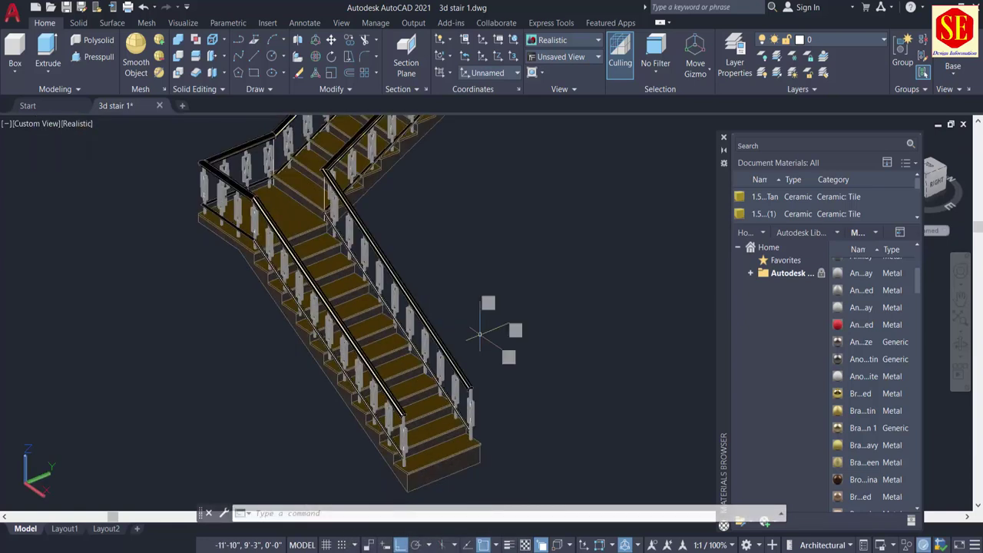
{"action": "mouse_move", "coordinate": [422, 245]}
{"action": "middle_mouse_down", "text": "shift"}
{"action": "mouse_move", "coordinate": [374, 285]}
{"action": "mouse_move", "coordinate": [393, 306]}
{"action": "middle_mouse_up", "text": "shift"}
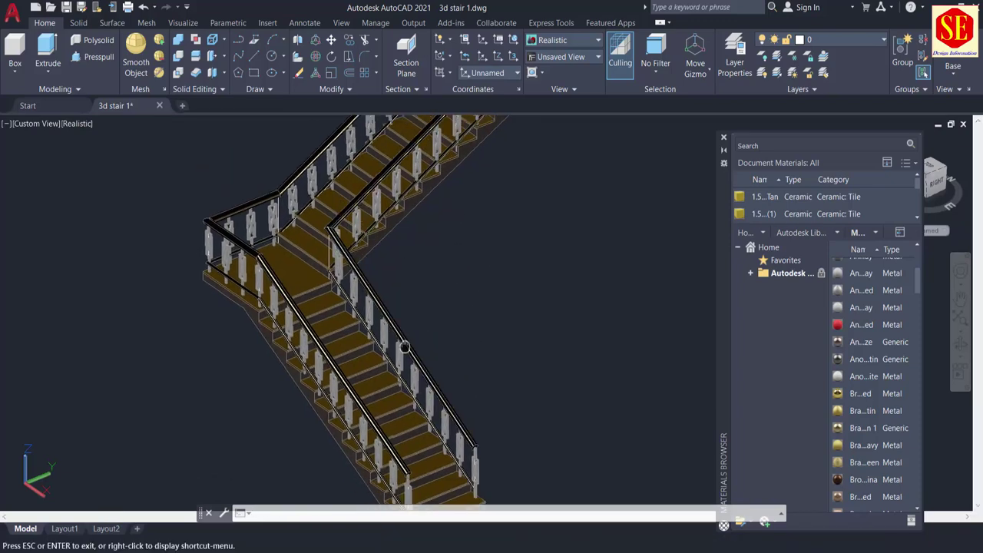
Explode the lower flight's baluster array into individual balusters.
{"action": "scroll", "coordinate": [393, 306], "scroll_direction": "up", "scroll_amount": 4}
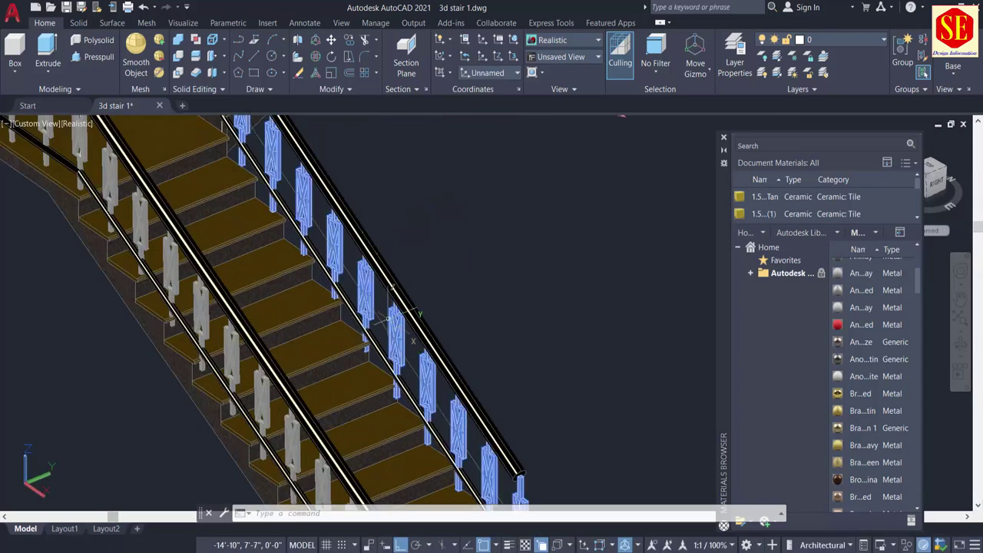
{"action": "left_click", "coordinate": [387, 319]}
{"action": "scroll", "coordinate": [387, 319], "scroll_direction": "down", "scroll_amount": 2}
{"action": "scroll", "coordinate": [340, 307], "scroll_direction": "down", "scroll_amount": 2}
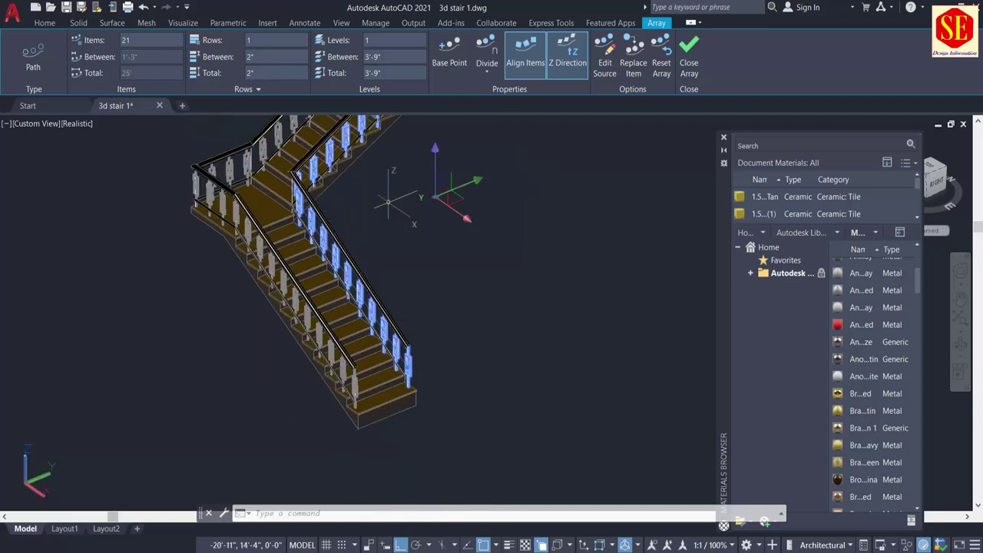
{"action": "middle_click_drag", "start_coordinate": [345, 303], "coordinate": [334, 312], "text": "shift"}
{"action": "type", "text": "X"}
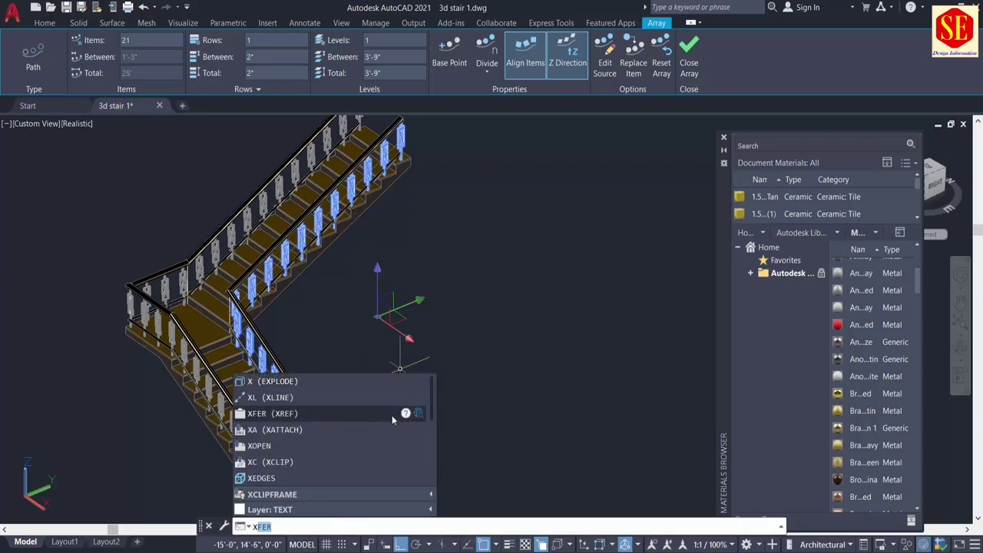
{"action": "key", "text": "Return"}
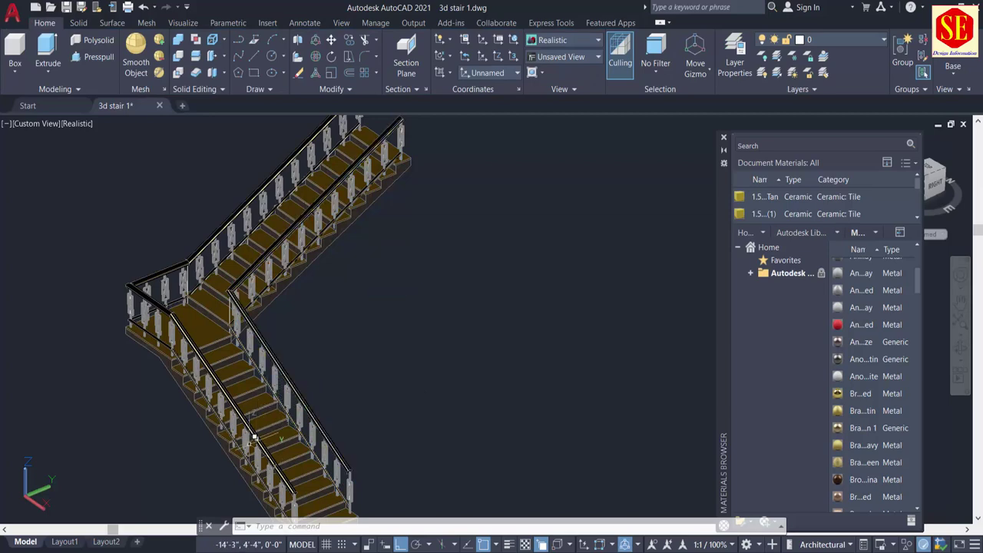
Explode the outer railing's baluster array with X.
{"action": "scroll", "coordinate": [250, 430], "scroll_direction": "up", "scroll_amount": 2}
{"action": "left_click", "coordinate": [245, 428]}
{"action": "type", "text": "x"}
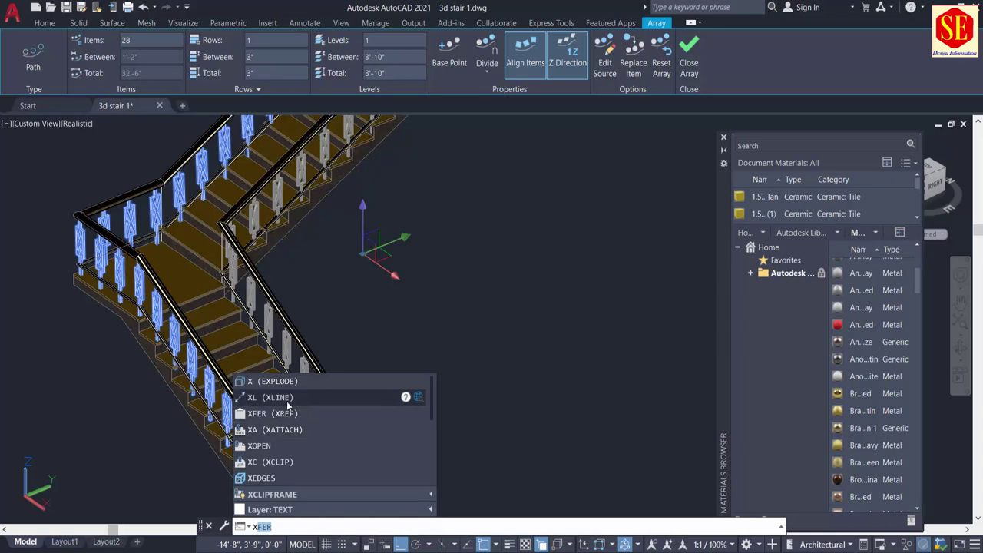
{"action": "key", "text": "Return"}
{"action": "scroll", "coordinate": [410, 313], "scroll_direction": "down", "scroll_amount": 2}
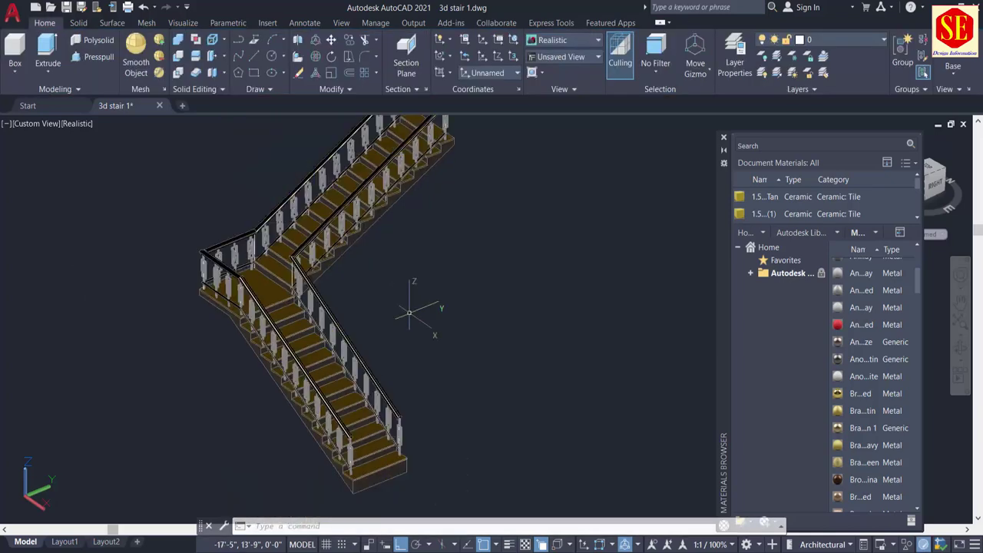
{"action": "scroll", "coordinate": [373, 230], "scroll_direction": "up", "scroll_amount": 2}
Apply the dark bronze metal material to the two bottom balusters of the right railing.
{"action": "middle_click_drag", "start_coordinate": [424, 444], "coordinate": [406, 325]}
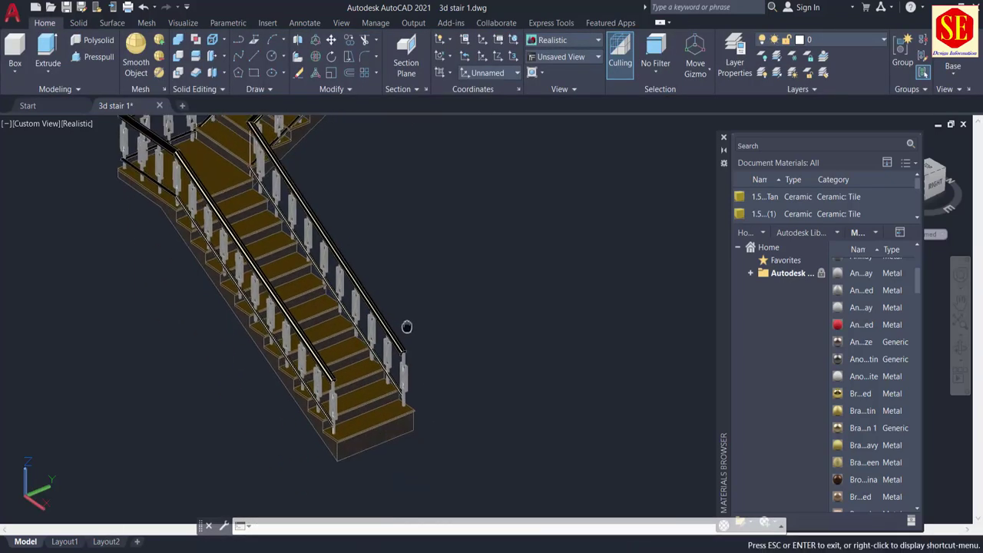
{"action": "scroll", "coordinate": [852, 443], "scroll_direction": "down", "scroll_amount": 2}
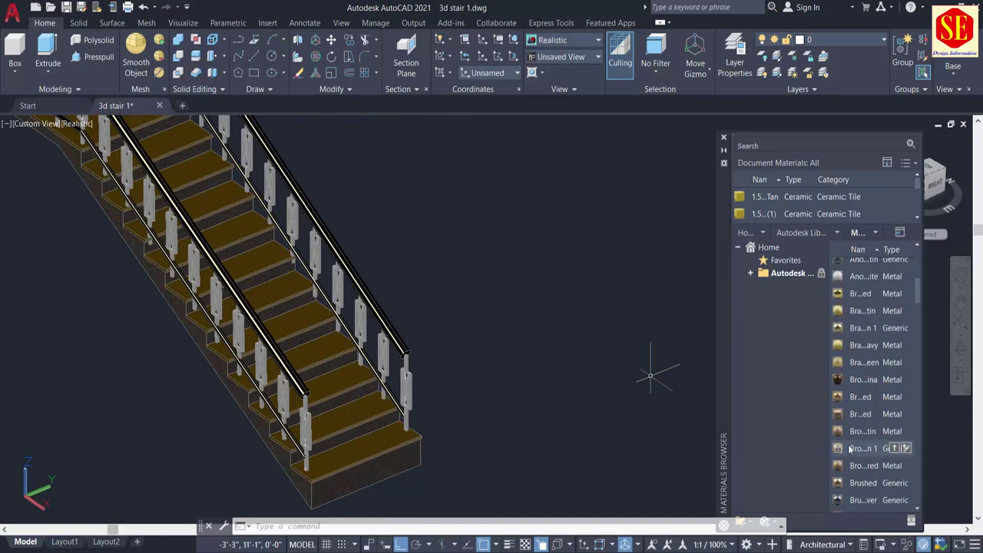
{"action": "left_click_drag", "start_coordinate": [838, 386], "coordinate": [411, 385]}
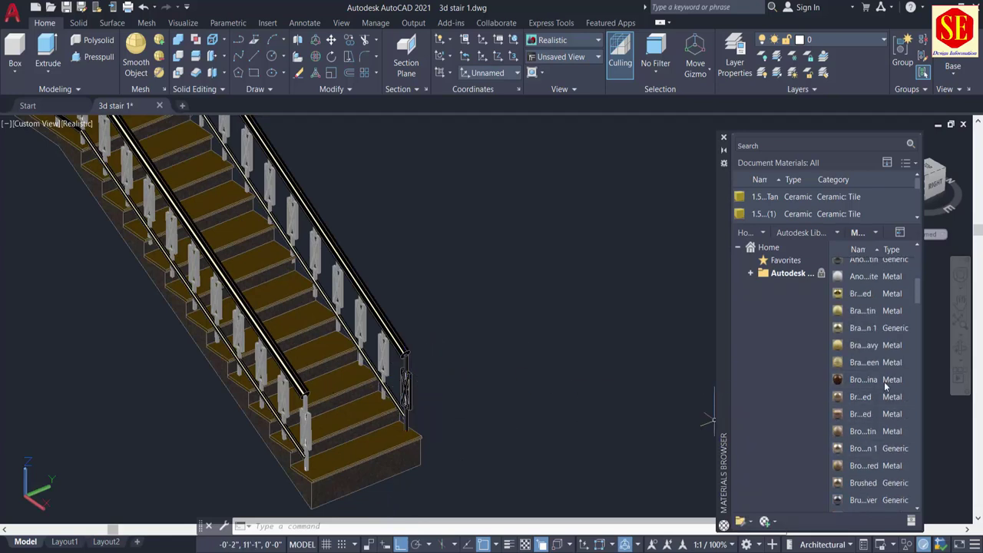
{"action": "left_click_drag", "start_coordinate": [837, 397], "coordinate": [446, 362]}
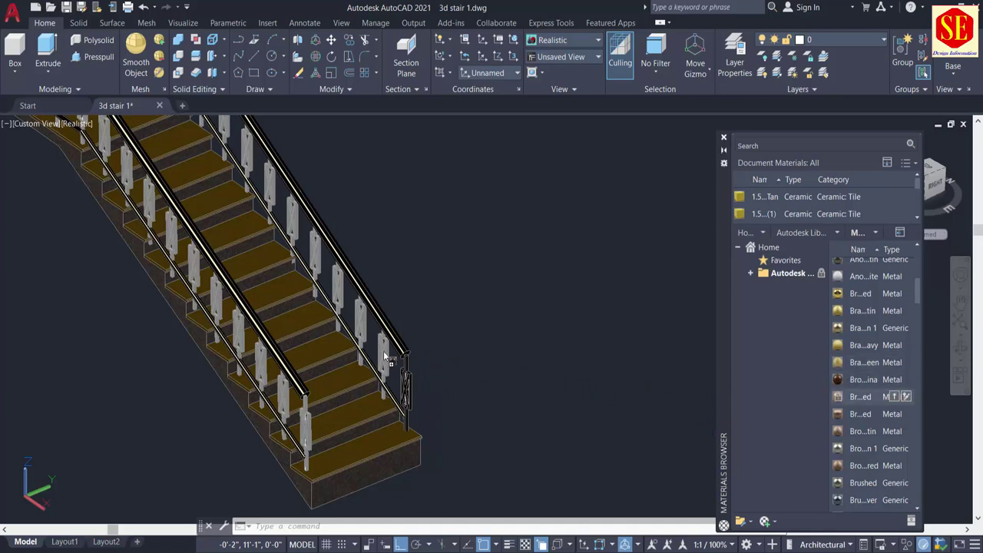
{"action": "left_click_drag", "start_coordinate": [384, 354], "coordinate": [384, 356]}
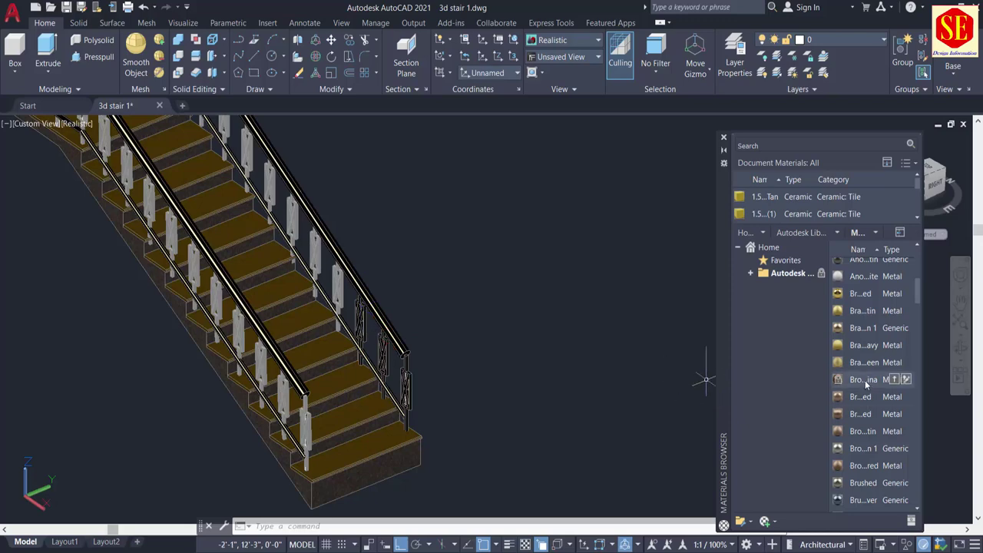
{"action": "left_click_drag", "start_coordinate": [367, 326], "coordinate": [355, 323]}
{"action": "middle_click_drag", "start_coordinate": [350, 318], "coordinate": [384, 424]}
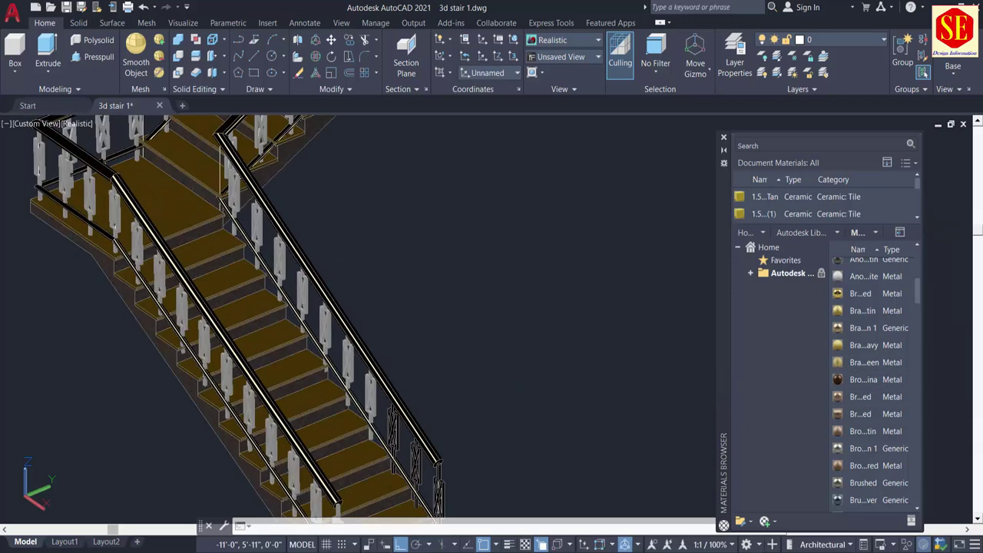
{"action": "scroll", "coordinate": [446, 395], "scroll_direction": "up", "scroll_amount": 2}
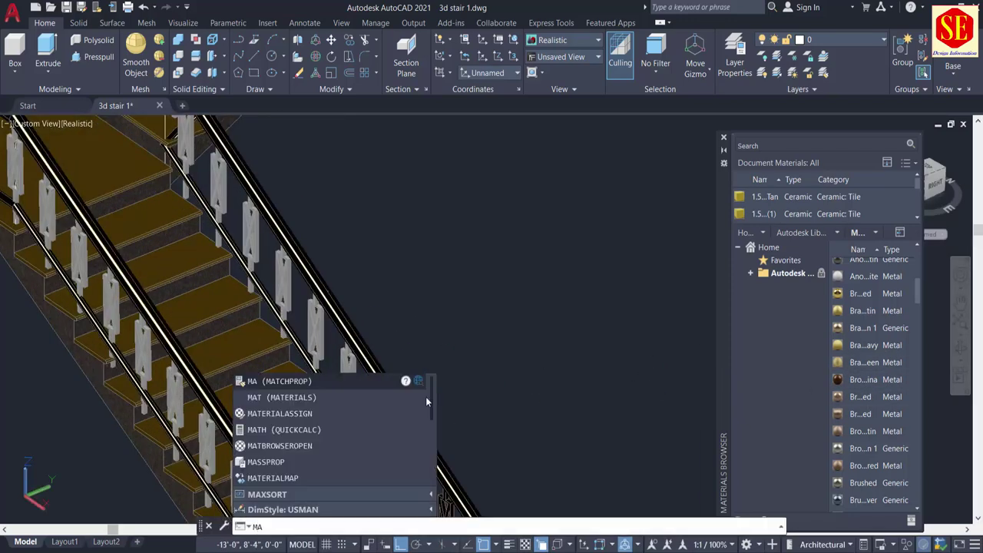
Start Match Properties (MA) with the bronze baluster as the source.
{"action": "key", "text": "Escape"}
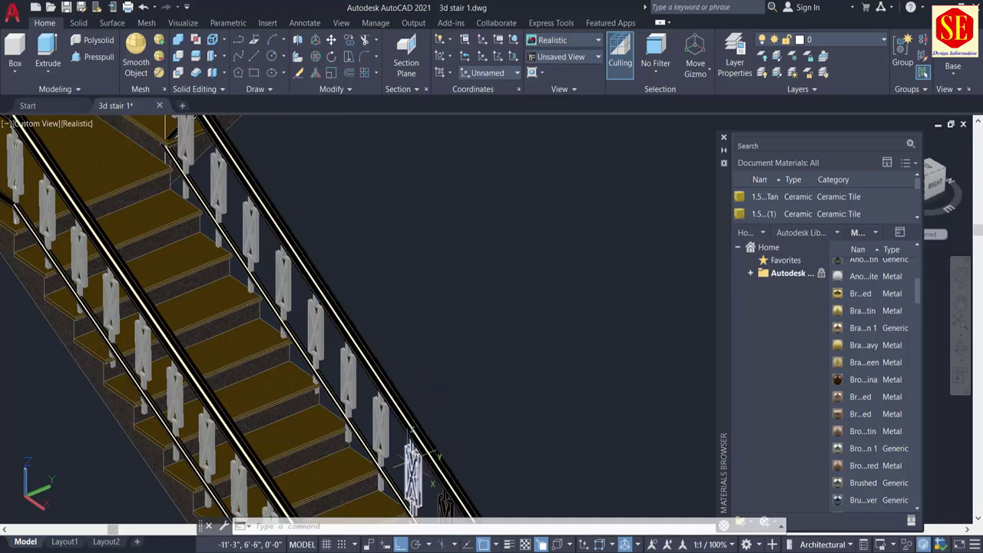
{"action": "type", "text": "MA"}
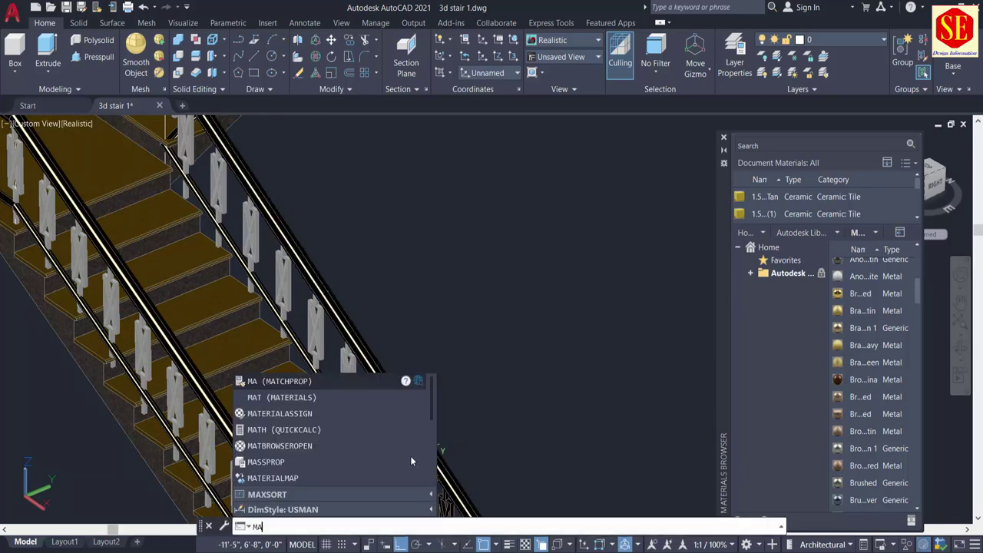
{"action": "left_click", "coordinate": [338, 384]}
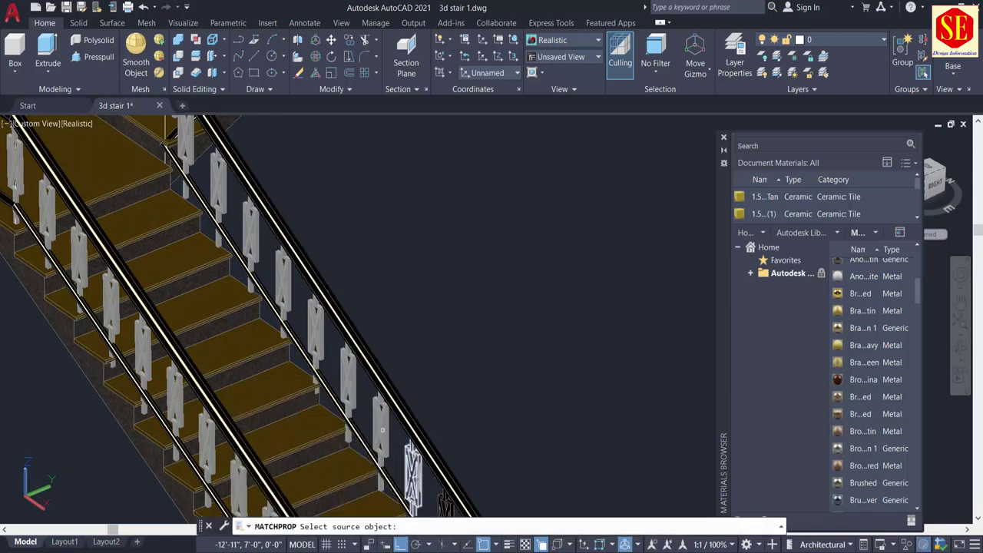
{"action": "left_click", "coordinate": [412, 465]}
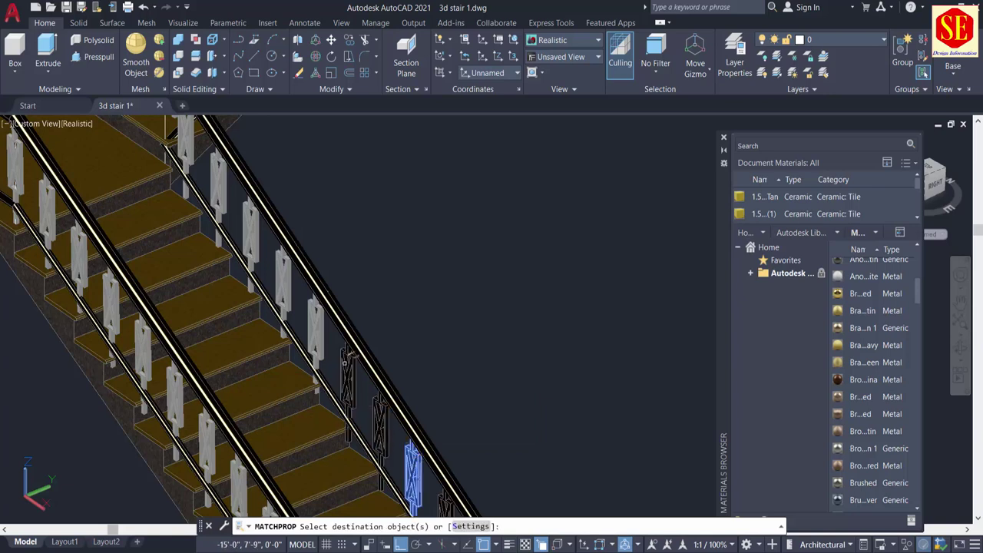
Orbit over the landing and upper flight to check the matched balusters, then end the command.
{"action": "scroll", "coordinate": [346, 353], "scroll_direction": "down", "scroll_amount": 2}
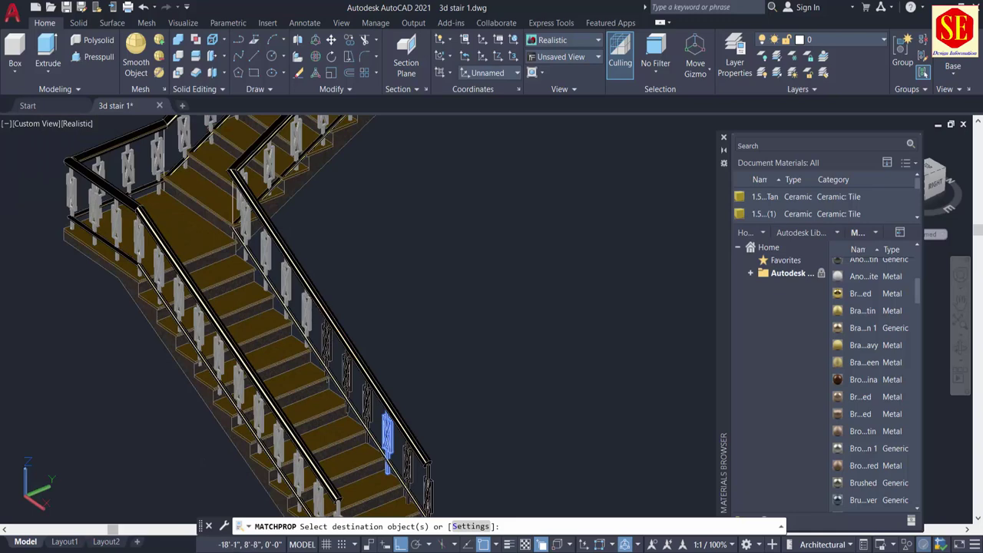
{"action": "middle_click_drag", "start_coordinate": [290, 284], "coordinate": [305, 388]}
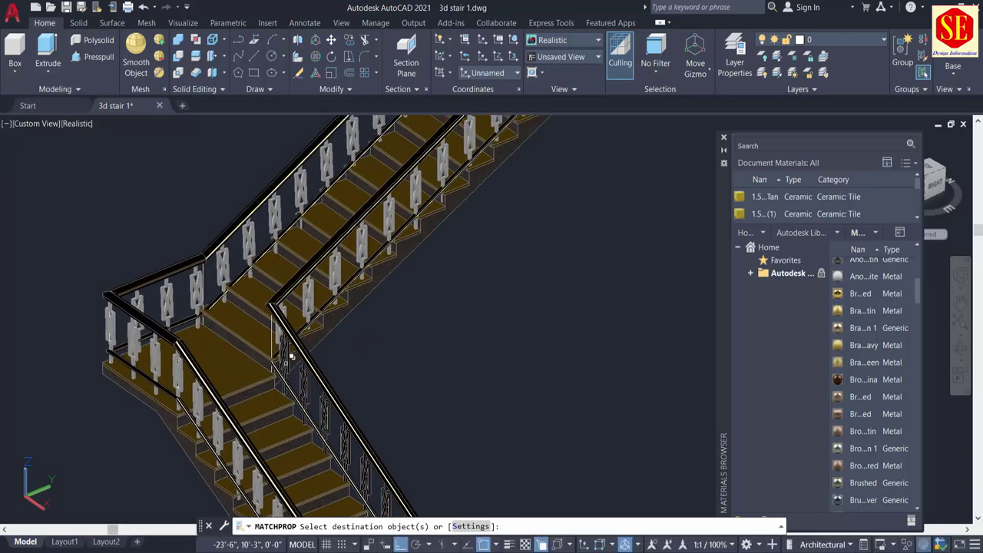
{"action": "scroll", "coordinate": [291, 356], "scroll_direction": "up", "scroll_amount": 2}
{"action": "scroll", "coordinate": [291, 356], "scroll_direction": "up", "scroll_amount": 2}
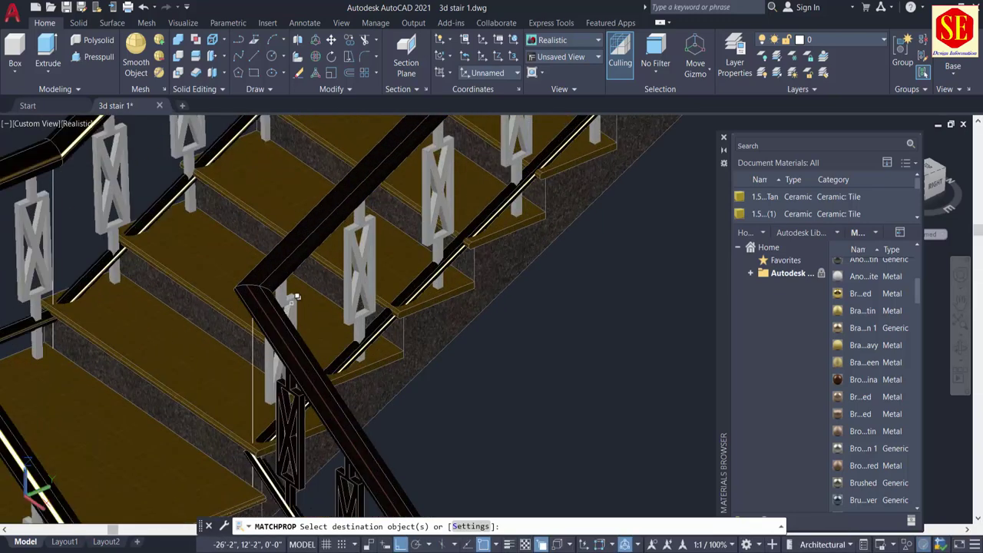
{"action": "left_click", "coordinate": [369, 282]}
{"action": "mouse_move", "coordinate": [370, 282]}
{"action": "middle_mouse_down", "text": "shift"}
{"action": "mouse_move", "coordinate": [402, 329]}
{"action": "mouse_move", "coordinate": [336, 235]}
{"action": "middle_mouse_up", "text": "shift"}
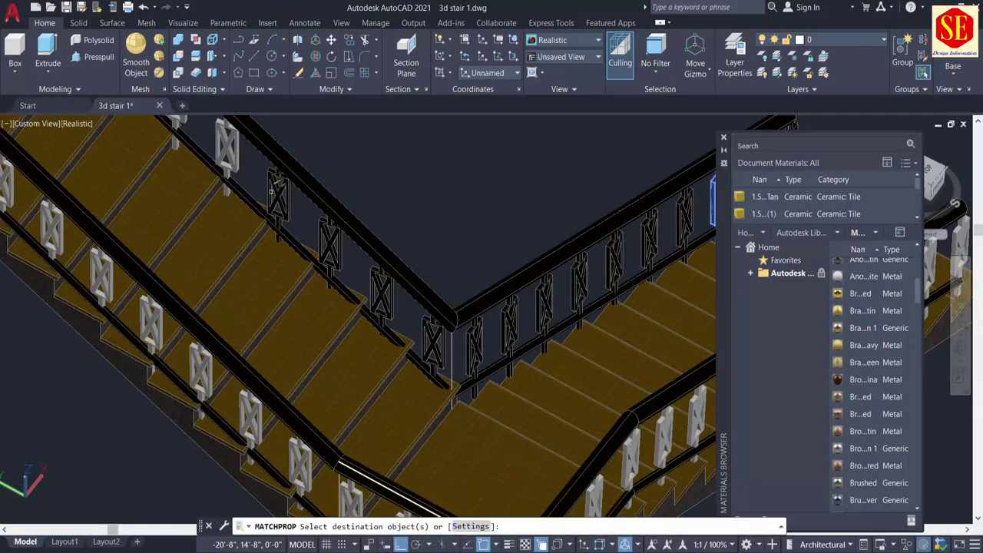
{"action": "mouse_move", "coordinate": [293, 209]}
{"action": "middle_mouse_down", "text": "shift"}
{"action": "mouse_move", "coordinate": [336, 325]}
{"action": "mouse_move", "coordinate": [319, 338]}
{"action": "middle_mouse_up", "text": "shift"}
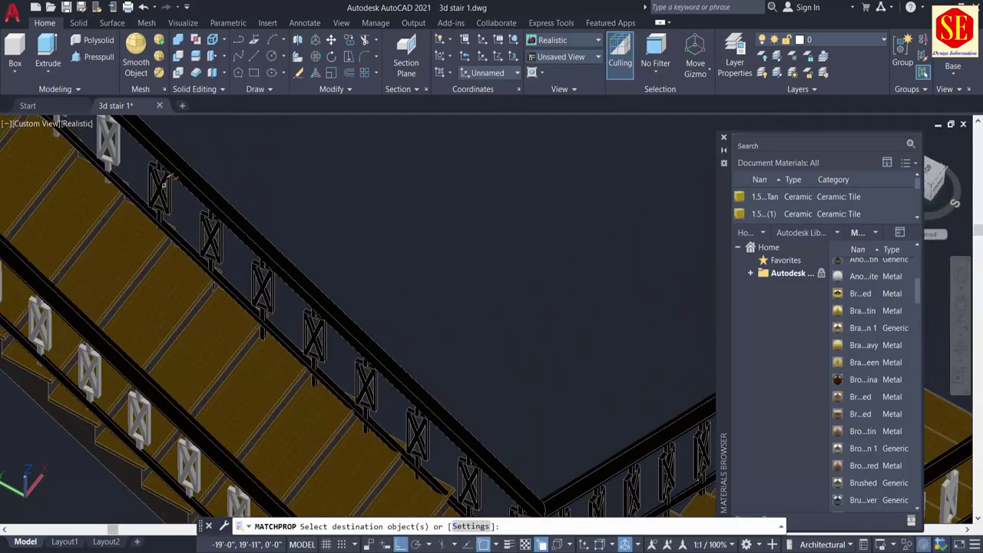
{"action": "middle_click_drag", "start_coordinate": [164, 182], "coordinate": [176, 254], "text": "shift"}
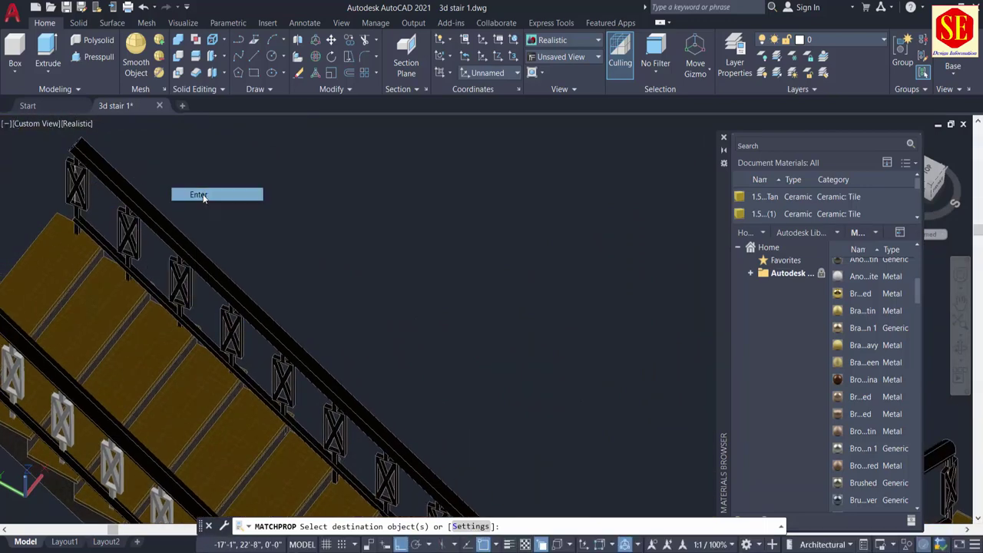
{"action": "scroll", "coordinate": [205, 197], "scroll_direction": "down", "scroll_amount": 5}
{"action": "scroll", "coordinate": [346, 307], "scroll_direction": "up", "scroll_amount": 4}
{"action": "key", "text": "Escape"}
Apply library metal materials to the railing end, the stair stringer and another part of the stair.
{"action": "scroll", "coordinate": [904, 396], "scroll_direction": "down", "scroll_amount": 5}
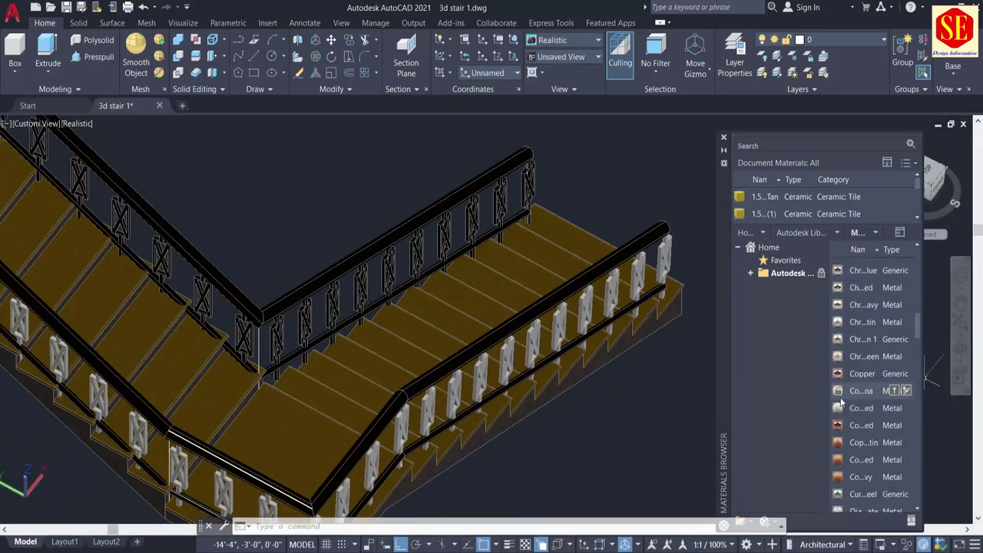
{"action": "mouse_move", "coordinate": [864, 425]}
{"action": "left_mouse_down"}
{"action": "mouse_move", "coordinate": [671, 264]}
{"action": "mouse_move", "coordinate": [685, 294]}
{"action": "left_mouse_up"}
{"action": "scroll", "coordinate": [671, 264], "scroll_direction": "up", "scroll_amount": 2}
{"action": "scroll", "coordinate": [876, 384], "scroll_direction": "down", "scroll_amount": 5}
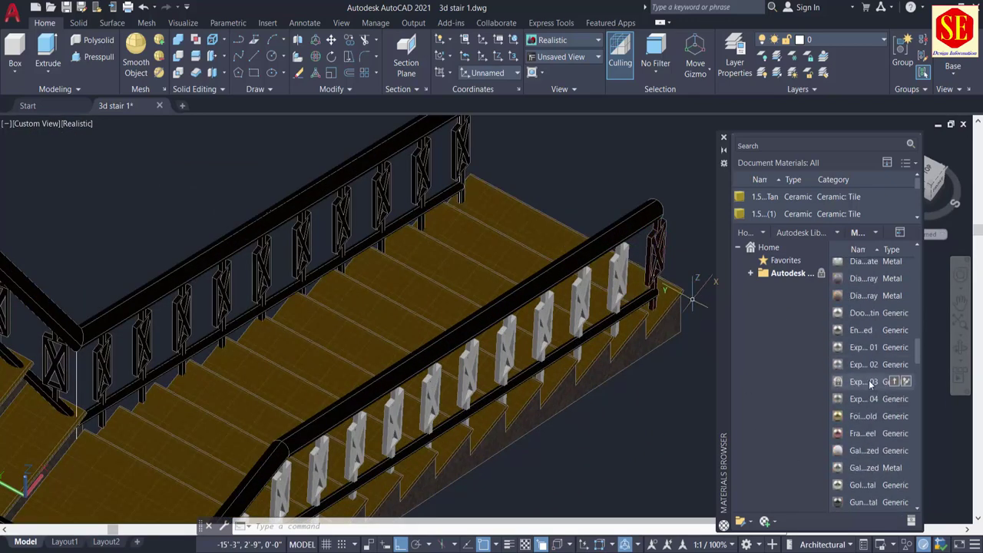
{"action": "mouse_move", "coordinate": [864, 316]}
{"action": "left_mouse_down"}
{"action": "mouse_move", "coordinate": [756, 298]}
{"action": "mouse_move", "coordinate": [658, 347]}
{"action": "left_mouse_up"}
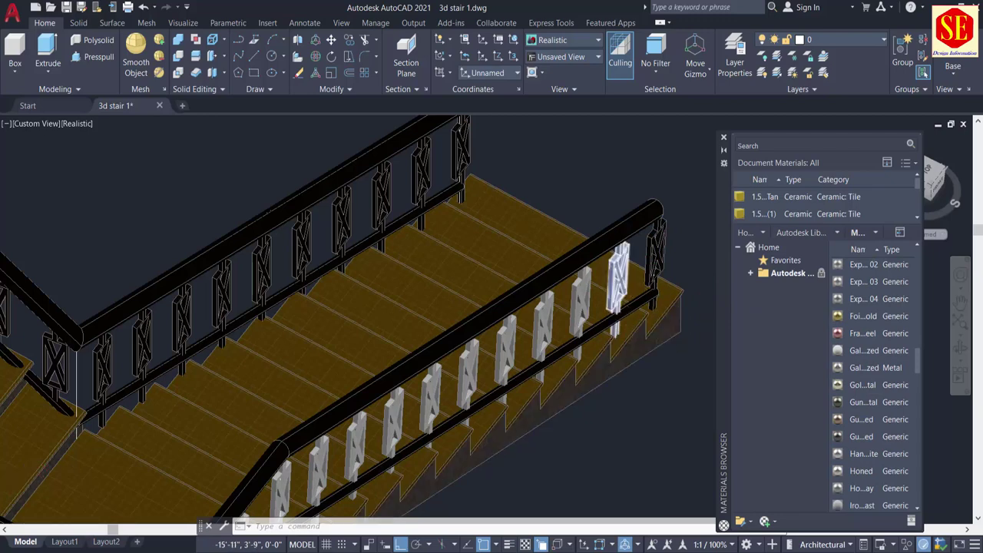
{"action": "scroll", "coordinate": [653, 323], "scroll_direction": "down", "scroll_amount": 2}
{"action": "scroll", "coordinate": [672, 286], "scroll_direction": "up", "scroll_amount": 2}
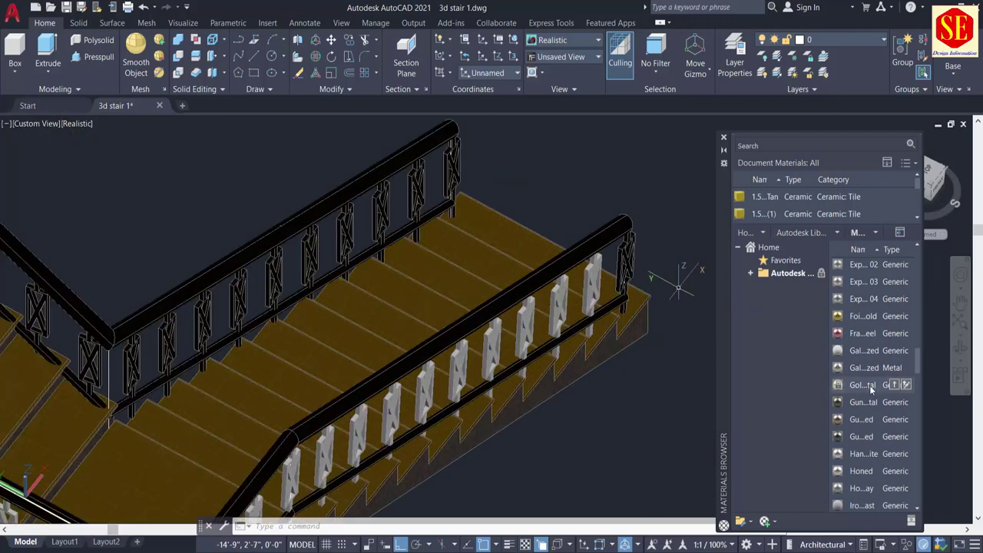
{"action": "scroll", "coordinate": [868, 384], "scroll_direction": "down", "scroll_amount": 5}
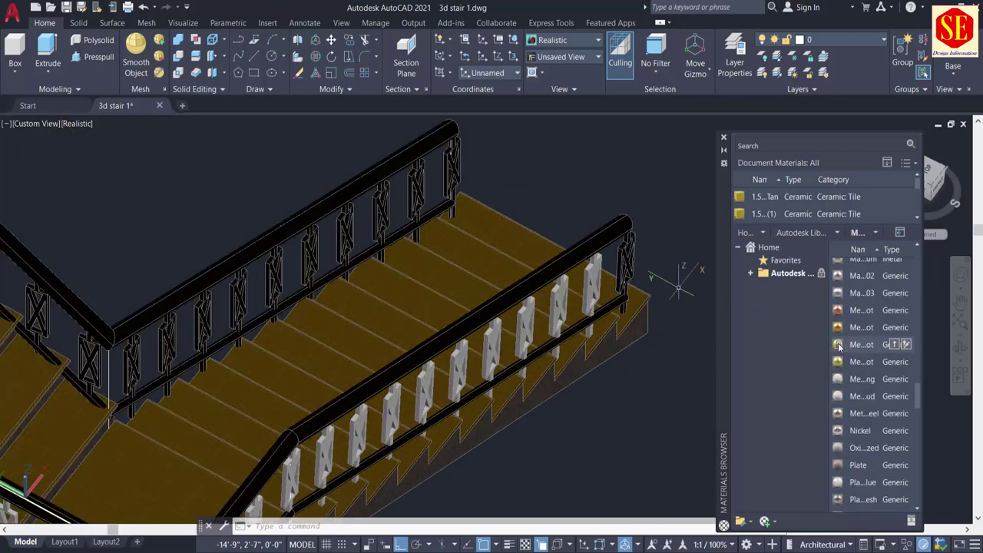
{"action": "left_click_drag", "start_coordinate": [839, 345], "coordinate": [626, 257]}
Start MATCHPROP with the end baluster's 3D solid as the source.
{"action": "type", "text": "m"}
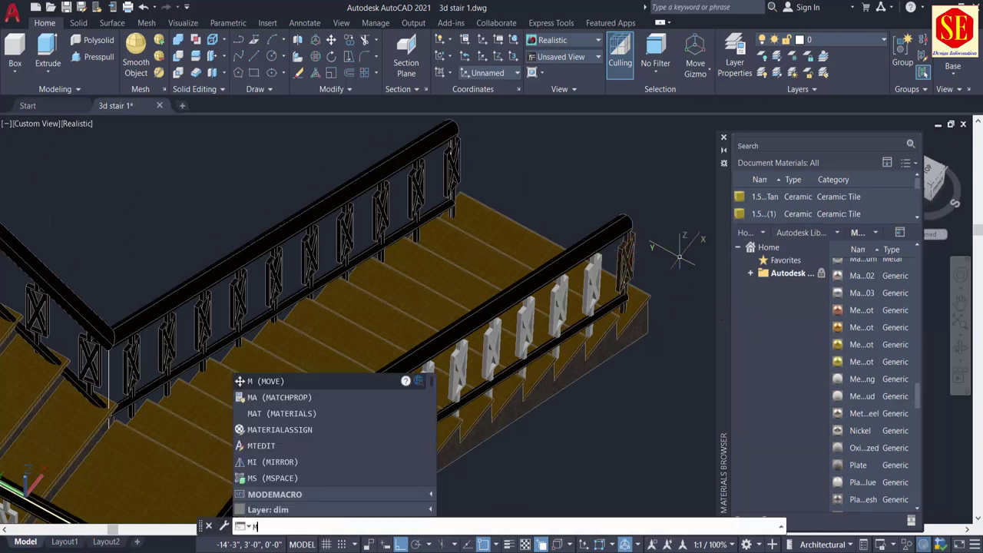
{"action": "type", "text": "a"}
{"action": "key", "text": "Return"}
{"action": "left_click", "coordinate": [626, 261]}
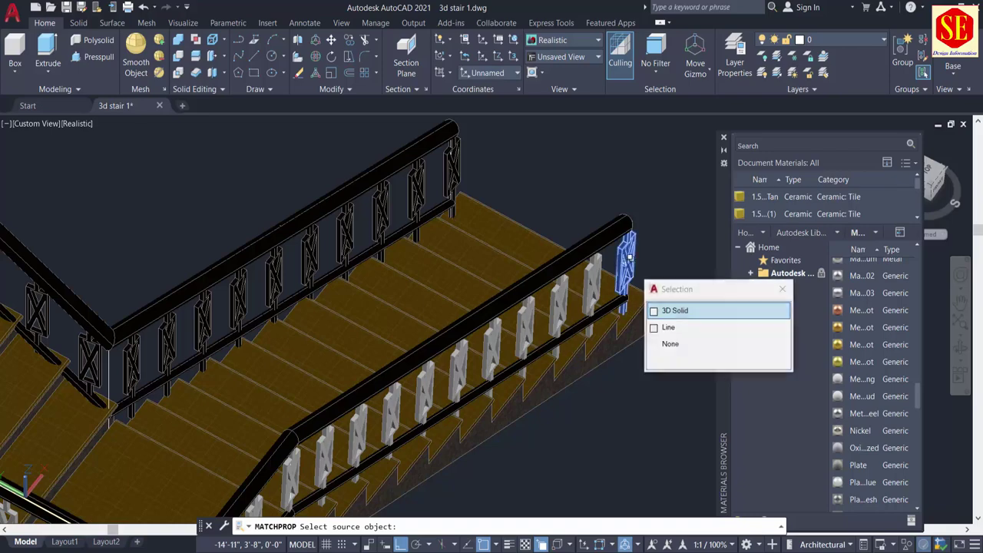
{"action": "left_click", "coordinate": [675, 311]}
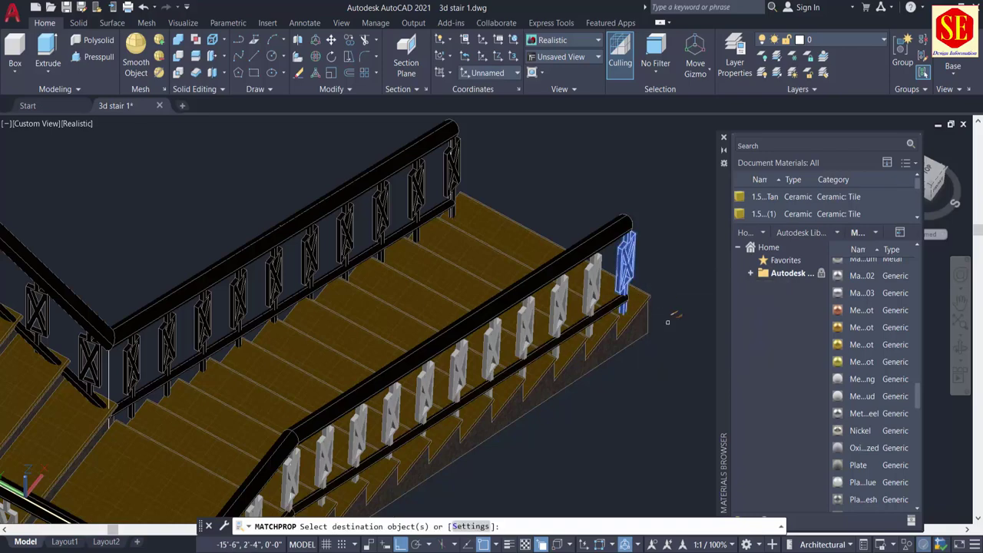
Give five grey balusters on the lower flight the brown source material.
{"action": "mouse_move", "coordinate": [373, 324]}
{"action": "middle_mouse_down", "text": "shift"}
{"action": "mouse_move", "coordinate": [407, 330]}
{"action": "mouse_move", "coordinate": [265, 326]}
{"action": "middle_mouse_up", "text": "shift"}
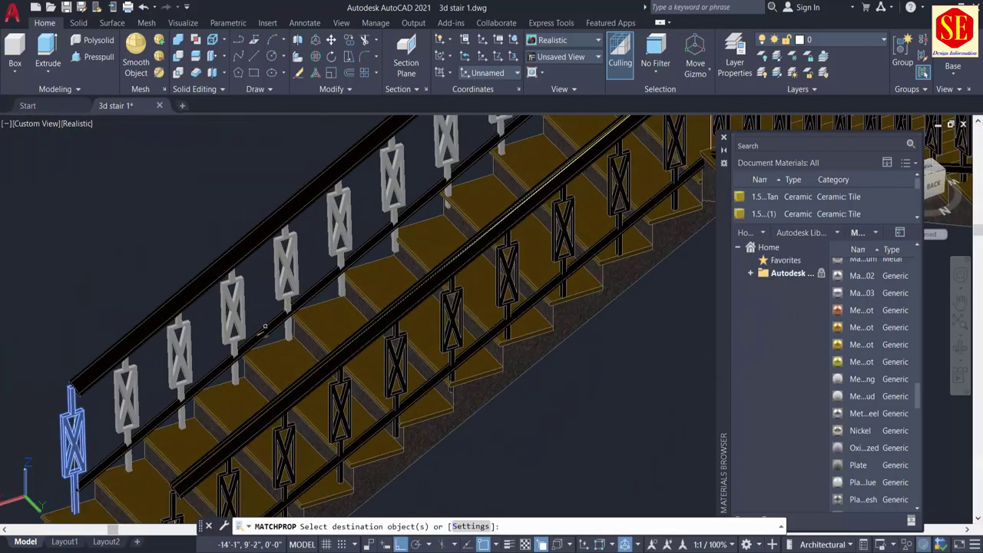
{"action": "left_click", "coordinate": [141, 390]}
{"action": "left_click", "coordinate": [172, 355]}
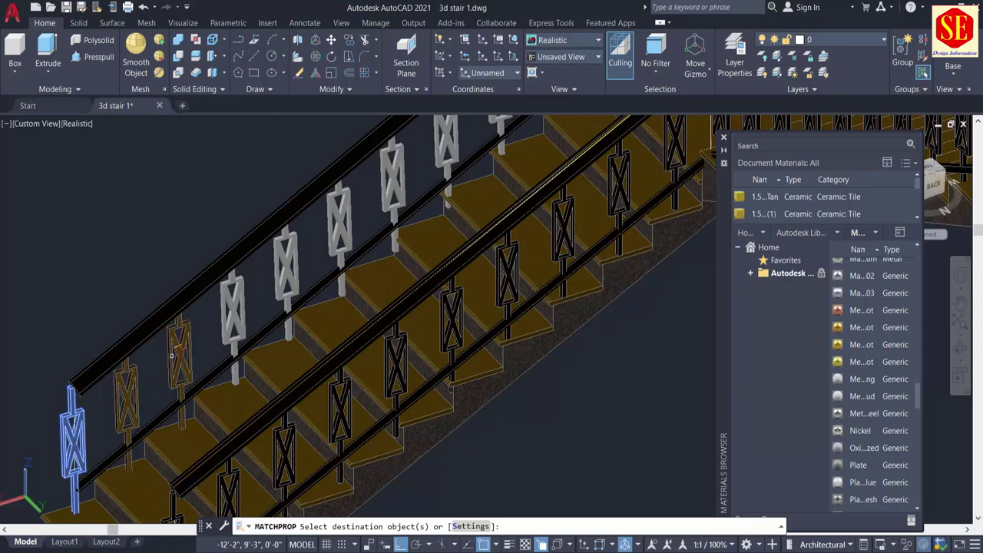
{"action": "left_click", "coordinate": [231, 308]}
{"action": "left_click", "coordinate": [283, 271]}
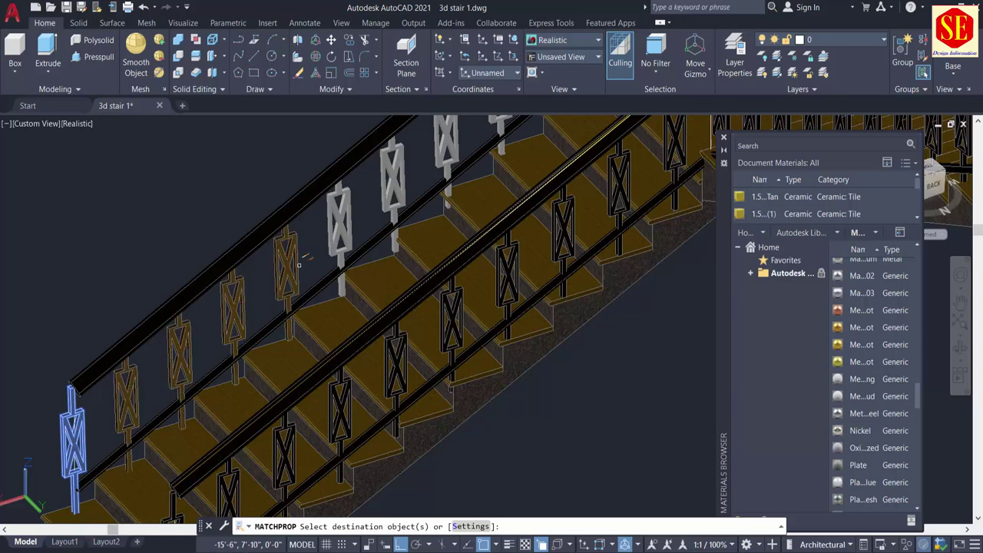
{"action": "left_click", "coordinate": [336, 223]}
Match nine more grey balusters toward the landing to the brown material.
{"action": "middle_click_drag", "start_coordinate": [338, 222], "coordinate": [177, 323]}
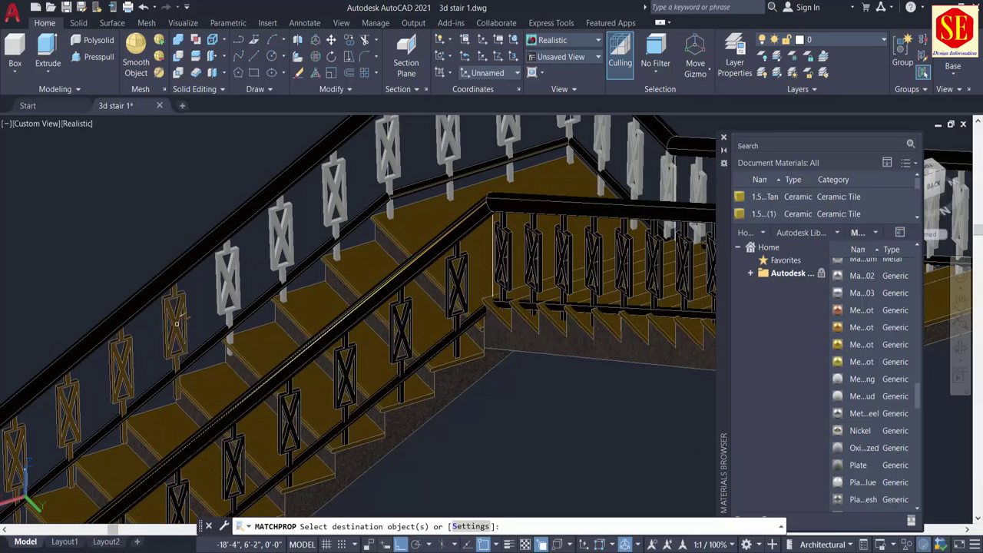
{"action": "left_click", "coordinate": [228, 284]}
{"action": "left_click", "coordinate": [283, 239]}
{"action": "middle_click_drag", "start_coordinate": [316, 212], "coordinate": [135, 338]}
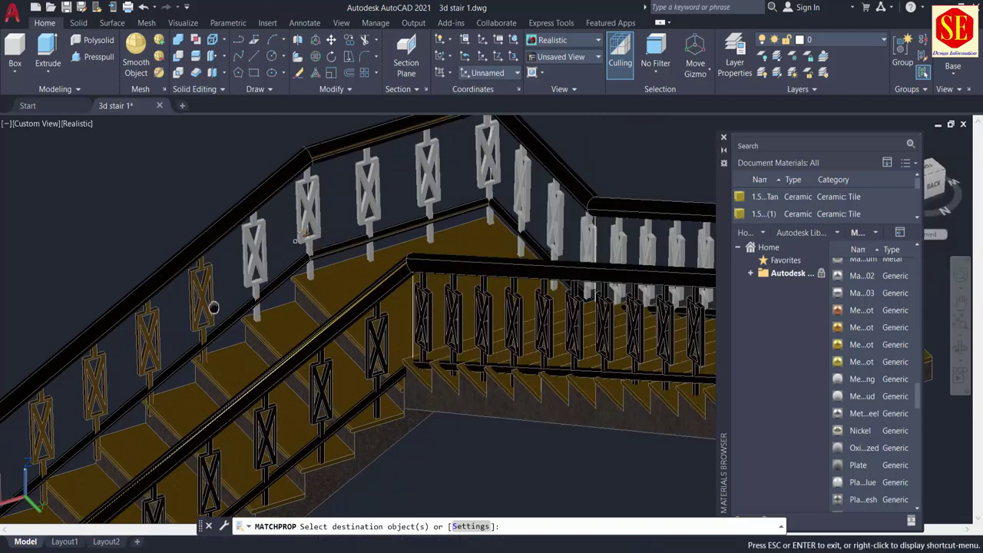
{"action": "left_click", "coordinate": [154, 318]}
{"action": "left_click", "coordinate": [208, 272]}
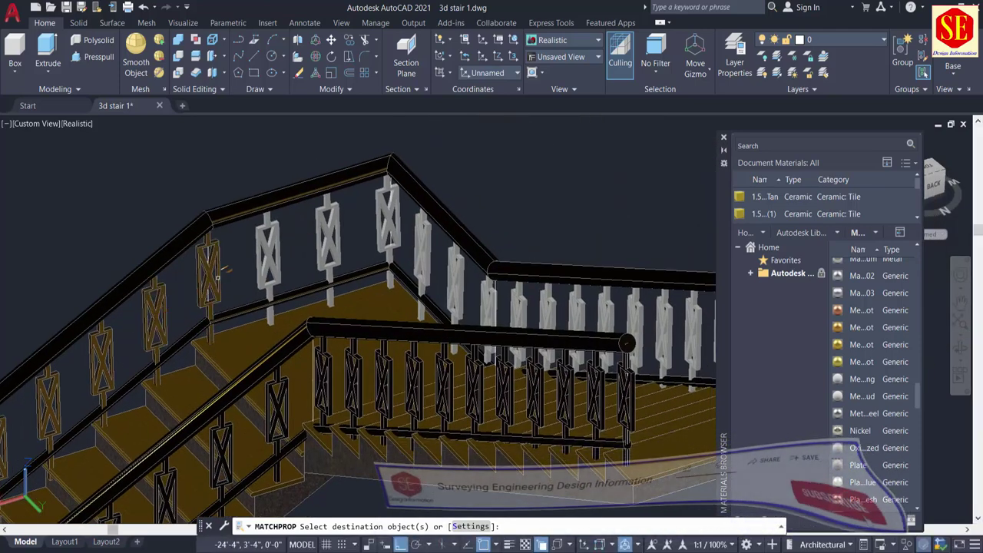
{"action": "left_click", "coordinate": [268, 258]}
{"action": "left_click", "coordinate": [329, 238]}
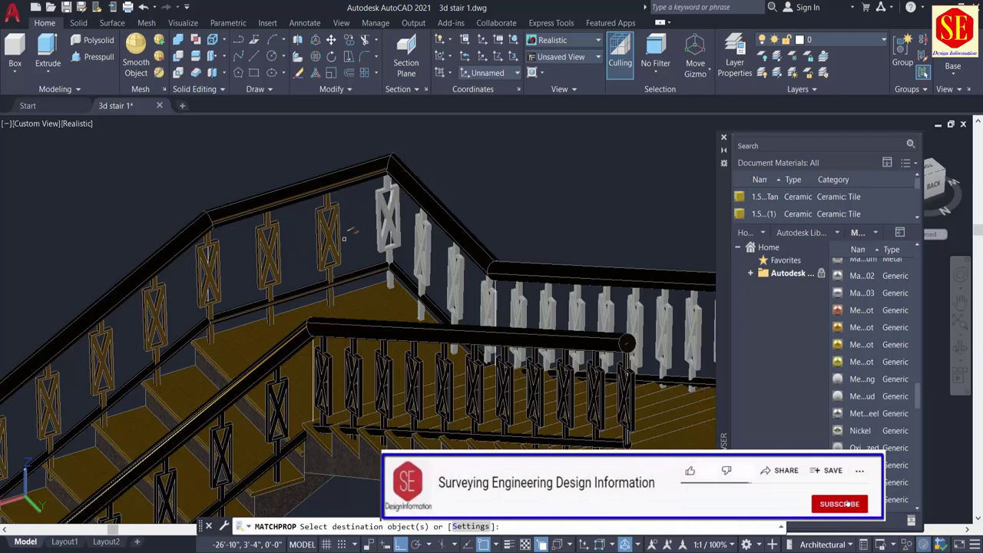
{"action": "left_click", "coordinate": [388, 219]}
{"action": "left_click", "coordinate": [425, 252]}
{"action": "left_click", "coordinate": [455, 269]}
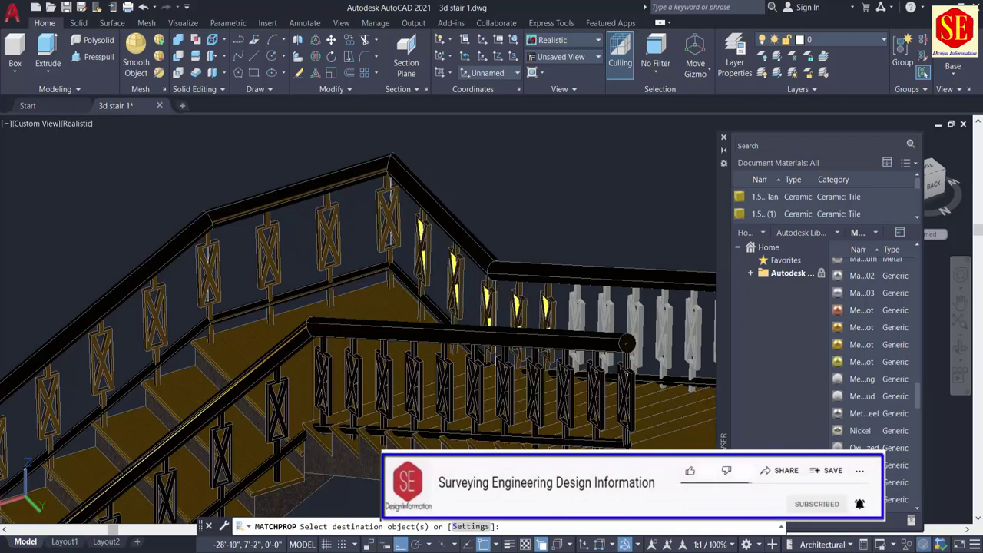
Match the eight remaining grey landing balusters to the brown material.
{"action": "middle_click_drag", "start_coordinate": [583, 301], "coordinate": [302, 240]}
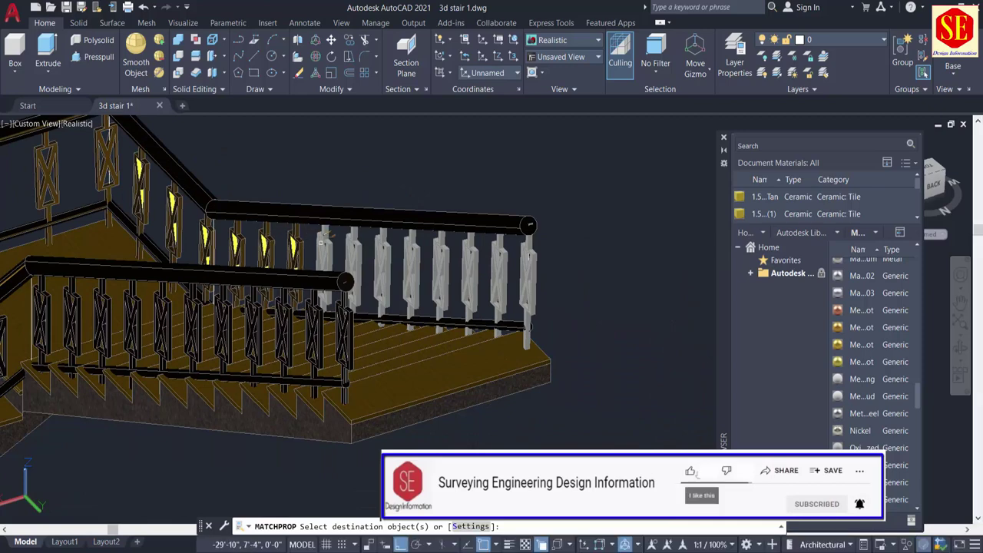
{"action": "left_click", "coordinate": [326, 240]}
{"action": "left_click", "coordinate": [353, 254]}
{"action": "left_click", "coordinate": [386, 247]}
{"action": "left_click", "coordinate": [413, 254]}
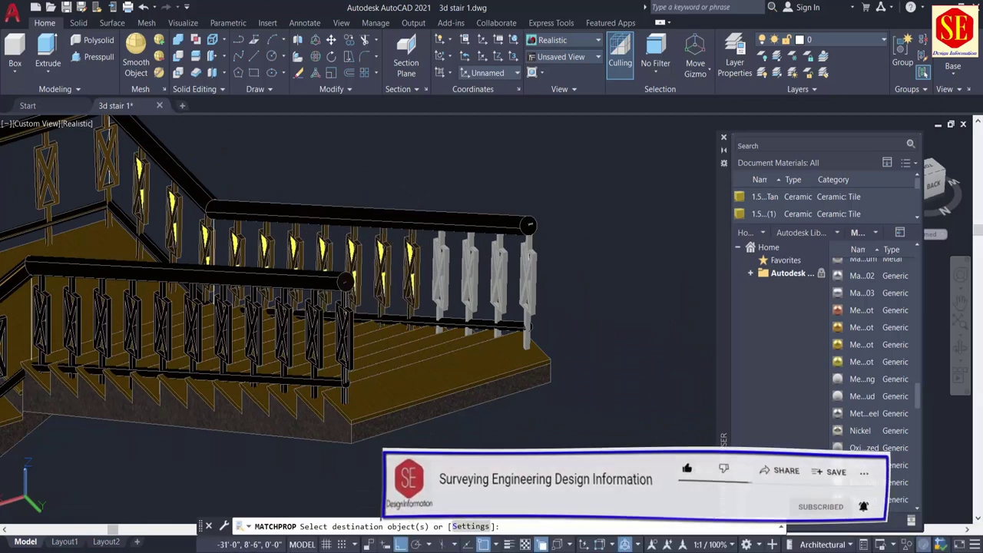
{"action": "left_click", "coordinate": [442, 258]}
{"action": "left_click", "coordinate": [469, 259]}
{"action": "left_click", "coordinate": [498, 265]}
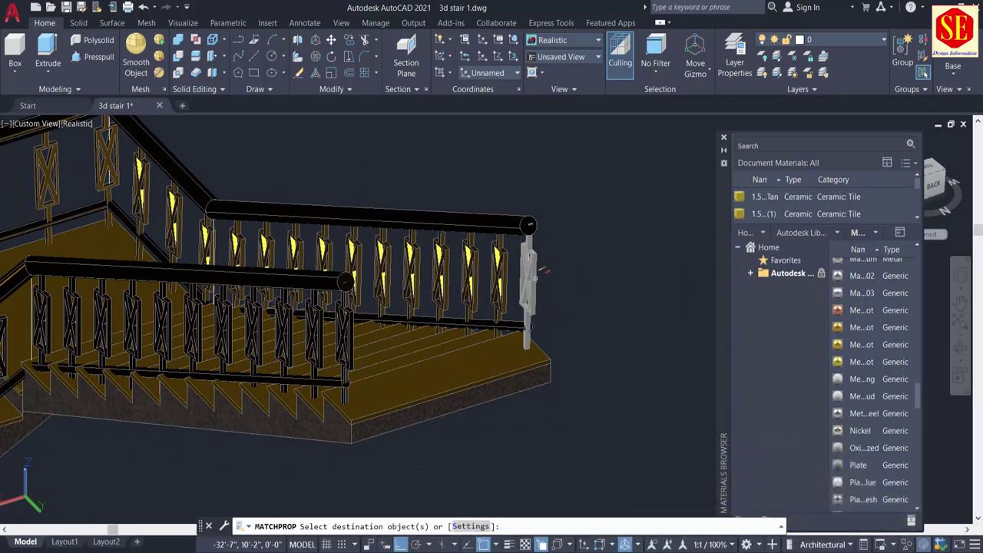
{"action": "left_click", "coordinate": [532, 277]}
Match the outer railing's balusters, windowing the first three, then orbit toward the other railing.
{"action": "middle_click_drag", "start_coordinate": [427, 345], "coordinate": [512, 330]}
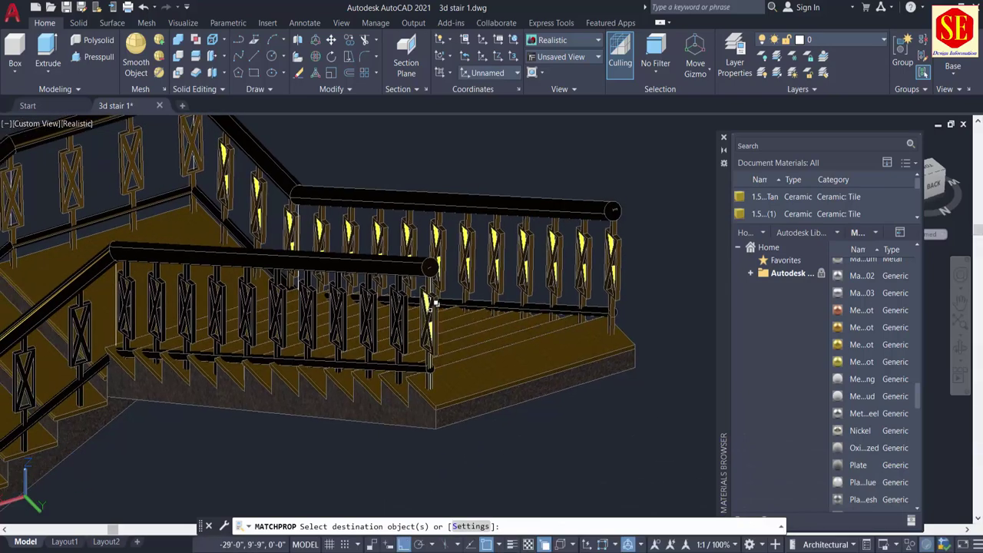
{"action": "middle_click_drag", "start_coordinate": [492, 352], "coordinate": [516, 285], "text": "shift"}
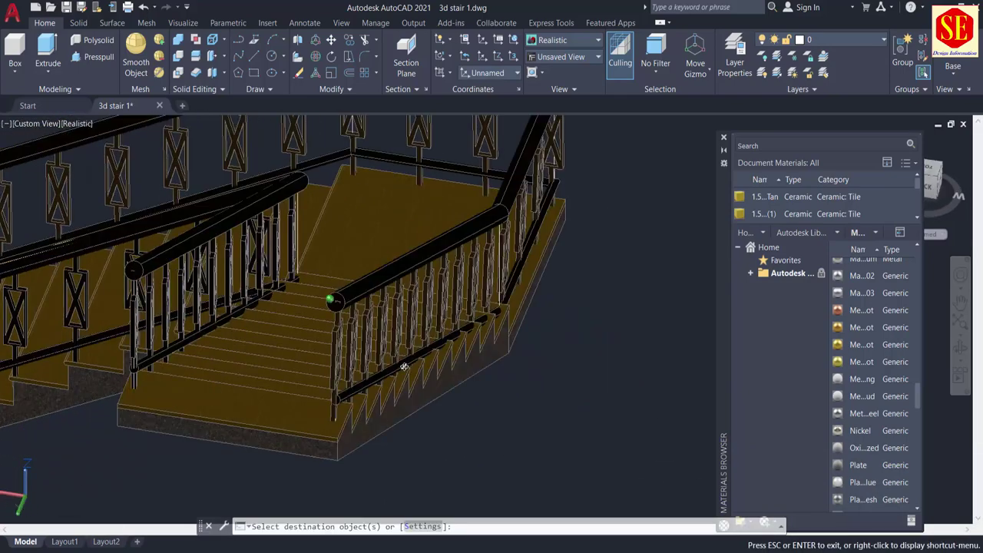
{"action": "middle_click_drag", "start_coordinate": [230, 237], "coordinate": [407, 279], "text": "shift"}
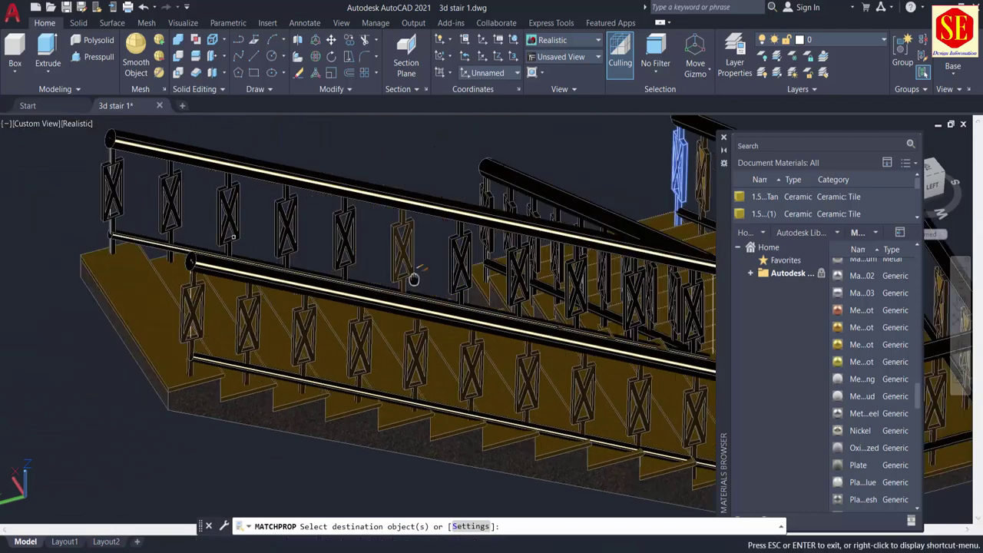
{"action": "left_click", "coordinate": [79, 176]}
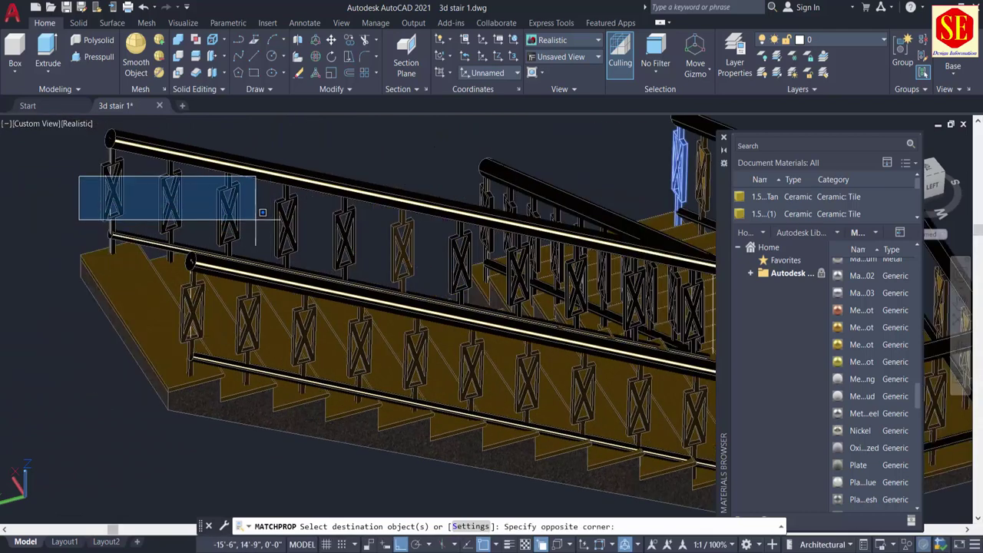
{"action": "left_click", "coordinate": [265, 219]}
{"action": "left_click", "coordinate": [234, 205]}
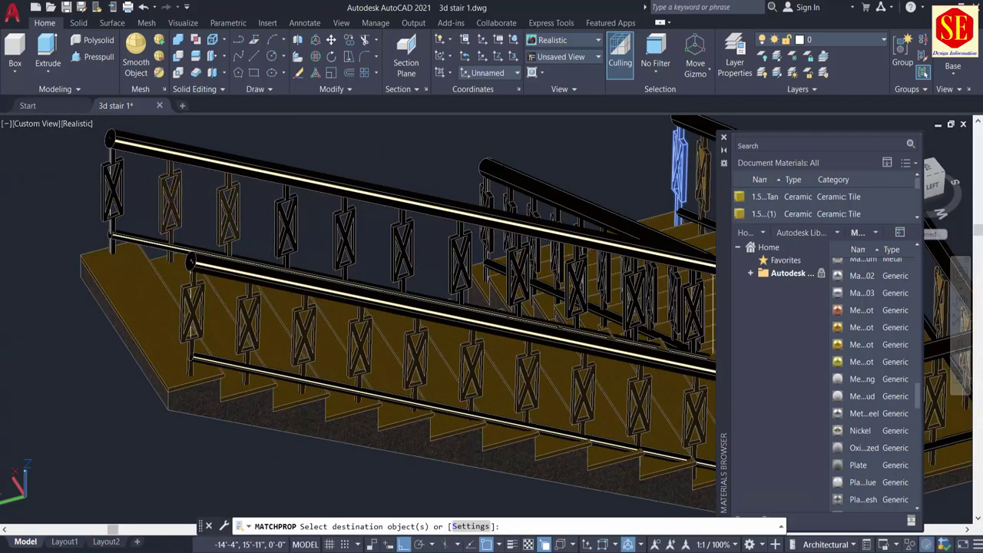
{"action": "left_click", "coordinate": [280, 231]}
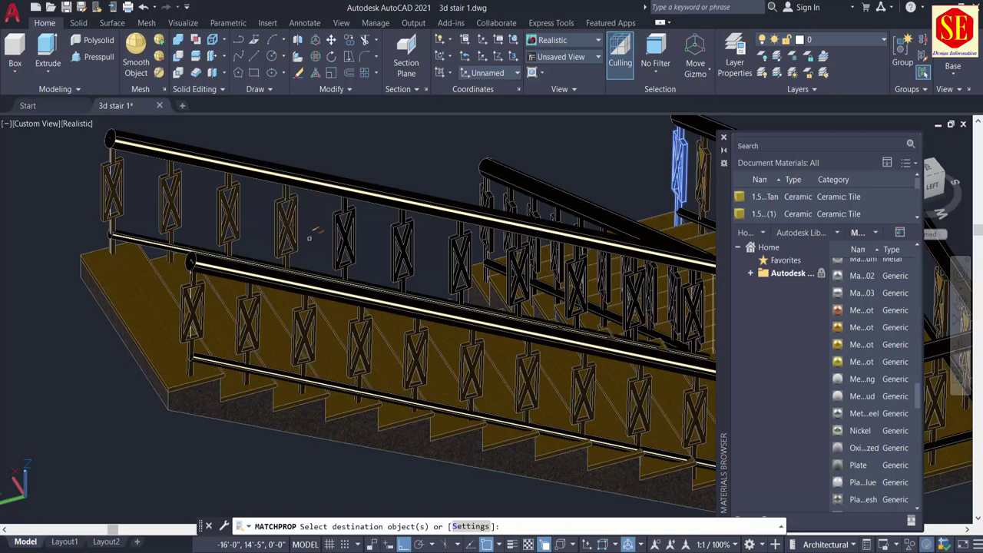
{"action": "left_click", "coordinate": [350, 242]}
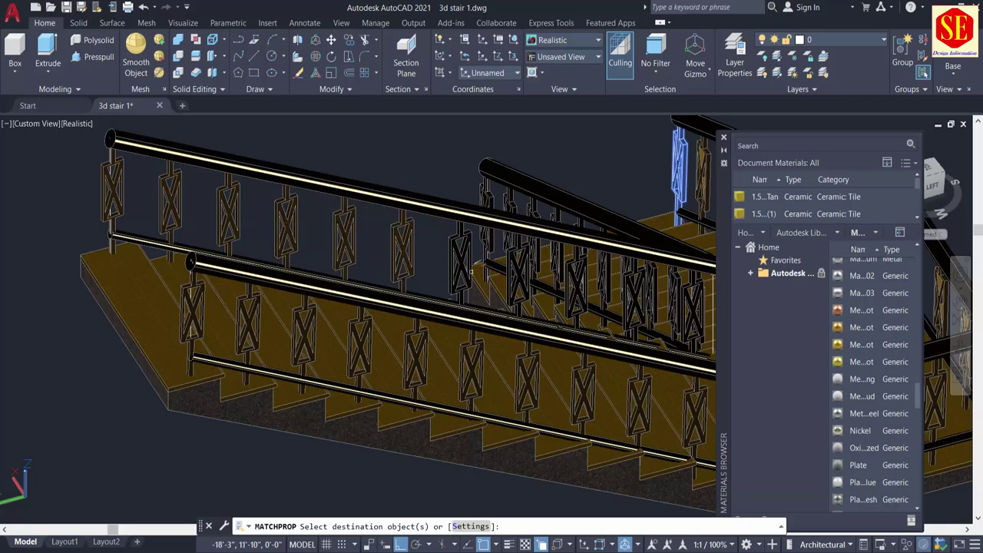
{"action": "middle_click_drag", "start_coordinate": [575, 302], "coordinate": [417, 297], "text": "shift"}
{"action": "mouse_move", "coordinate": [335, 300]}
{"action": "middle_mouse_down", "text": "shift"}
{"action": "mouse_move", "coordinate": [369, 322]}
{"action": "mouse_move", "coordinate": [457, 343]}
{"action": "mouse_move", "coordinate": [461, 330]}
{"action": "mouse_move", "coordinate": [408, 318]}
{"action": "middle_mouse_up", "text": "shift"}
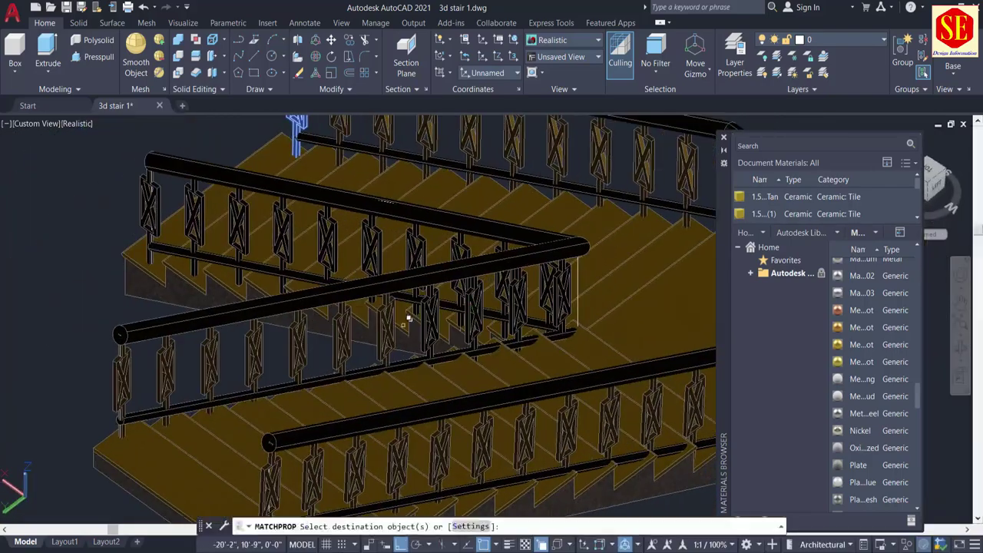
Match the inner-railing balusters, choosing the 3D solid in each selection cycling prompt.
{"action": "left_click", "coordinate": [476, 317]}
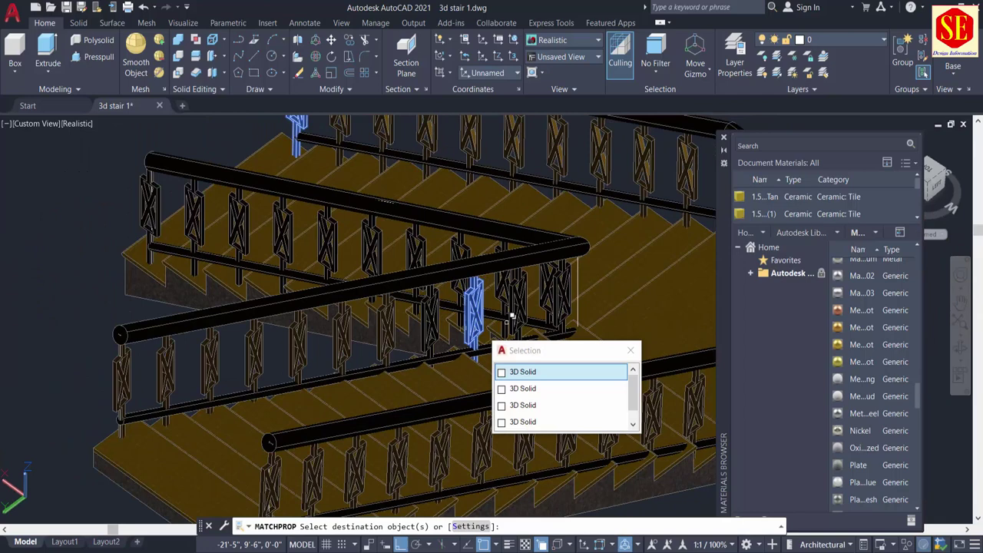
{"action": "left_click", "coordinate": [522, 375]}
{"action": "left_click", "coordinate": [517, 291]}
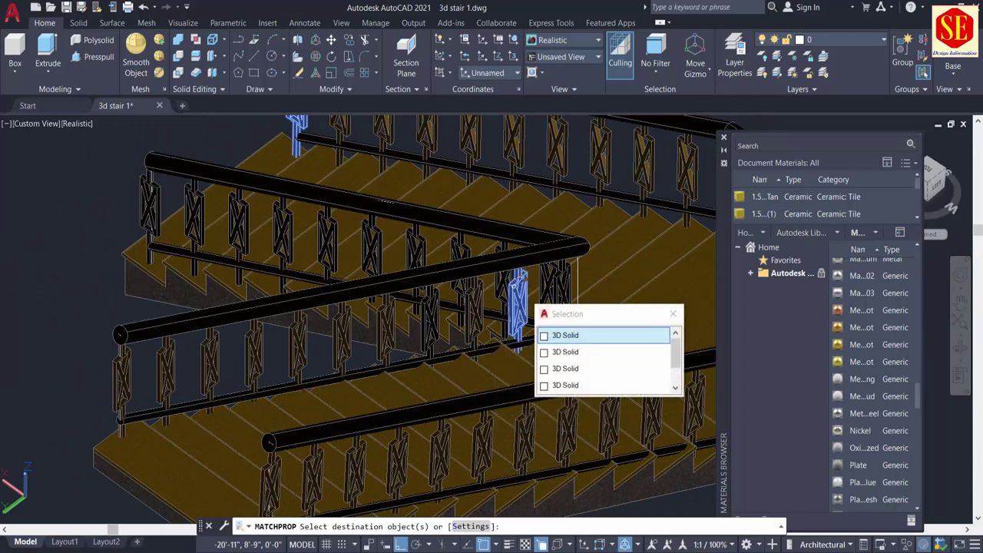
{"action": "left_click", "coordinate": [566, 338]}
{"action": "left_click", "coordinate": [559, 276]}
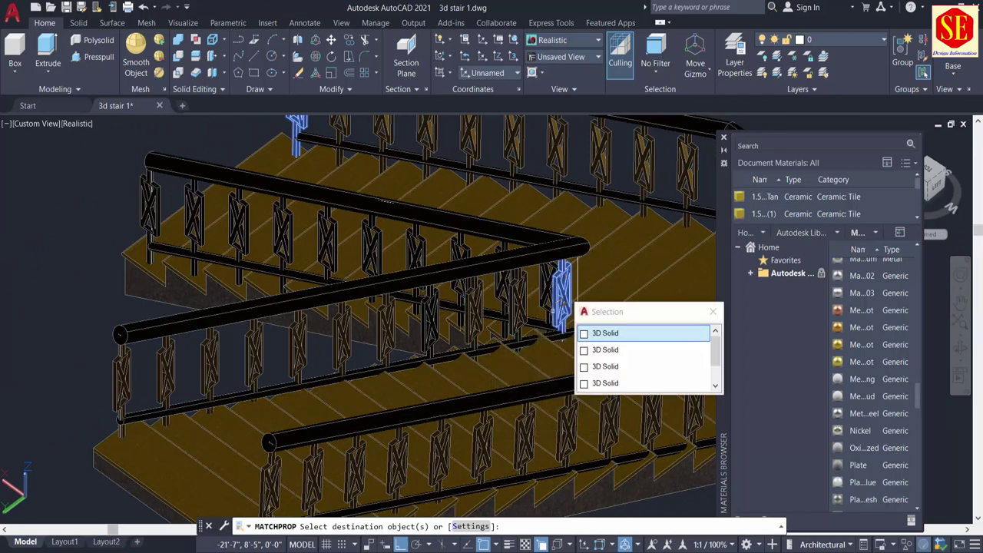
{"action": "left_click", "coordinate": [589, 326]}
Match two upper-flight balusters, then pan along the railing and zoom out.
{"action": "mouse_move", "coordinate": [493, 309]}
{"action": "middle_mouse_down", "text": "shift"}
{"action": "mouse_move", "coordinate": [472, 288]}
{"action": "mouse_move", "coordinate": [436, 304]}
{"action": "middle_mouse_up", "text": "shift"}
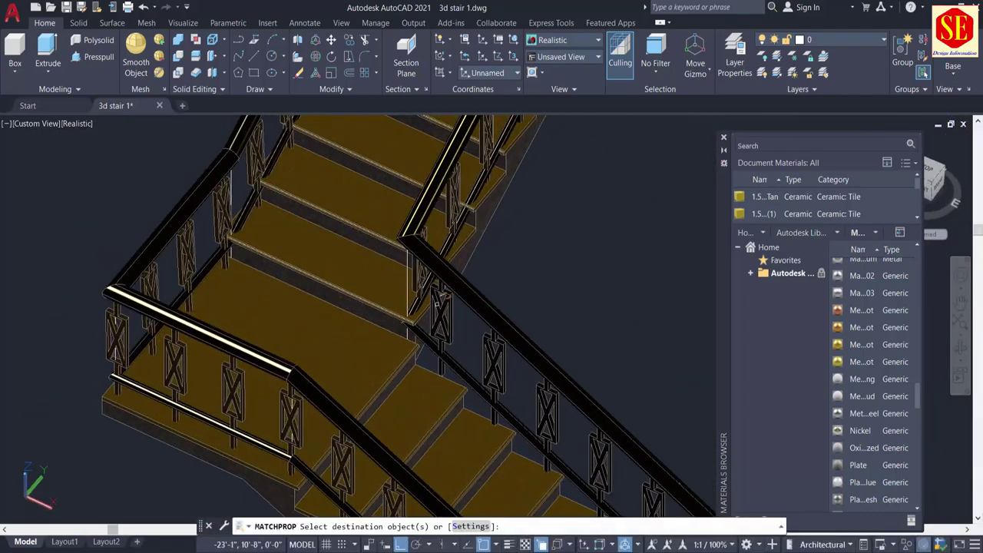
{"action": "left_click", "coordinate": [436, 307]}
{"action": "left_click", "coordinate": [490, 354]}
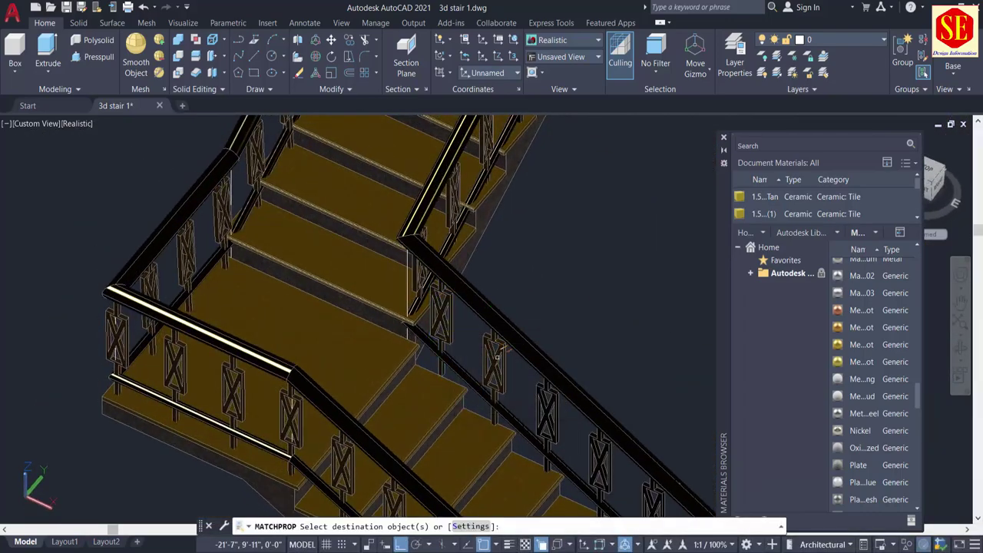
{"action": "middle_click_drag", "start_coordinate": [498, 355], "coordinate": [386, 250]}
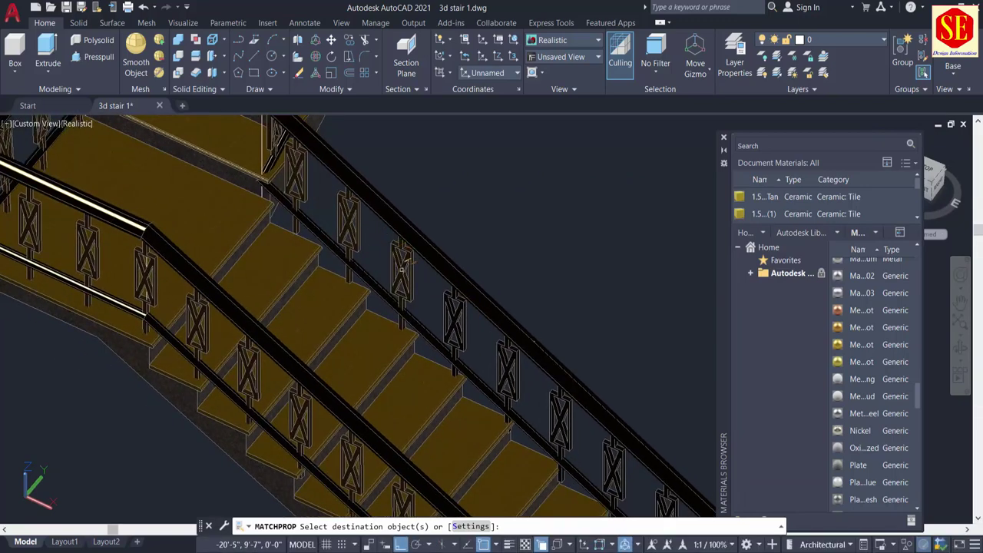
{"action": "middle_click_drag", "start_coordinate": [463, 325], "coordinate": [331, 223]}
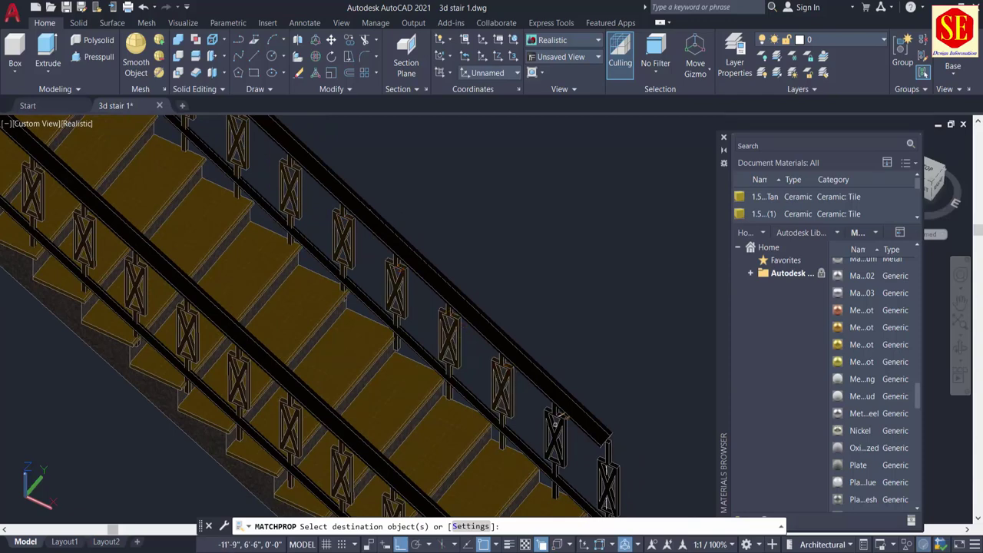
{"action": "middle_click_drag", "start_coordinate": [559, 421], "coordinate": [435, 289]}
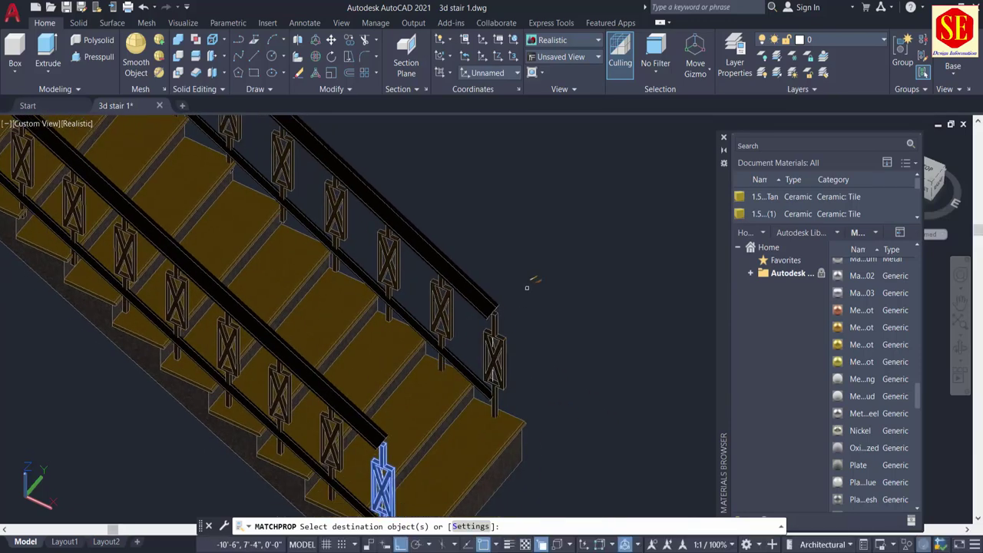
{"action": "scroll", "coordinate": [522, 238], "scroll_direction": "down", "scroll_amount": 2}
{"action": "scroll", "coordinate": [522, 239], "scroll_direction": "down", "scroll_amount": 2}
Orbit to show the upper flight and switch the Materials Browser category from Metal to Ceramic.
{"action": "scroll", "coordinate": [459, 332], "scroll_direction": "down", "scroll_amount": 2}
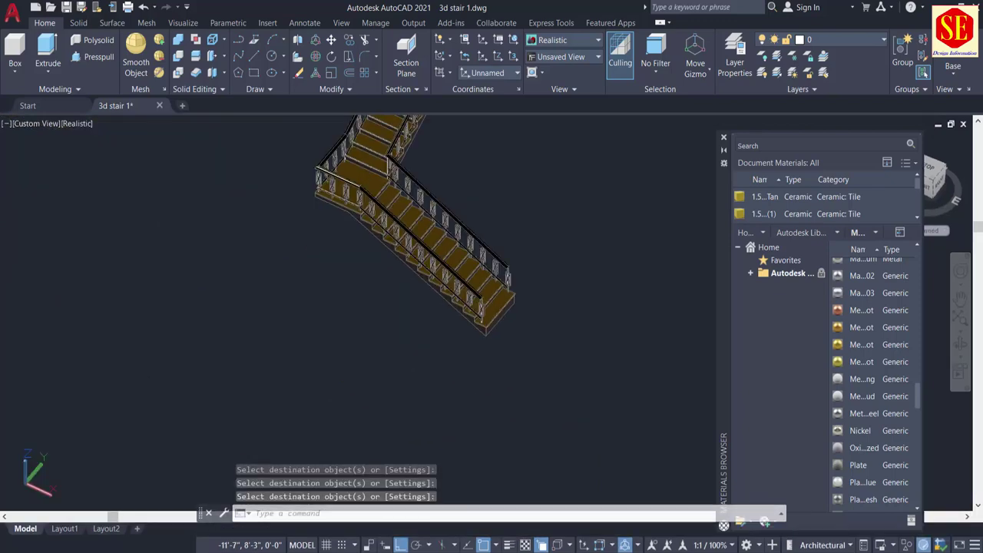
{"action": "middle_click_drag", "start_coordinate": [460, 332], "coordinate": [369, 341], "text": "shift"}
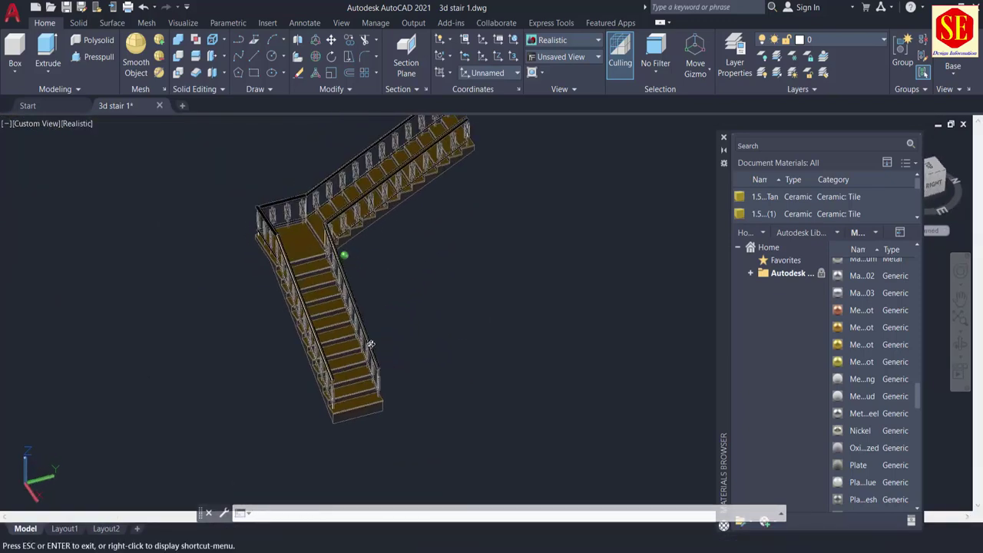
{"action": "scroll", "coordinate": [368, 200], "scroll_direction": "up", "scroll_amount": 3}
{"action": "scroll", "coordinate": [369, 200], "scroll_direction": "up", "scroll_amount": 2}
{"action": "middle_click_drag", "start_coordinate": [368, 200], "coordinate": [154, 261]}
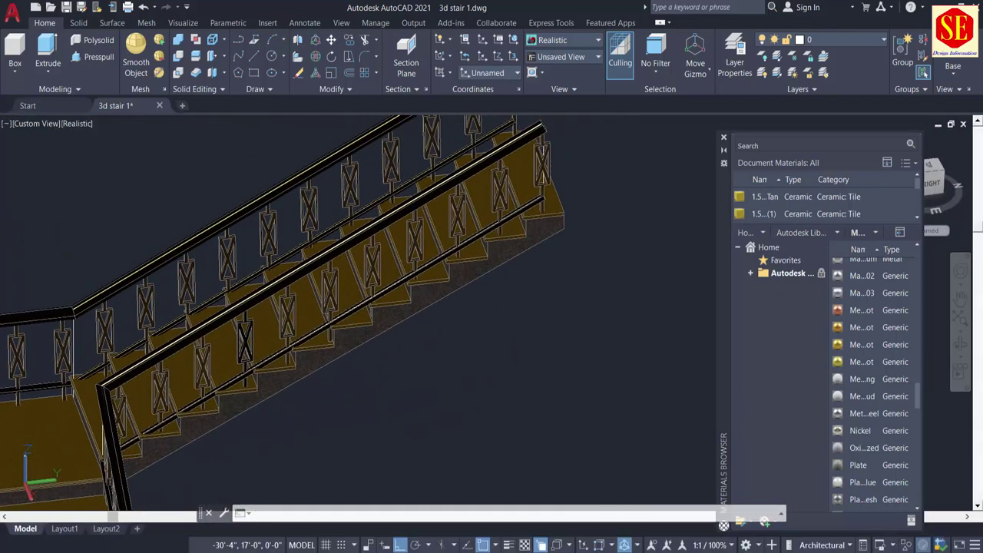
{"action": "scroll", "coordinate": [368, 230], "scroll_direction": "down", "scroll_amount": 2}
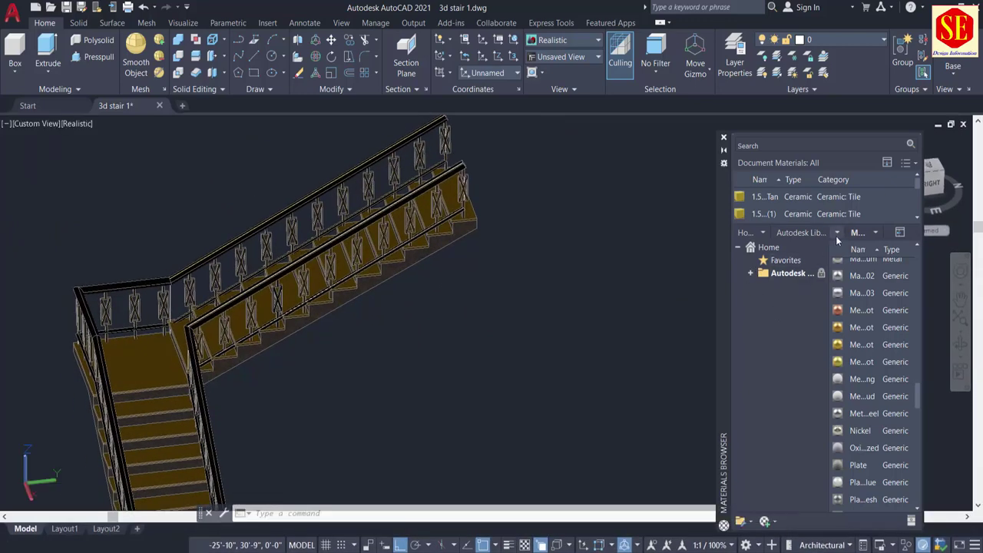
{"action": "left_click", "coordinate": [815, 234]}
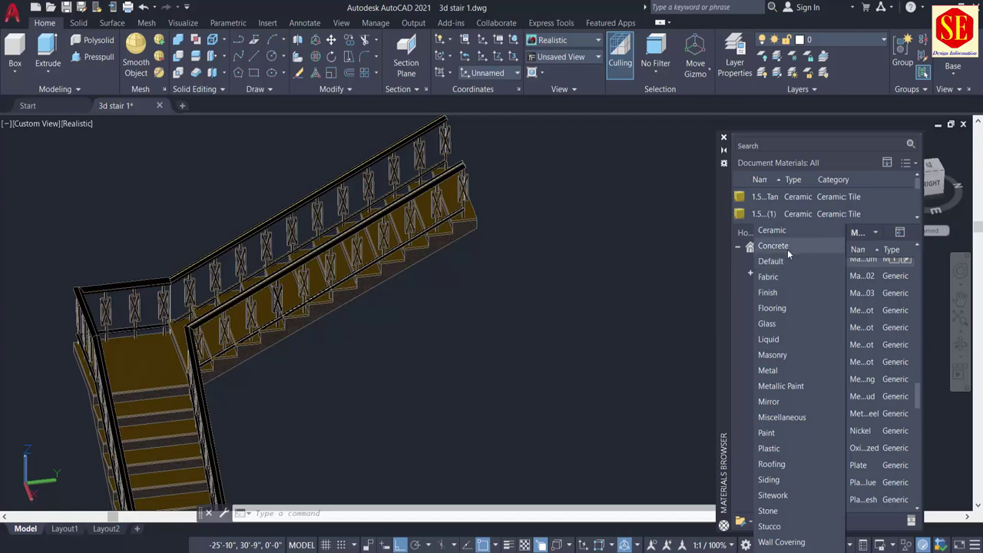
{"action": "left_click", "coordinate": [772, 229]}
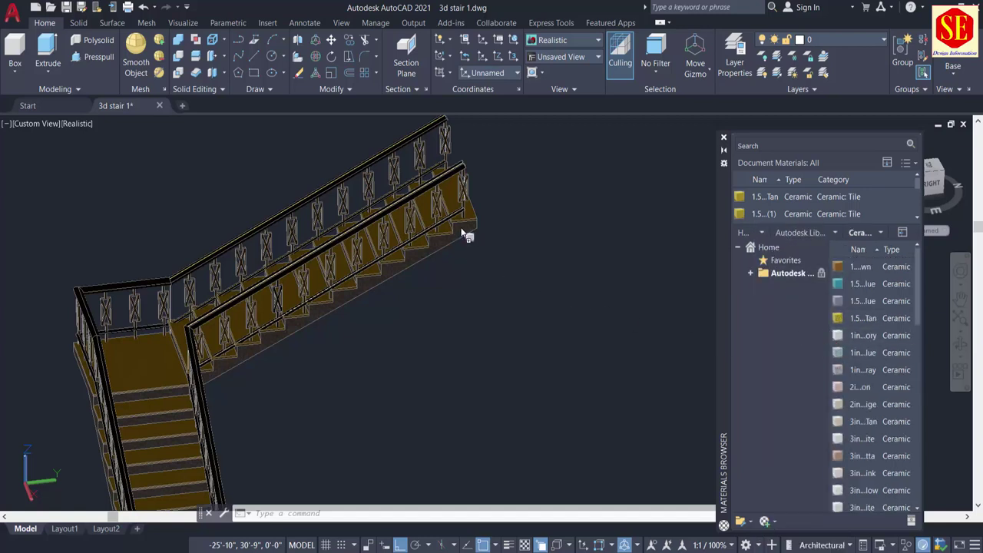
Apply a ceramic material to the stair stringer and reframe the staircase.
{"action": "left_click_drag", "start_coordinate": [465, 234], "coordinate": [487, 318]}
{"action": "middle_click_drag", "start_coordinate": [621, 340], "coordinate": [628, 253]}
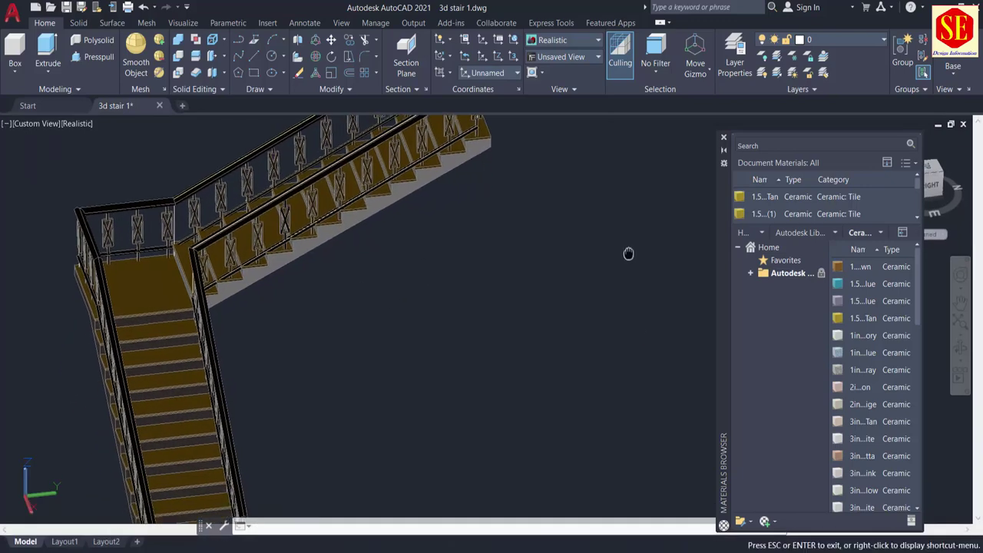
{"action": "key", "text": "Escape"}
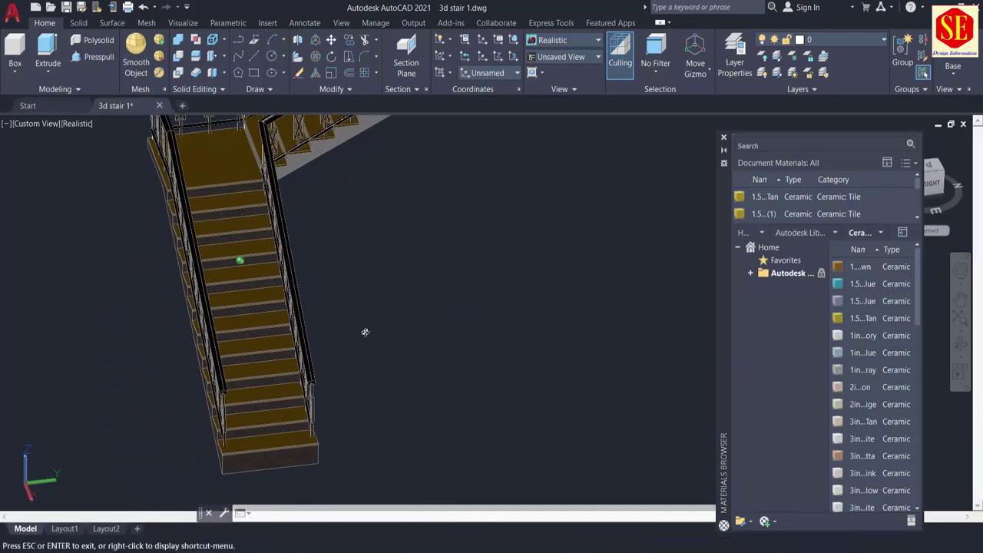
{"action": "middle_click_drag", "start_coordinate": [237, 259], "coordinate": [430, 291], "text": "shift"}
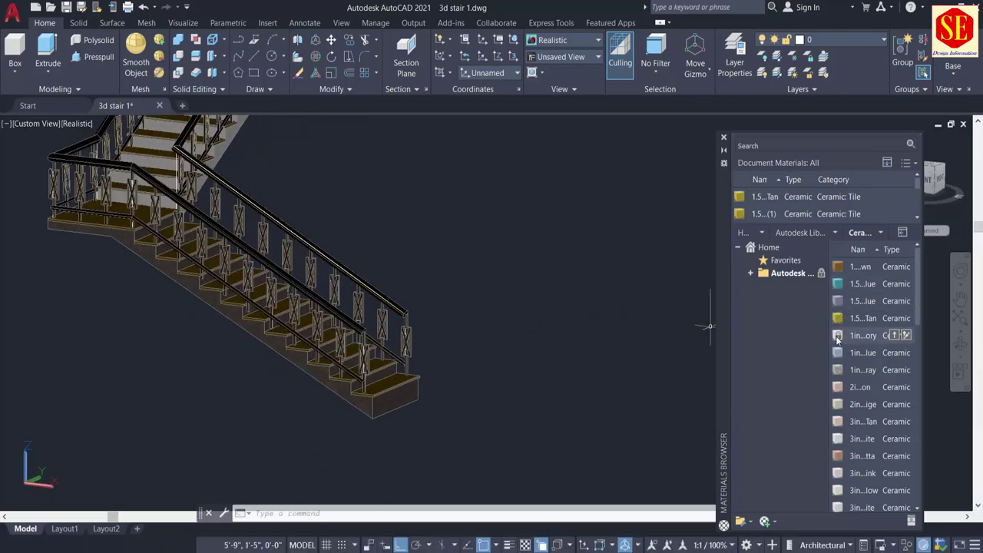
Tile the stair body and risers in light grey ceramic and orbit to inspect them.
{"action": "left_click_drag", "start_coordinate": [835, 335], "coordinate": [513, 383]}
{"action": "left_click_drag", "start_coordinate": [399, 407], "coordinate": [400, 407]}
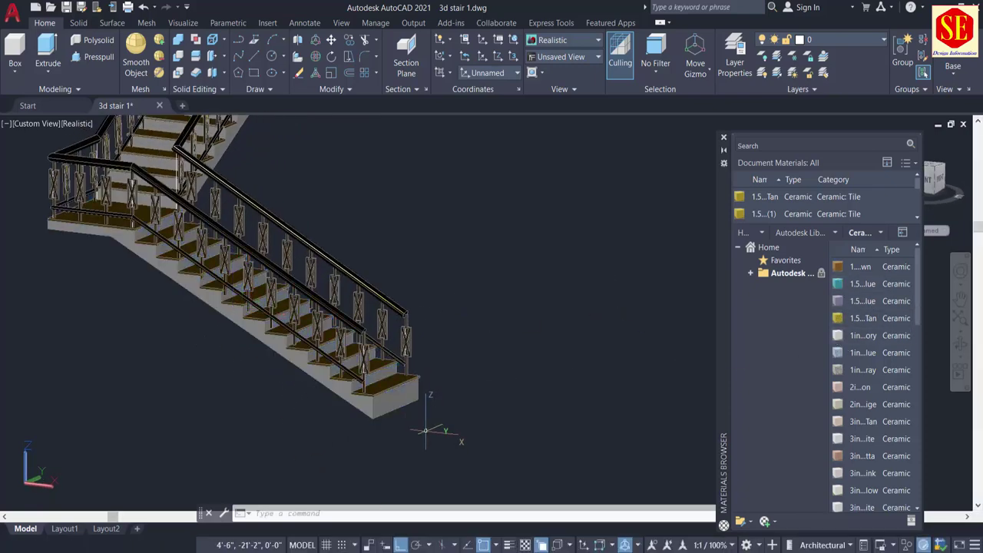
{"action": "middle_click_drag", "start_coordinate": [432, 424], "coordinate": [384, 430], "text": "shift"}
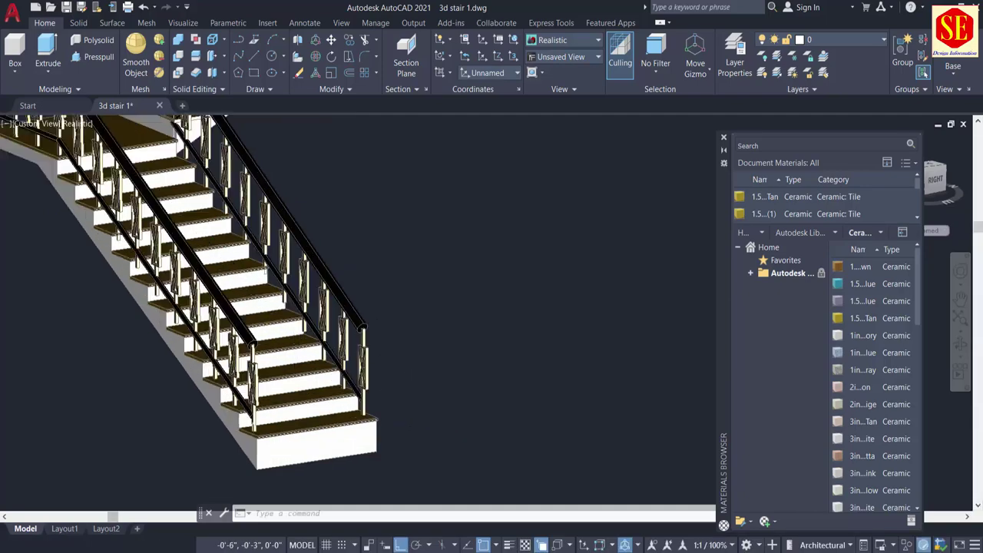
{"action": "mouse_move", "coordinate": [295, 298]}
{"action": "middle_mouse_down", "text": "shift"}
{"action": "mouse_move", "coordinate": [442, 392]}
{"action": "mouse_move", "coordinate": [327, 437]}
{"action": "mouse_move", "coordinate": [292, 437]}
{"action": "mouse_move", "coordinate": [323, 437]}
{"action": "middle_mouse_up", "text": "shift"}
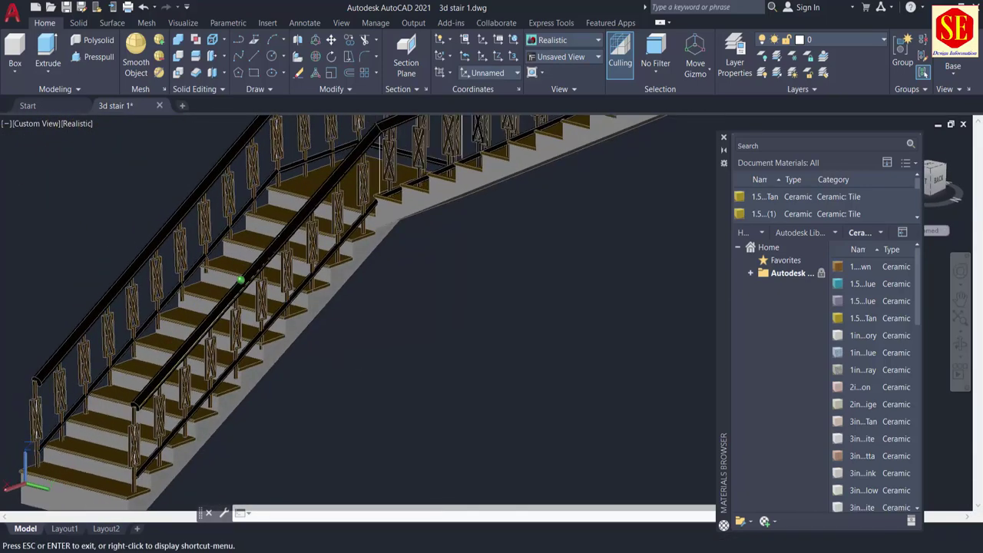
{"action": "scroll", "coordinate": [391, 362], "scroll_direction": "down", "scroll_amount": 2}
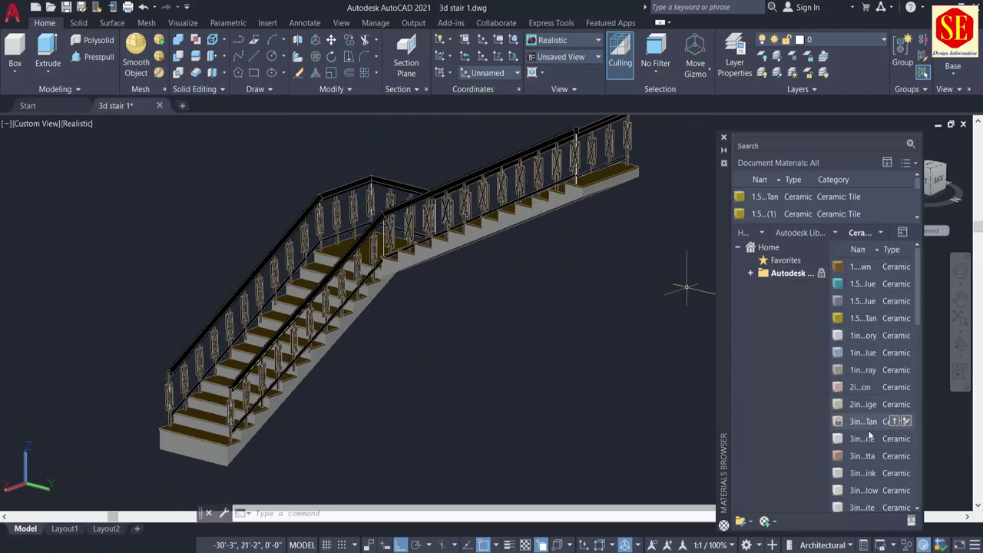
{"action": "scroll", "coordinate": [870, 438], "scroll_direction": "down", "scroll_amount": 3}
{"action": "scroll", "coordinate": [872, 453], "scroll_direction": "down", "scroll_amount": 2}
{"action": "scroll", "coordinate": [873, 461], "scroll_direction": "down", "scroll_amount": 2}
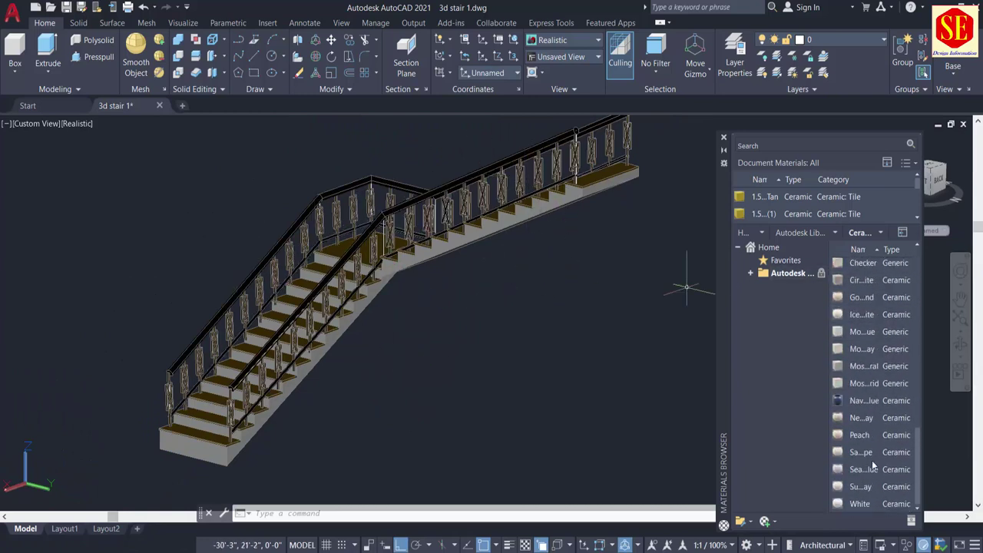
Keep the library on Ceramic, close the Materials Browser palette and orbit the finished staircase.
{"action": "left_click", "coordinate": [837, 234]}
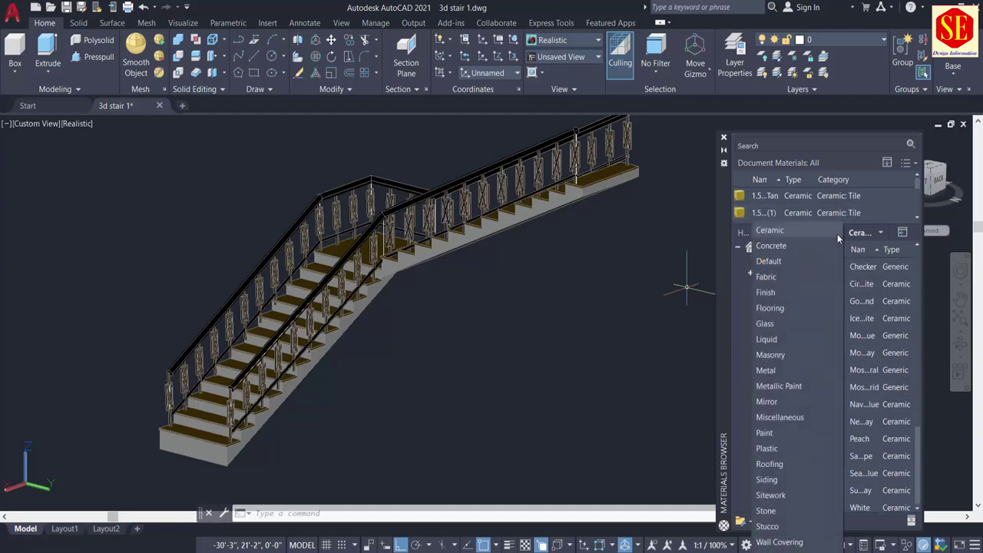
{"action": "left_click", "coordinate": [780, 232]}
{"action": "mouse_move", "coordinate": [864, 266]}
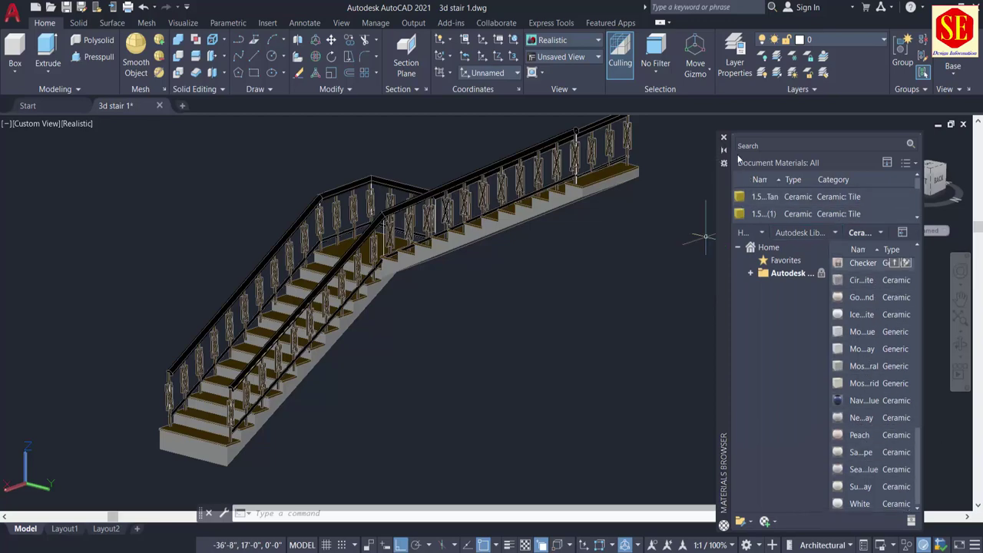
{"action": "left_click", "coordinate": [723, 139]}
{"action": "mouse_move", "coordinate": [356, 341]}
{"action": "middle_mouse_down", "text": "shift"}
{"action": "mouse_move", "coordinate": [622, 335]}
{"action": "mouse_move", "coordinate": [545, 351]}
{"action": "mouse_move", "coordinate": [505, 375]}
{"action": "mouse_move", "coordinate": [552, 363]}
{"action": "mouse_move", "coordinate": [517, 335]}
{"action": "middle_mouse_up", "text": "shift"}
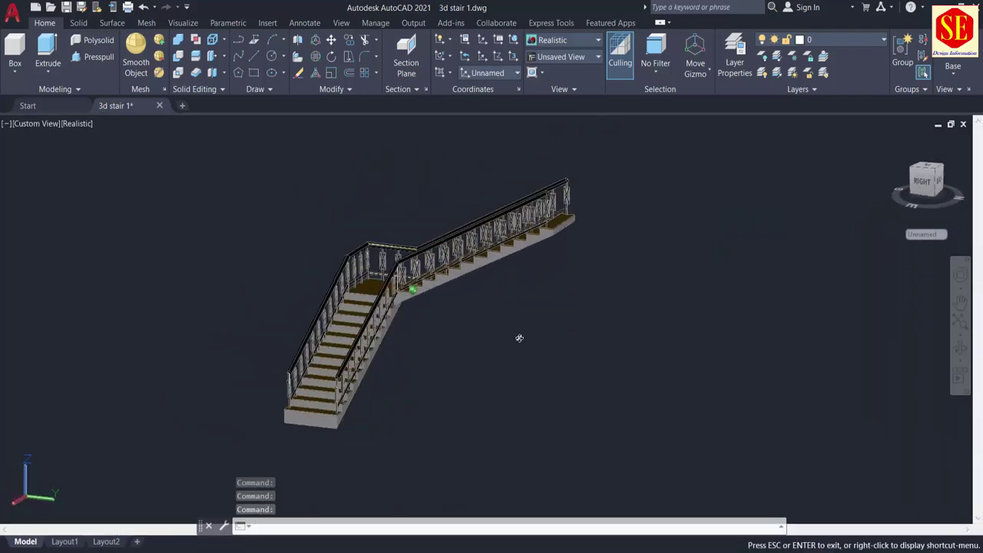